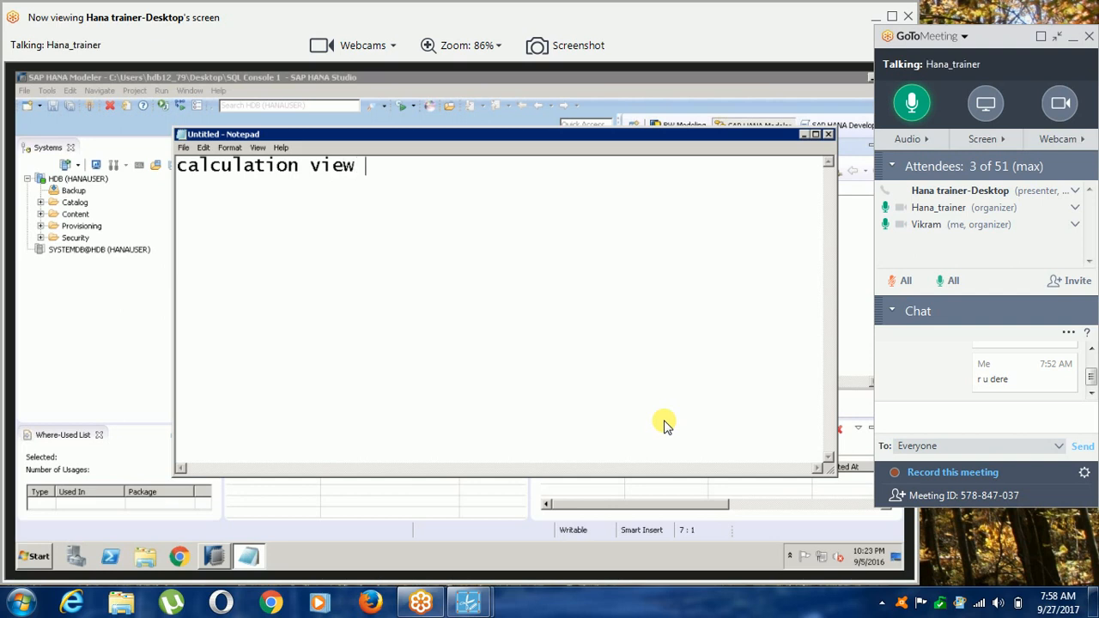
# Append ":-" to the "calculation view" heading in the notes.
pyautogui.write(':-')
pyautogui.press('Return')
pyautogui.press('Return')
pyautogui.write('1.')
pyautogui.press('BackSpace')
pyautogui.press('BackSpace')
pyautogui.press('BackSpace')
pyautogui.press('BackSpace')
# Insert blank lines above the calculation view heading and add the heading "Attribute view :-" there.
pyautogui.press('Up')
pyautogui.press('Return')
pyautogui.press('Return')
pyautogui.press('Return')
pyautogui.press('Up')
pyautogui.press('Up')
pyautogui.press('Up')
pyautogui.write('Attribute view :-')
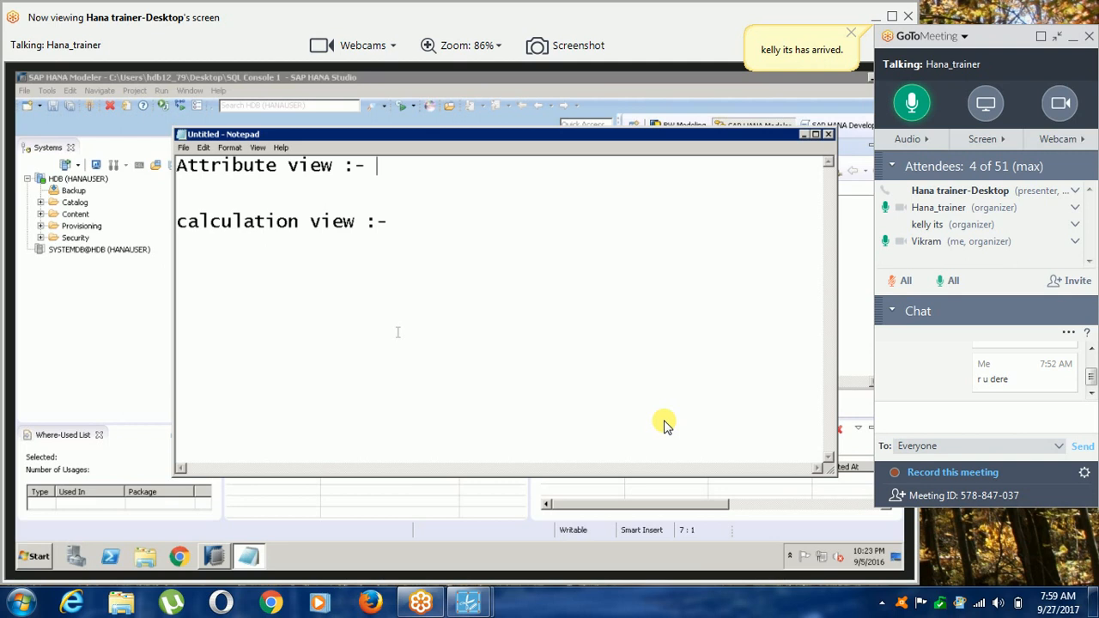
# Define the attribute view as "it is a set of attributes" and begin a new line below it.
pyautogui.write('it is a')
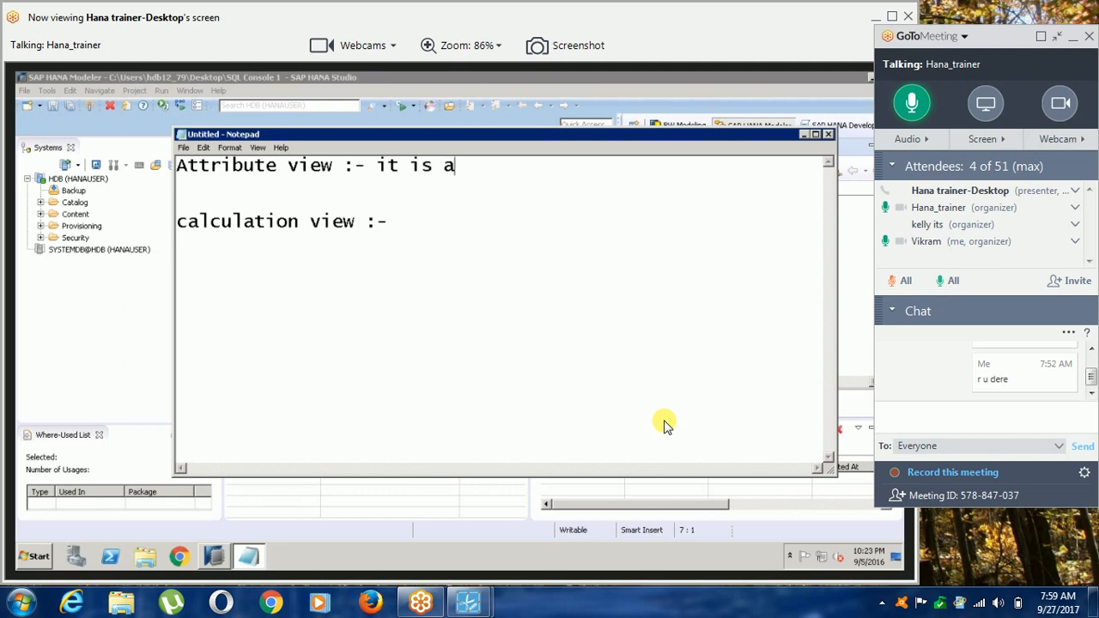
pyautogui.write(' set of attributes')
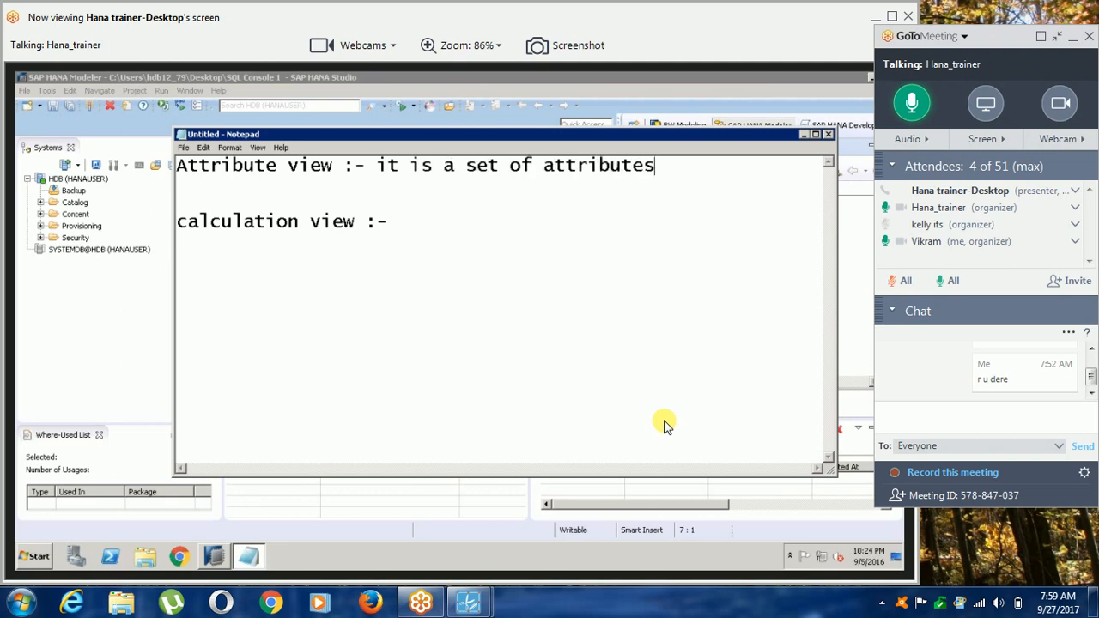
pyautogui.press('Return')
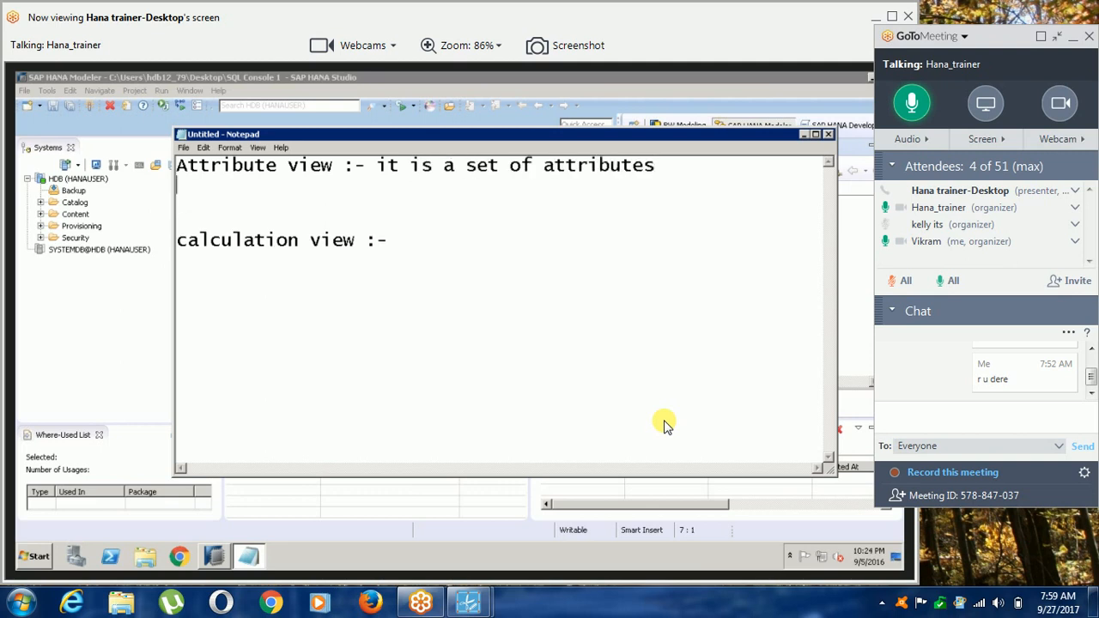
# Add "Analytical view :" as a heading below the attribute view line.
pyautogui.write('Analytical view :0')
pyautogui.press('BackSpace')
pyautogui.press('BackSpace')
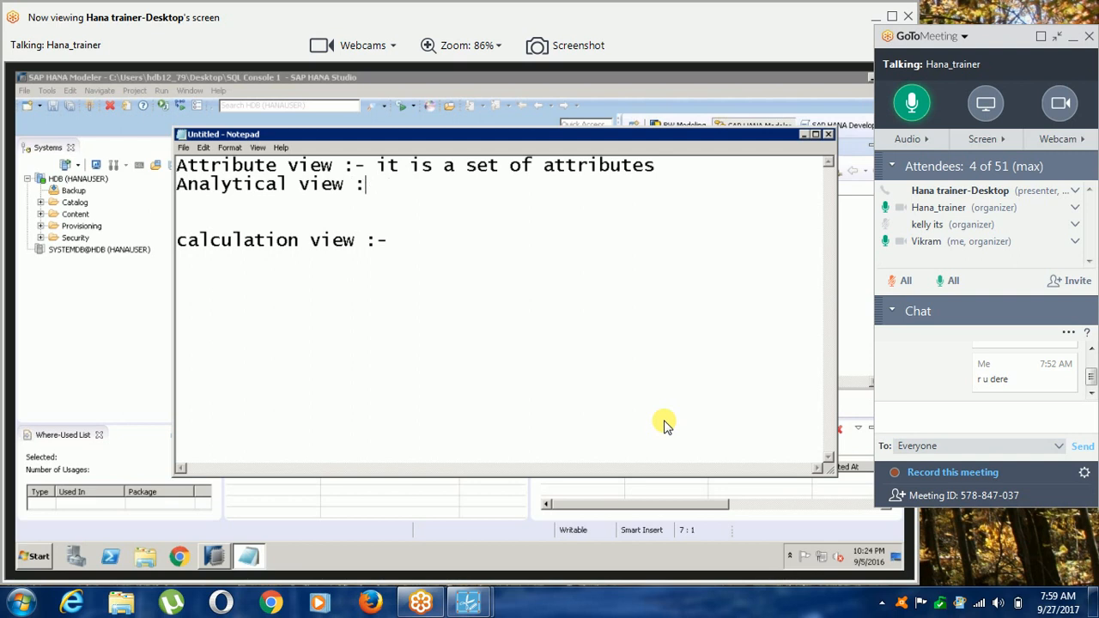
# Complete the analytical view line with "- it is a multidimensional view, like cube".
pyautogui.write('- it is a mul')
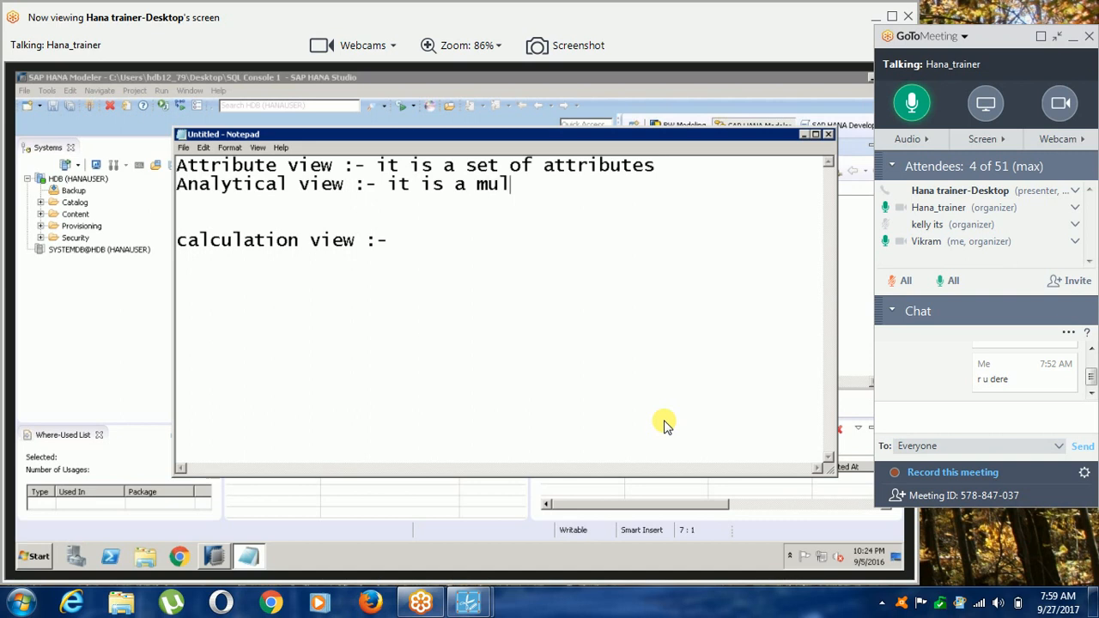
pyautogui.write('tidimen')
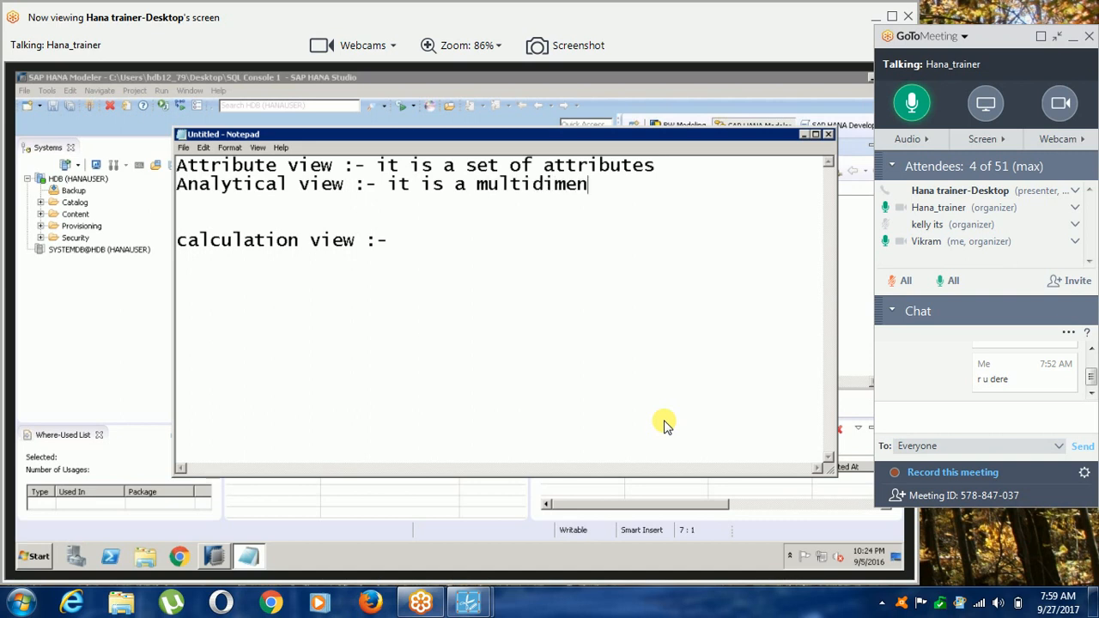
pyautogui.write('sional view, like c')
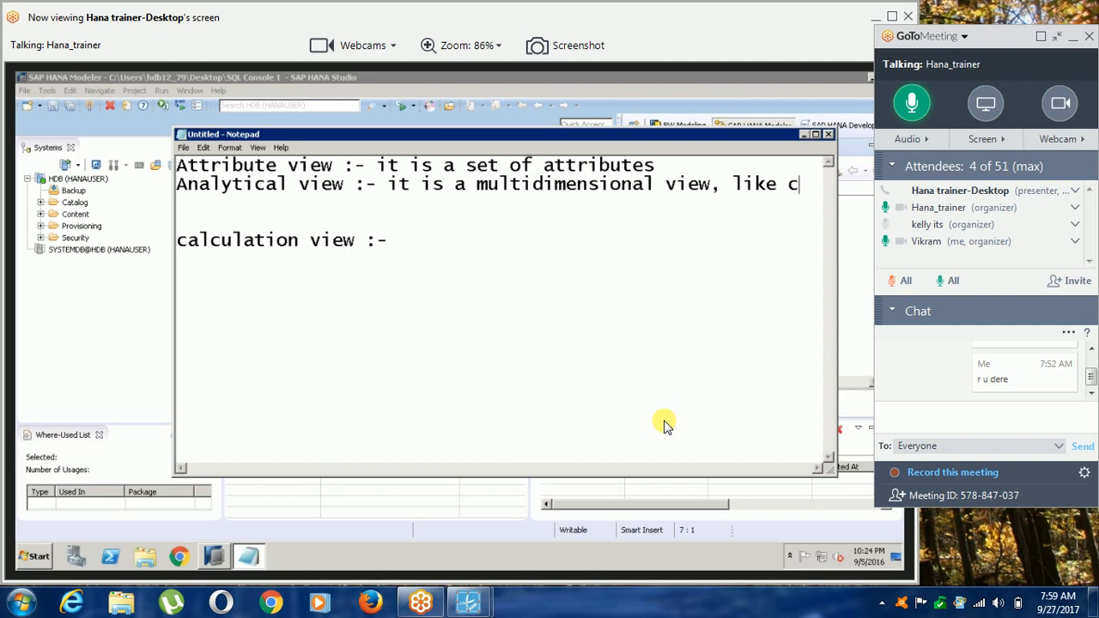
pyautogui.write('uv')
pyautogui.press('BackSpace')
pyautogui.write('b')
pyautogui.press('Return')
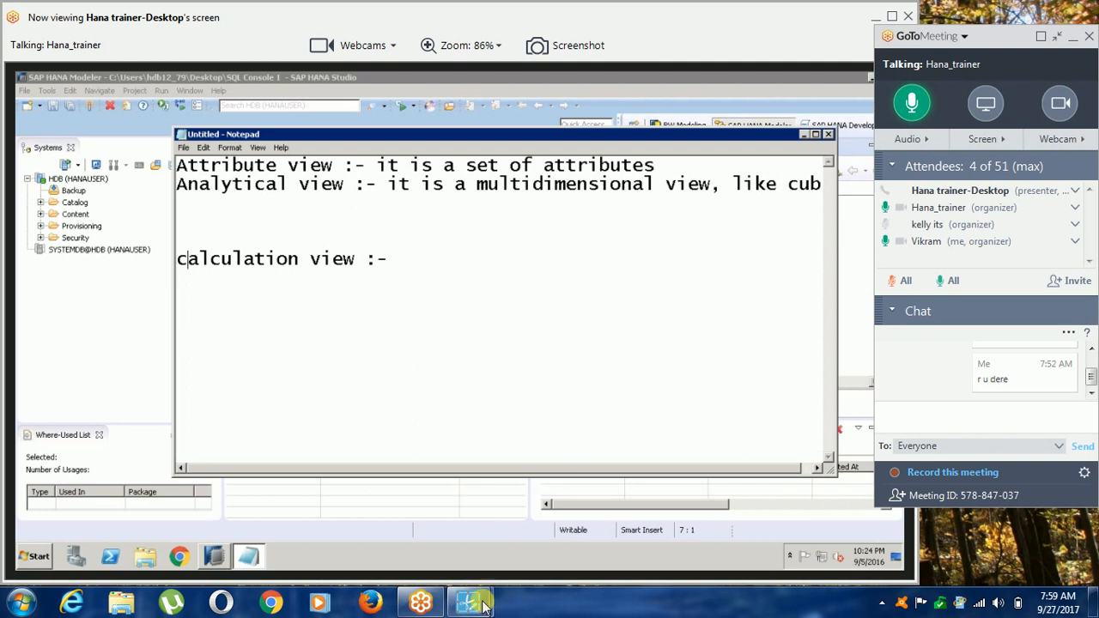
pyautogui.moveTo(481, 608)
pyautogui.click(509, 569)
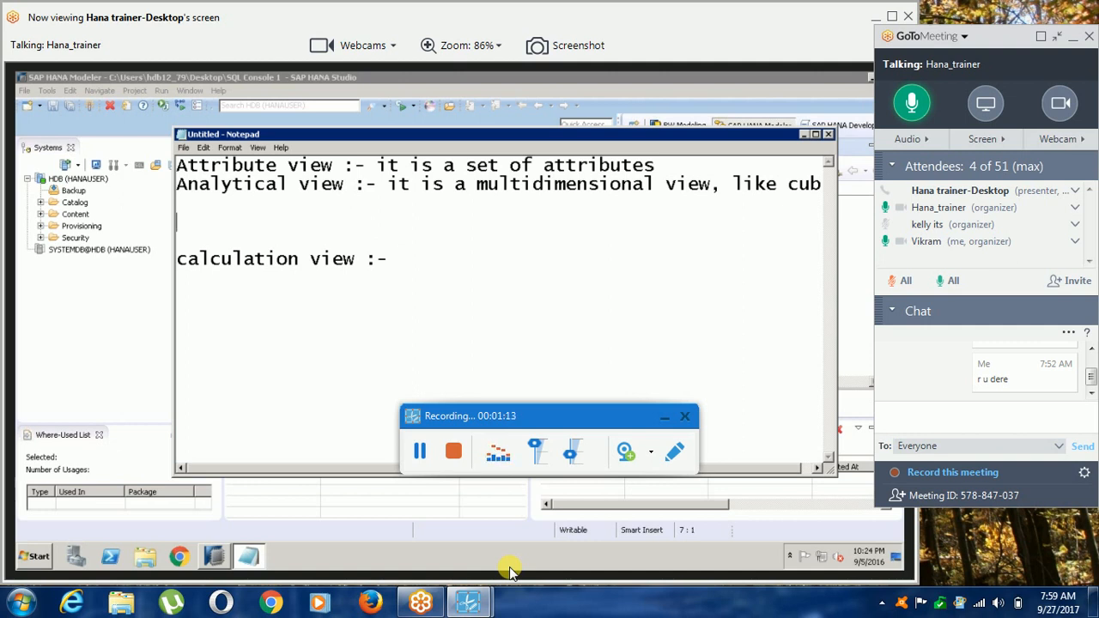
pyautogui.click(662, 419)
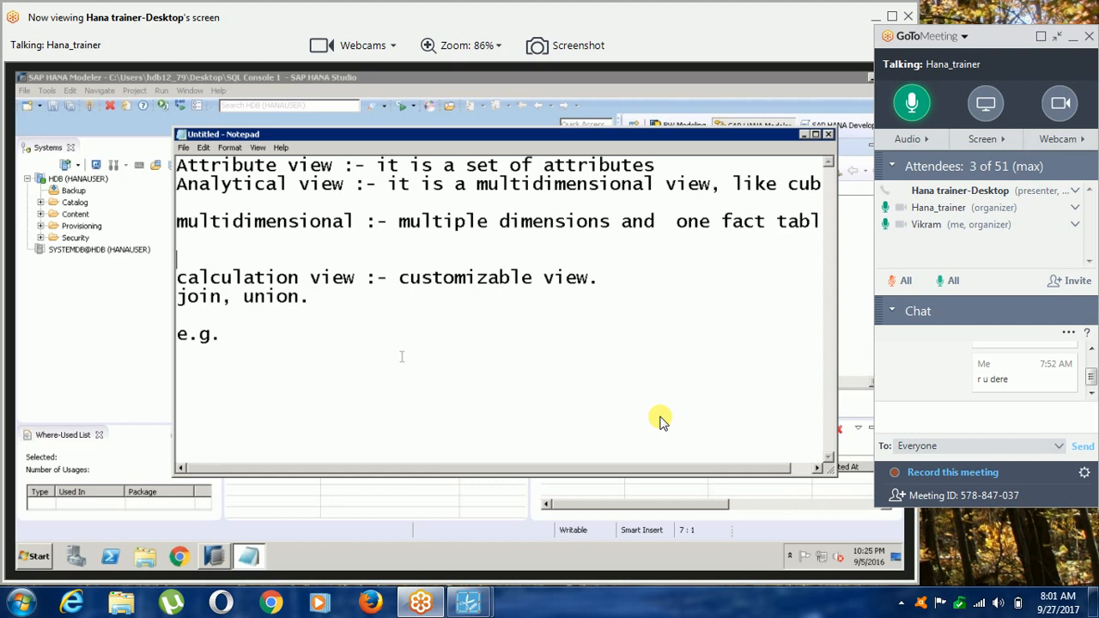
# Write "join multiple master tables" after "e.g." as the first calculation view example.
pyautogui.click(349, 347)
pyautogui.write('join mul')
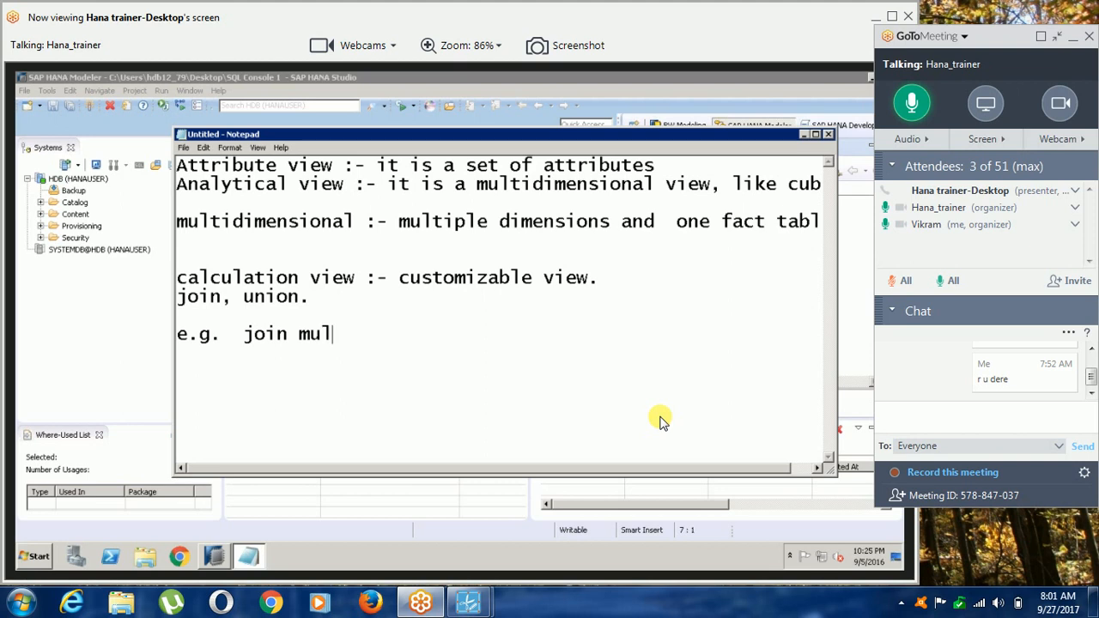
pyautogui.write('tipel')
pyautogui.press('BackSpace')
pyautogui.press('BackSpace')
pyautogui.write('le tables')
pyautogui.press('BackSpace')
pyautogui.press('BackSpace')
pyautogui.press('BackSpace')
pyautogui.press('BackSpace')
pyautogui.press('BackSpace')
pyautogui.press('BackSpace')
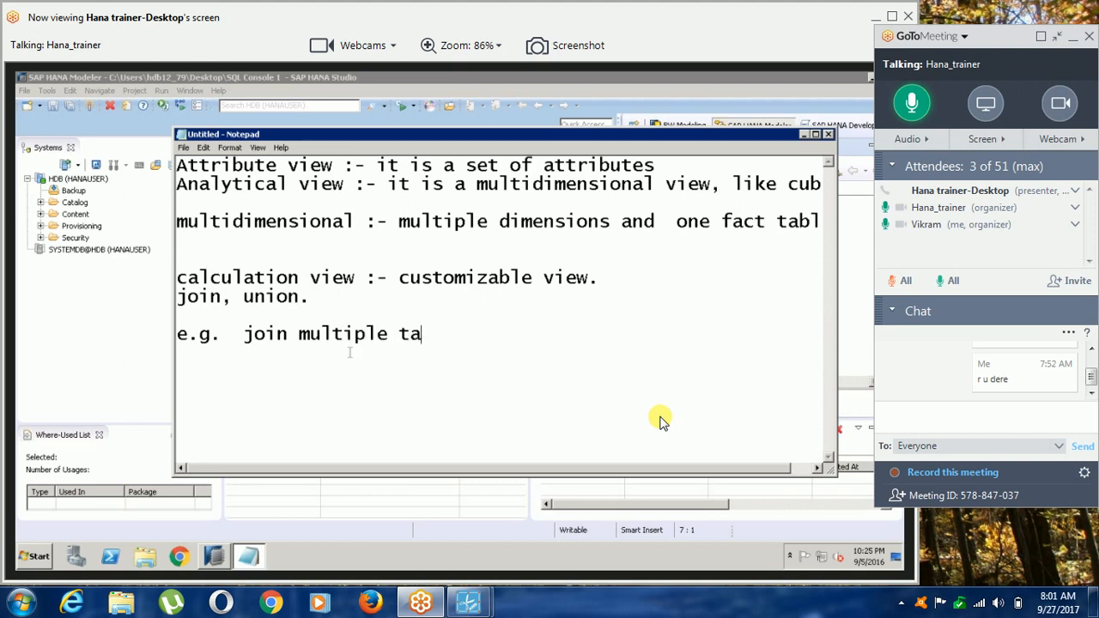
pyautogui.write('master tables')
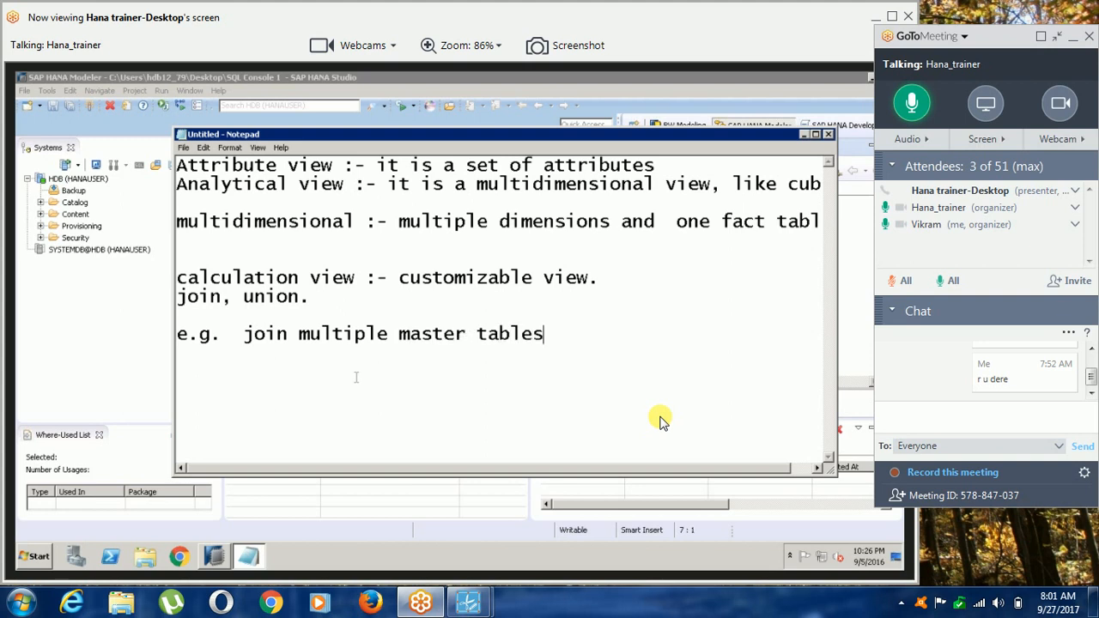
pyautogui.write(' - not possible in')
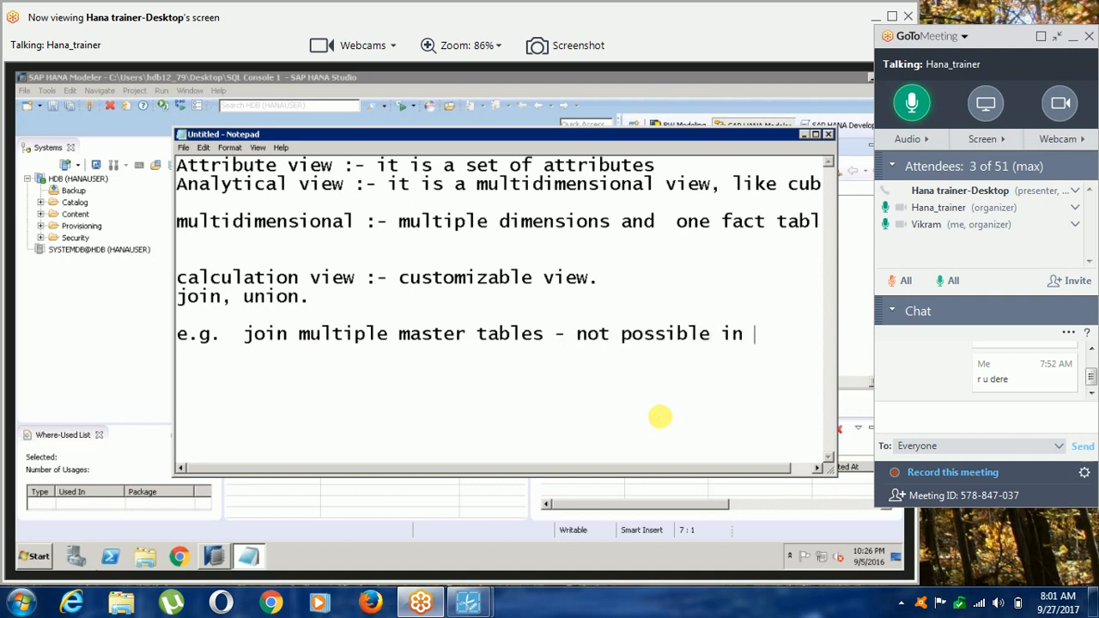
# Complete the first example with "- not possible in analytical view", maximising the Notepad window to fit the line.
pyautogui.hotkey('alt', 'space')
pyautogui.write('x')
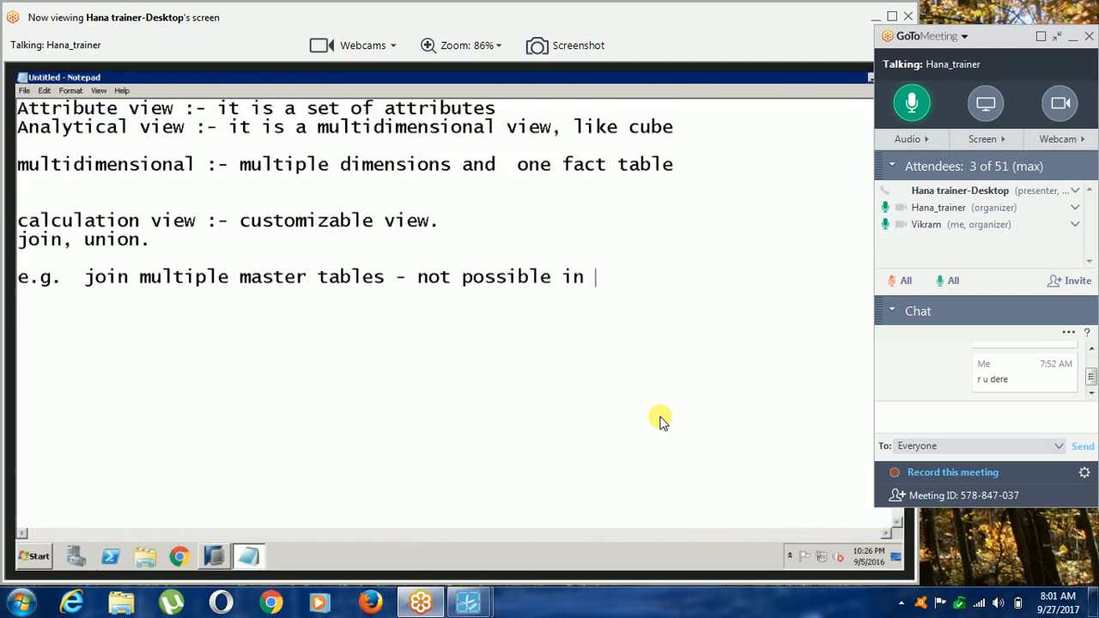
pyautogui.write('analytical view')
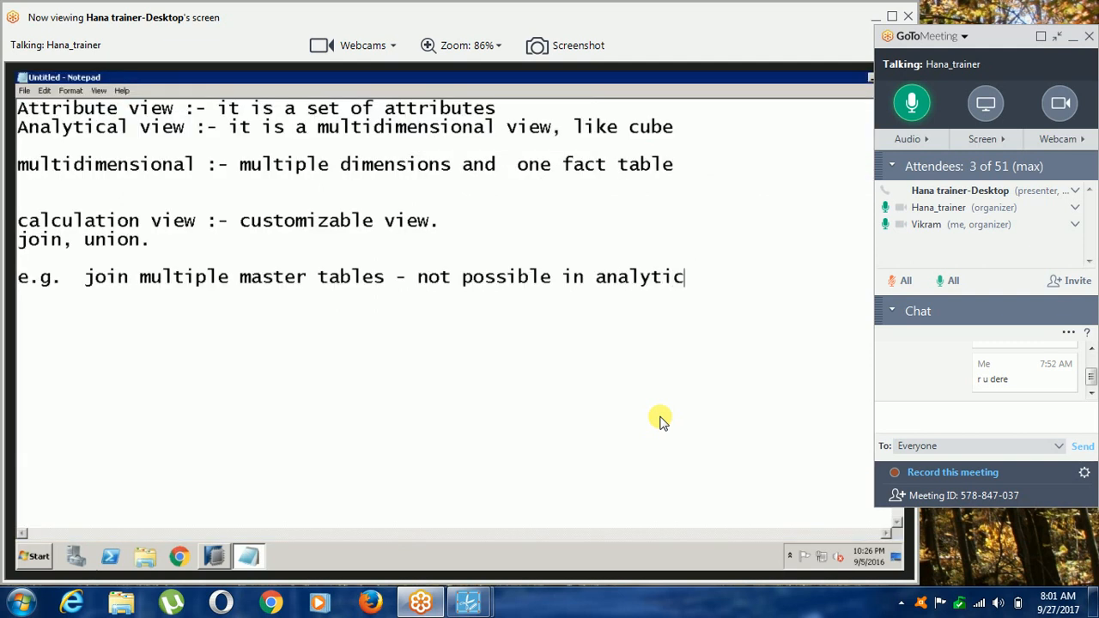
pyautogui.press('Return')
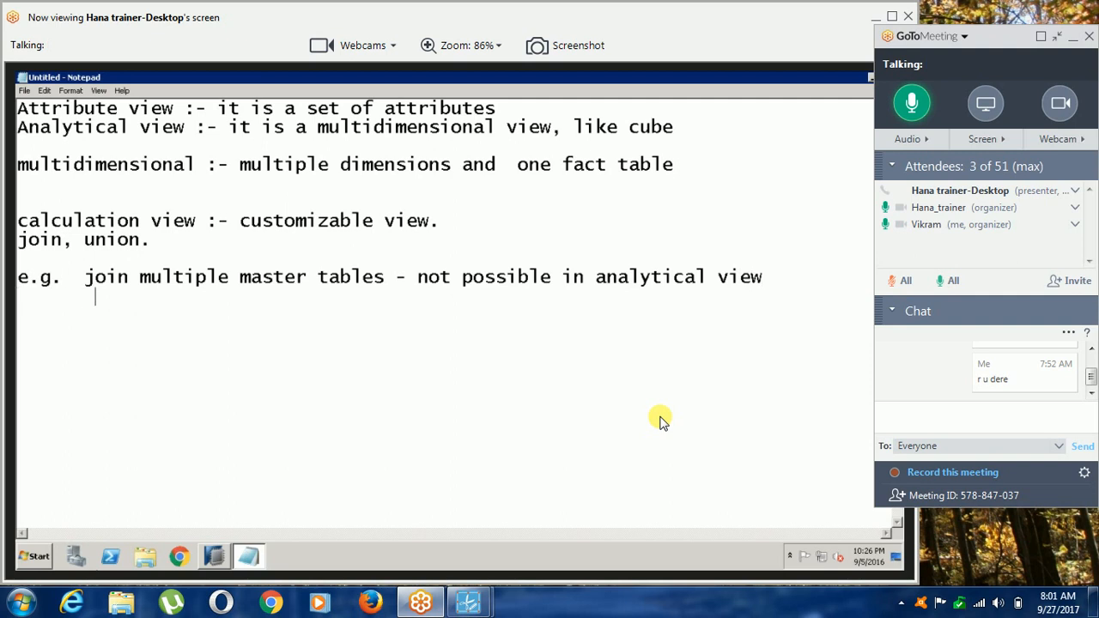
# Write "join one multi dimensional" on an indented second example line.
pyautogui.press('BackSpace')
pyautogui.write('join m')
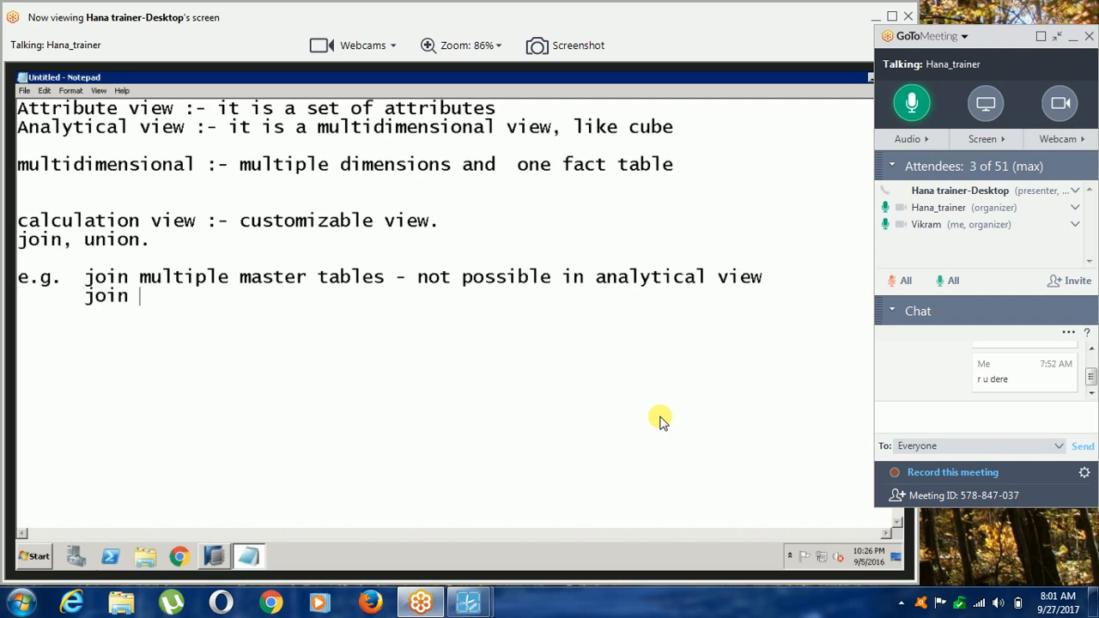
pyautogui.press('BackSpace')
pyautogui.write('on mu')
pyautogui.press('BackSpace')
pyautogui.press('BackSpace')
pyautogui.write('e multip')
pyautogui.press('BackSpace')
pyautogui.write('dimensional')
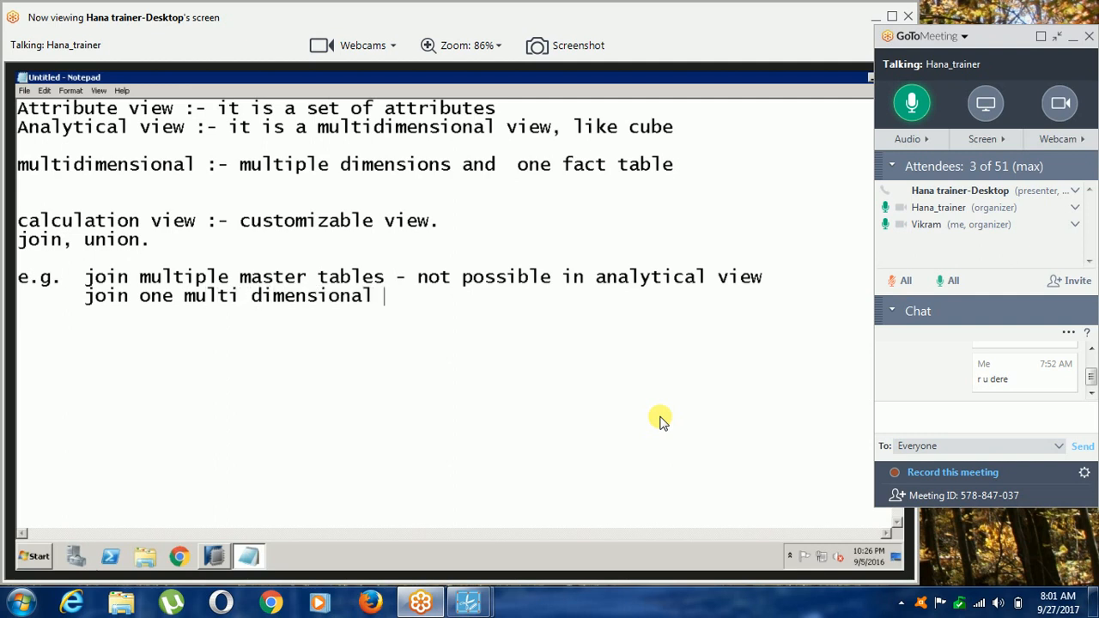
# Replace "multi dimensional" in the second example with "analytical view with".
pyautogui.press('BackSpace')
pyautogui.press('BackSpace')
pyautogui.press('BackSpace')
pyautogui.press('BackSpace')
pyautogui.press('BackSpace')
pyautogui.press('BackSpace')
pyautogui.press('BackSpace')
pyautogui.press('BackSpace')
pyautogui.press('BackSpace')
pyautogui.press('BackSpace')
pyautogui.press('BackSpace')
pyautogui.press('BackSpace')
pyautogui.press('BackSpace')
pyautogui.press('BackSpace')
pyautogui.press('BackSpace')
pyautogui.press('BackSpace')
pyautogui.press('BackSpace')
pyautogui.press('BackSpace')
pyautogui.press('BackSpace')
pyautogui.press('BackSpace')
pyautogui.press('BackSpace')
pyautogui.write('n')
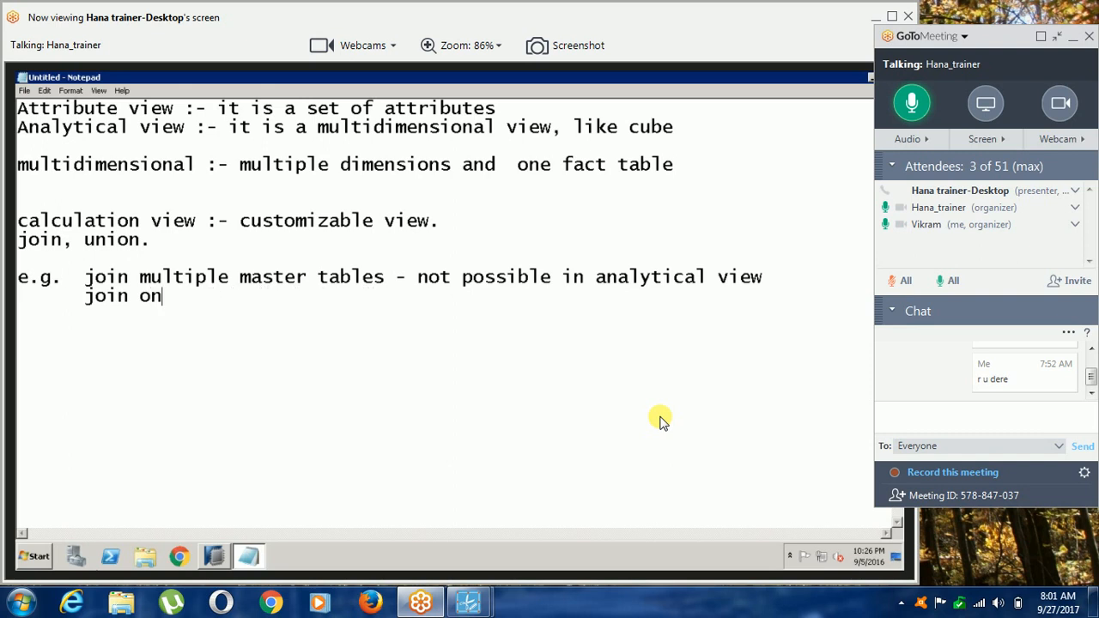
pyautogui.write('e analyitc')
pyautogui.press('BackSpace')
pyautogui.press('BackSpace')
pyautogui.press('BackSpace')
pyautogui.write('tical view with')
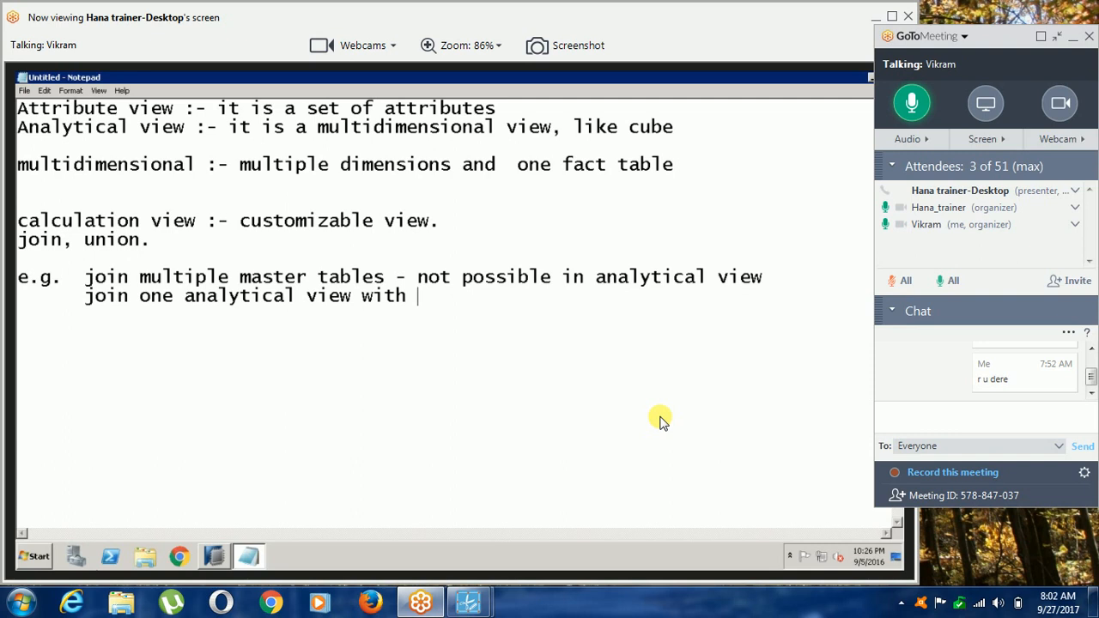
# Finish the second example with "another analyitcal view" and begin a new indented line.
pyautogui.write('another ana')
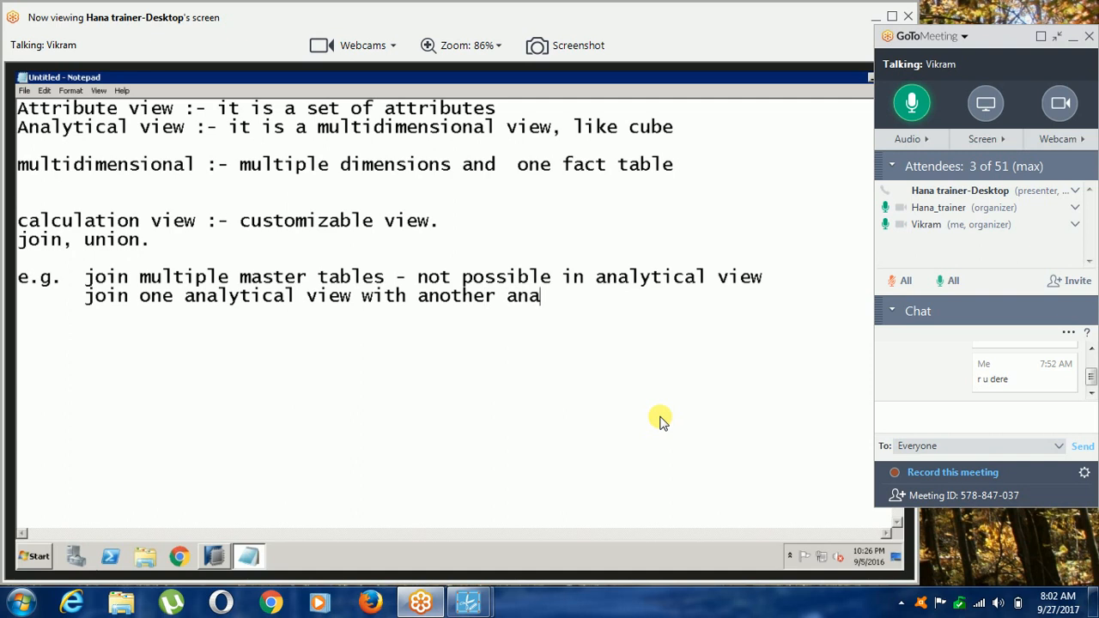
pyautogui.write('lyitcal vi')
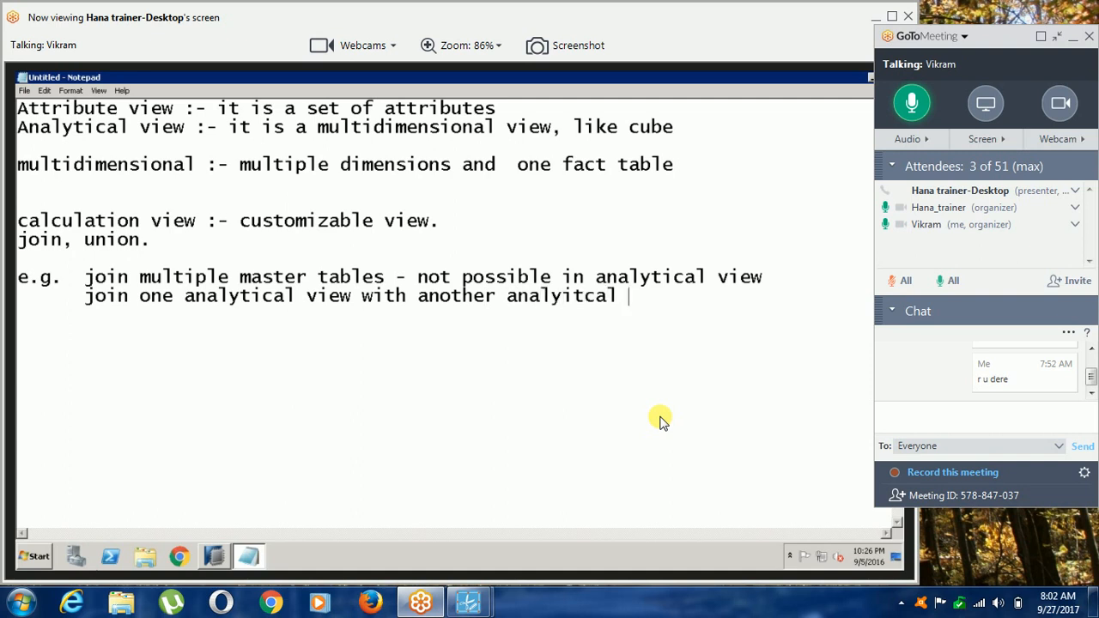
pyautogui.write('ew')
pyautogui.press('Return')
pyautogui.press('Tab')
pyautogui.write('j')
pyautogui.press('BackSpace')
pyautogui.write('union')
pyautogui.press('BackSpace')
pyautogui.press('BackSpace')
pyautogui.press('BackSpace')
pyautogui.press('BackSpace')
pyautogui.press('BackSpace')
pyautogui.press('BackSpace')
pyautogui.press('BackSpace')
pyautogui.press('BackSpace')
# Write the third example as "join one calculation view and one analytical view".
pyautogui.write('join ')
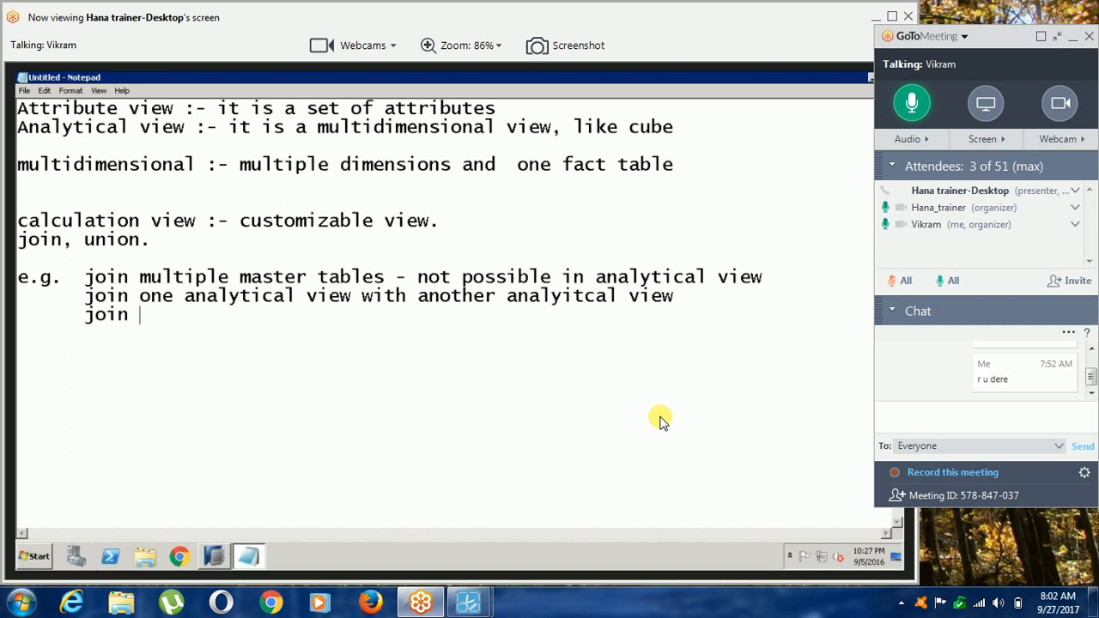
pyautogui.write('o')
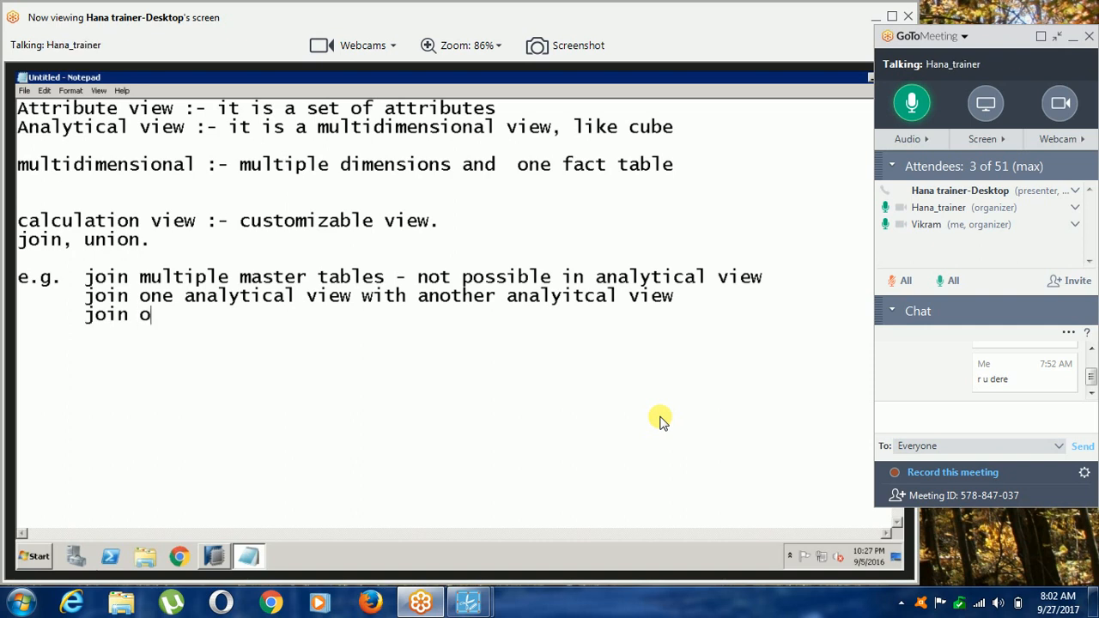
pyautogui.write('ne ')
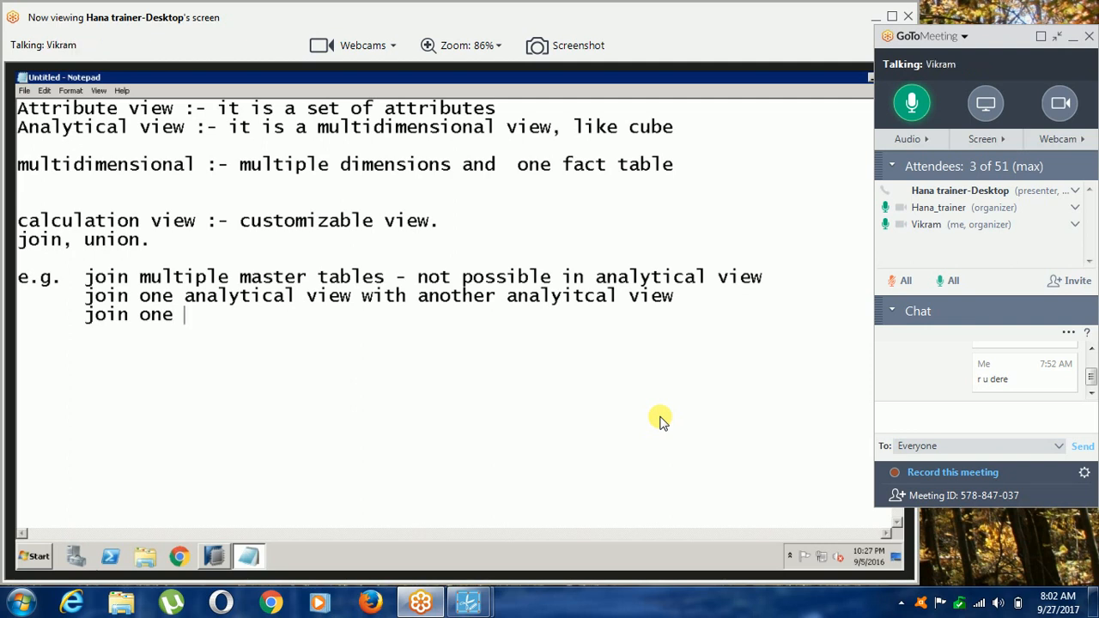
pyautogui.write('calculation view and on')
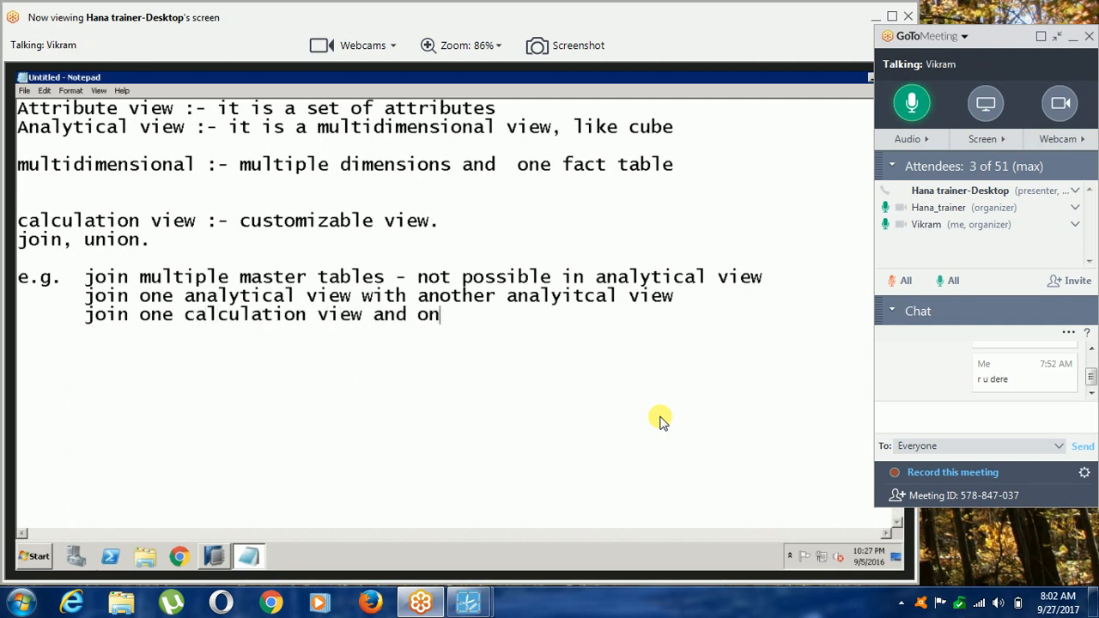
pyautogui.write('e an')
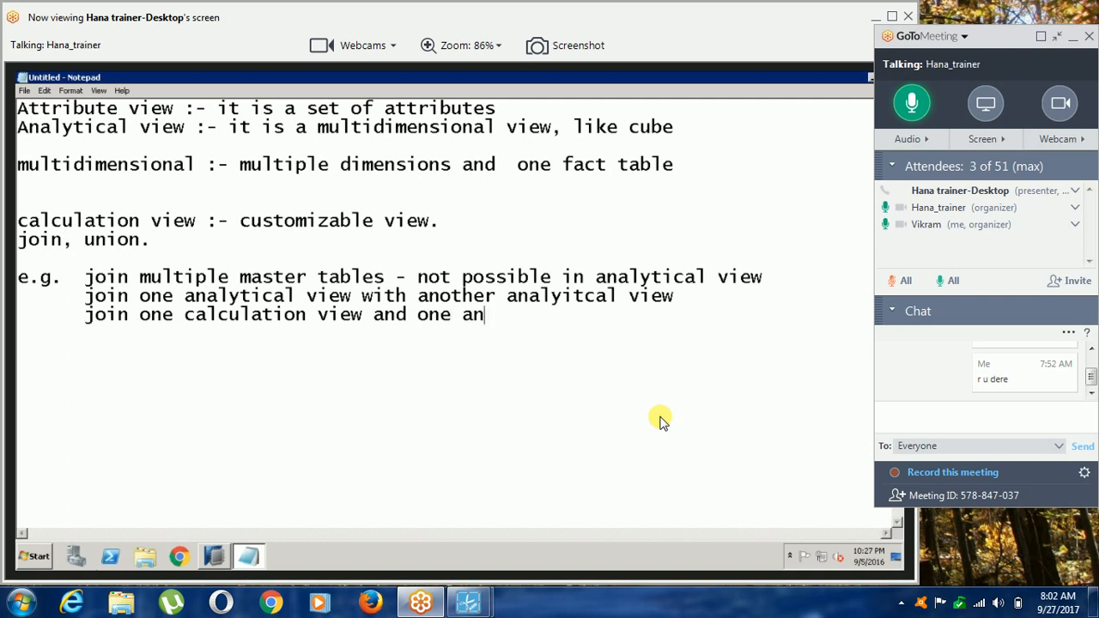
pyautogui.write('alytical view')
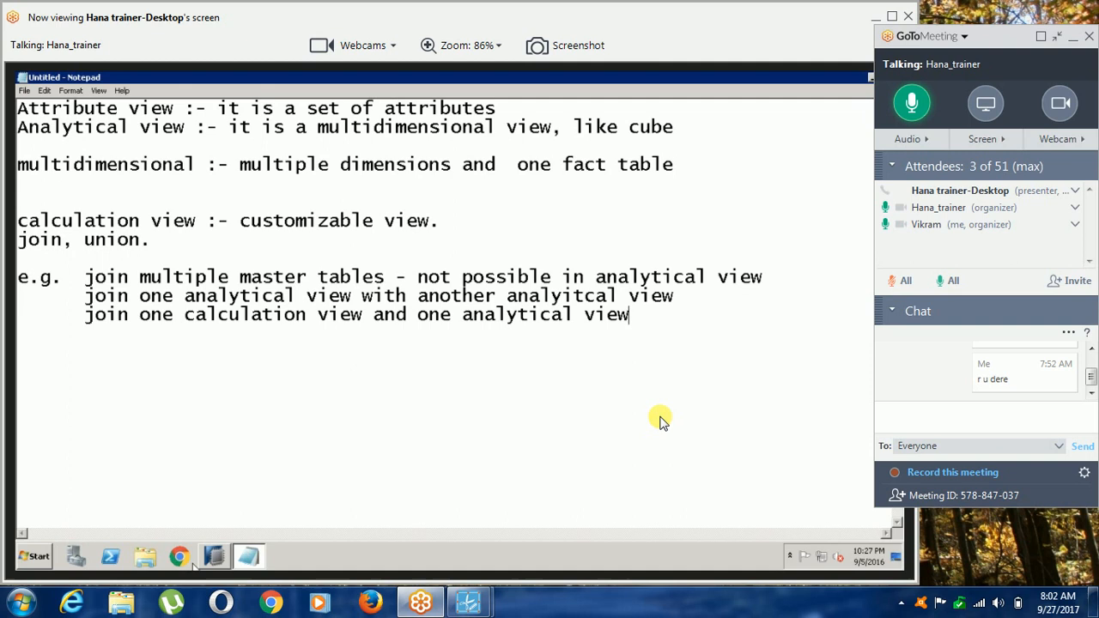
# Minimise the notes to bring up SAP HANA Studio.
pyautogui.click(249, 556)
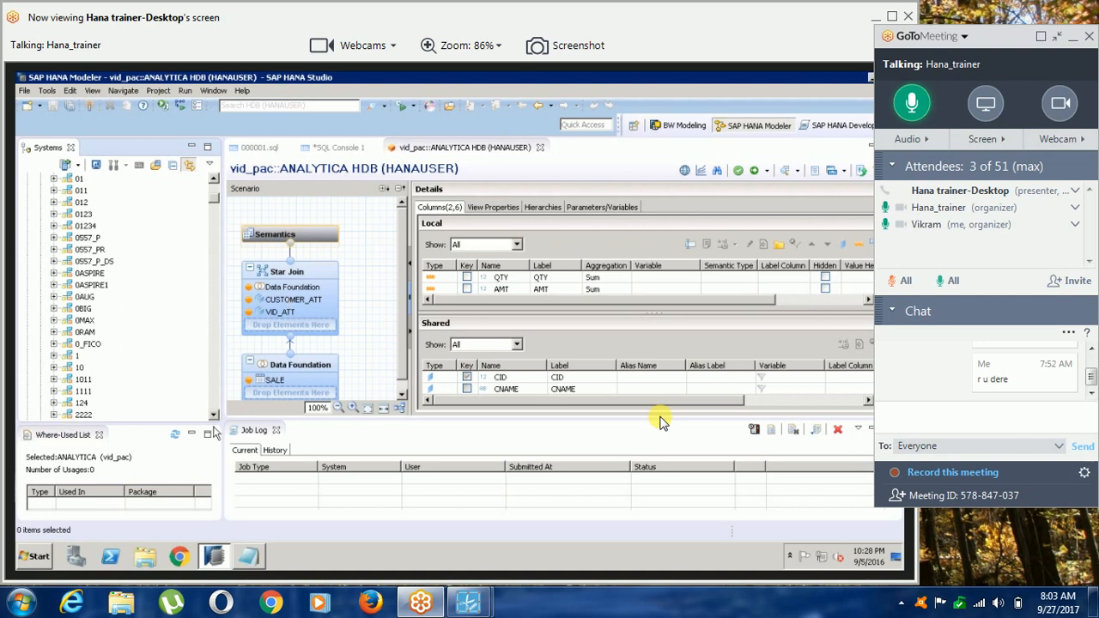
# Lower the local computer's speaker volume and close the volume control.
pyautogui.click(995, 605)
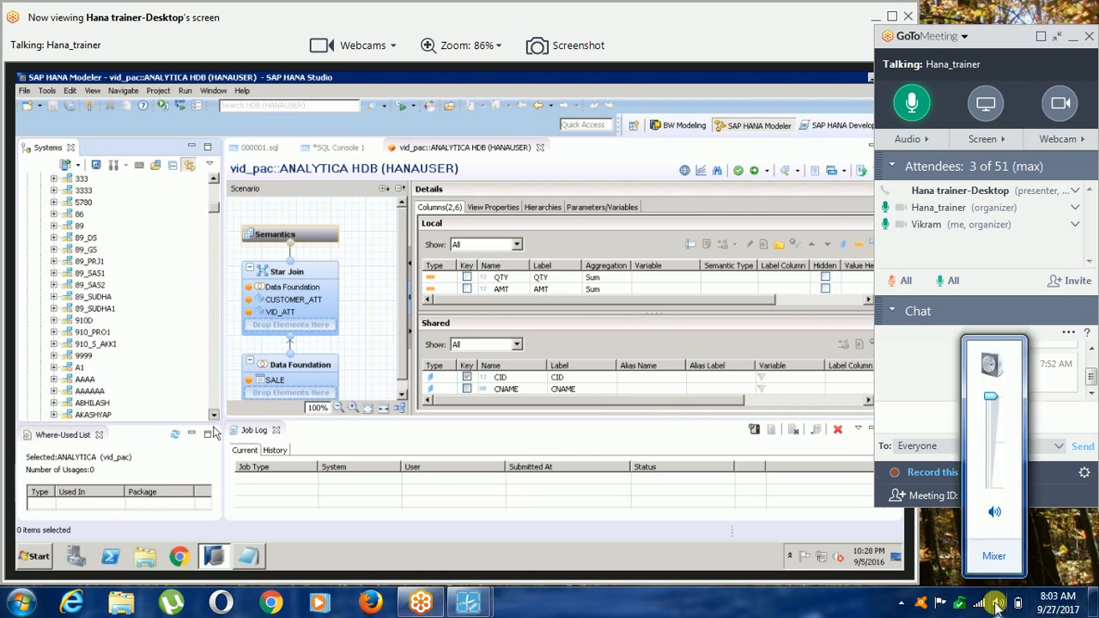
pyautogui.click(993, 420)
pyautogui.moveTo(991, 416); pyautogui.dragTo(991, 425)
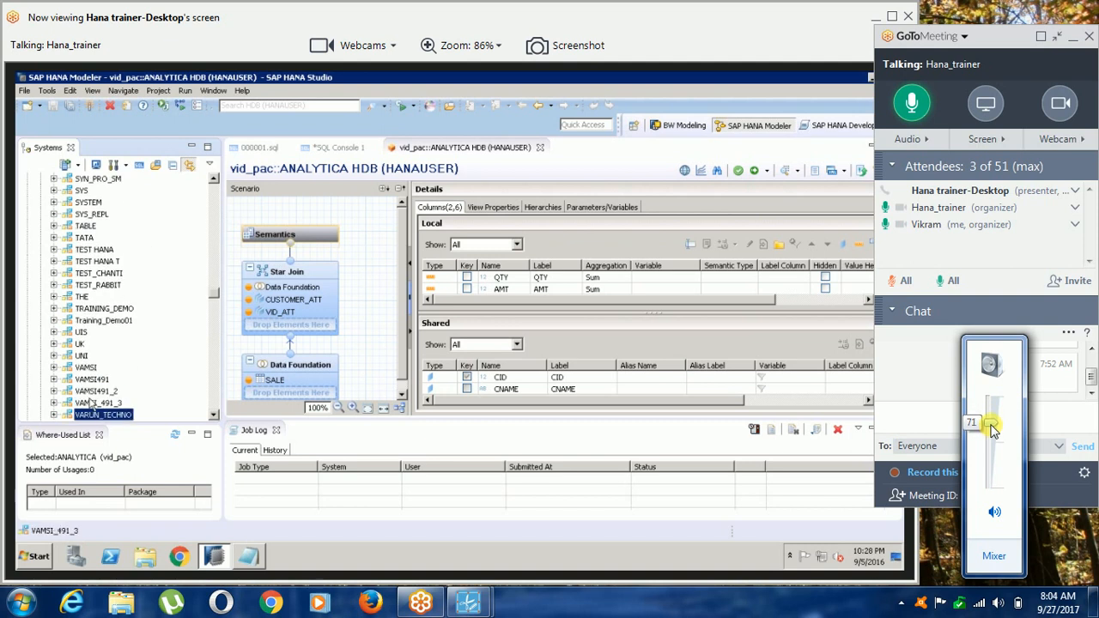
pyautogui.click(873, 610)
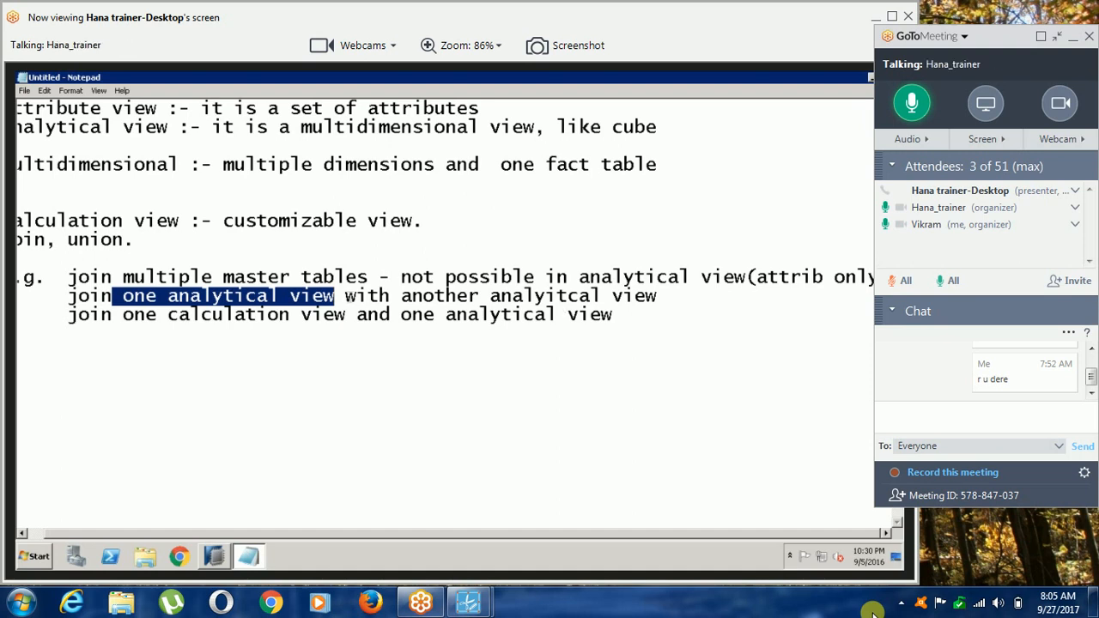
pyautogui.click(224, 314)
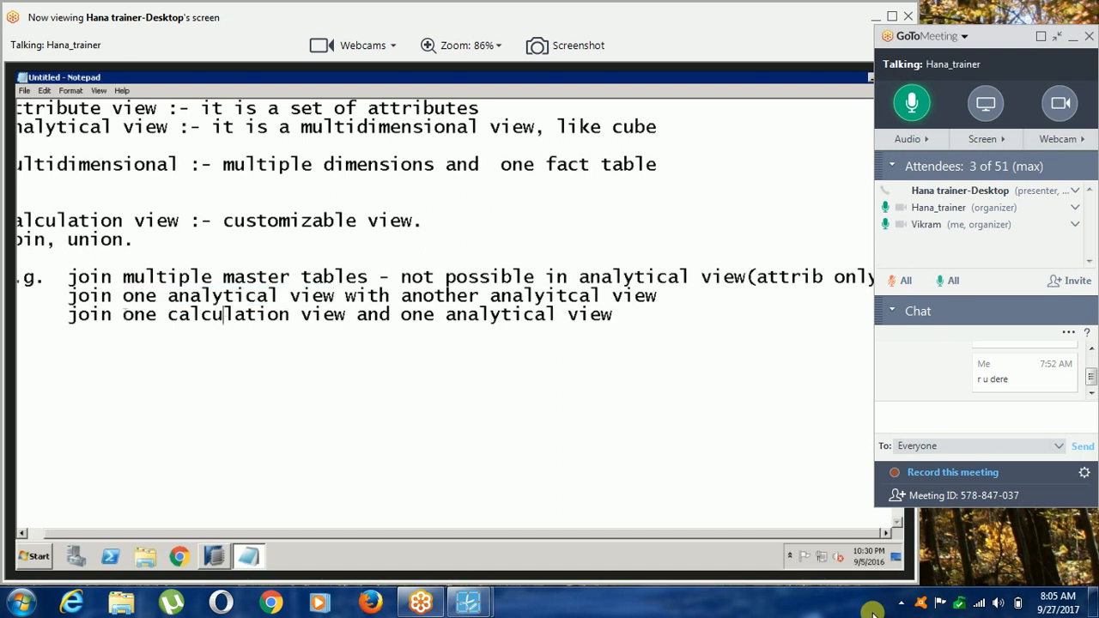
# Below the join examples, start a new line reading "scenario :- I want to create an calculation".
pyautogui.moveTo(122, 315); pyautogui.dragTo(331, 313)
pyautogui.moveTo(256, 314); pyautogui.dragTo(340, 314)
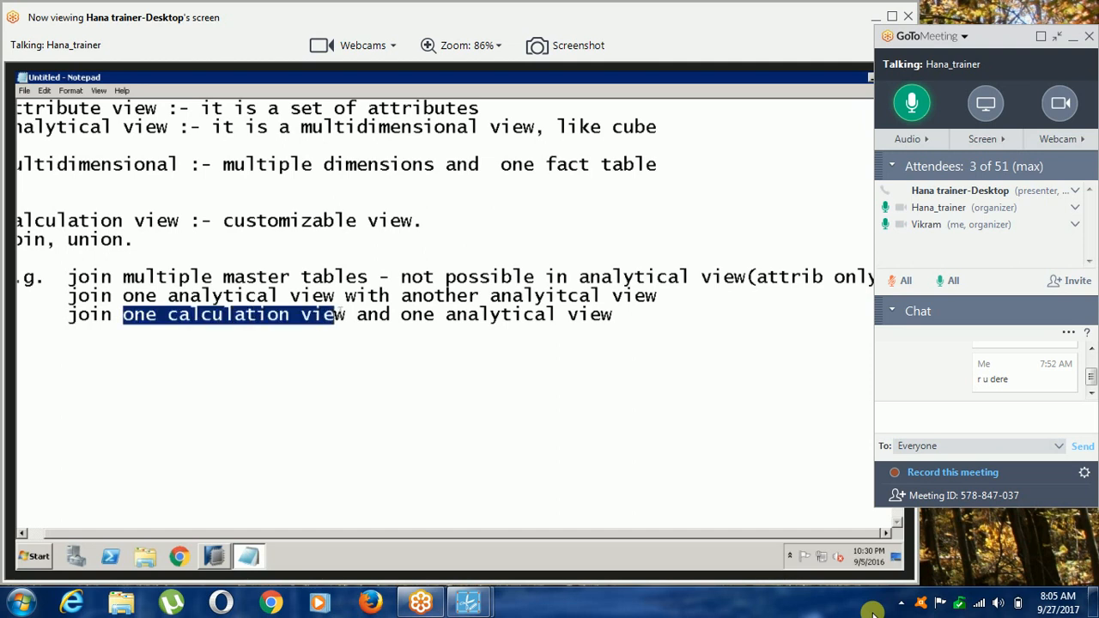
pyautogui.click(322, 456)
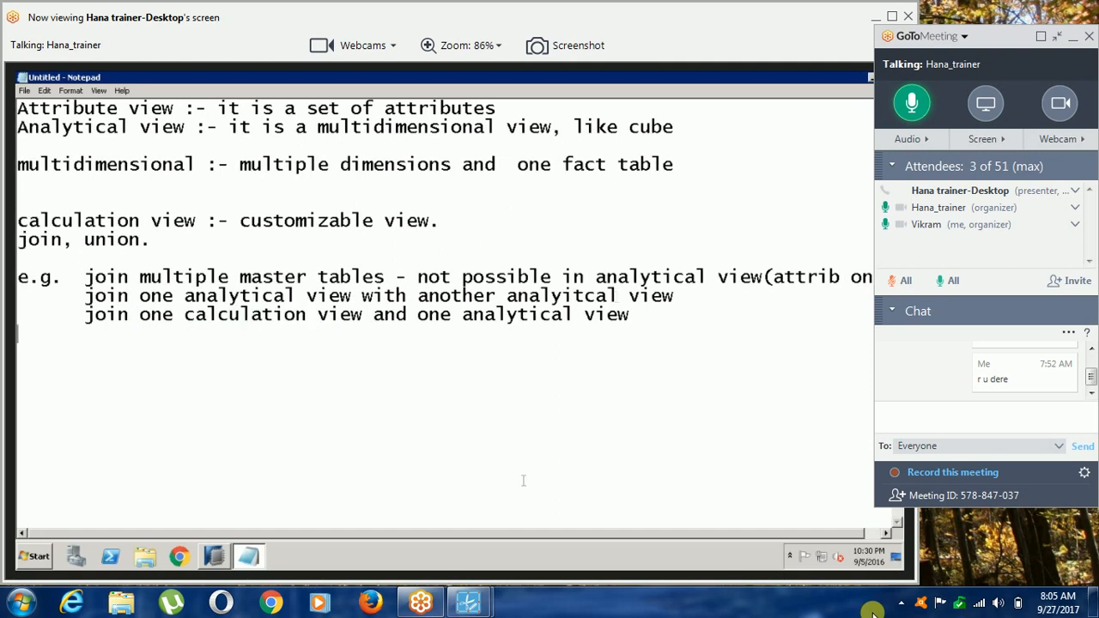
pyautogui.press('Return')
pyautogui.press('Return')
pyautogui.write('scenari')
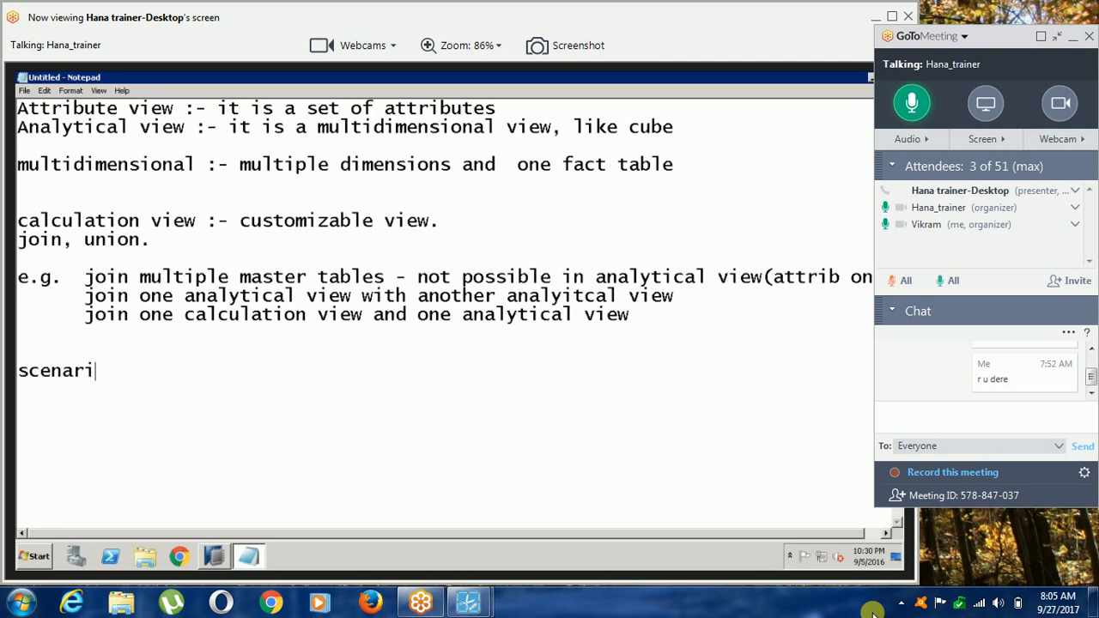
pyautogui.write('o :- I want to')
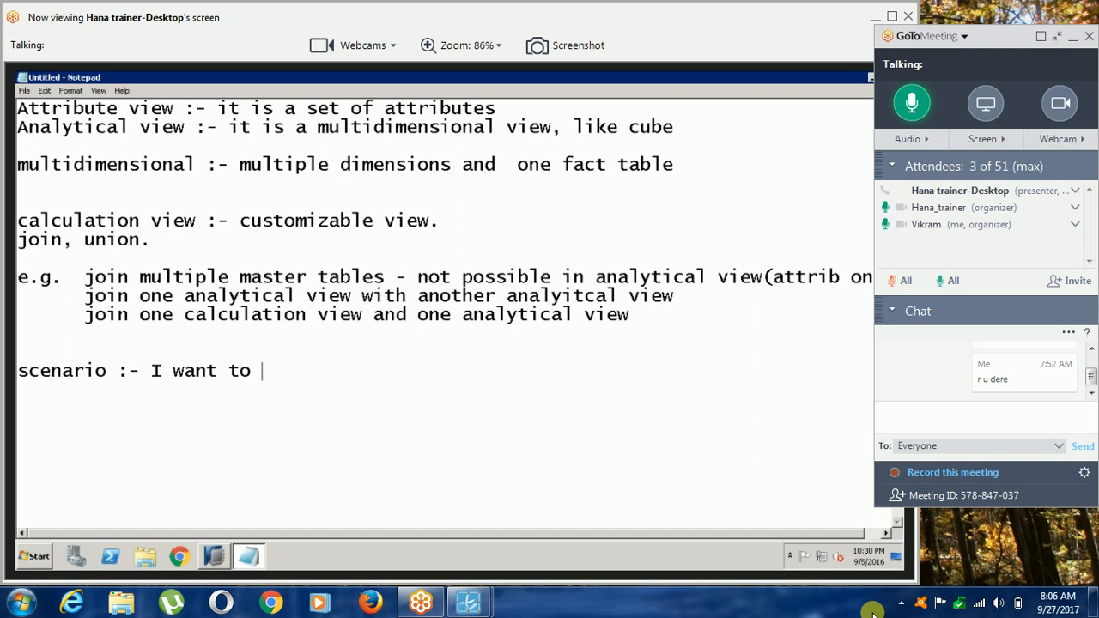
pyautogui.write(' create ')
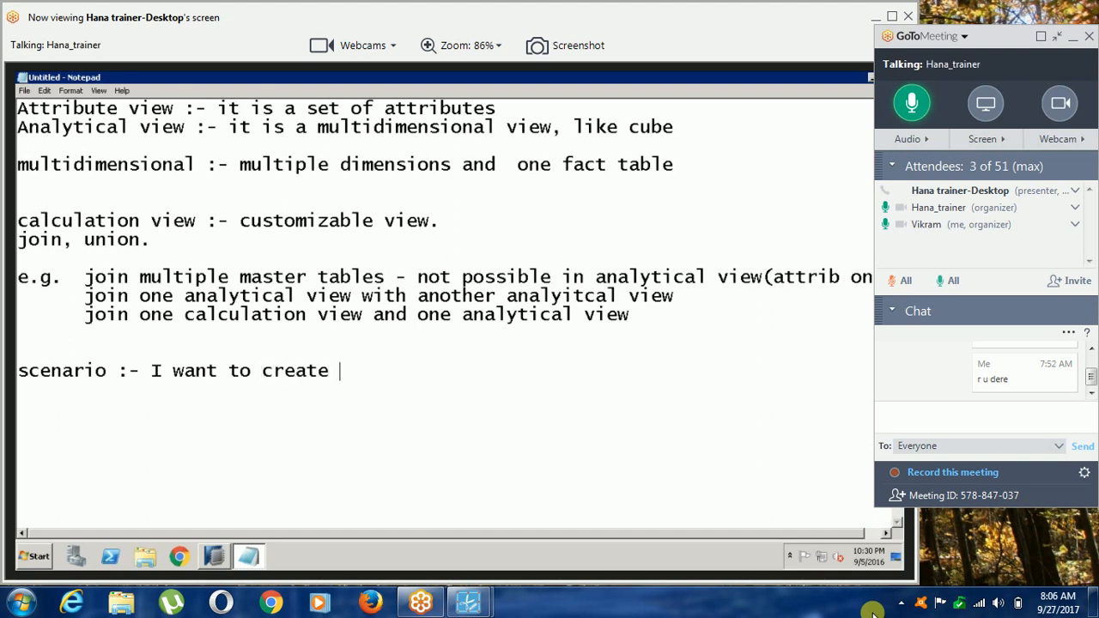
pyautogui.write('an calculat')
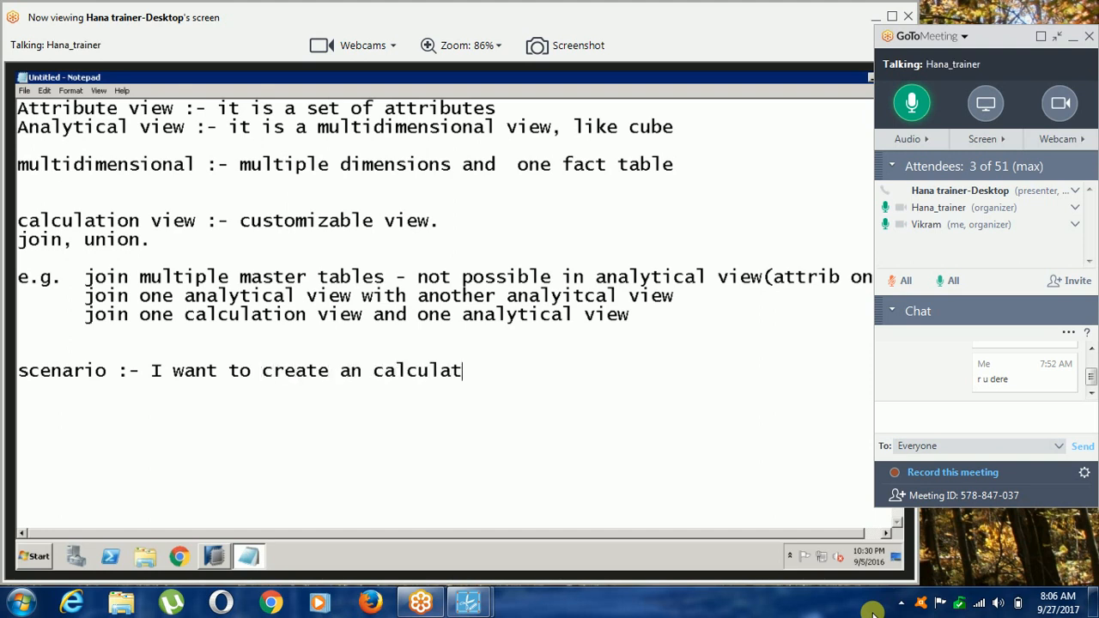
pyautogui.write('ion view based on')
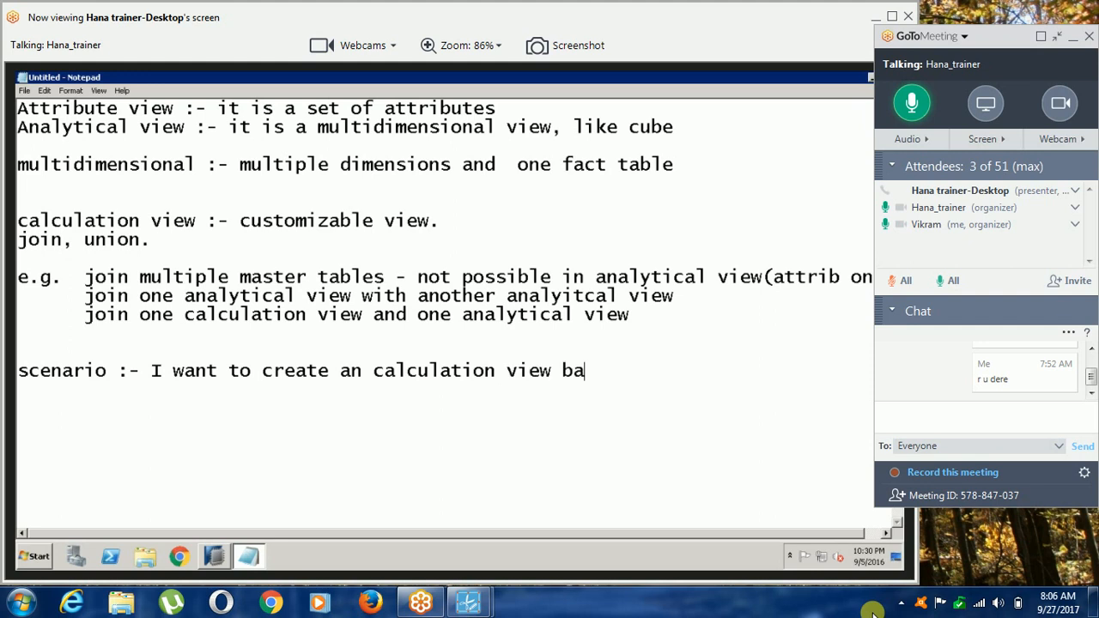
# Continue the scenario line with "view using product master and".
pyautogui.press('BackSpace')
pyautogui.press('BackSpace')
pyautogui.press('BackSpace')
pyautogui.press('BackSpace')
pyautogui.press('BackSpace')
pyautogui.press('BackSpace')
pyautogui.press('BackSpace')
pyautogui.press('BackSpace')
pyautogui.press('BackSpace')
pyautogui.write('su')
pyautogui.press('BackSpace')
pyautogui.write('u')
pyautogui.press('BackSpace')
pyautogui.press('BackSpace')
pyautogui.write('using product master and')
# Finish the scenario on a second line with "sale transcation table." and indent it to line up under the scenario text.
pyautogui.press('Return')
pyautogui.press('Tab')
pyautogui.press('Tab')
pyautogui.write('sale transcation table.')
pyautogui.press('Return')
pyautogui.press('Return')
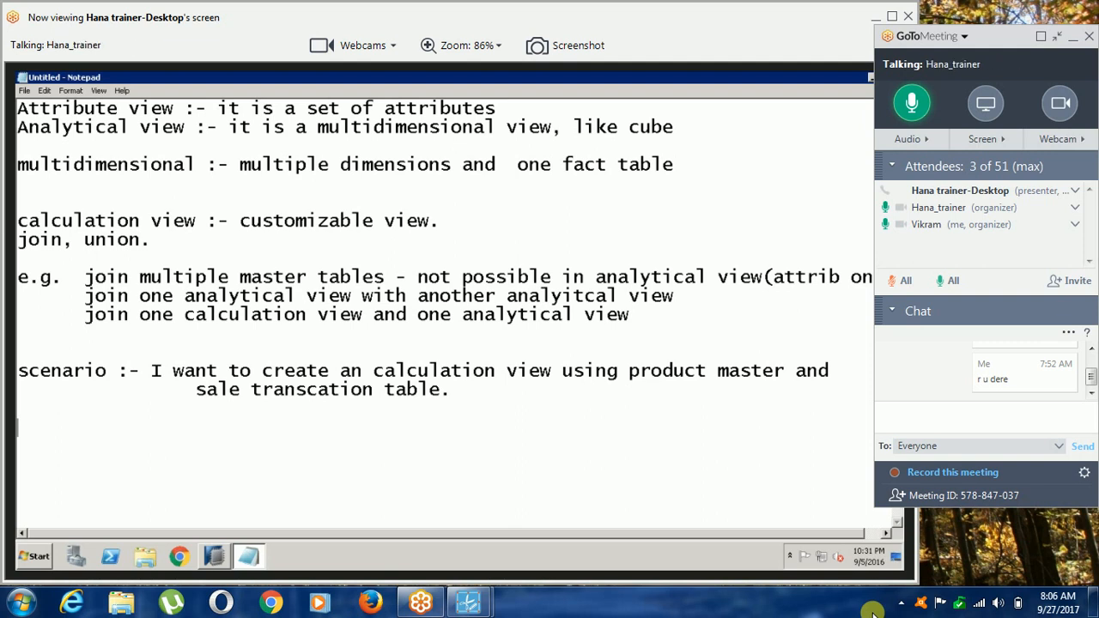
pyautogui.click(160, 395)
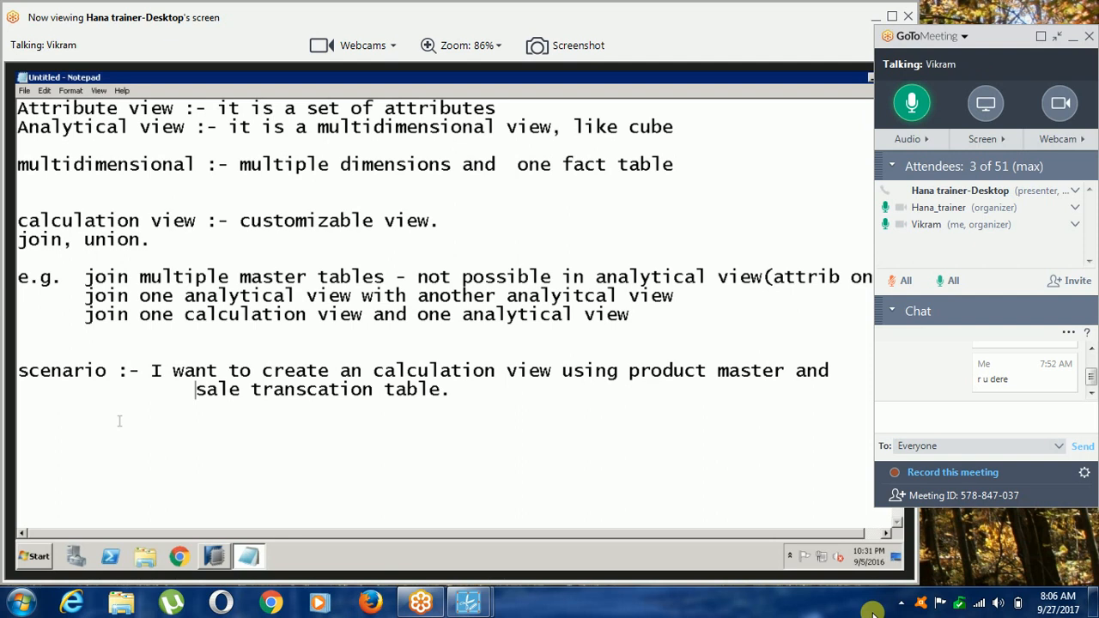
pyautogui.press('BackSpace')
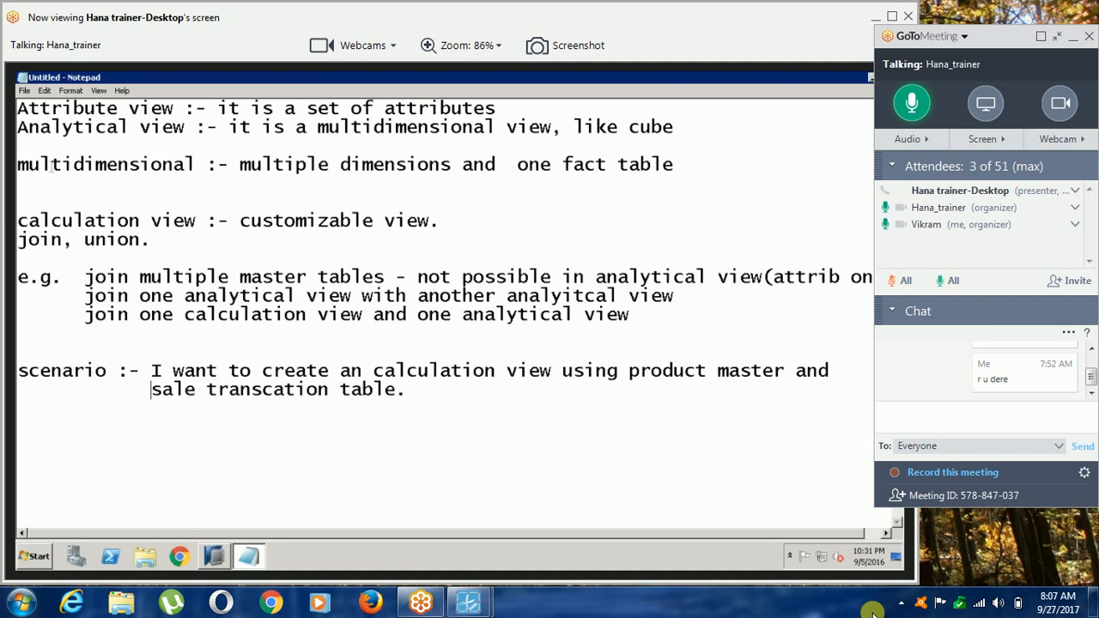
pyautogui.click(33, 558)
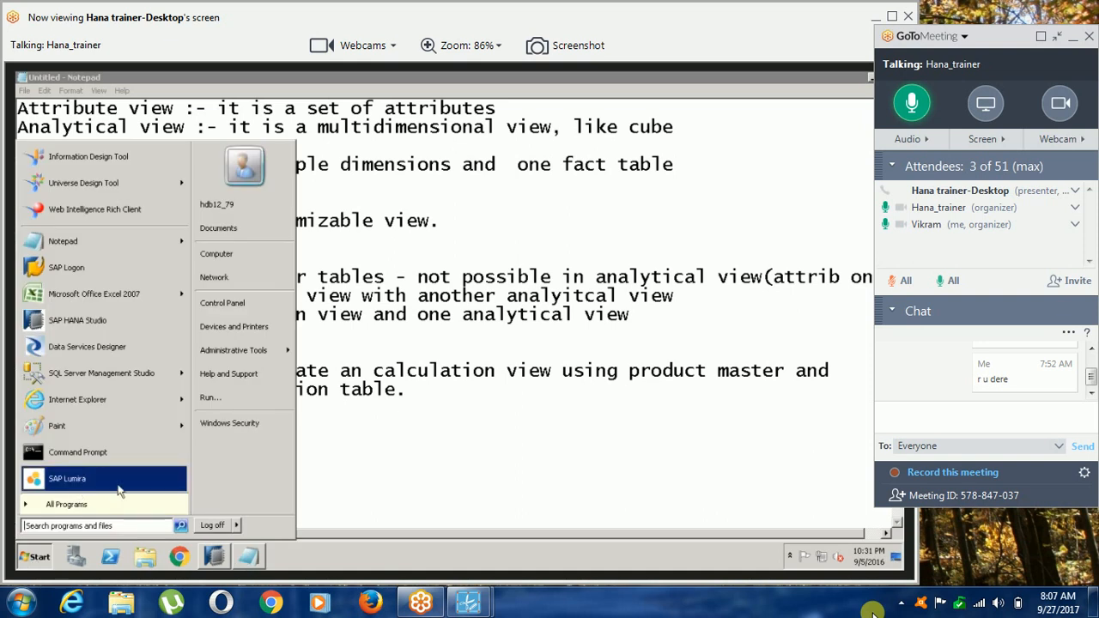
pyautogui.click(387, 491)
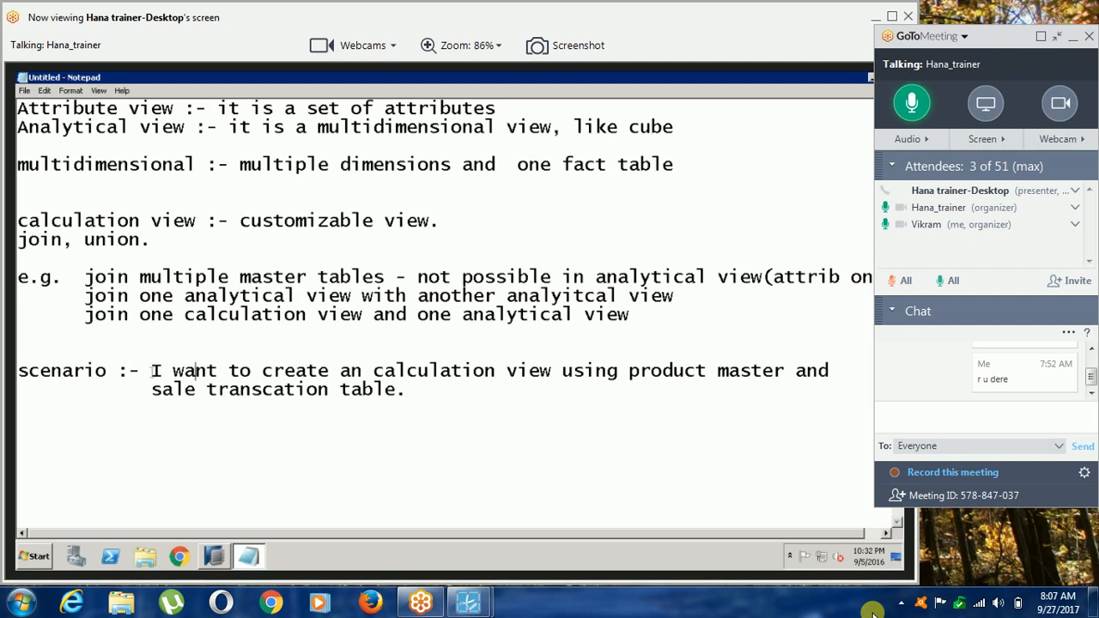
# Raise the local computer's speaker volume and close the volume control.
pyautogui.click(1001, 605)
pyautogui.moveTo(996, 427); pyautogui.dragTo(995, 406)
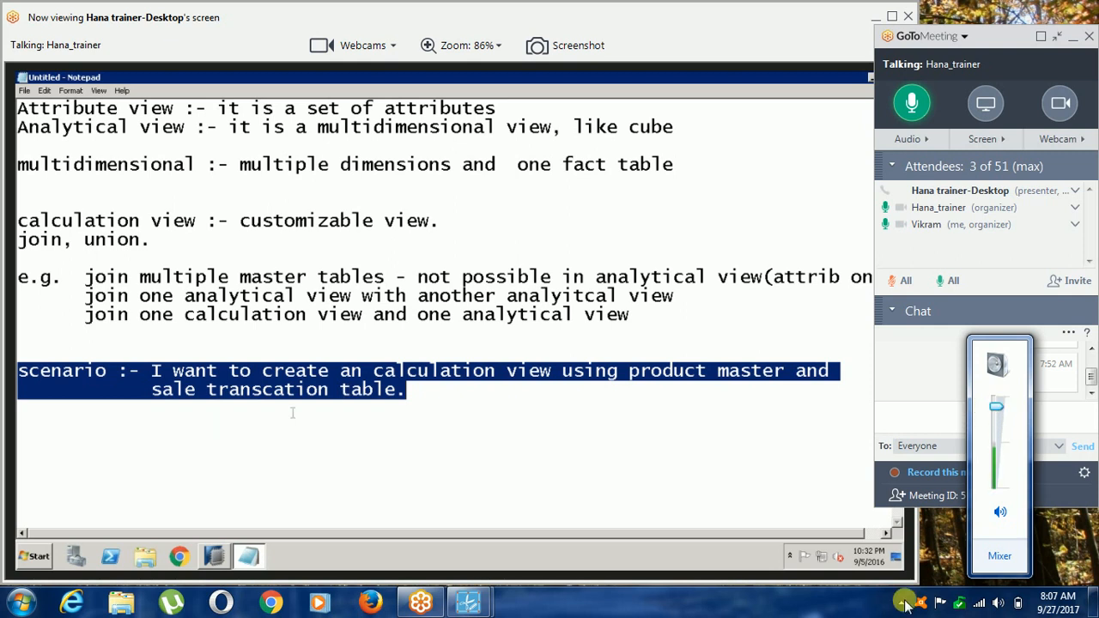
pyautogui.click(863, 612)
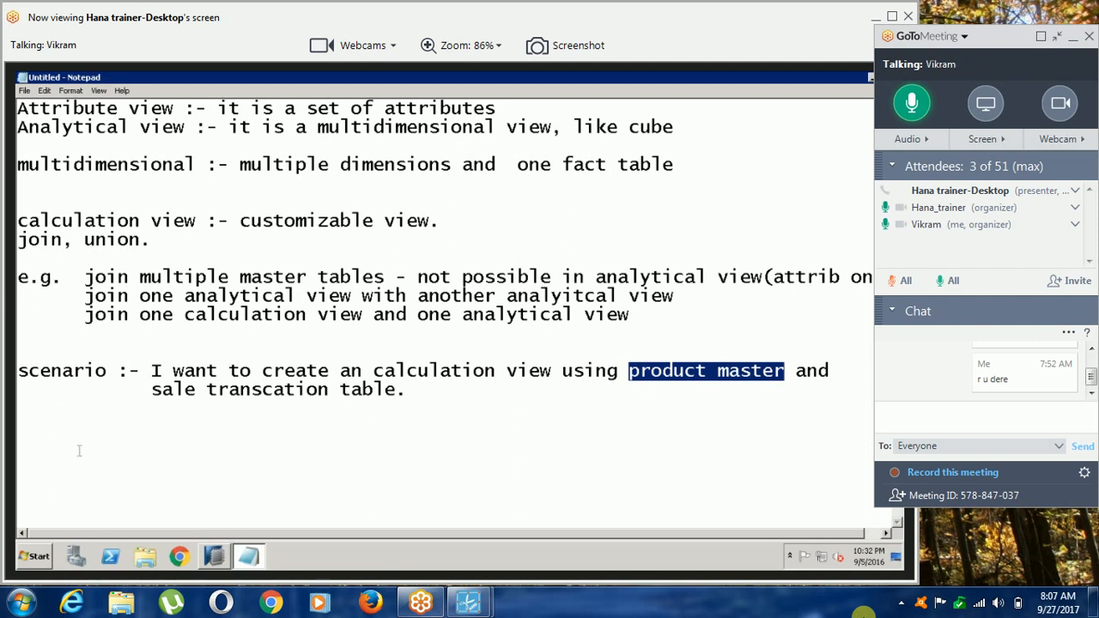
# Below the scenario, write the first numbered instruction as "1. open HANA Studio".
pyautogui.click(28, 438)
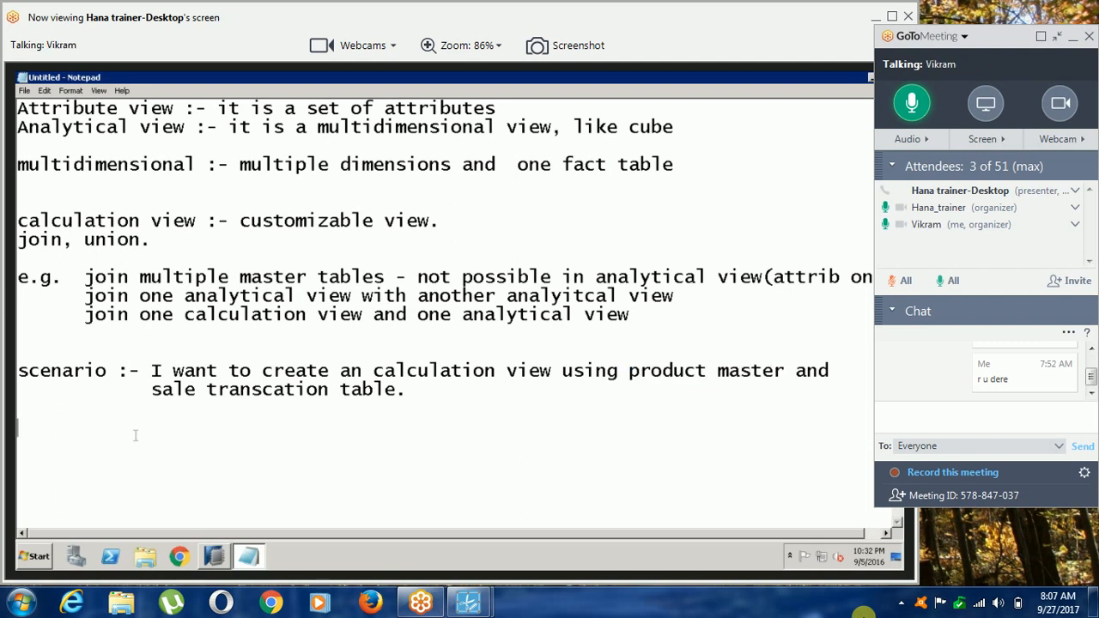
pyautogui.write('1.')
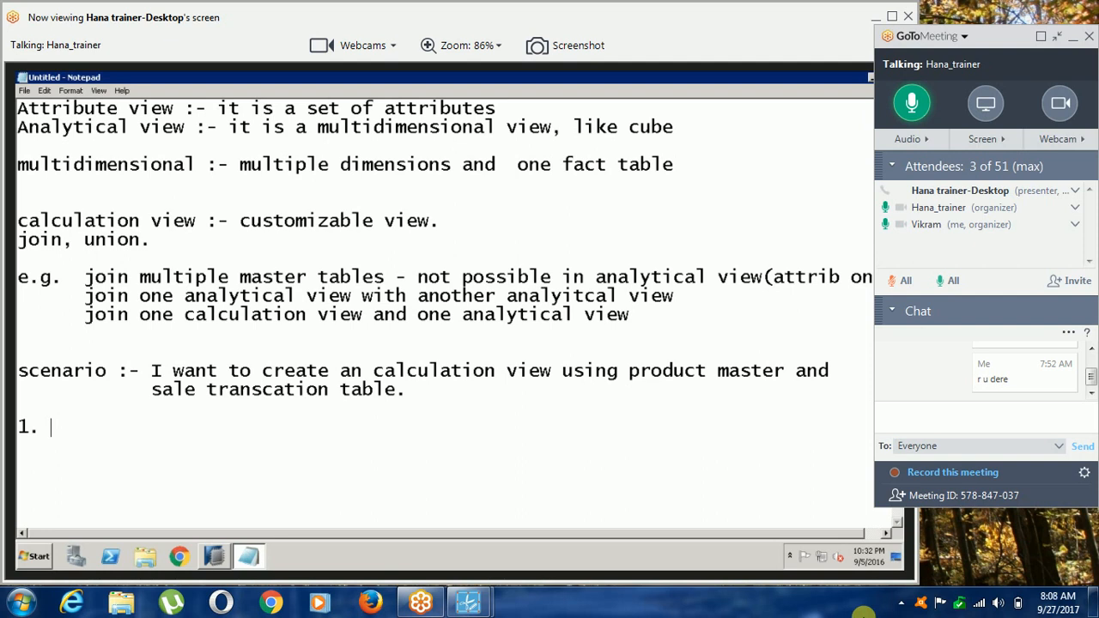
pyautogui.write('open HANA S')
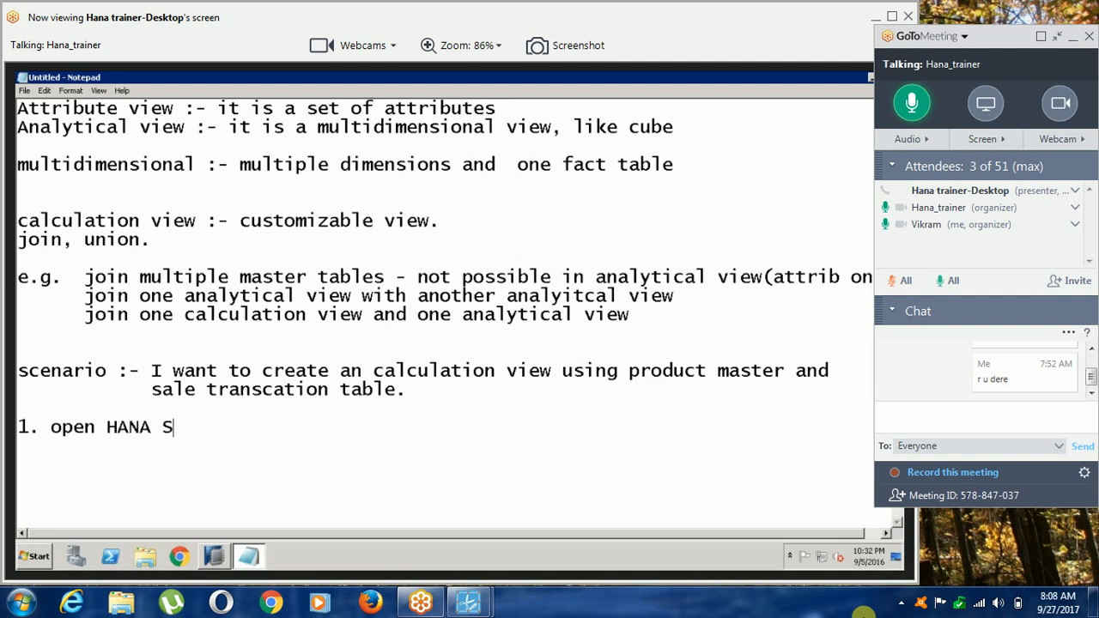
pyautogui.write('tudio')
pyautogui.press('BackSpace')
pyautogui.press('BackSpace')
pyautogui.press('BackSpace')
pyautogui.write('dio')
pyautogui.press('Return')
# Write the second numbered instruction as "2. create a calculation view.".
pyautogui.write('2. cre')
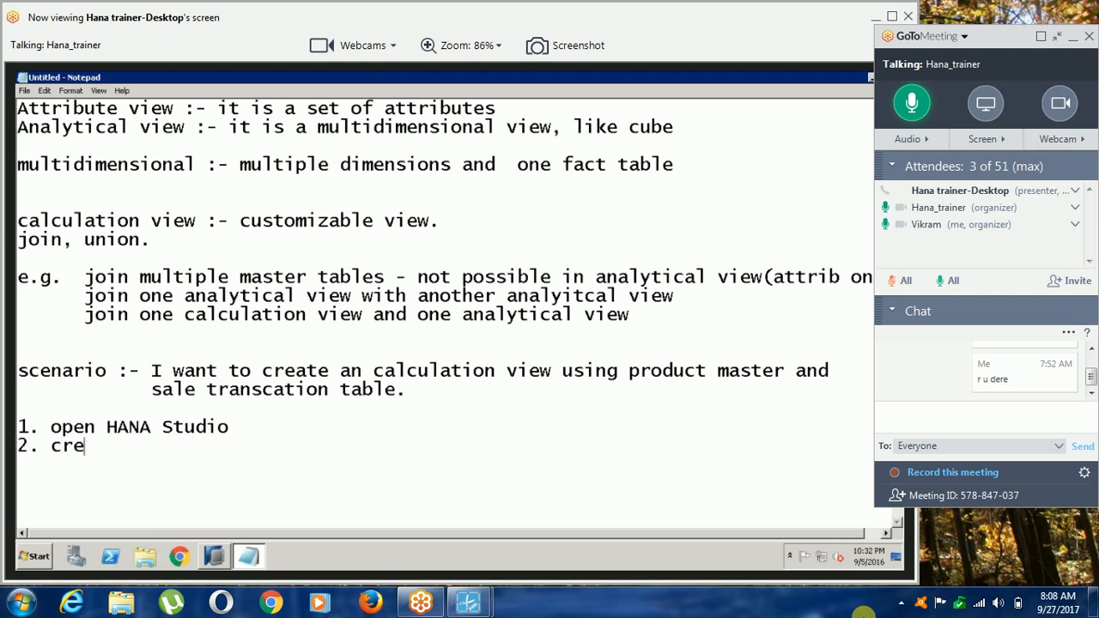
pyautogui.write('ate an calcul')
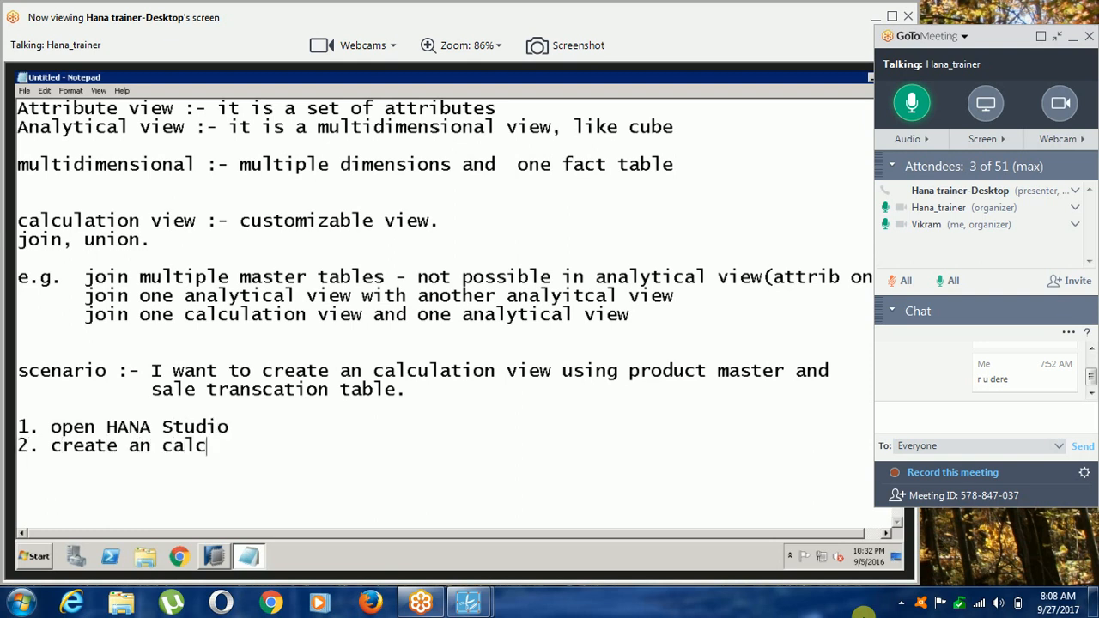
pyautogui.press('BackSpace')
pyautogui.press('BackSpace')
pyautogui.press('BackSpace')
pyautogui.press('BackSpace')
pyautogui.press('BackSpace')
pyautogui.press('BackSpace')
pyautogui.press('BackSpace')
pyautogui.press('BackSpace')
pyautogui.write('calculatio')
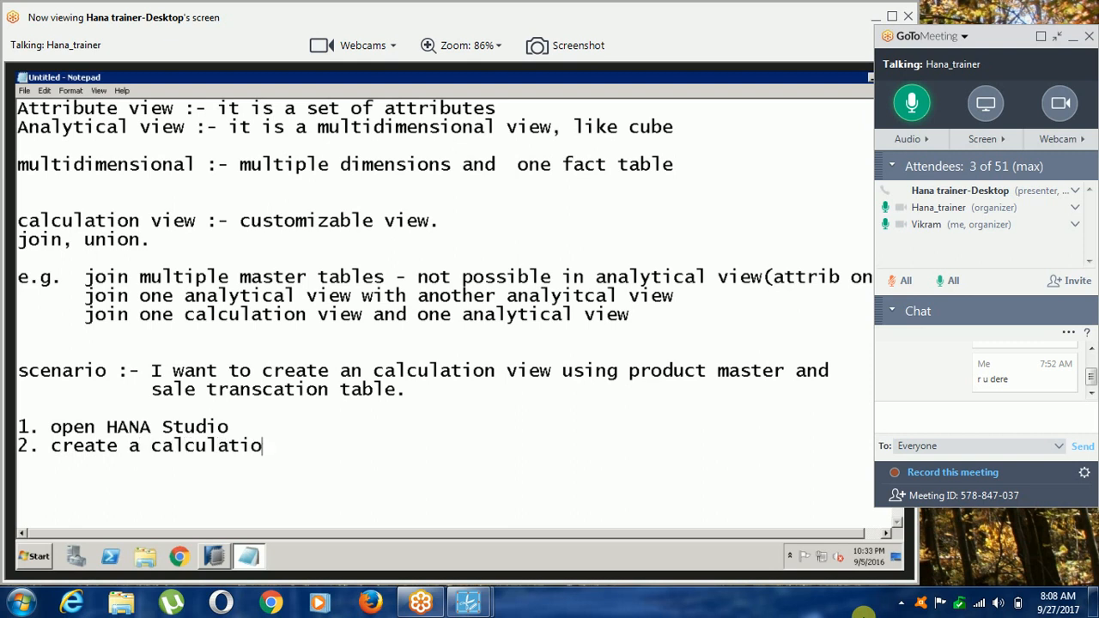
pyautogui.write('n view.')
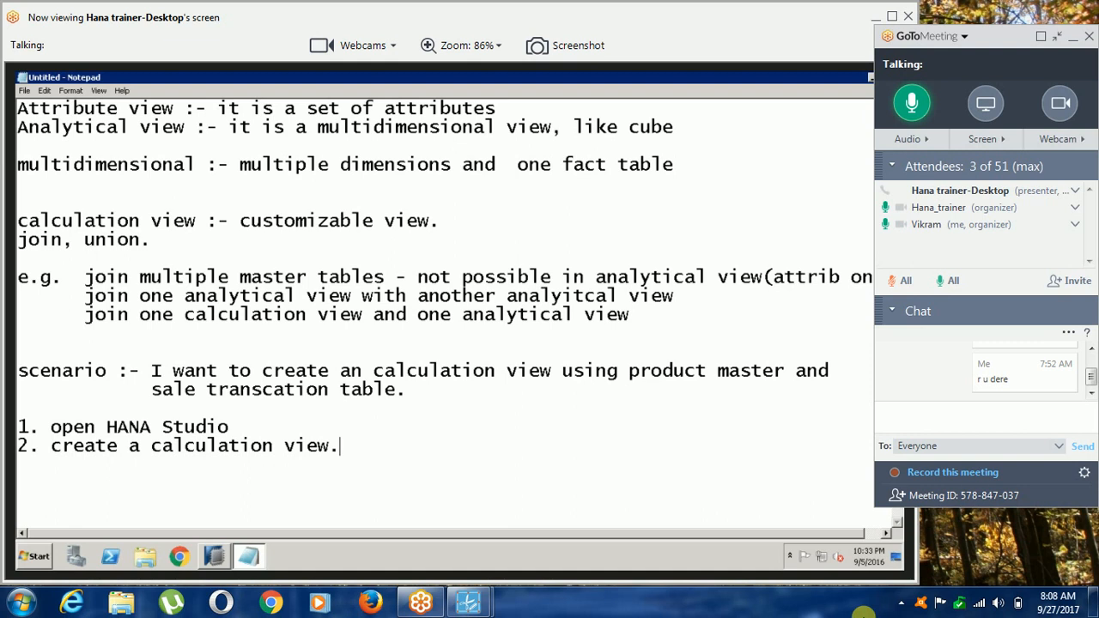
# Switch to SAP HANA Studio, create a graphical calculation view CALC_VIEW1 in package vid_pac, and widen its Scenario area.
pyautogui.click(216, 559)
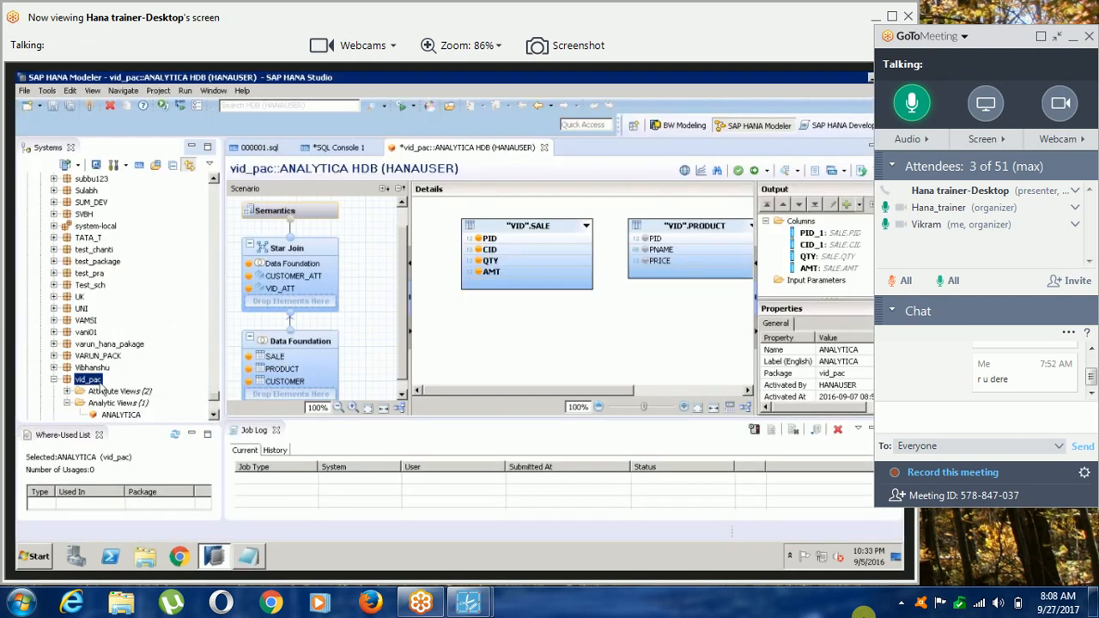
pyautogui.rightClick(100, 385)
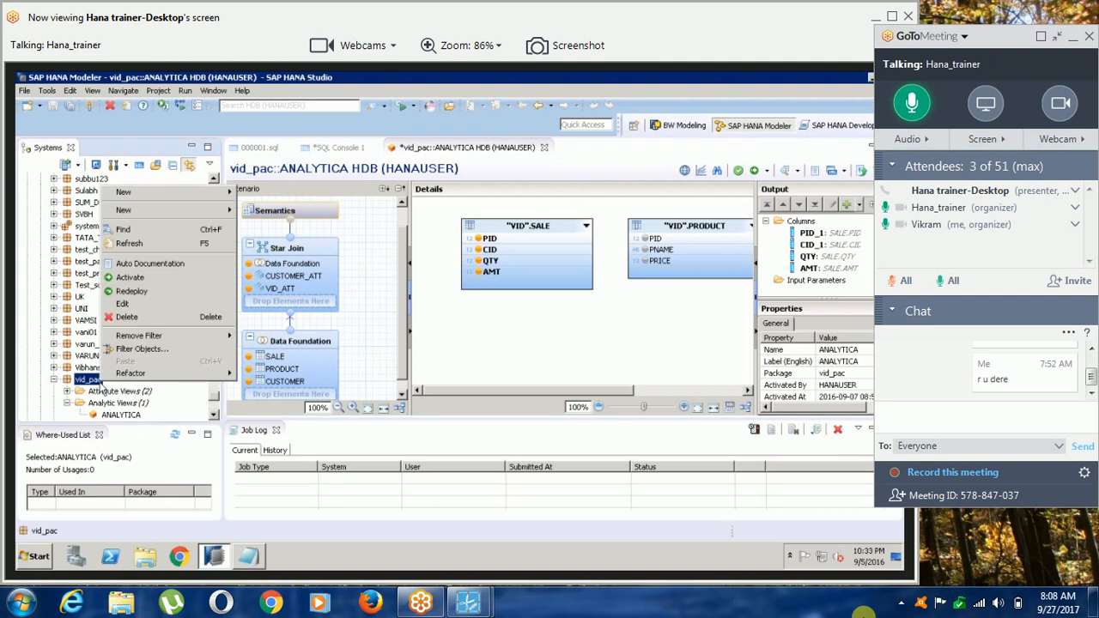
pyautogui.moveTo(204, 214)
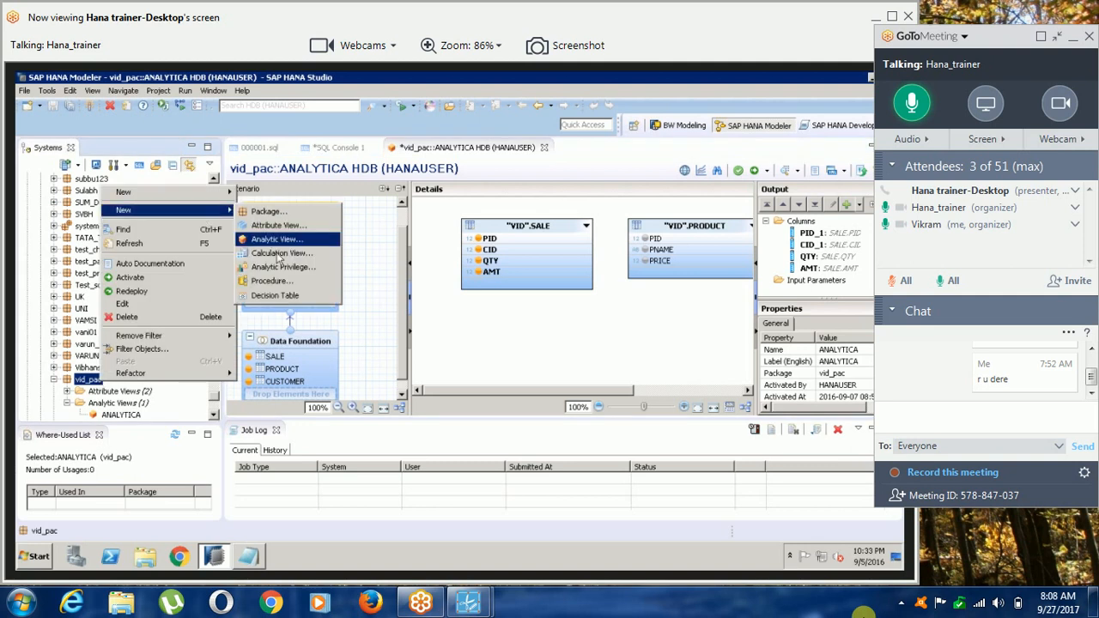
pyautogui.click(277, 253)
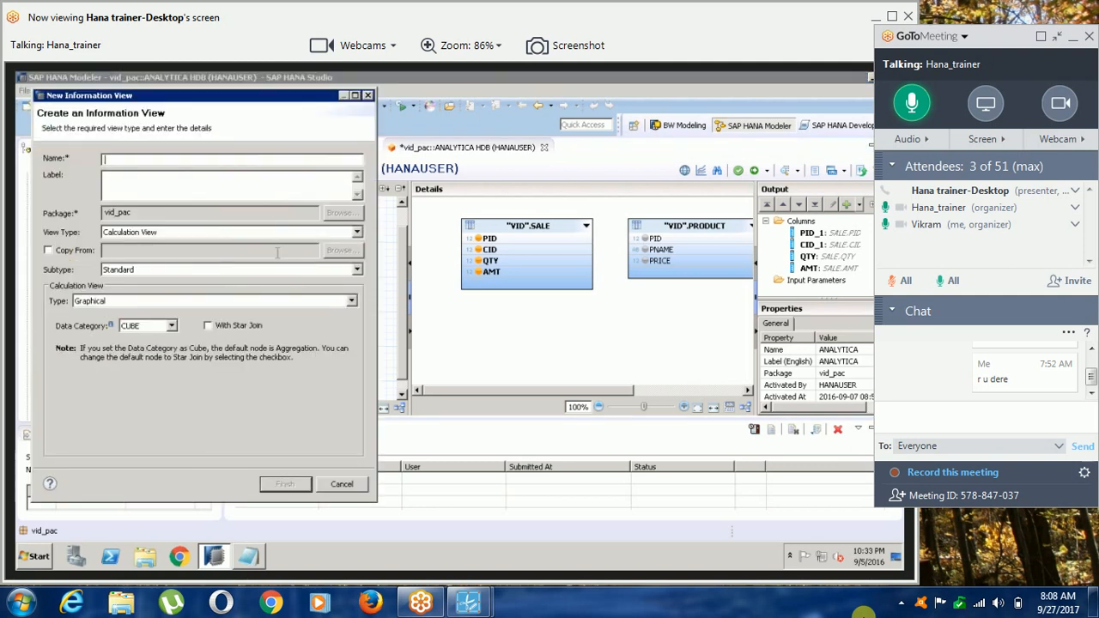
pyautogui.write('CALC_VIEW1')
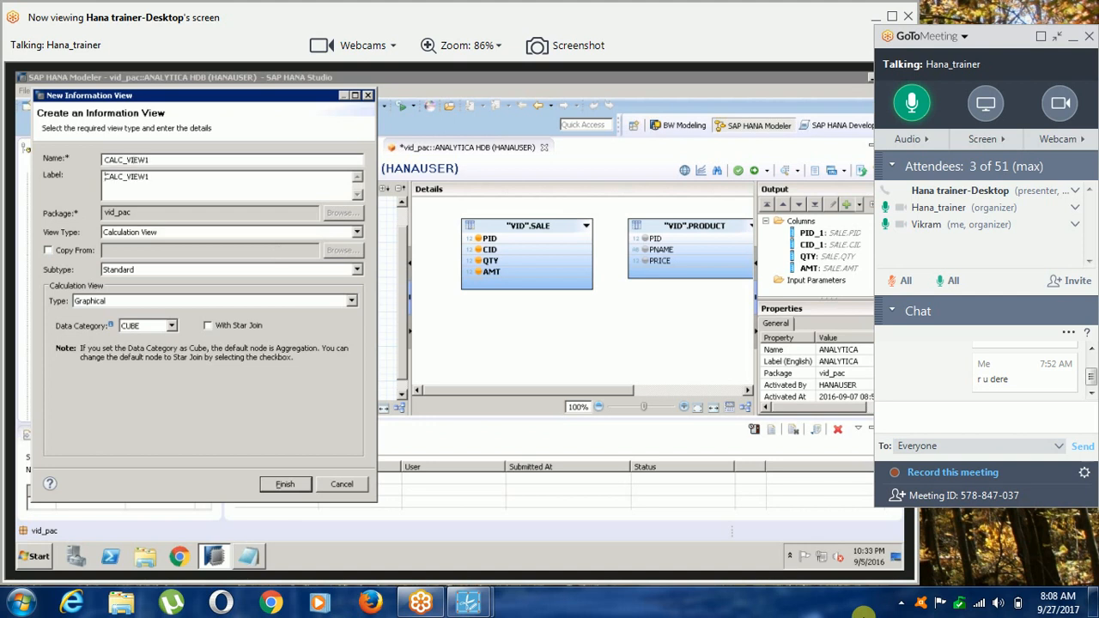
pyautogui.click(299, 485)
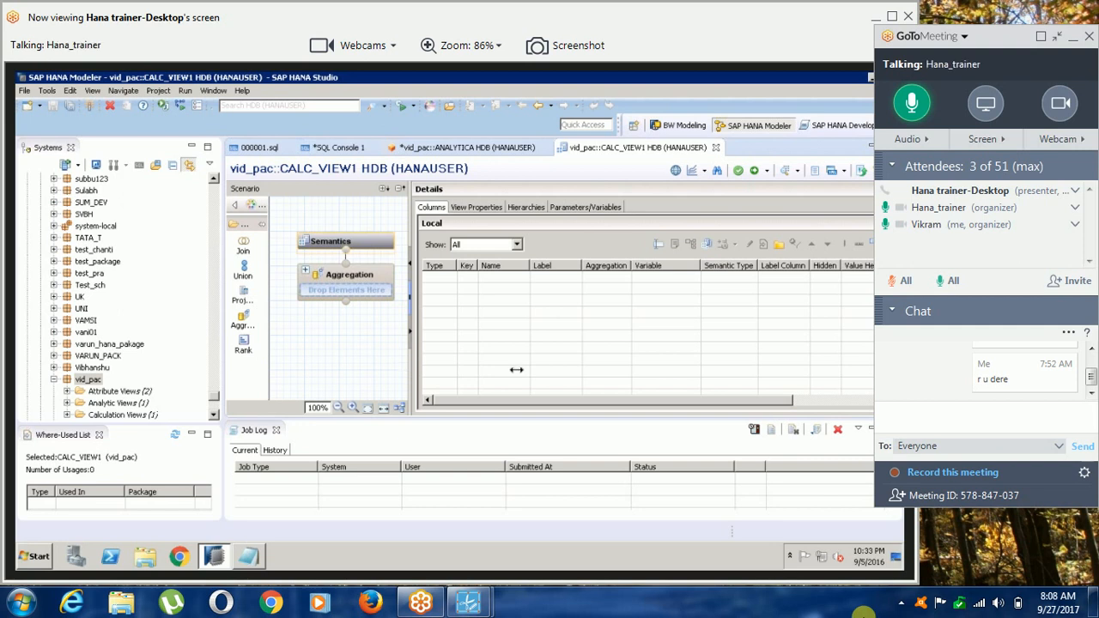
pyautogui.moveTo(516, 369); pyautogui.dragTo(517, 369)
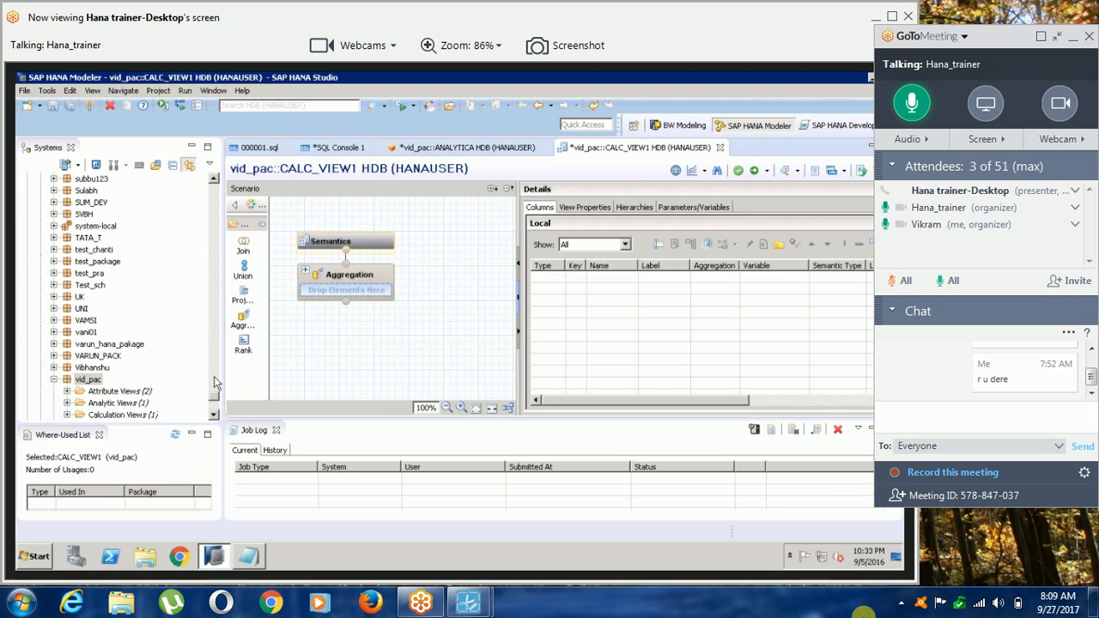
# Try placing the PRODUCT and SALE tables from the VID schema side by side below the Aggregation node.
pyautogui.moveTo(215, 378); pyautogui.dragTo(215, 293)
pyautogui.scroll(1, 148, 345)
pyautogui.moveTo(128, 378); pyautogui.dragTo(333, 374)
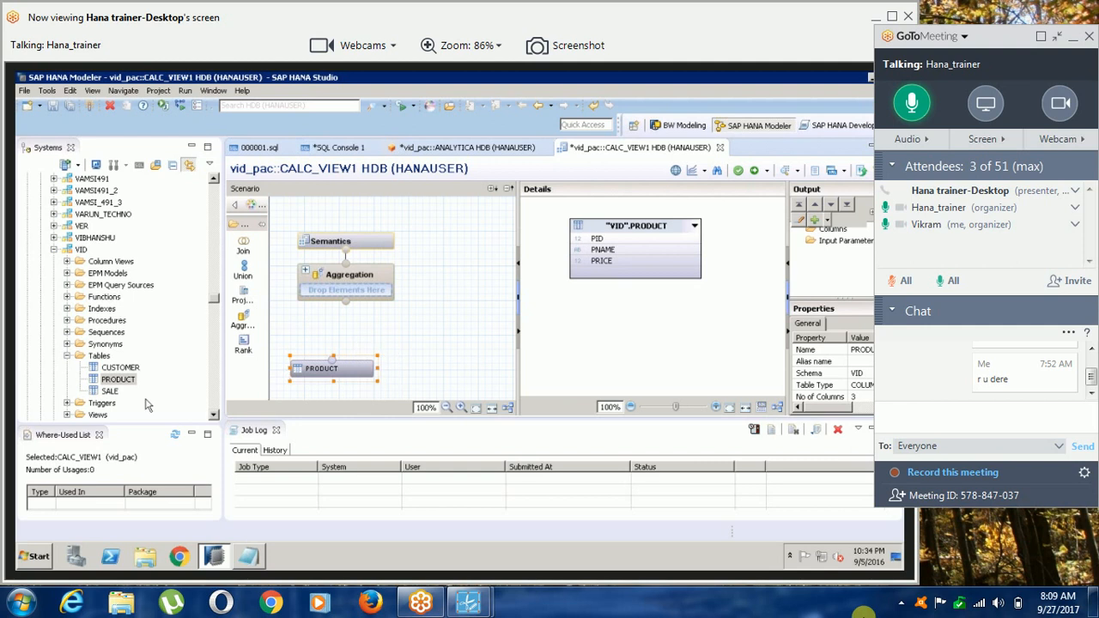
pyautogui.moveTo(110, 392); pyautogui.dragTo(453, 364)
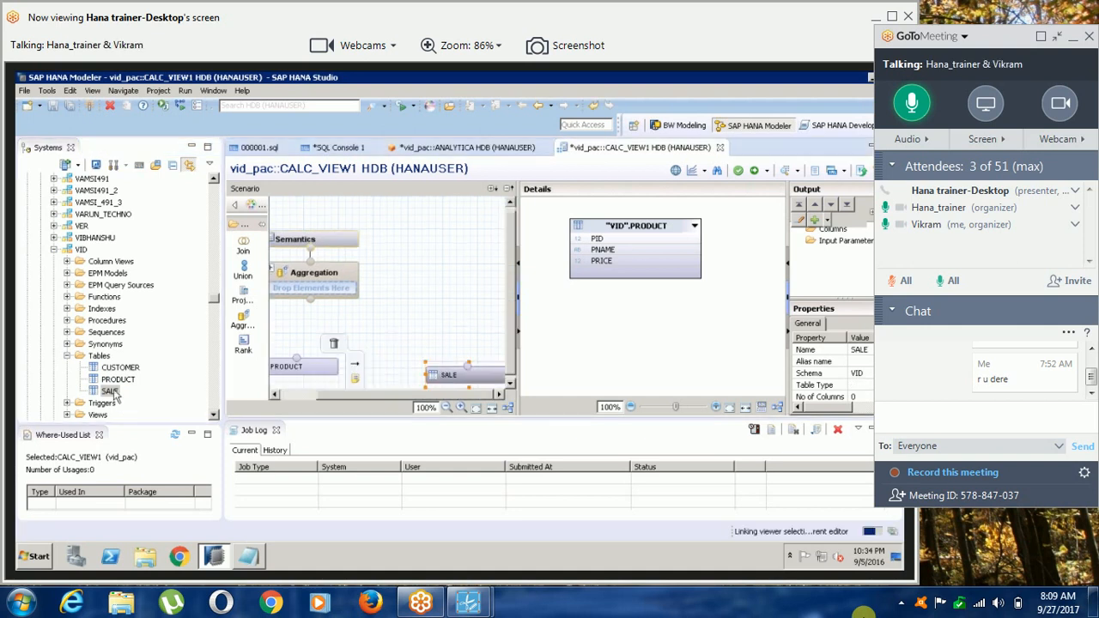
pyautogui.moveTo(336, 392); pyautogui.dragTo(331, 392)
pyautogui.moveTo(483, 372); pyautogui.dragTo(427, 369)
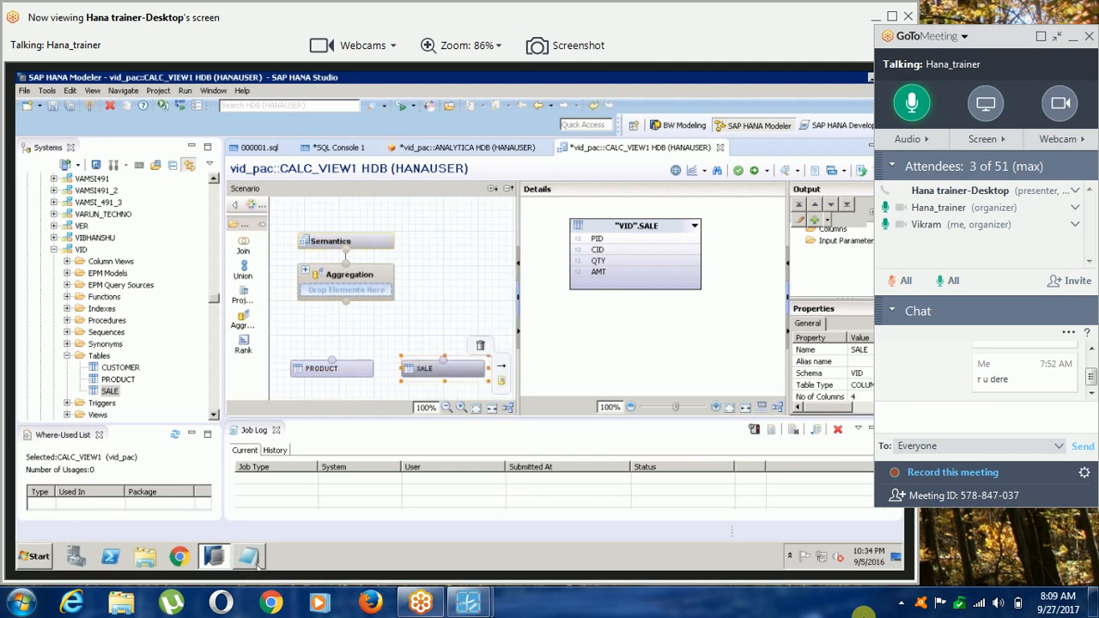
# Undo the placement of the PRODUCT and SALE tables in the scenario.
pyautogui.moveTo(255, 558)
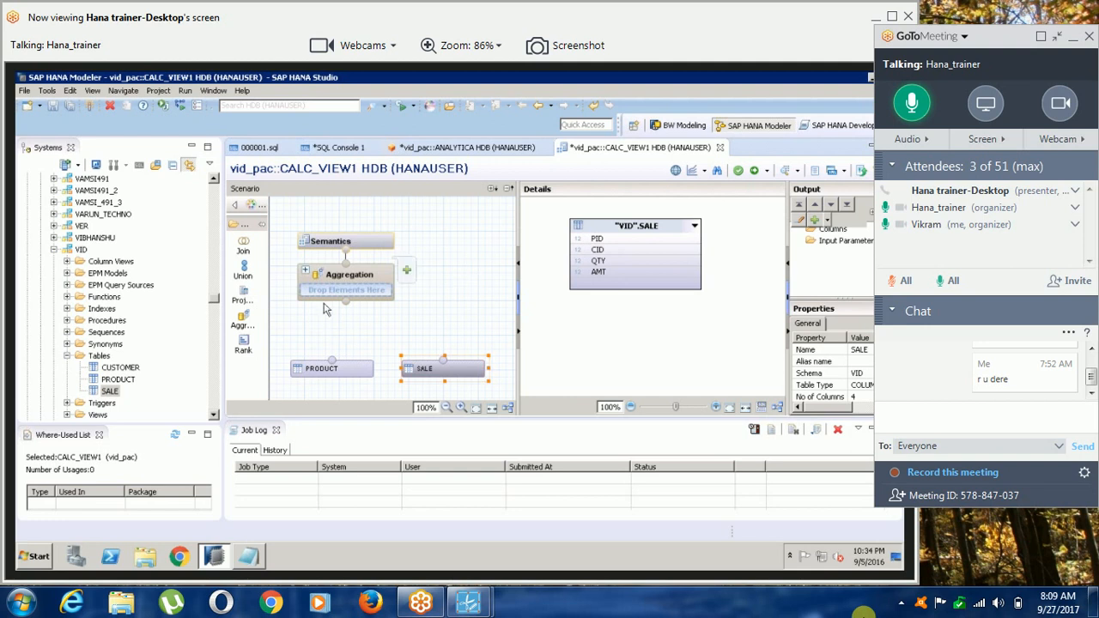
pyautogui.click(350, 375)
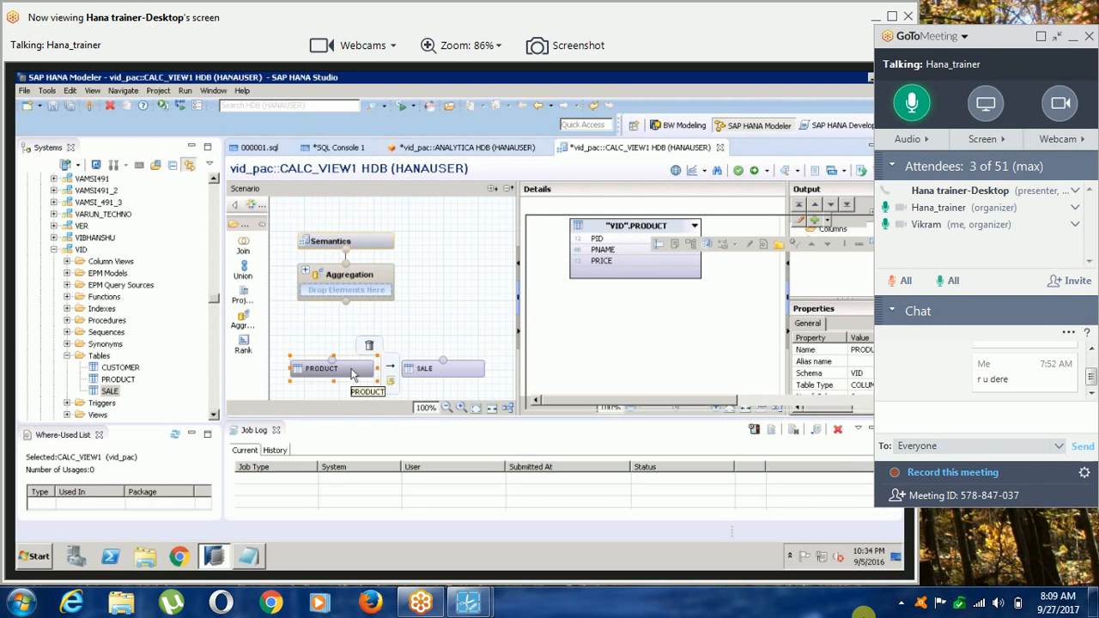
pyautogui.hotkey('ctrl', 'z')
pyautogui.hotkey('ctrl', 'z')
# Place the VID schema's PRODUCT table in the scenario just below the Aggregation node.
pyautogui.click(122, 383)
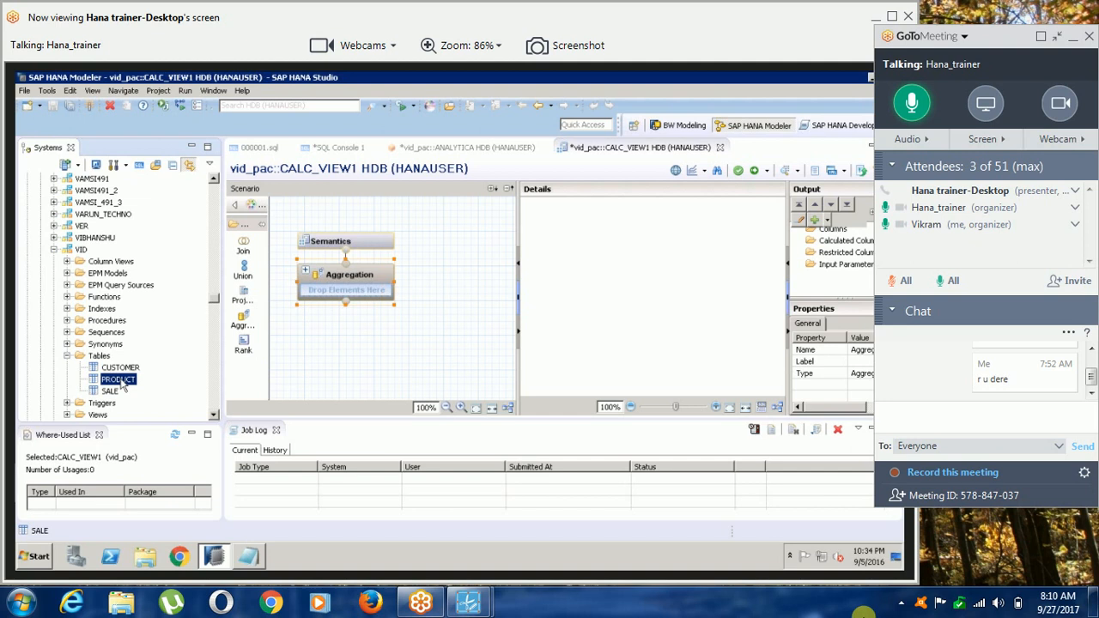
pyautogui.moveTo(123, 384); pyautogui.dragTo(334, 328)
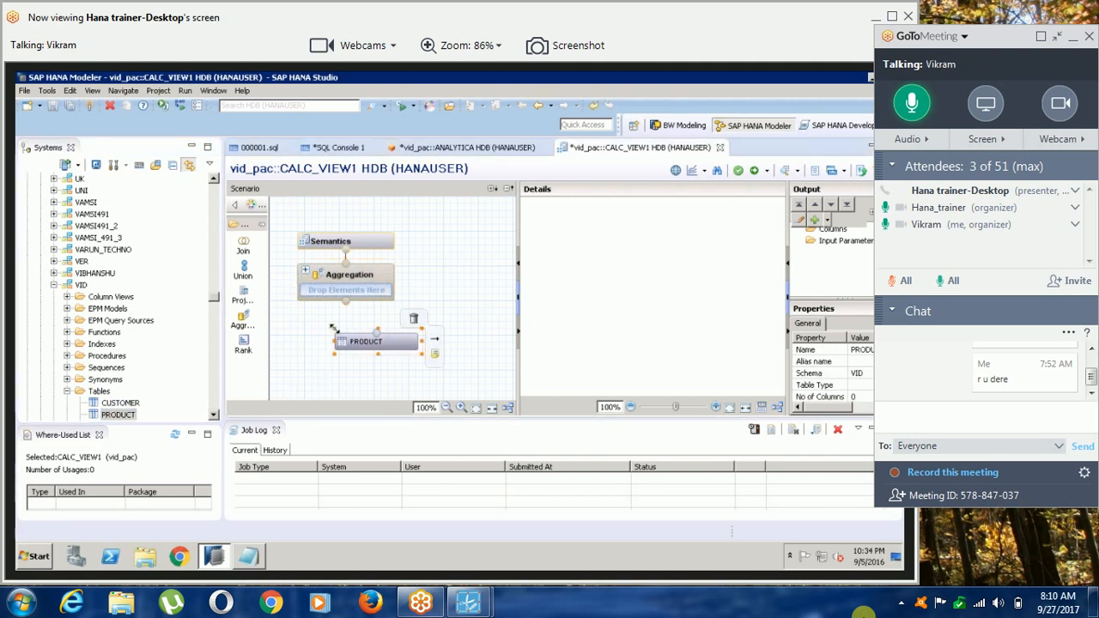
# Shift the PRODUCT table to the scenario's left edge and place the VID schema's SALE table beside it.
pyautogui.moveTo(382, 341); pyautogui.dragTo(316, 347)
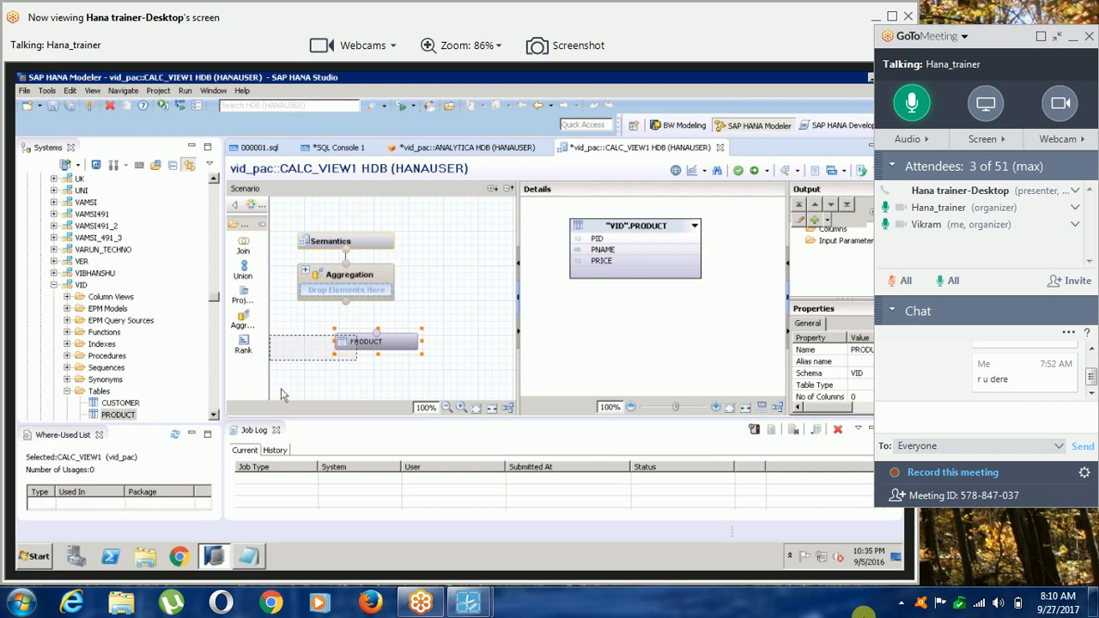
pyautogui.click(213, 416)
pyautogui.moveTo(111, 391); pyautogui.dragTo(404, 357)
# Switch to Notepad, add the line "3. add tables/drag and drop. e.g. product, sale table", and start item 4.
pyautogui.click(249, 556)
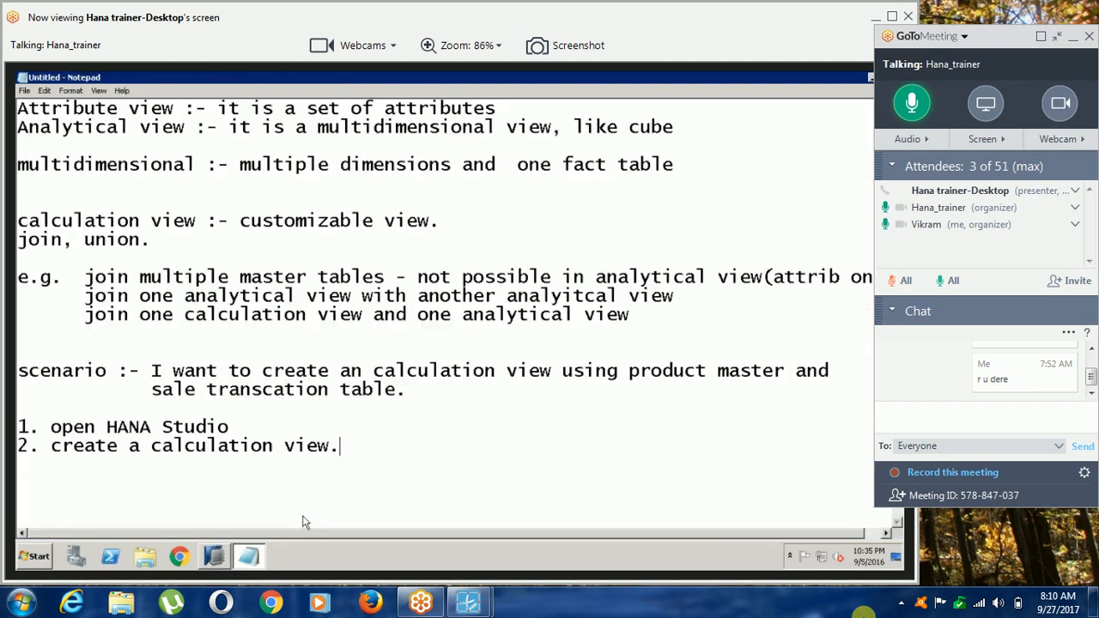
pyautogui.press('Return')
pyautogui.write('3. add tables')
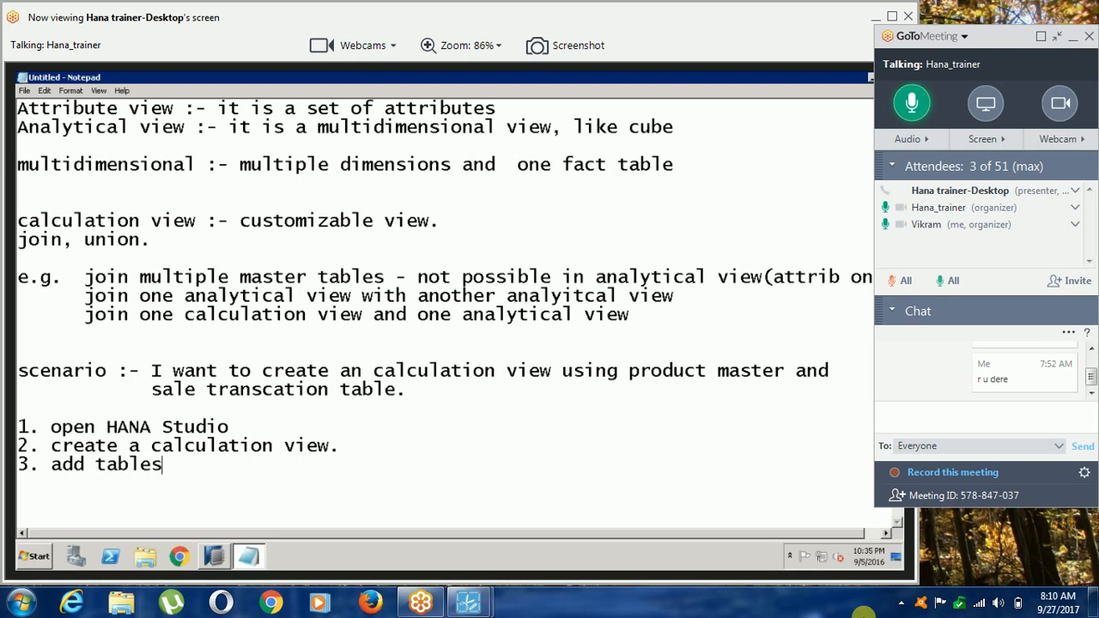
pyautogui.write('/drag and drop')
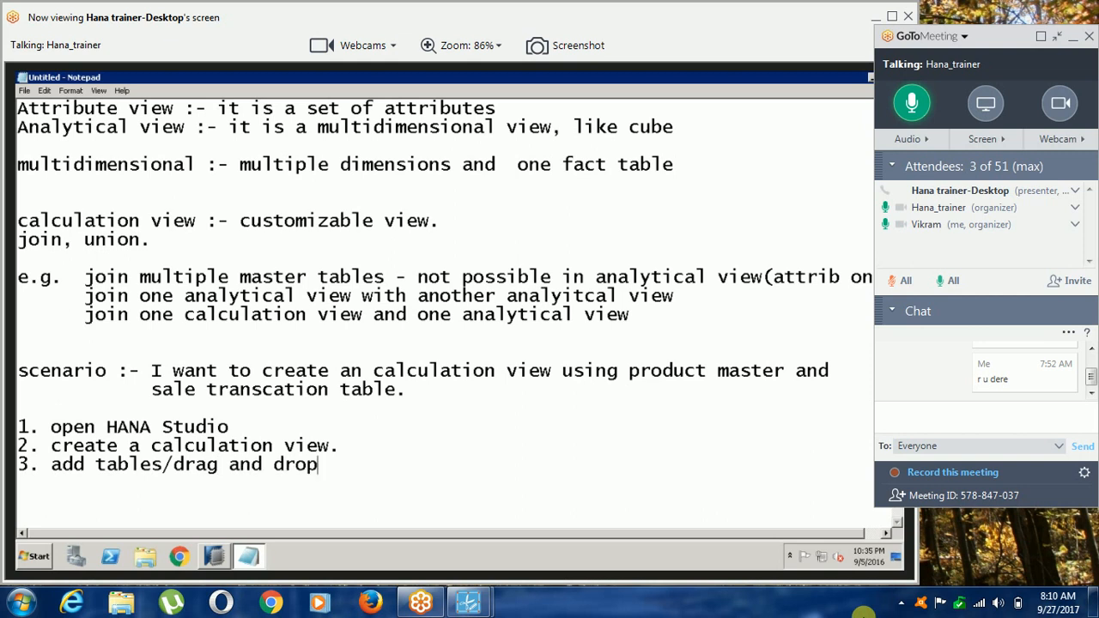
pyautogui.write('. e.g. product, save')
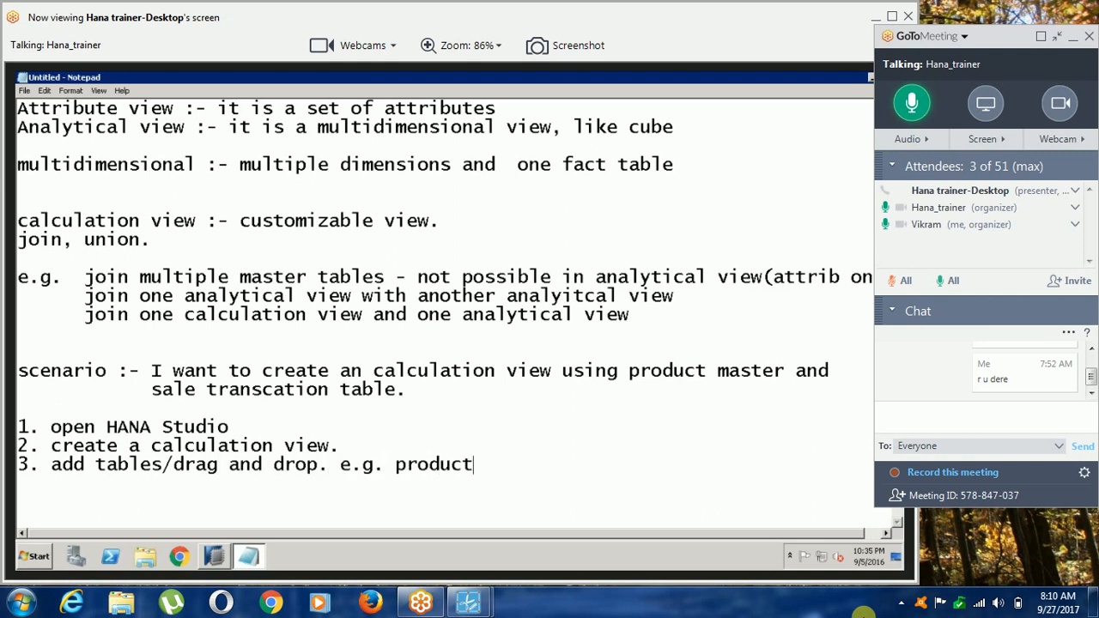
pyautogui.press('BackSpace')
pyautogui.press('BackSpace')
pyautogui.press('BackSpace')
pyautogui.write('le table')
pyautogui.press('Return')
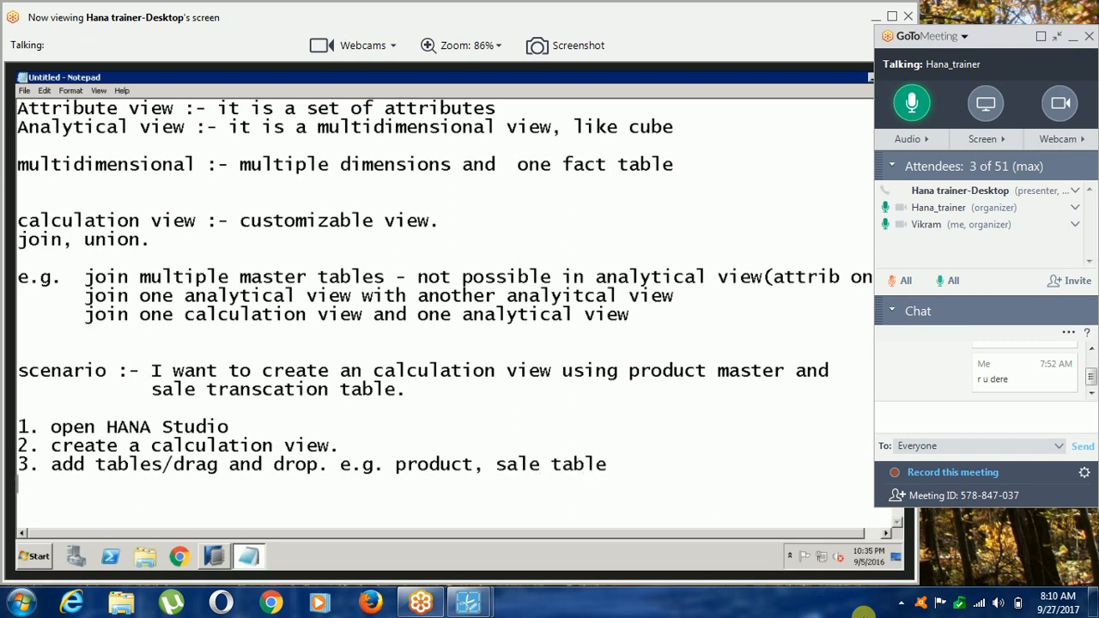
pyautogui.write('4.')
# Switch to SAP HANA Studio, place a projection node between Aggregation and PRODUCT, and connect the PRODUCT table to it.
pyautogui.click(213, 556)
pyautogui.click(342, 352)
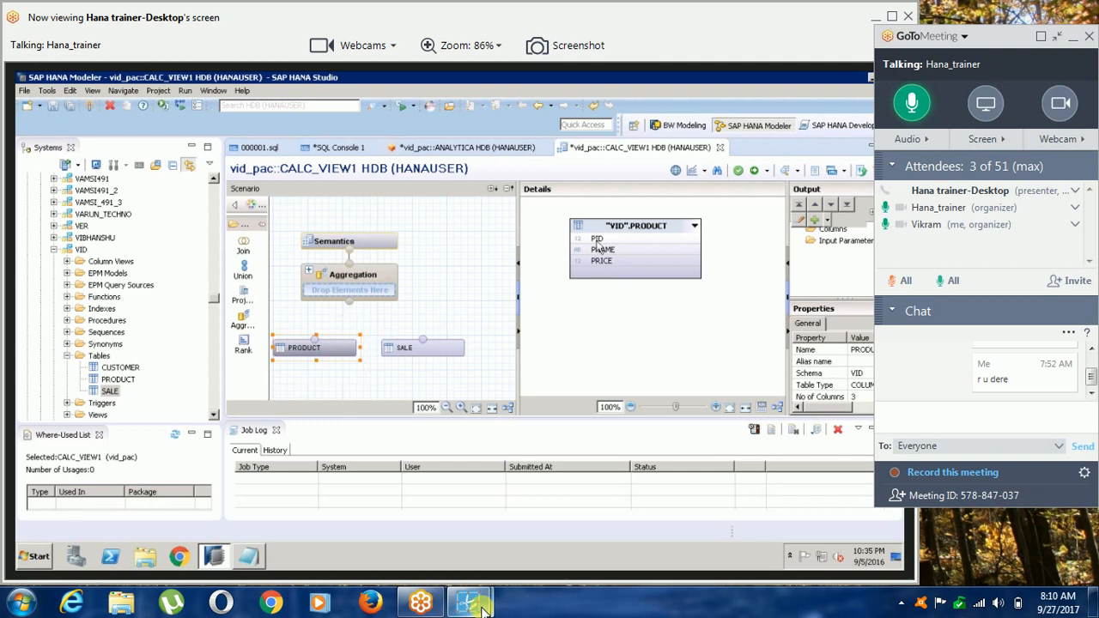
pyautogui.moveTo(485, 605)
pyautogui.click(510, 563)
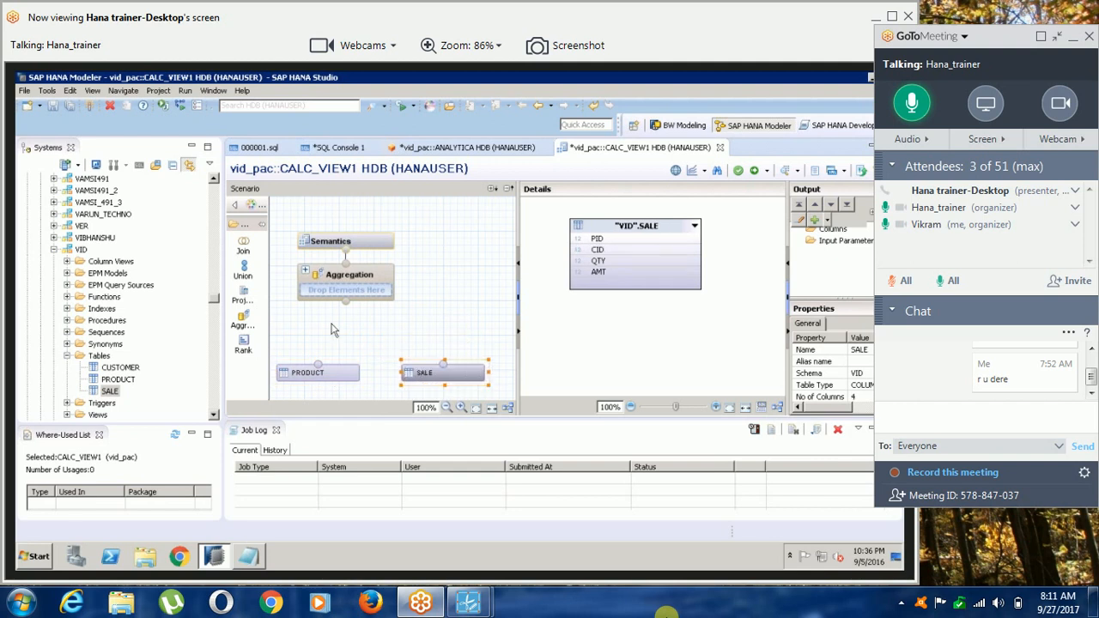
pyautogui.click(245, 294)
pyautogui.click(312, 336)
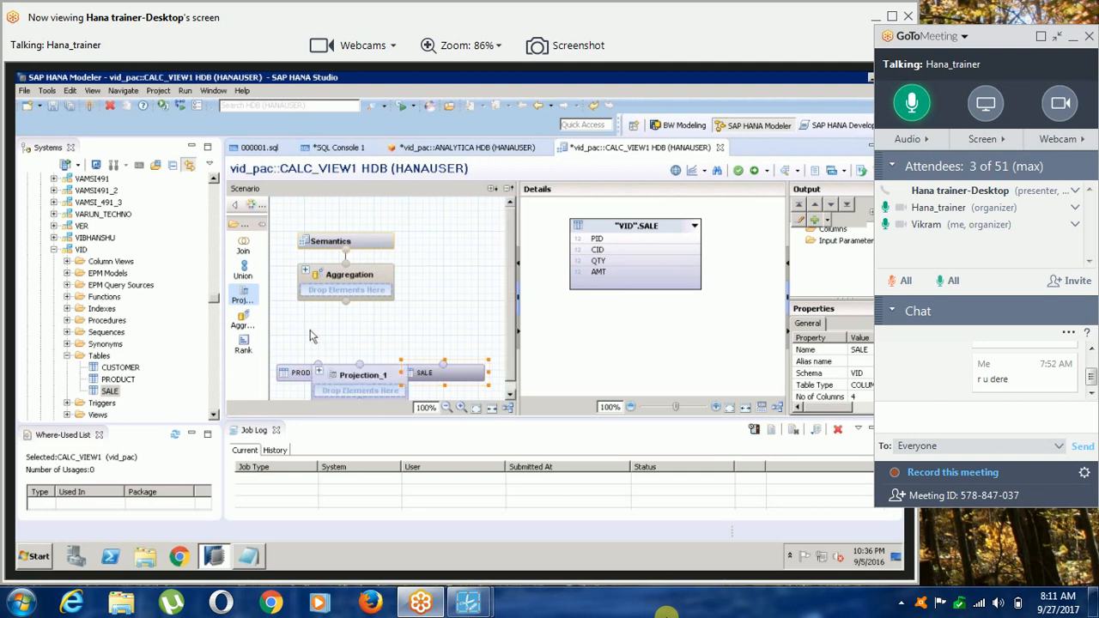
pyautogui.moveTo(325, 322); pyautogui.dragTo(305, 296)
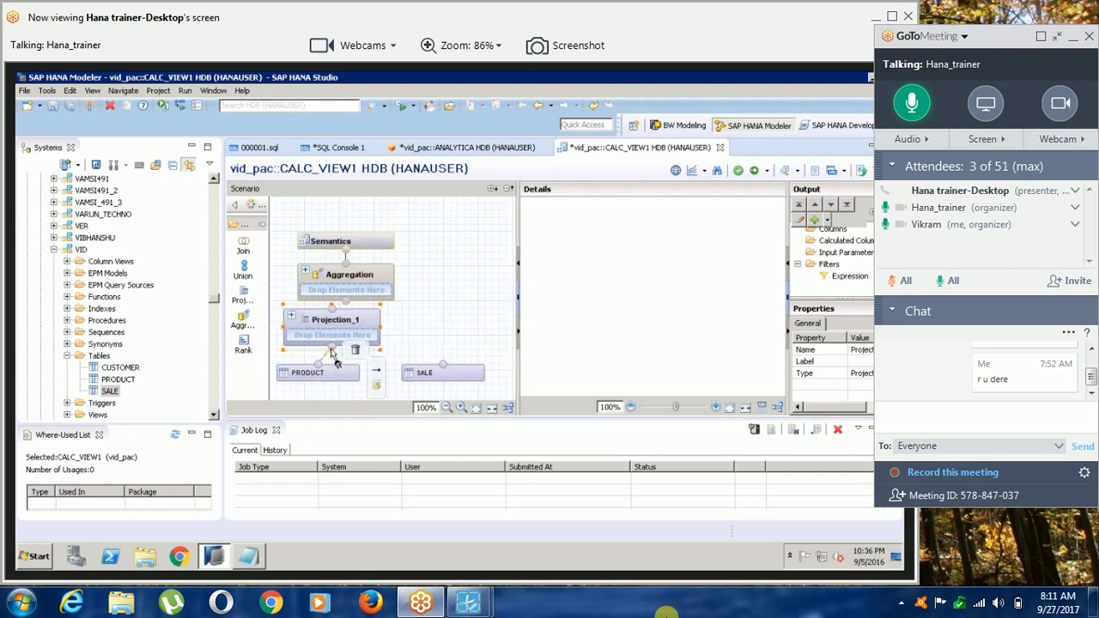
pyautogui.moveTo(320, 364); pyautogui.dragTo(331, 349)
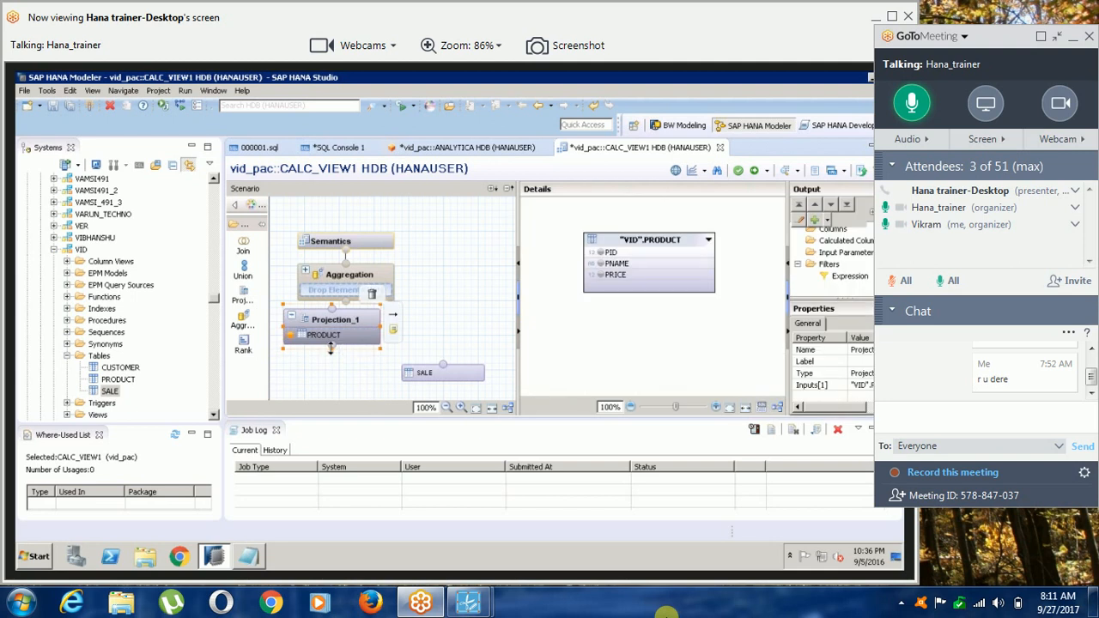
# Add the PRODUCT table's PID, PNAME and PRICE columns to the projection's output.
pyautogui.rightClick(605, 254)
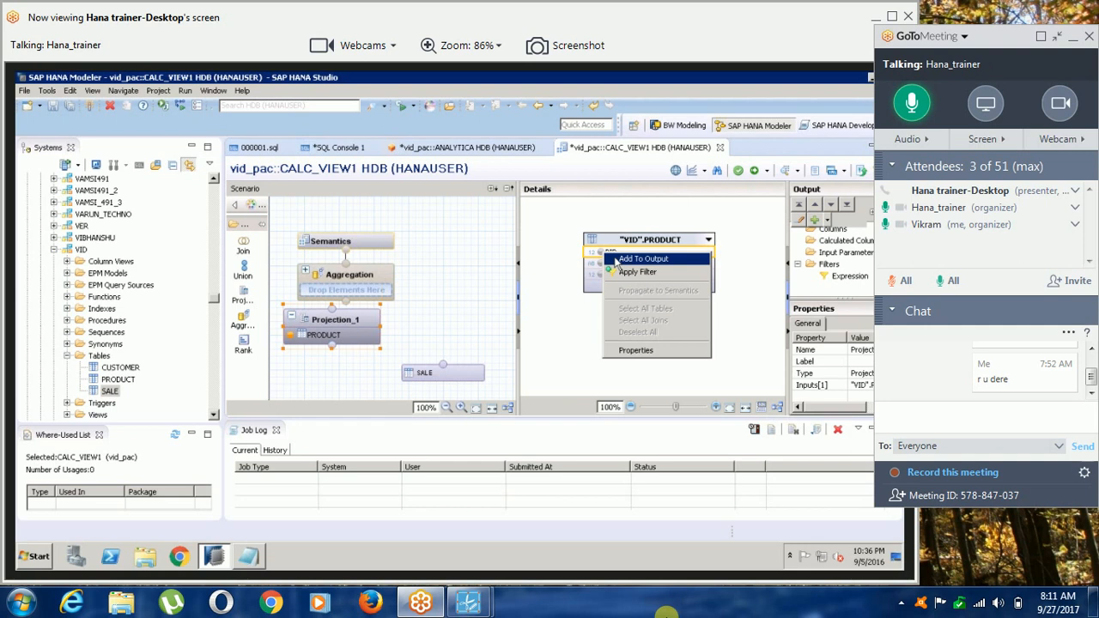
pyautogui.click(615, 260)
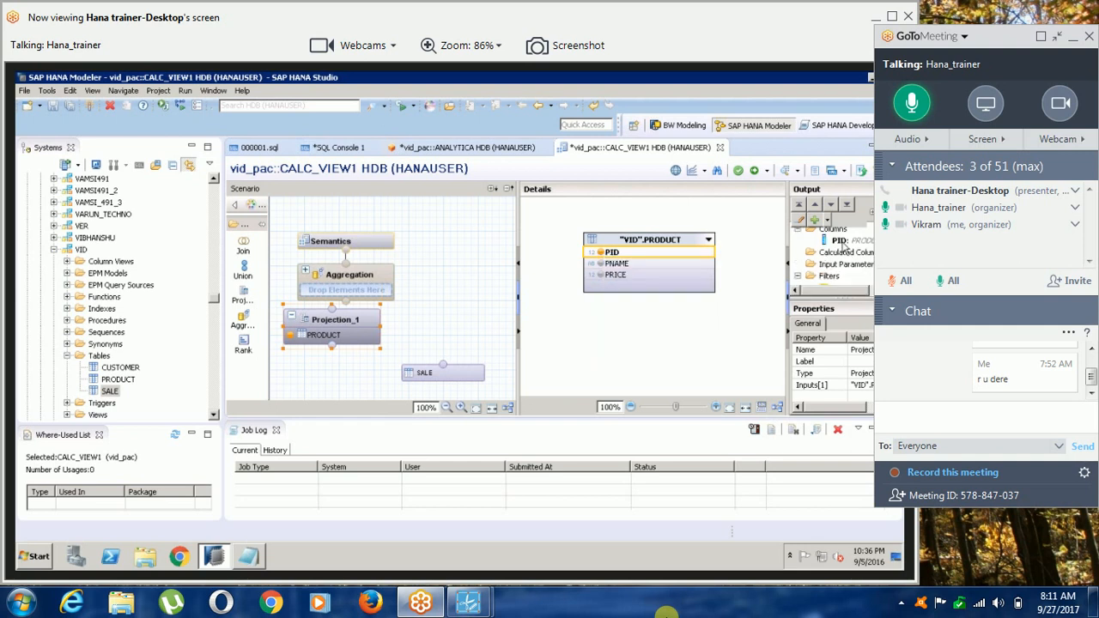
pyautogui.click(616, 264)
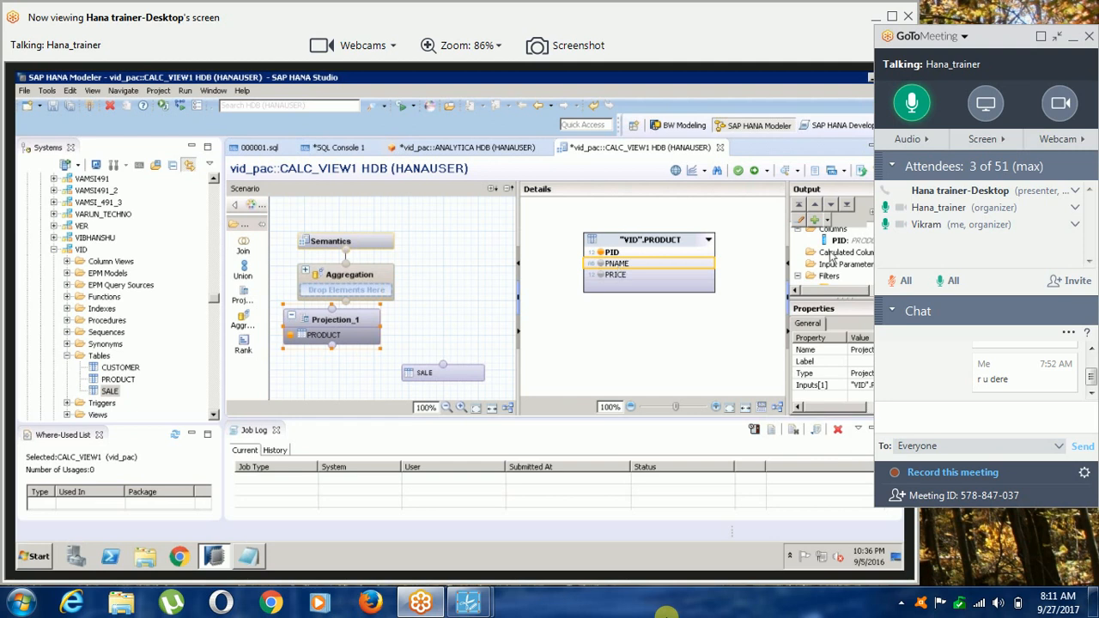
pyautogui.click(613, 275)
pyautogui.rightClick(613, 275)
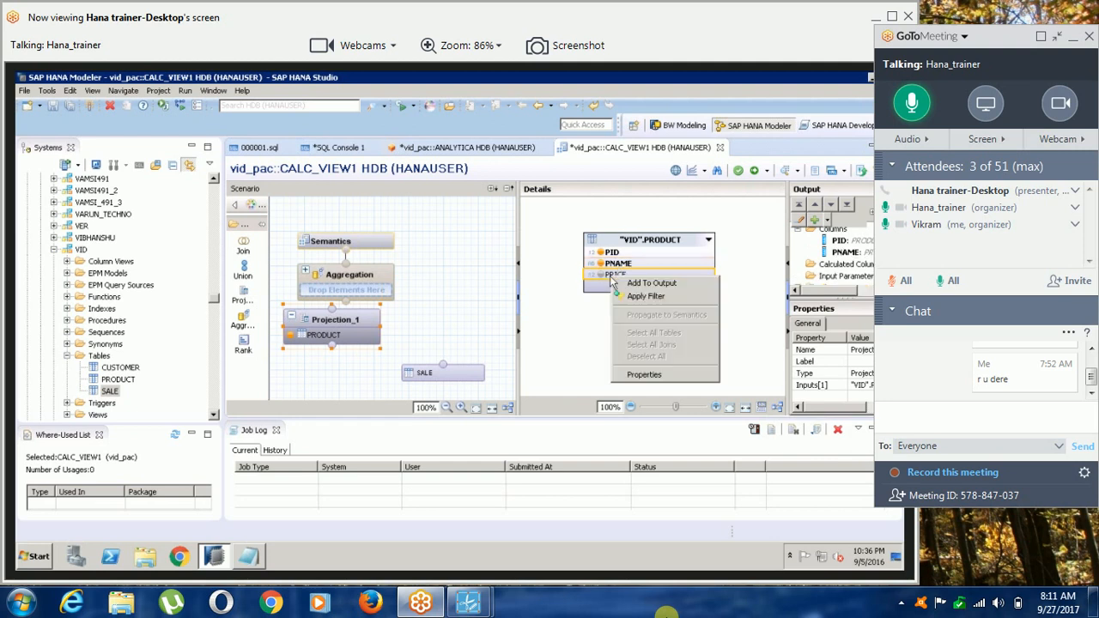
pyautogui.click(650, 284)
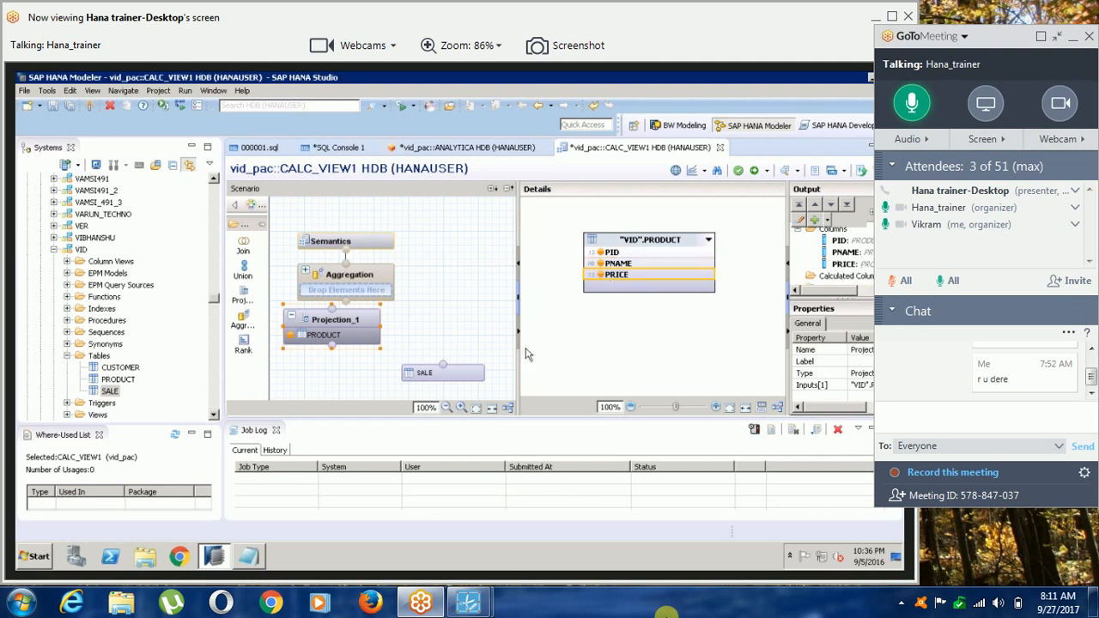
pyautogui.click(455, 385)
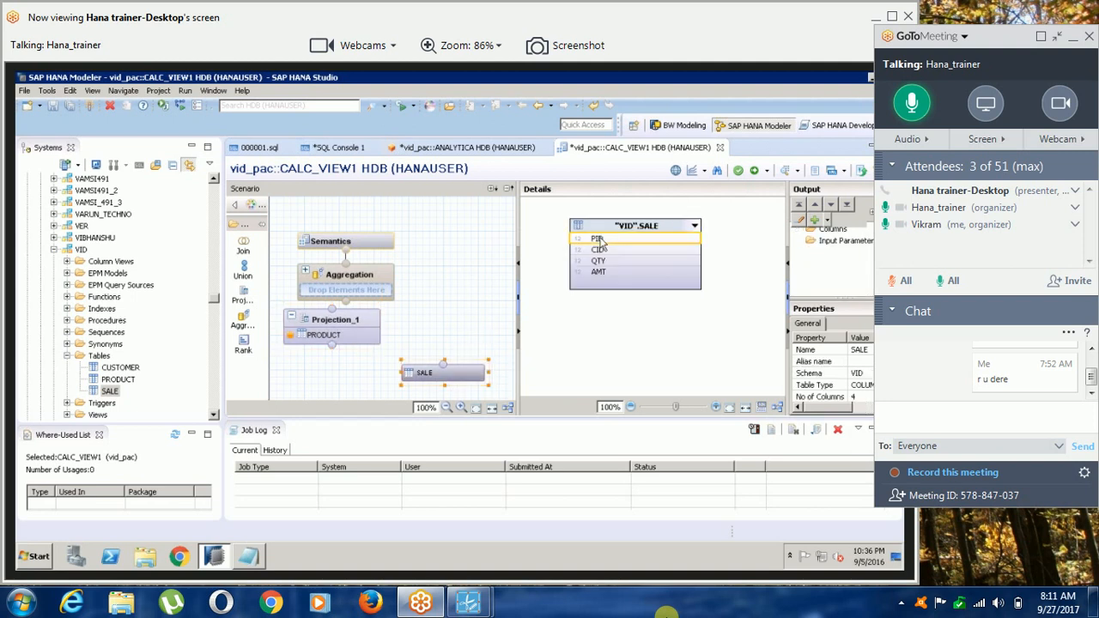
pyautogui.rightClick(601, 240)
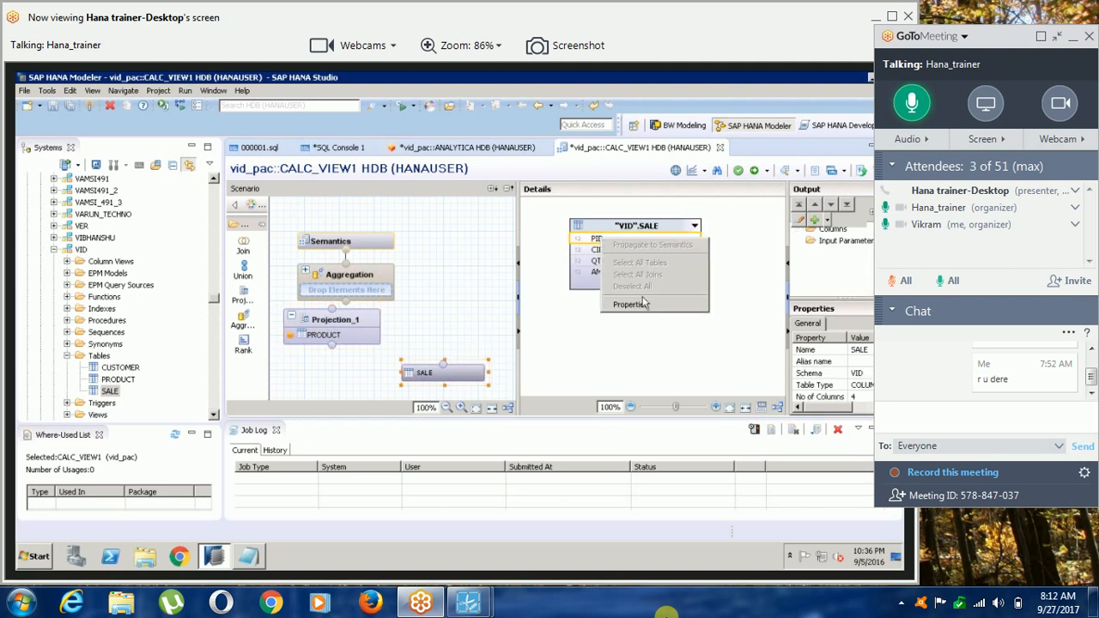
pyautogui.click(469, 369)
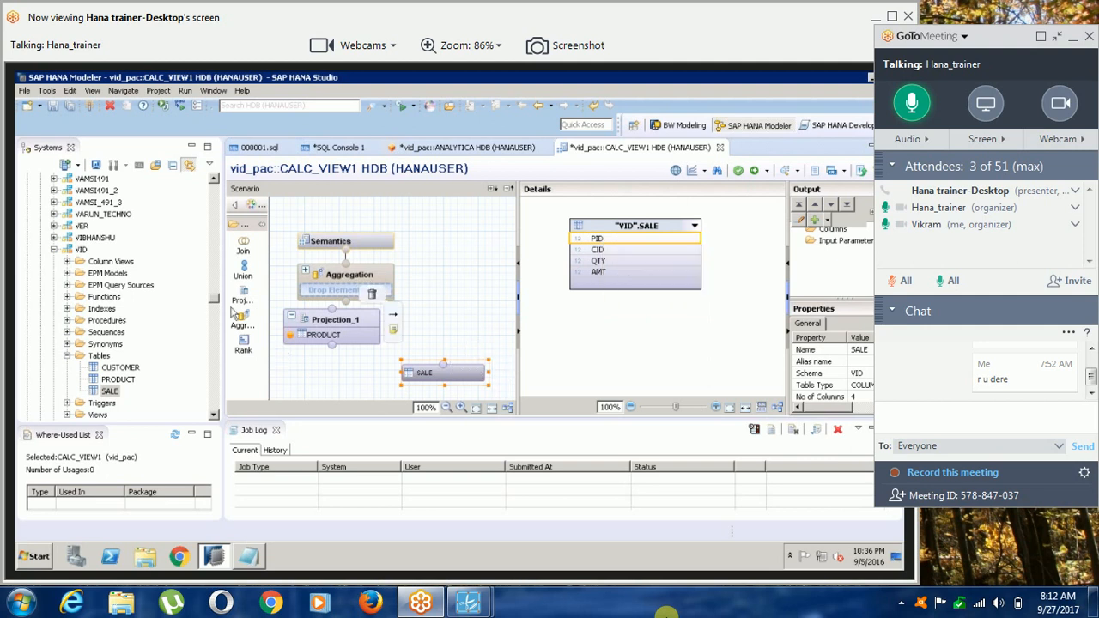
# Place a second projection node above the SALE table and connect SALE to it.
pyautogui.moveTo(244, 296); pyautogui.dragTo(437, 309)
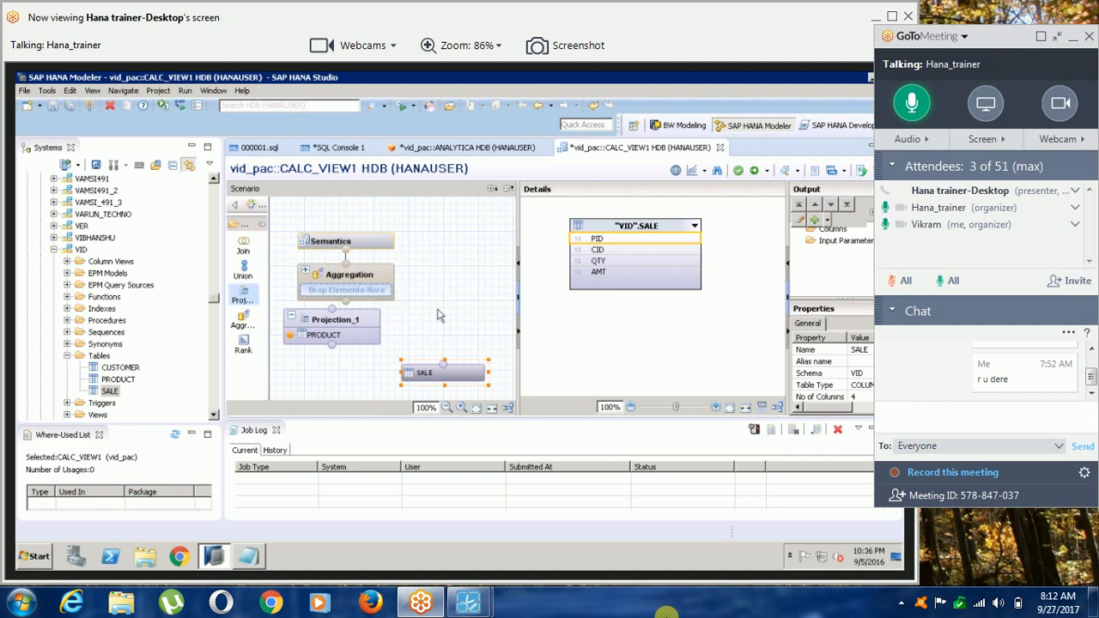
pyautogui.moveTo(443, 365); pyautogui.dragTo(464, 337)
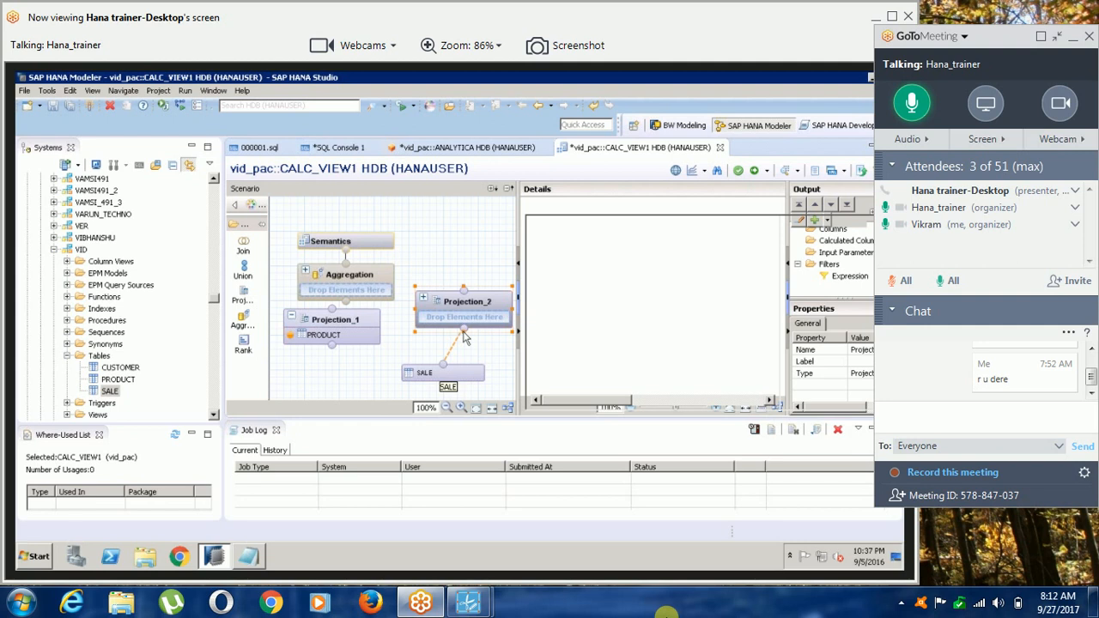
pyautogui.moveTo(464, 333); pyautogui.dragTo(464, 331)
# Switch to Notepad and complete item 4 with "add projection from left palette".
pyautogui.click(250, 556)
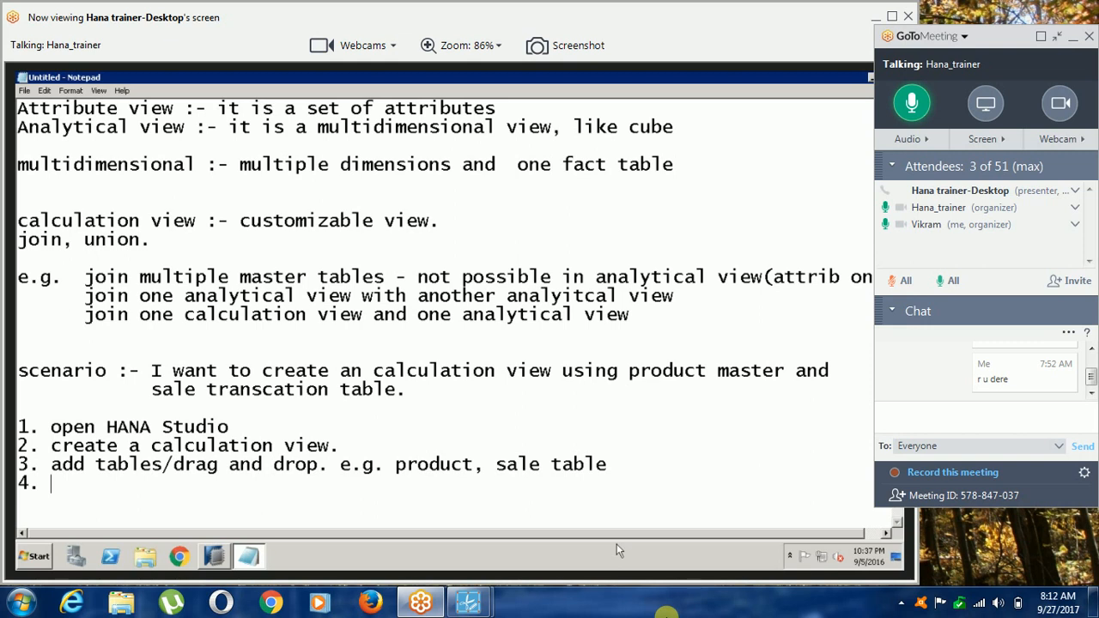
pyautogui.write('add projec')
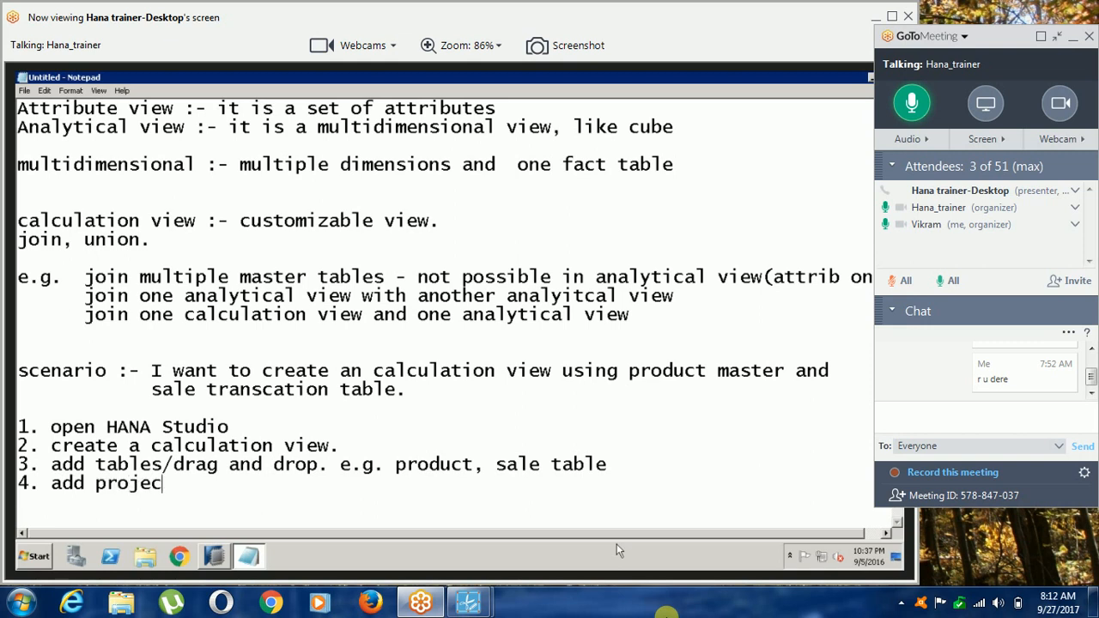
pyautogui.write('tion from le')
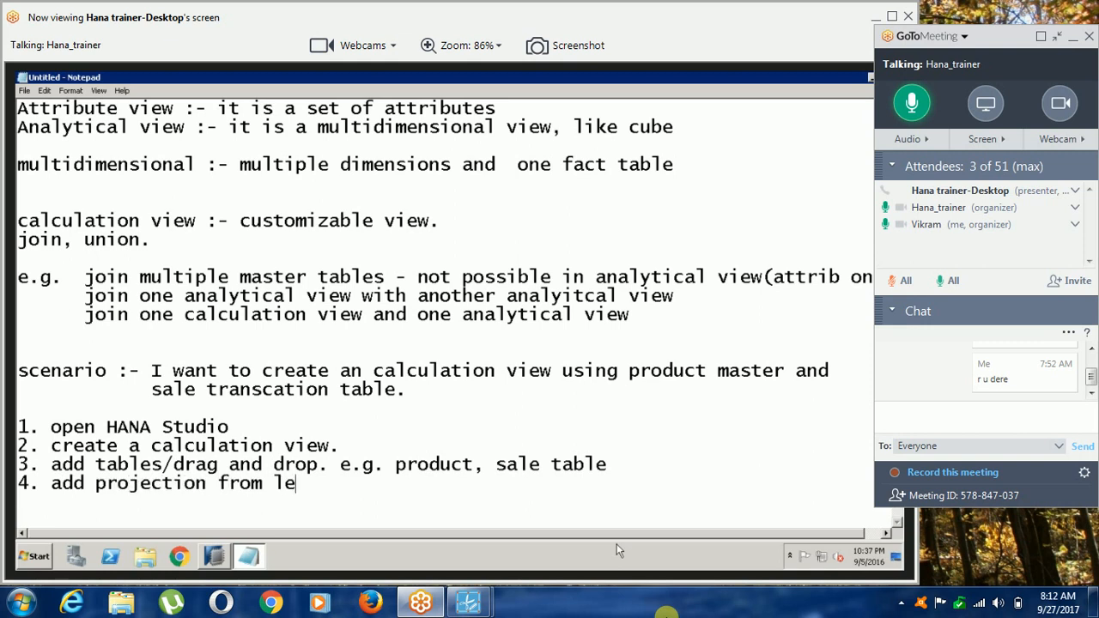
pyautogui.write('ft pann')
pyautogui.press('BackSpace')
pyautogui.write('el')
pyautogui.press('BackSpace')
pyautogui.press('BackSpace')
pyautogui.press('BackSpace')
pyautogui.write('le')
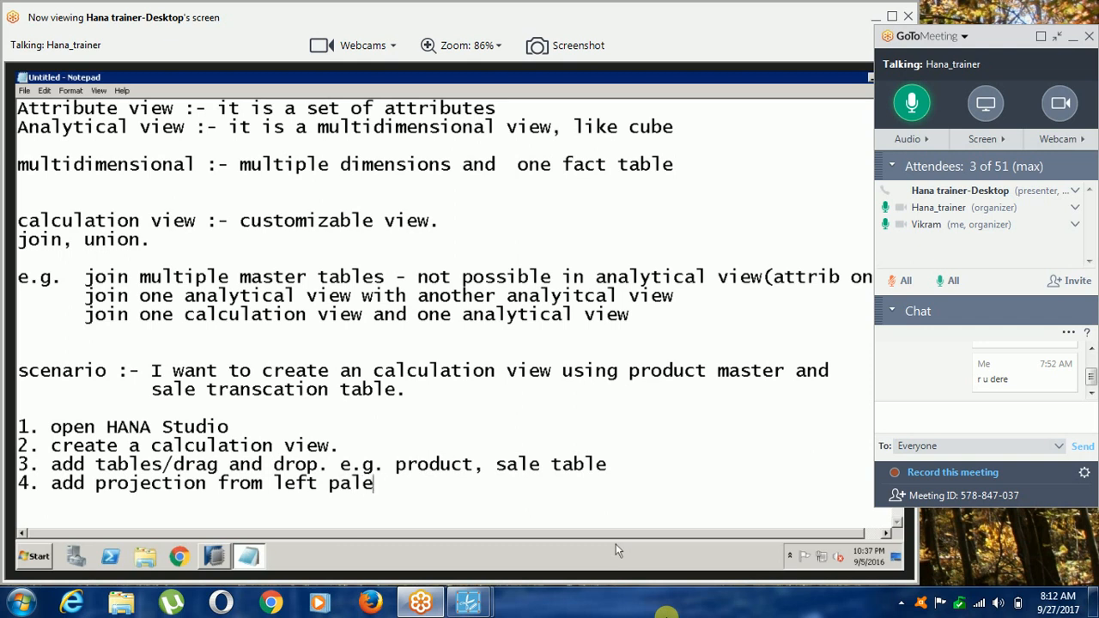
pyautogui.write('tte')
# Start a note below item 4 reading "(Projection operator is a concept of RDBMS.".
pyautogui.press('Return')
pyautogui.write('(Produ')
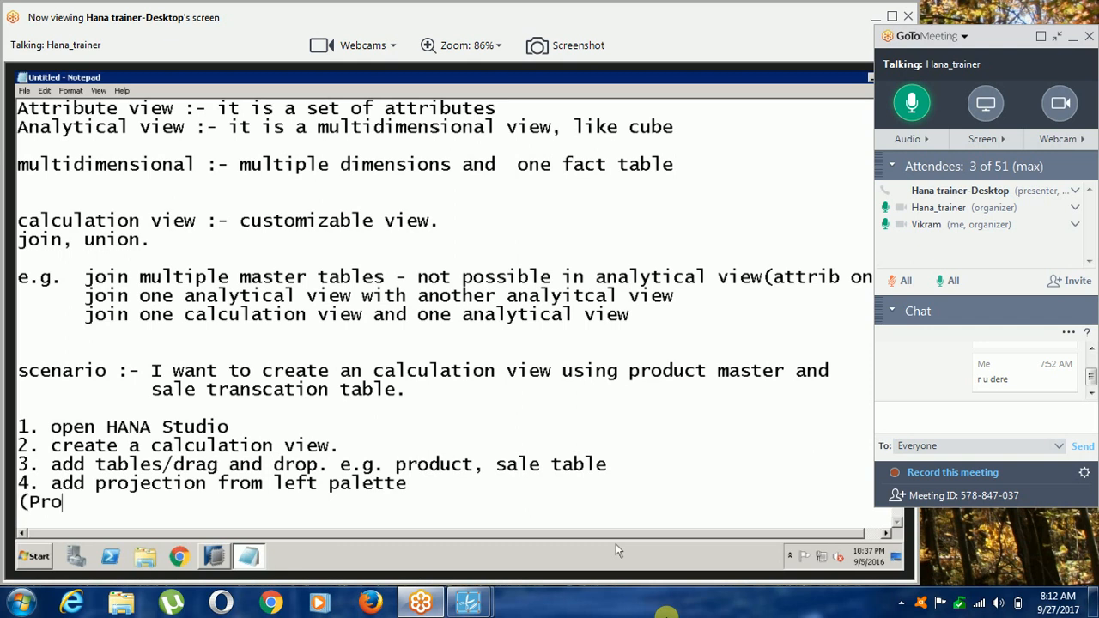
pyautogui.press('BackSpace')
pyautogui.press('BackSpace')
pyautogui.write('jection opertoatr')
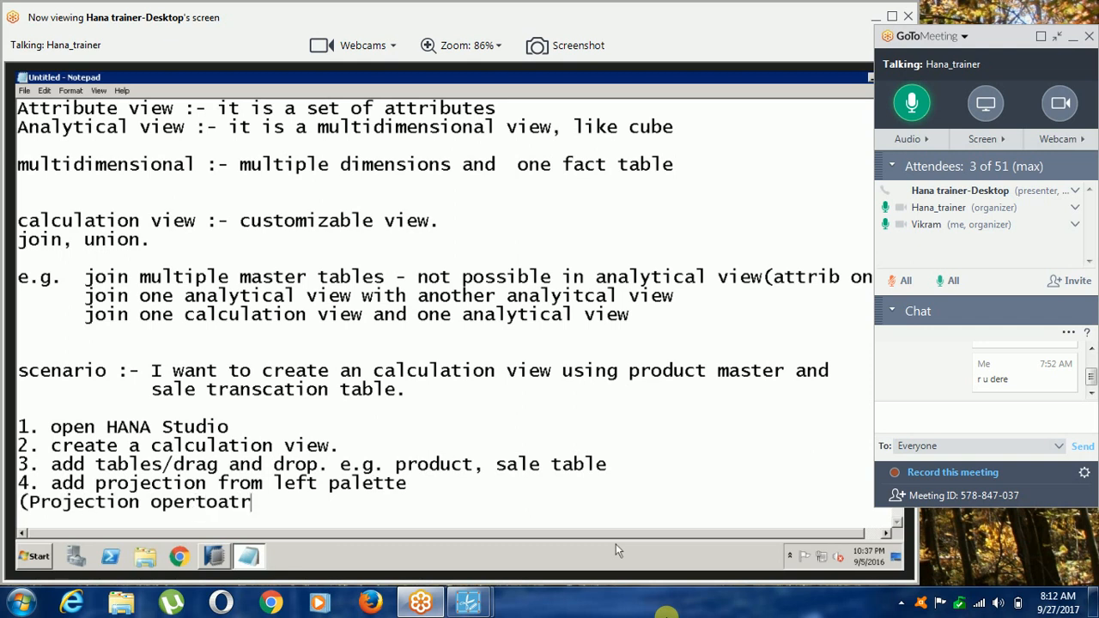
pyautogui.press('BackSpace')
pyautogui.press('BackSpace')
pyautogui.press('BackSpace')
pyautogui.press('BackSpace')
pyautogui.press('BackSpace')
pyautogui.write('ato')
pyautogui.write('r ')
pyautogui.write('is')
pyautogui.press('BackSpace')
pyautogui.press('BackSpace')
pyautogui.press('BackSpace')
pyautogui.press('BackSpace')
pyautogui.press('BackSpace')
pyautogui.press('BackSpace')
pyautogui.press('BackSpace')
pyautogui.press('BackSpace')
pyautogui.press('BackSpace')
pyautogui.press('BackSpace')
pyautogui.press('BackSpace')
pyautogui.press('BackSpace')
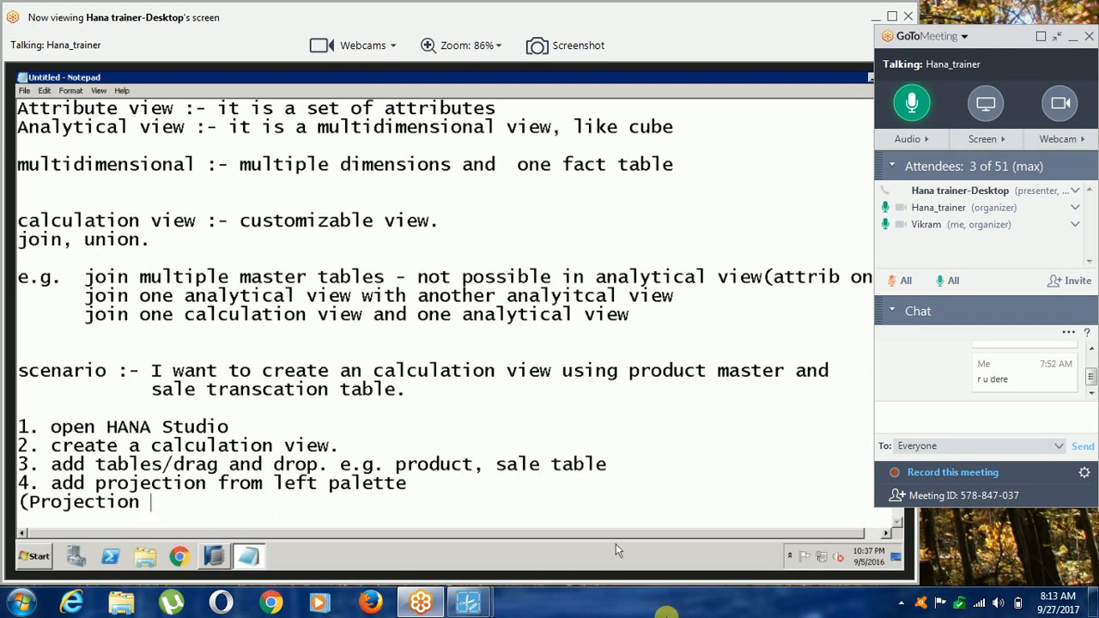
pyautogui.write('operator is ')
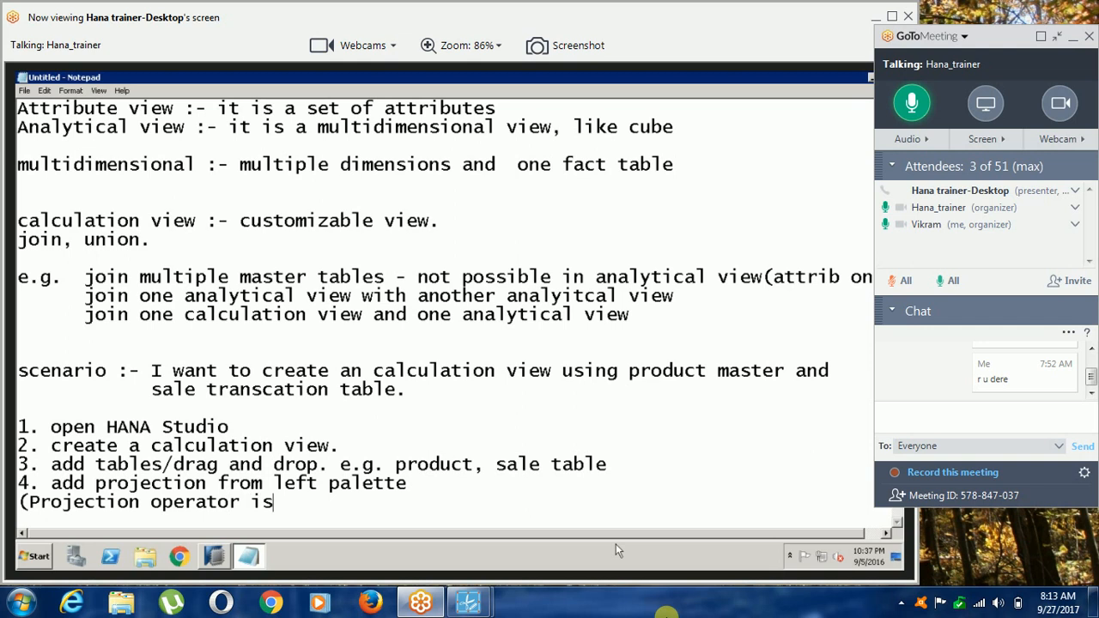
pyautogui.write('a concept of R')
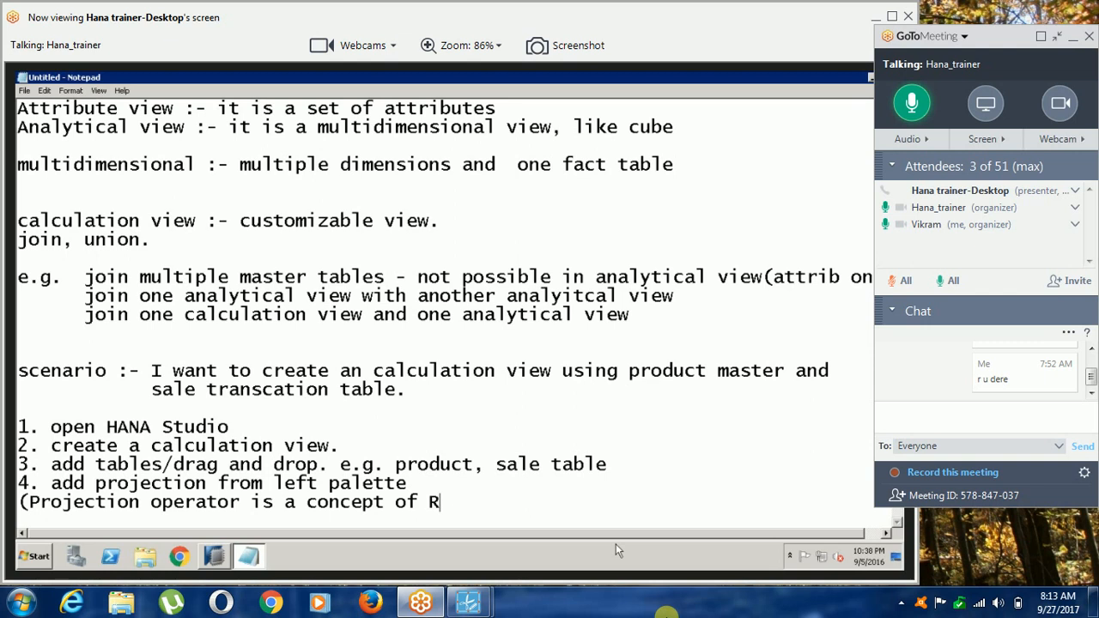
pyautogui.write('DBMS. produc')
pyautogui.press('BackSpace')
pyautogui.press('BackSpace')
pyautogui.press('BackSpace')
pyautogui.press('BackSpace')
pyautogui.press('BackSpace')
pyautogui.press('BackSpace')
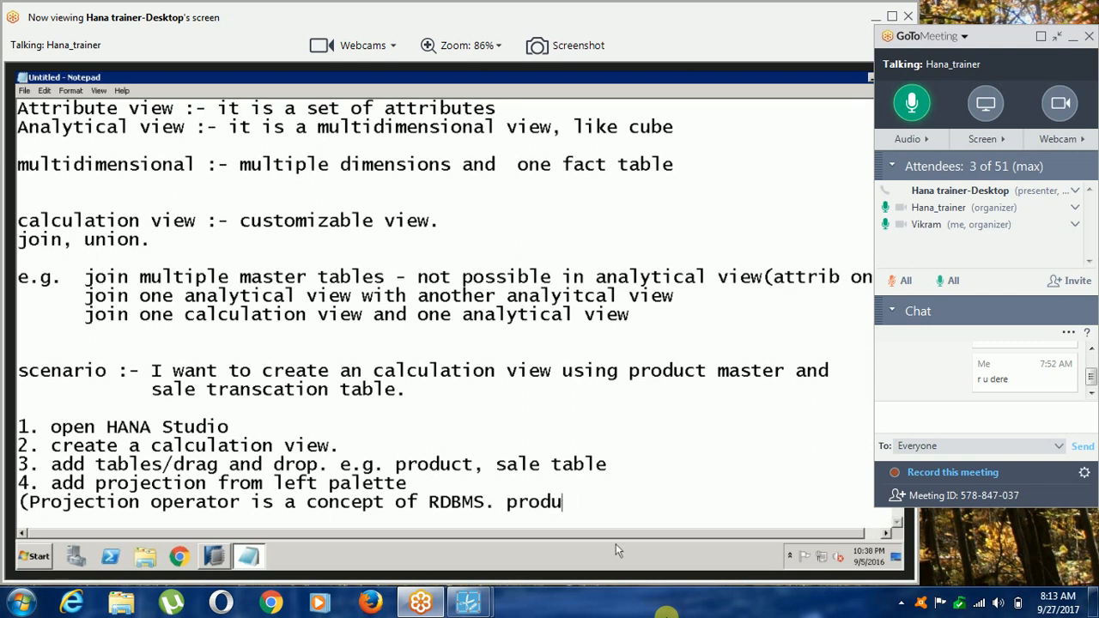
# Continue the RDBMS note below item 4 with "select command is based on".
pyautogui.write('select commena')
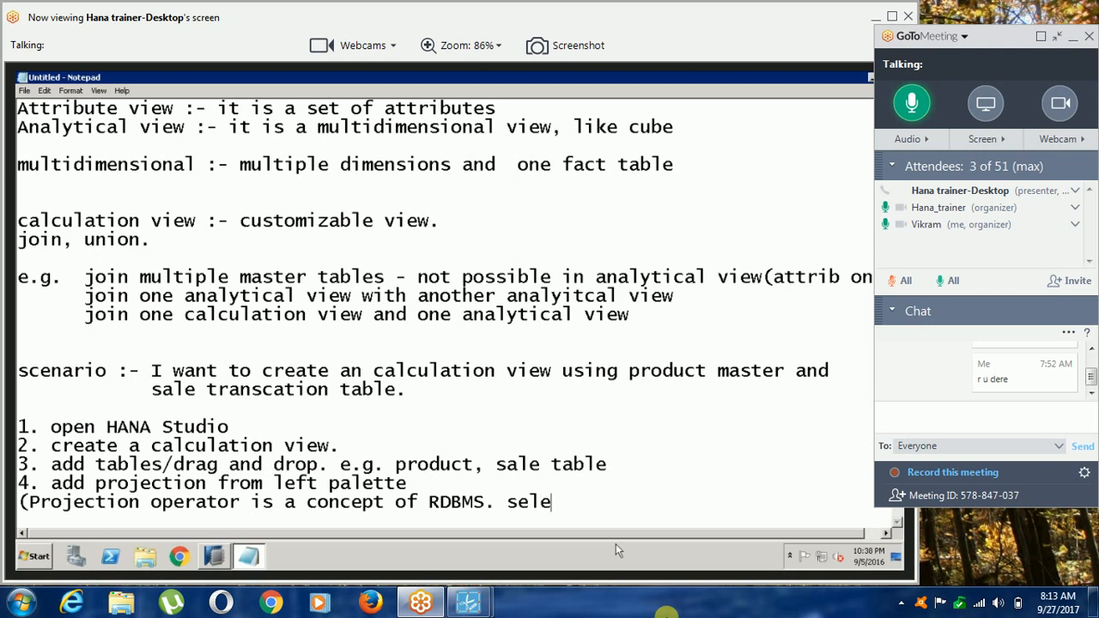
pyautogui.press('BackSpace')
pyautogui.press('BackSpace')
pyautogui.press('BackSpace')
pyautogui.press('BackSpace')
pyautogui.write('and is a')
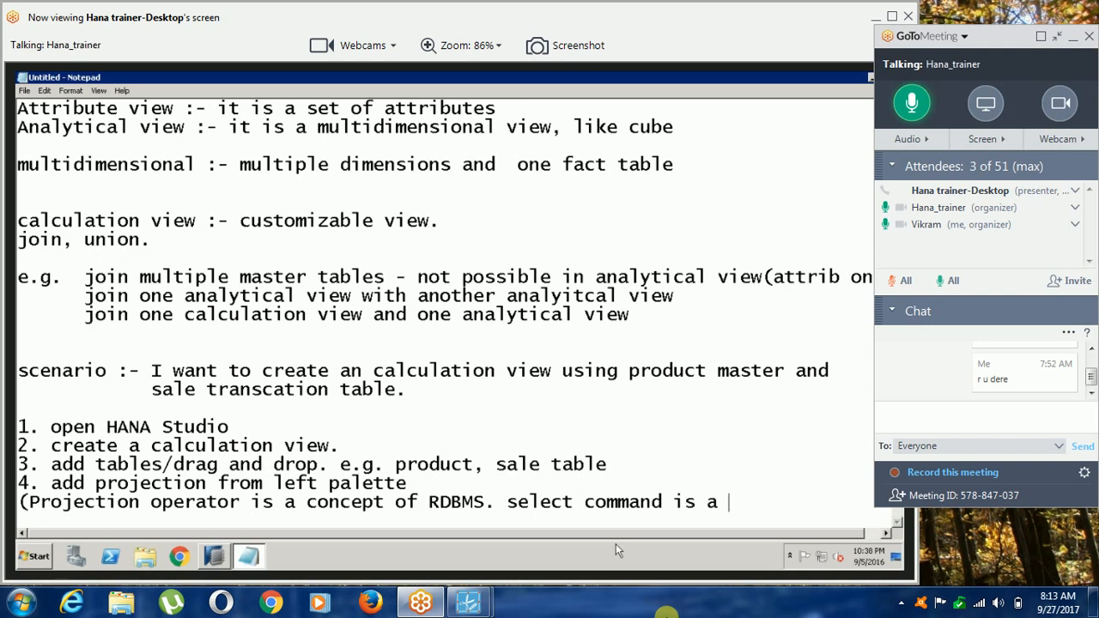
pyautogui.press('BackSpace')
pyautogui.press('BackSpace')
pyautogui.write('based on')
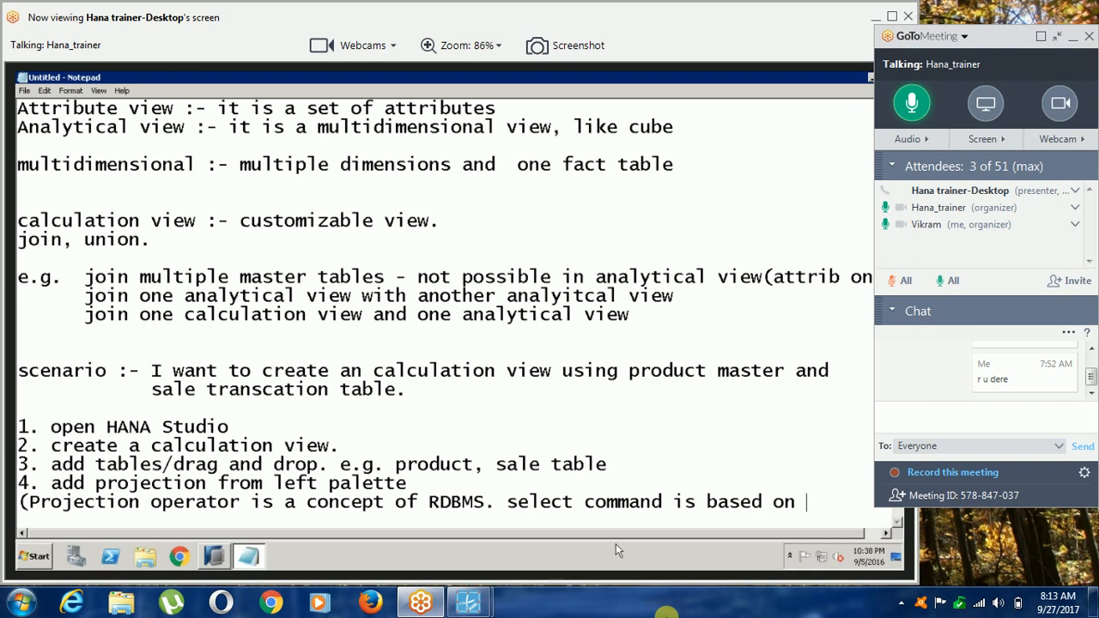
# Finish the sentence on a new line with "projection.".
pyautogui.press('Return')
pyautogui.write('prodjce')
pyautogui.press('BackSpace')
pyautogui.press('BackSpace')
pyautogui.press('BackSpace')
pyautogui.press('BackSpace')
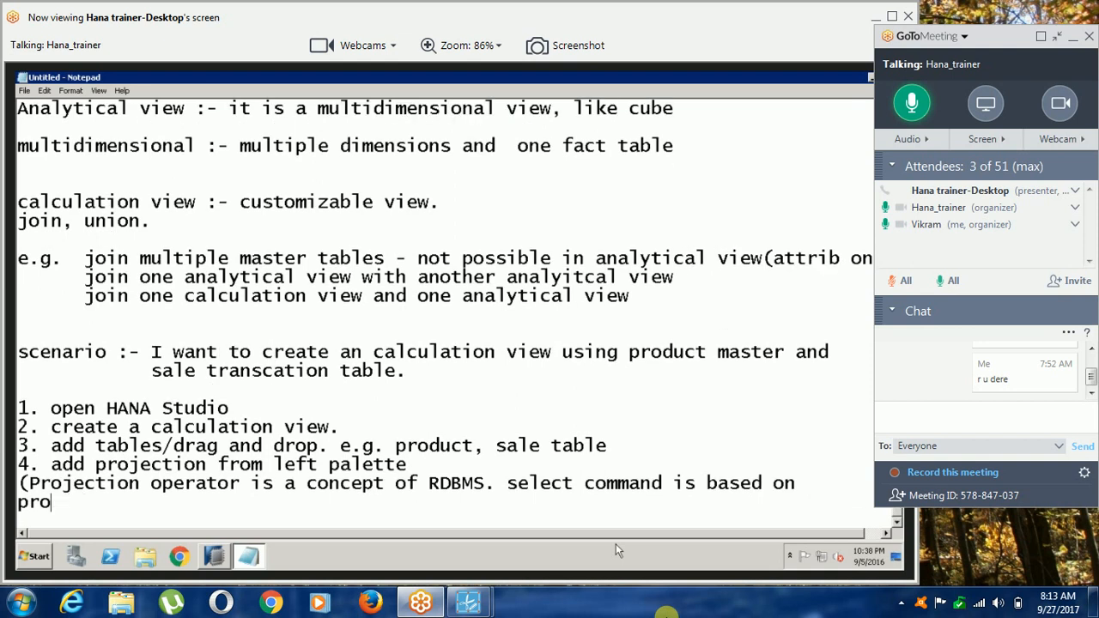
pyautogui.write('jection')
pyautogui.press('BackSpace')
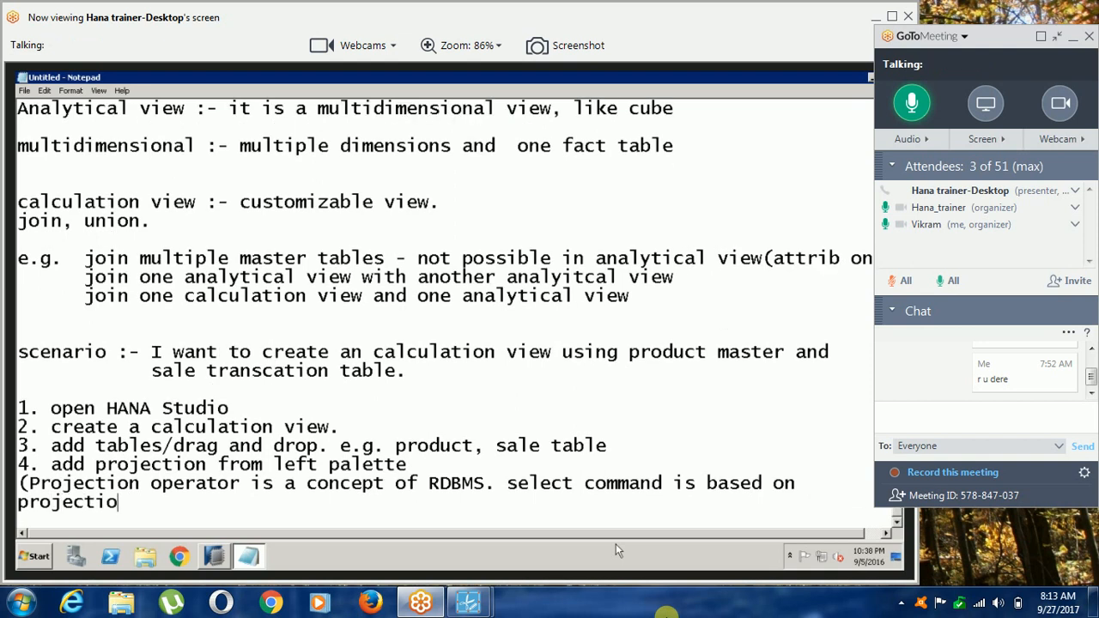
pyautogui.write('n. projection')
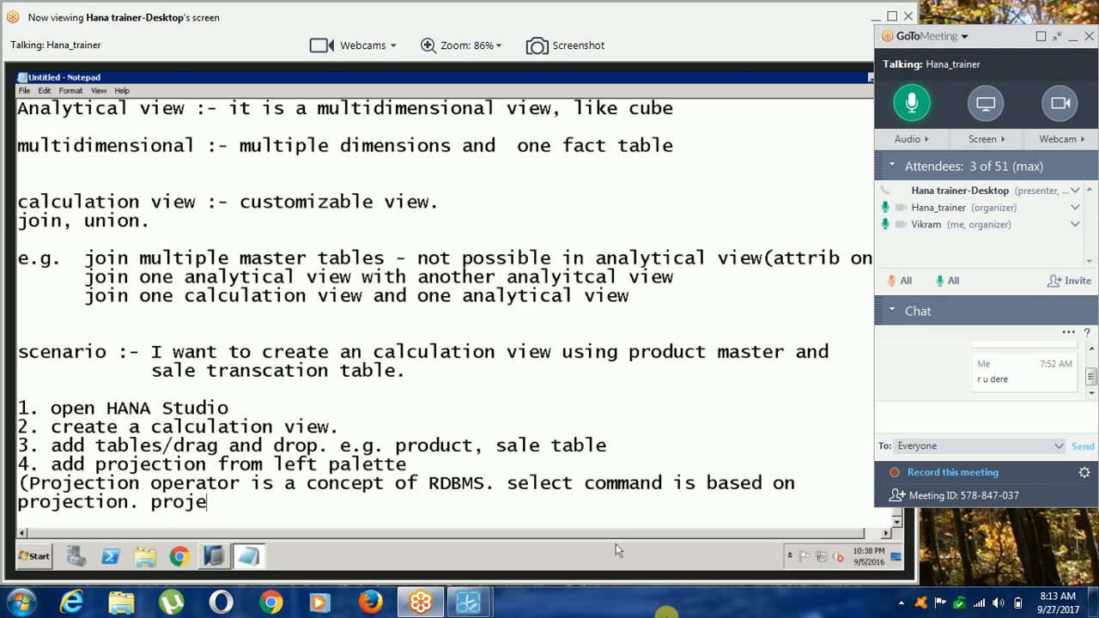
pyautogui.write(' mea')
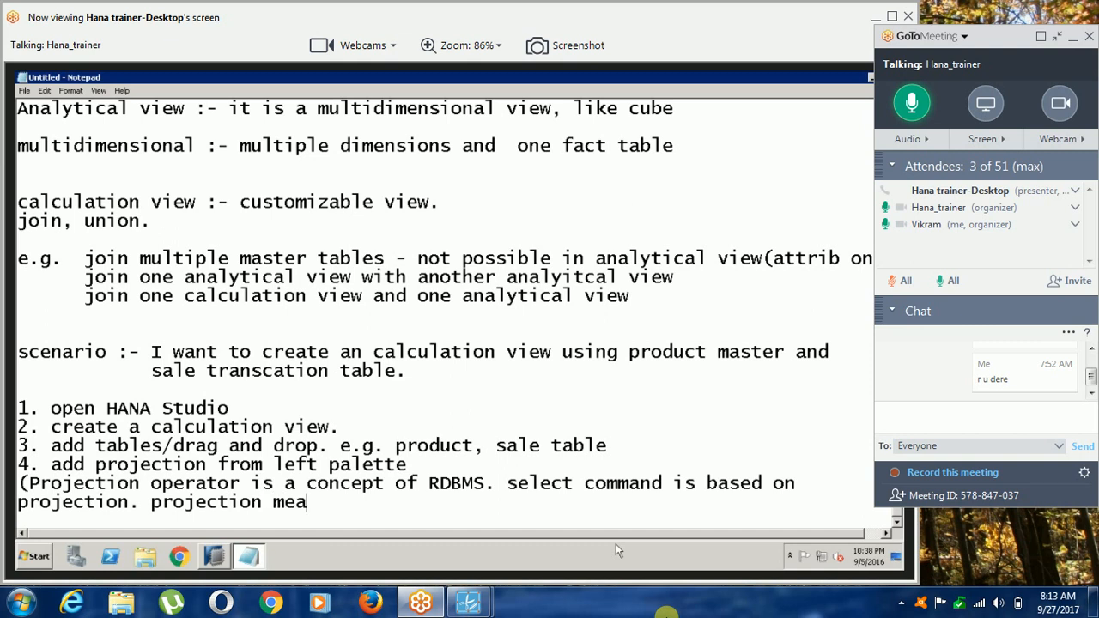
# Close the note with "projection means select/fetch required data.)".
pyautogui.press('BackSpace')
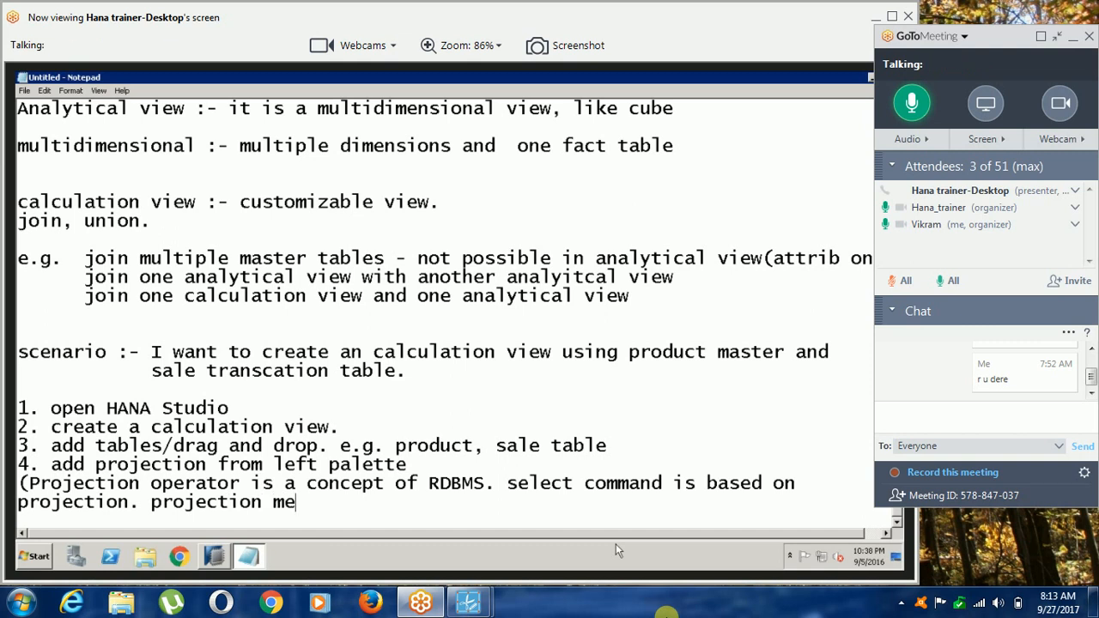
pyautogui.write('ans select/fetch required ')
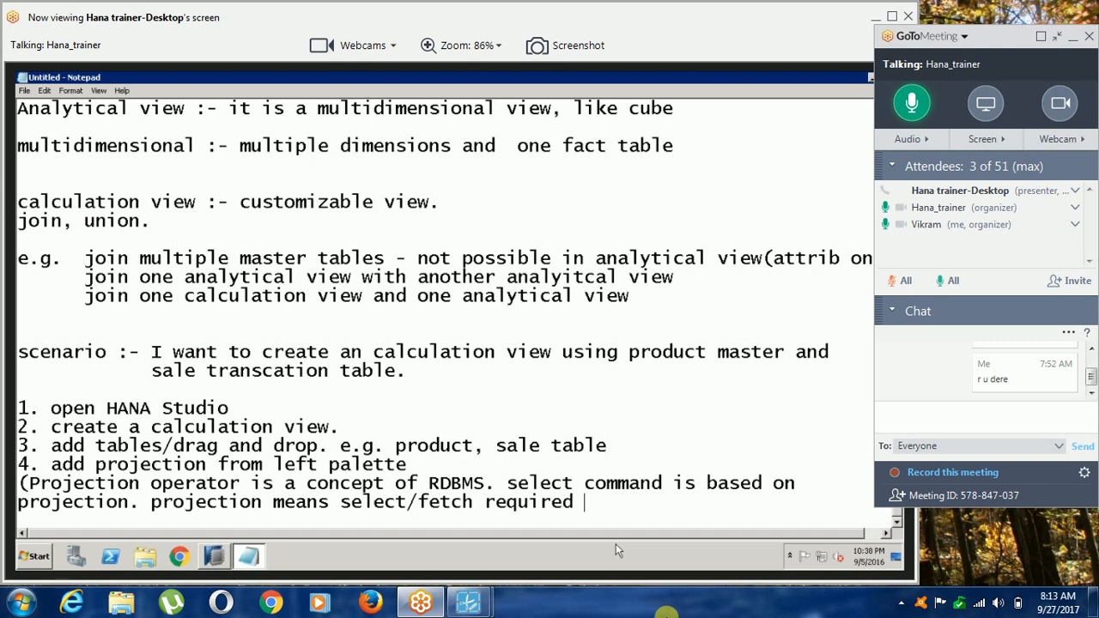
pyautogui.write('data.')
pyautogui.write(')')
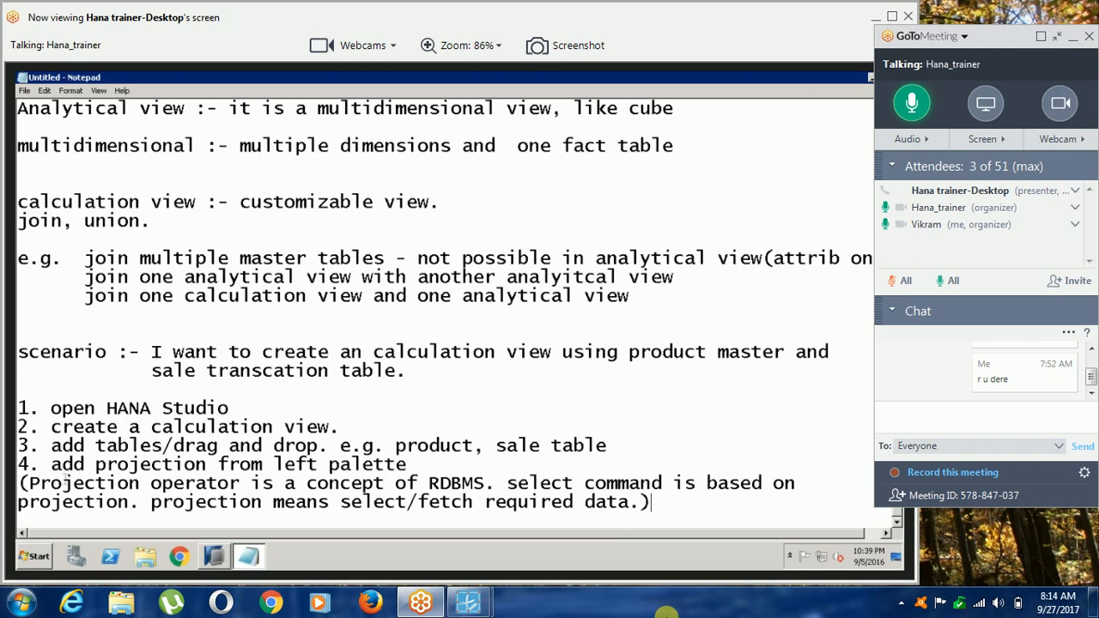
# Switch to SAP HANA Studio and add the SALE table's PID, CID, QTY and AMT columns to Projection_2's output.
pyautogui.moveTo(340, 504); pyautogui.dragTo(633, 515)
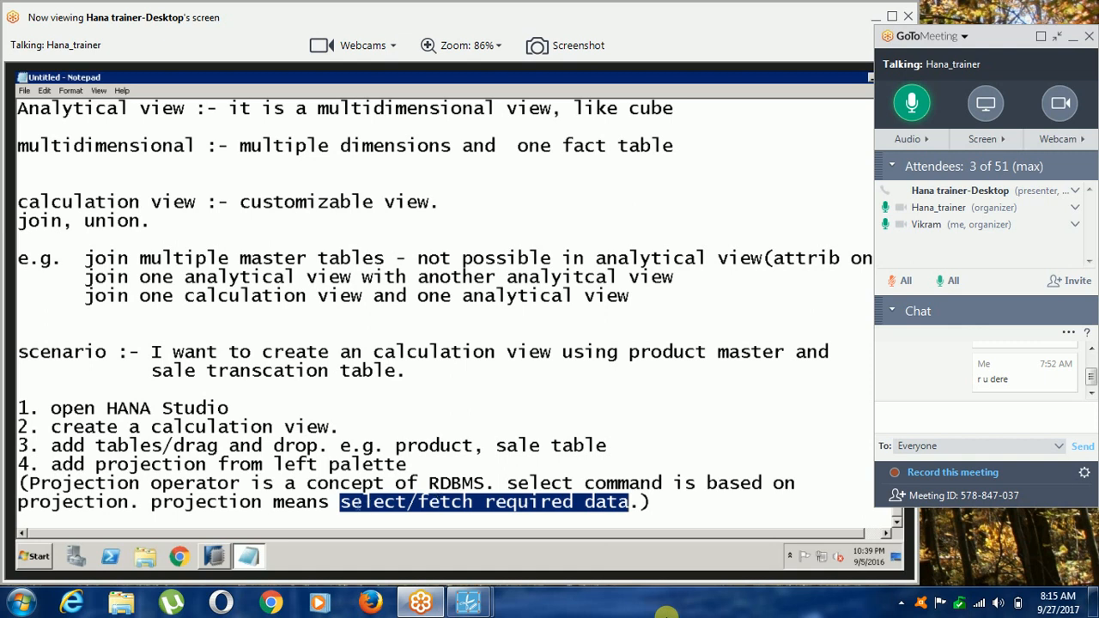
pyautogui.click(216, 557)
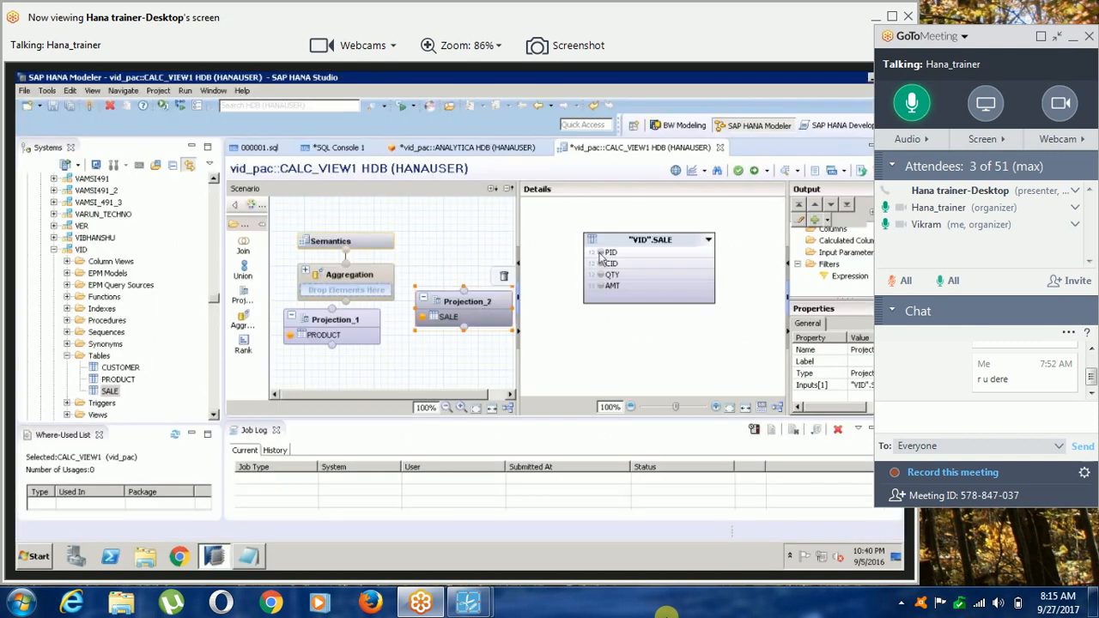
pyautogui.moveTo(604, 263)
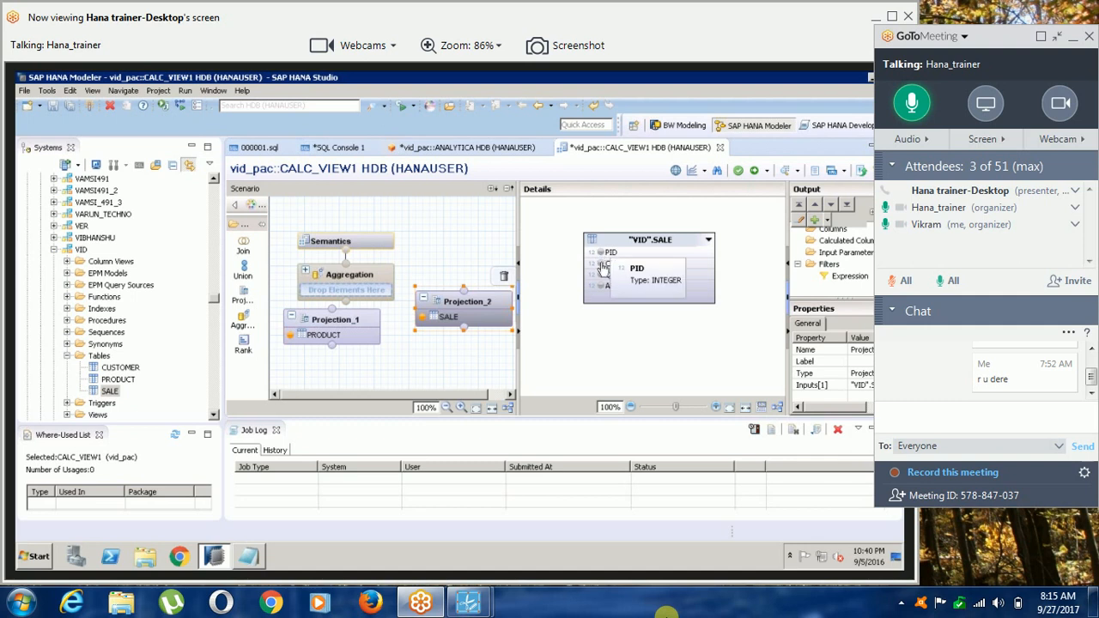
pyautogui.click(604, 267)
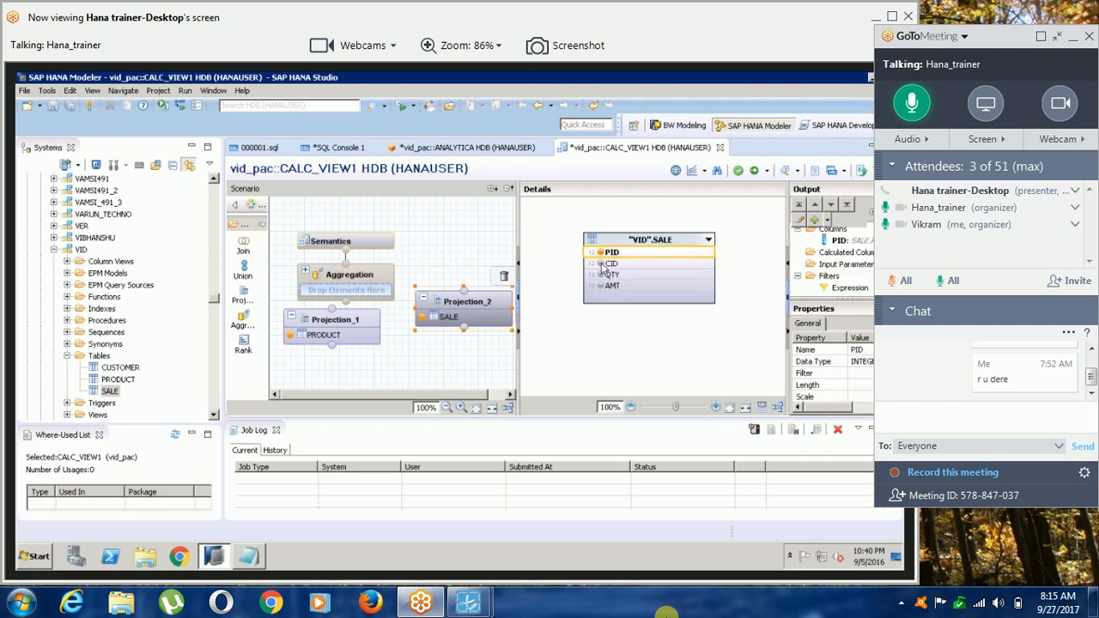
pyautogui.click(604, 265)
pyautogui.click(604, 275)
pyautogui.click(601, 287)
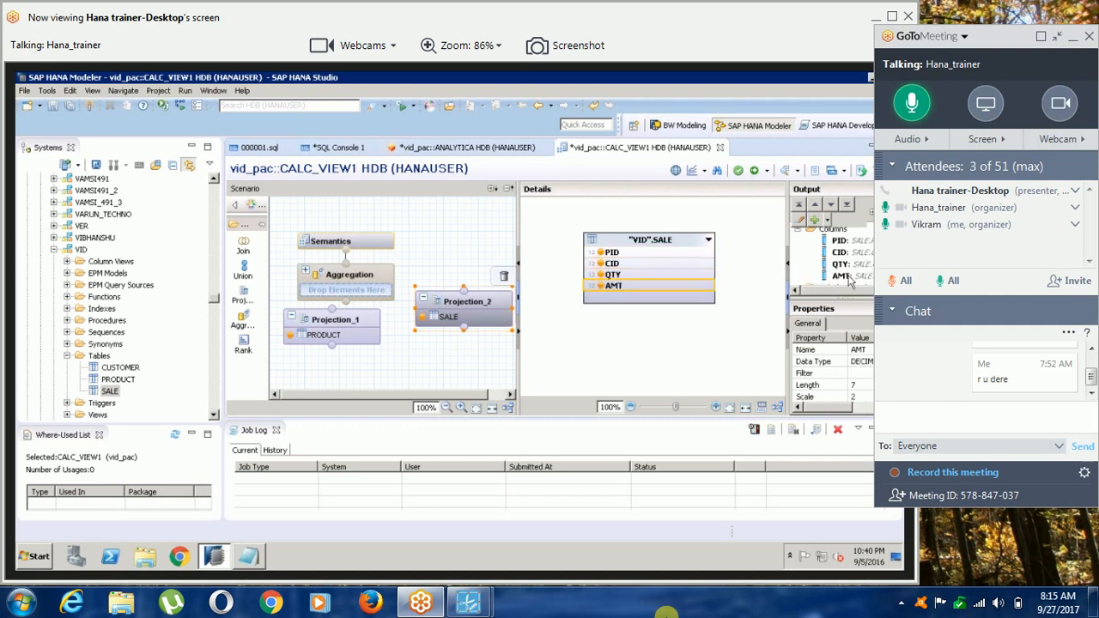
pyautogui.scroll(-1, 831, 255)
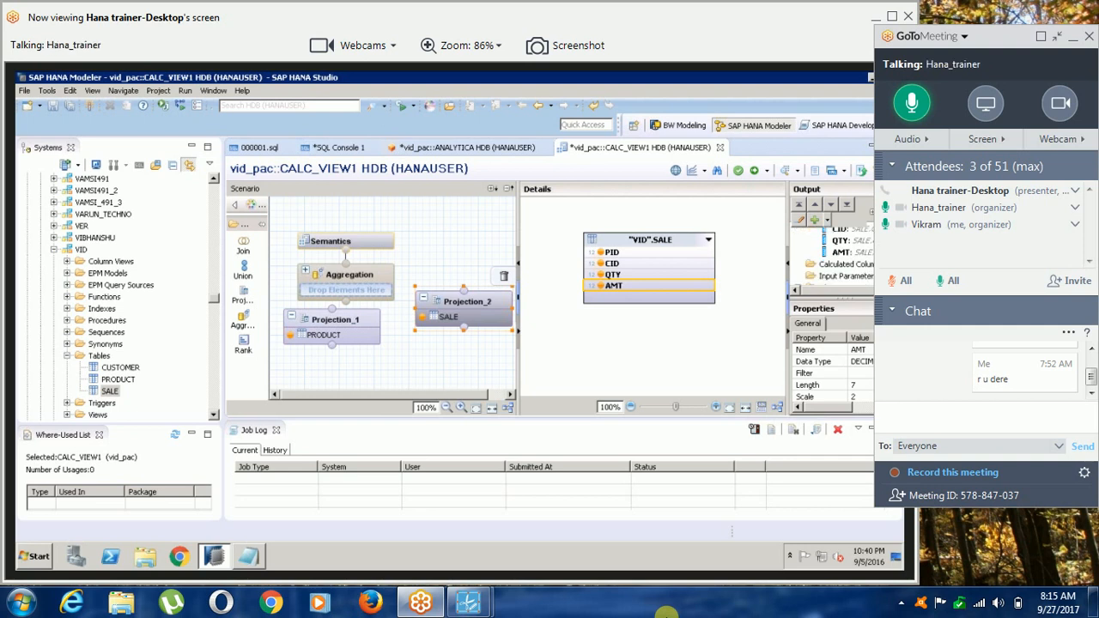
pyautogui.scroll(1, 831, 255)
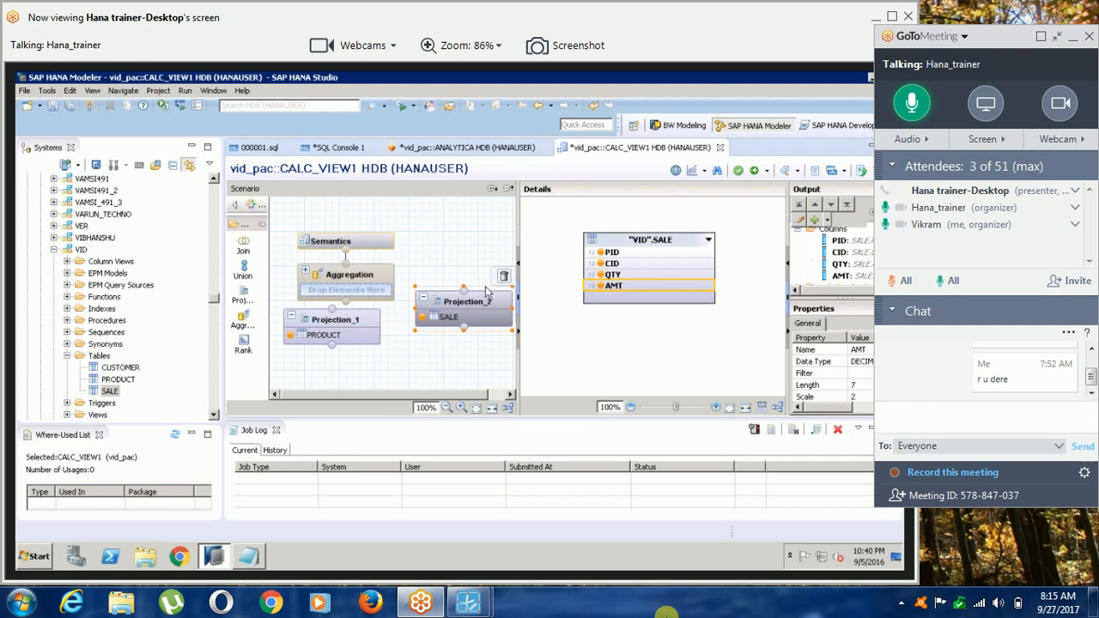
# Collapse the GoToMeeting control panel and maximize the shared screen viewer.
pyautogui.click(1074, 38)
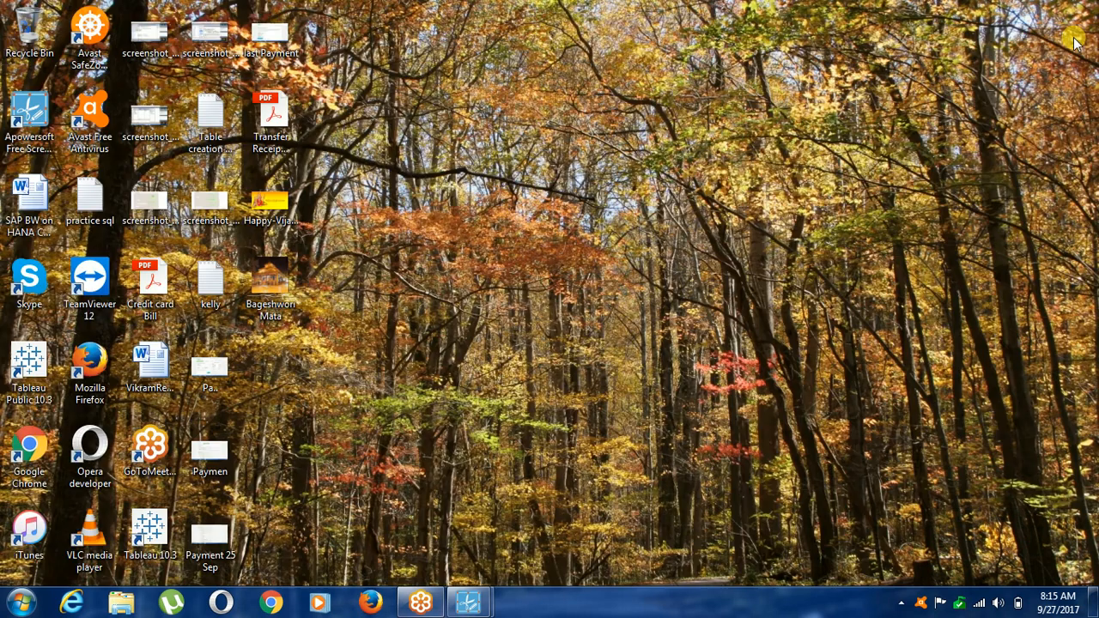
pyautogui.click(420, 603)
pyautogui.click(1059, 36)
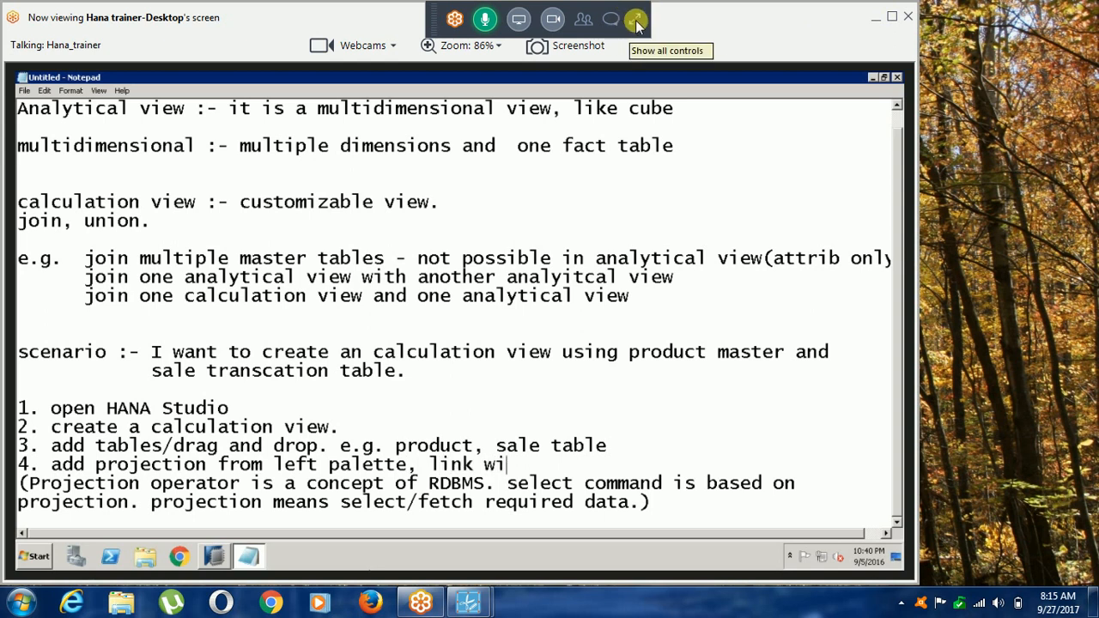
pyautogui.click(892, 18)
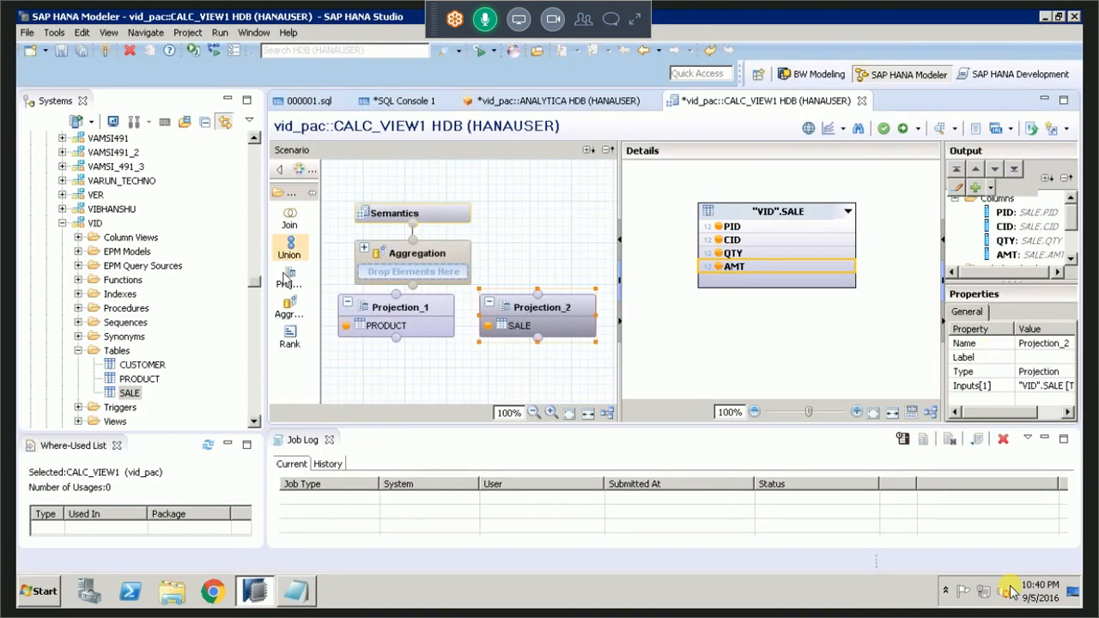
# Place a third projection above Projection_2, connect Projection_2 to it and try to connect Projection_1 as well.
pyautogui.click(288, 277)
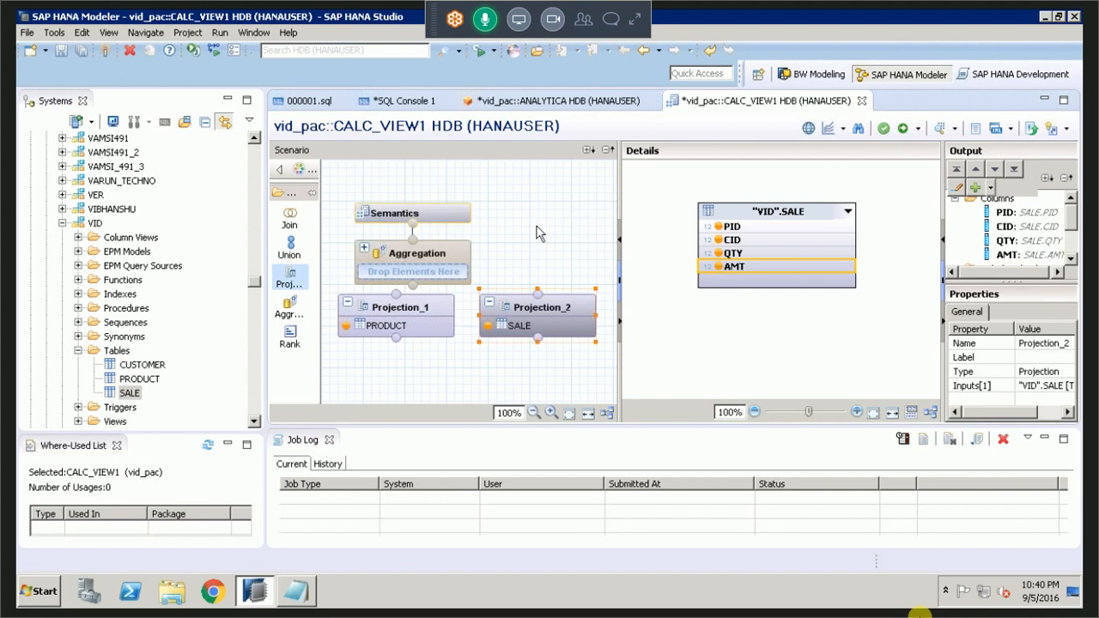
pyautogui.click(534, 294)
pyautogui.moveTo(530, 289); pyautogui.dragTo(540, 226)
pyautogui.moveTo(499, 299); pyautogui.dragTo(562, 241)
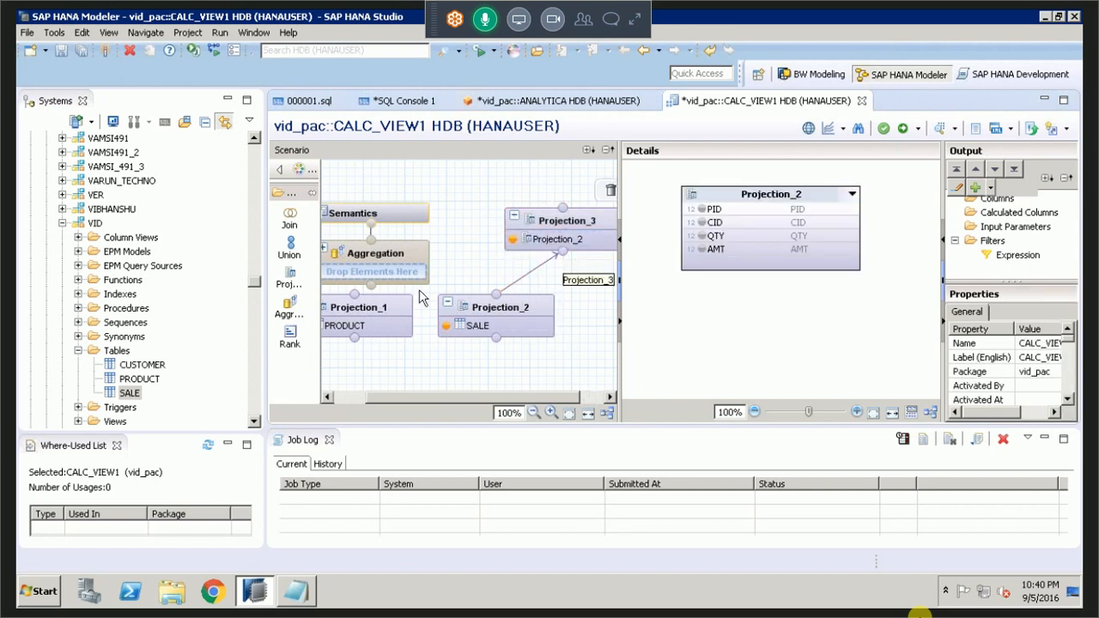
pyautogui.moveTo(355, 295); pyautogui.dragTo(564, 251)
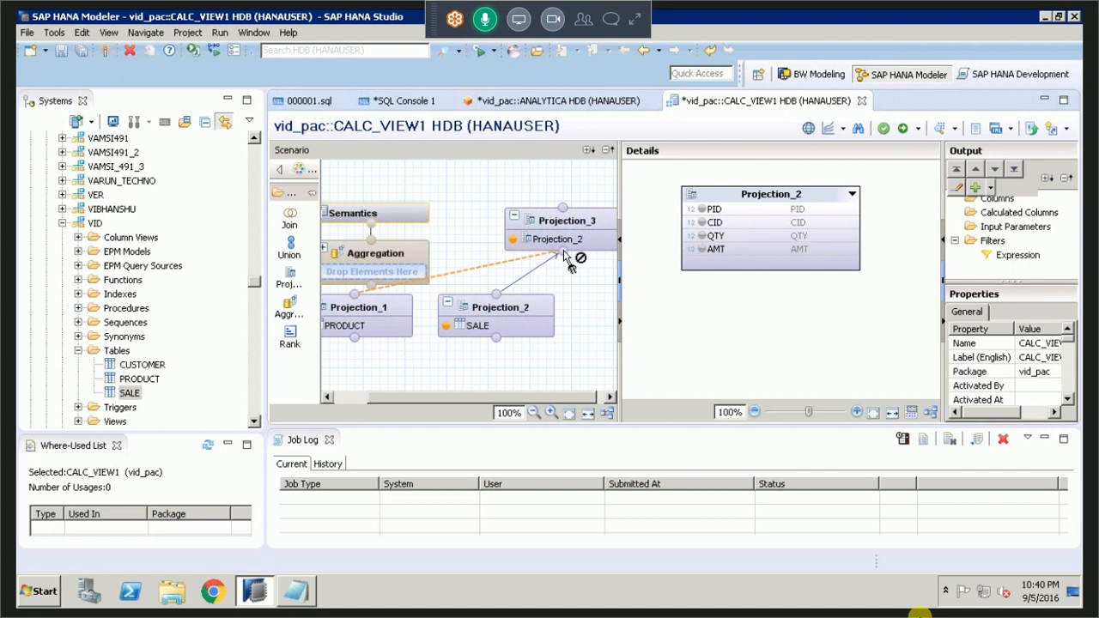
pyautogui.moveTo(564, 250); pyautogui.dragTo(563, 249)
# Remove the third projection node from the scenario.
pyautogui.click(552, 216)
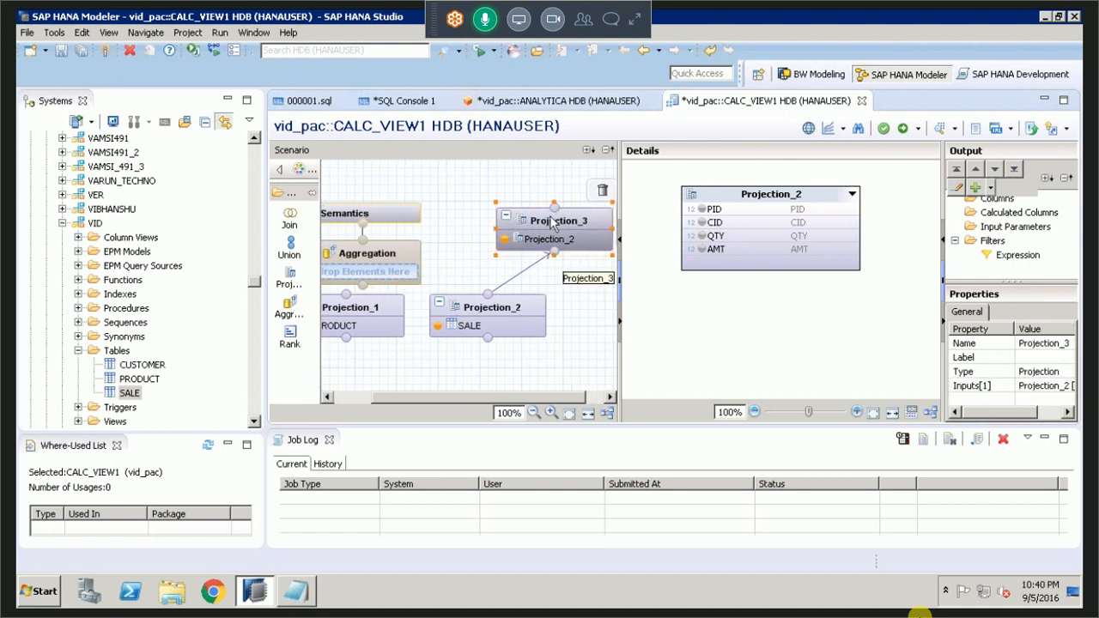
pyautogui.press('Delete')
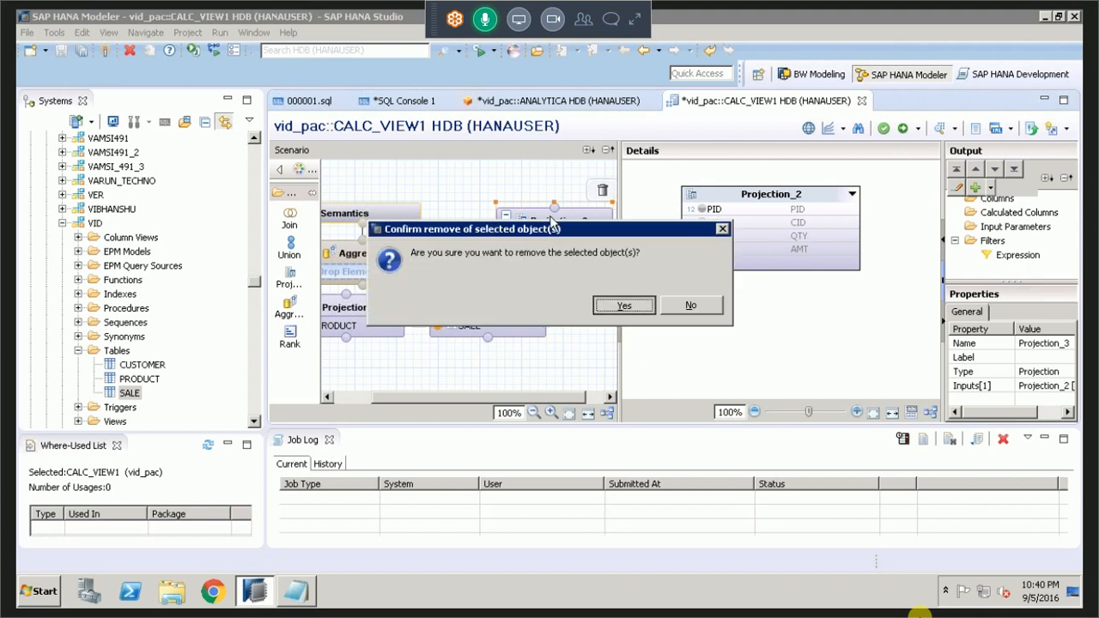
pyautogui.press('Return')
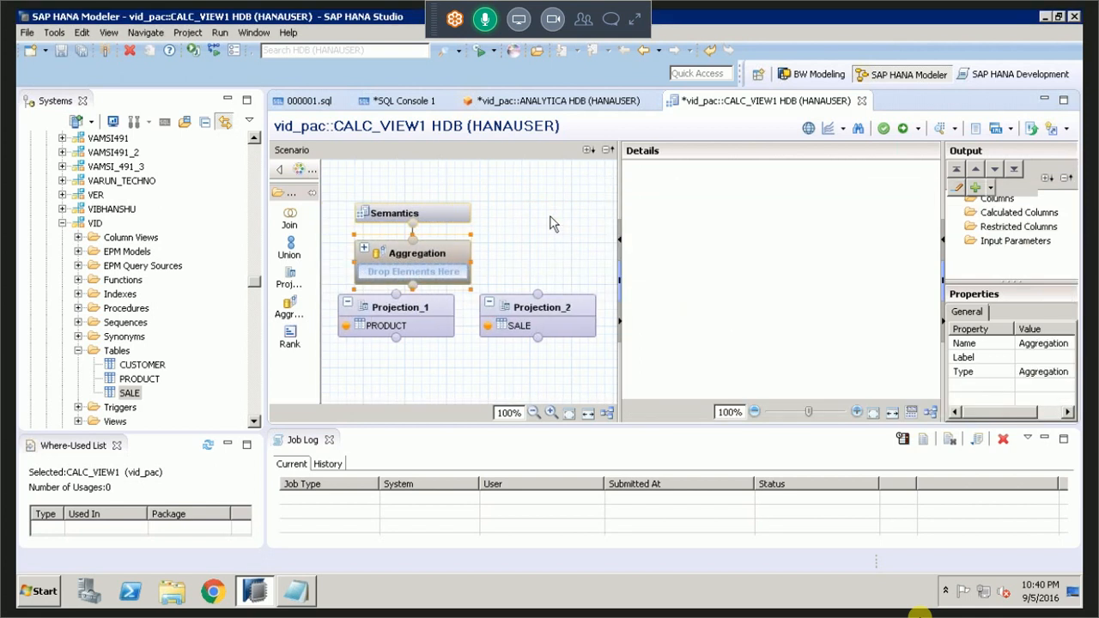
# Move Projection_1 and Projection_2 further down below the Aggregation node.
pyautogui.click(504, 306)
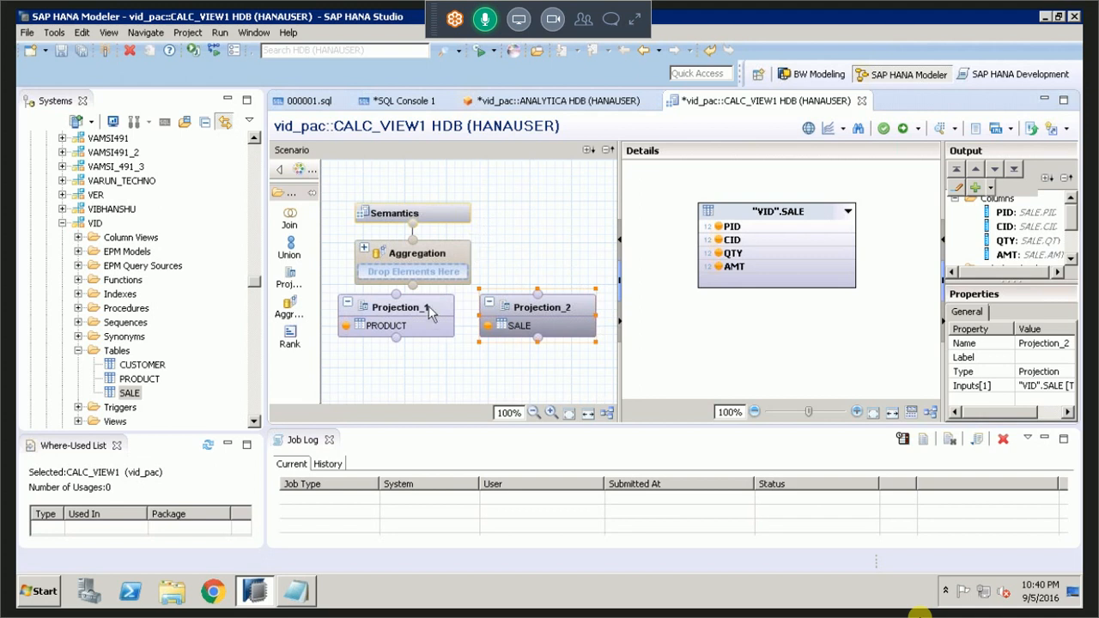
pyautogui.click(419, 335)
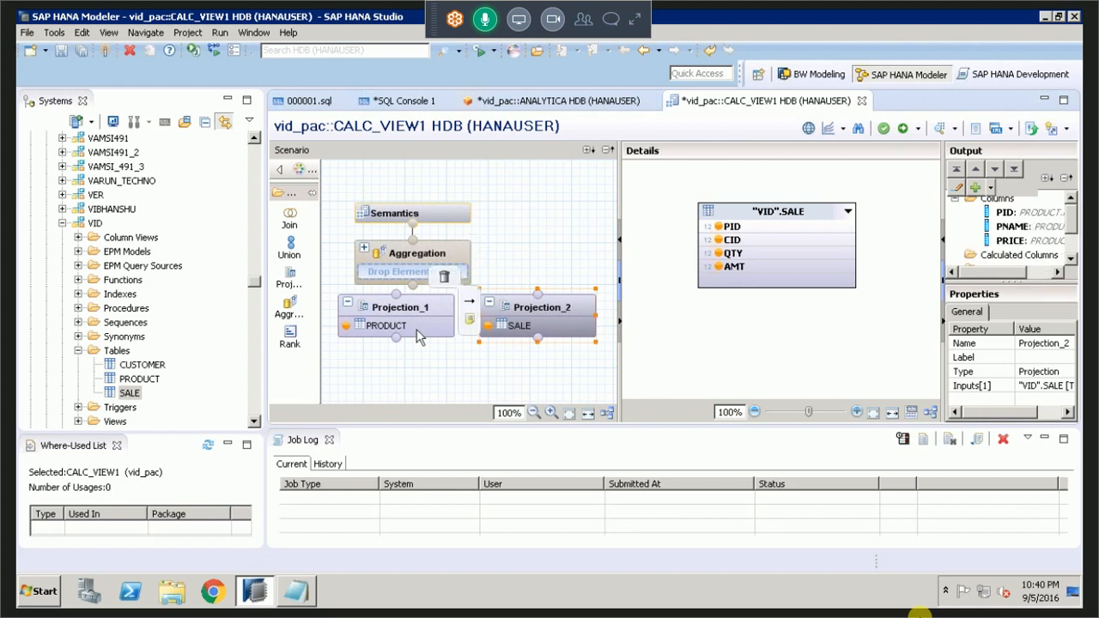
pyautogui.moveTo(419, 335); pyautogui.dragTo(403, 364)
pyautogui.moveTo(517, 306); pyautogui.dragTo(517, 334)
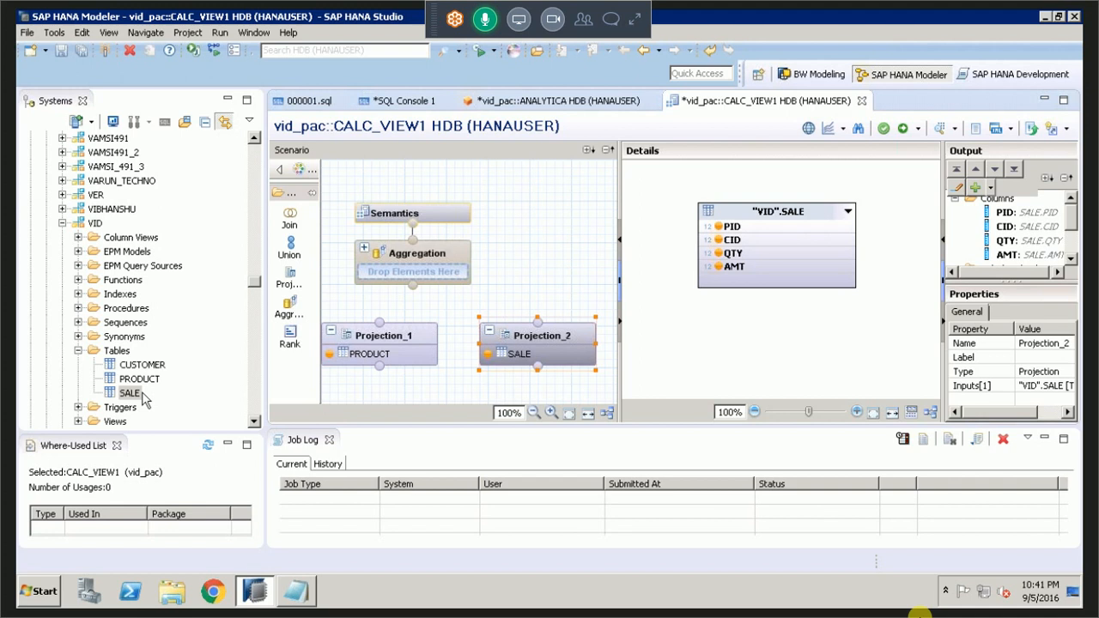
# Try to add the CUSTOMER table to Projection_1 as a second source alongside PRODUCT.
pyautogui.moveTo(384, 342)
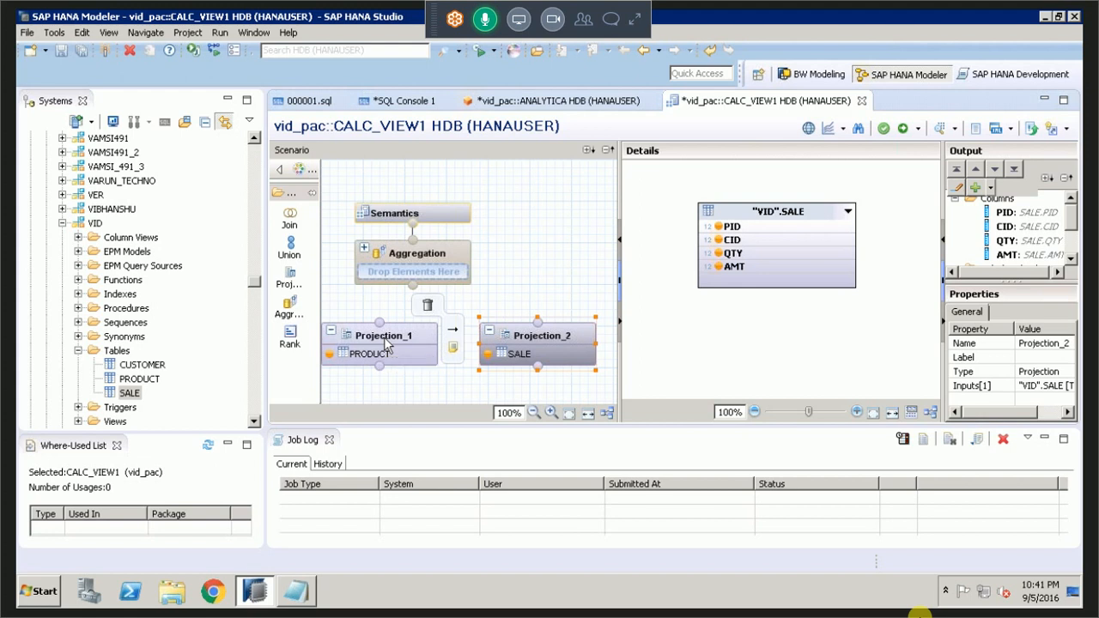
pyautogui.moveTo(133, 399)
pyautogui.mouseDown()
pyautogui.moveTo(380, 328)
pyautogui.moveTo(134, 400)
pyautogui.mouseUp()
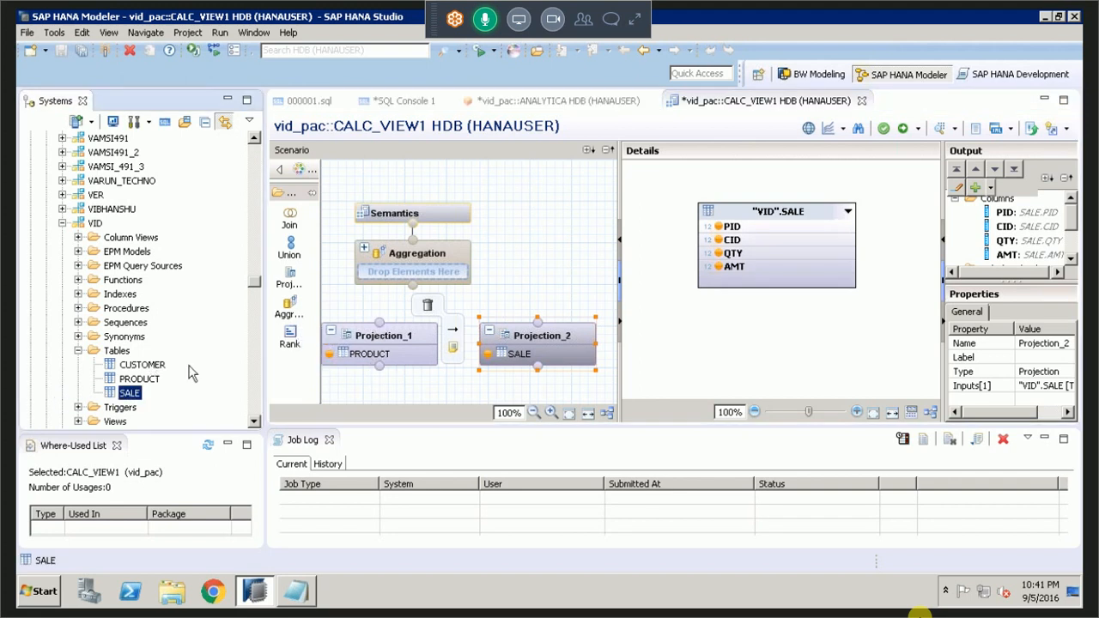
pyautogui.moveTo(188, 365); pyautogui.dragTo(357, 346)
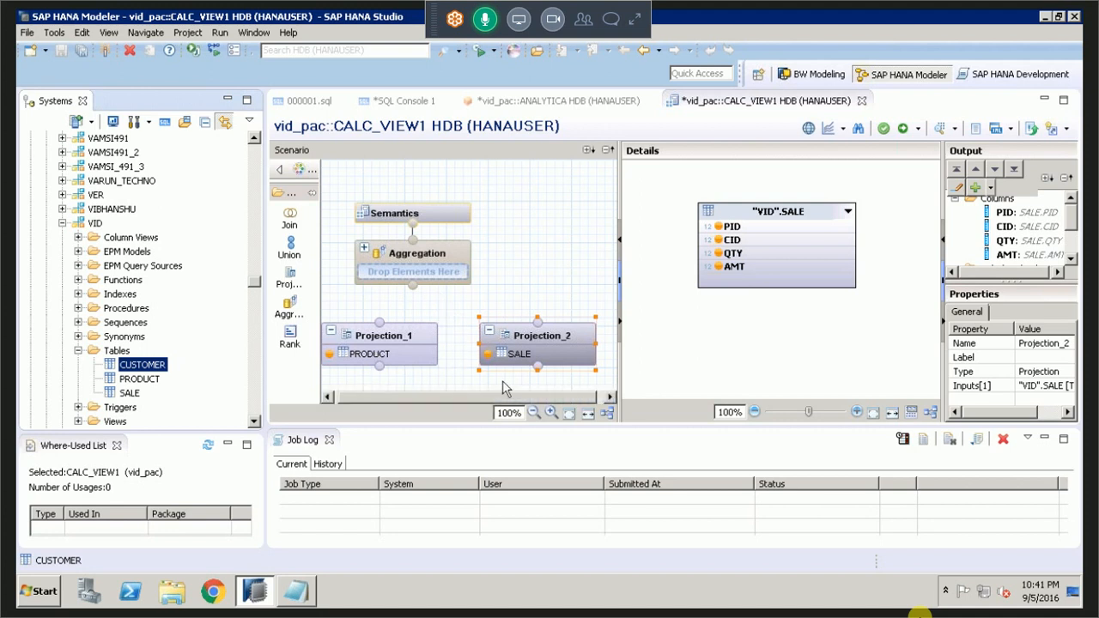
pyautogui.click(457, 386)
pyautogui.click(457, 392)
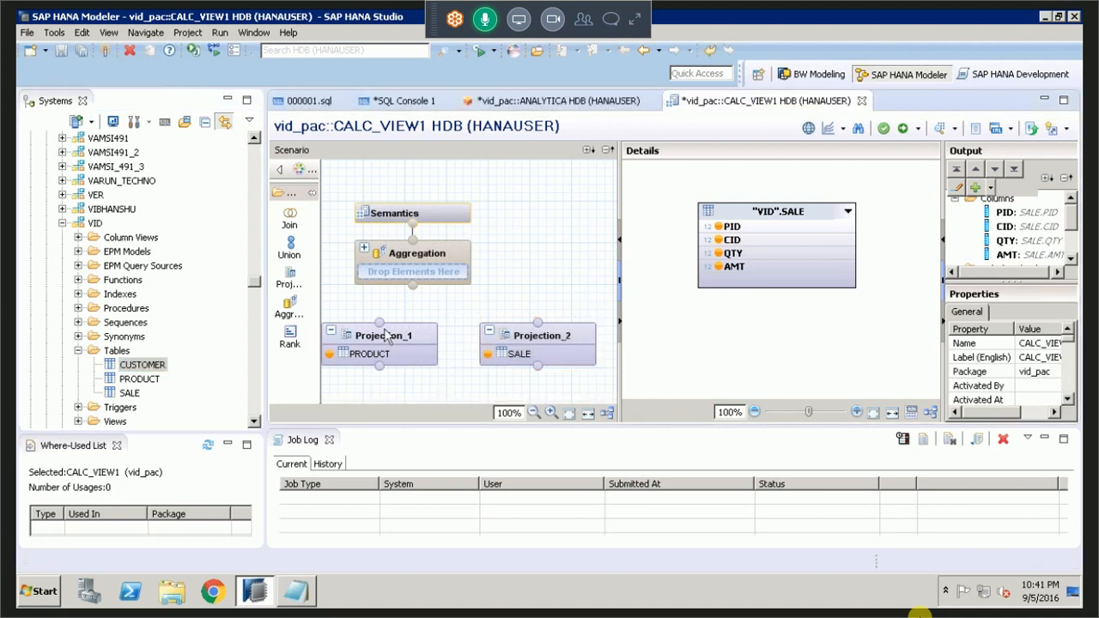
# Try to add the CUSTOMER table to Projection_2 alongside SALE.
pyautogui.click(400, 342)
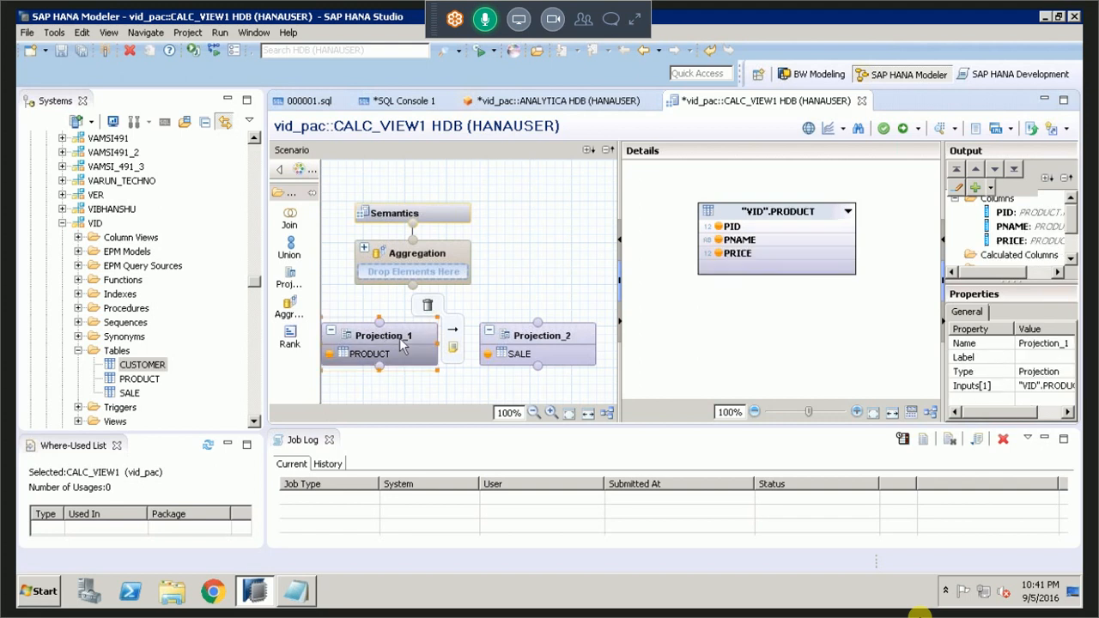
pyautogui.moveTo(404, 343); pyautogui.dragTo(508, 336)
pyautogui.moveTo(141, 364); pyautogui.dragTo(554, 354)
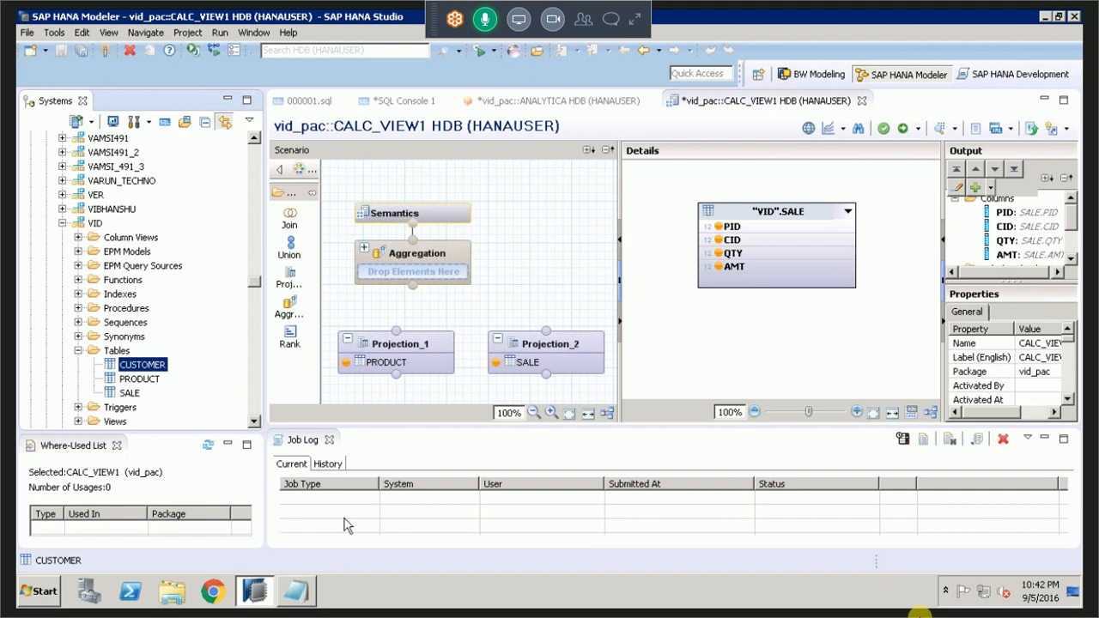
# Shift Projection_1 and Projection_2 slightly lower in the scenario to make room for another node above them.
pyautogui.click(402, 347)
pyautogui.moveTo(402, 347); pyautogui.dragTo(393, 373)
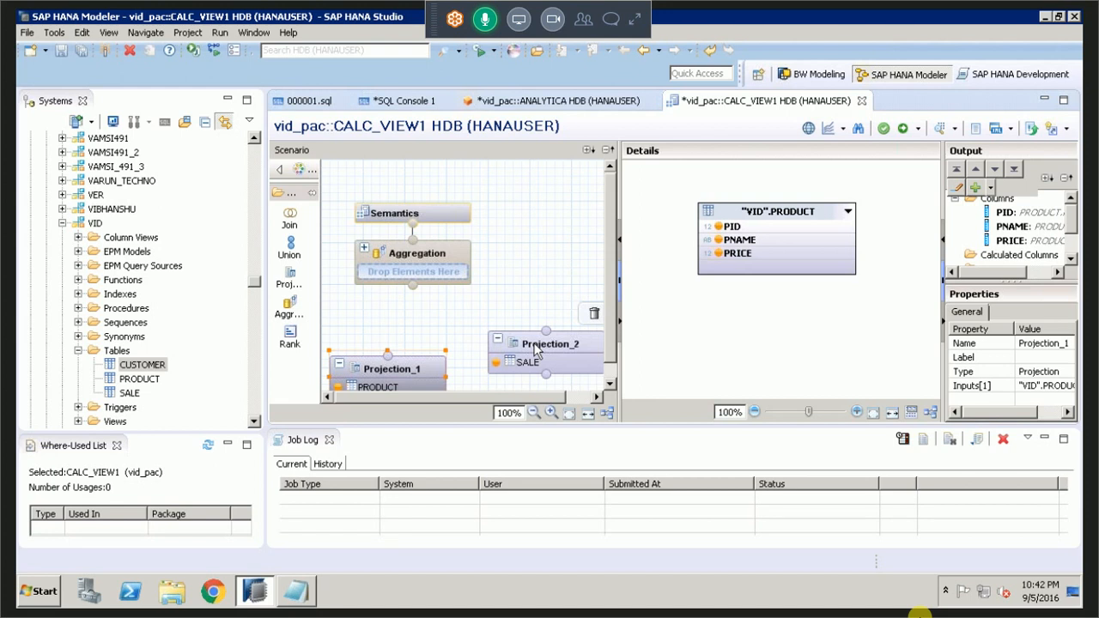
pyautogui.moveTo(535, 347); pyautogui.dragTo(535, 365)
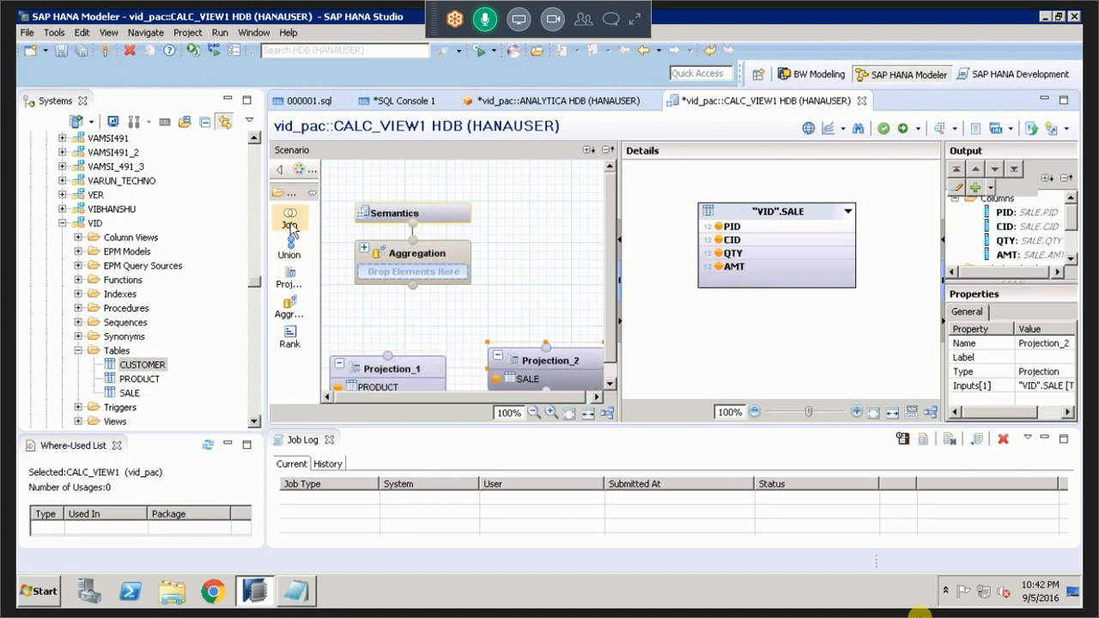
# Add a join node beside the Aggregation node and connect Projection_1 and Projection_2 to it as inputs.
pyautogui.click(290, 225)
pyautogui.click(528, 281)
pyautogui.moveTo(527, 286); pyautogui.dragTo(536, 247)
pyautogui.moveTo(361, 355); pyautogui.dragTo(542, 297)
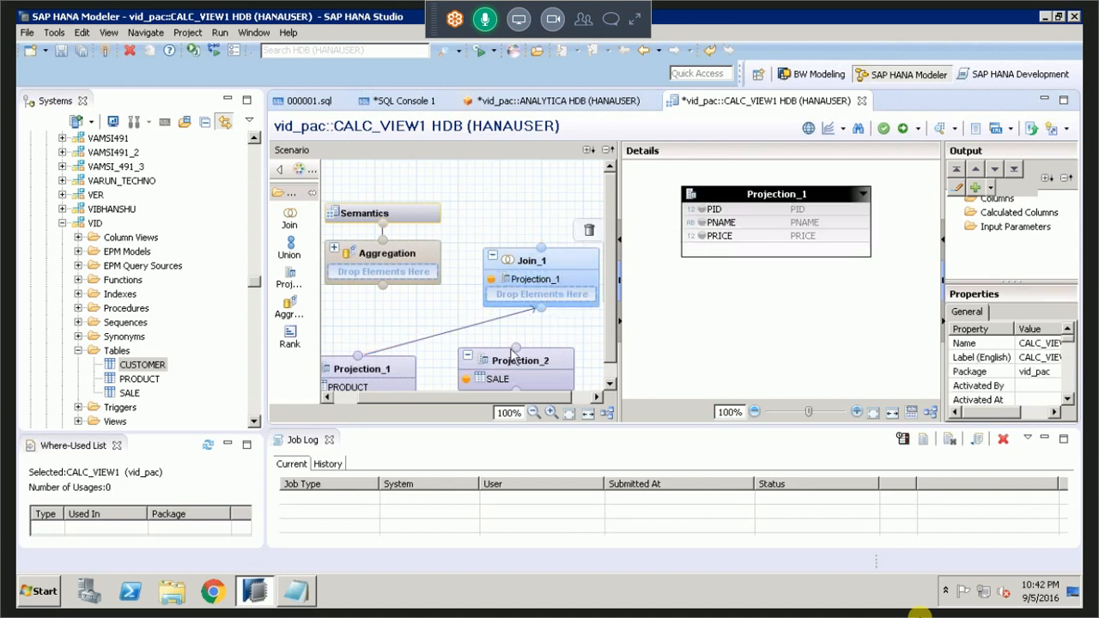
pyautogui.moveTo(513, 350); pyautogui.dragTo(540, 310)
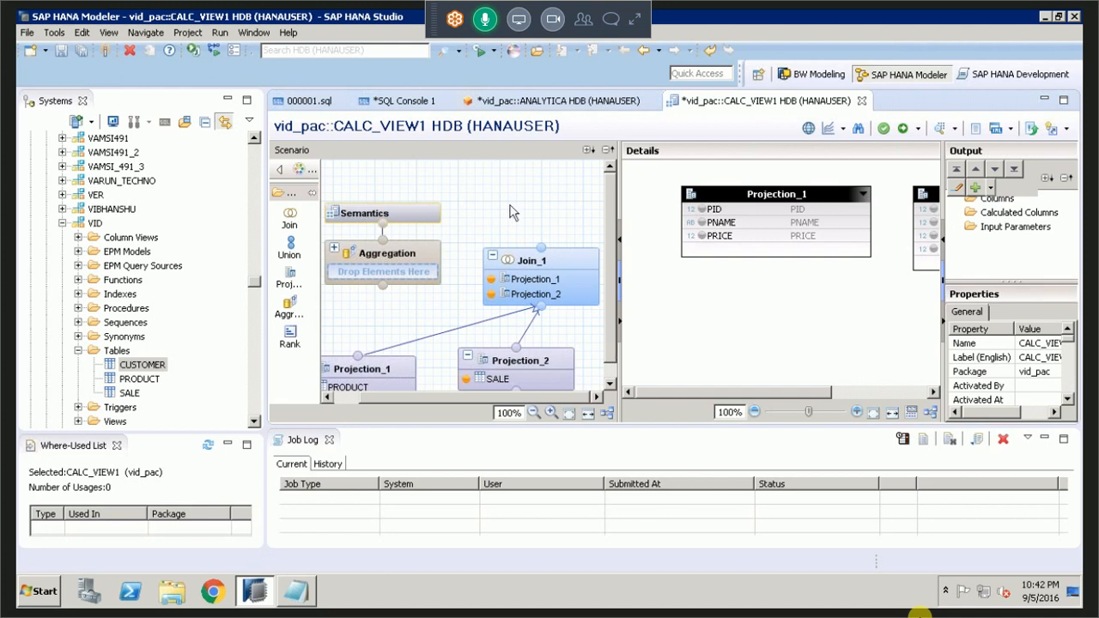
# Inspect the source table columns of Projection_1 and Projection_2.
pyautogui.moveTo(520, 356)
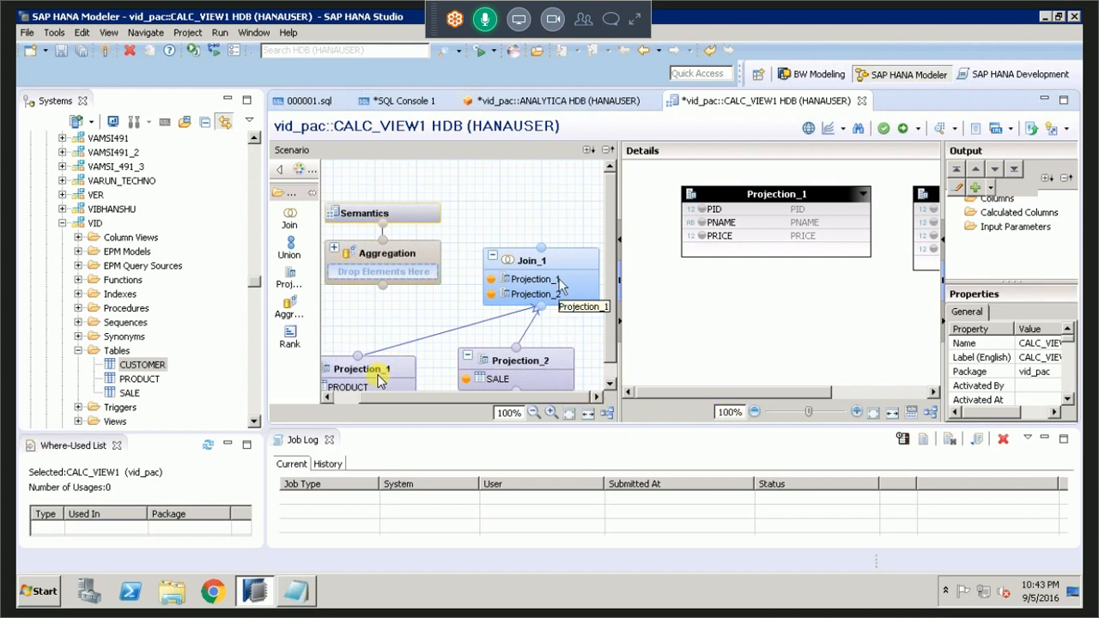
pyautogui.moveTo(565, 359)
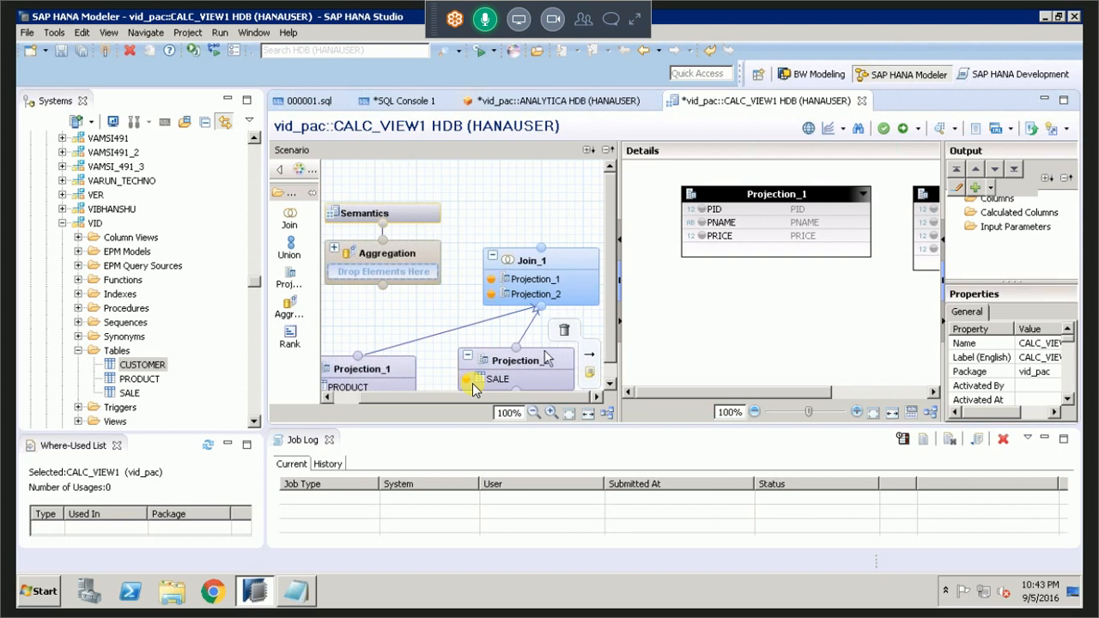
pyautogui.moveTo(364, 366)
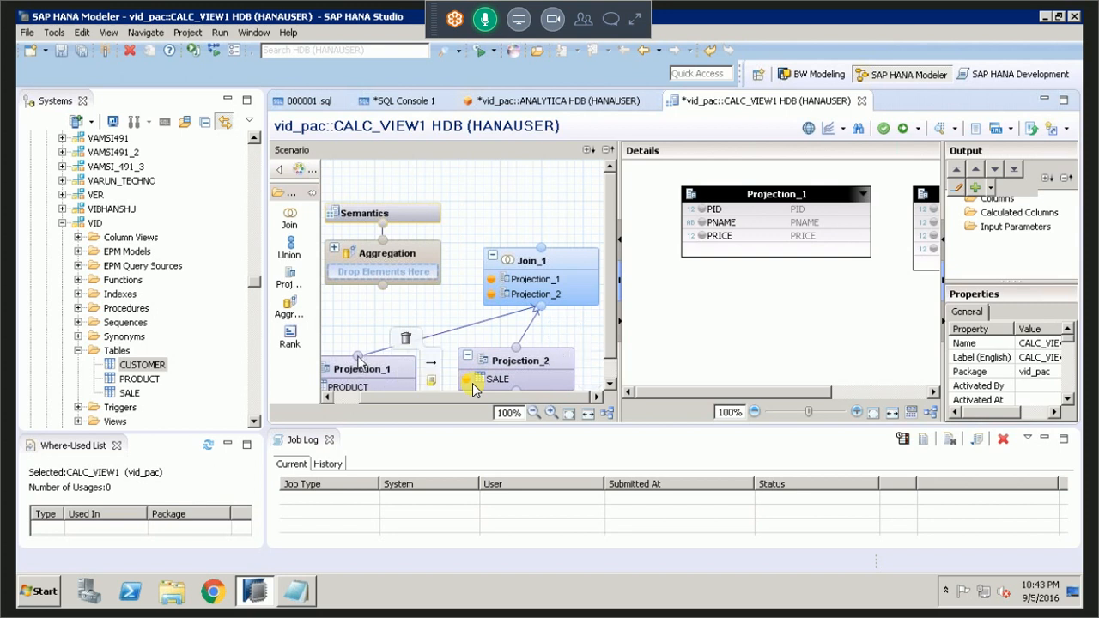
pyautogui.click(364, 366)
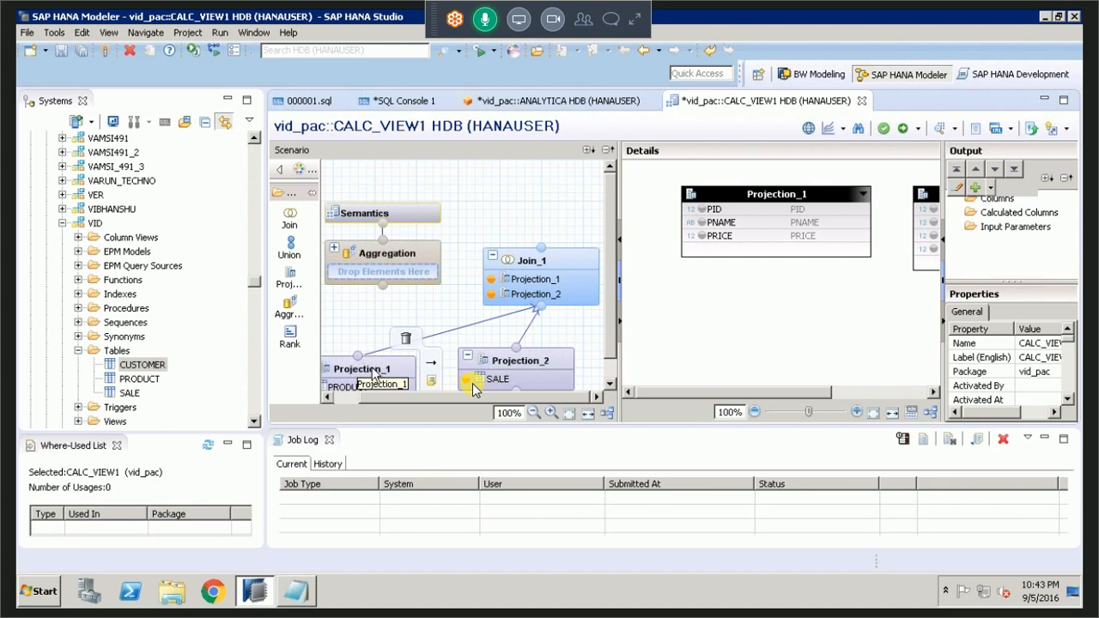
pyautogui.moveTo(394, 353)
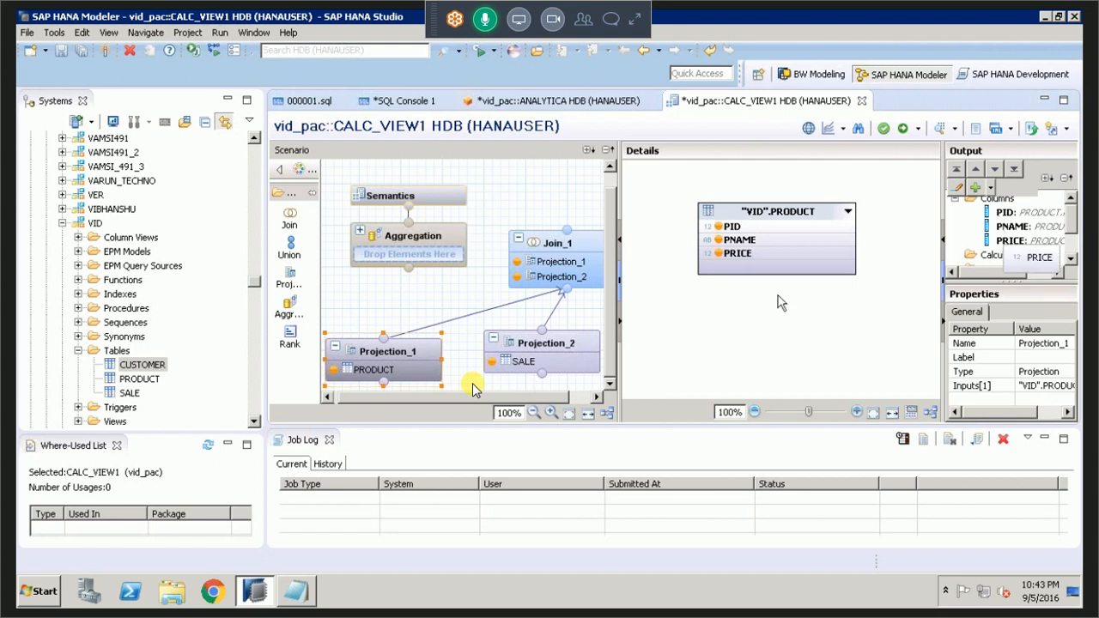
pyautogui.click(557, 344)
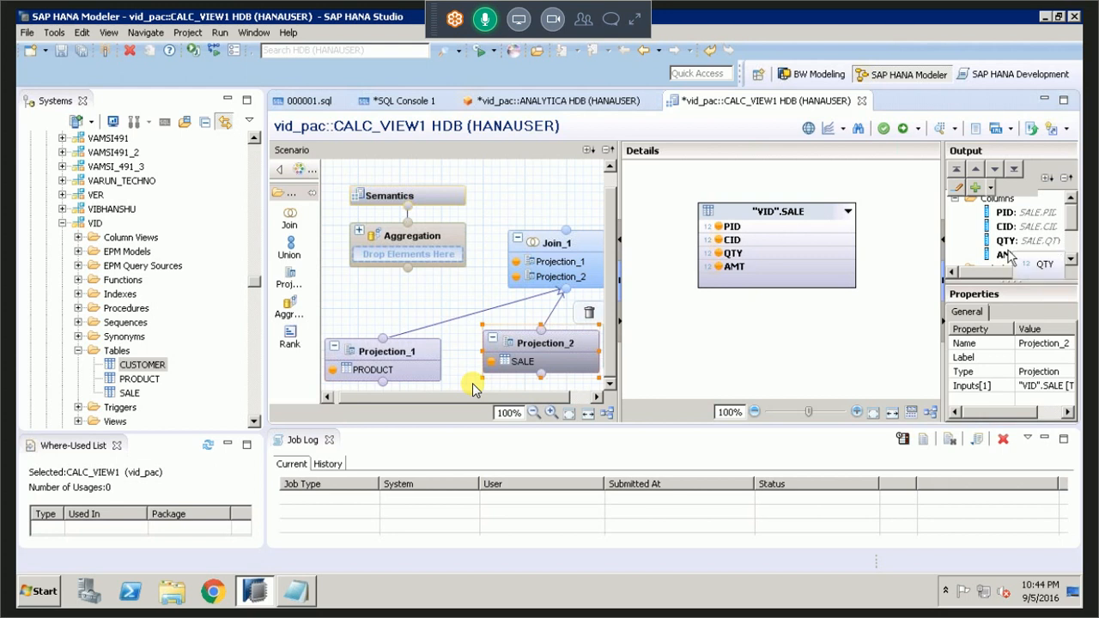
# In Join_1, join the PID column of Projection_1 to the PID column of Projection_2.
pyautogui.click(571, 249)
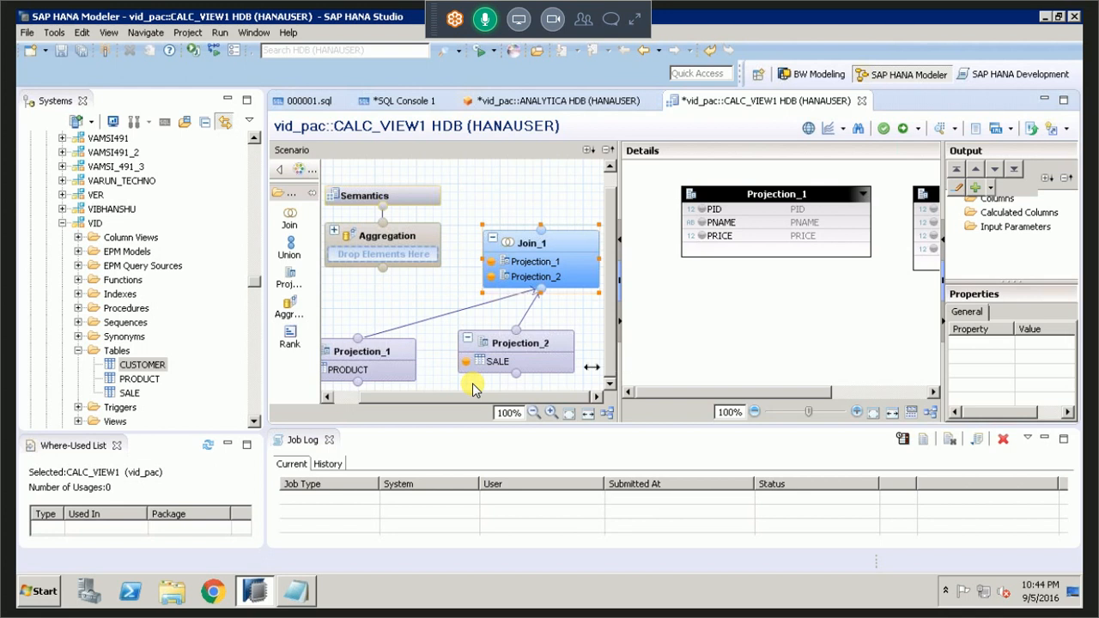
pyautogui.moveTo(619, 366); pyautogui.dragTo(593, 369)
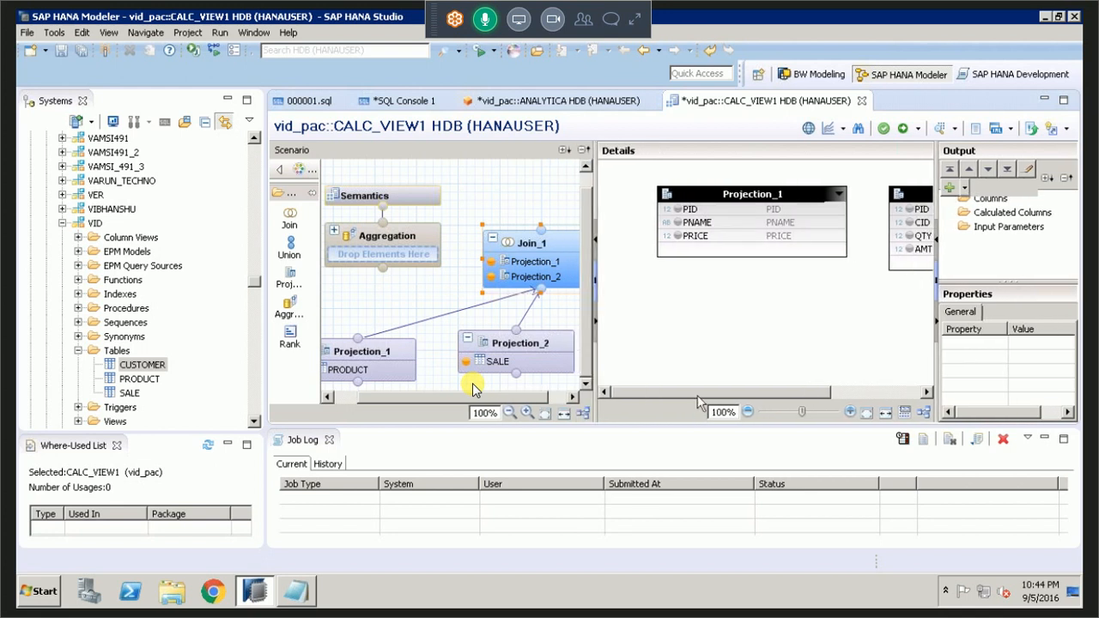
pyautogui.hscroll(2, 697, 395)
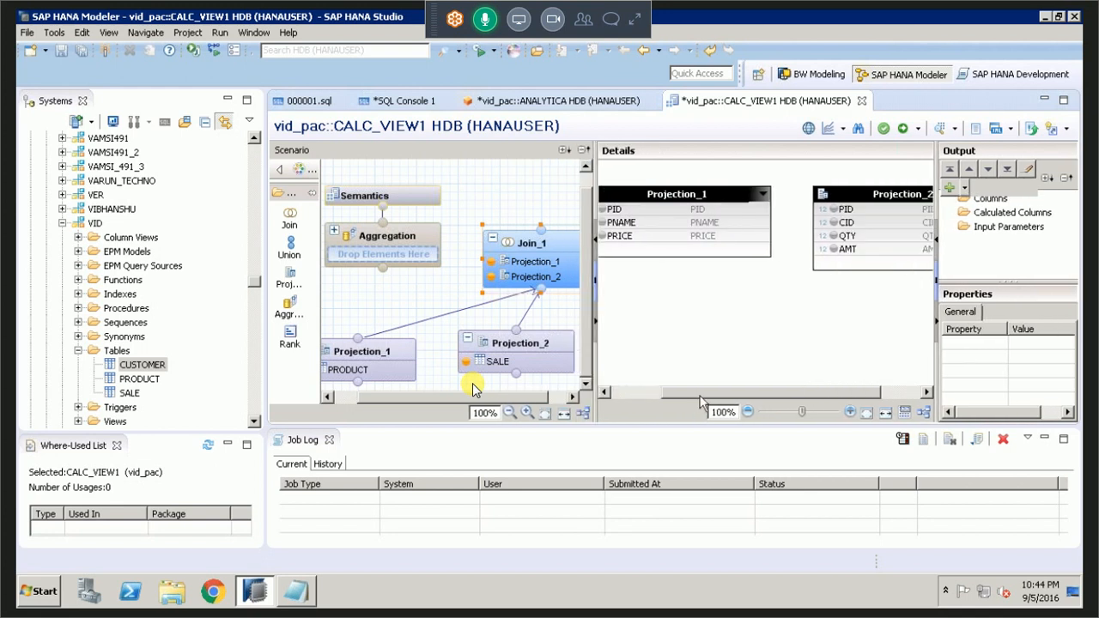
pyautogui.moveTo(700, 397); pyautogui.dragTo(693, 396)
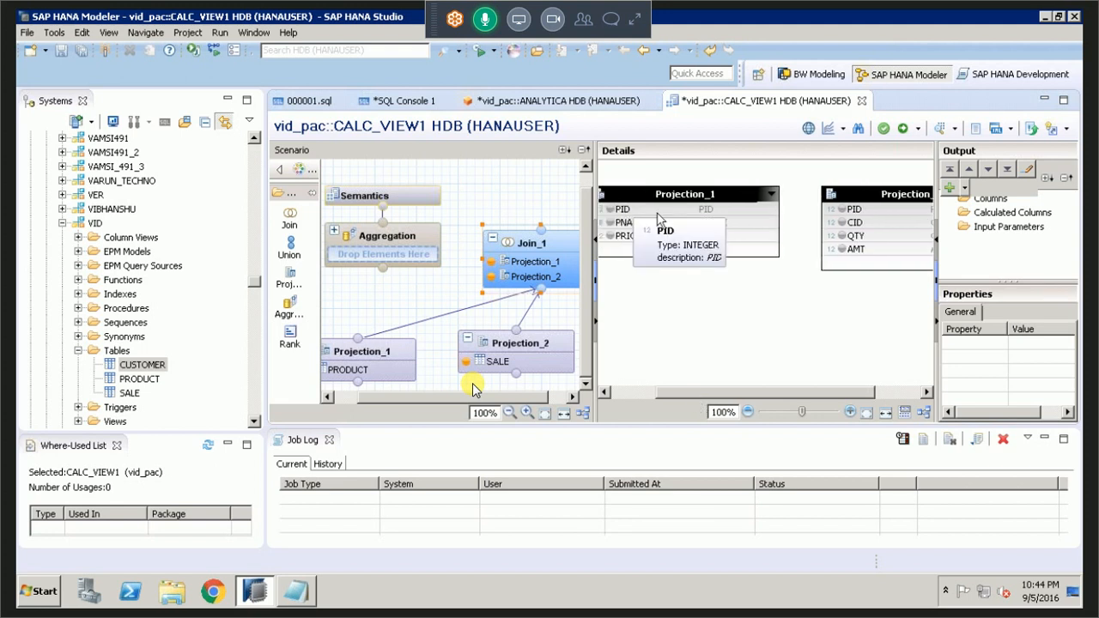
pyautogui.moveTo(658, 213); pyautogui.dragTo(850, 214)
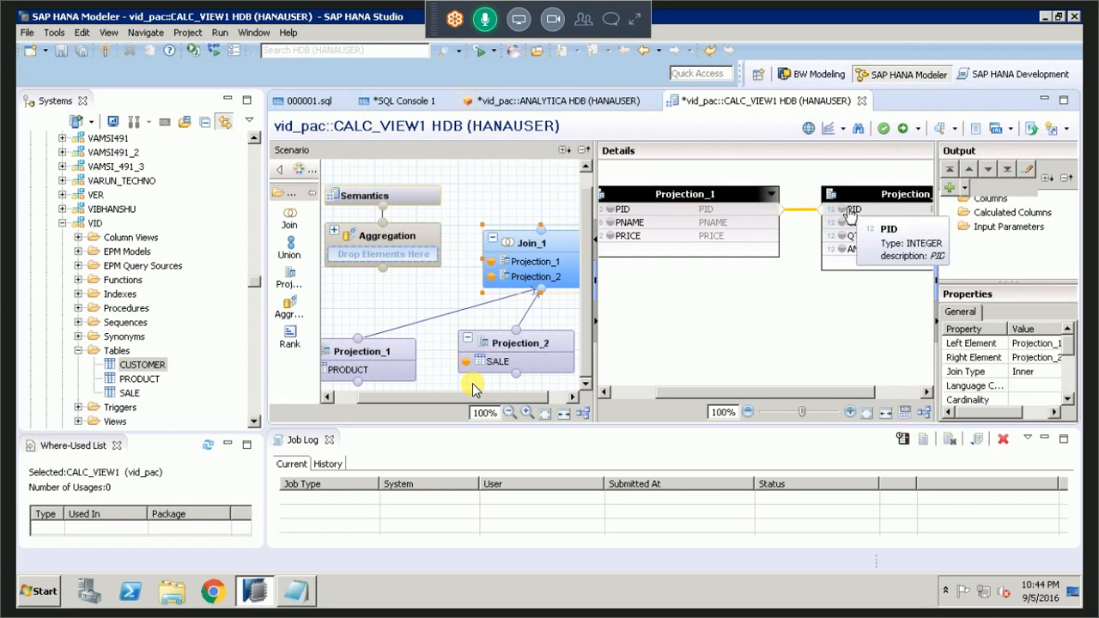
# Set the PID join's type to Right Outer and its cardinality to 1..n.
pyautogui.doubleClick(799, 217)
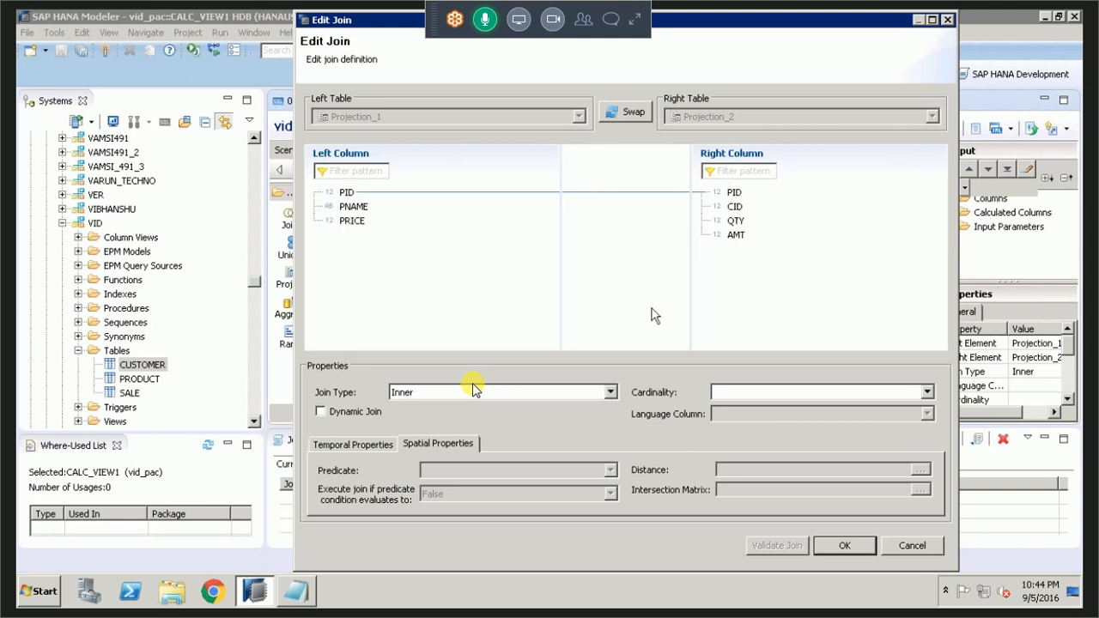
pyautogui.click(472, 392)
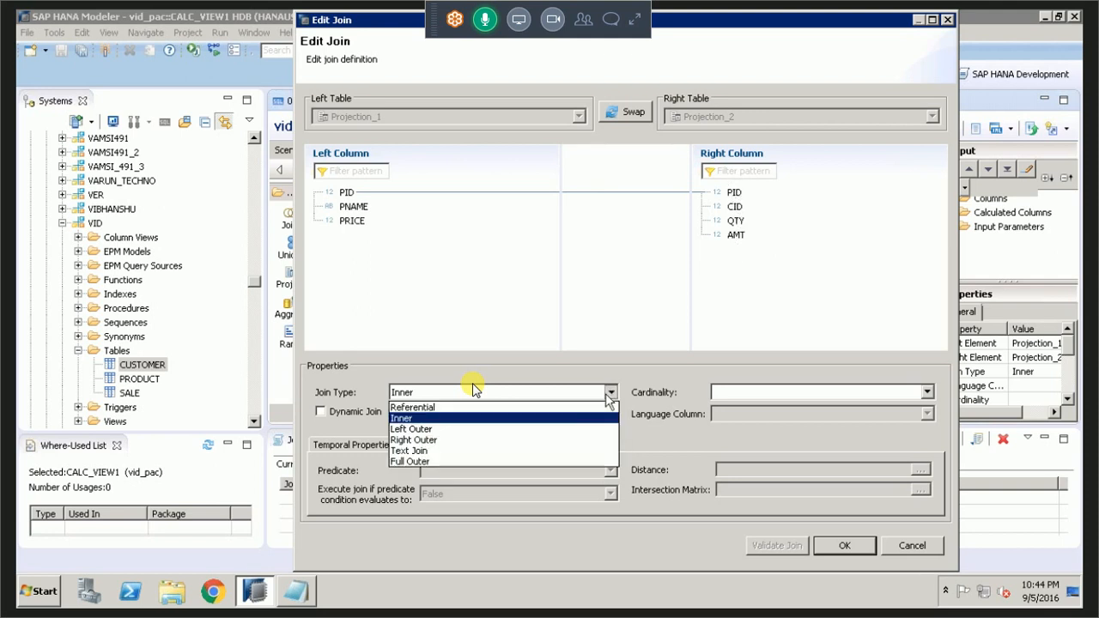
pyautogui.click(536, 442)
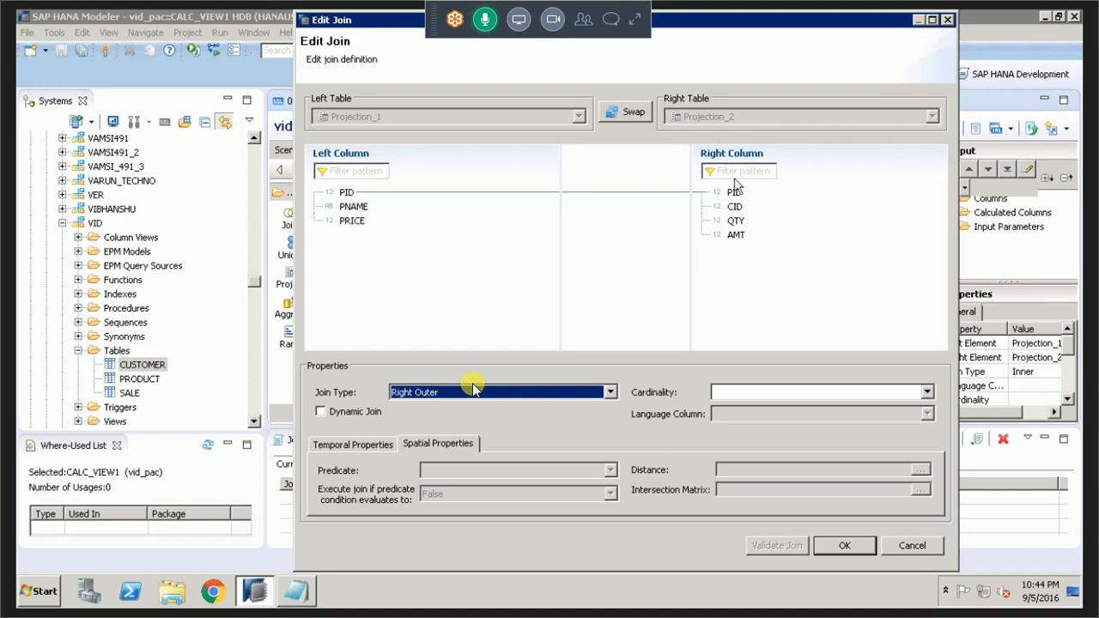
pyautogui.click(735, 396)
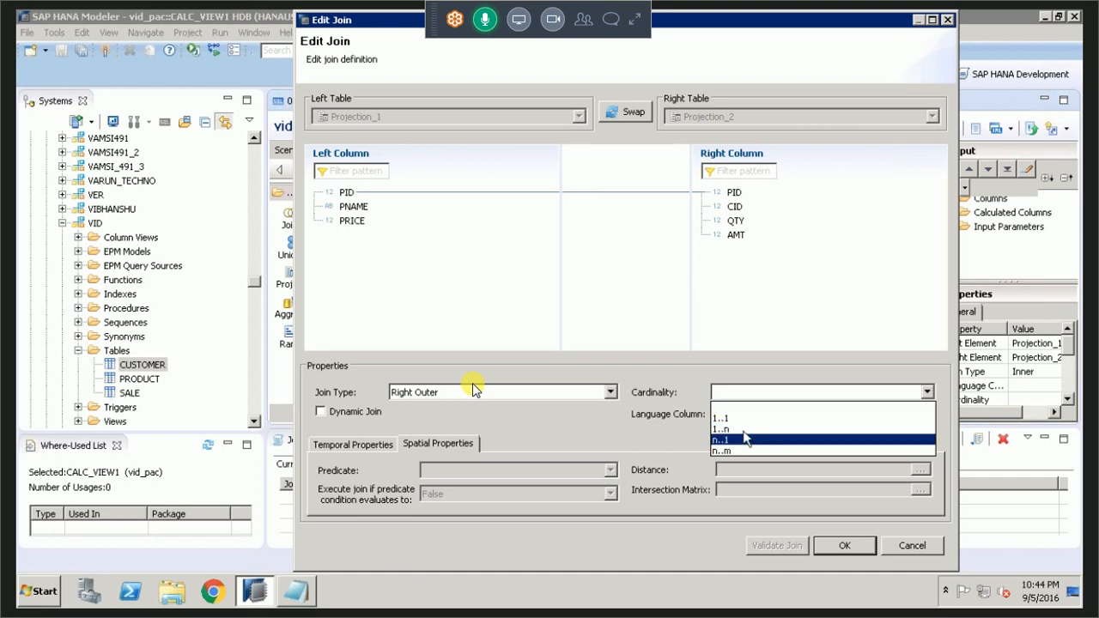
pyautogui.click(757, 428)
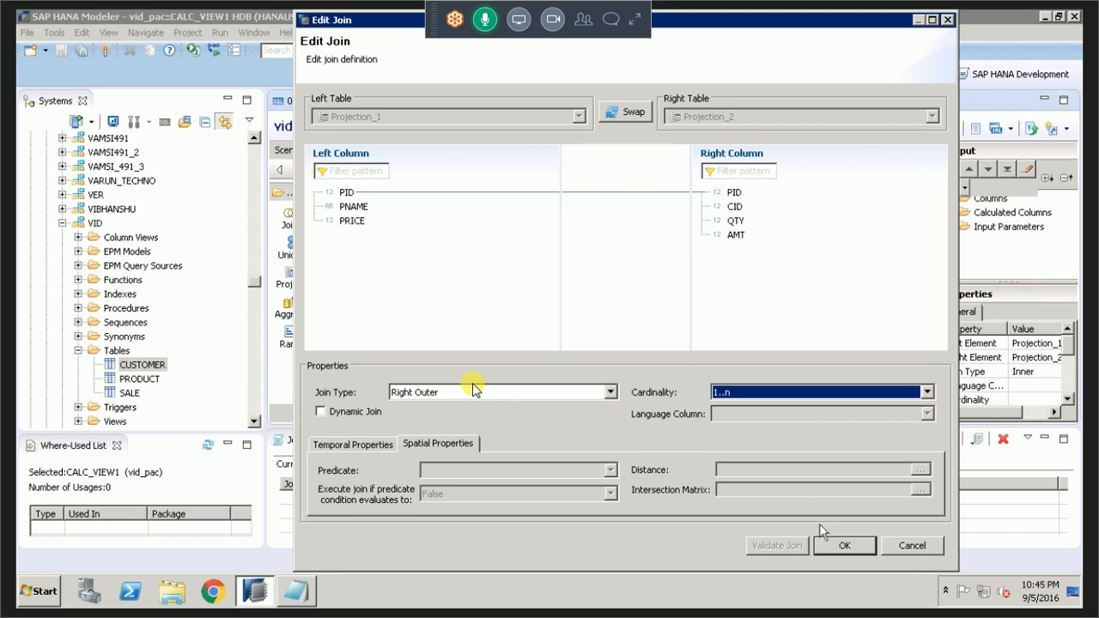
pyautogui.click(835, 548)
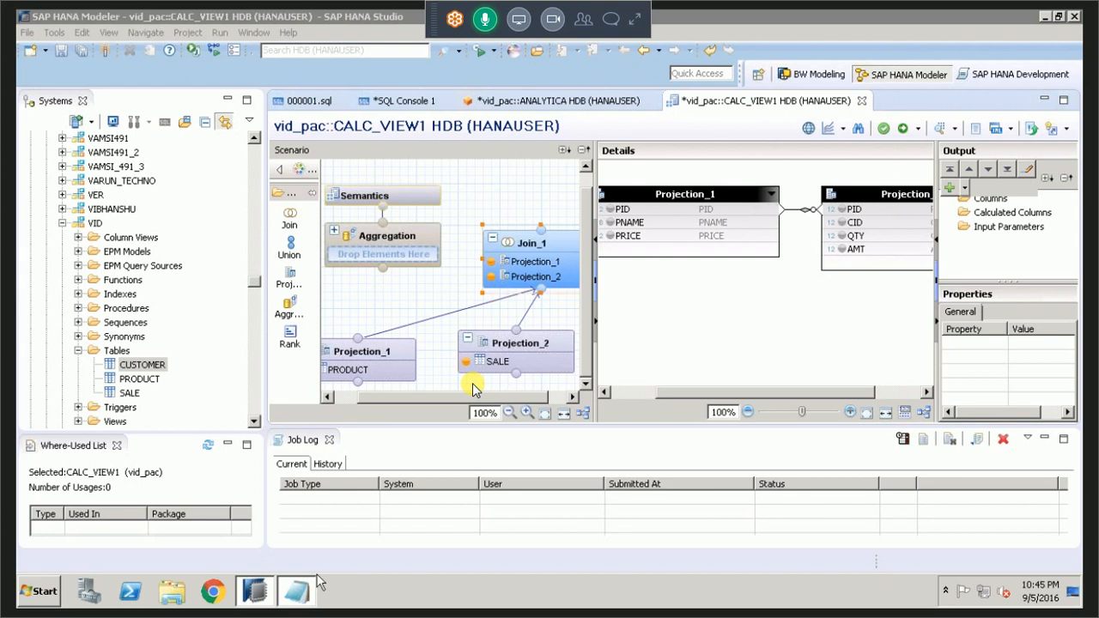
# Switch to Notepad and add the line "5. add join from left palette, link with projections" below the projection explanation.
pyautogui.click(310, 587)
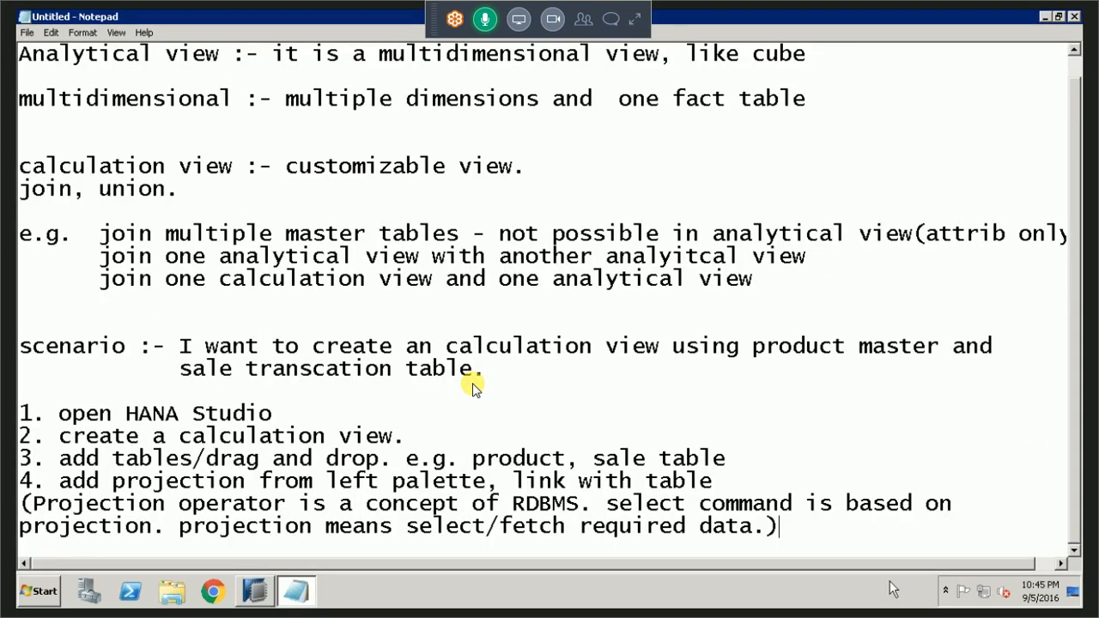
pyautogui.press('Return')
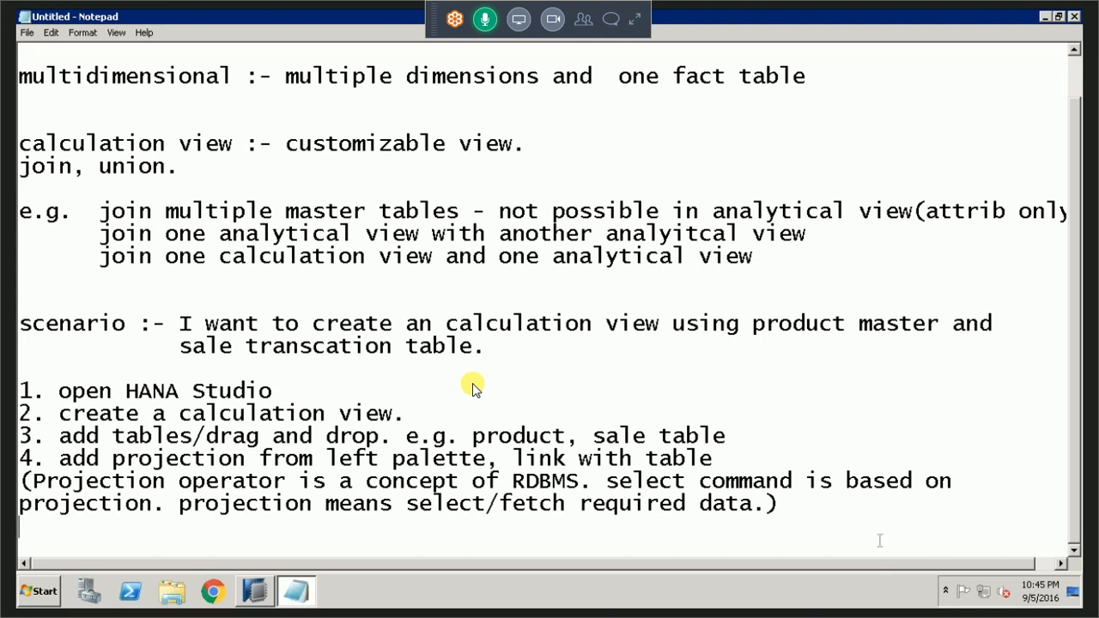
pyautogui.write('5. add join from left palette')
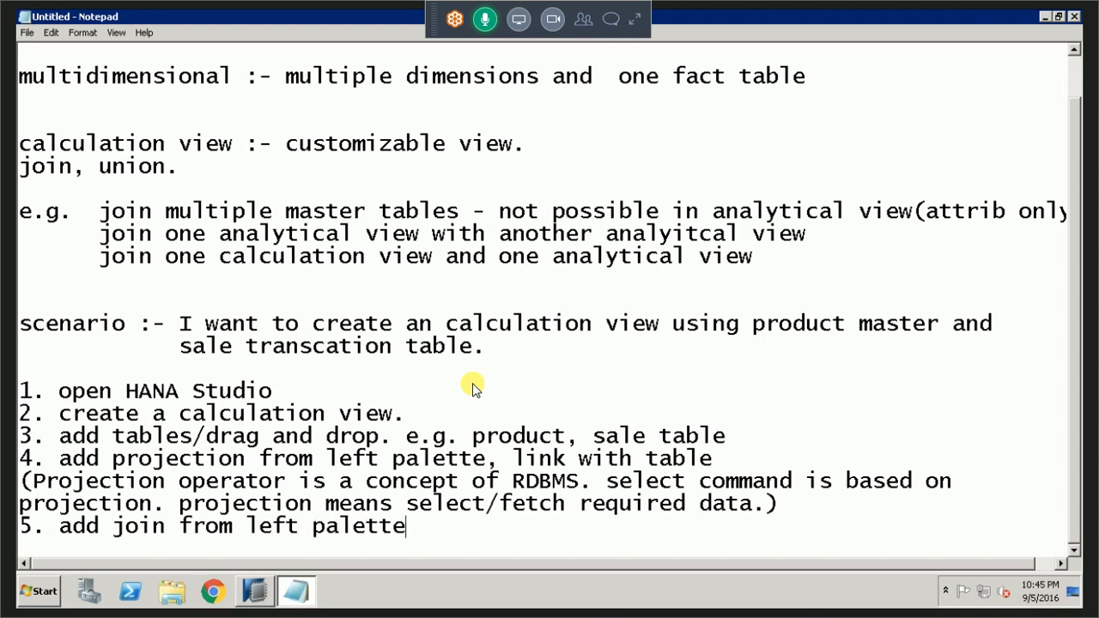
pyautogui.write(', link with p')
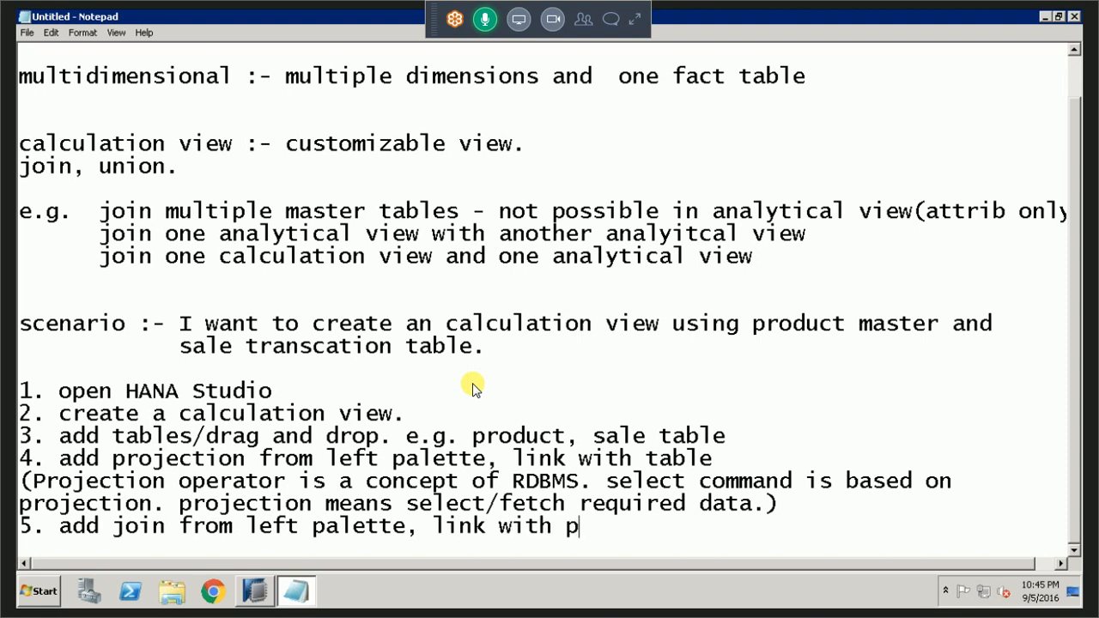
pyautogui.write('rojections')
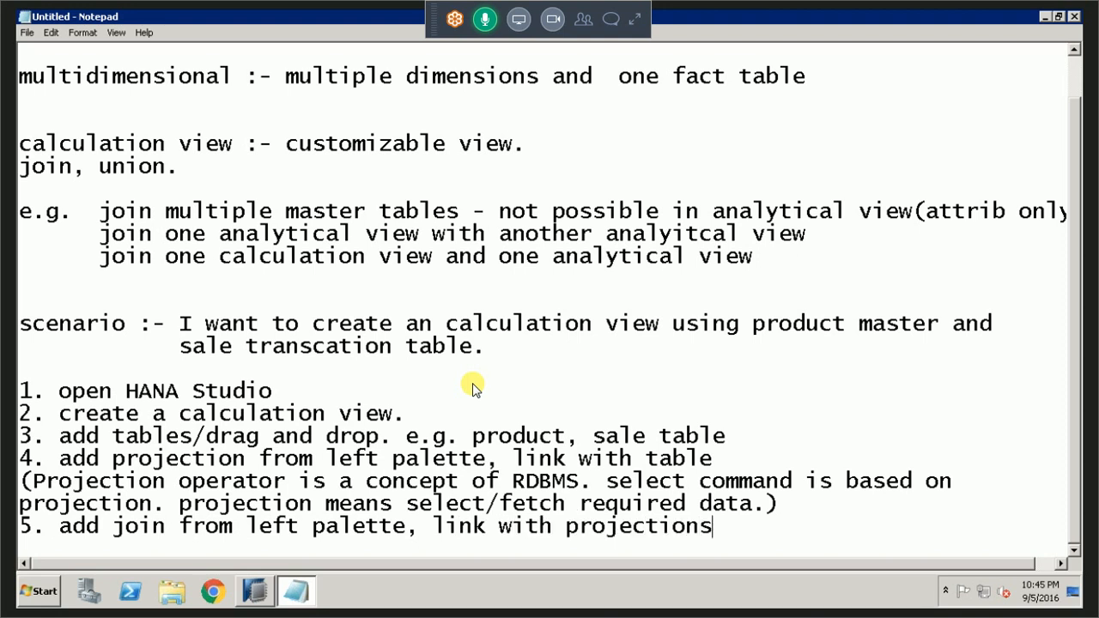
# Add the line "6. select join, and create link between PK & FK" to the notes.
pyautogui.press('Return')
pyautogui.write('6. ')
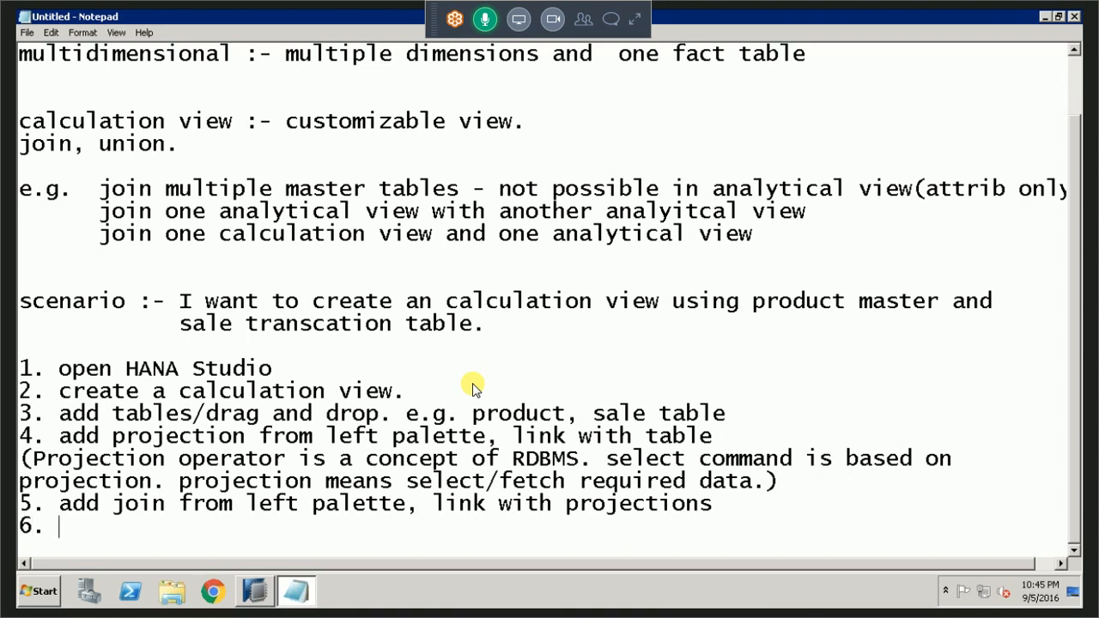
pyautogui.write('select join, and crea')
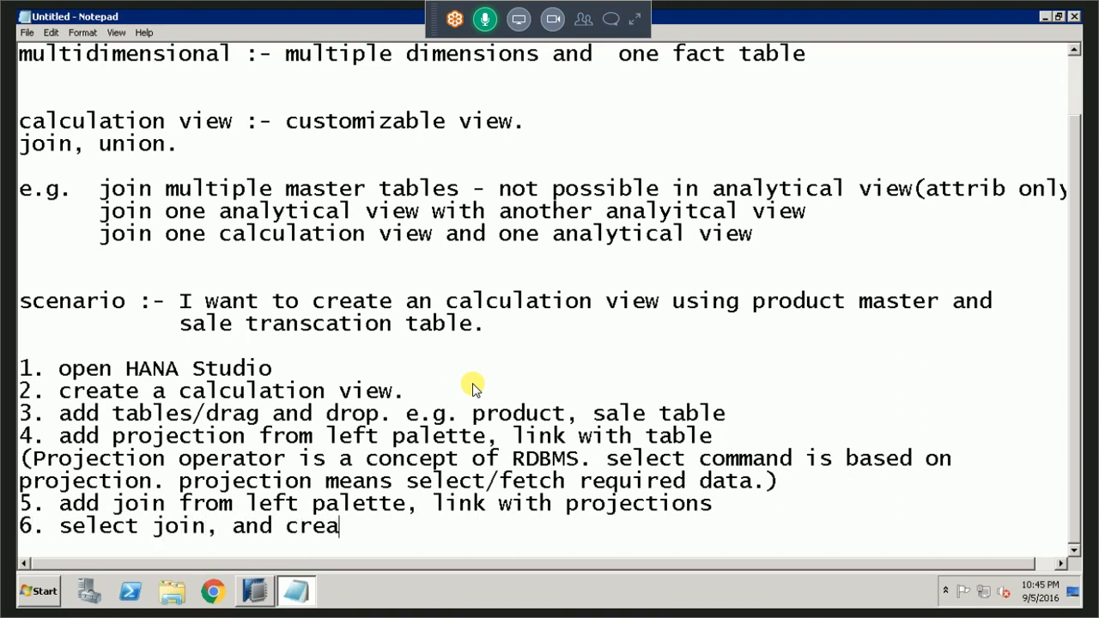
pyautogui.write('te link ')
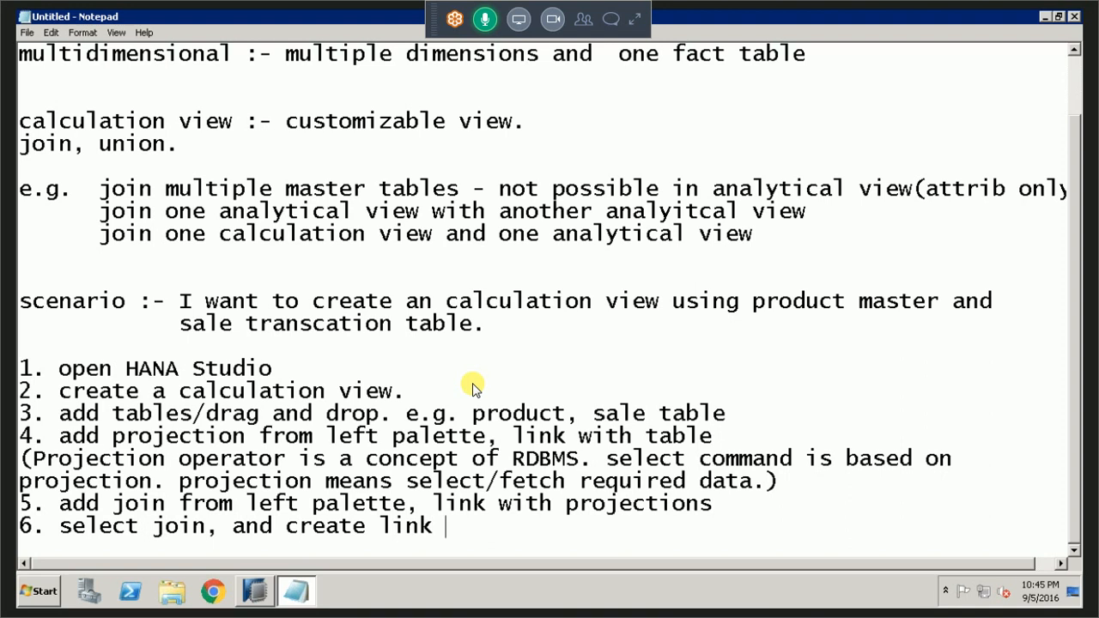
pyautogui.write('between O')
pyautogui.press('BackSpace')
pyautogui.write('PK')
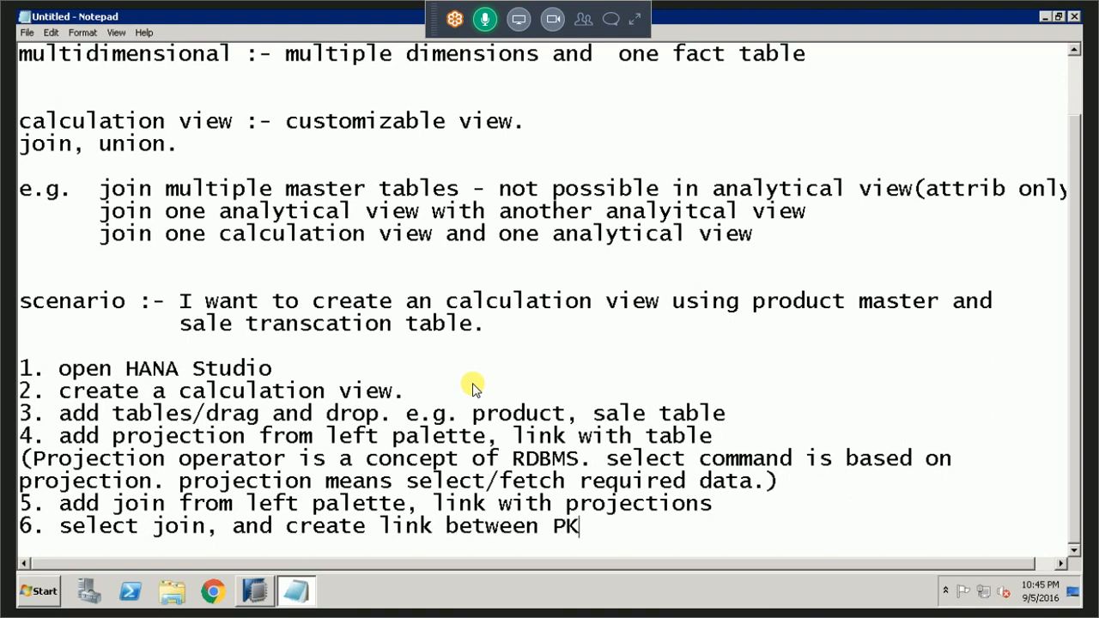
pyautogui.write(' & FK')
# Add the line "7. create link between join and aggrgation" at the end of the notes.
pyautogui.press('Return')
pyautogui.write('8.')
pyautogui.press('BackSpace')
pyautogui.press('BackSpace')
pyautogui.write('7. c')
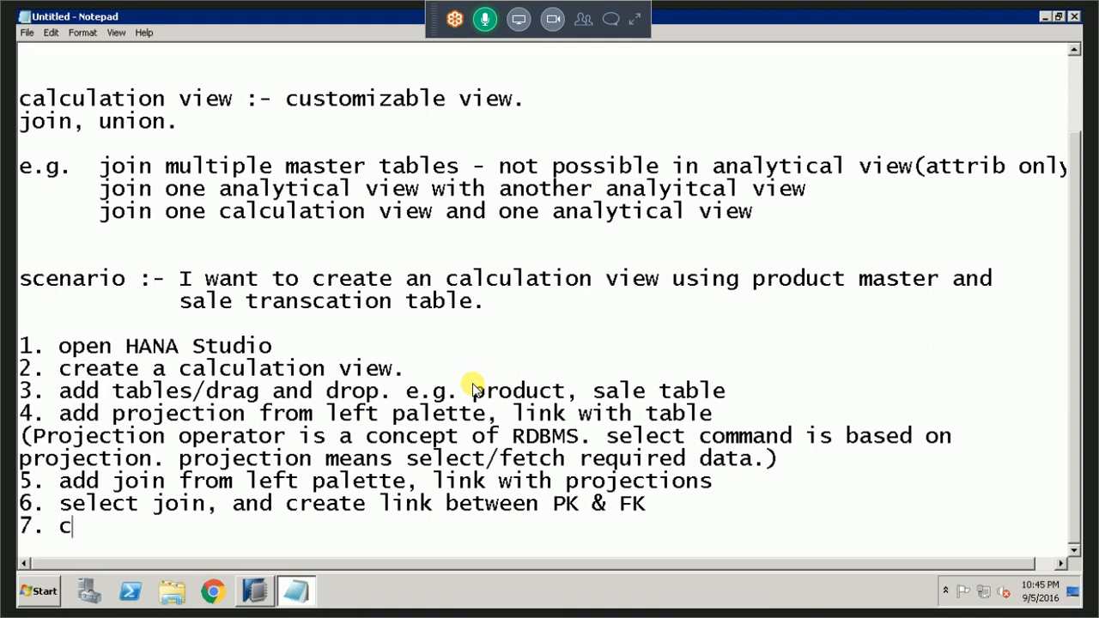
pyautogui.write('reate l')
pyautogui.write('ink b')
pyautogui.press('BackSpace')
pyautogui.write('nk bwe')
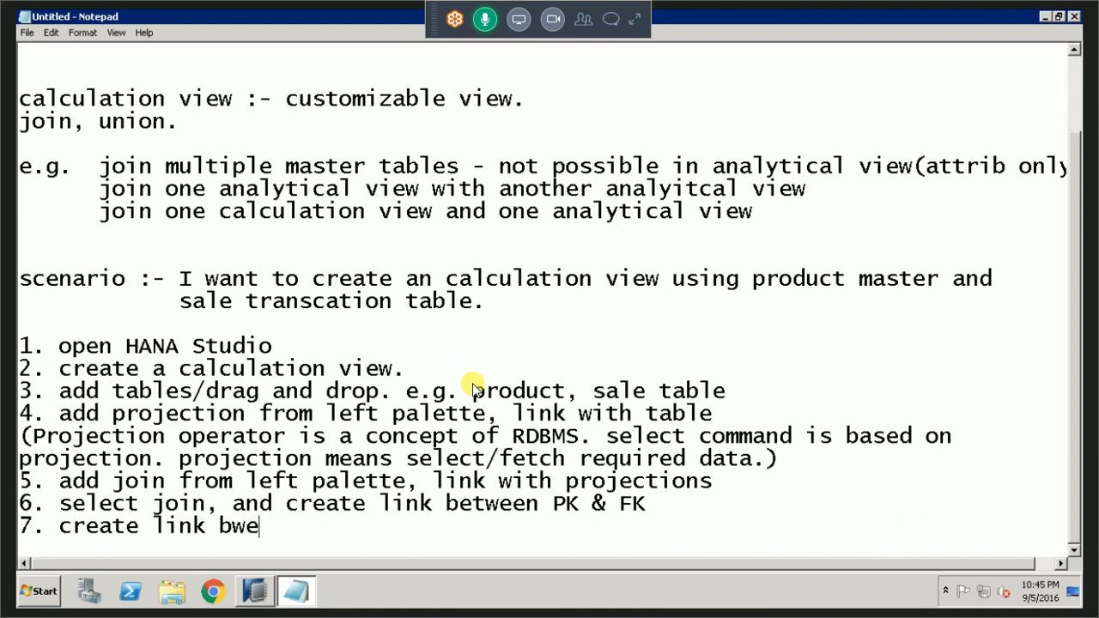
pyautogui.press('BackSpace')
pyautogui.press('BackSpace')
pyautogui.write('etween join and ')
pyautogui.write('pr')
pyautogui.press('BackSpace')
pyautogui.press('BackSpace')
pyautogui.write('aggrgatio')
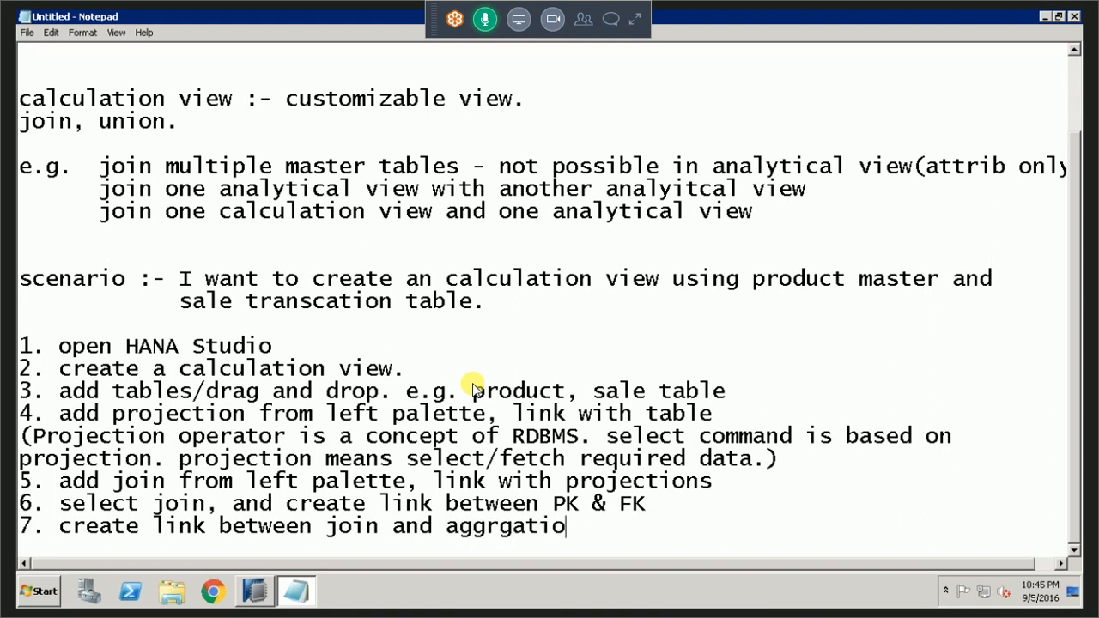
pyautogui.write('n')
# Append ". add to output" to the end of note line 6.
pyautogui.press('Up')
pyautogui.press('End')
pyautogui.write('. add ')
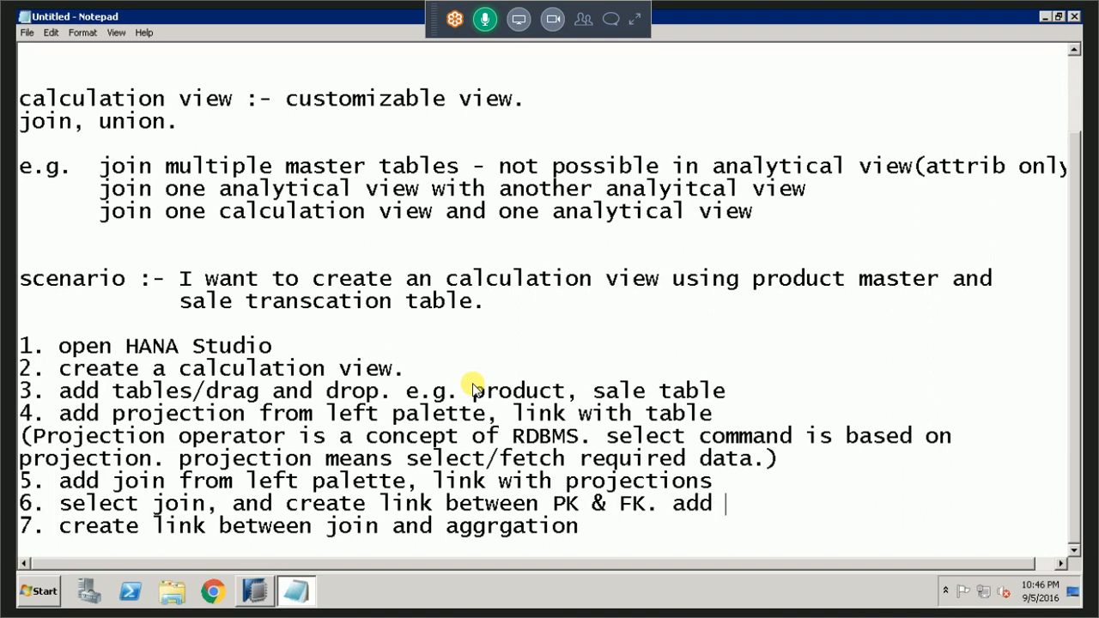
pyautogui.write('to output')
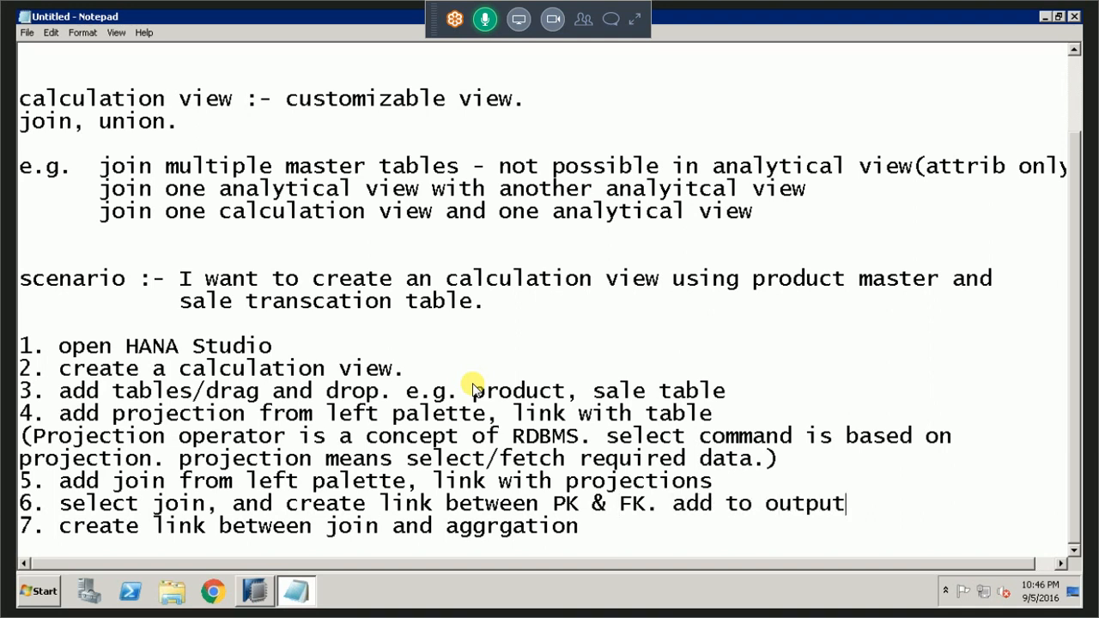
# Save the notes to the Desktop as a text file named with "class", the attendee's name and 27092017.
pyautogui.hotkey('alt', 'Tab')
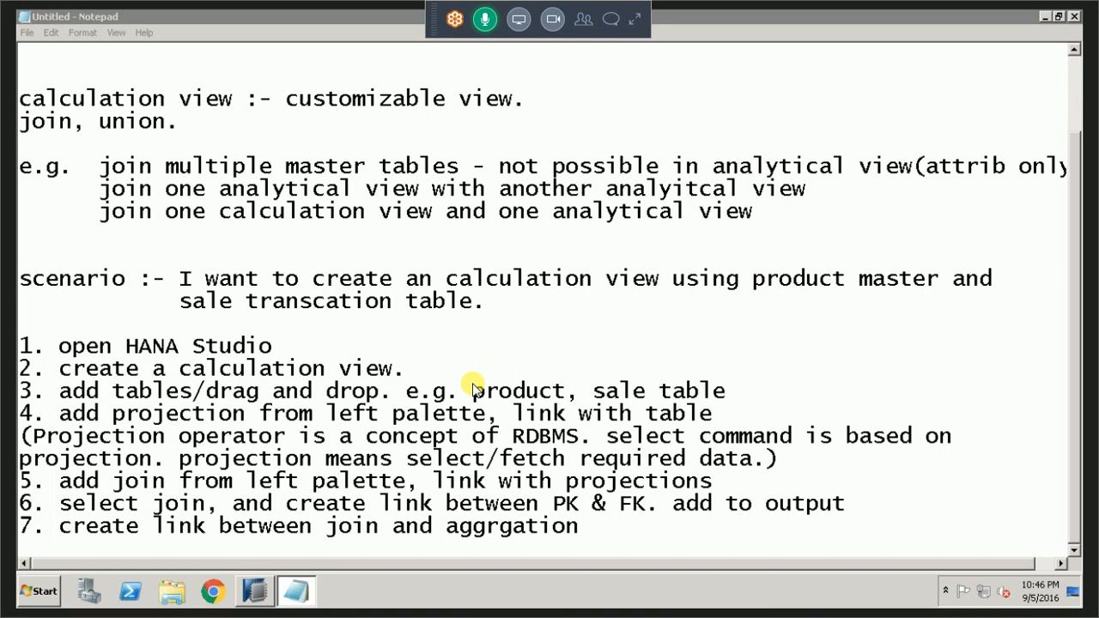
pyautogui.hotkey('ctrl', 's')
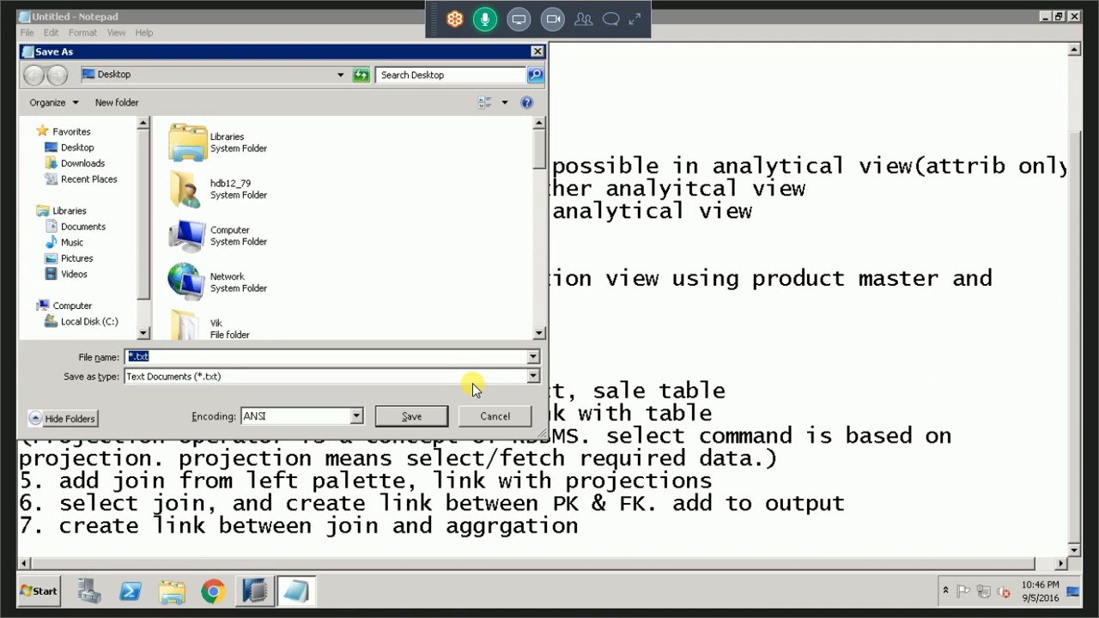
pyautogui.write('class vikarm 27092017')
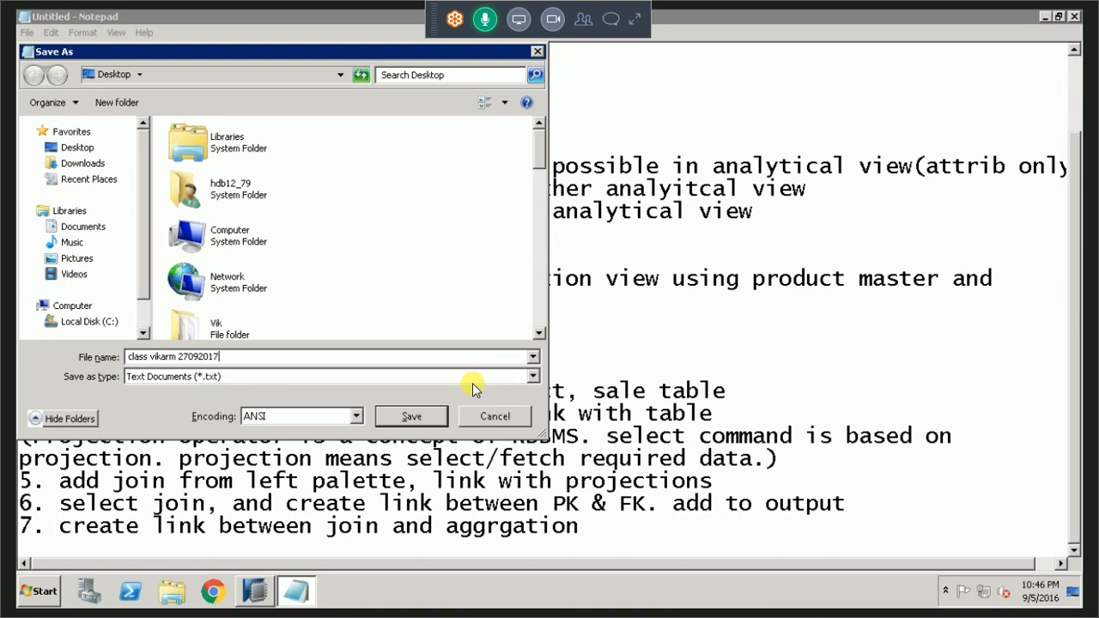
pyautogui.press('Return')
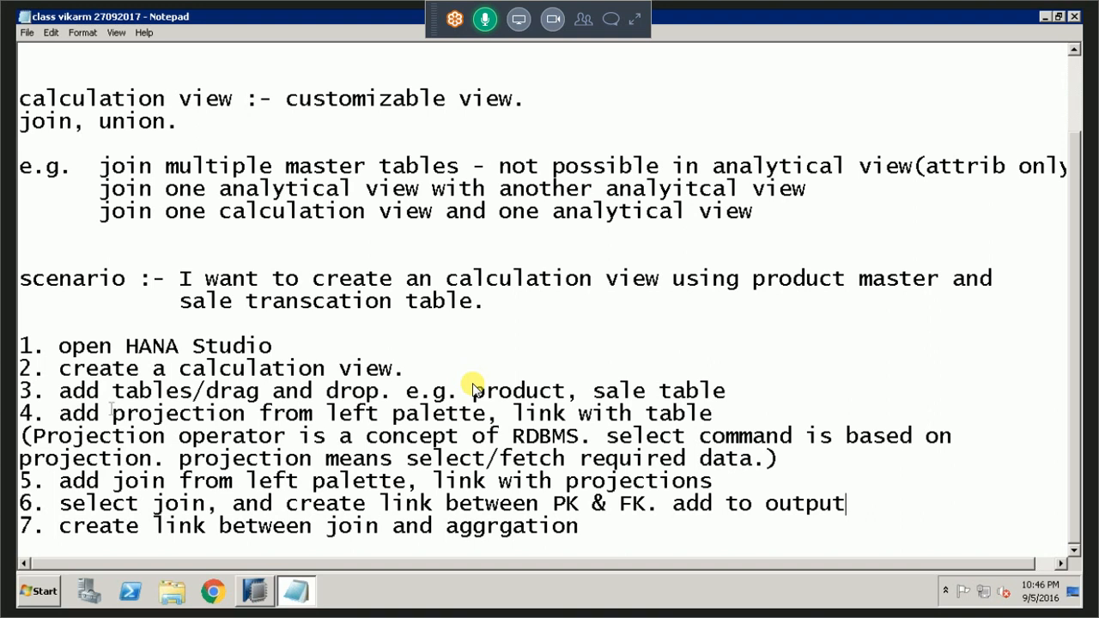
# Switch to SAP HANA Studio and add PNAME and PRICE from Projection_1 to the output of Join_1.
pyautogui.click(257, 565)
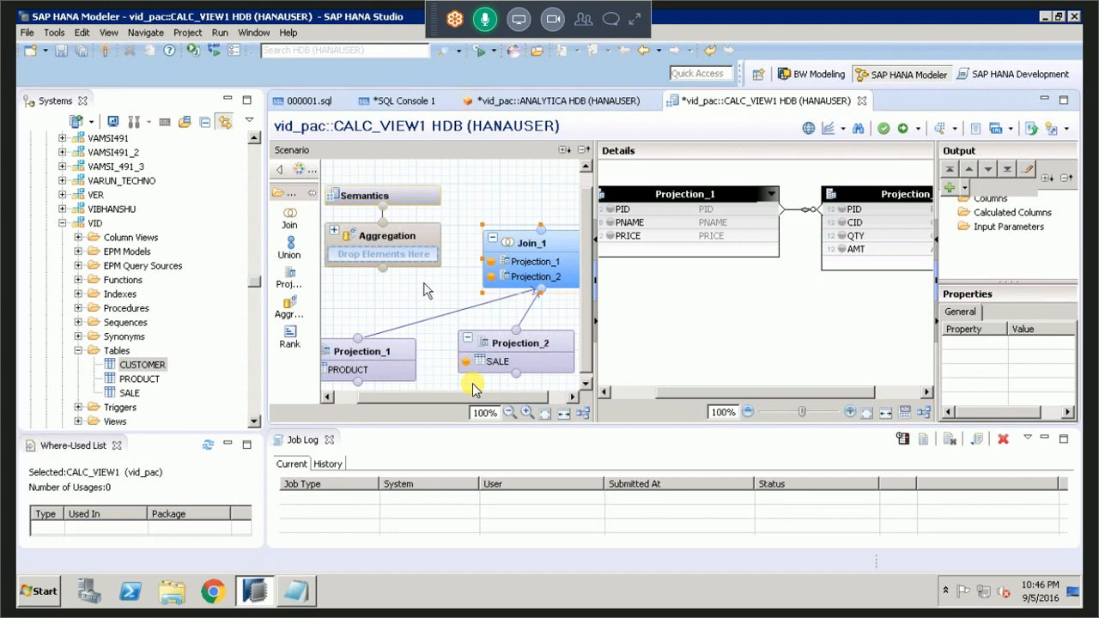
pyautogui.click(612, 225)
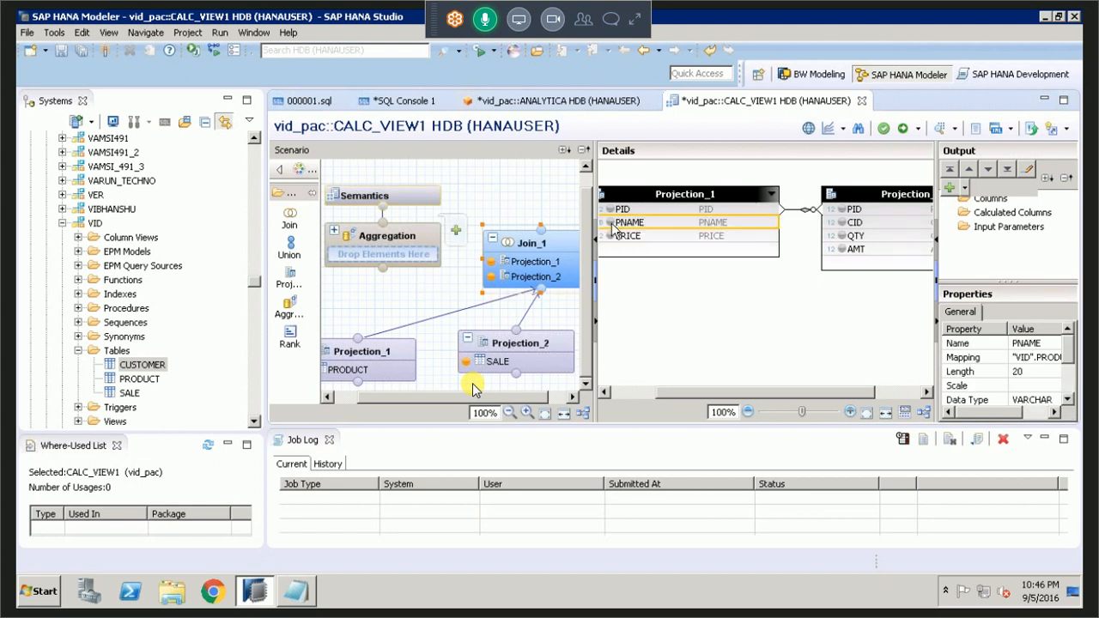
pyautogui.rightClick(613, 224)
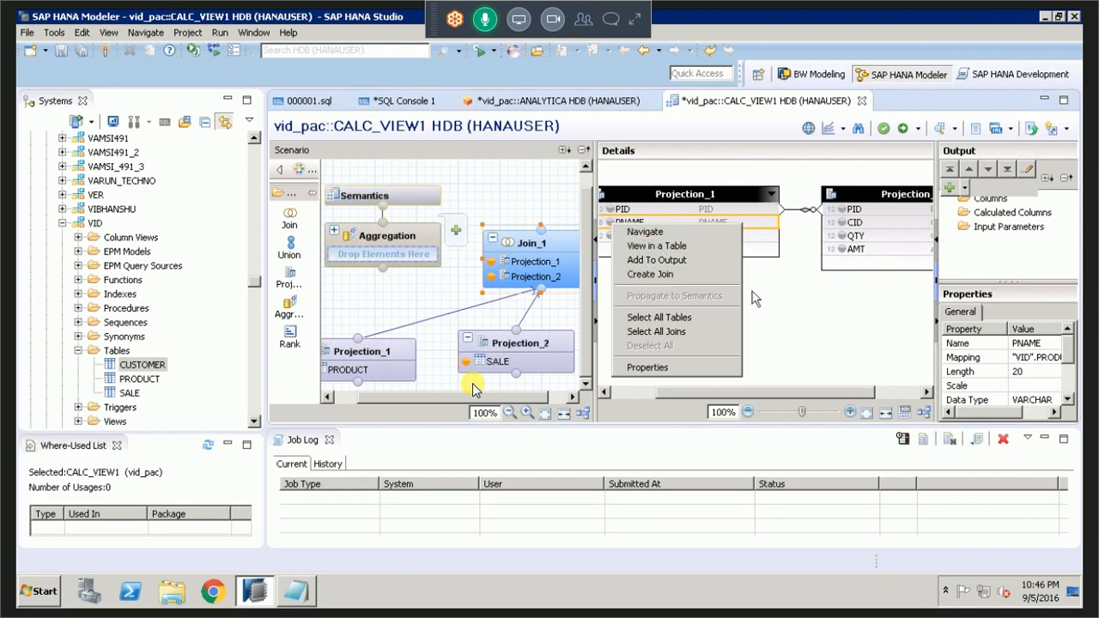
pyautogui.click(648, 274)
pyautogui.rightClick(621, 228)
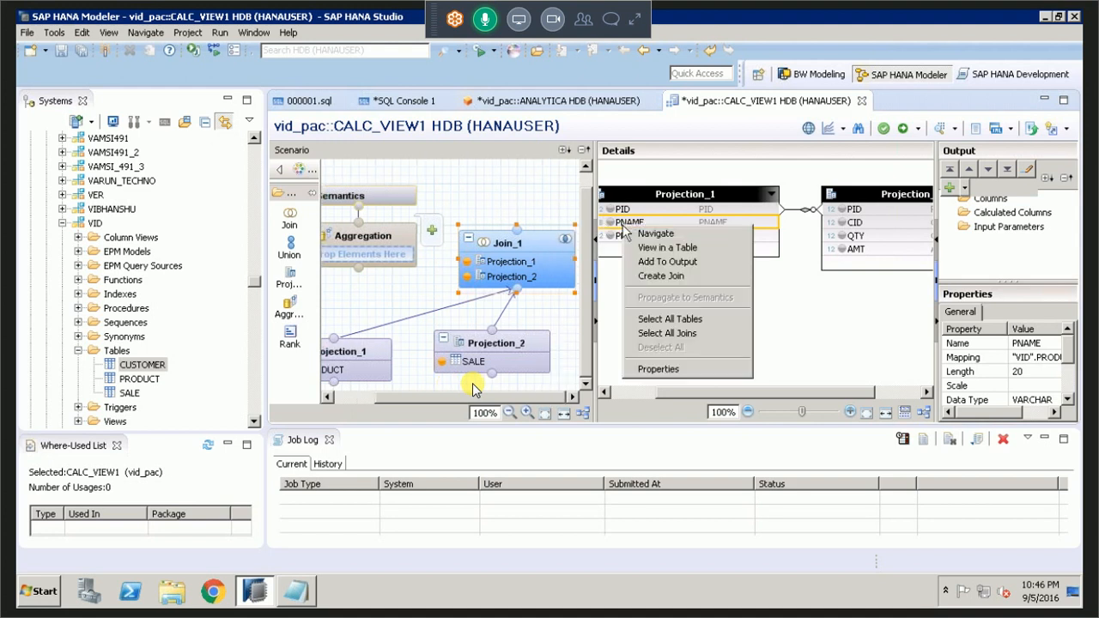
pyautogui.click(612, 264)
pyautogui.rightClick(609, 230)
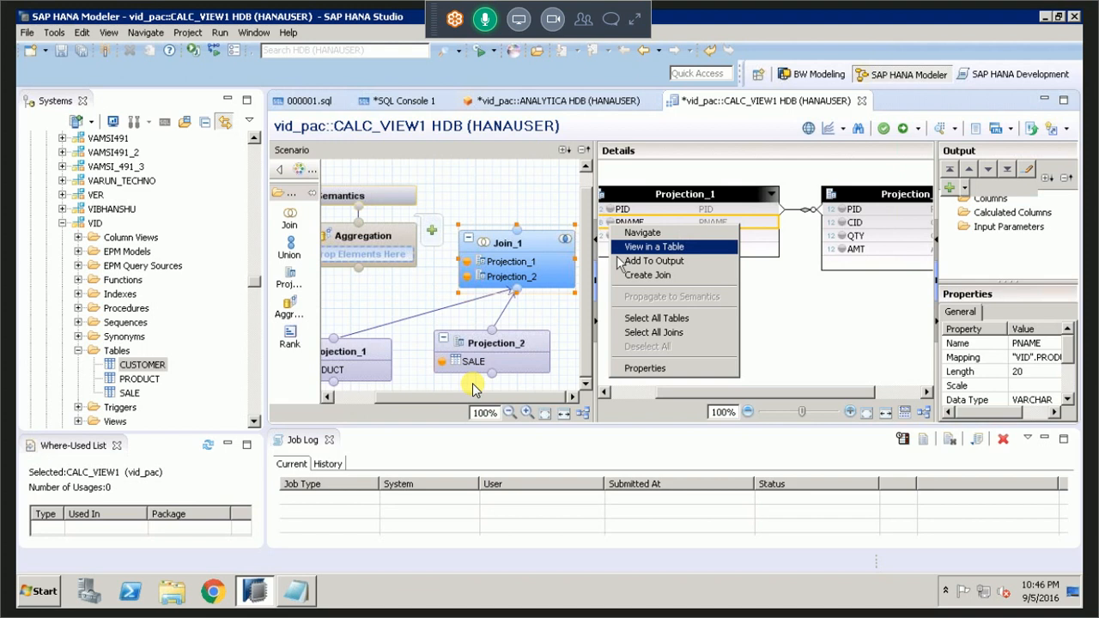
pyautogui.click(624, 259)
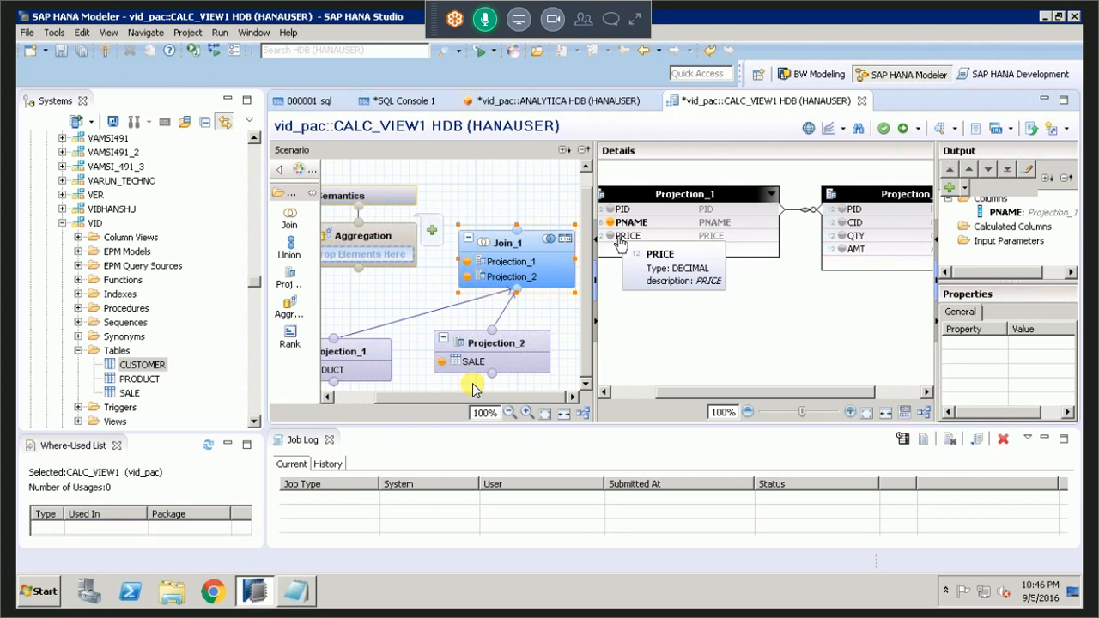
pyautogui.click(613, 236)
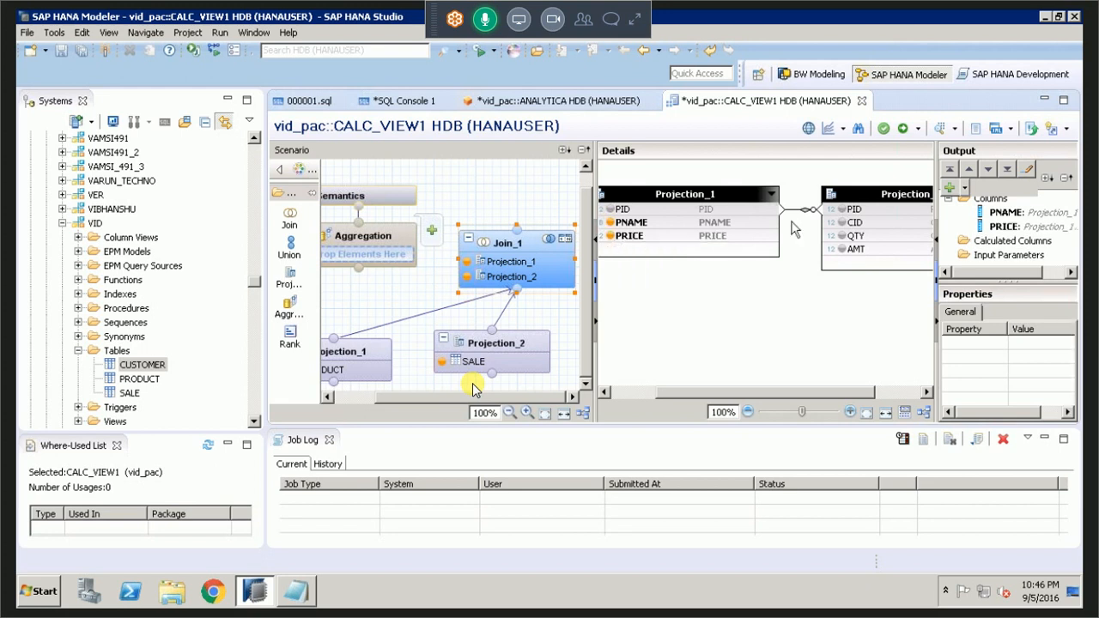
# Add PID, QTY and AMT from Projection_2 to the output of Join_1.
pyautogui.click(837, 210)
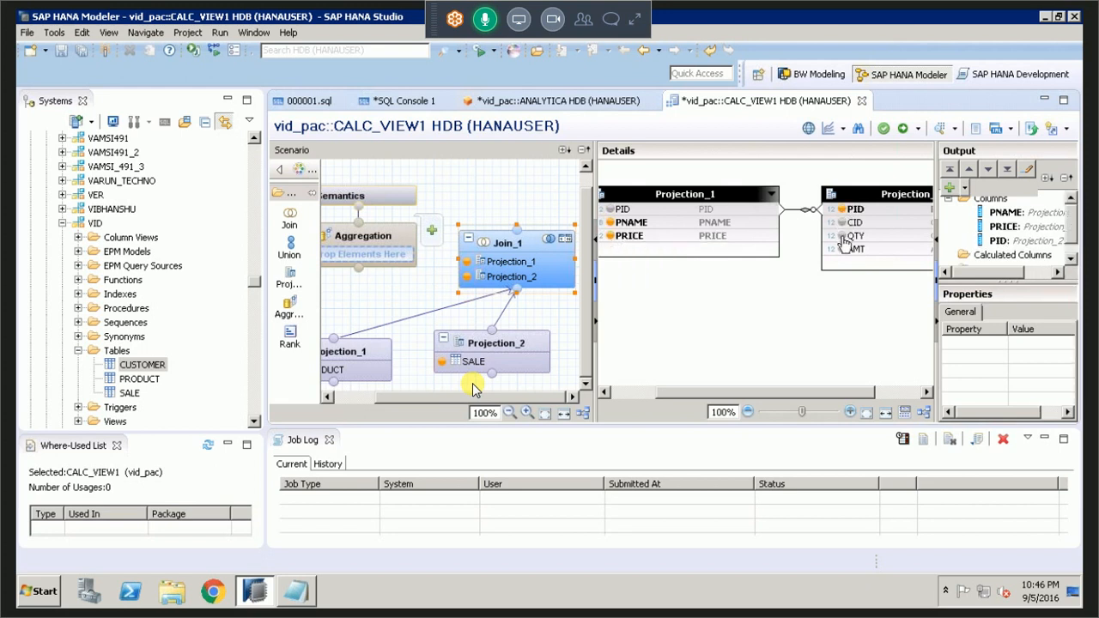
pyautogui.click(842, 237)
pyautogui.click(841, 251)
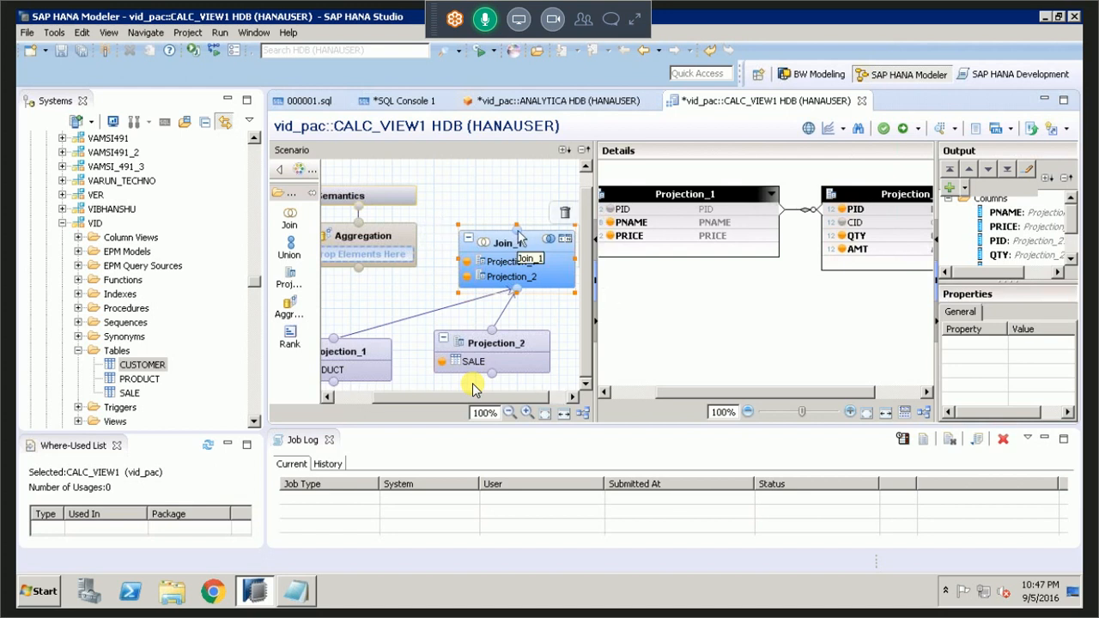
# Try including Projection_1's PID in the Join_1 output, and remove that column again.
pyautogui.moveTo(979, 226); pyautogui.dragTo(859, 217)
pyautogui.moveTo(672, 228)
pyautogui.moveTo(607, 213)
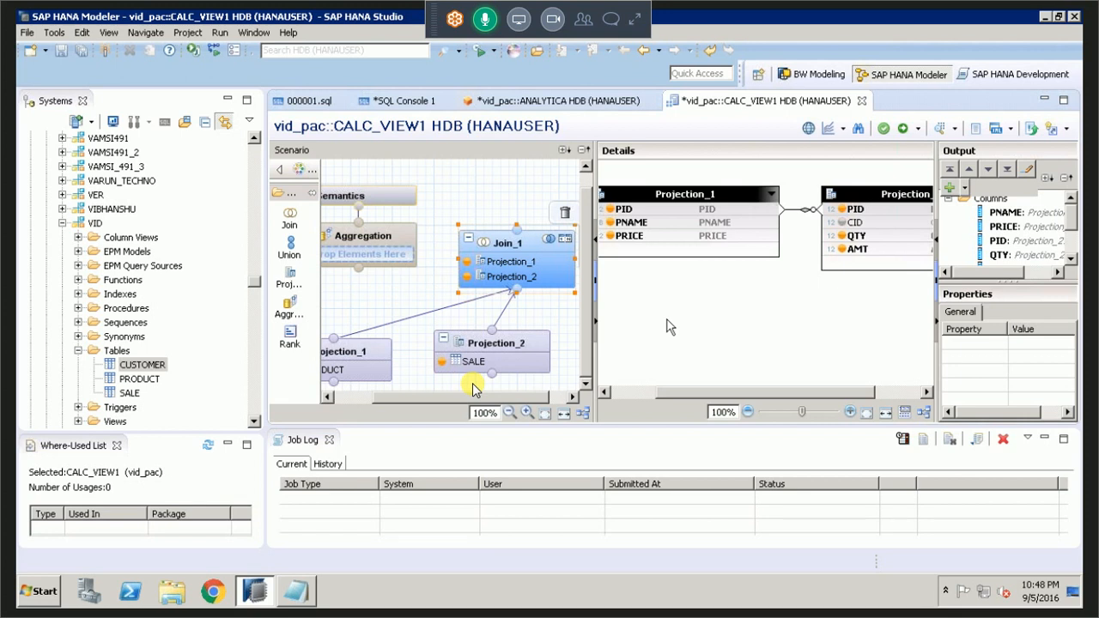
pyautogui.click(611, 213)
pyautogui.press('Delete')
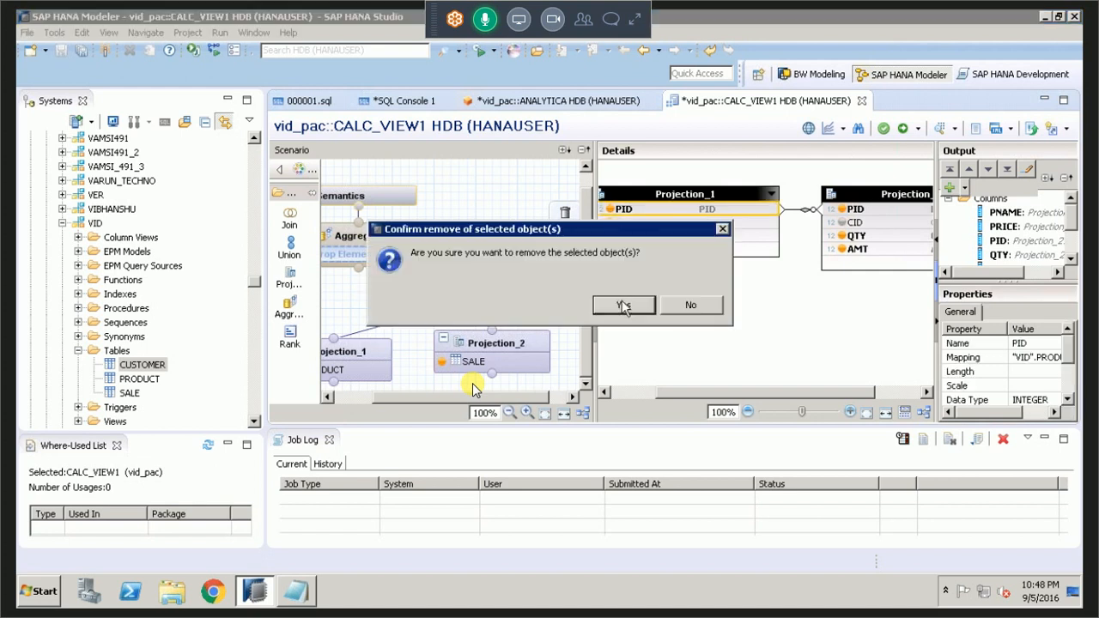
pyautogui.click(624, 306)
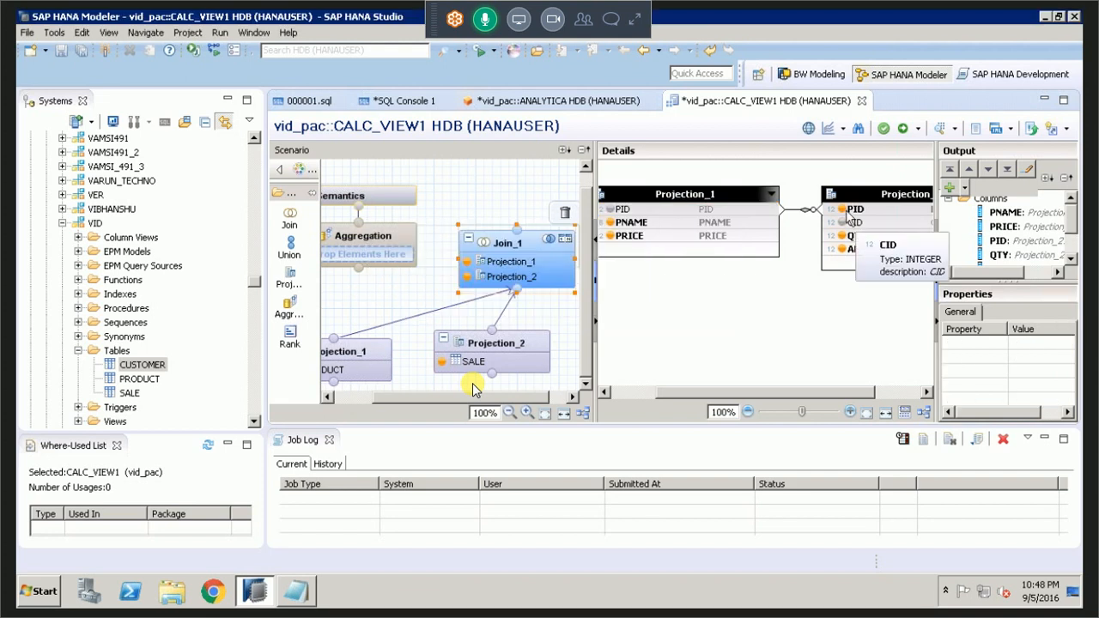
# Link Join_1 to the Aggregation node as its input.
pyautogui.click(518, 239)
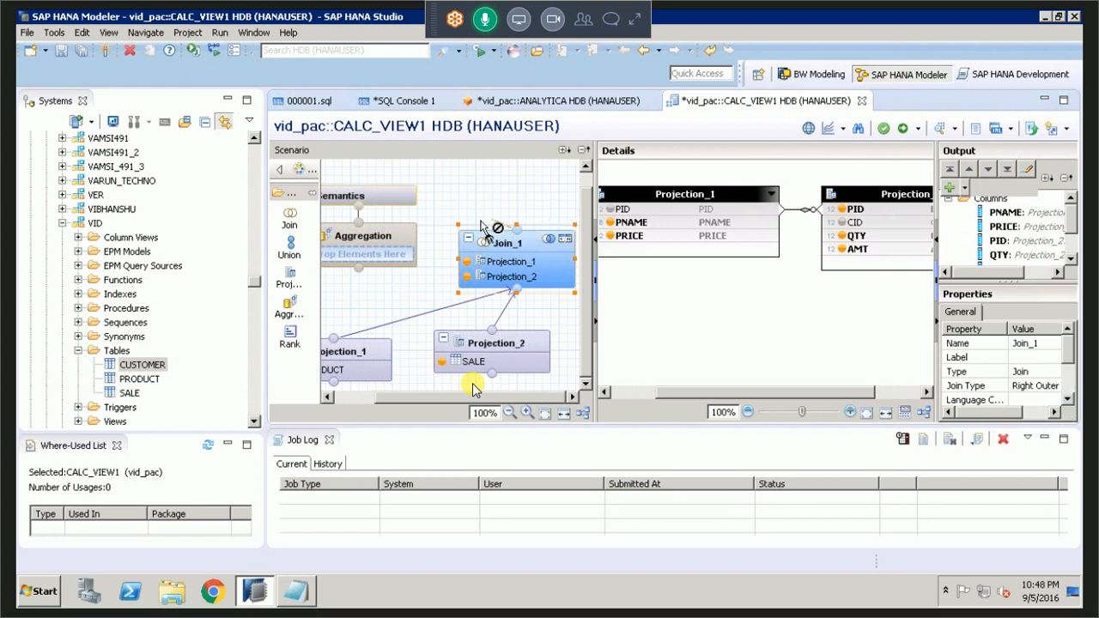
pyautogui.moveTo(482, 225); pyautogui.dragTo(382, 279)
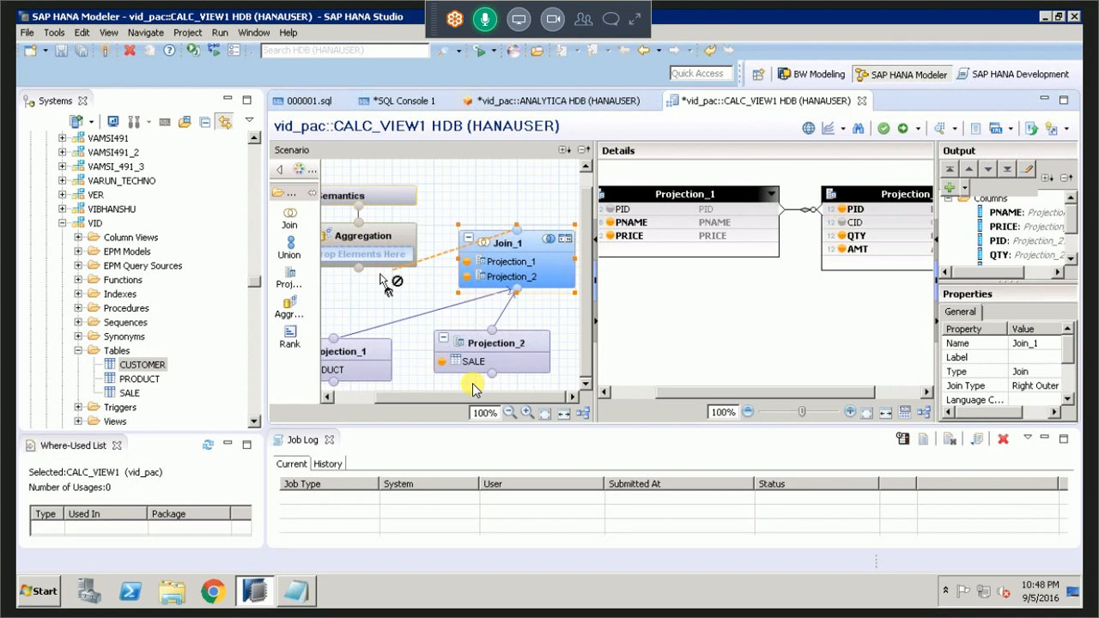
pyautogui.moveTo(383, 279); pyautogui.dragTo(362, 271)
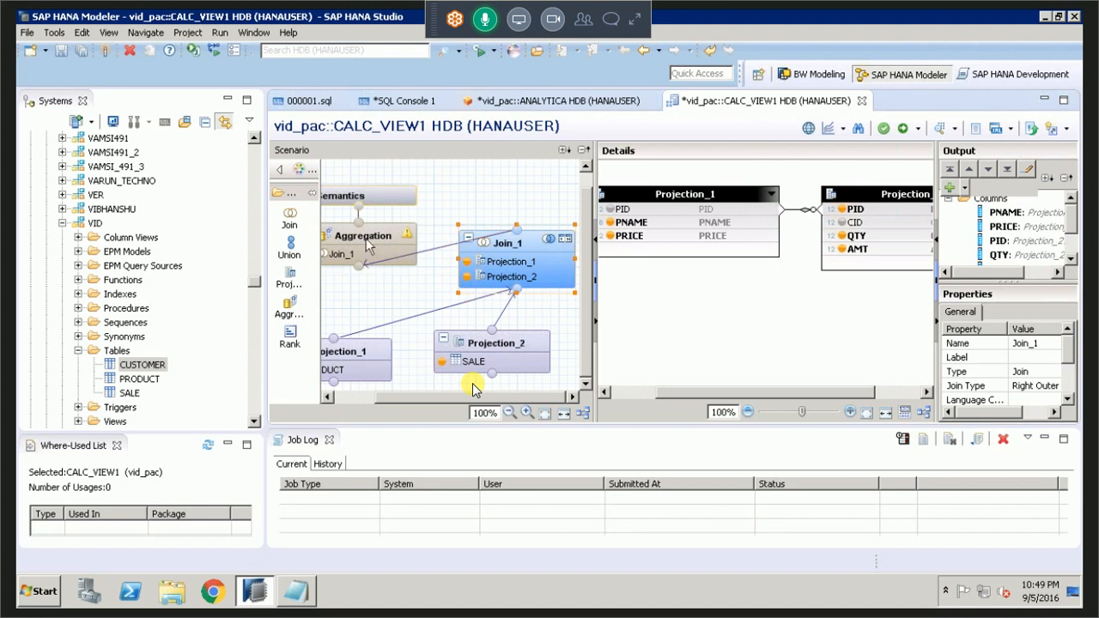
# In the Aggregation node, add PNAME and PID to the output and PRICE as an aggregated column.
pyautogui.click(370, 242)
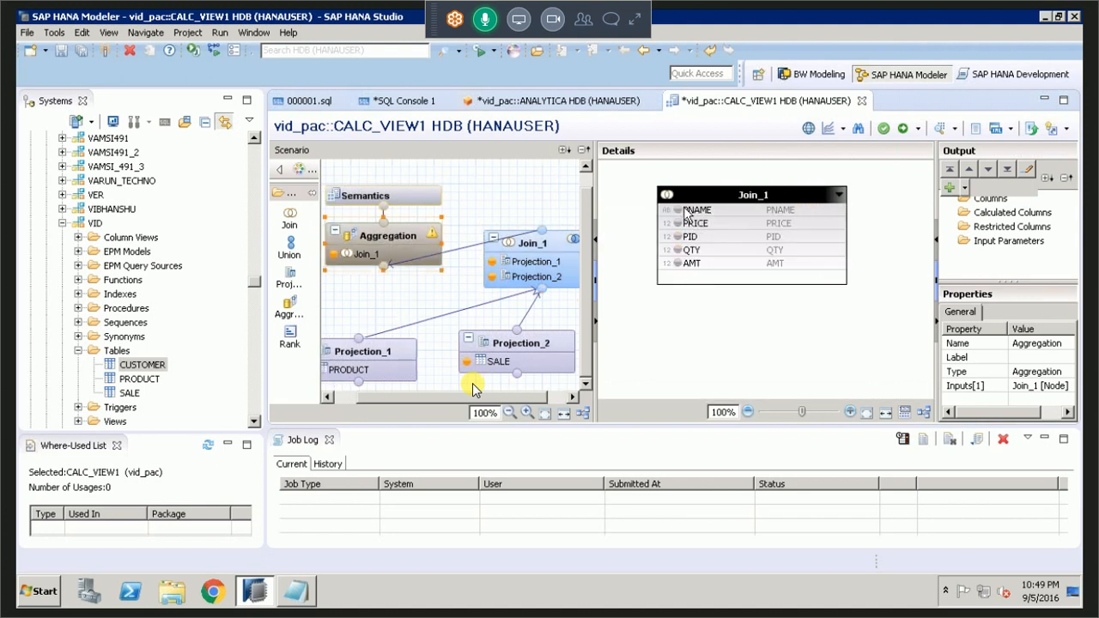
pyautogui.rightClick(686, 212)
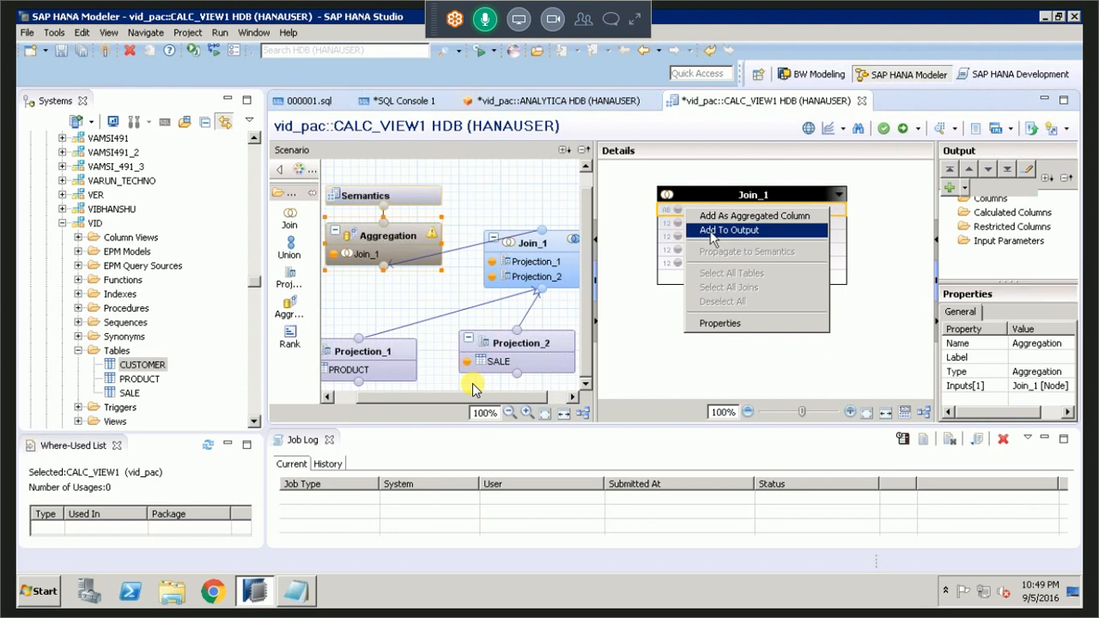
pyautogui.click(710, 231)
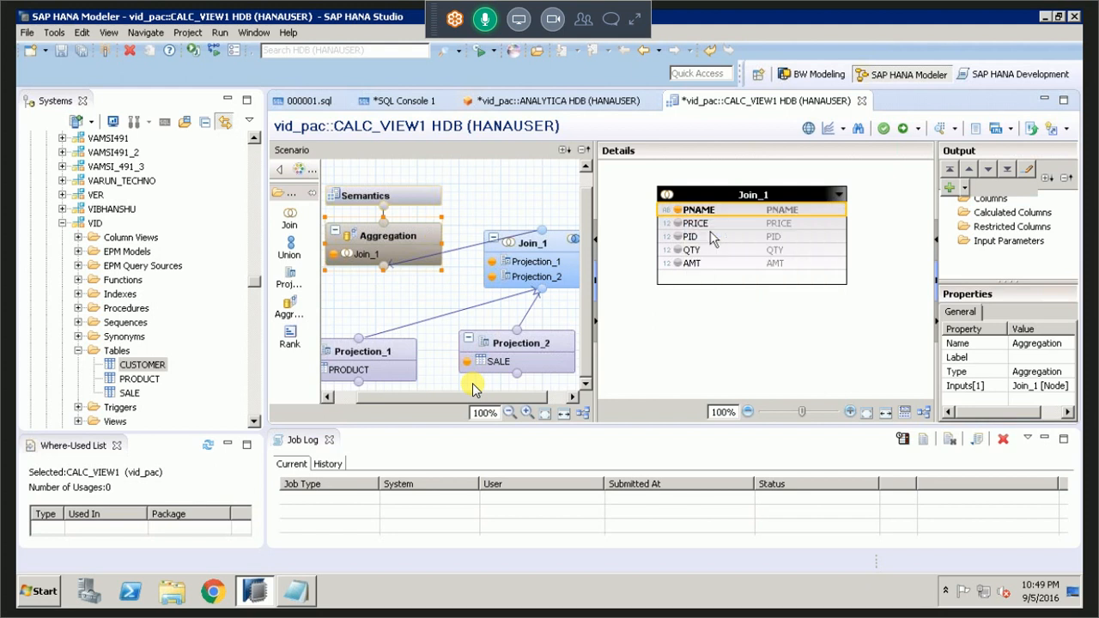
pyautogui.rightClick(691, 224)
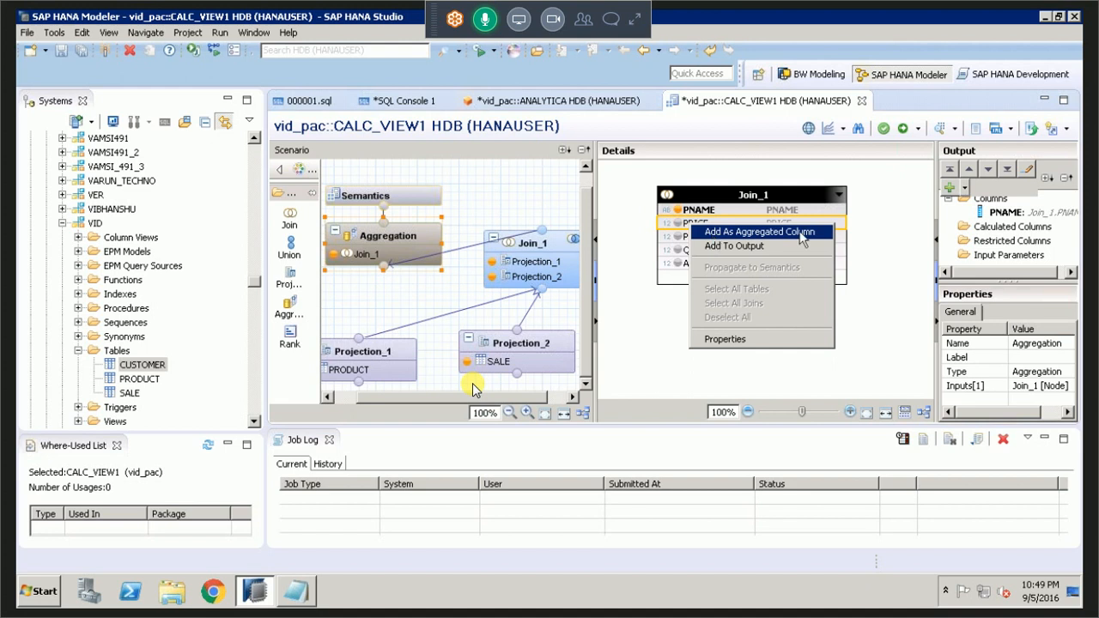
pyautogui.click(717, 246)
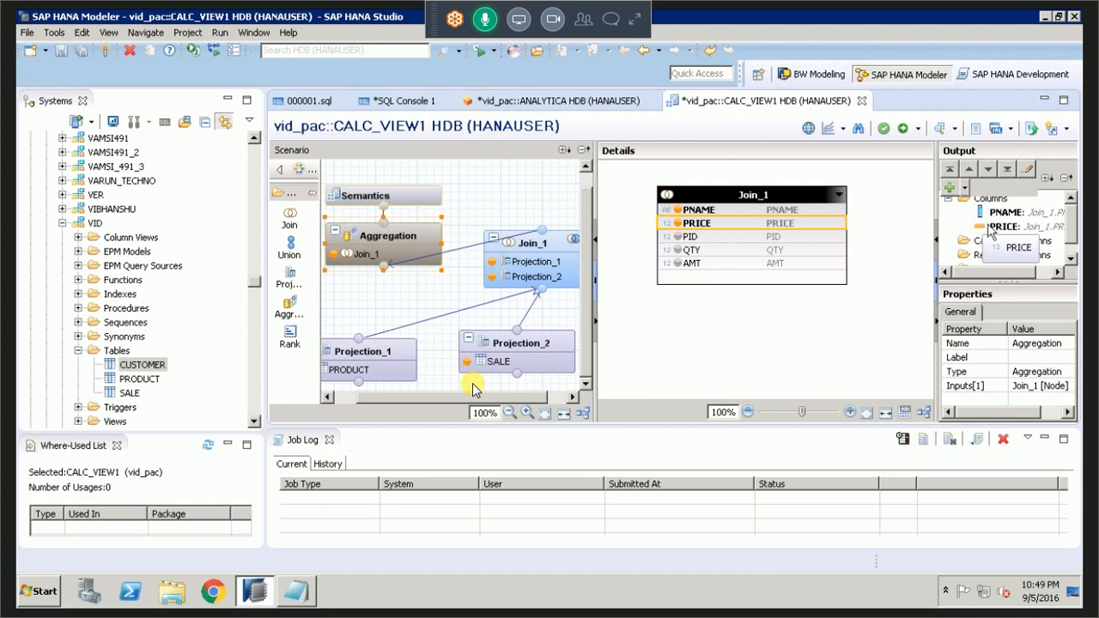
pyautogui.rightClick(689, 240)
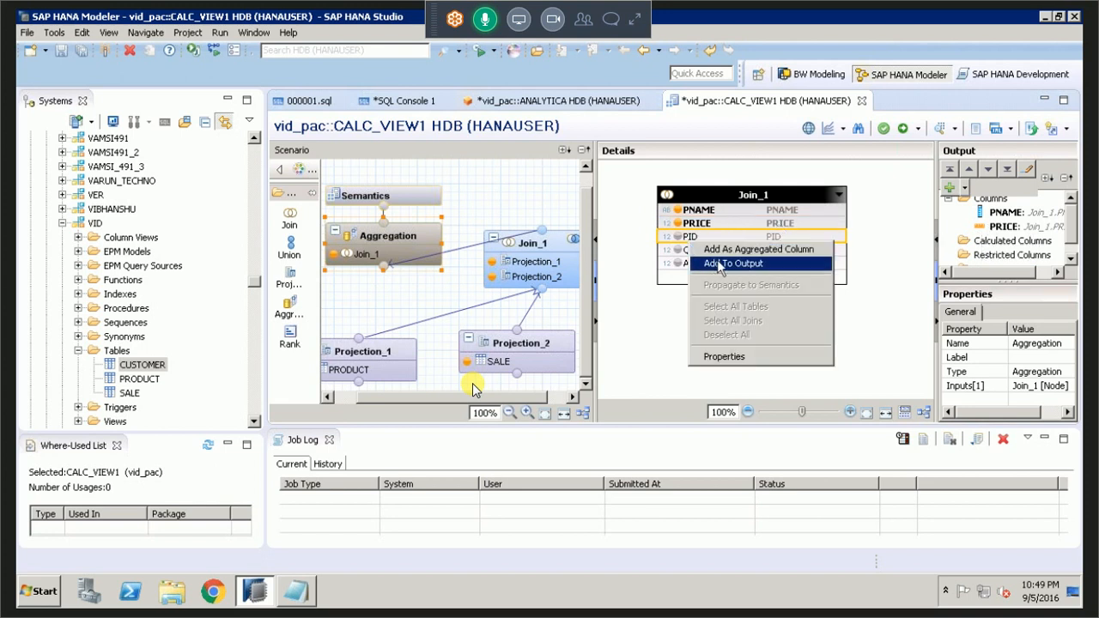
pyautogui.click(719, 263)
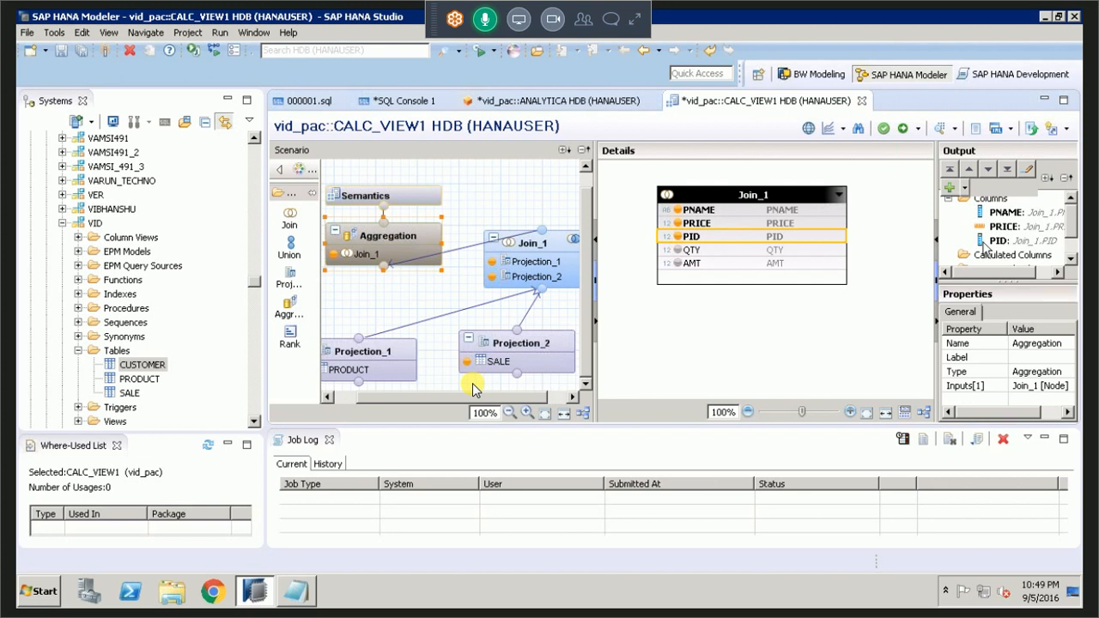
# Add QTY and AMT from Join_1 as aggregated columns in the Aggregation node's output.
pyautogui.click(705, 250)
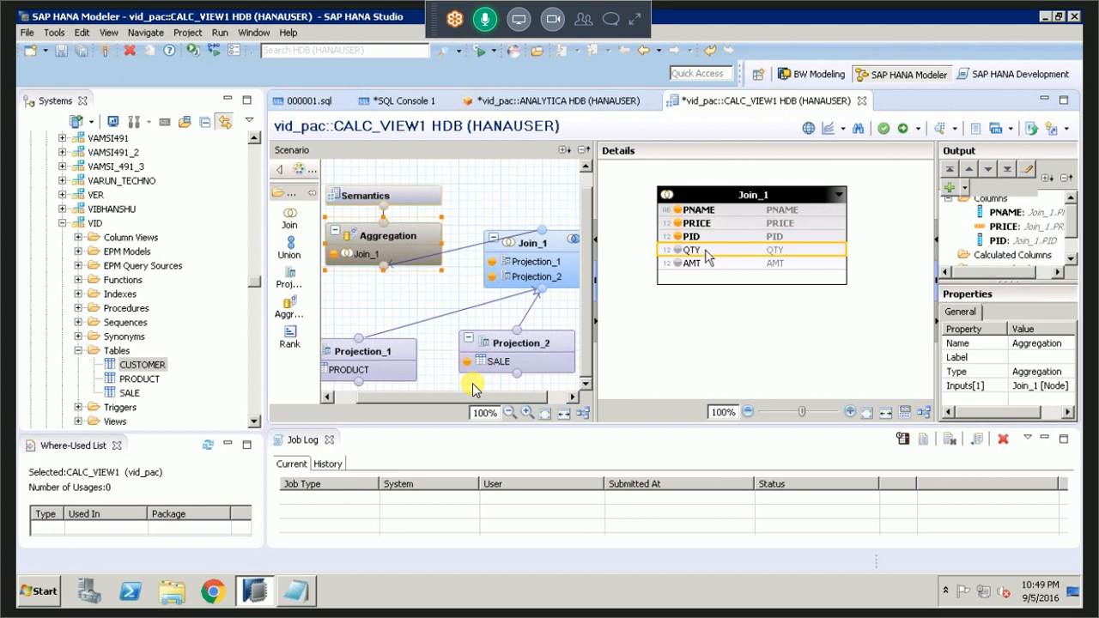
pyautogui.rightClick(706, 250)
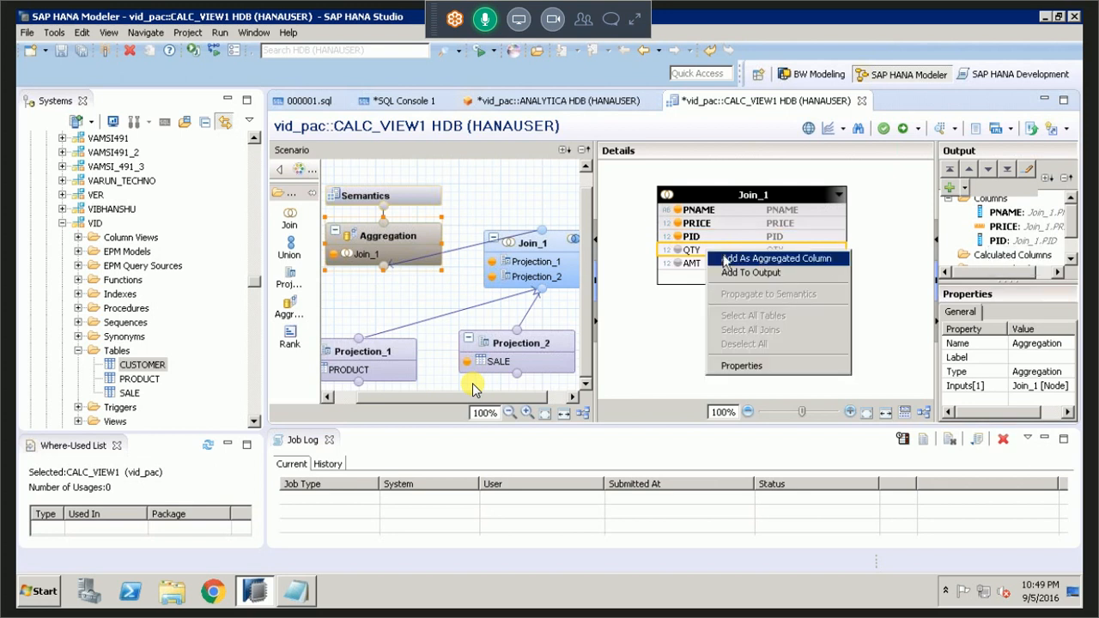
pyautogui.click(800, 259)
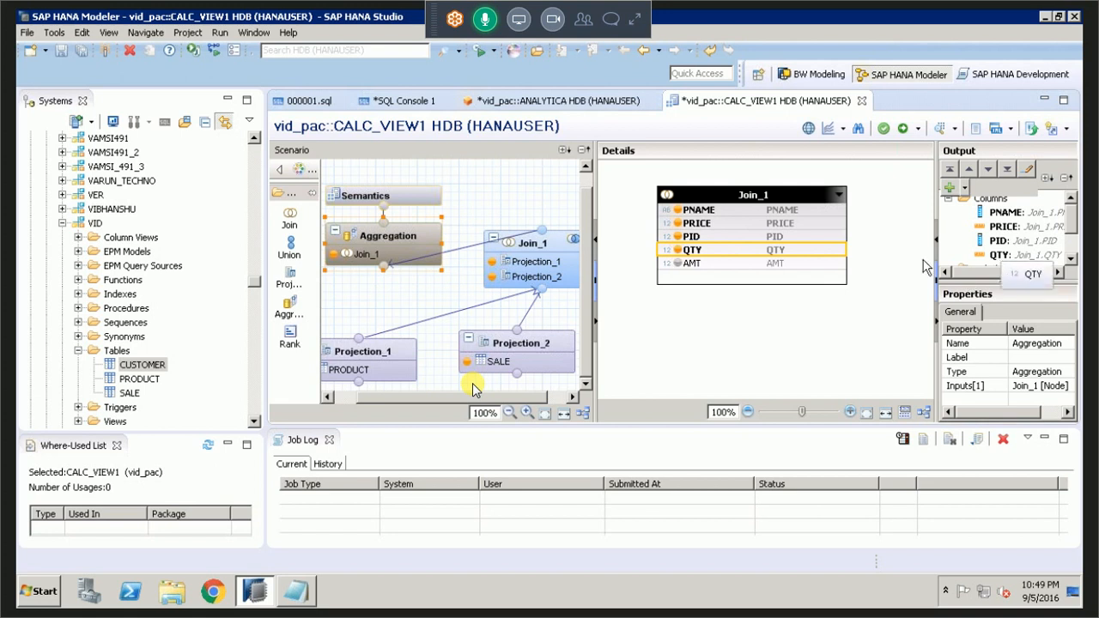
pyautogui.click(721, 268)
pyautogui.rightClick(721, 268)
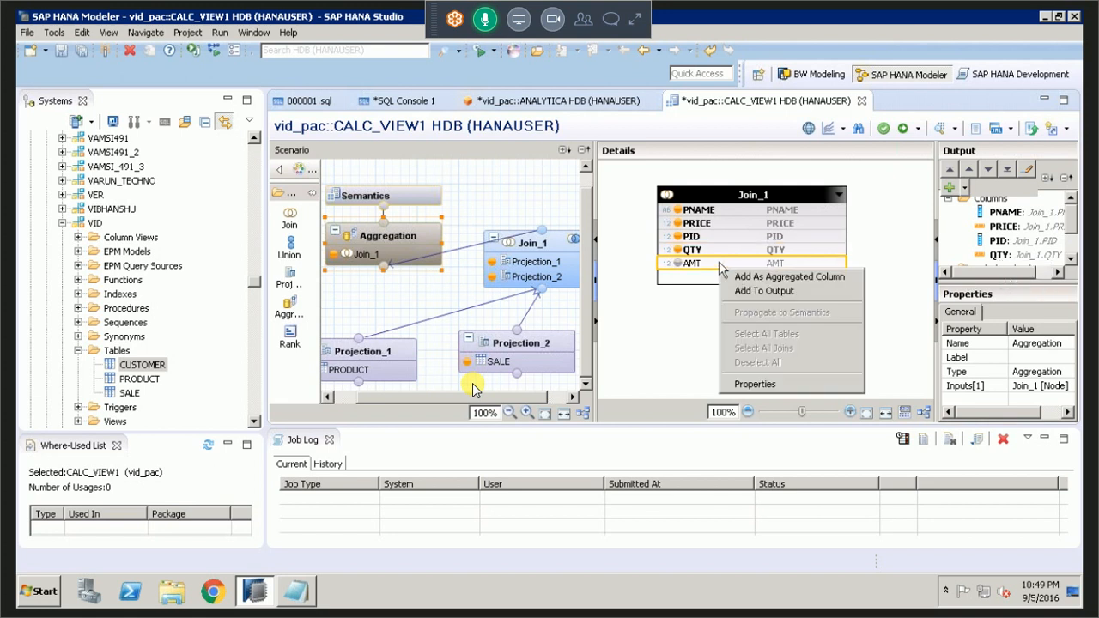
pyautogui.click(738, 277)
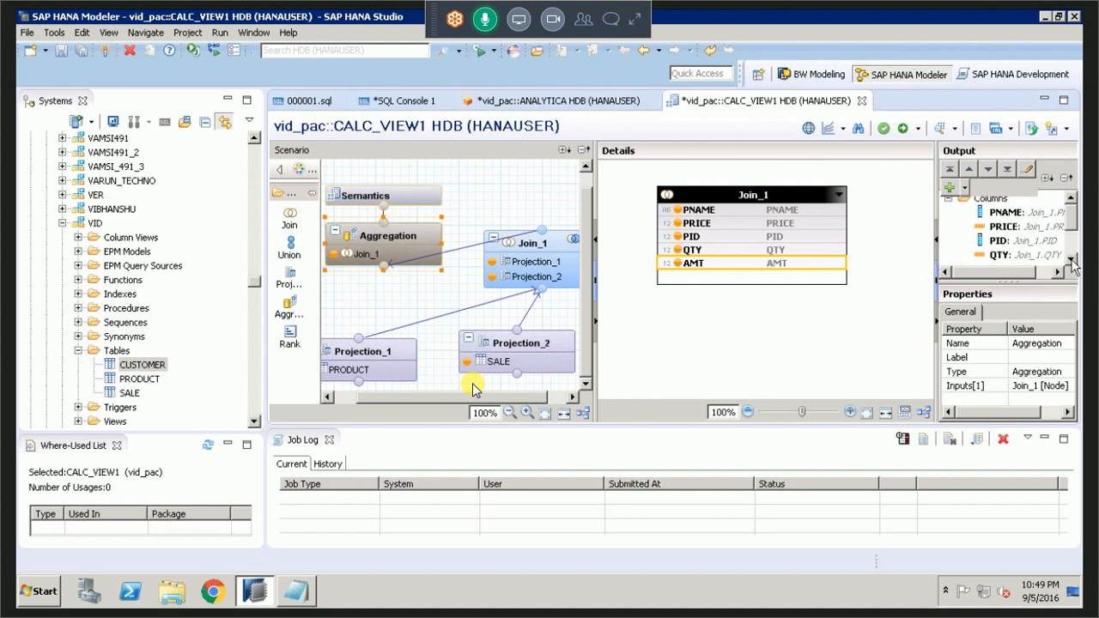
pyautogui.click(1070, 260)
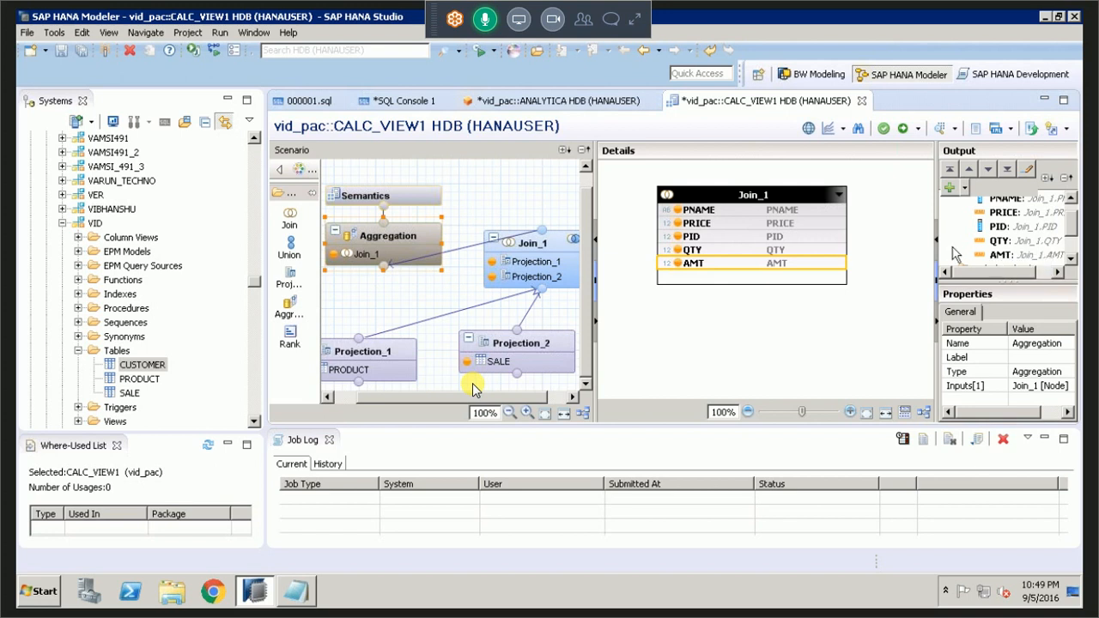
pyautogui.rightClick(690, 270)
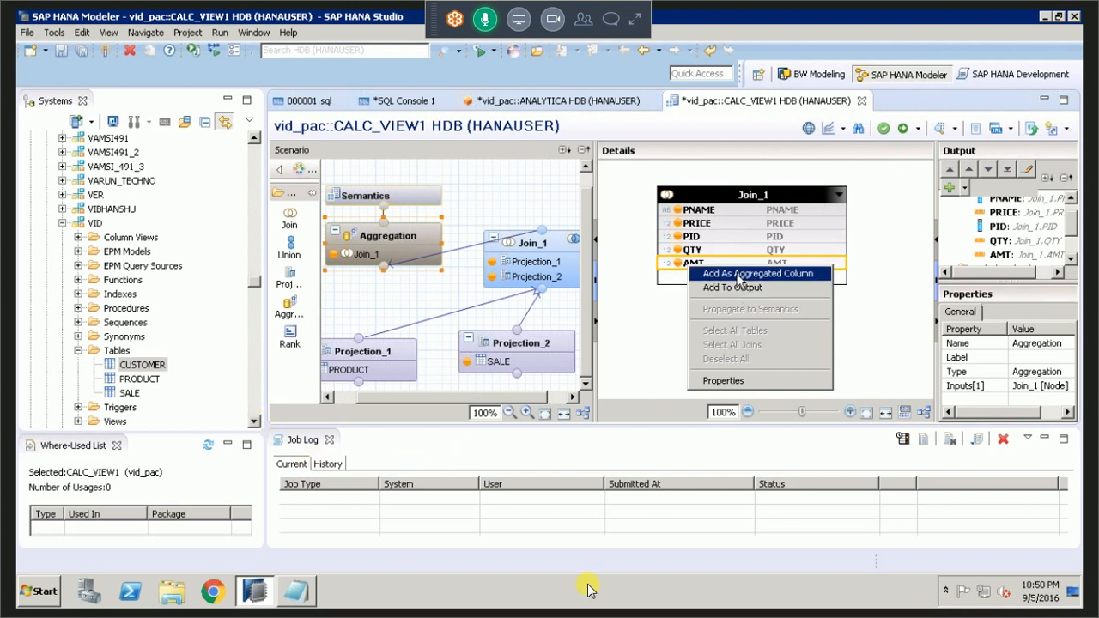
# Switch to the full GoToMeeting controls, mute the microphone and unmute it again.
pyautogui.press('Escape')
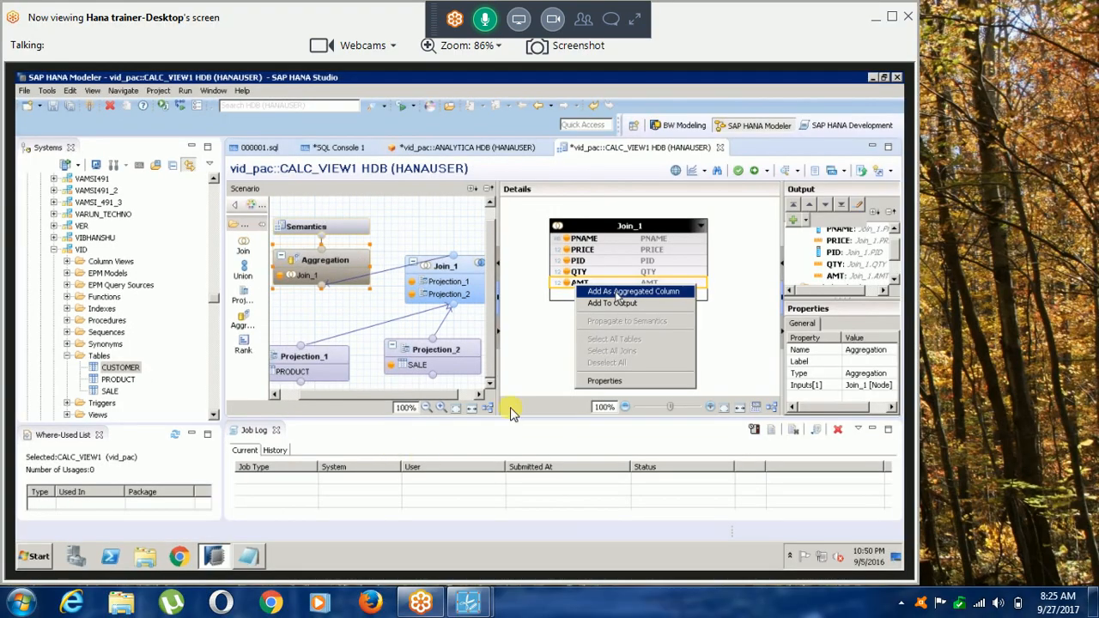
pyautogui.click(633, 22)
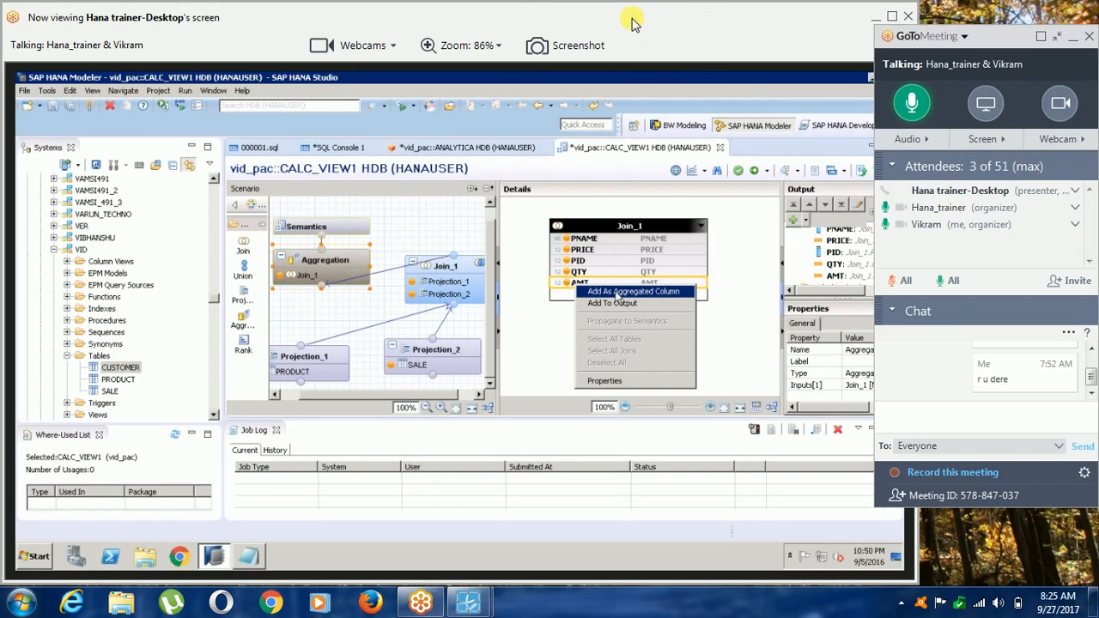
pyautogui.click(911, 103)
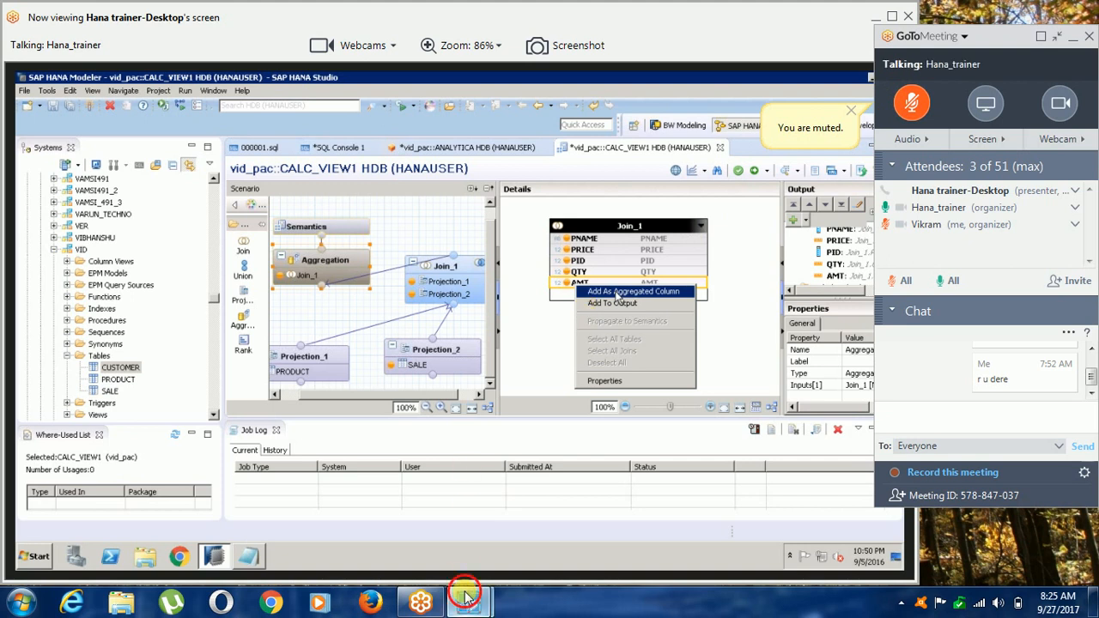
pyautogui.moveTo(468, 601)
pyautogui.click(485, 550)
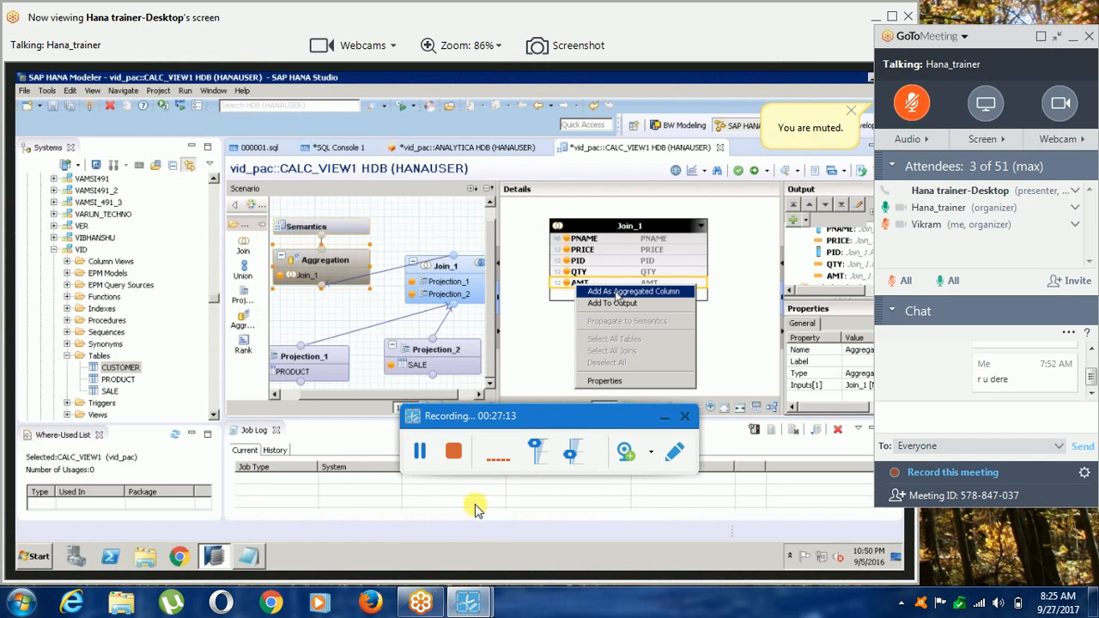
pyautogui.click(898, 107)
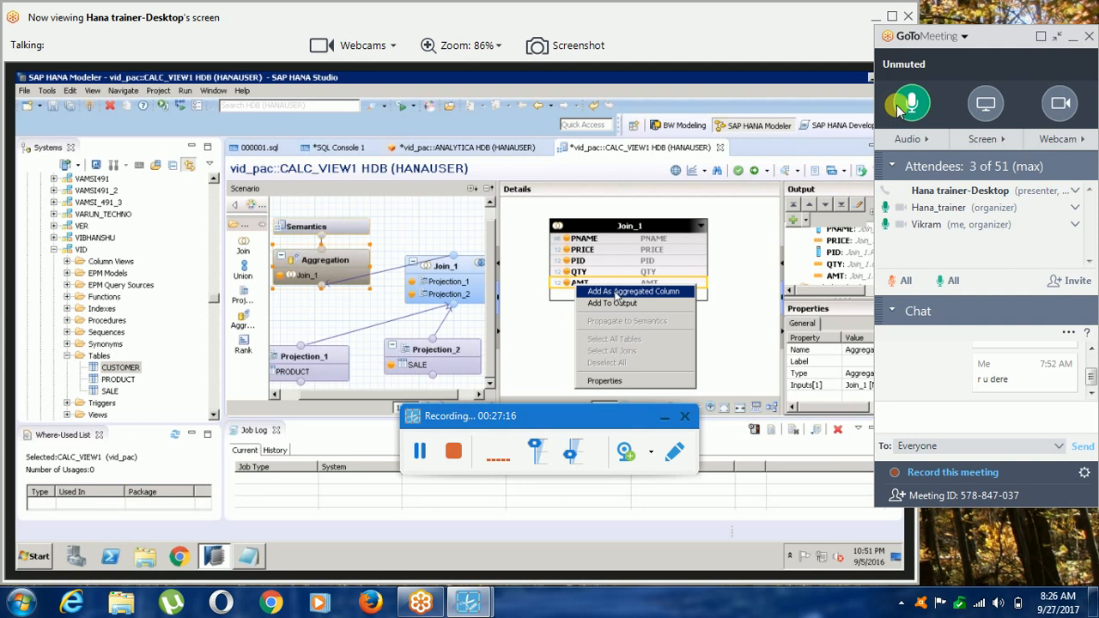
pyautogui.click(665, 417)
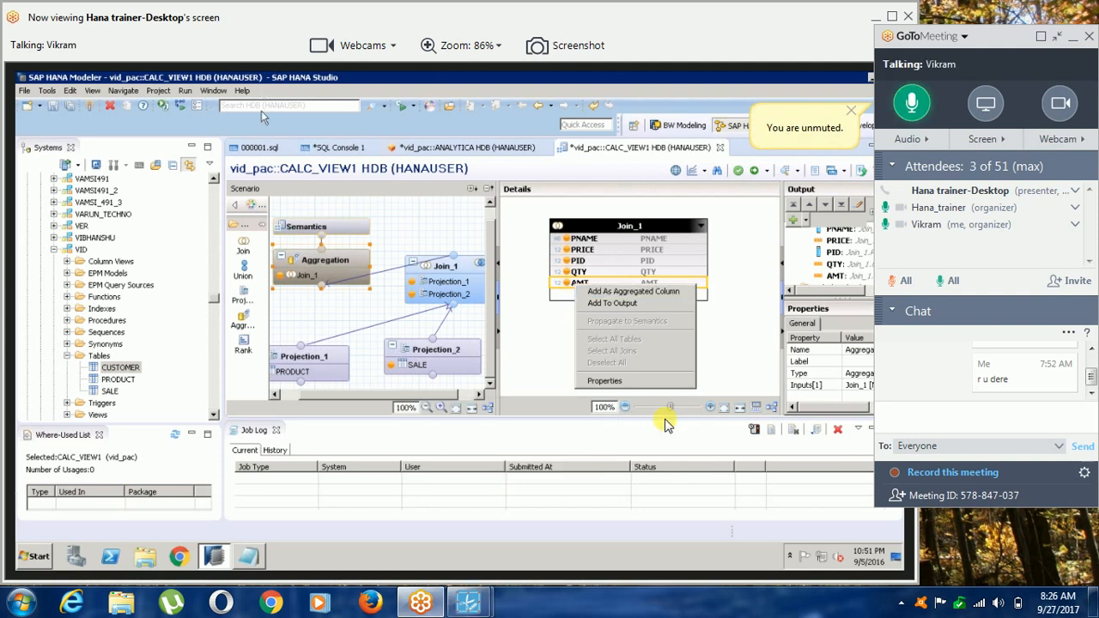
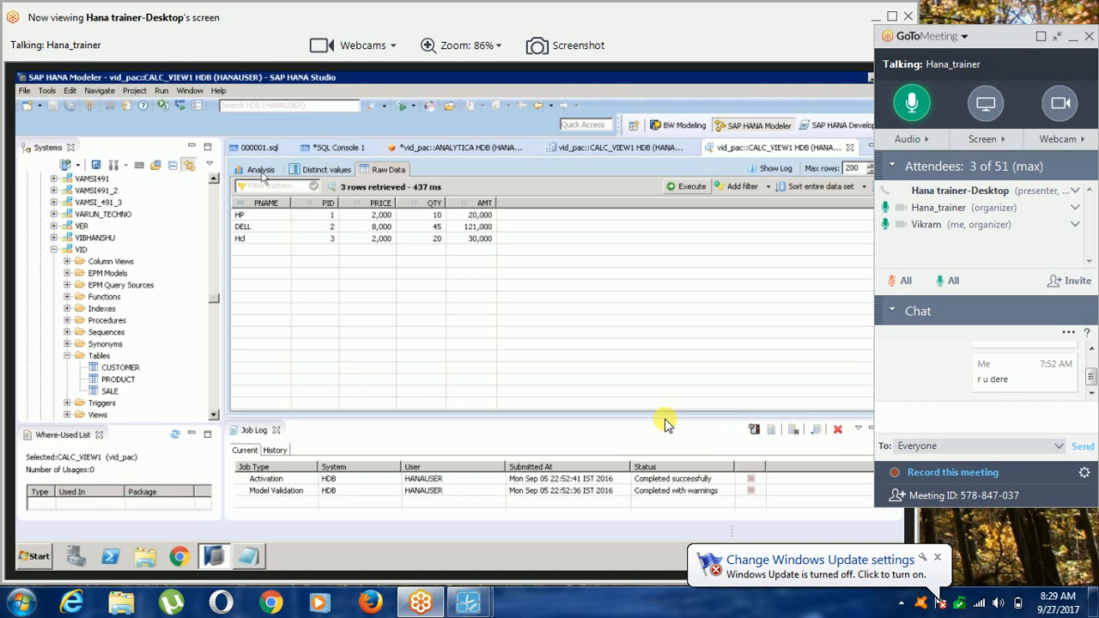
# In CALC_VIEW1's data preview analysis, chart the sum of PRICE by PNAME.
pyautogui.click(261, 170)
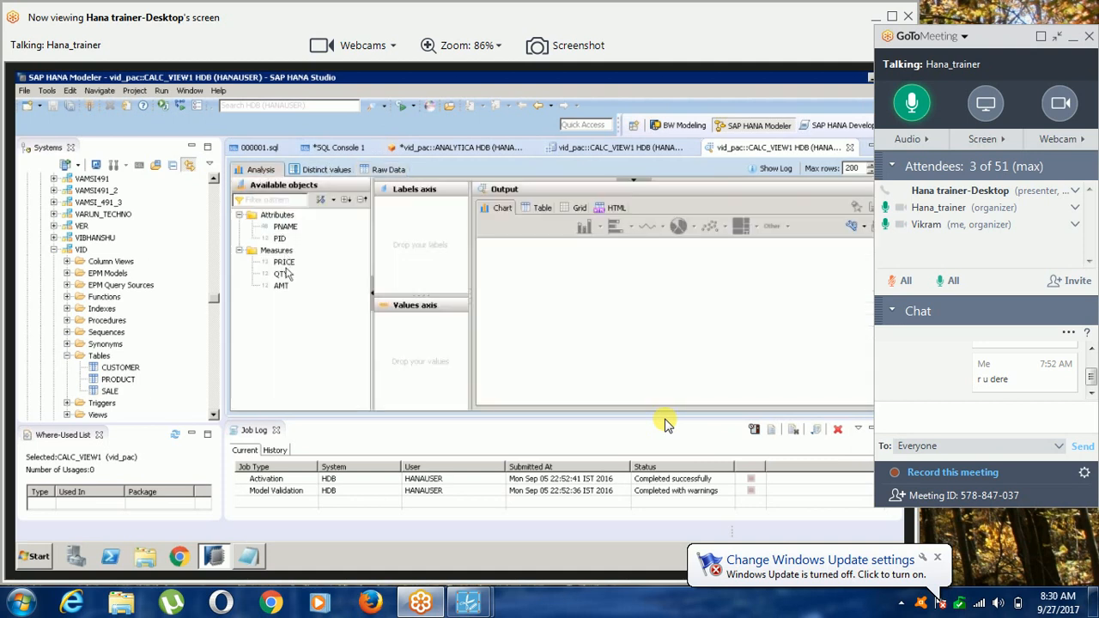
pyautogui.moveTo(283, 262); pyautogui.dragTo(408, 321)
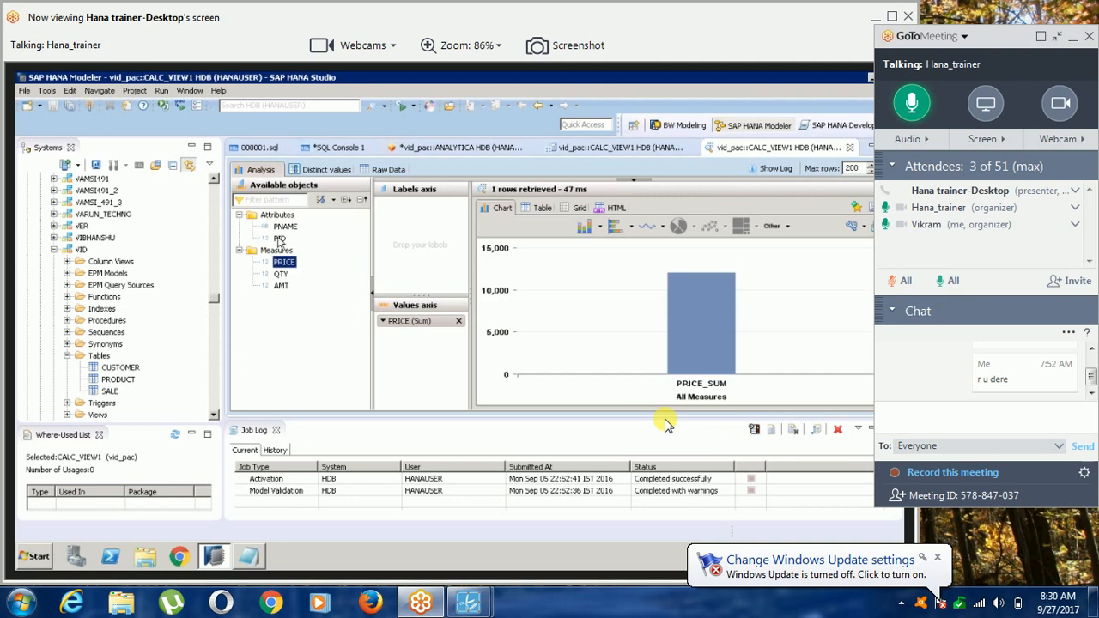
pyautogui.moveTo(284, 227); pyautogui.dragTo(433, 258)
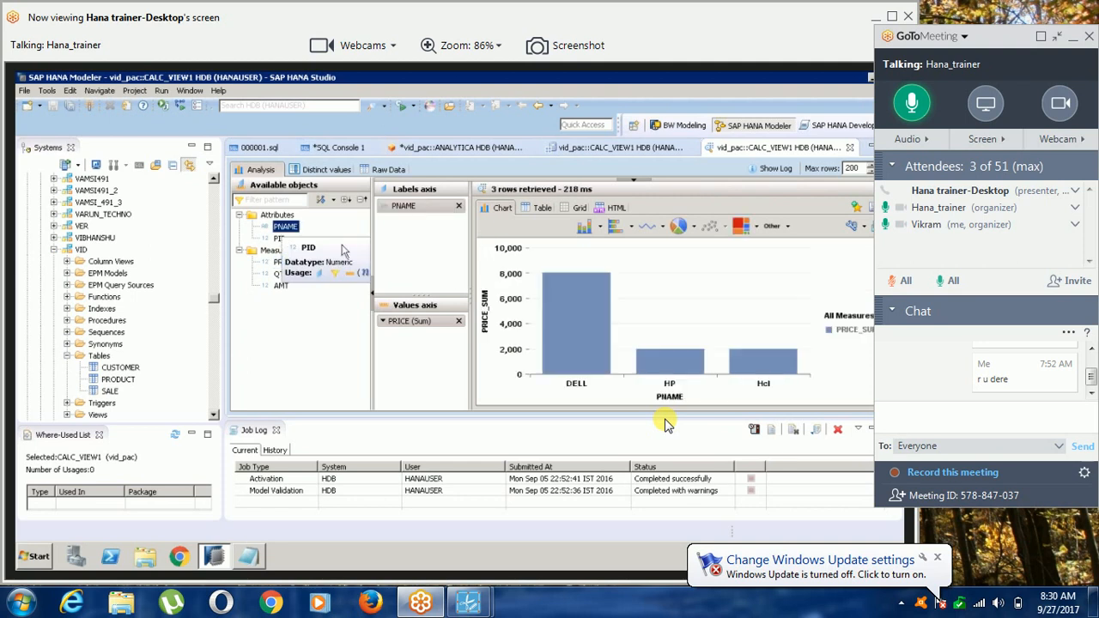
# Review the ANALYTICA view's scenario against CALC_VIEW1 and dismiss the Windows Update notification.
pyautogui.click(493, 146)
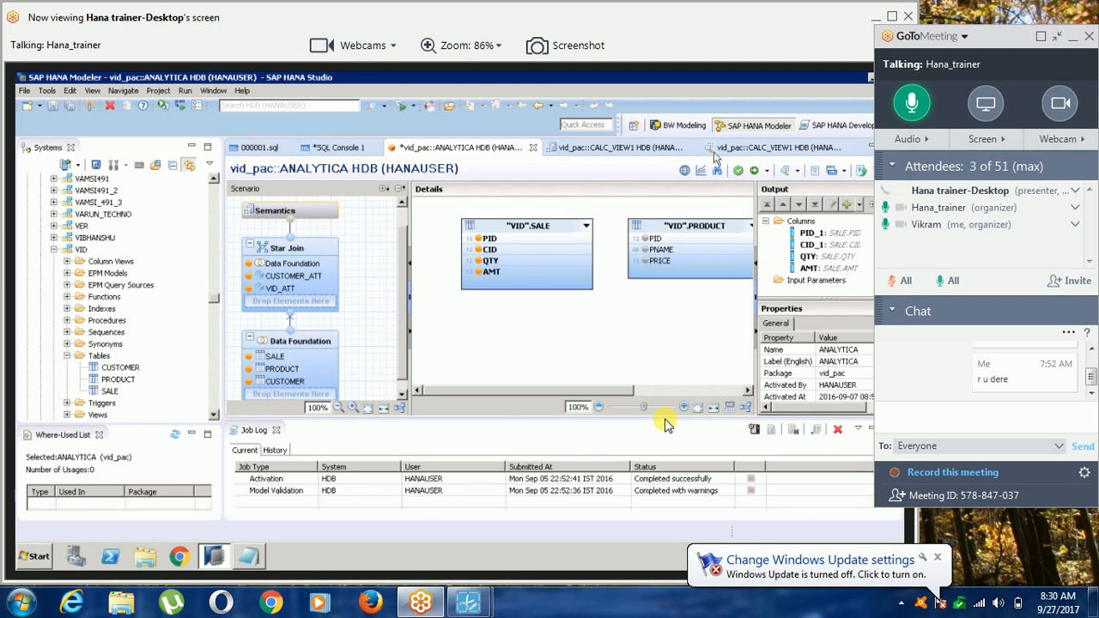
pyautogui.click(671, 152)
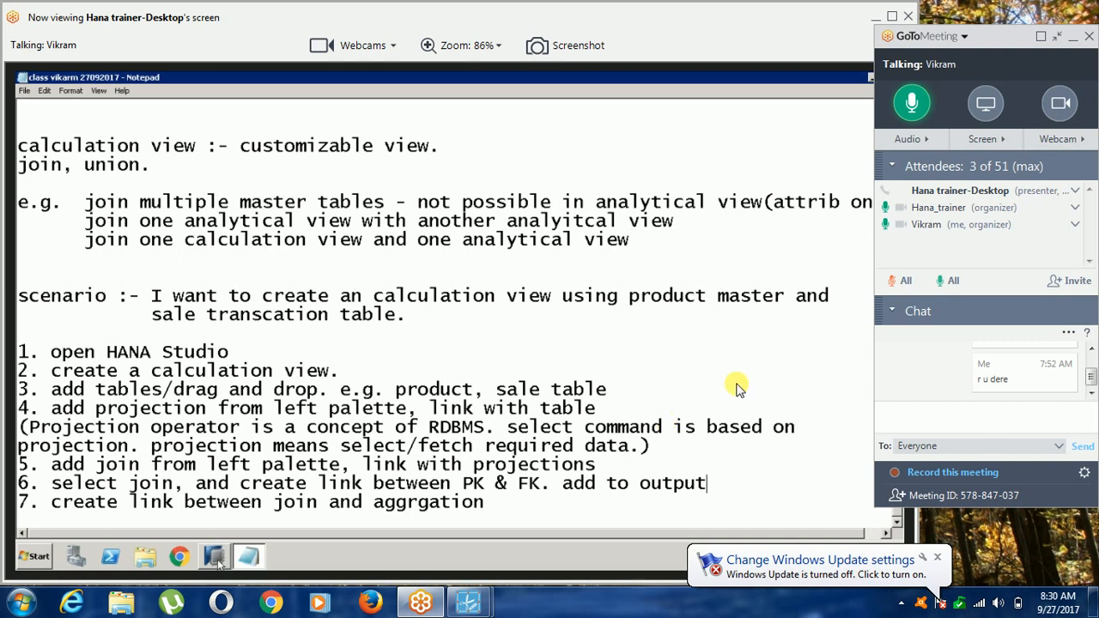
pyautogui.click(938, 560)
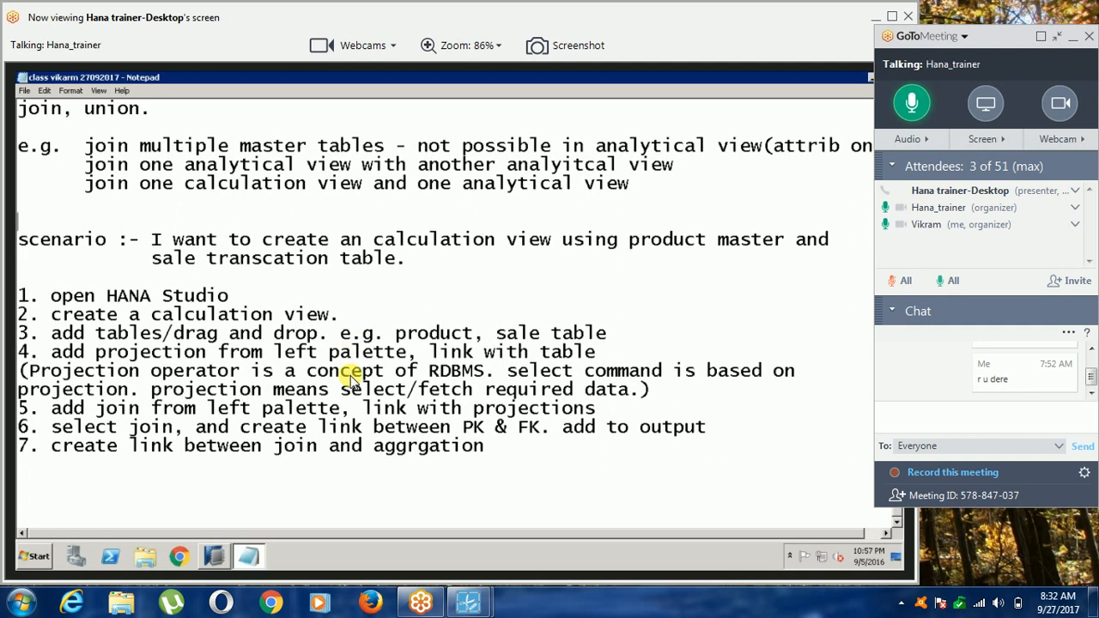
# Number the notes' existing scenario heading as scenario#1 and add a dashed separator line below step 7.
pyautogui.click(109, 238)
pyautogui.write('#1')
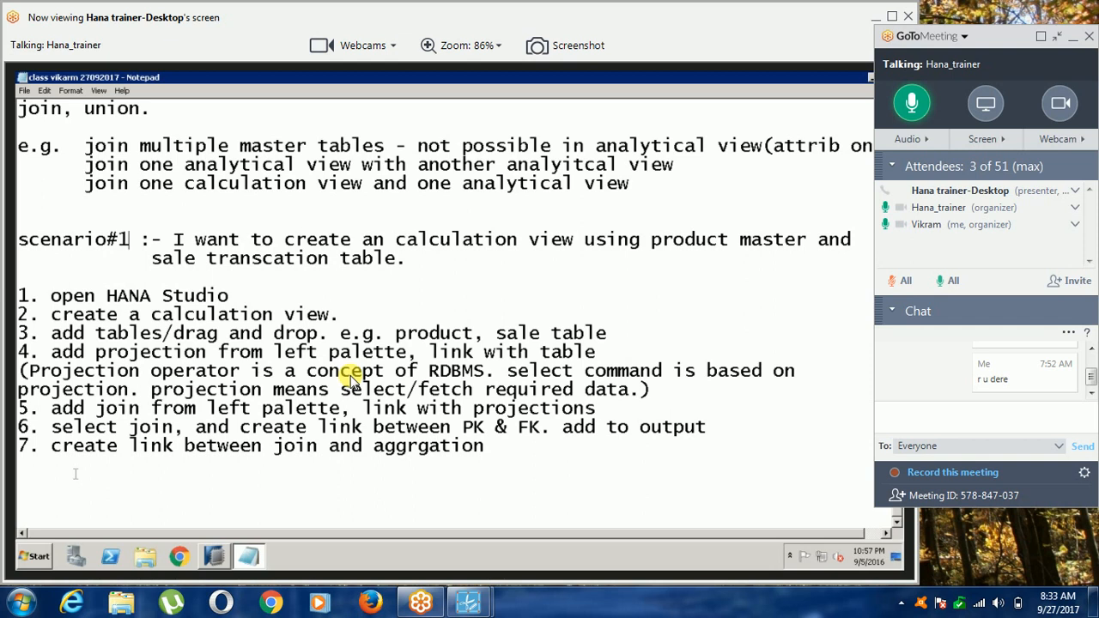
pyautogui.click(75, 474)
pyautogui.write('------------------------------------------------')
pyautogui.press('Return')
# Below the separator, write "scenario#2 :- I want to join one calculation view with customer table." followed by a blank line.
pyautogui.write('scenario#2 :- I want to ')
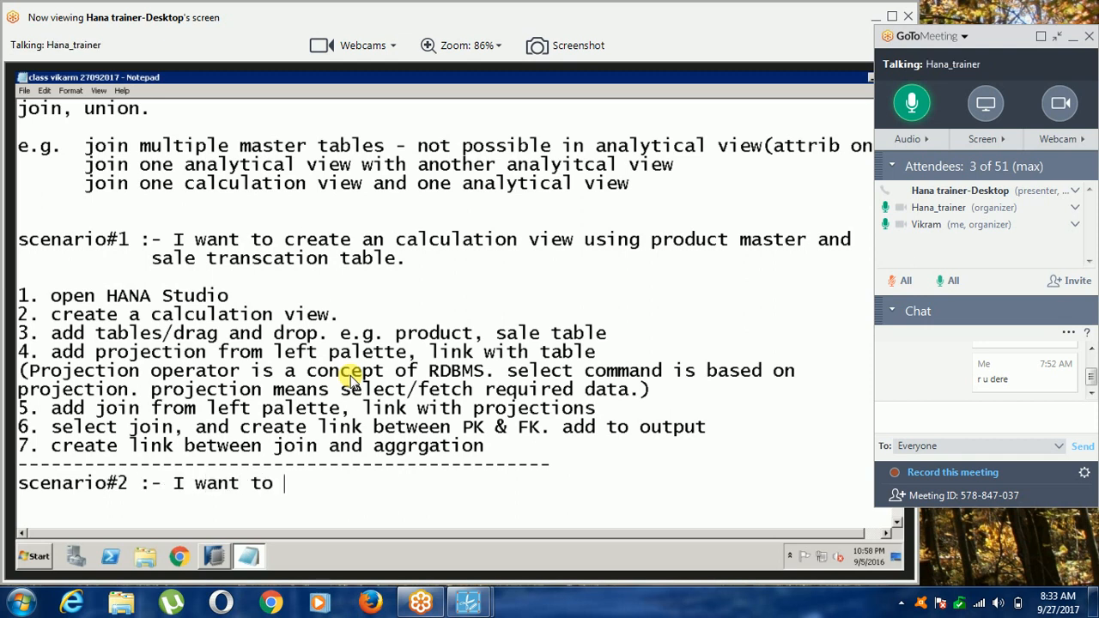
pyautogui.write('join one calcu')
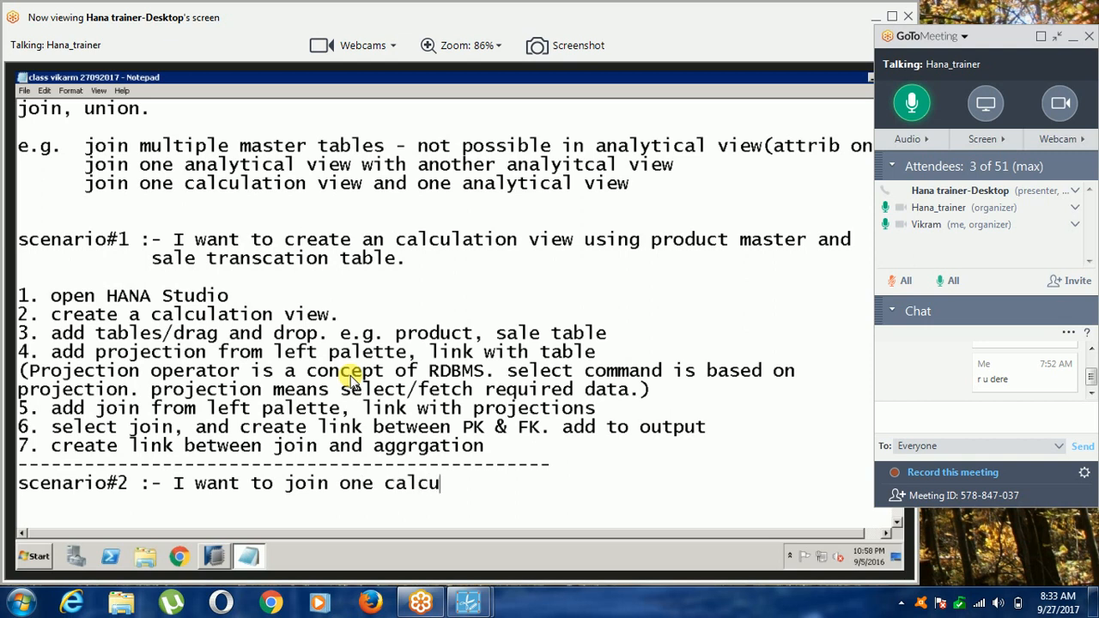
pyautogui.write('lation view with ')
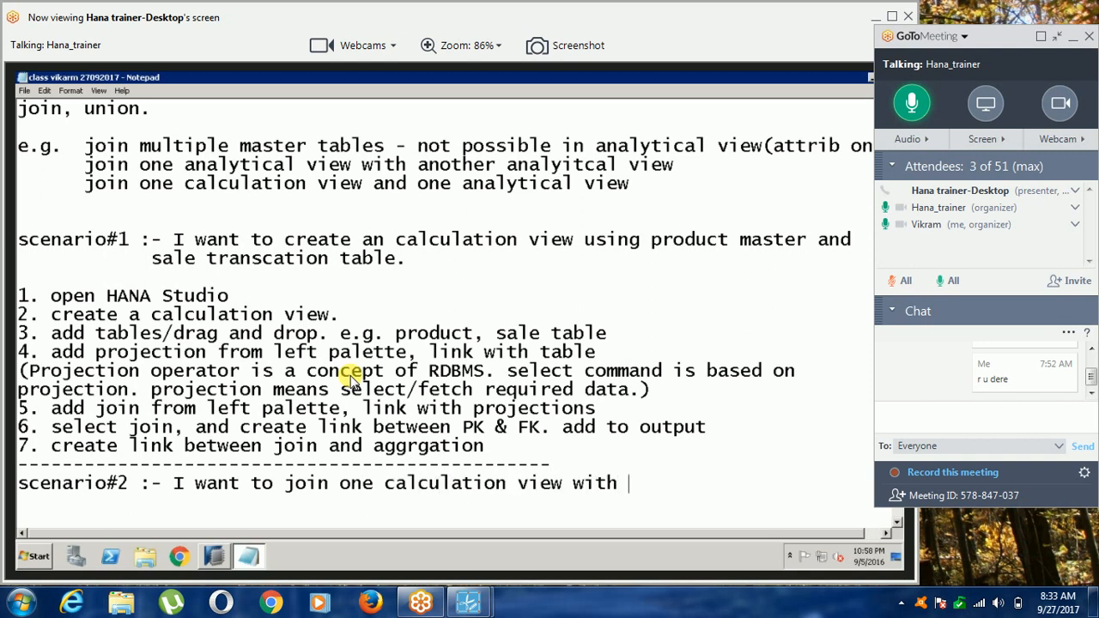
pyautogui.write('customer ')
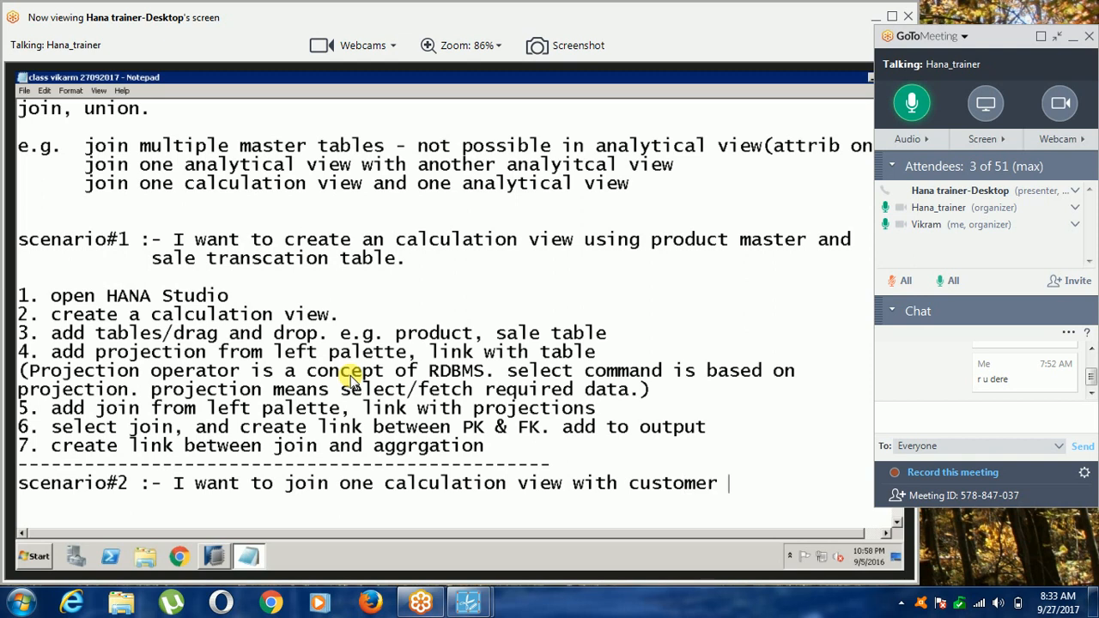
pyautogui.write('table.')
pyautogui.press('Return')
pyautogui.press('Return')
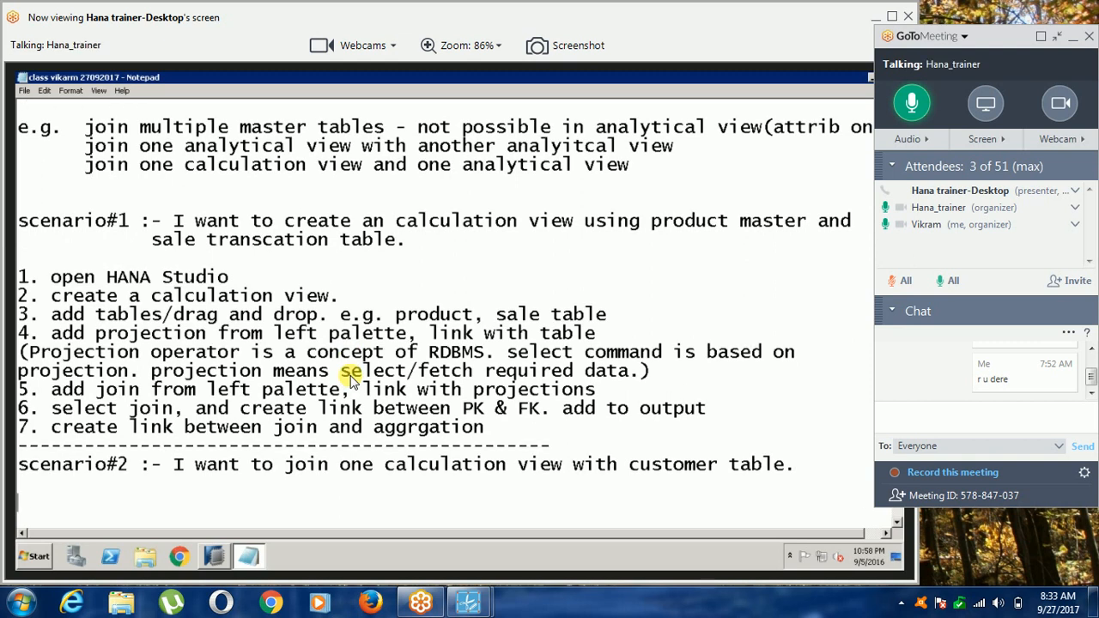
pyautogui.click(25, 90)
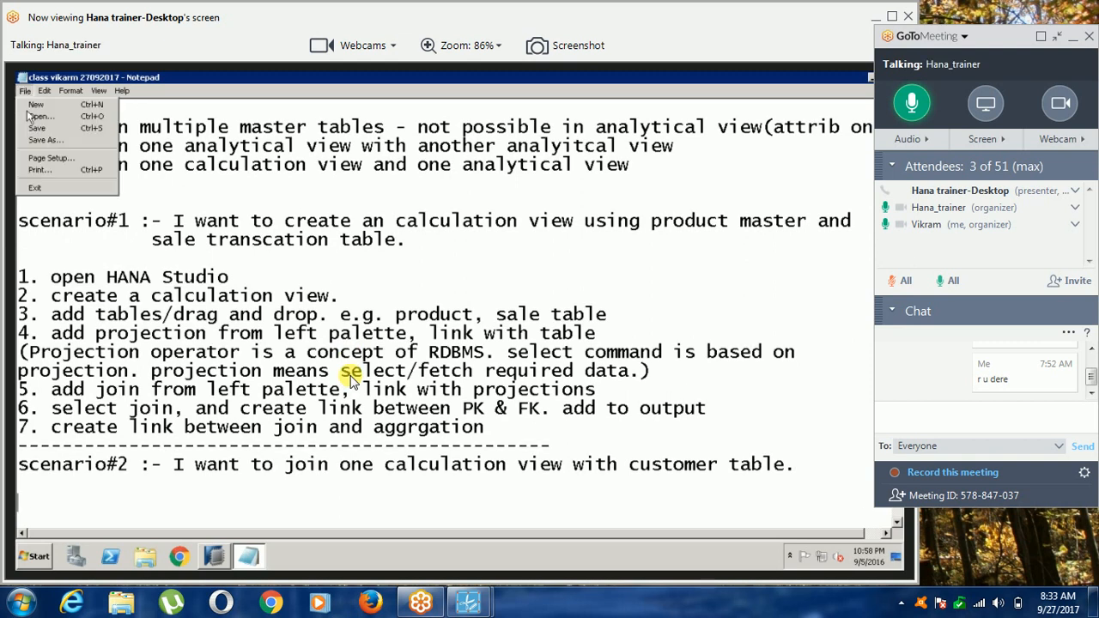
pyautogui.click(256, 500)
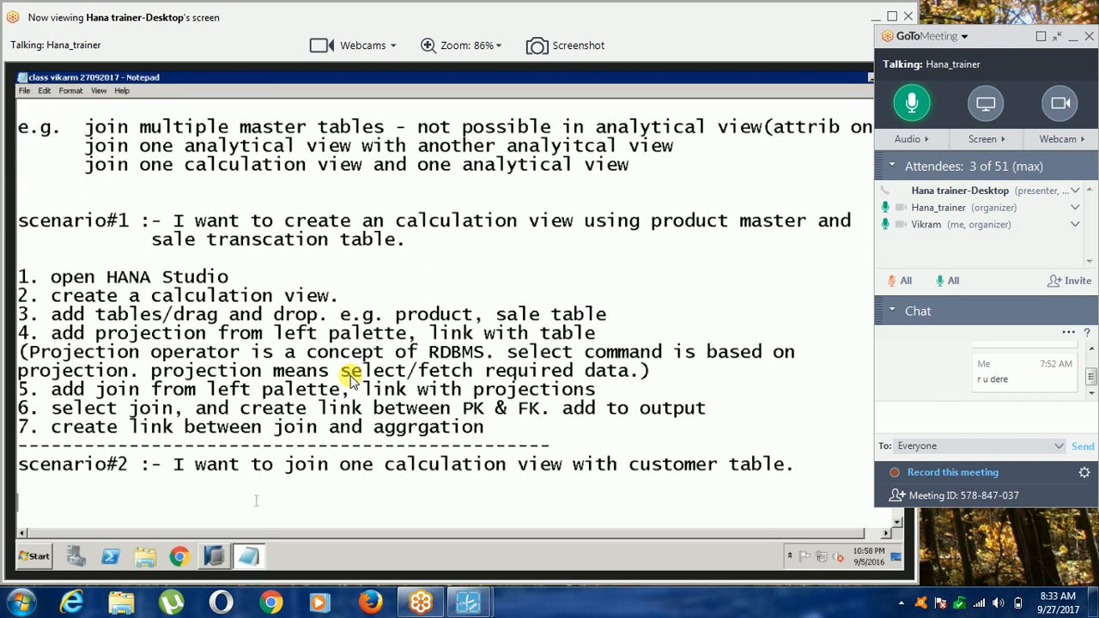
# Switch to SAP HANA Studio and create a graphical calculation view CAL_VIEW2 with data category CUBE in package vid_pac.
pyautogui.click(215, 557)
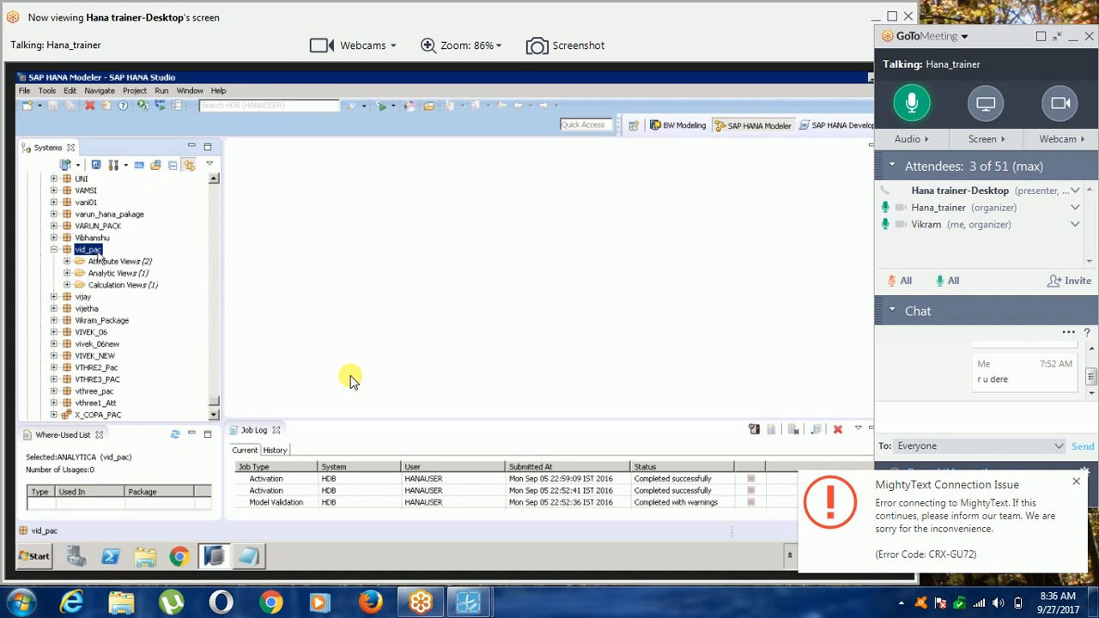
pyautogui.rightClick(99, 256)
pyautogui.moveTo(205, 262)
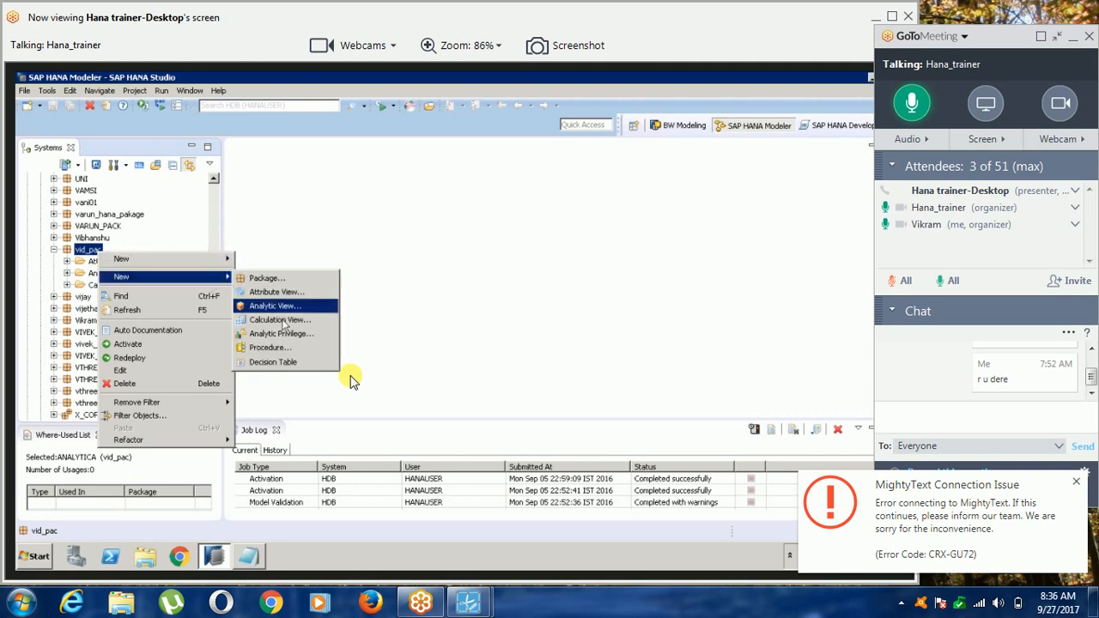
pyautogui.click(283, 321)
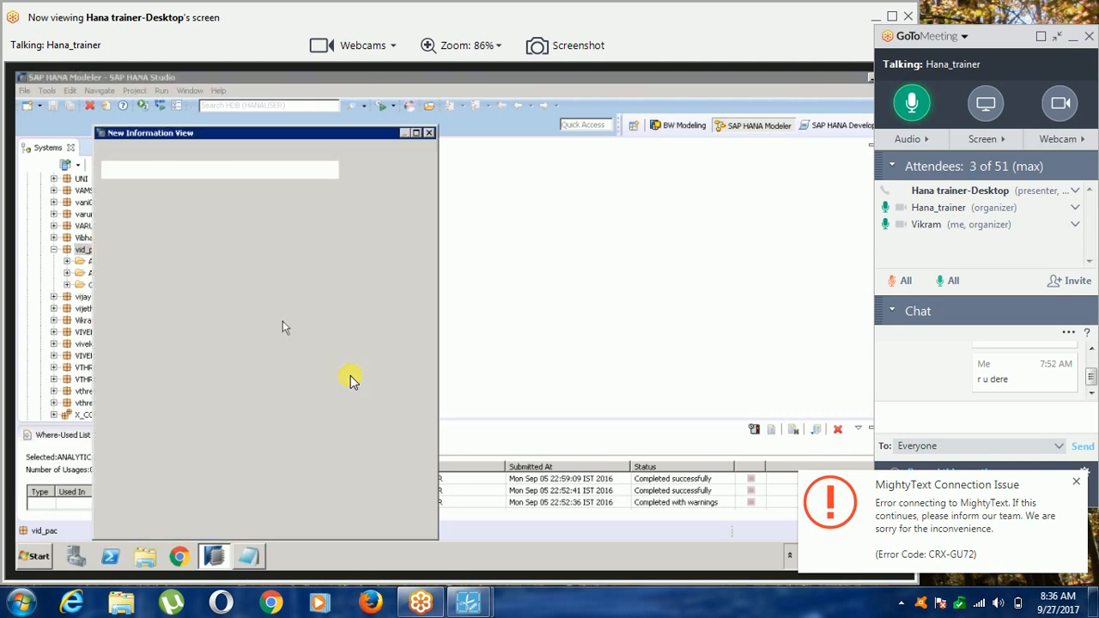
pyautogui.write('CAL_VIEW2')
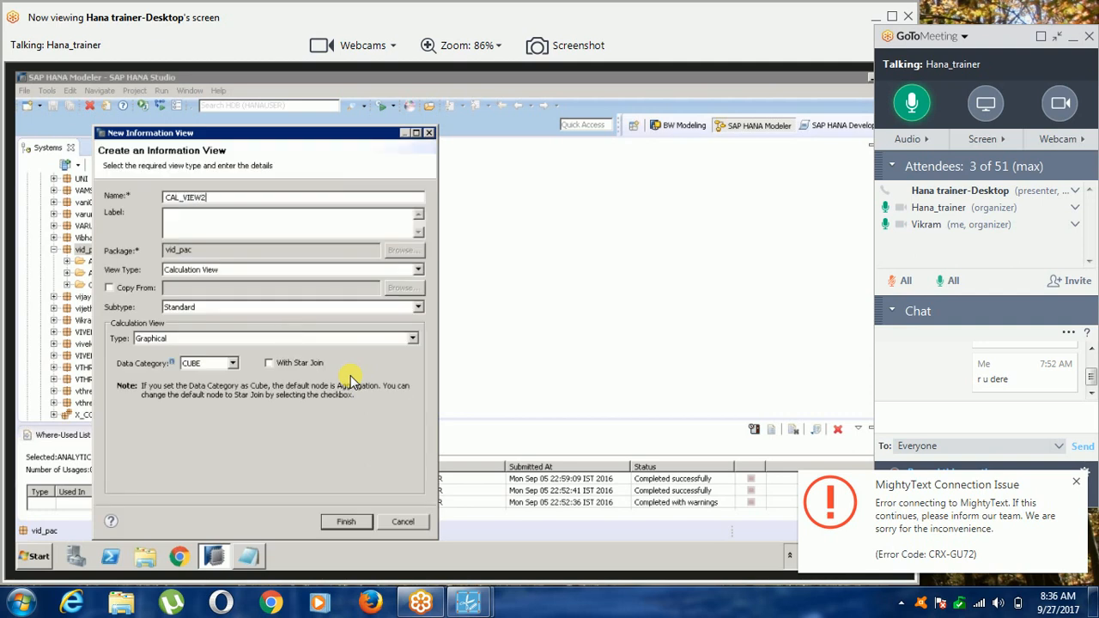
pyautogui.click(341, 521)
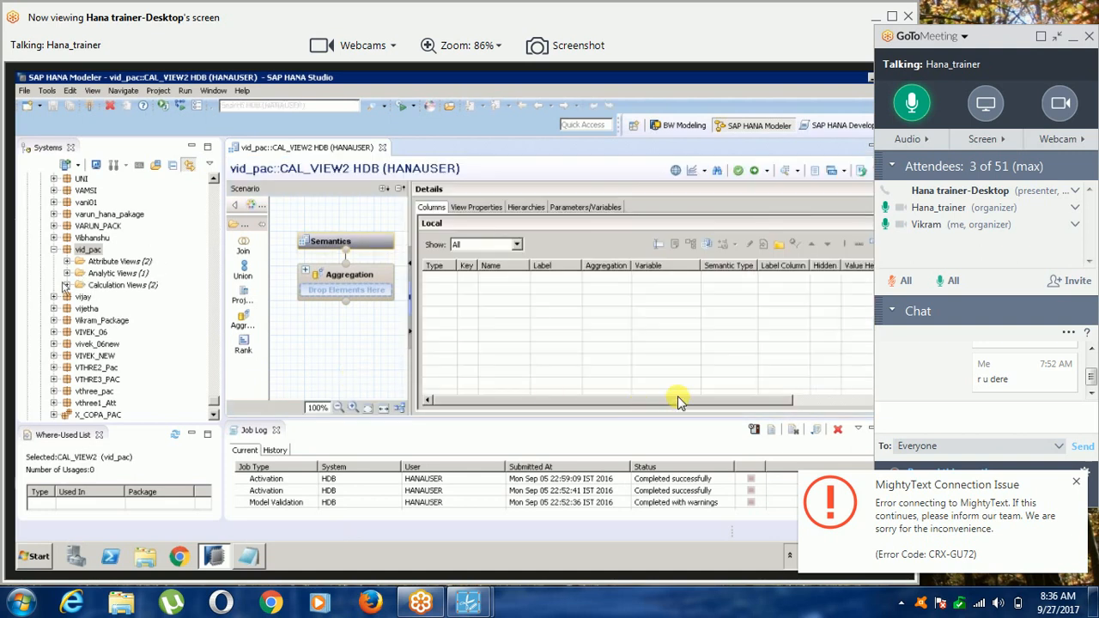
# Add the calculation view CALC_VIEW1 to CAL_VIEW2's scenario as a source and widen the scenario area.
pyautogui.click(1075, 481)
pyautogui.moveTo(127, 301); pyautogui.dragTo(297, 389)
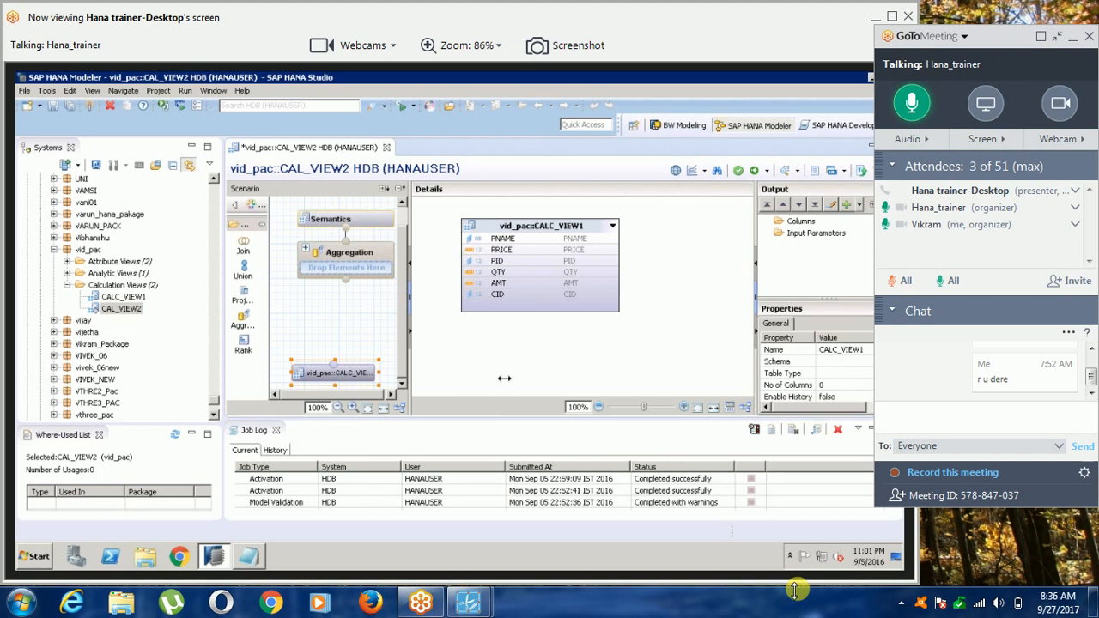
pyautogui.moveTo(504, 378); pyautogui.dragTo(543, 378)
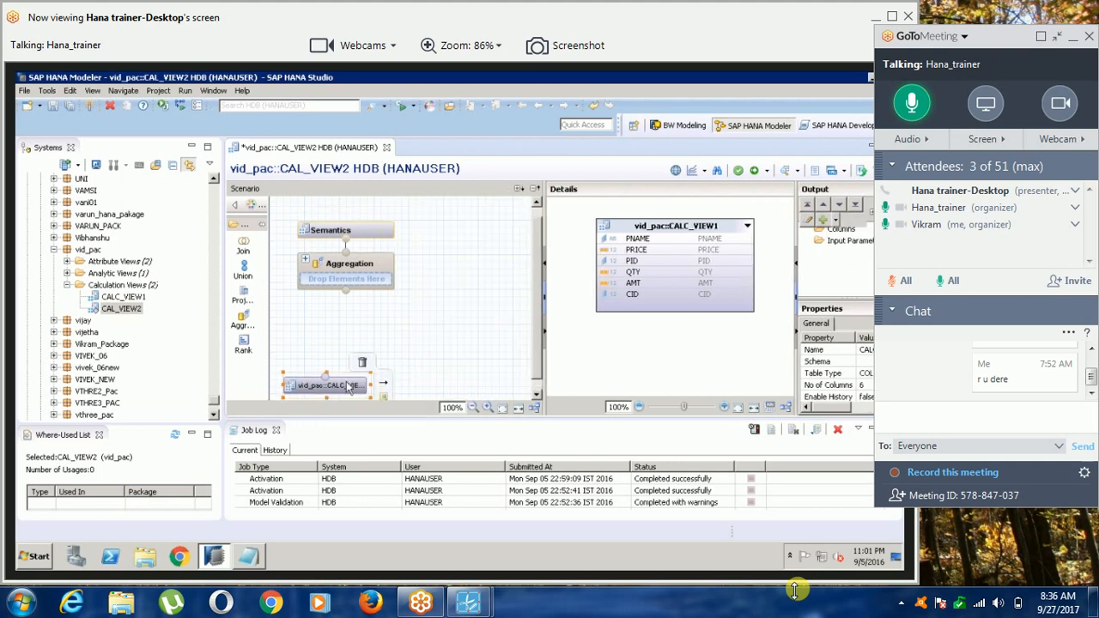
# Add the CUSTOMER table from schema VID to the scenario, placed beside CALC_VIEW1.
pyautogui.click(215, 181)
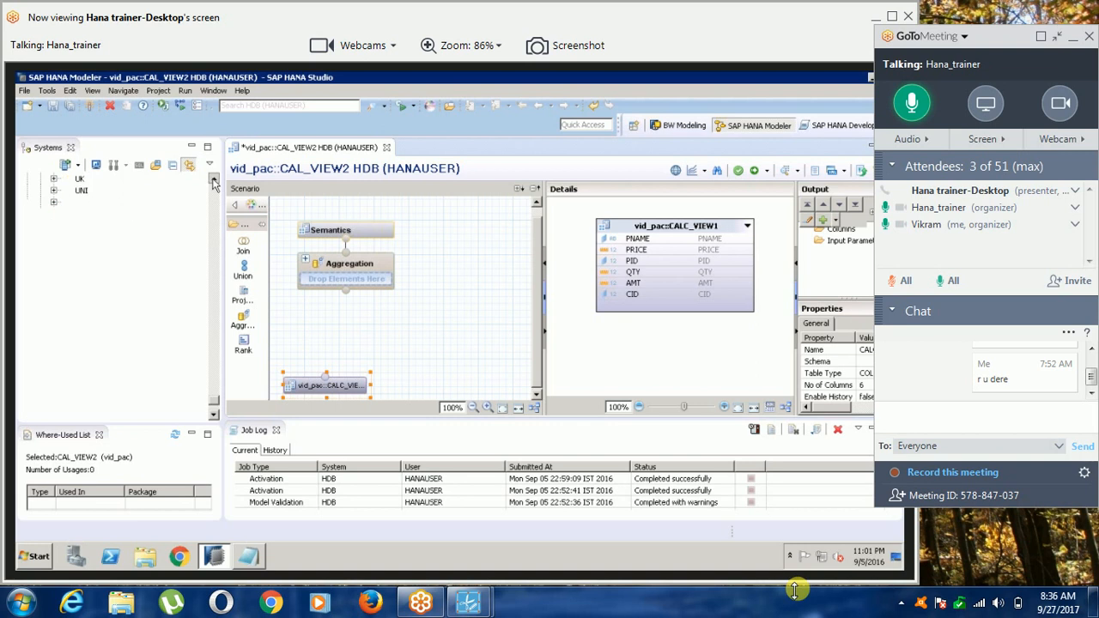
pyautogui.click(217, 203)
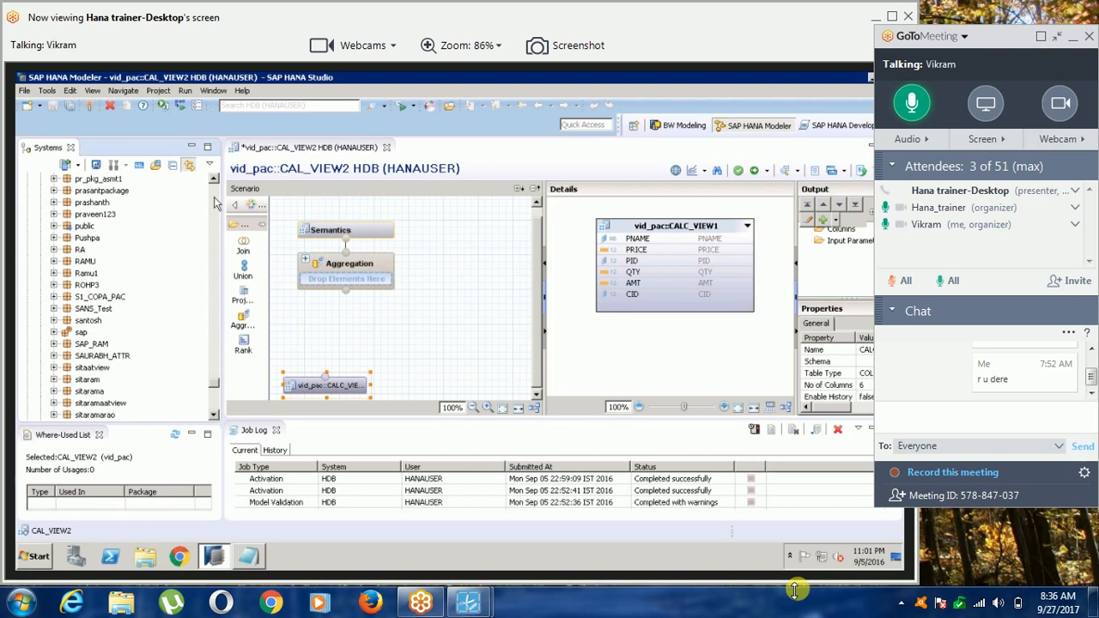
pyautogui.click(215, 202)
pyautogui.click(214, 203)
pyautogui.moveTo(120, 356); pyautogui.dragTo(446, 385)
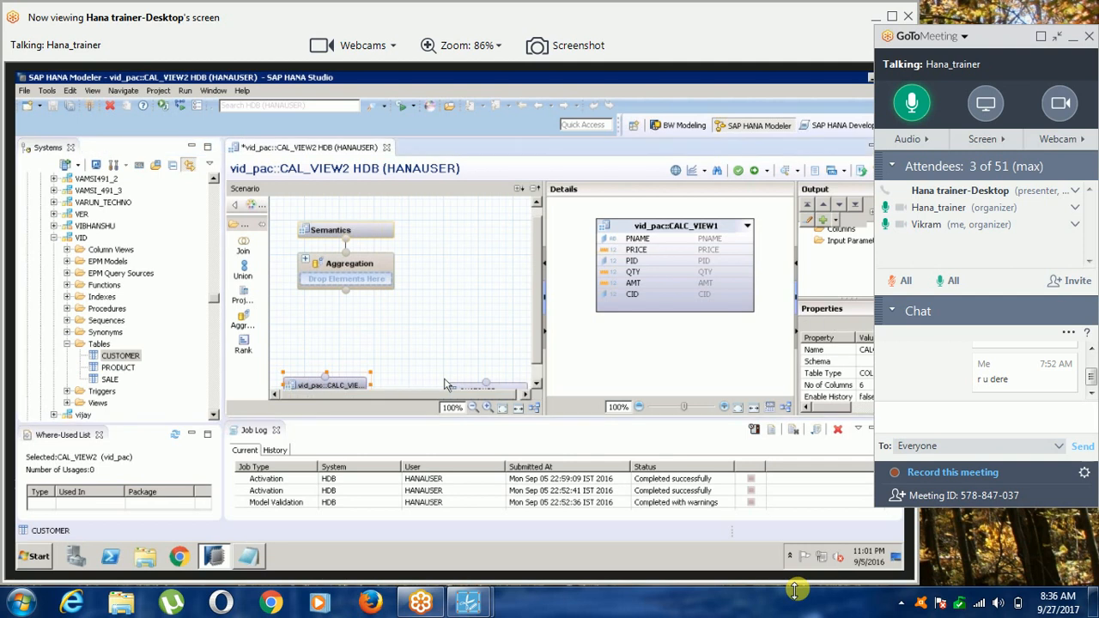
pyautogui.click(460, 387)
pyautogui.moveTo(460, 384); pyautogui.dragTo(432, 387)
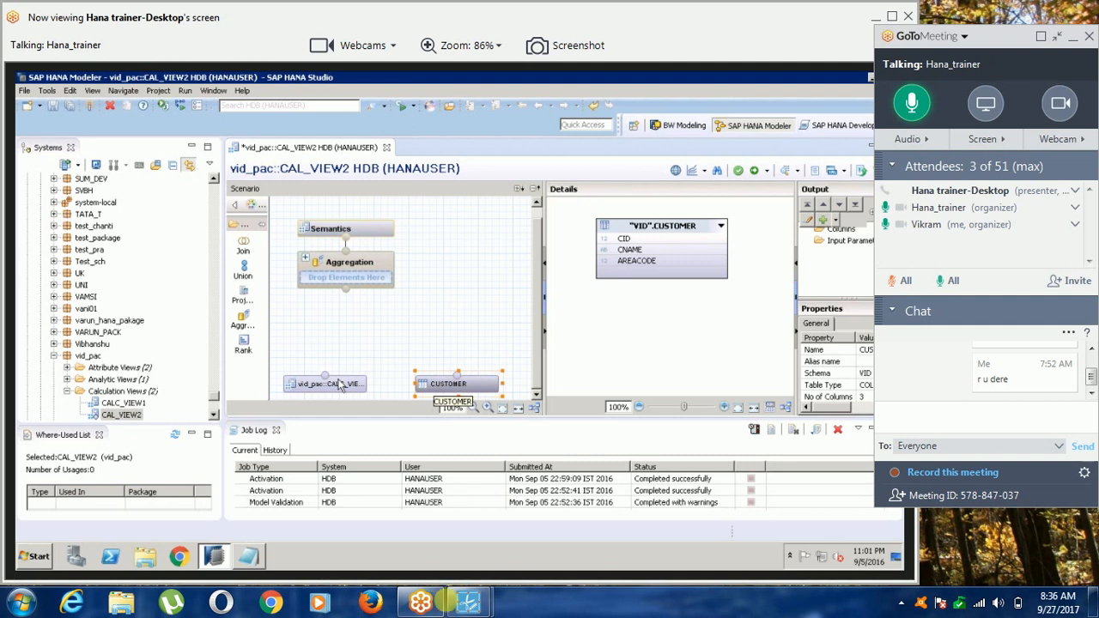
pyautogui.moveTo(468, 601)
pyautogui.click(511, 557)
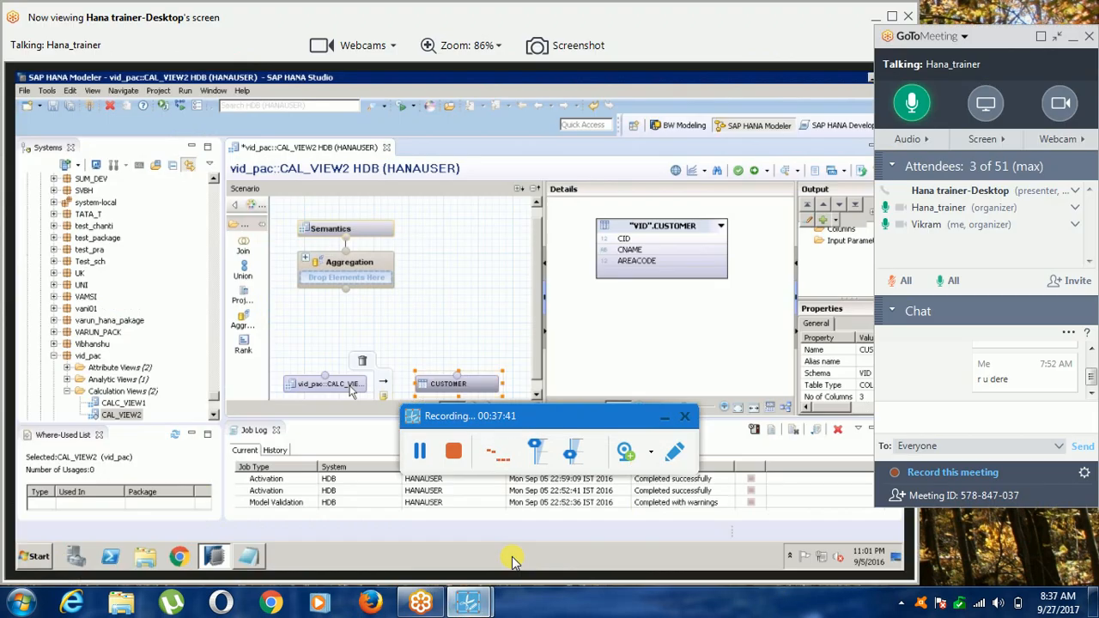
pyautogui.click(665, 421)
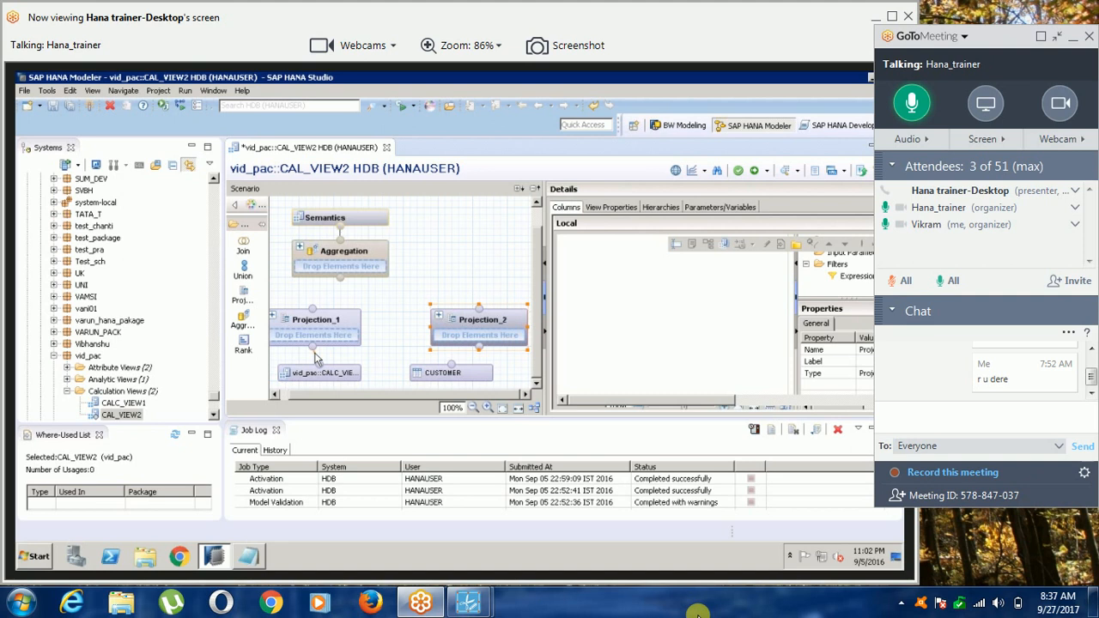
# Link CALC_VIEW1 to Projection_1 and CUSTOMER to Projection_2, and add CUSTOMER's CID, CNAME and AREACODE to the projection output.
pyautogui.moveTo(316, 358); pyautogui.dragTo(312, 347)
pyautogui.moveTo(451, 365); pyautogui.dragTo(484, 343)
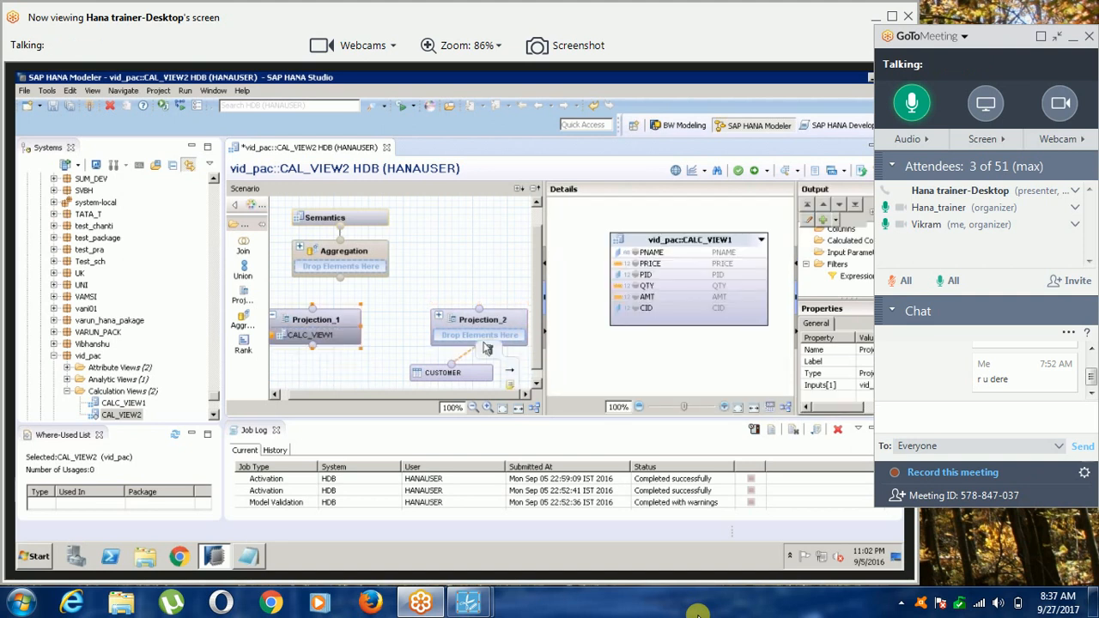
pyautogui.moveTo(486, 348); pyautogui.dragTo(486, 348)
pyautogui.click(628, 275)
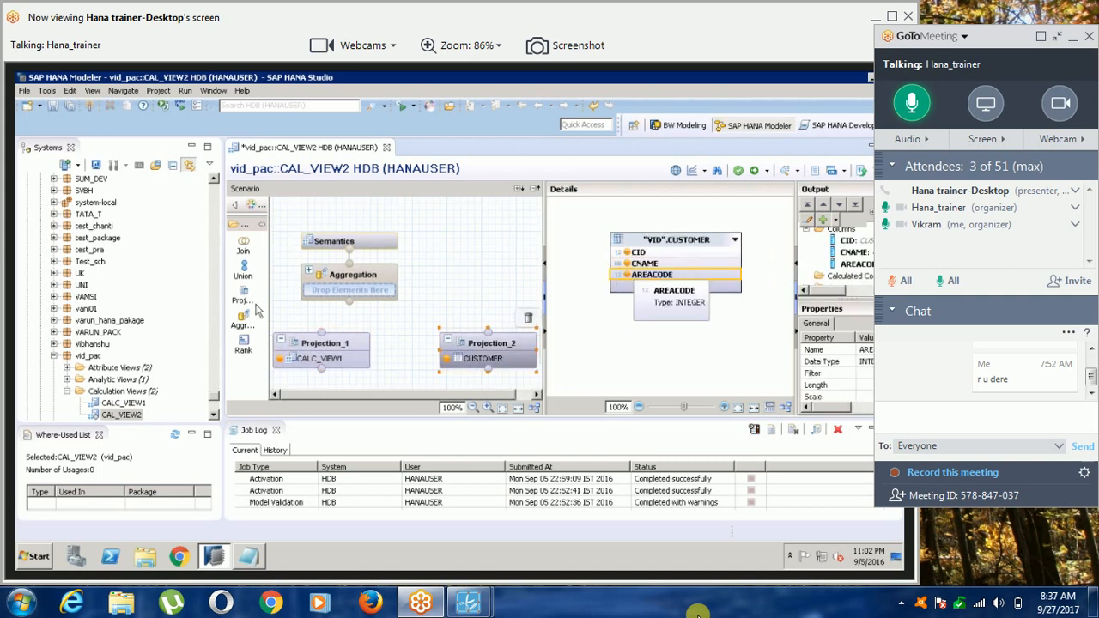
# Add a Join node above the projections and link Projection_1 and Projection_2 to it as inputs.
pyautogui.click(244, 250)
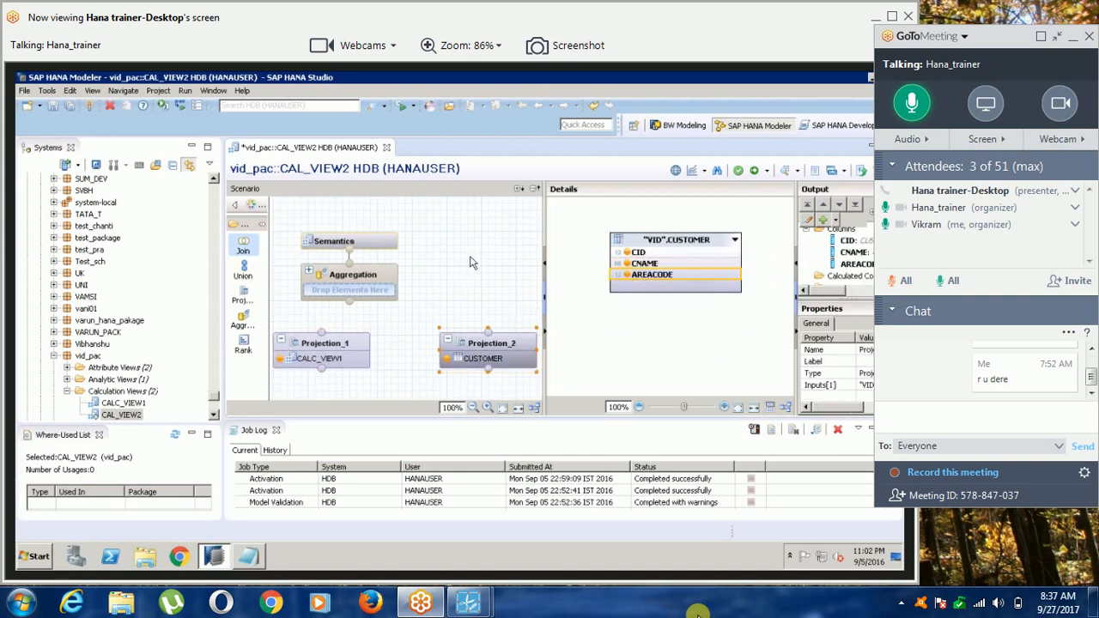
pyautogui.click(478, 307)
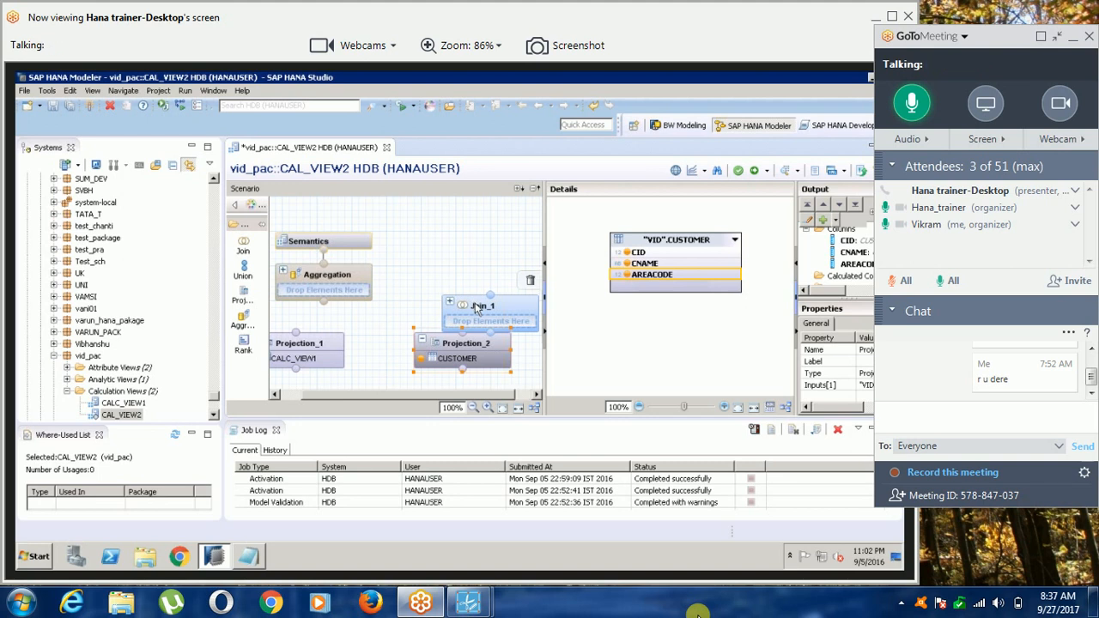
pyautogui.moveTo(477, 309); pyautogui.dragTo(464, 255)
pyautogui.moveTo(310, 333); pyautogui.dragTo(490, 279)
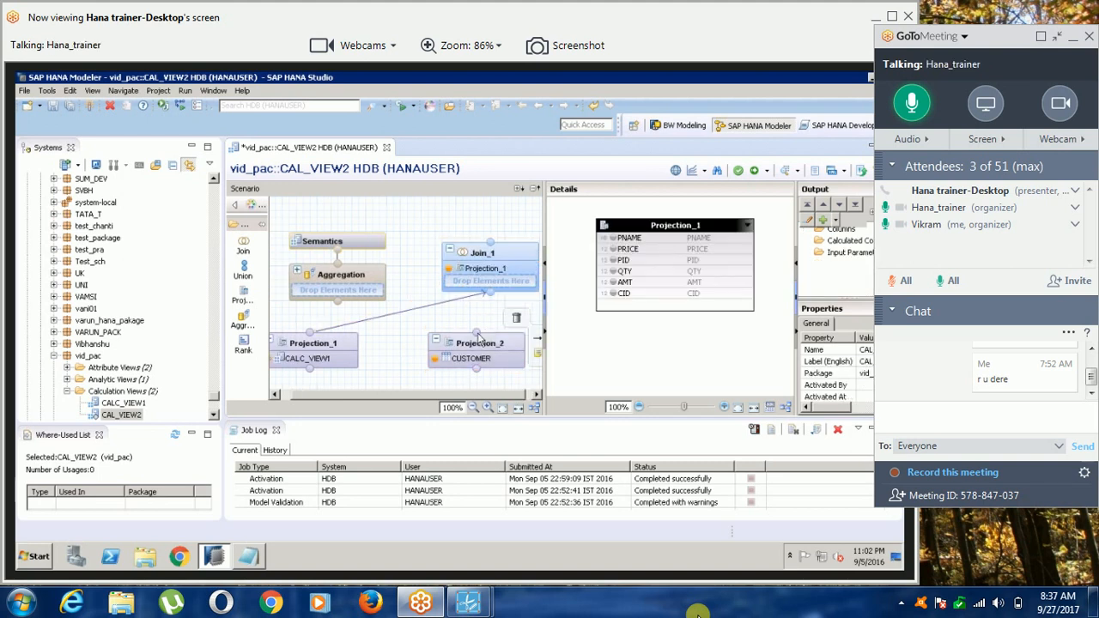
pyautogui.moveTo(478, 335); pyautogui.dragTo(491, 296)
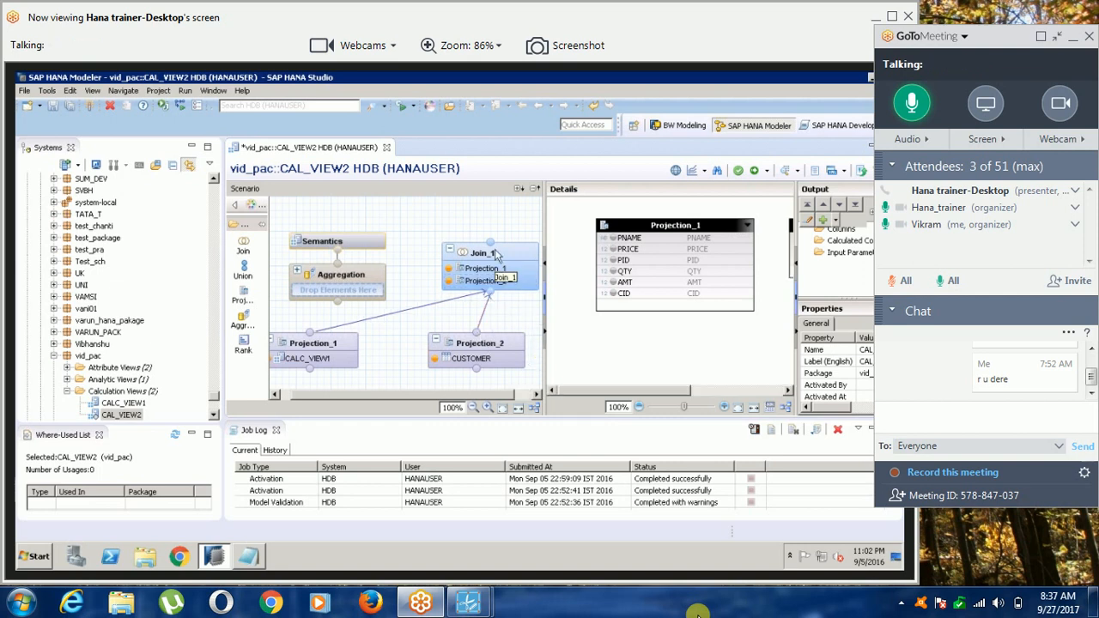
# In Join_1, join Projection_1 and Projection_2 on CID.
pyautogui.click(495, 255)
pyautogui.moveTo(602, 391); pyautogui.dragTo(627, 391)
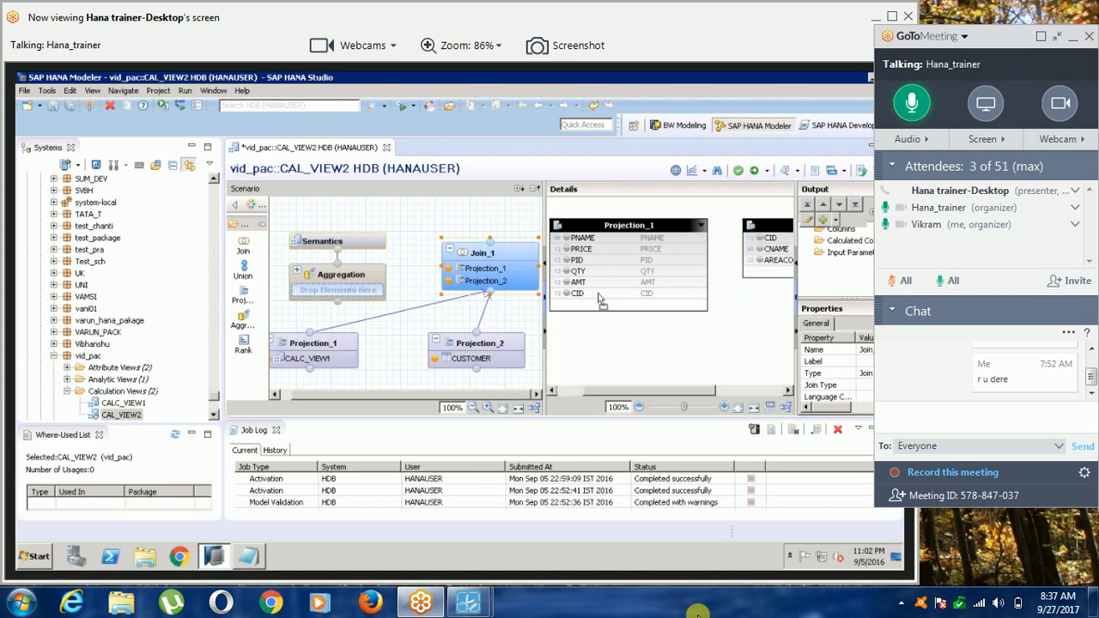
pyautogui.moveTo(601, 299); pyautogui.dragTo(755, 245)
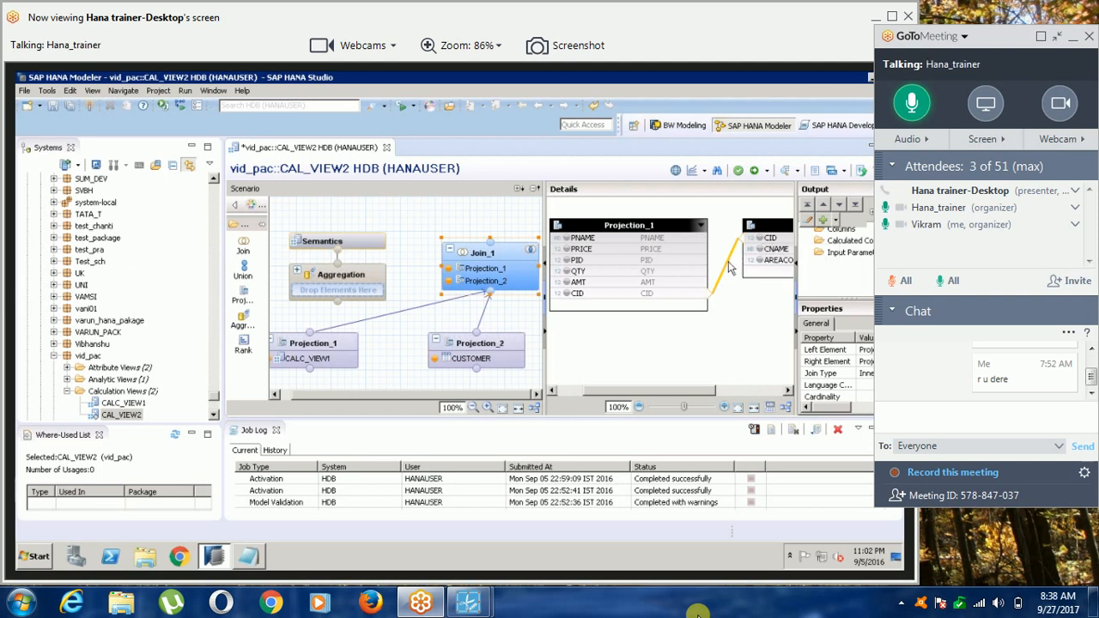
# Edit the CID join between Projection_1 and Projection_2, setting the join type to Left Outer and the cardinality to n..1.
pyautogui.doubleClick(728, 261)
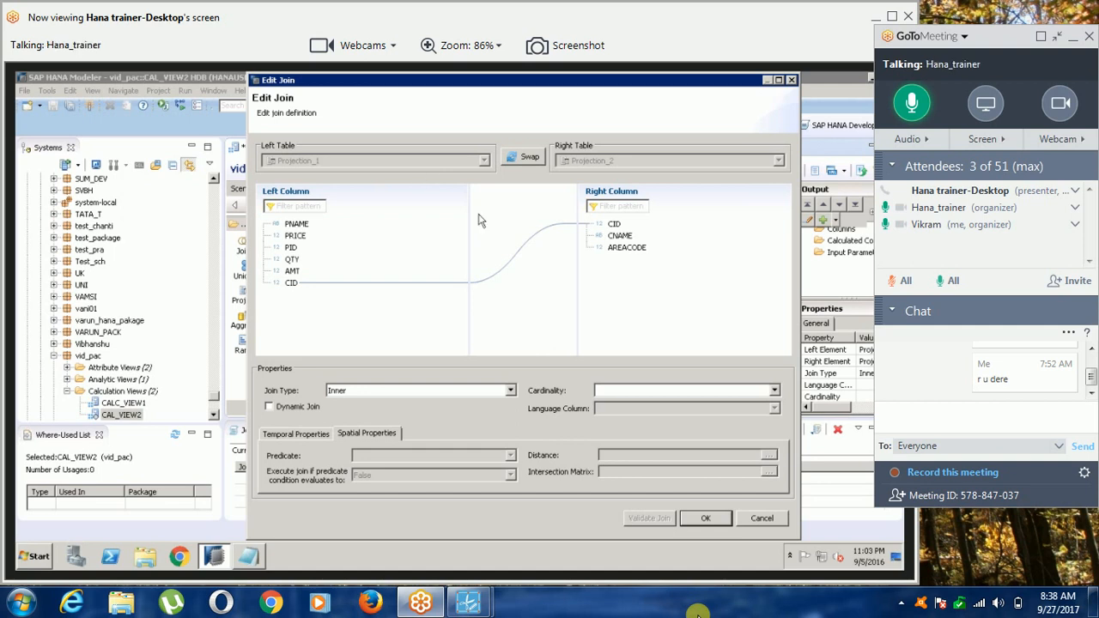
pyautogui.click(510, 391)
pyautogui.click(455, 424)
pyautogui.click(652, 394)
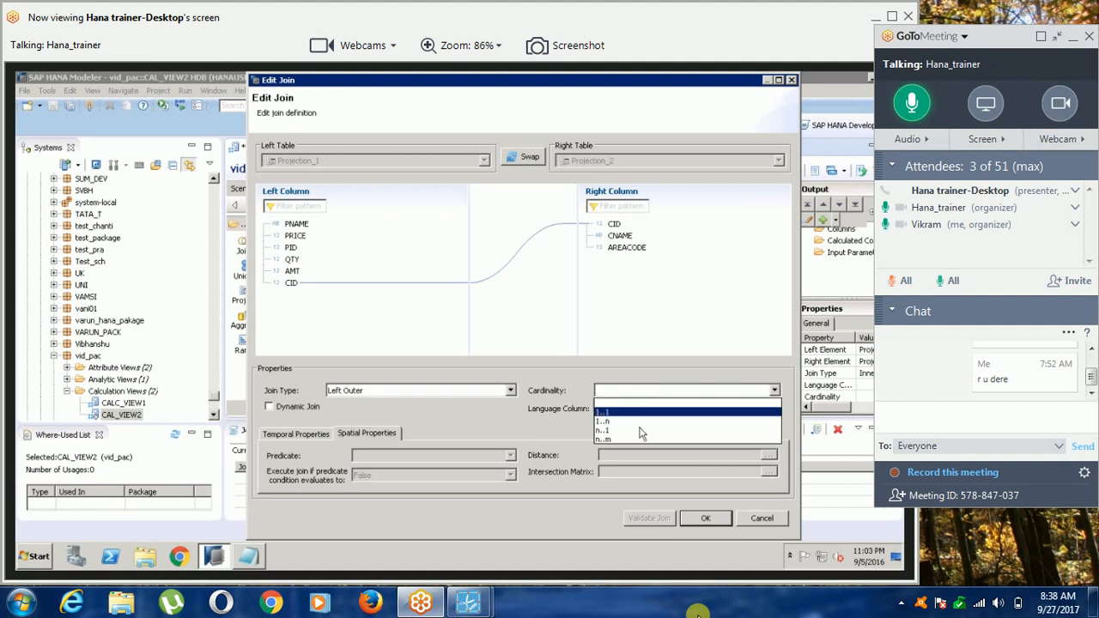
pyautogui.click(638, 429)
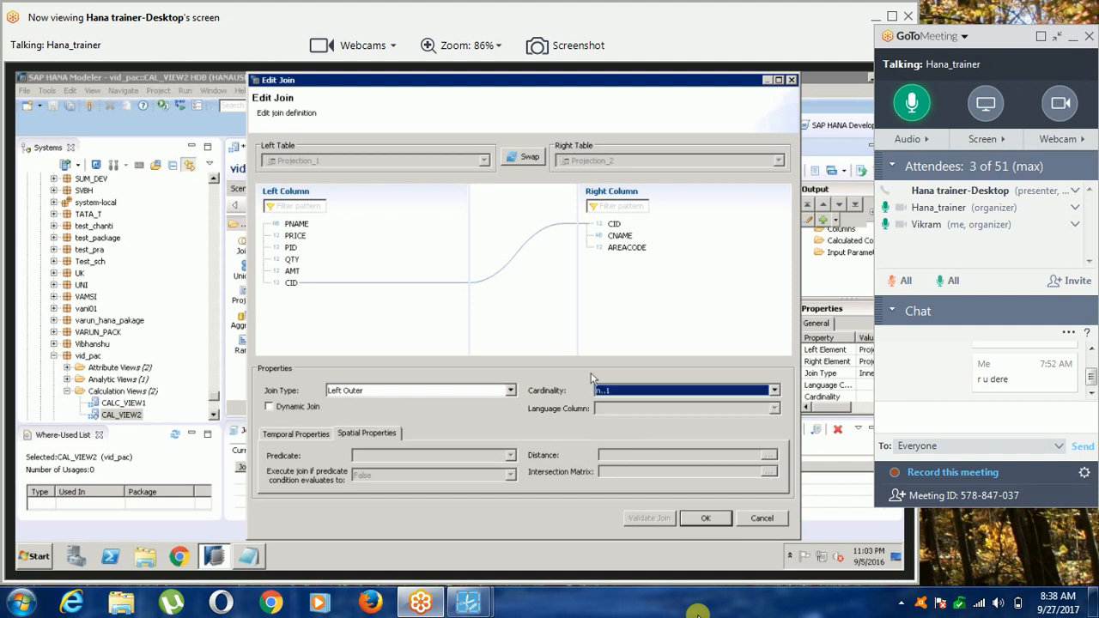
pyautogui.click(701, 520)
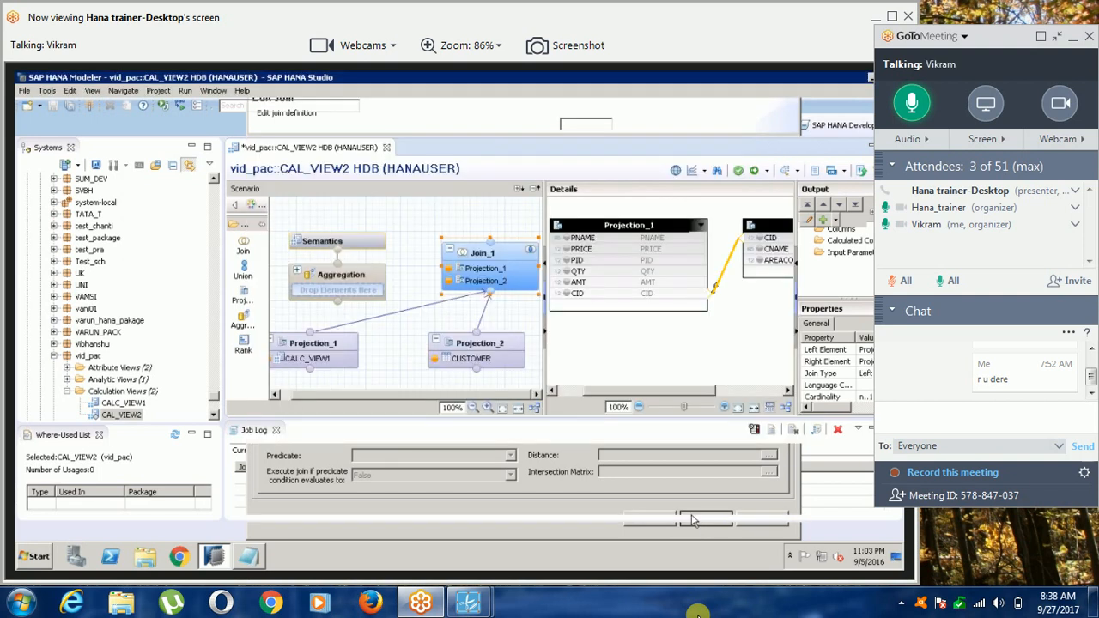
# Reopen the CID join definition between Projection_1 and Projection_2 and set the join type to Full Outer.
pyautogui.doubleClick(719, 285)
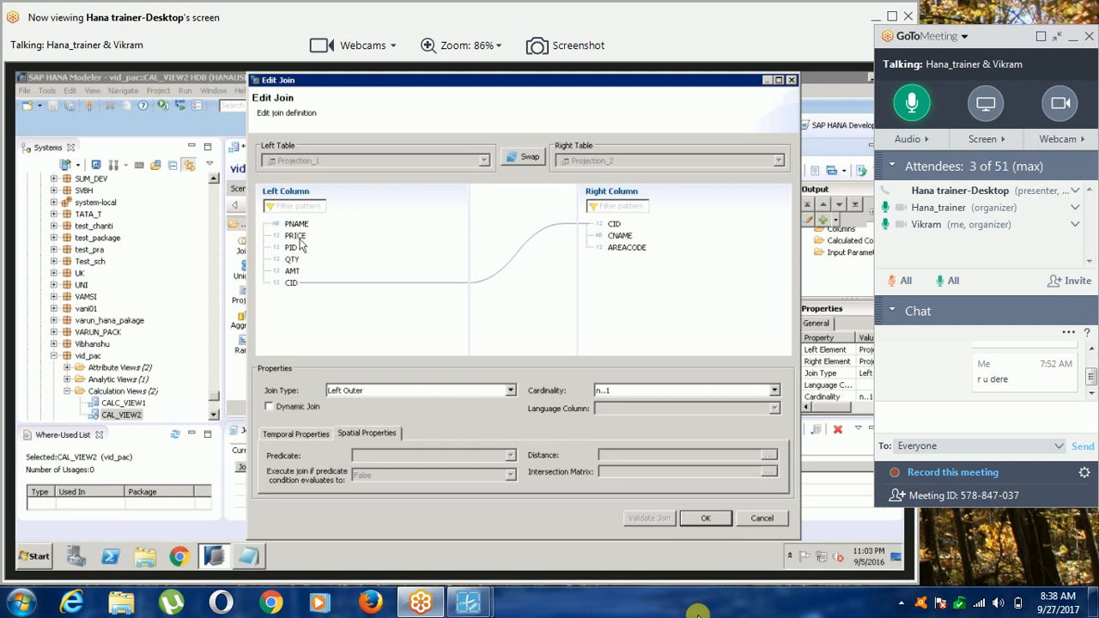
pyautogui.moveTo(468, 603)
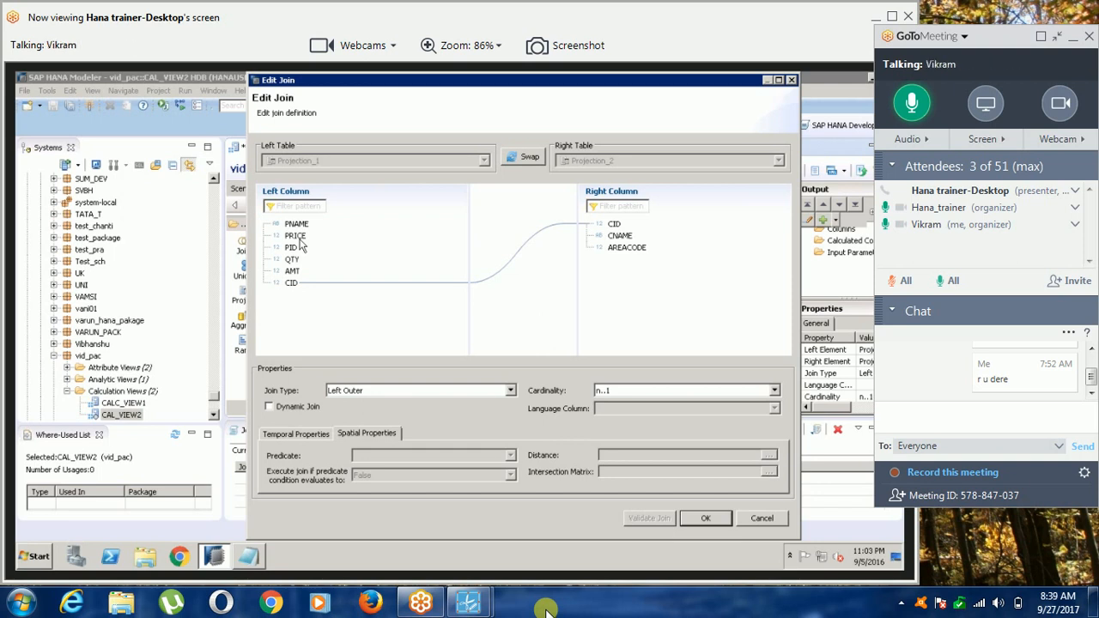
pyautogui.click(512, 392)
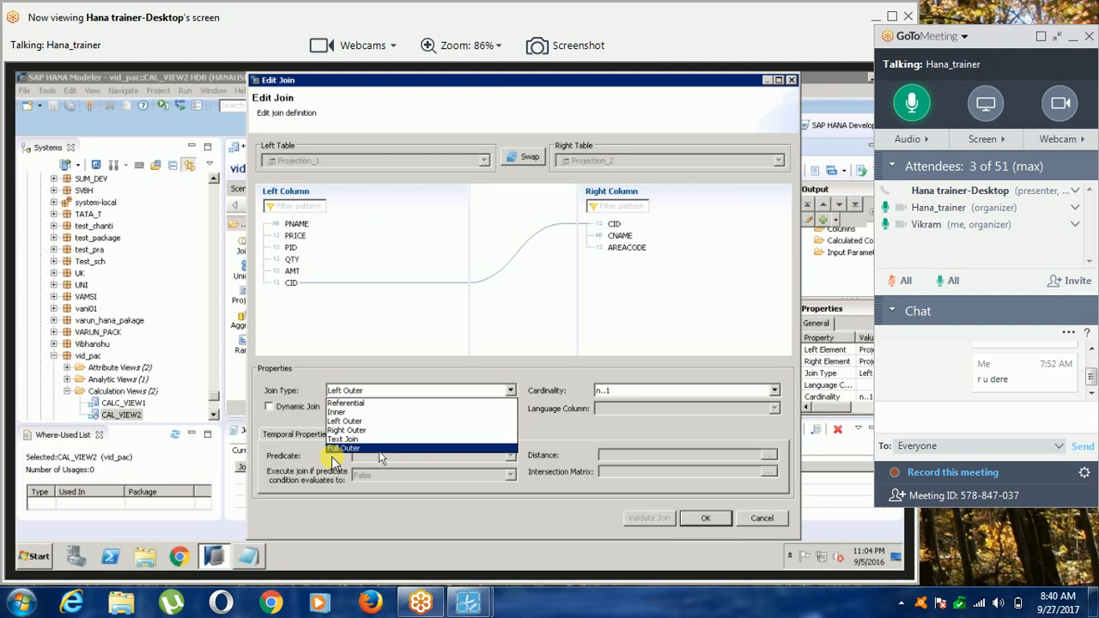
pyautogui.click(333, 450)
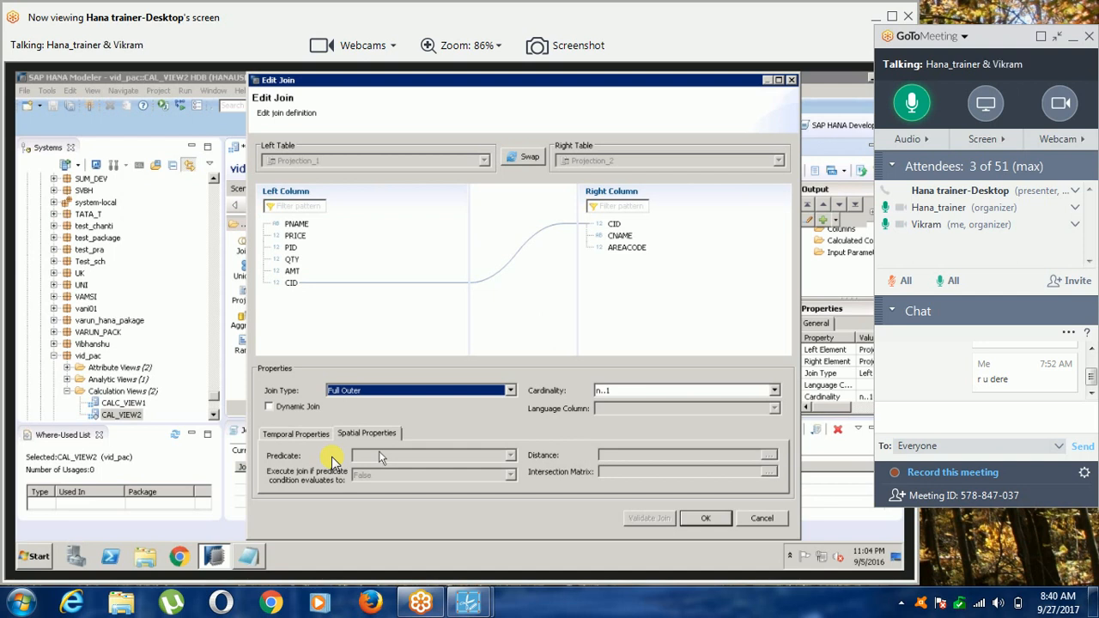
pyautogui.moveTo(471, 604)
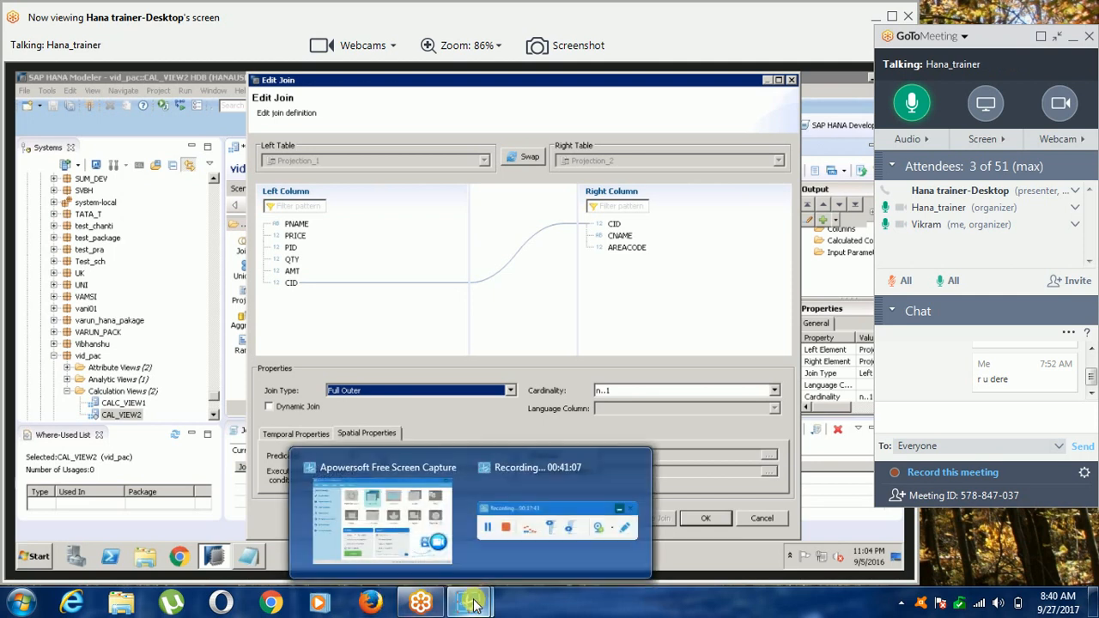
pyautogui.click(503, 555)
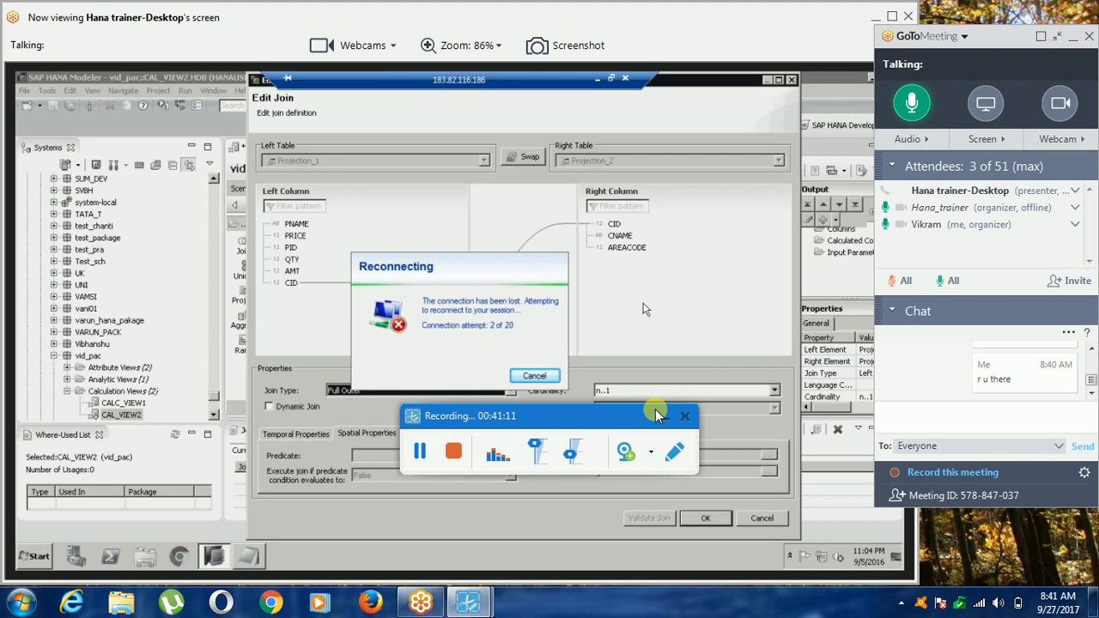
pyautogui.click(662, 418)
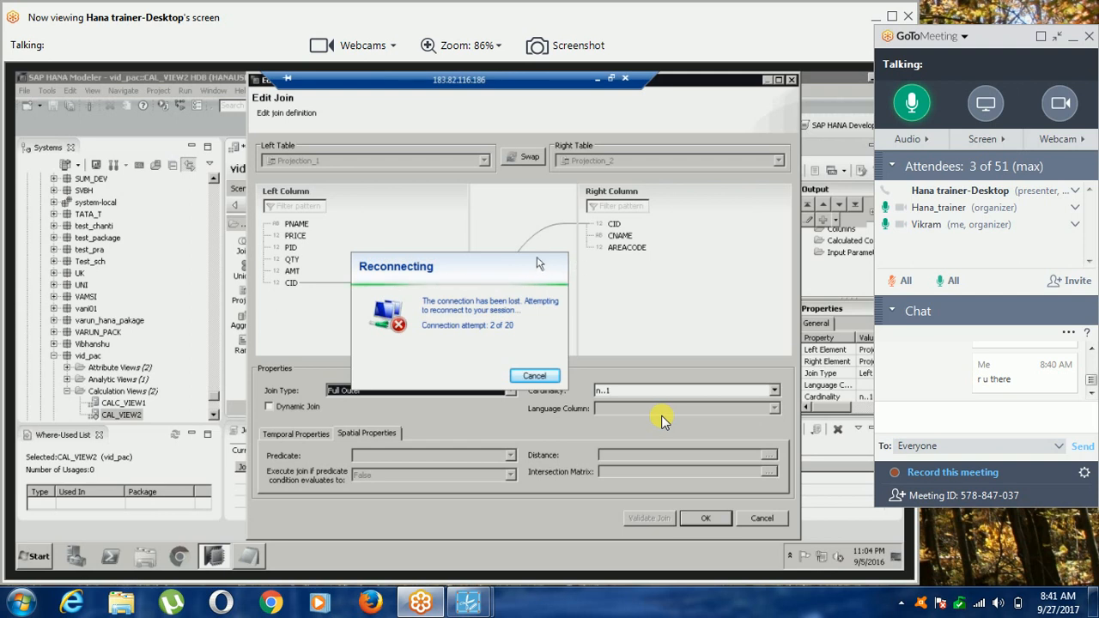
pyautogui.moveTo(477, 601)
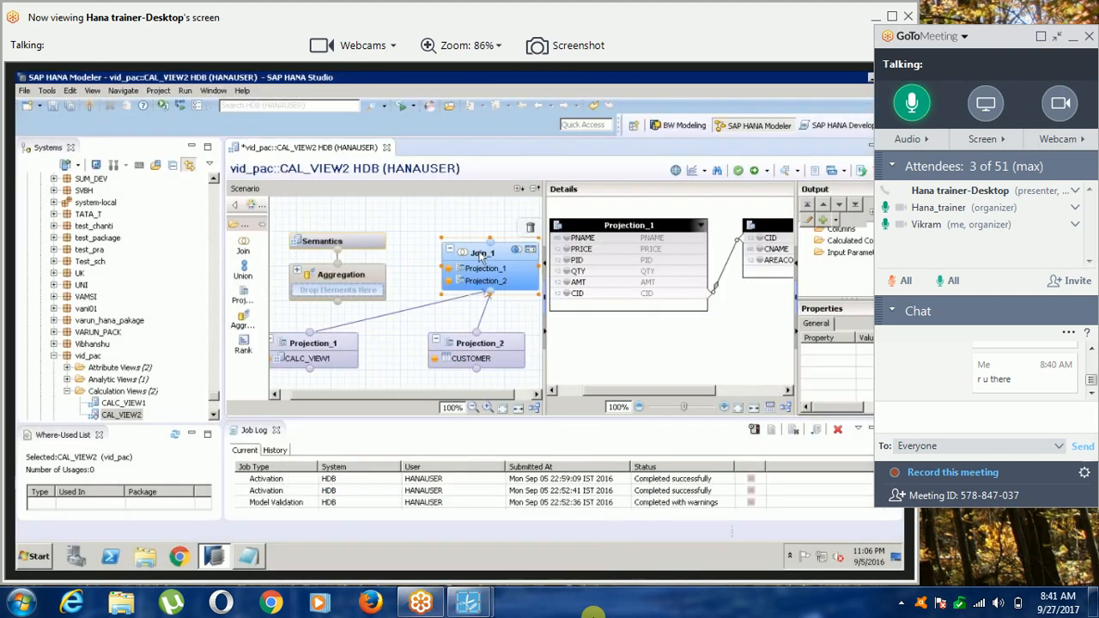
# In Join_1, add PNAME, PRICE, PID, QTY, AMT and CID from Projection_1, plus CNAME and AREACODE from Projection_2, to the output.
pyautogui.click(482, 257)
pyautogui.click(566, 237)
pyautogui.click(567, 249)
pyautogui.click(567, 271)
pyautogui.click(567, 260)
pyautogui.click(567, 282)
pyautogui.click(566, 293)
pyautogui.click(754, 249)
pyautogui.click(754, 260)
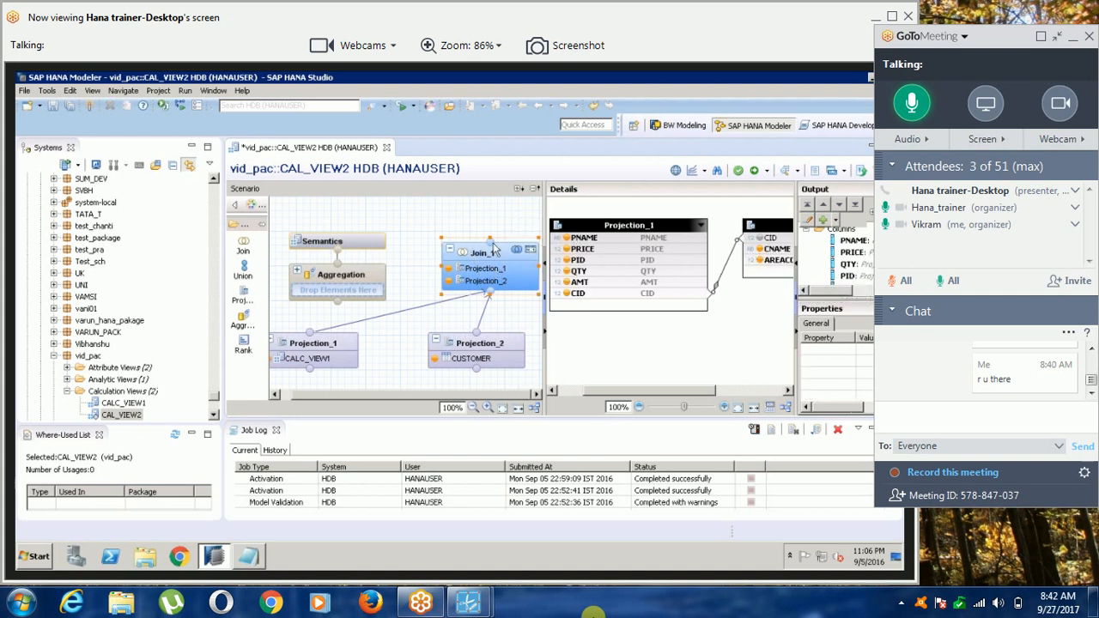
# Link Join_1 to the Aggregation node, adding PNAME and PID to its output and PRICE and QTY as aggregated columns.
pyautogui.moveTo(494, 249); pyautogui.dragTo(352, 279)
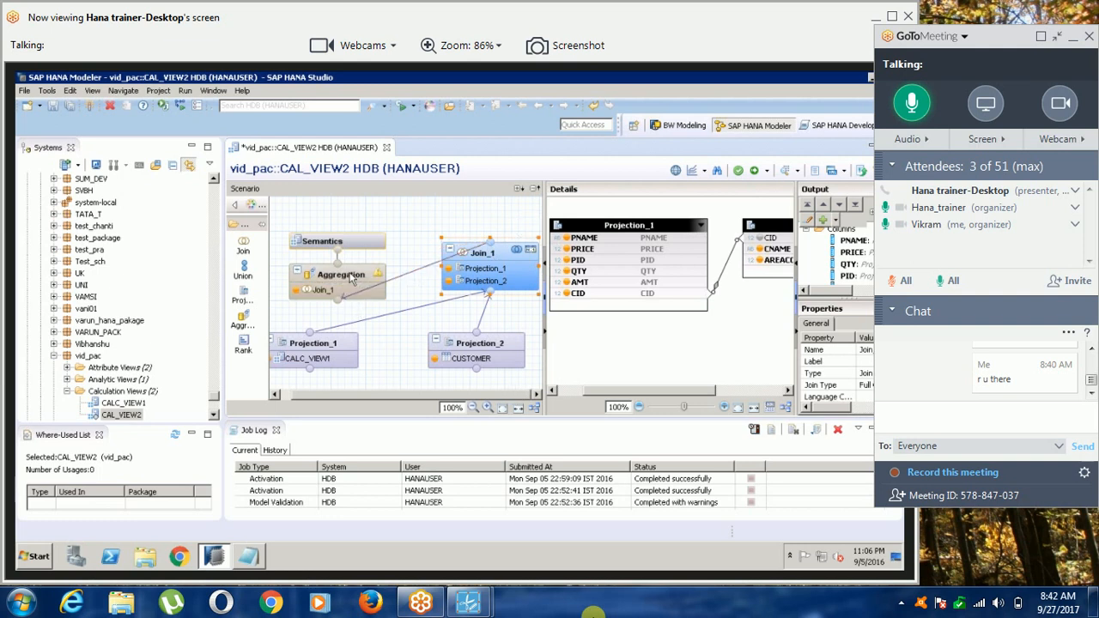
pyautogui.click(352, 279)
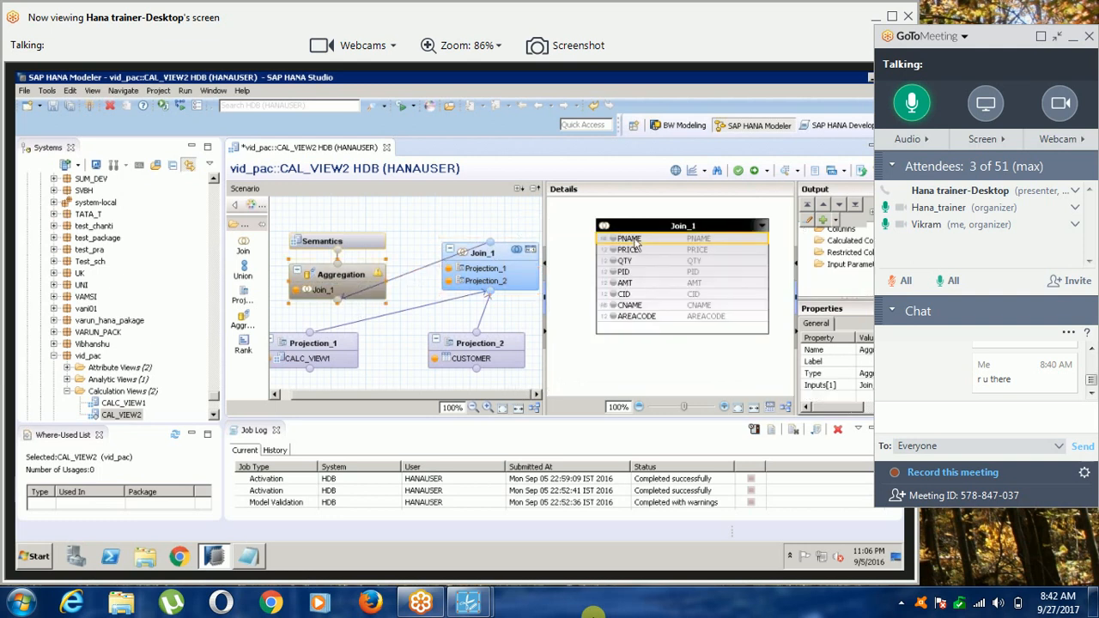
pyautogui.rightClick(637, 245)
pyautogui.click(650, 259)
pyautogui.rightClick(631, 249)
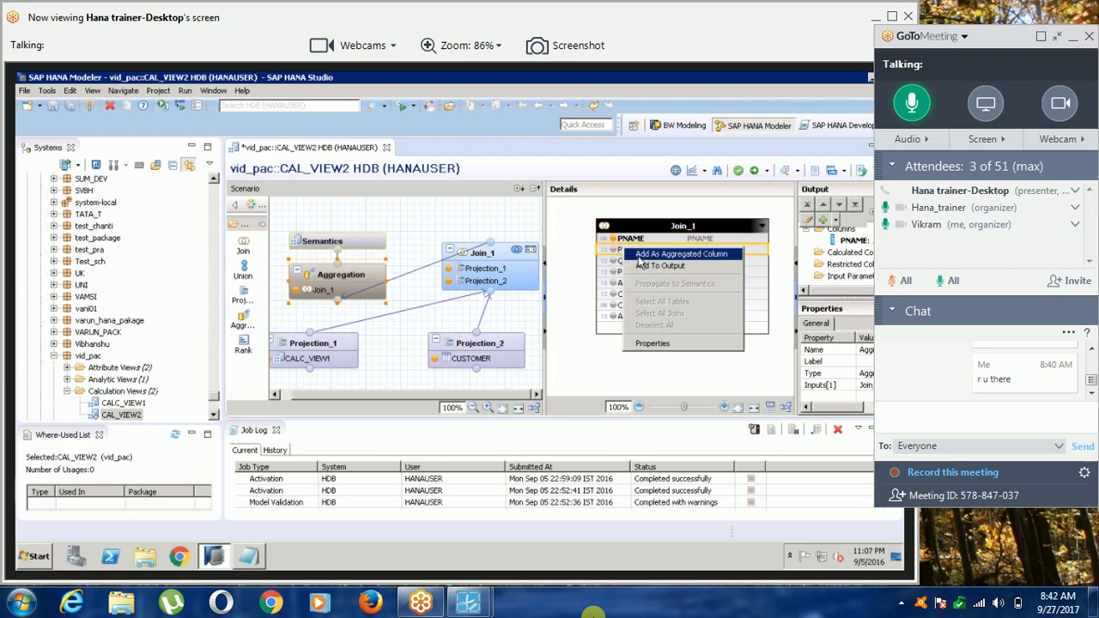
pyautogui.click(639, 257)
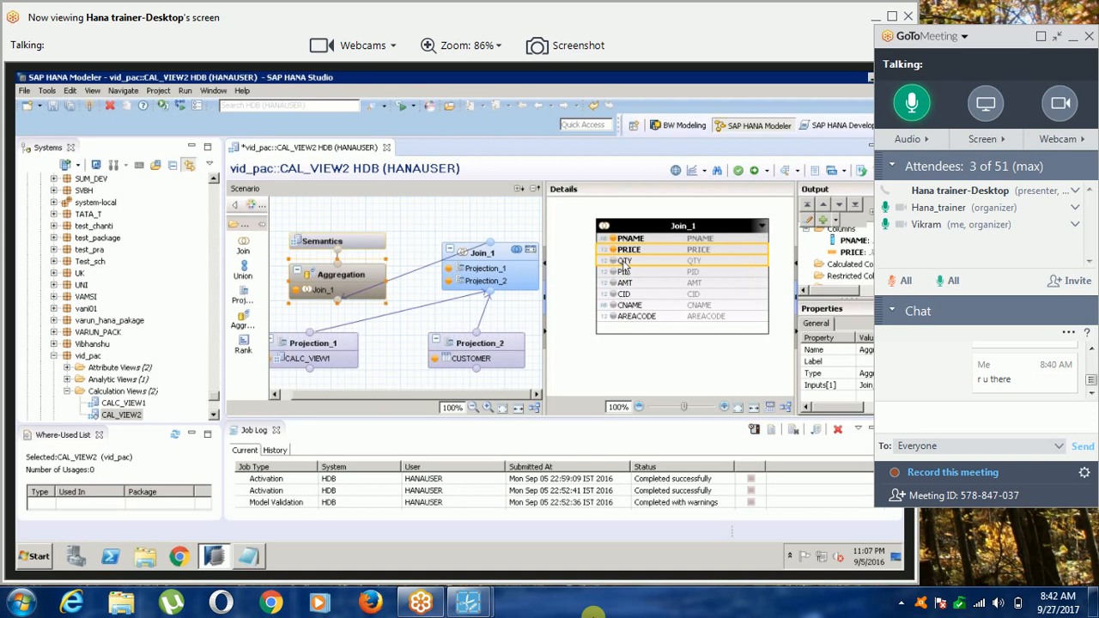
pyautogui.rightClick(635, 261)
pyautogui.click(637, 268)
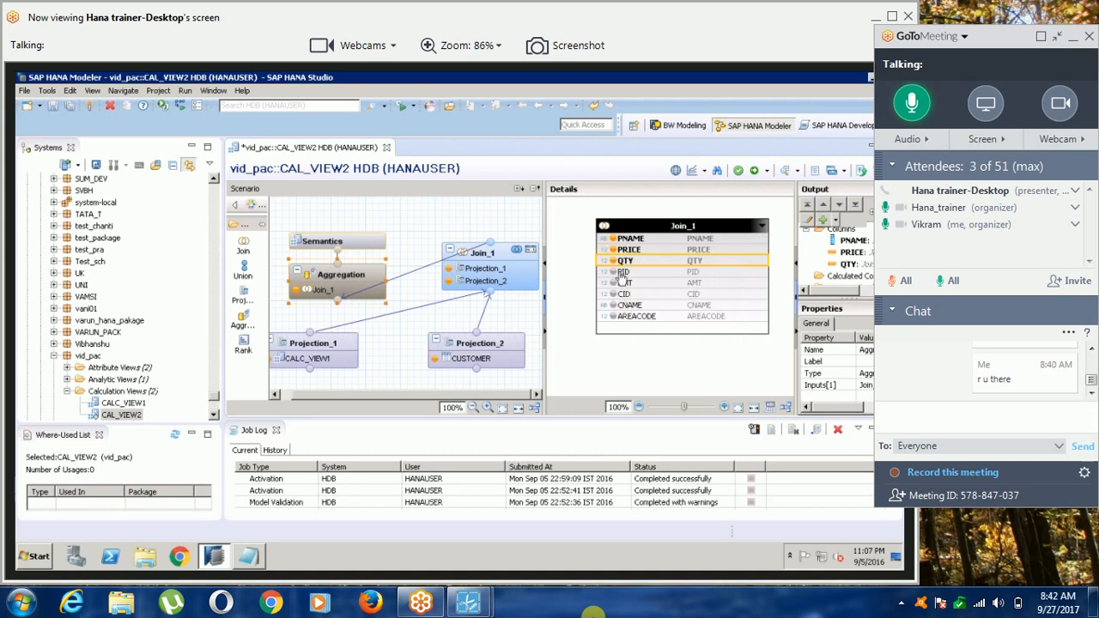
pyautogui.rightClick(620, 273)
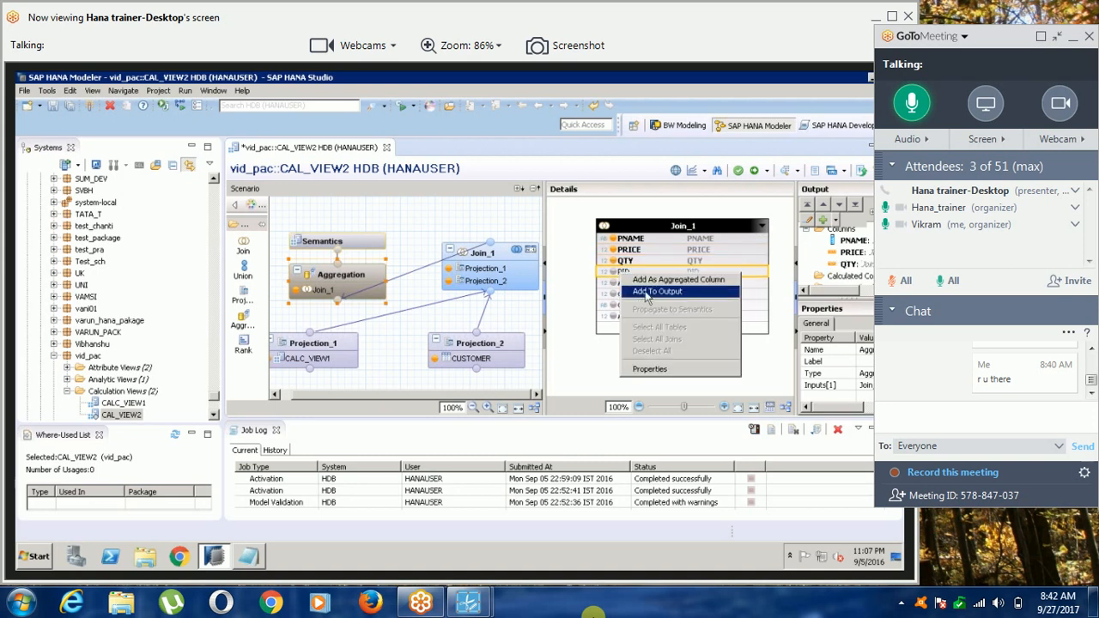
pyautogui.click(646, 292)
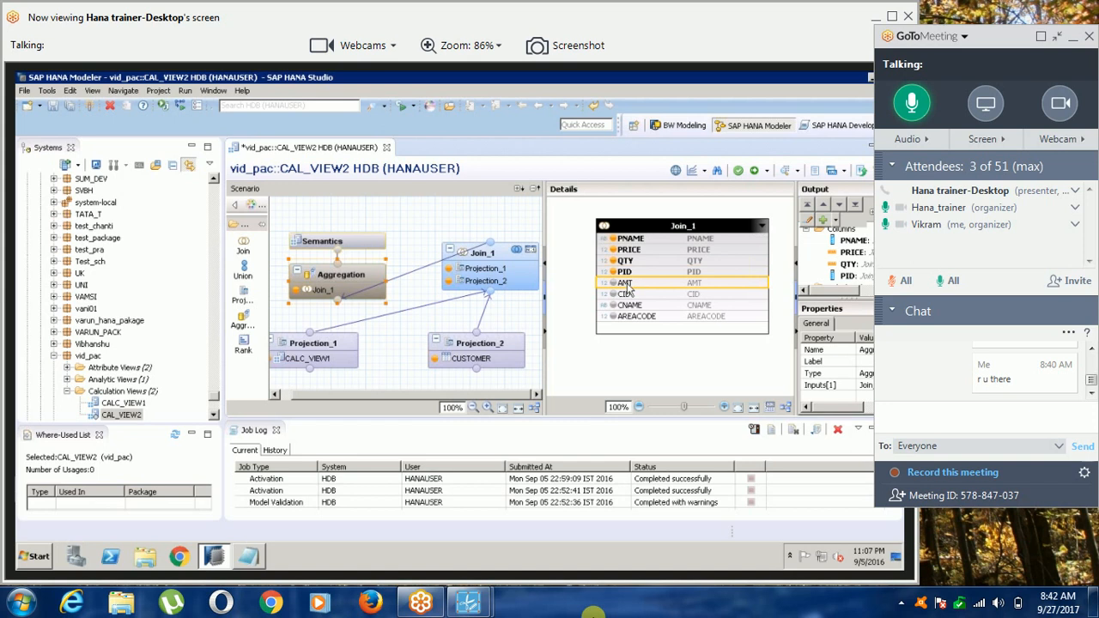
# In the Aggregation node, add AMT as an aggregated column and add CID, CNAME and AREACODE to the output.
pyautogui.rightClick(642, 289)
pyautogui.click(645, 292)
pyautogui.click(625, 296)
pyautogui.rightClick(626, 298)
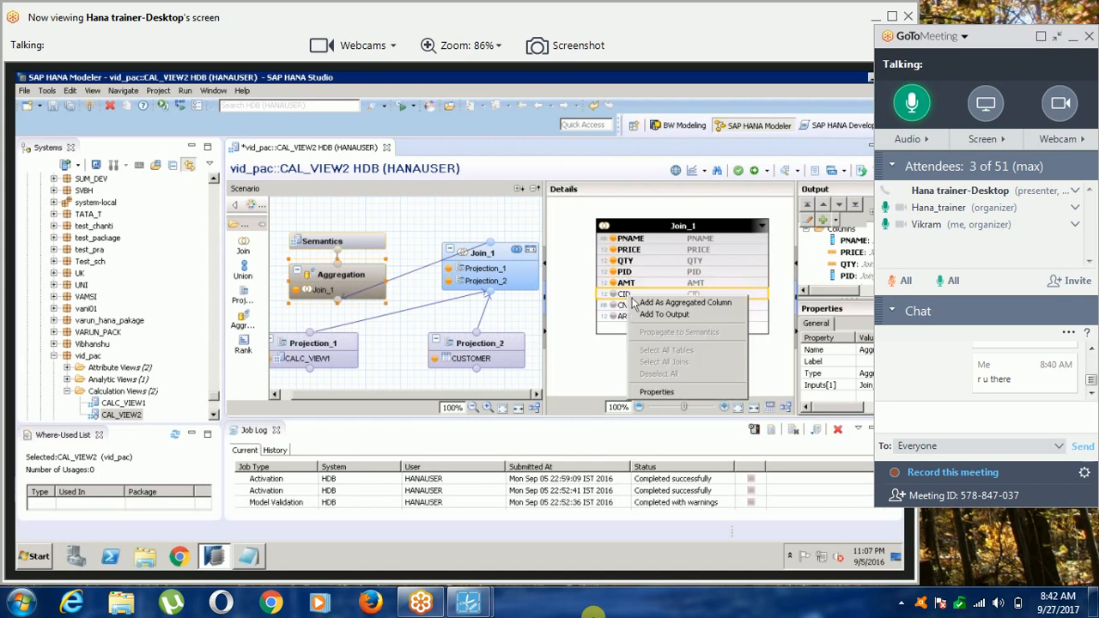
pyautogui.click(647, 314)
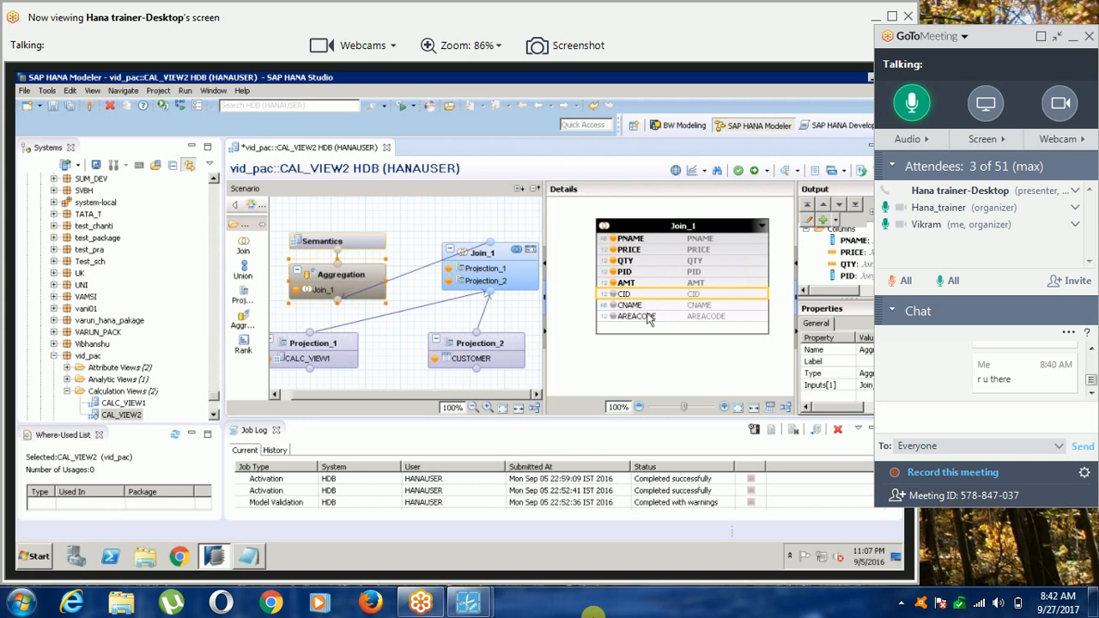
pyautogui.click(627, 305)
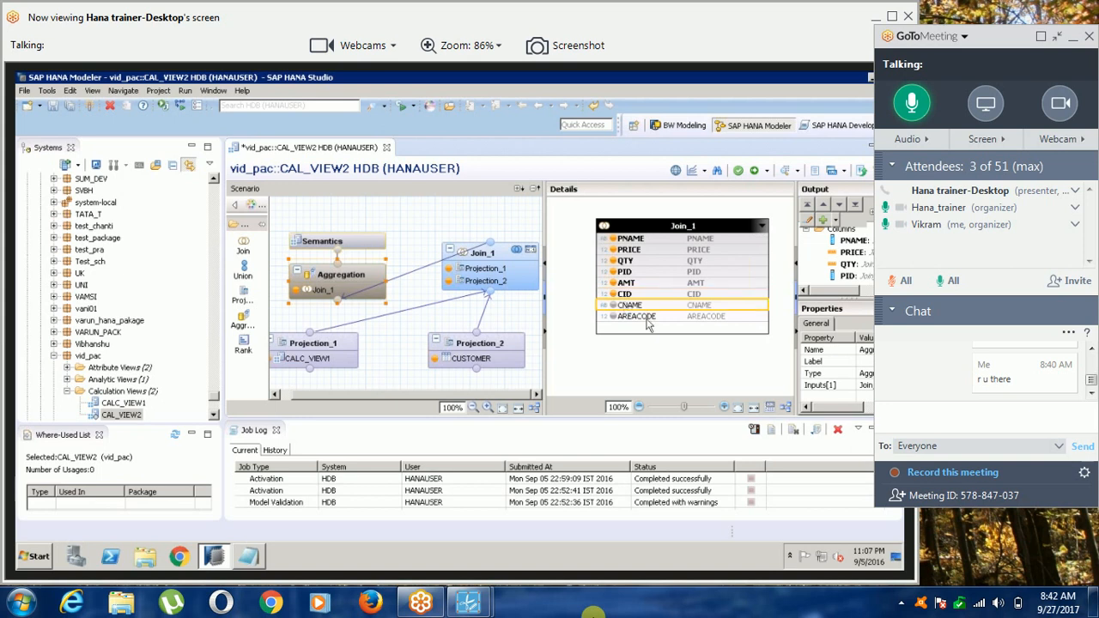
pyautogui.rightClick(631, 306)
pyautogui.click(636, 322)
pyautogui.click(636, 318)
pyautogui.doubleClick(636, 319)
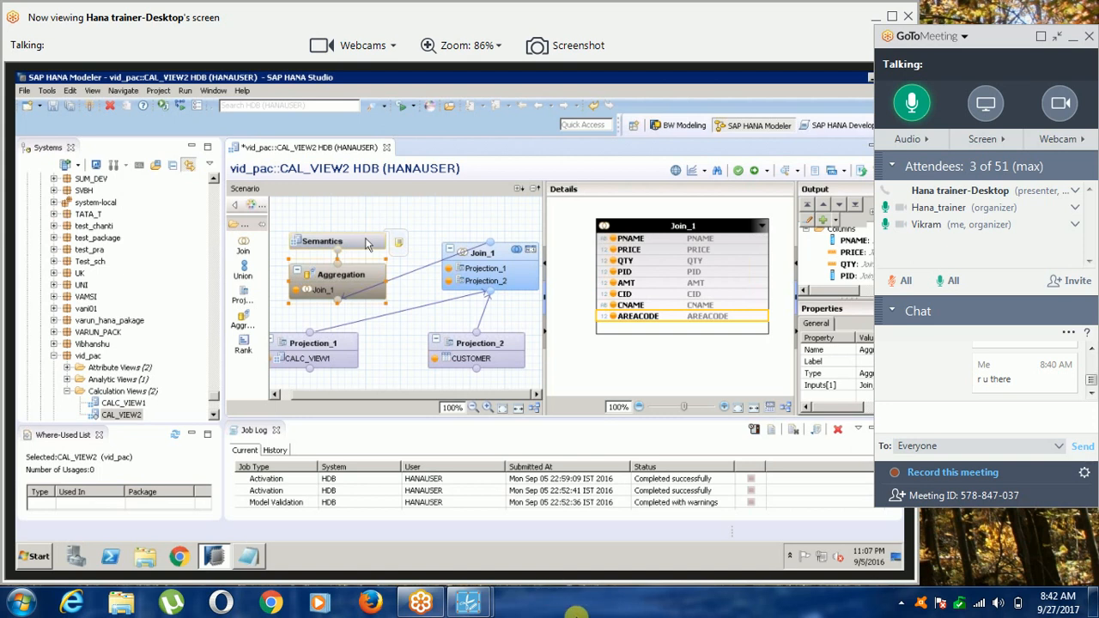
# In Semantics, mark PID as a key column and set the type of PNAME to Attribute.
pyautogui.click(365, 244)
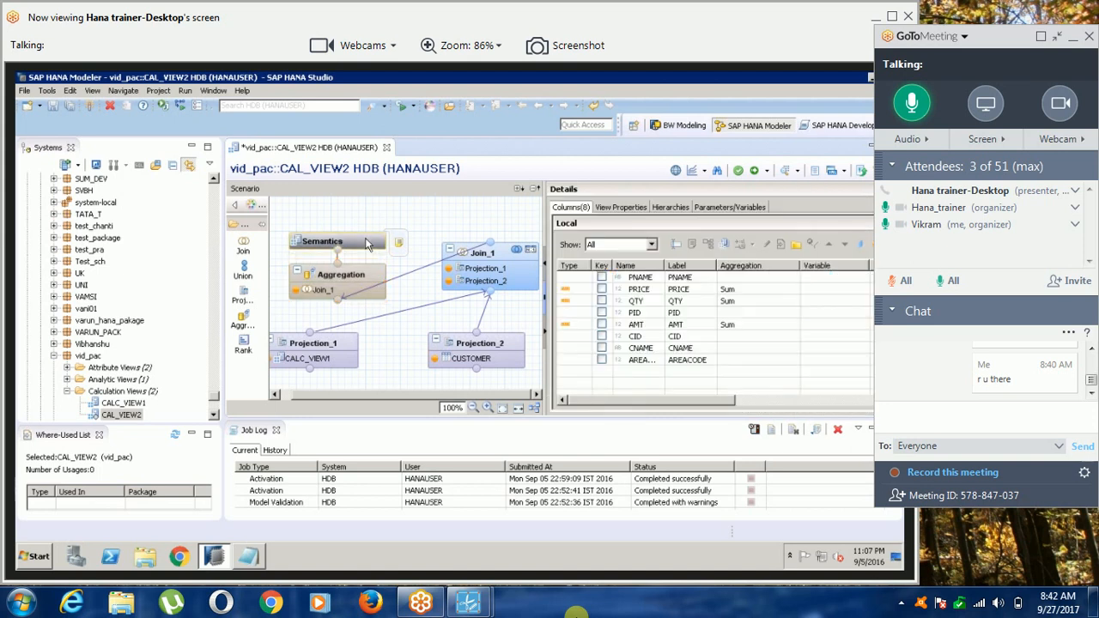
pyautogui.click(602, 313)
pyautogui.click(585, 278)
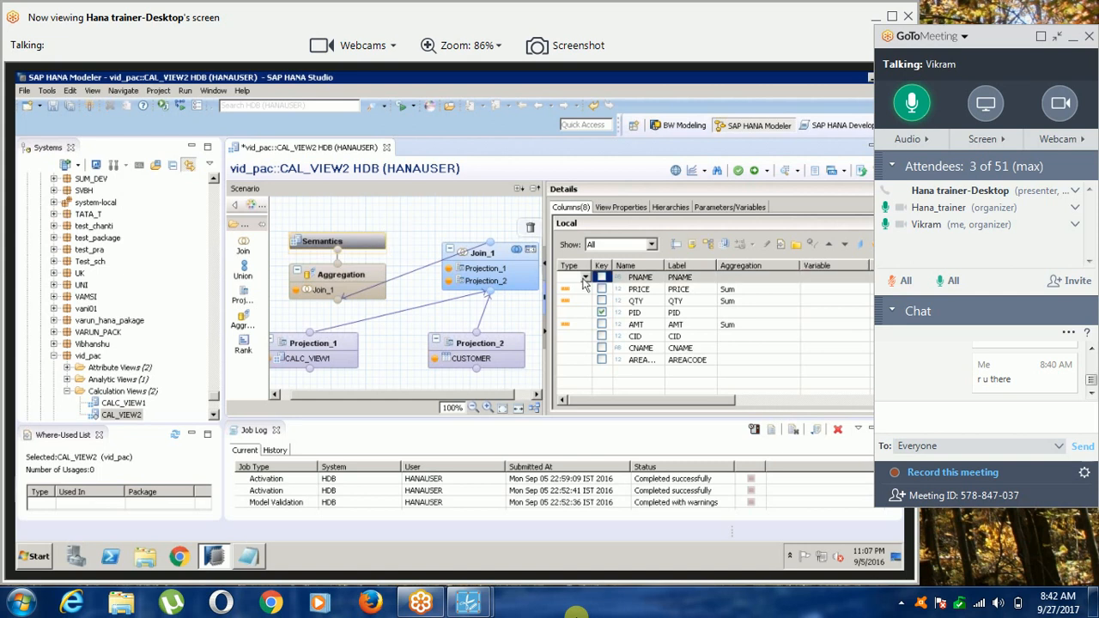
pyautogui.click(584, 279)
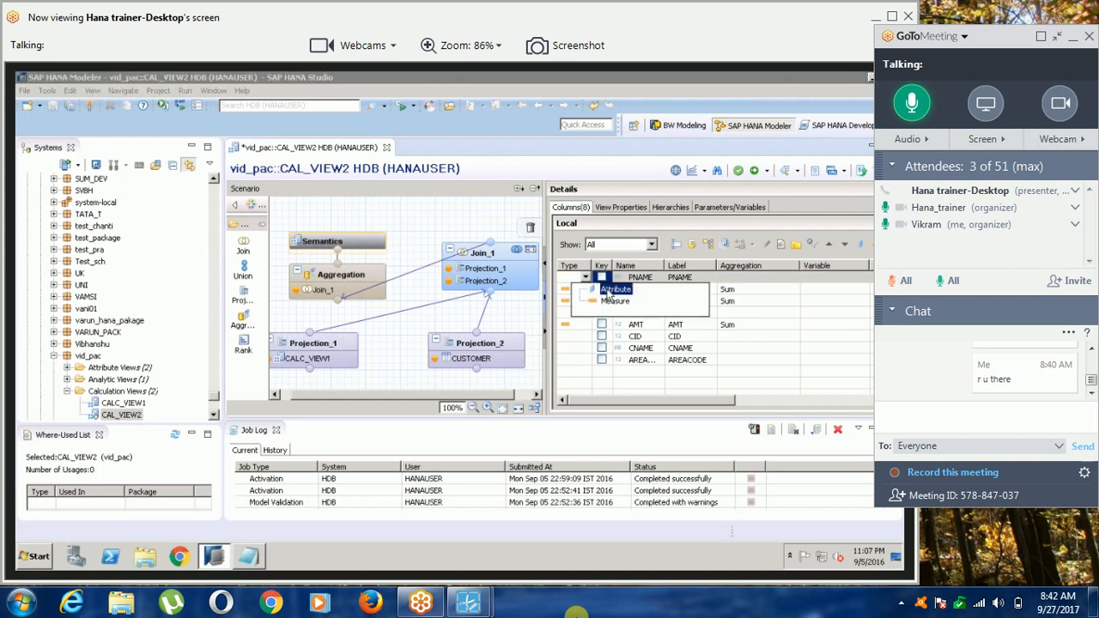
pyautogui.click(612, 291)
# Set the semantic type of the CID, CNAME and AREACODE columns to Attribute.
pyautogui.click(582, 337)
pyautogui.click(582, 350)
pyautogui.click(585, 349)
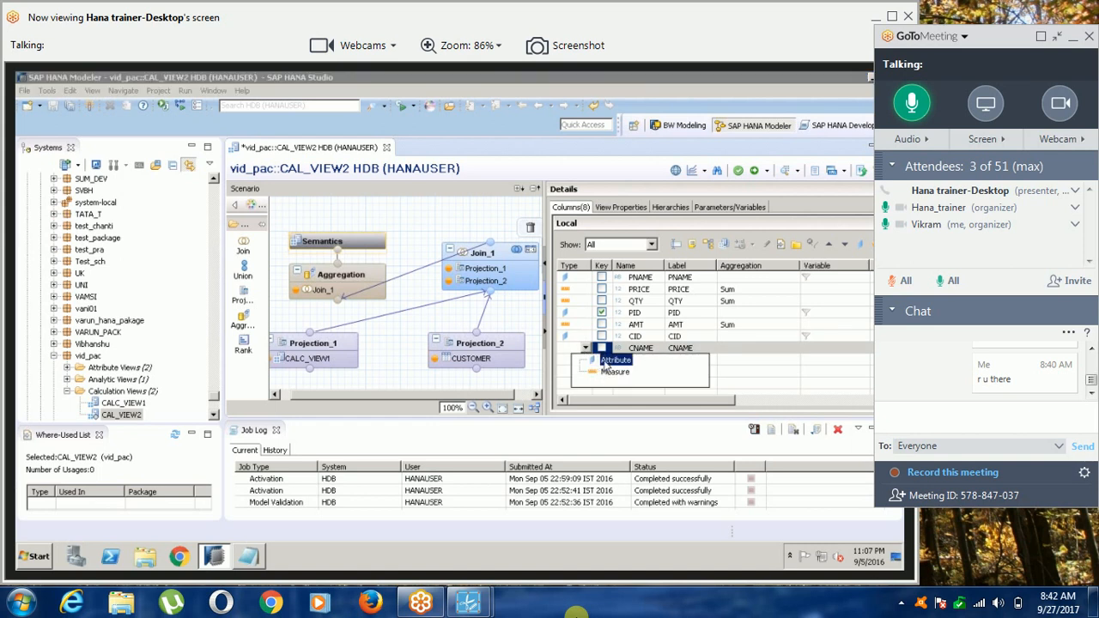
pyautogui.click(614, 359)
pyautogui.click(578, 361)
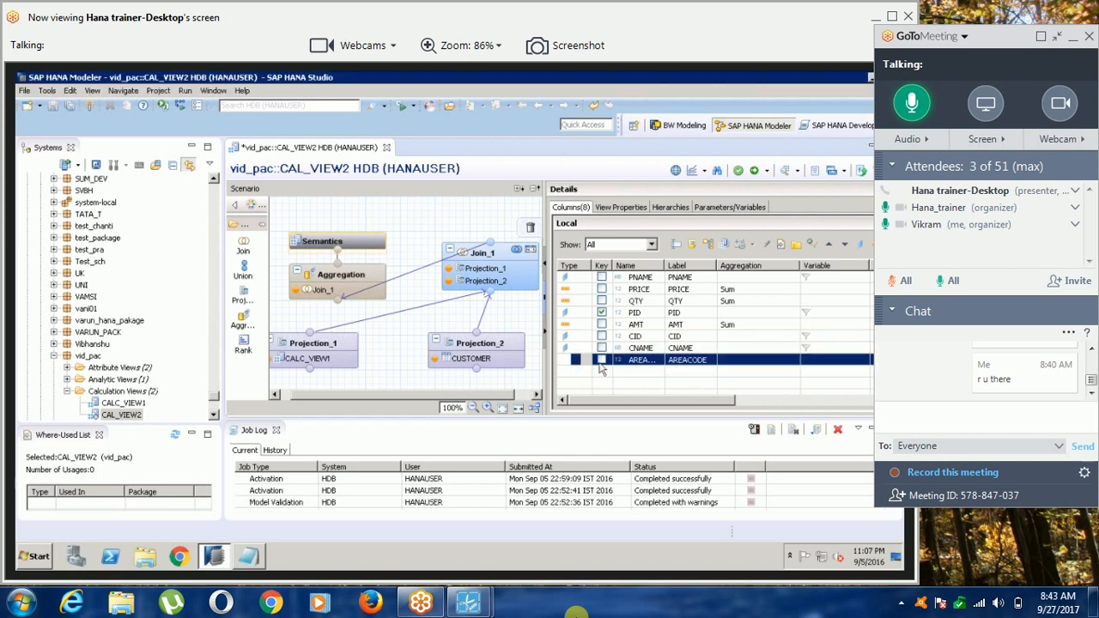
pyautogui.click(588, 362)
pyautogui.click(585, 361)
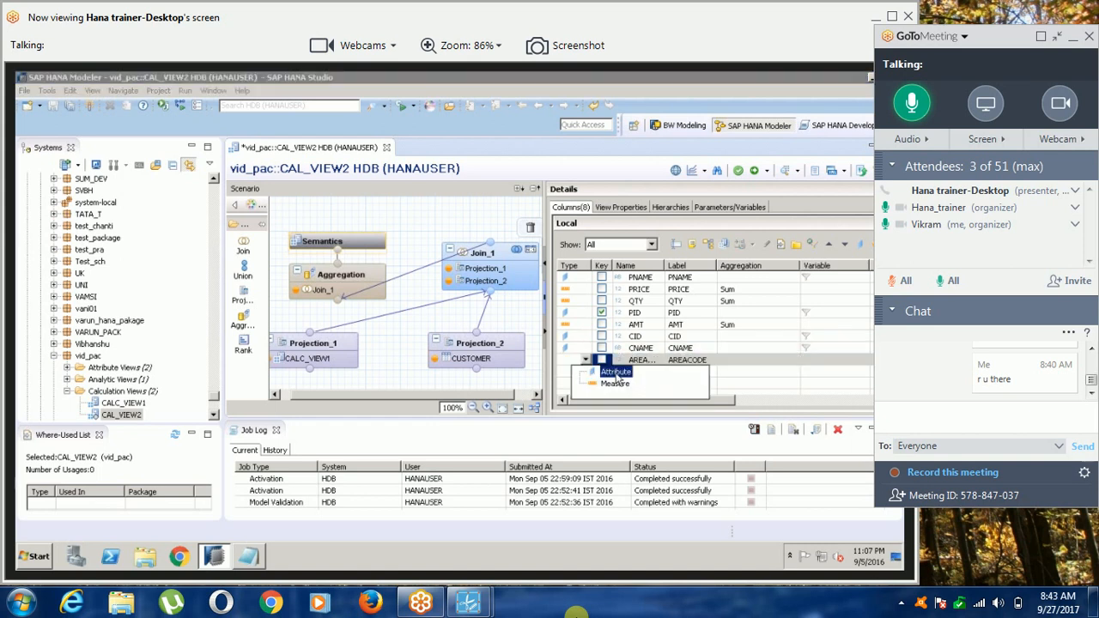
pyautogui.click(615, 372)
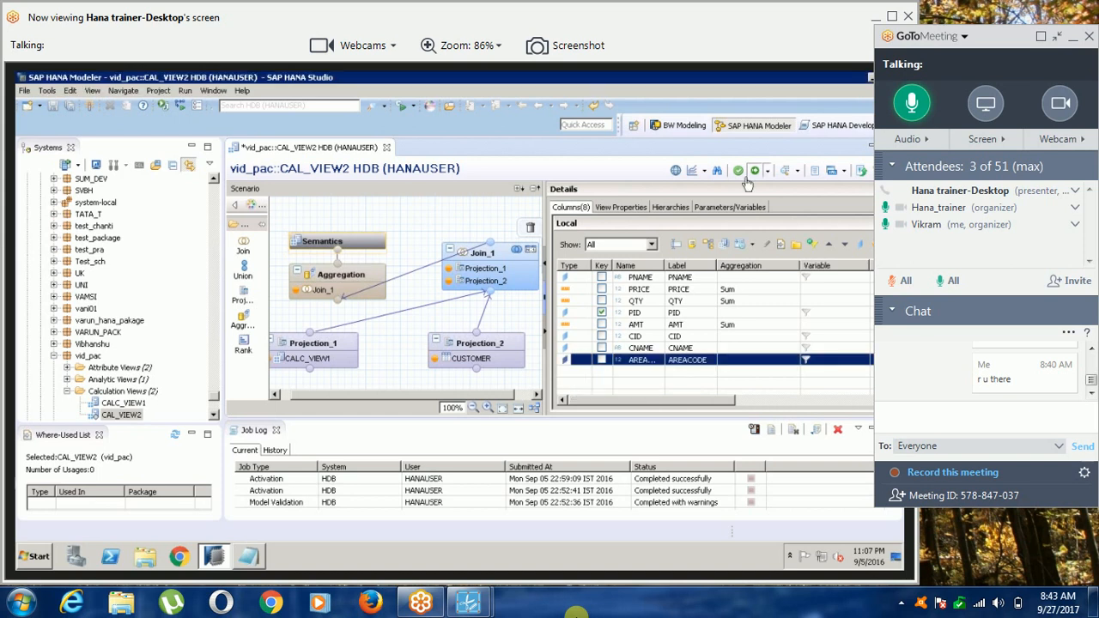
# Activate CAL_VIEW2 and preview its raw data.
pyautogui.click(746, 180)
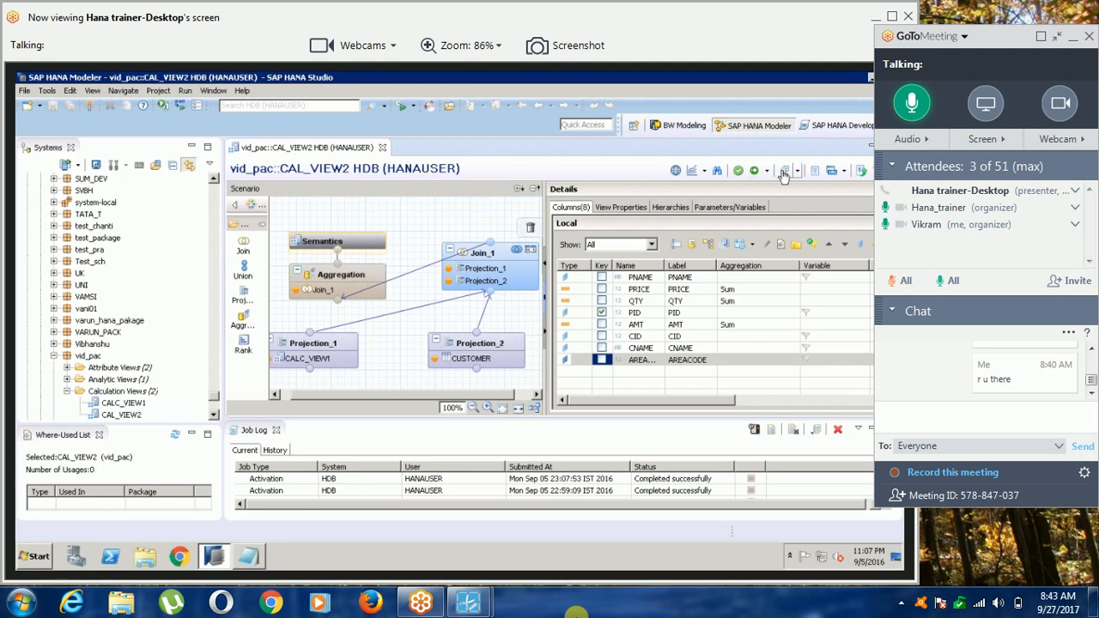
pyautogui.click(784, 175)
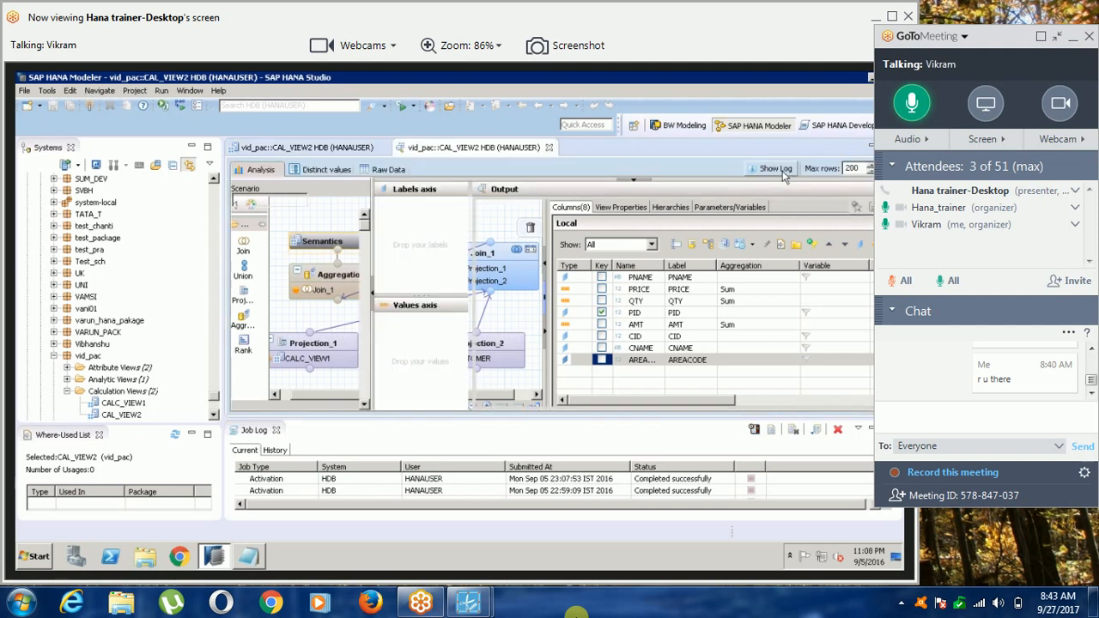
pyautogui.click(388, 169)
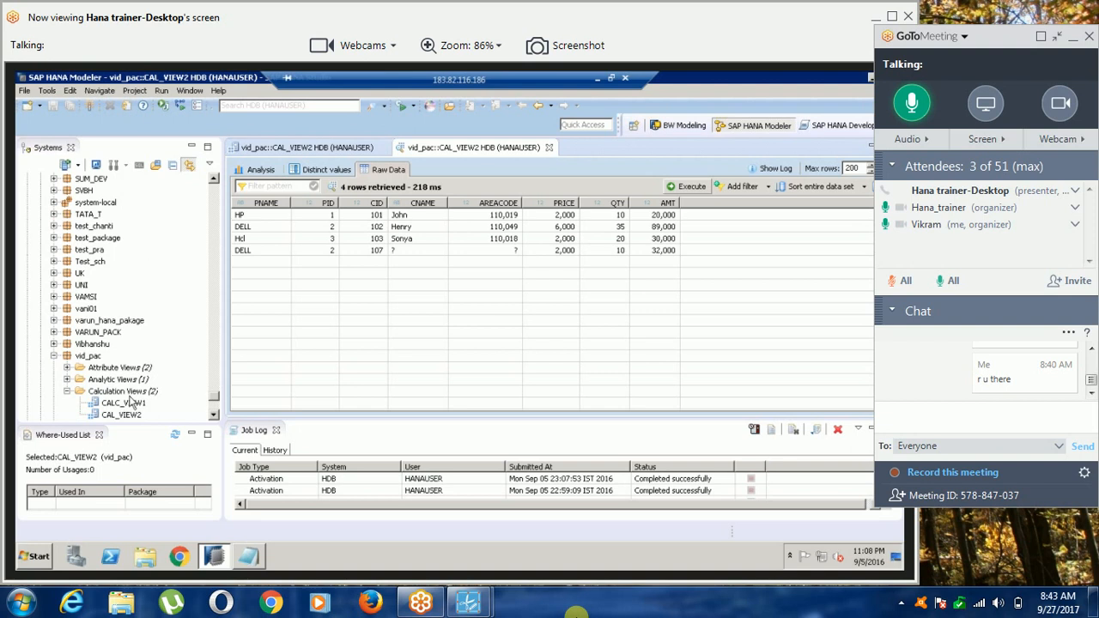
pyautogui.click(129, 393)
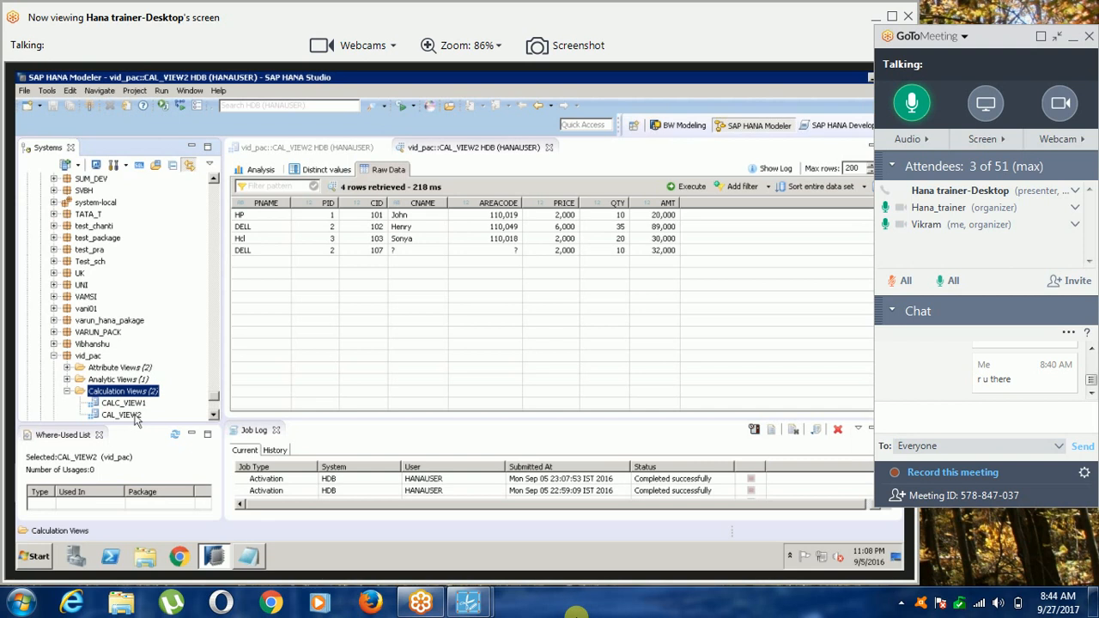
# Open CAL_VIEW2 and the ANALYTICA analytic view of the vid_pac package to review their scenarios and columns.
pyautogui.doubleClick(129, 415)
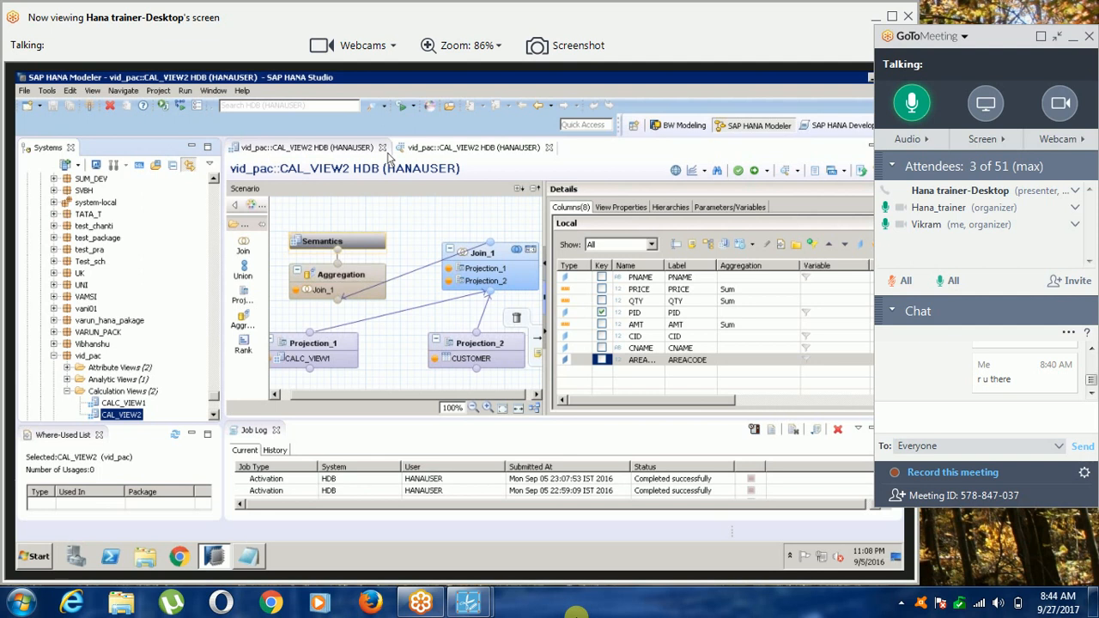
pyautogui.click(68, 379)
pyautogui.click(118, 391)
pyautogui.doubleClick(118, 390)
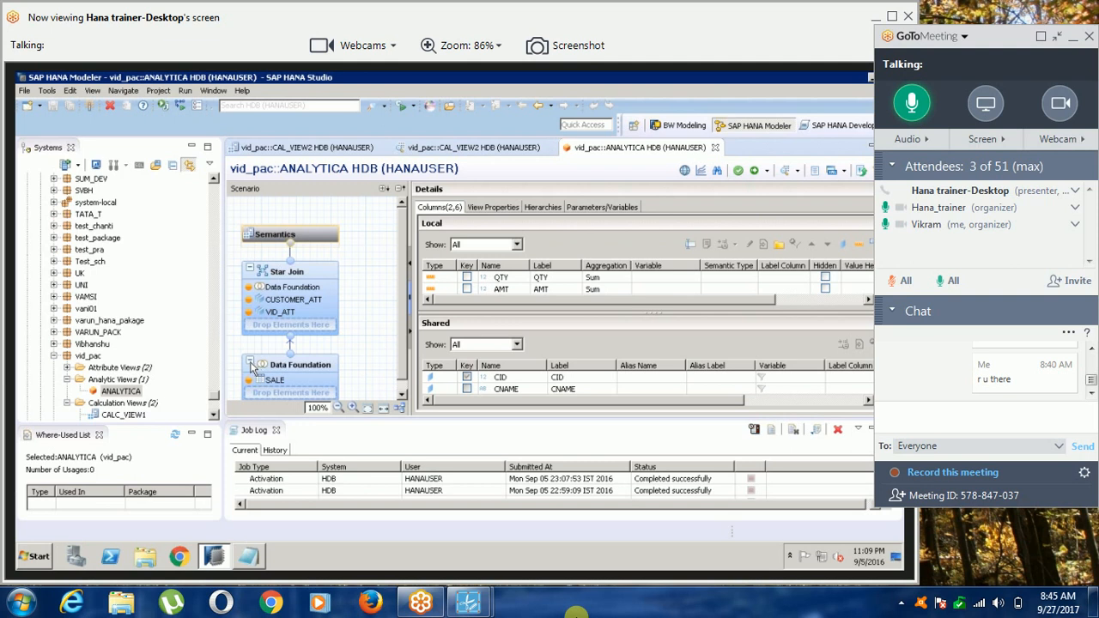
# Locate the VTHREE1 schema in the catalog and expand it and its Tables folder.
pyautogui.click(213, 416)
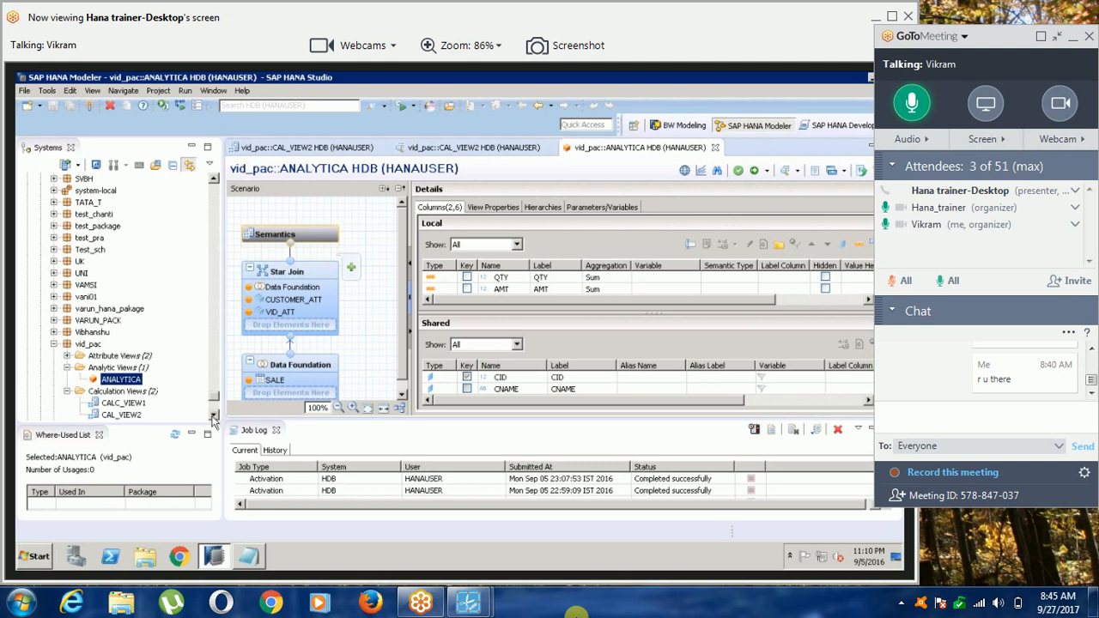
pyautogui.click(214, 416)
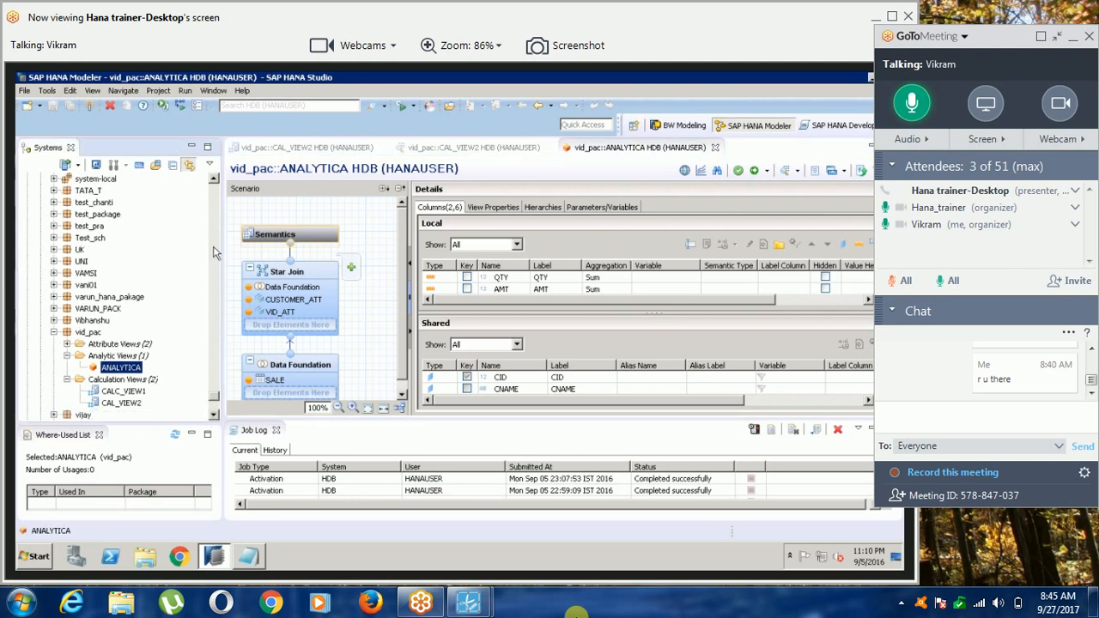
pyautogui.click(214, 181)
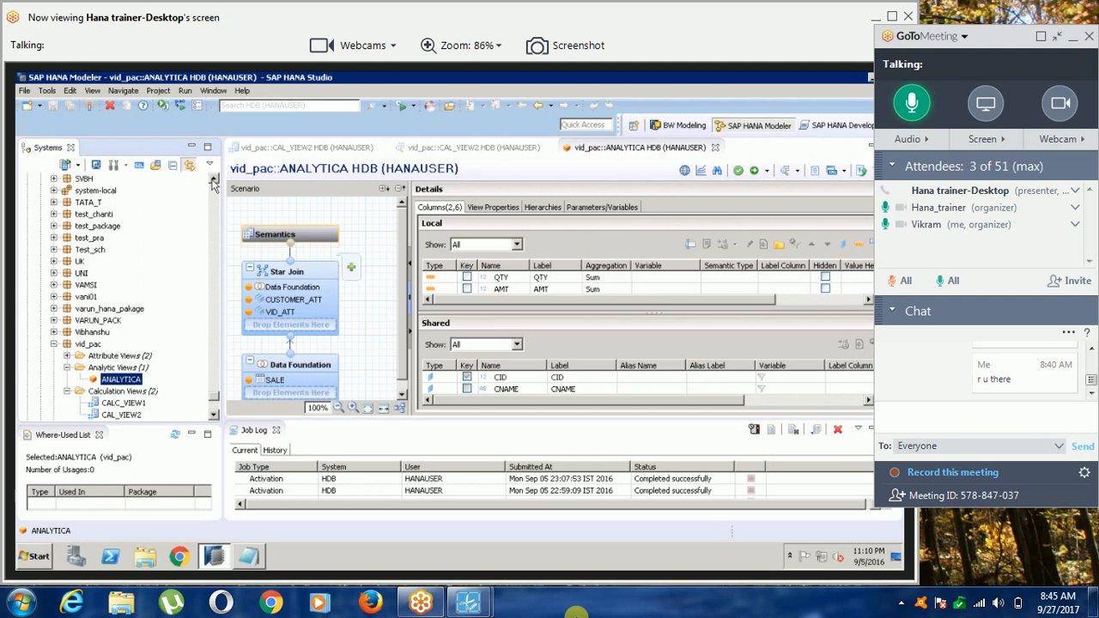
pyautogui.click(214, 182)
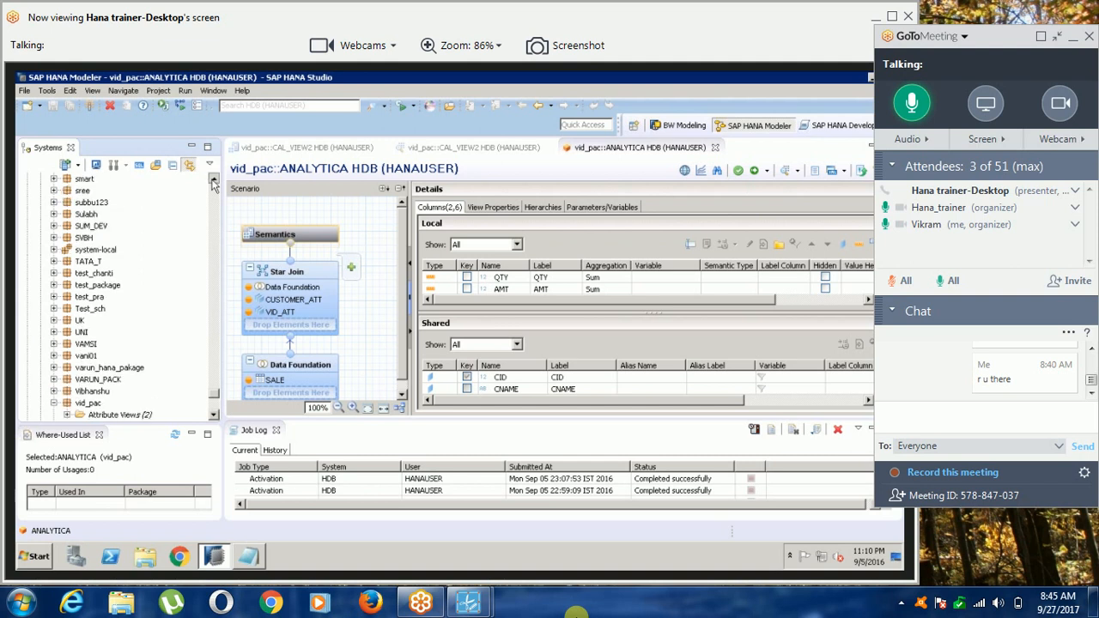
pyautogui.scroll(3, 213, 182)
pyautogui.scroll(10, 214, 185)
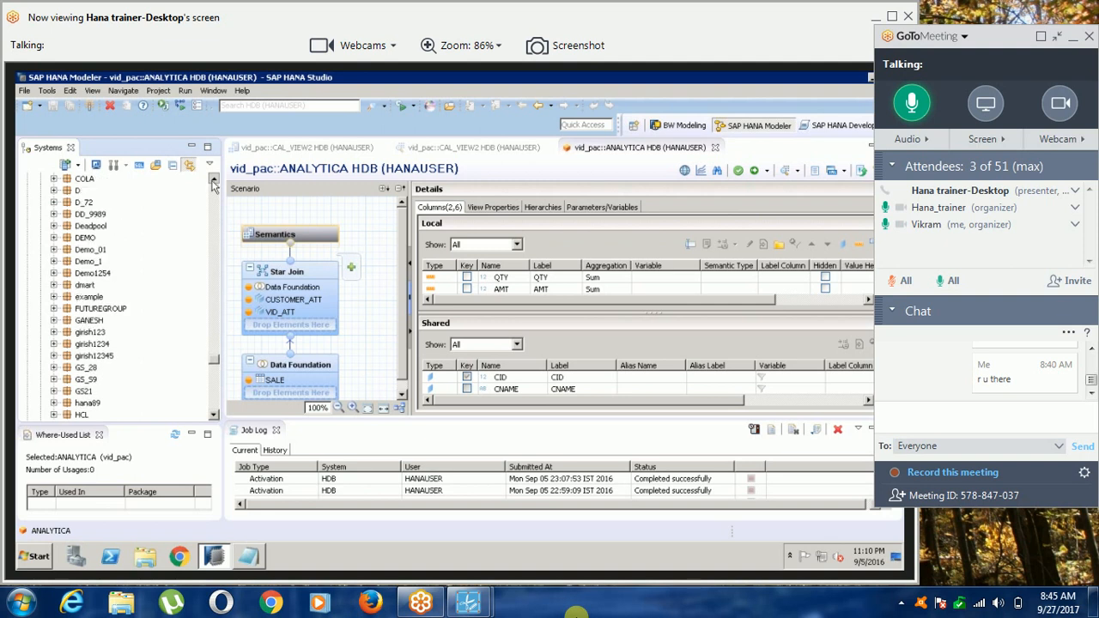
pyautogui.scroll(8, 215, 193)
pyautogui.scroll(15, 215, 203)
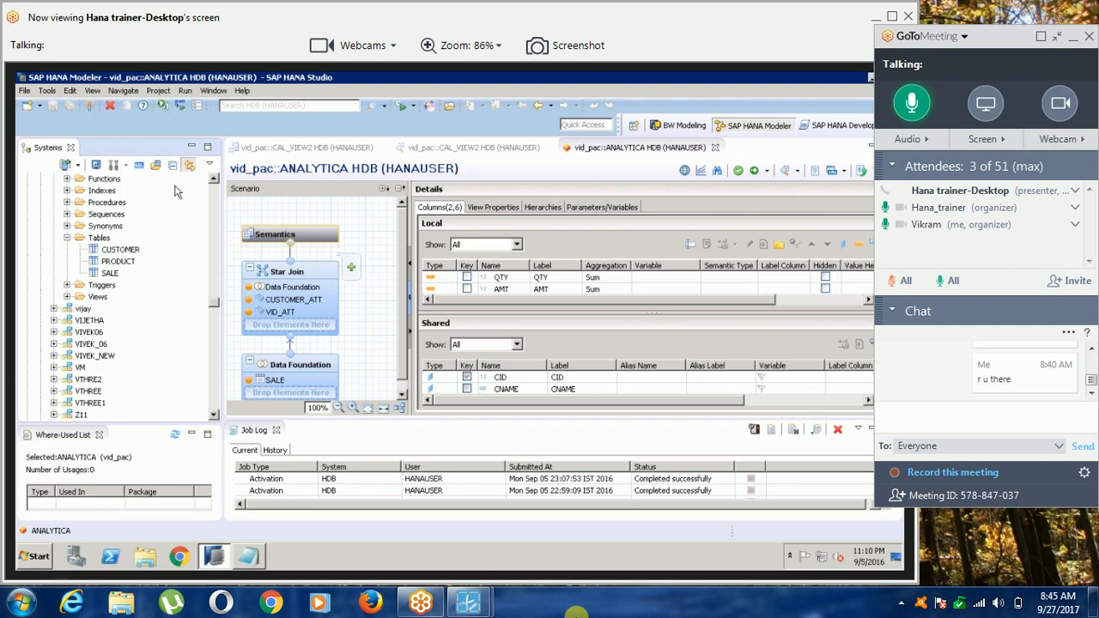
pyautogui.scroll(5, 218, 189)
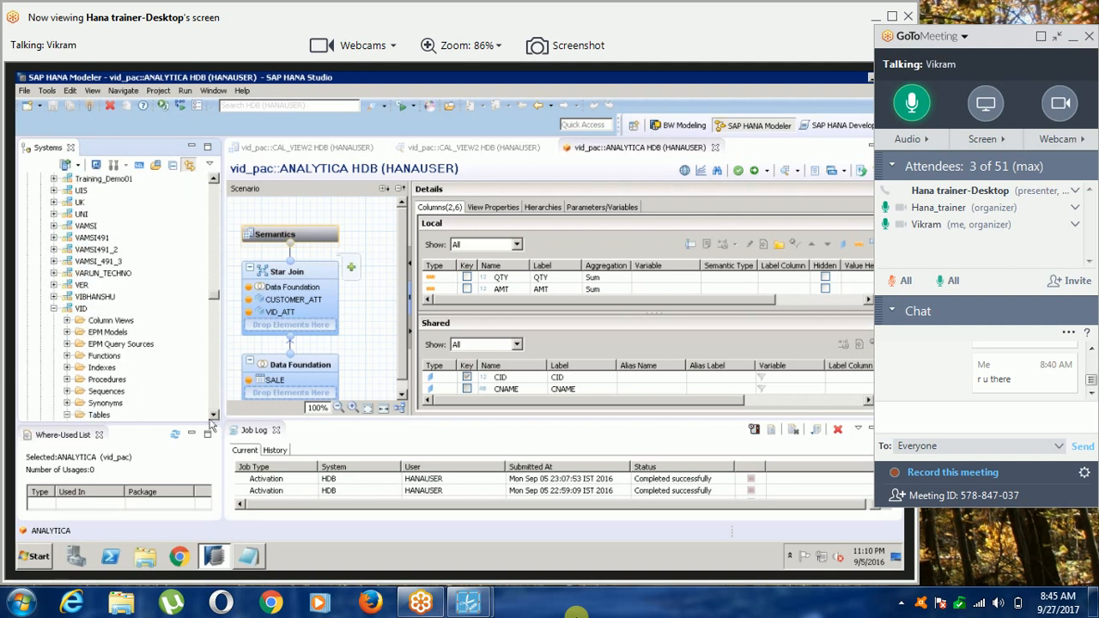
pyautogui.scroll(-3, 215, 418)
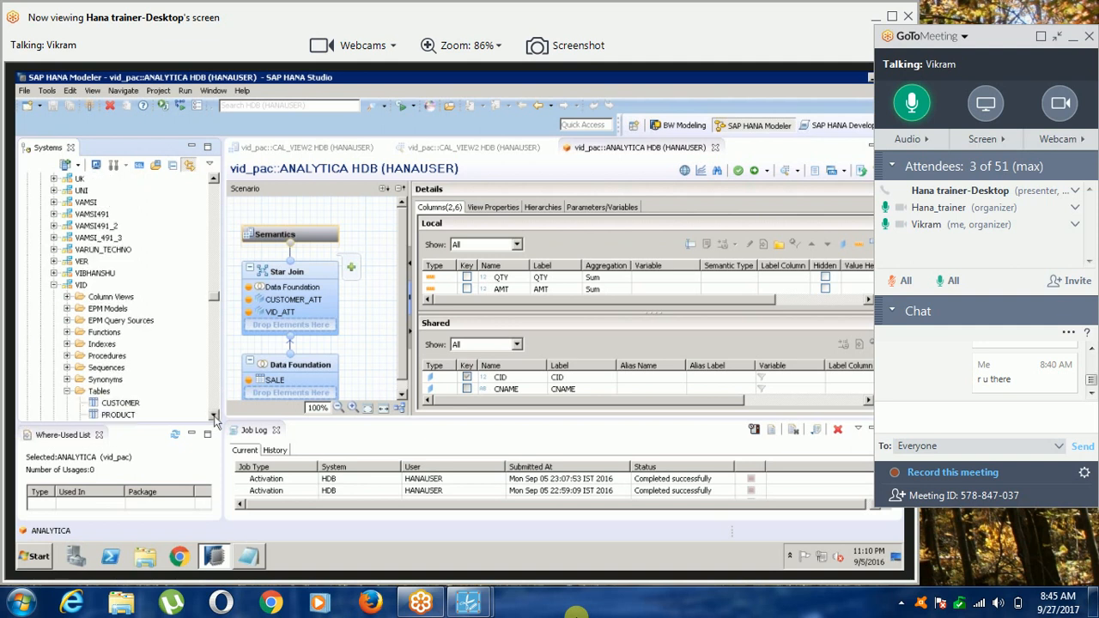
pyautogui.scroll(-2, 216, 418)
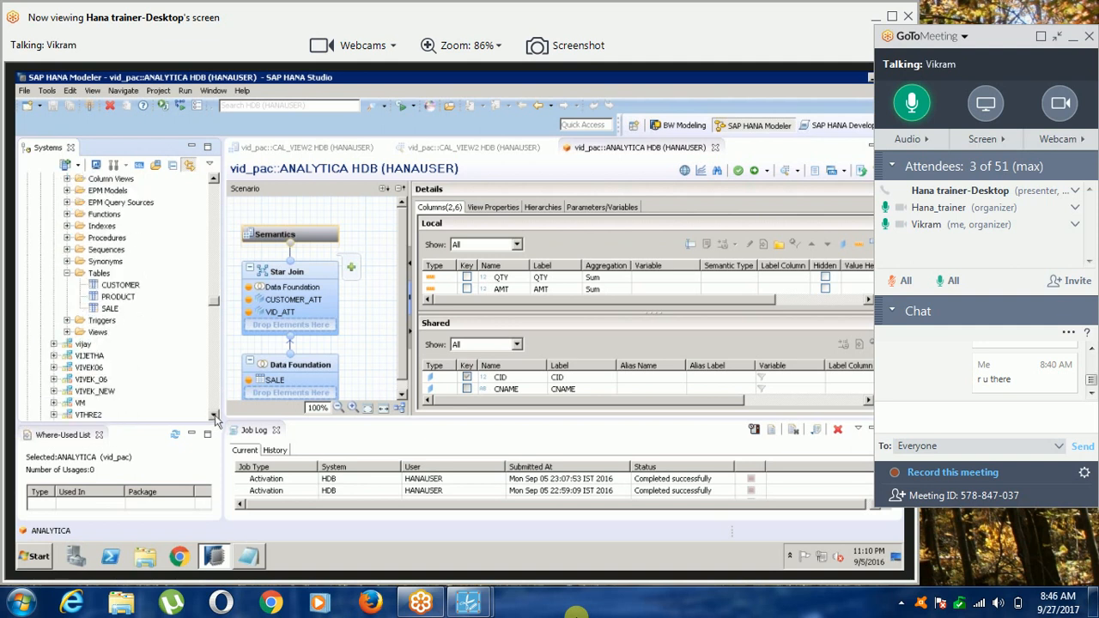
pyautogui.scroll(-1, 216, 418)
pyautogui.click(60, 403)
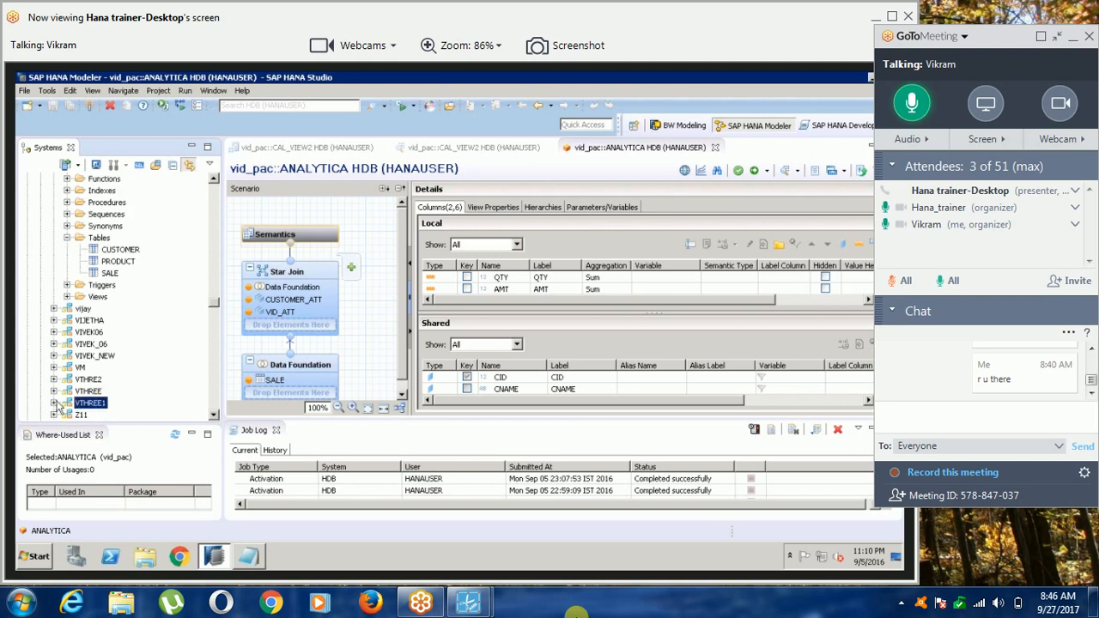
pyautogui.click(54, 403)
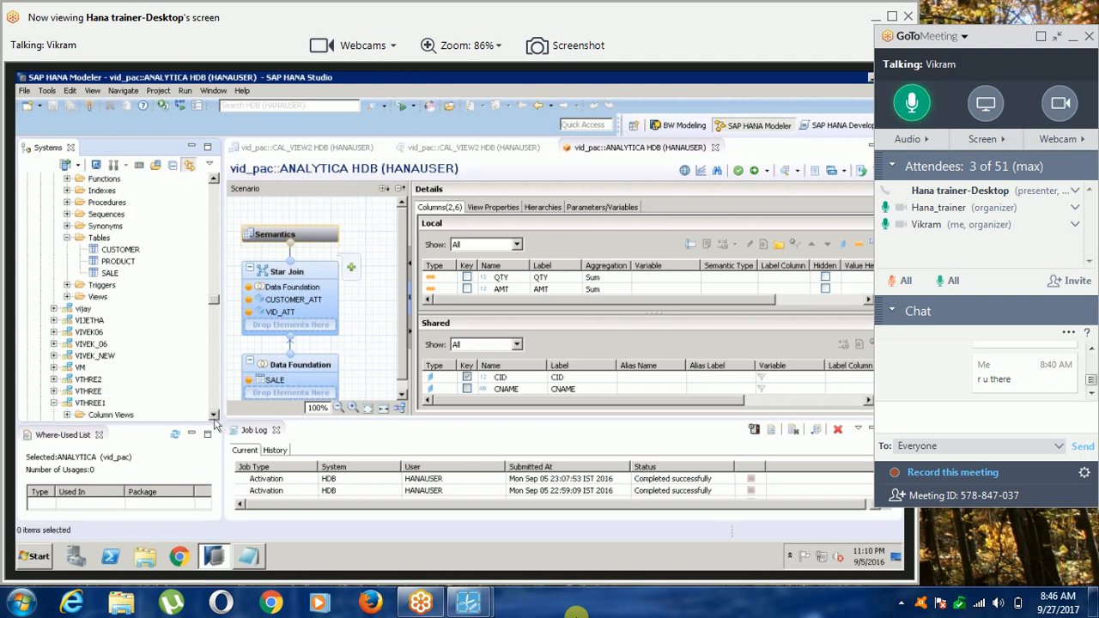
pyautogui.scroll(-3, 215, 424)
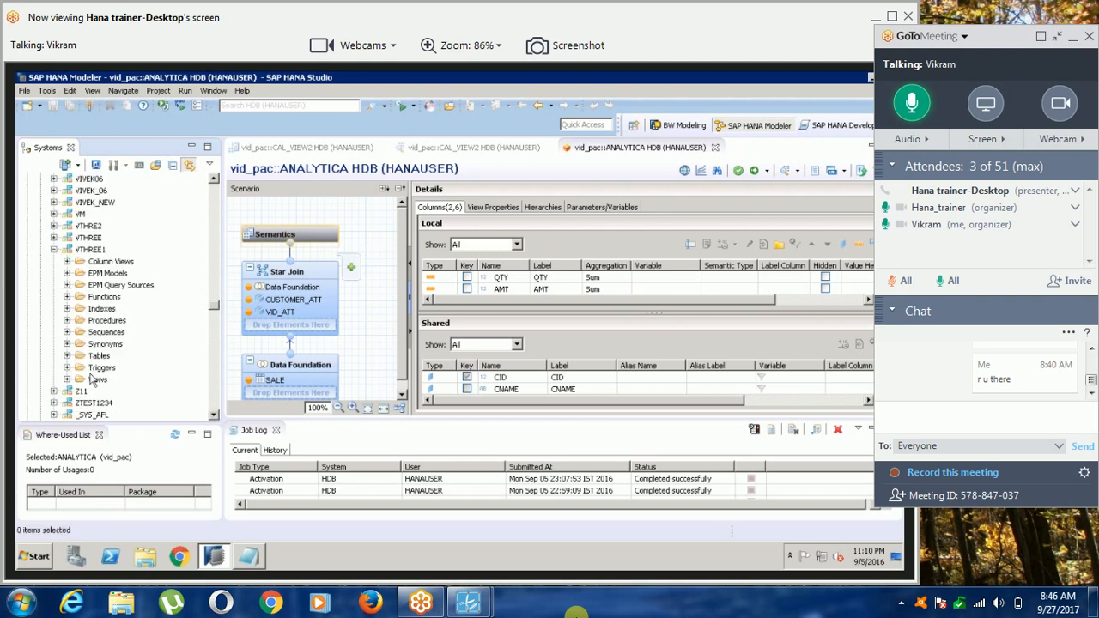
pyautogui.click(69, 356)
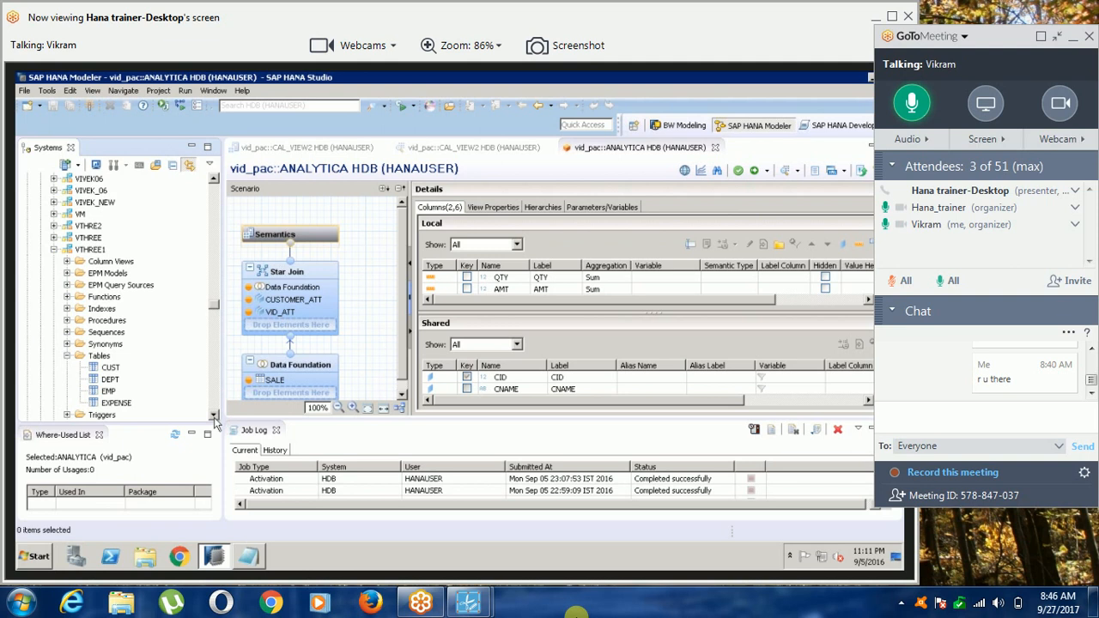
# Open the content of the EXPENSE table in the VTHREE1 schema.
pyautogui.click(214, 415)
pyautogui.click(214, 416)
pyautogui.click(214, 415)
pyautogui.doubleClick(213, 415)
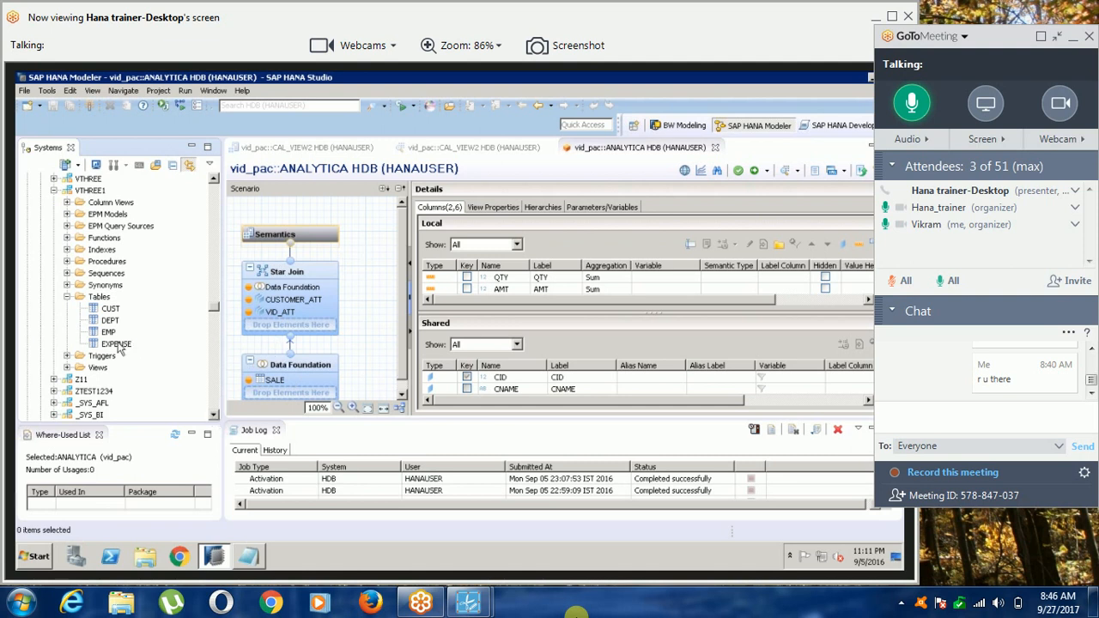
pyautogui.click(118, 344)
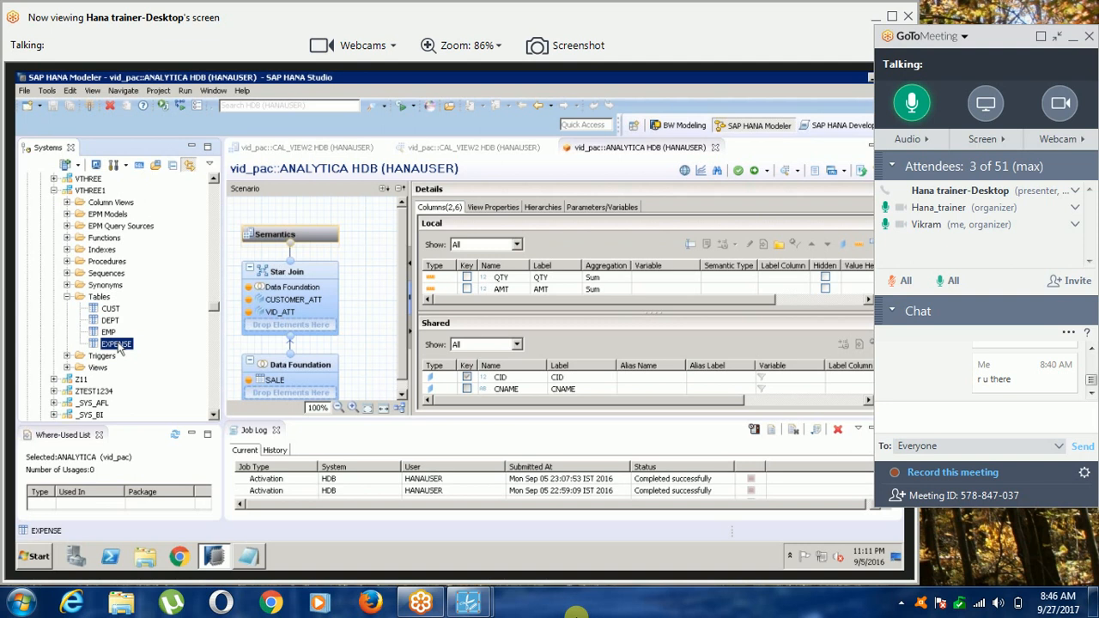
pyautogui.rightClick(129, 345)
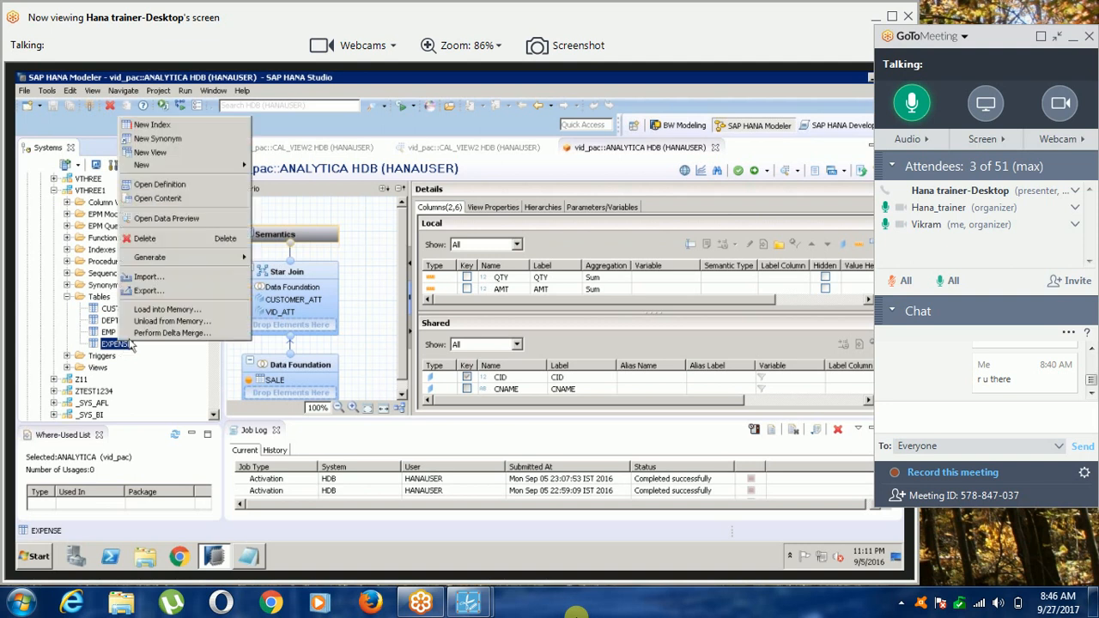
pyautogui.click(157, 197)
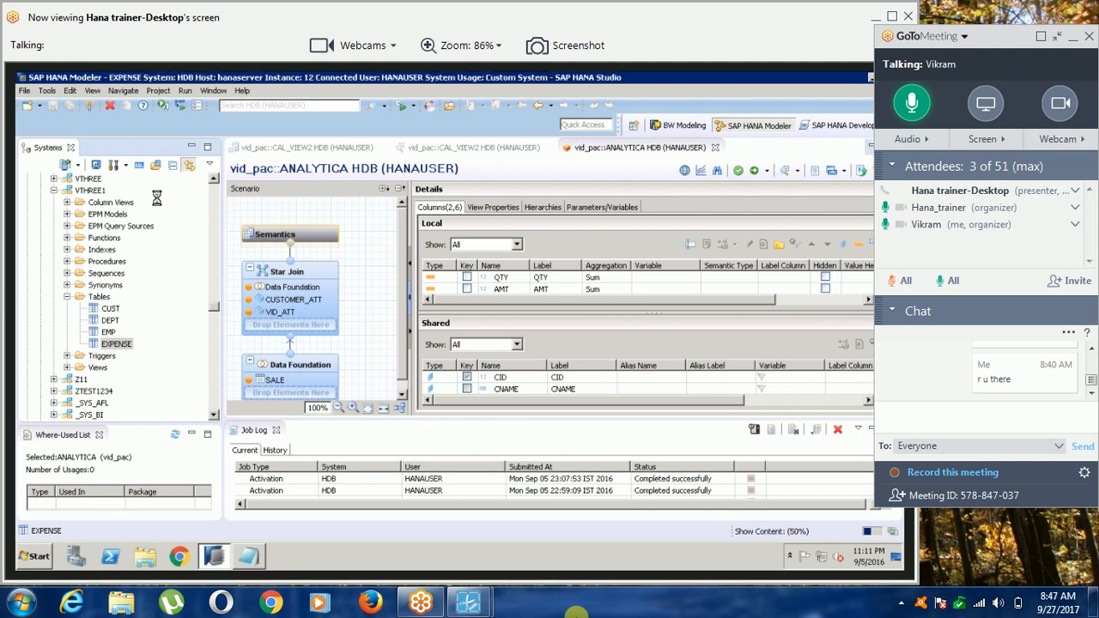
# Create a graphical calculation view named CAL_VIEW3 in the vid_pac package with data category CUBE.
pyautogui.click(214, 415)
pyautogui.click(214, 415)
pyautogui.click(214, 416)
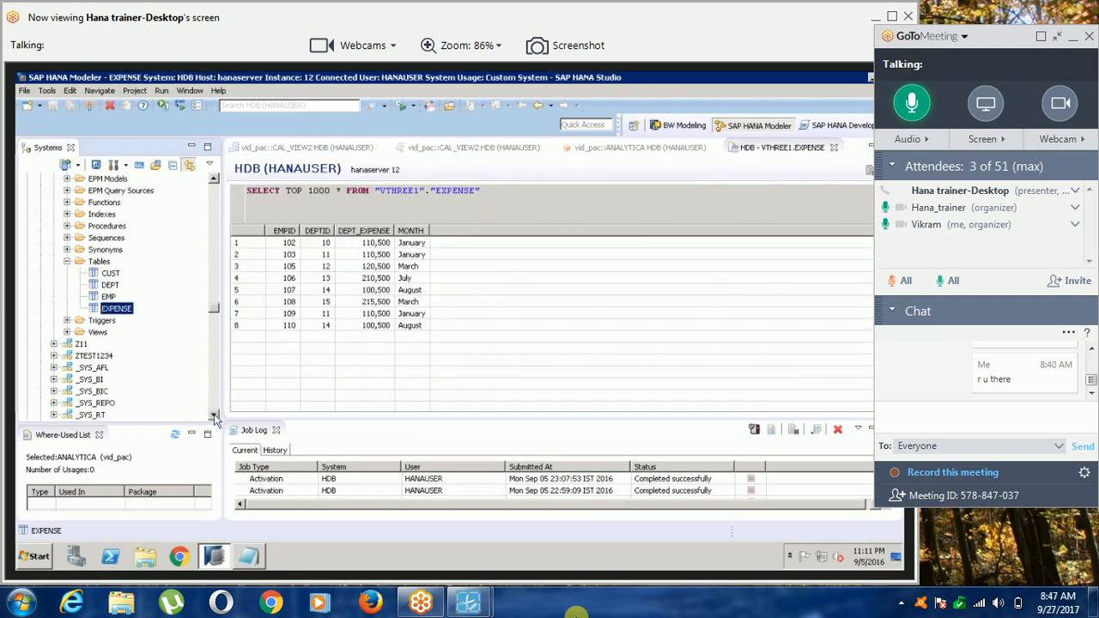
pyautogui.click(214, 415)
pyautogui.click(214, 416)
pyautogui.click(214, 416)
pyautogui.click(213, 415)
pyautogui.click(214, 416)
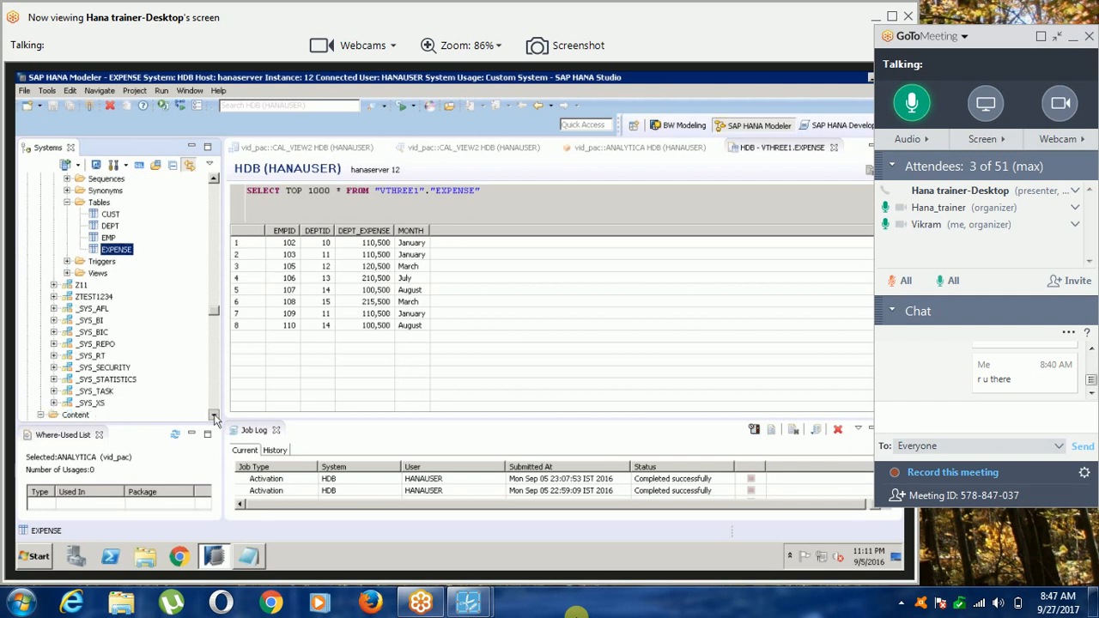
pyautogui.click(213, 415)
pyautogui.click(214, 415)
pyautogui.click(213, 416)
pyautogui.click(214, 416)
pyautogui.click(213, 416)
pyautogui.click(214, 415)
pyautogui.click(213, 415)
pyautogui.scroll(-10, 215, 412)
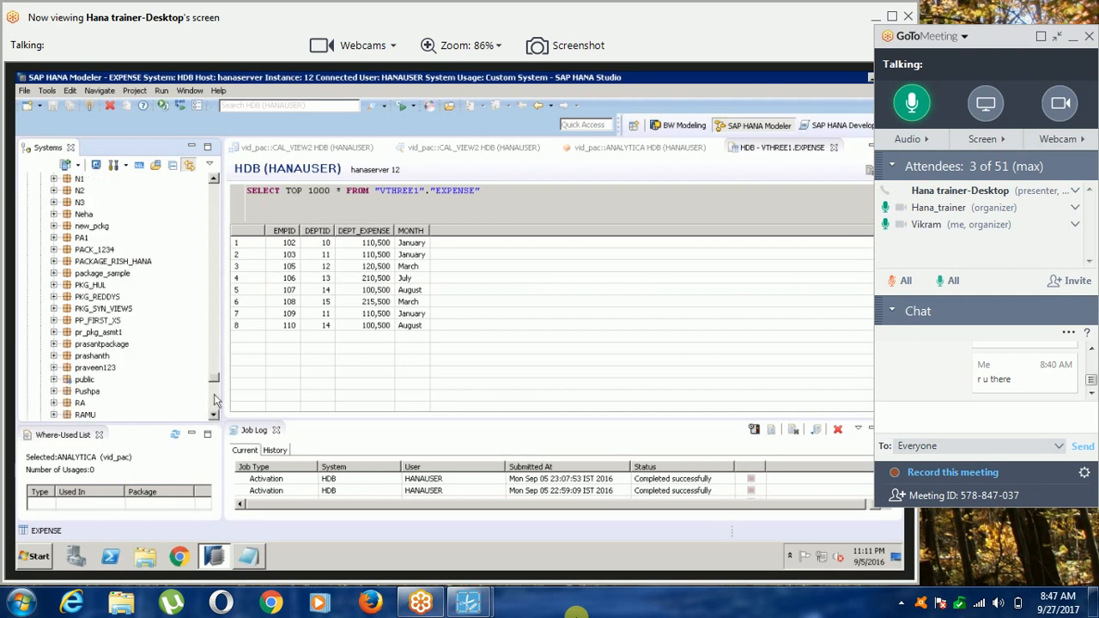
pyautogui.scroll(-5, 215, 400)
pyautogui.click(87, 355)
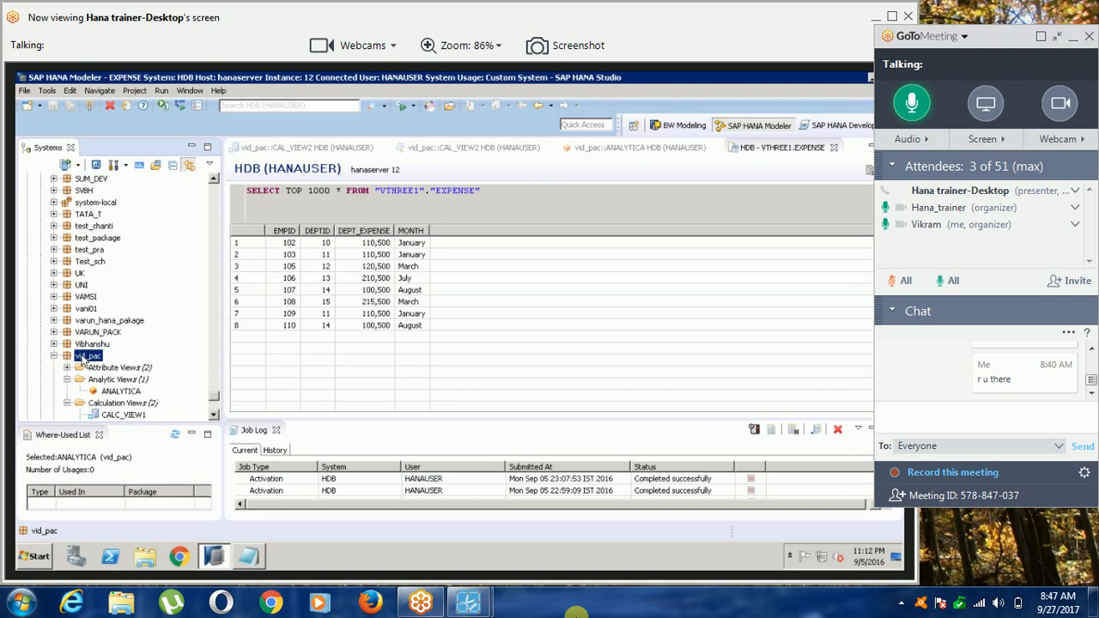
pyautogui.rightClick(83, 361)
pyautogui.click(129, 249)
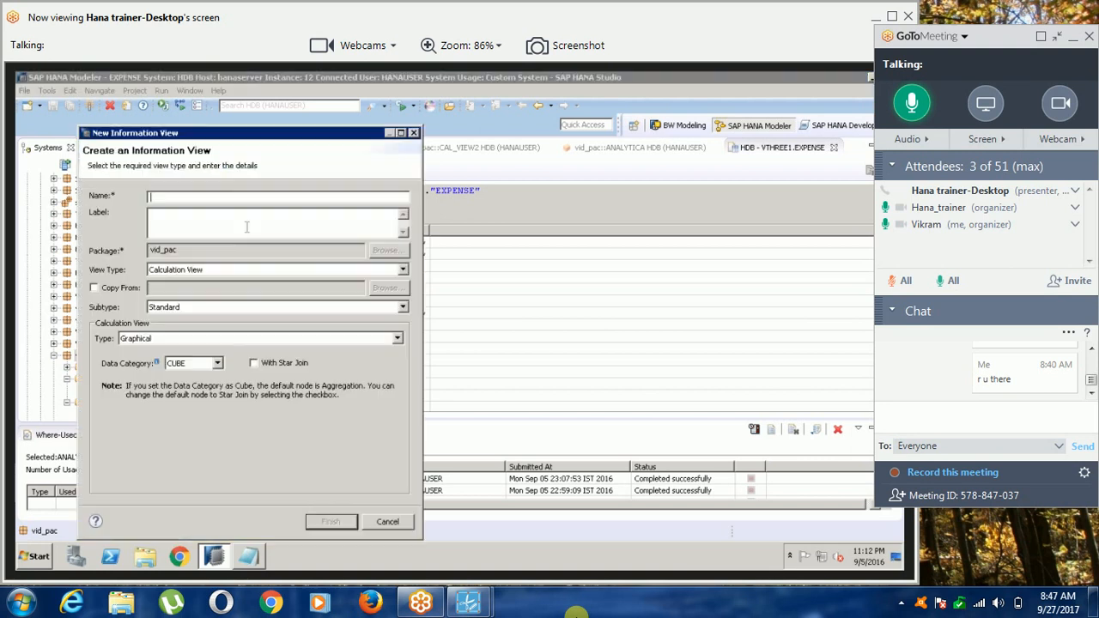
pyautogui.write('CAL_VIEW3')
pyautogui.press('Tab')
pyautogui.click(333, 526)
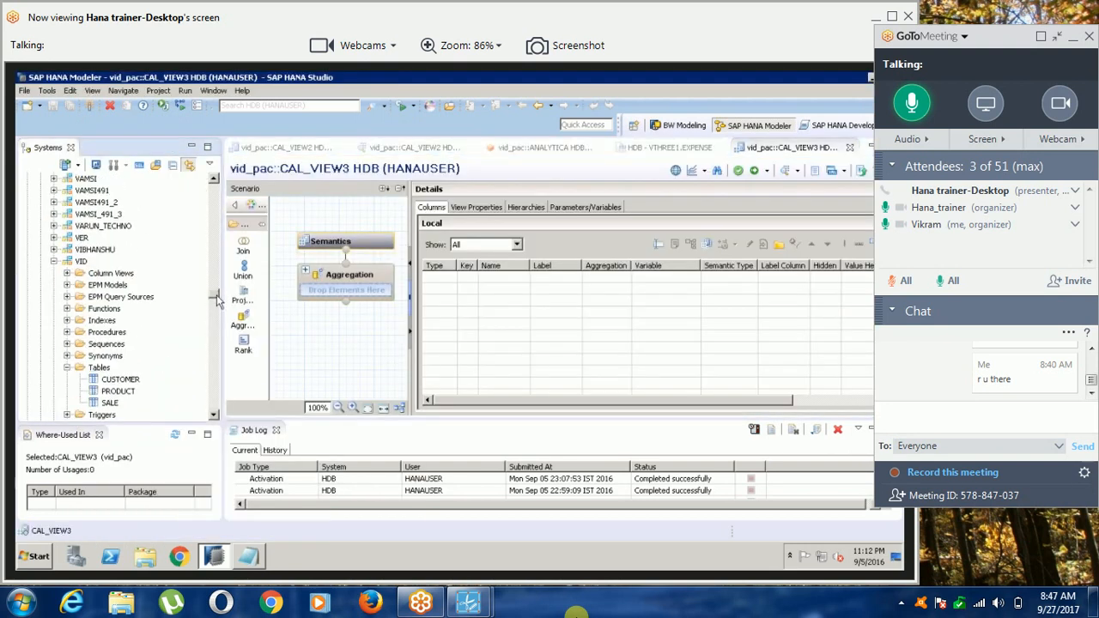
# Add the EMP and DEPT tables from the VTHREE1 schema to the CAL_VIEW3 scenario.
pyautogui.click(214, 415)
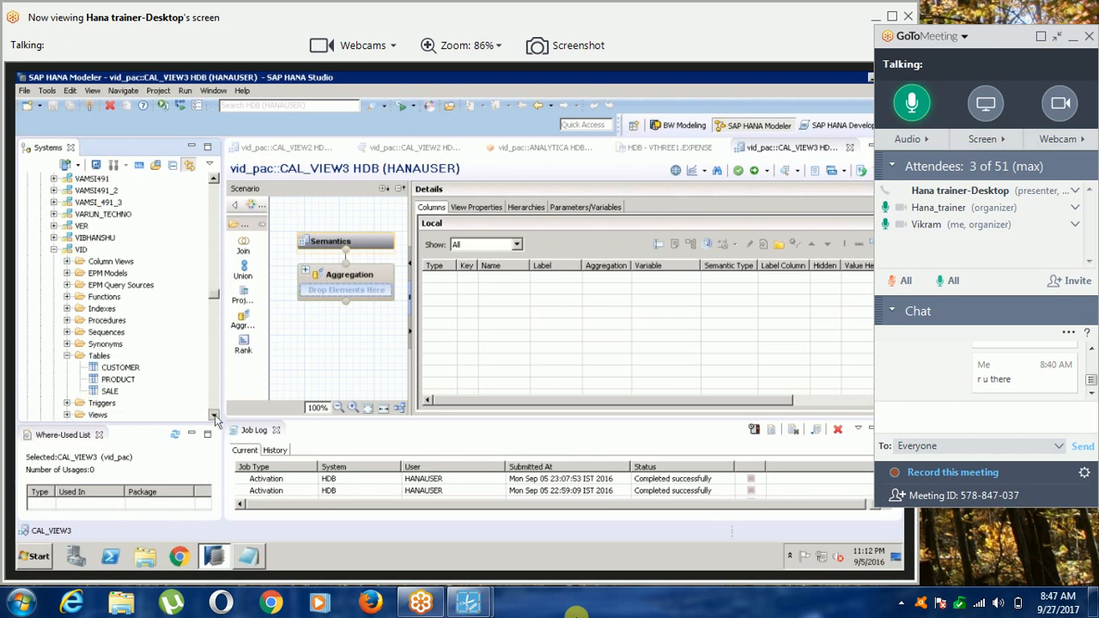
pyautogui.scroll(-7, 128, 343)
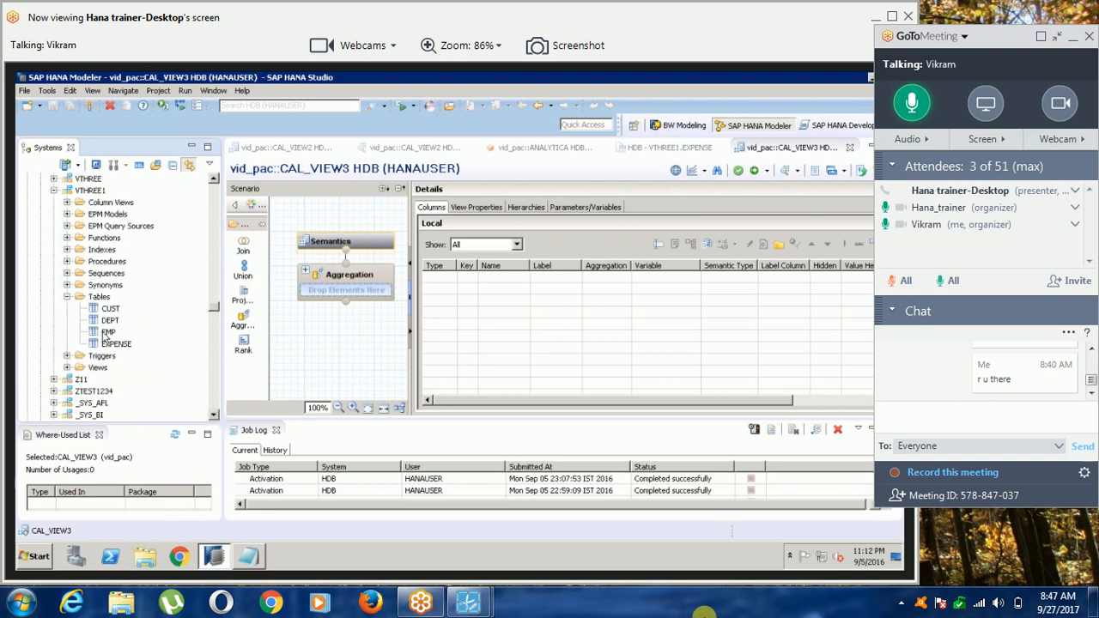
pyautogui.click(109, 333)
pyautogui.moveTo(109, 332); pyautogui.dragTo(284, 370)
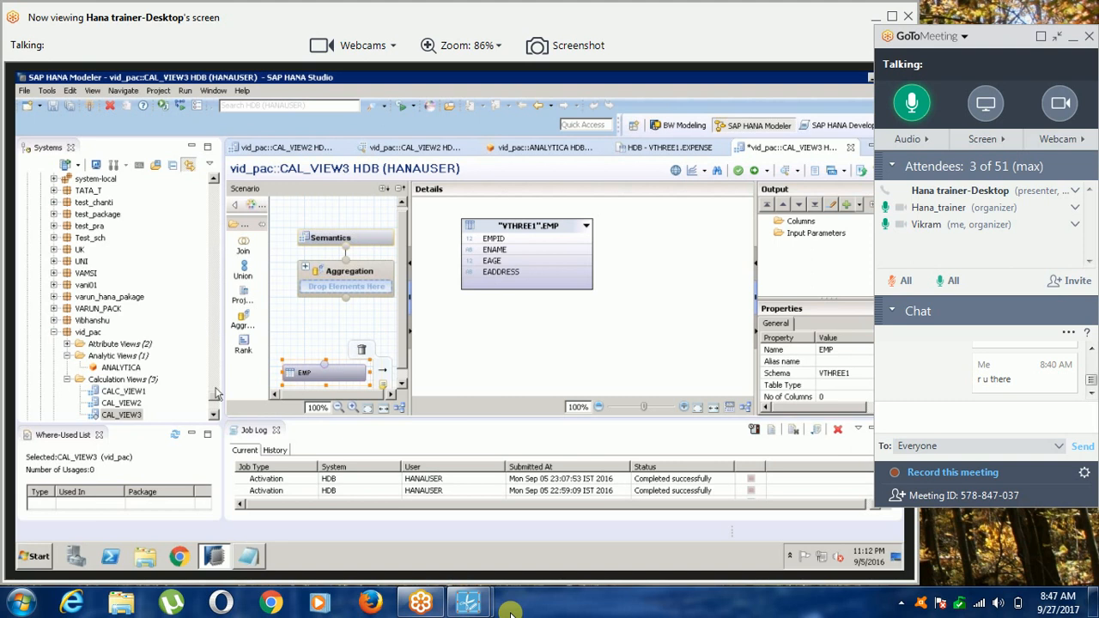
pyautogui.moveTo(216, 393); pyautogui.dragTo(214, 307)
pyautogui.moveTo(111, 297); pyautogui.dragTo(383, 321)
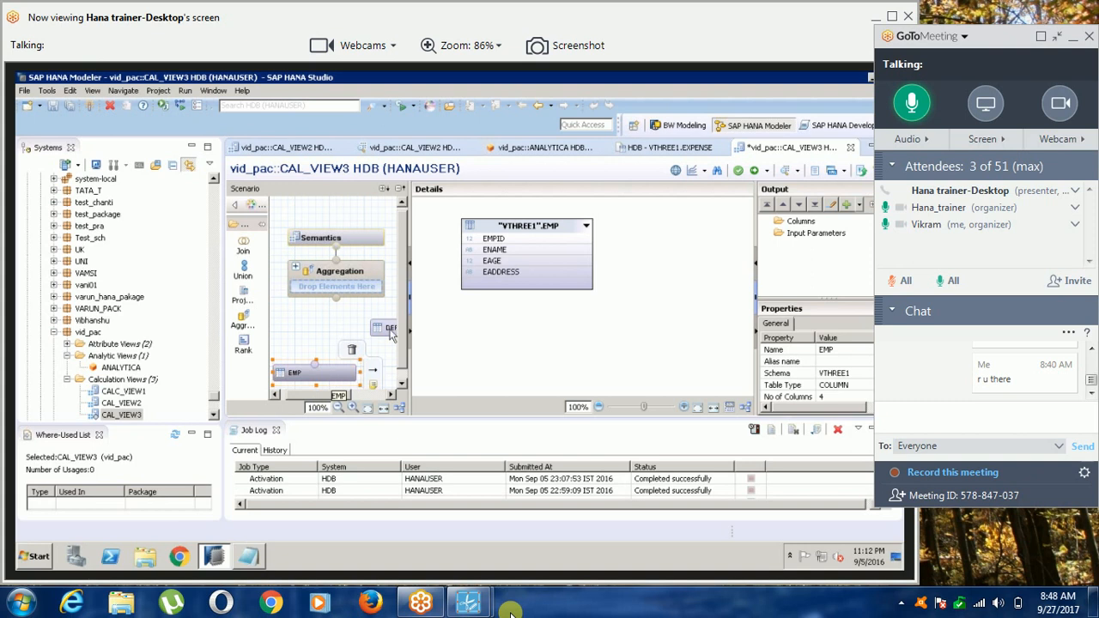
# Compare the columns of the DEPT and EMP tables in the CAL_VIEW3 scenario.
pyautogui.click(390, 330)
pyautogui.click(283, 375)
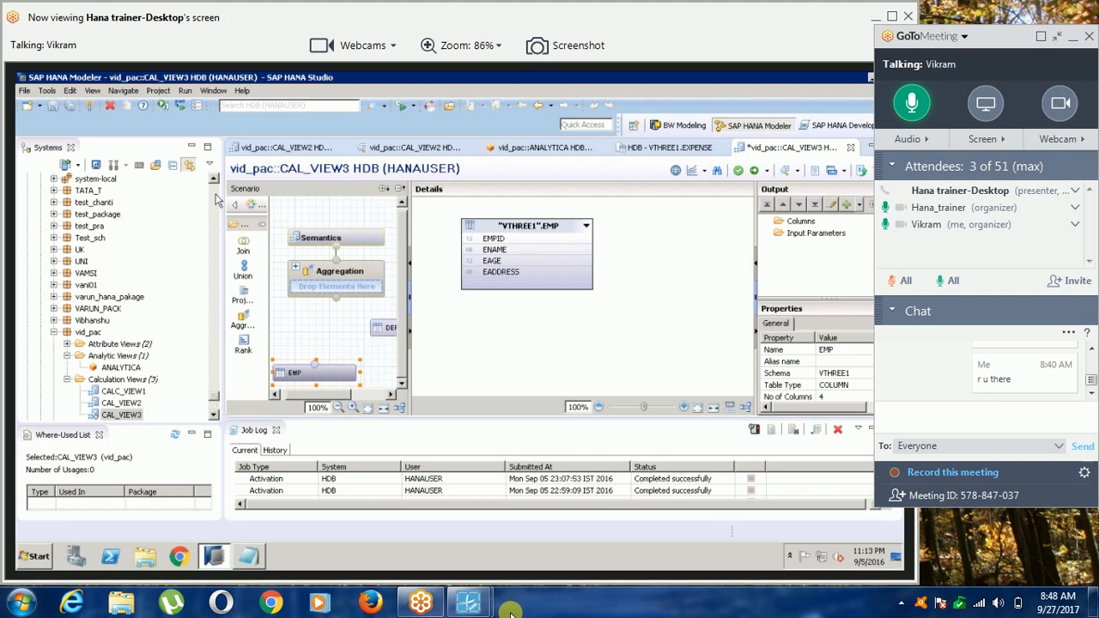
pyautogui.scroll(10, 216, 199)
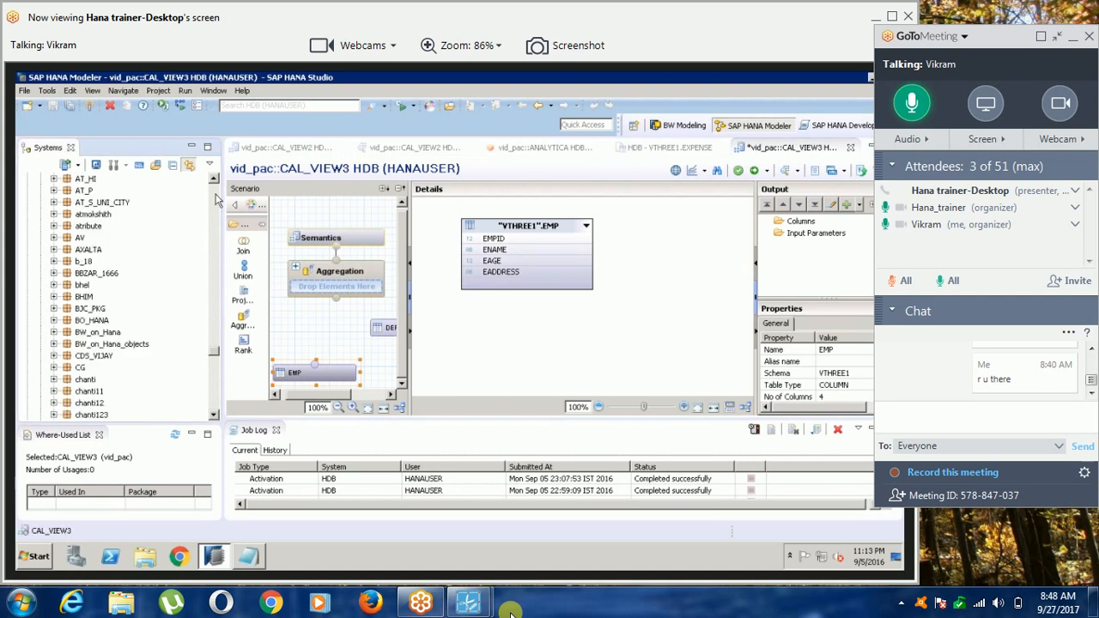
pyautogui.click(316, 375)
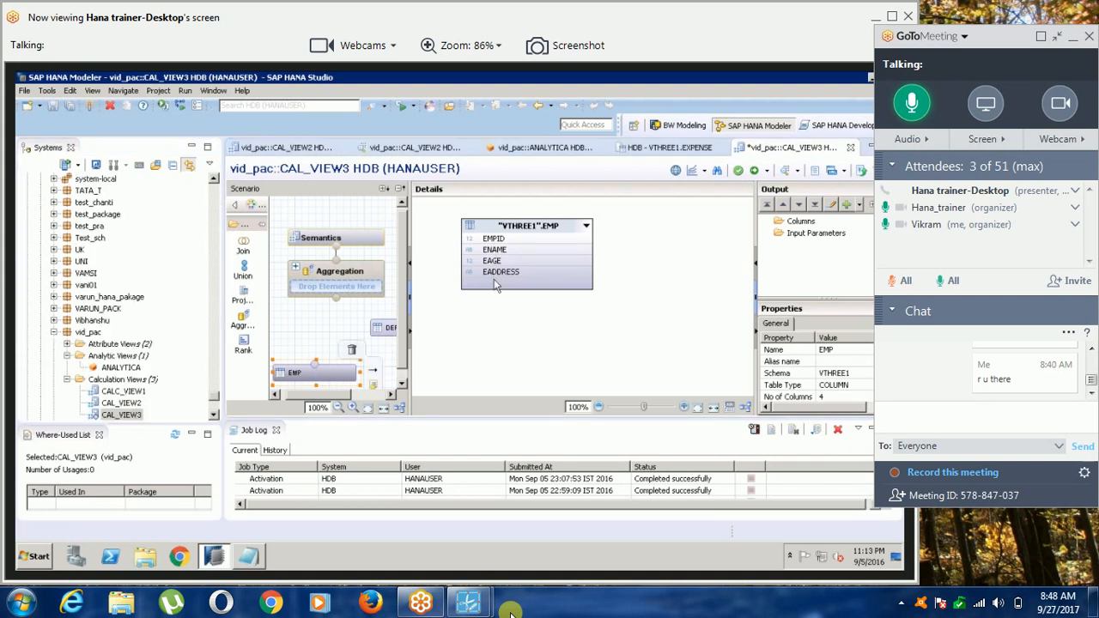
pyautogui.click(388, 330)
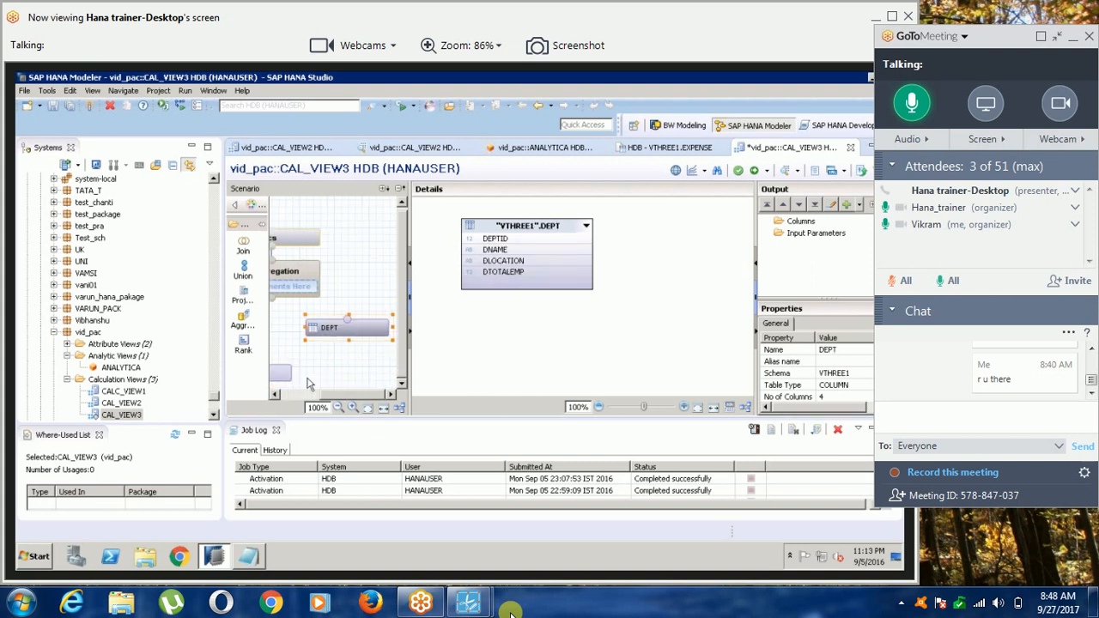
pyautogui.click(277, 388)
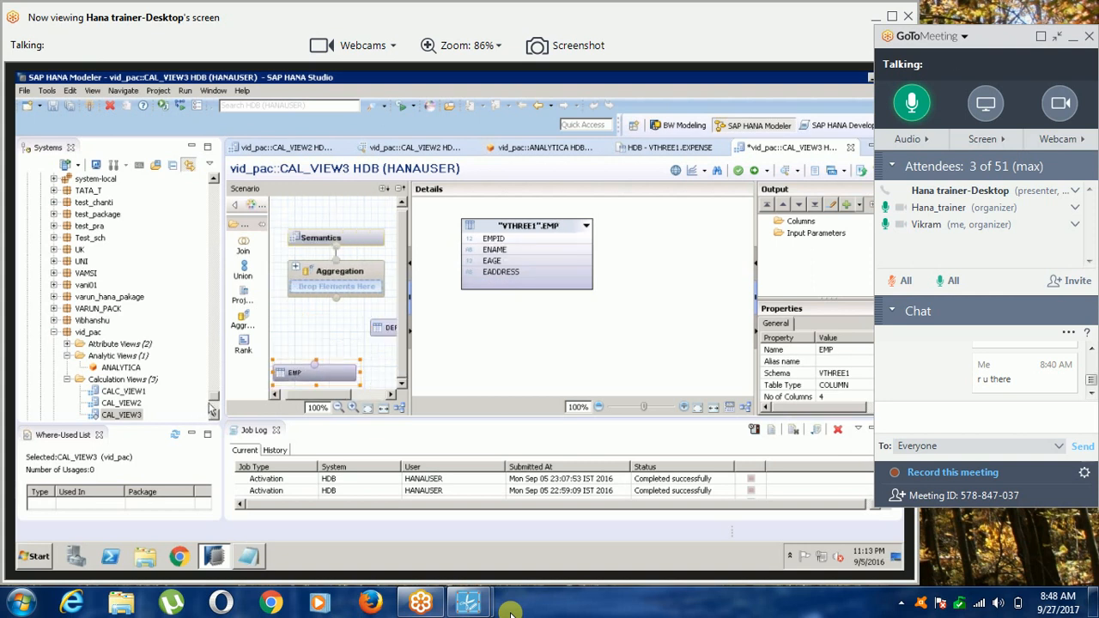
# Find the VTHREE1 tables in the catalog and check the open EXPENSE content, ending back in CAL_VIEW3.
pyautogui.click(214, 196)
pyautogui.click(214, 199)
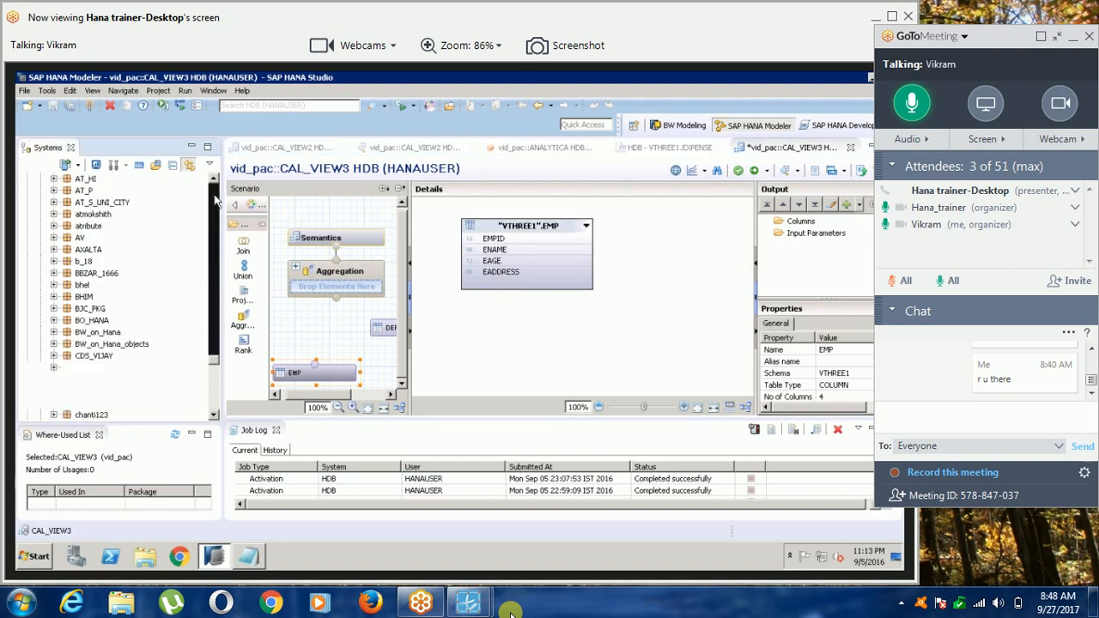
pyautogui.click(215, 199)
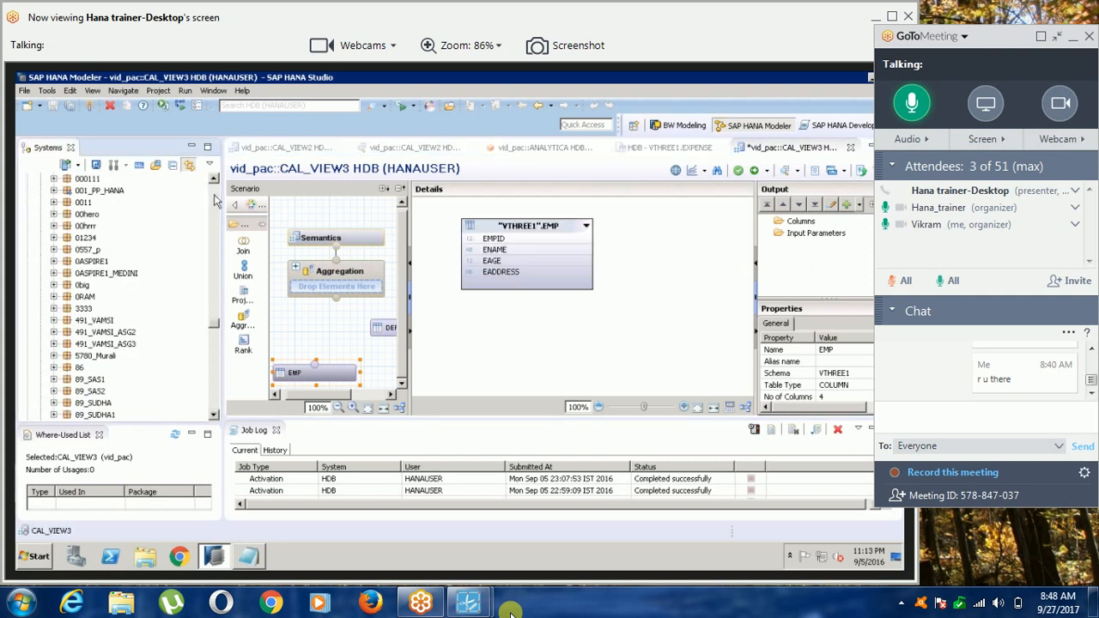
pyautogui.click(215, 200)
pyautogui.click(214, 351)
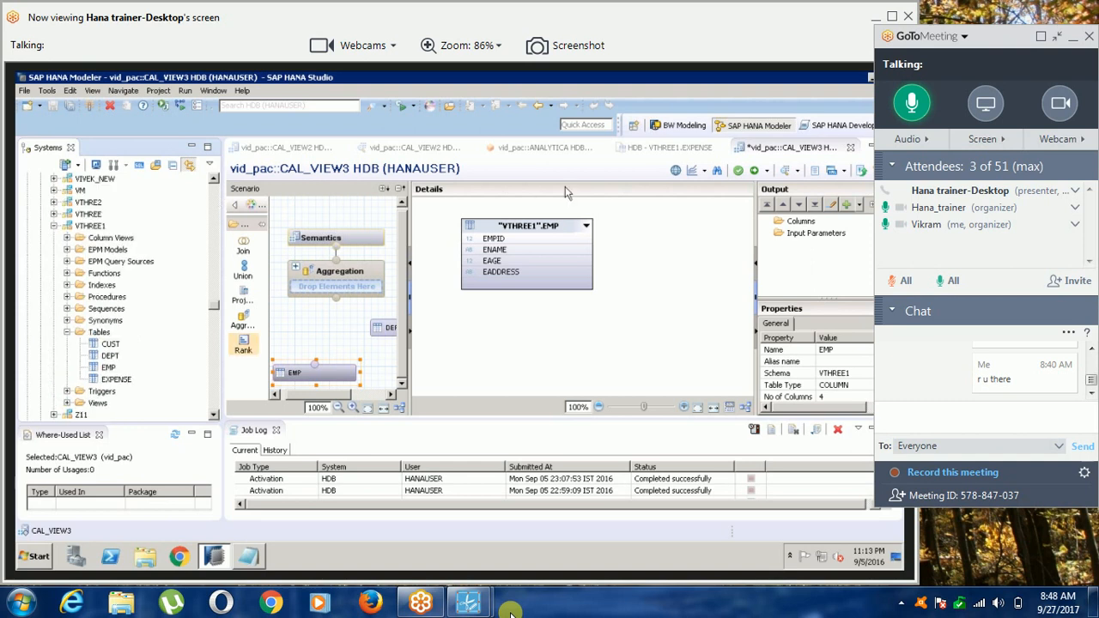
pyautogui.click(686, 152)
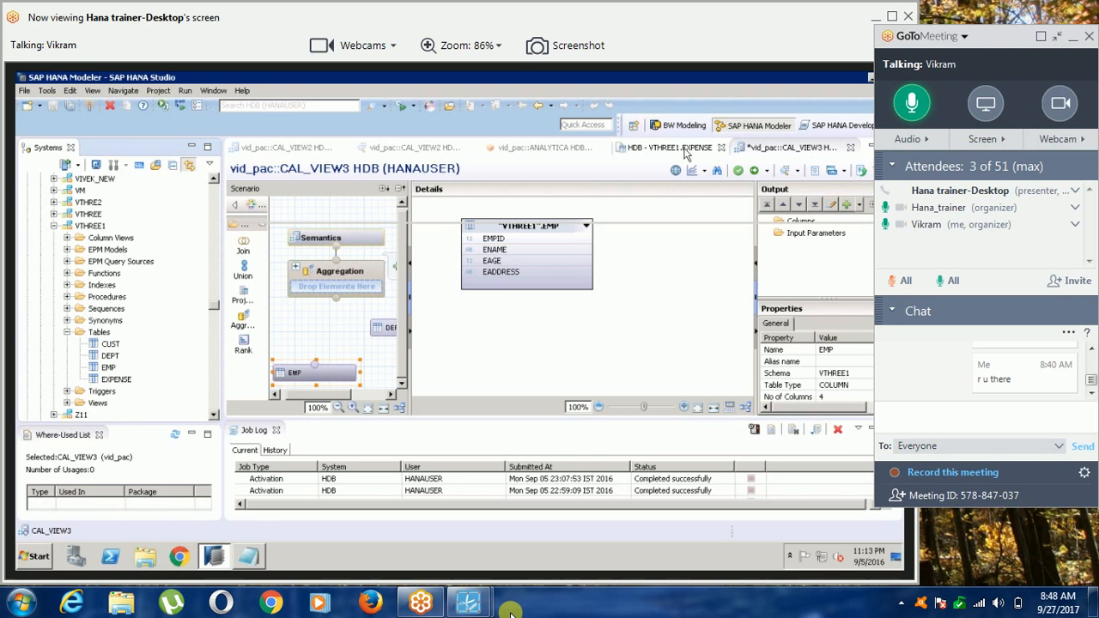
pyautogui.click(773, 151)
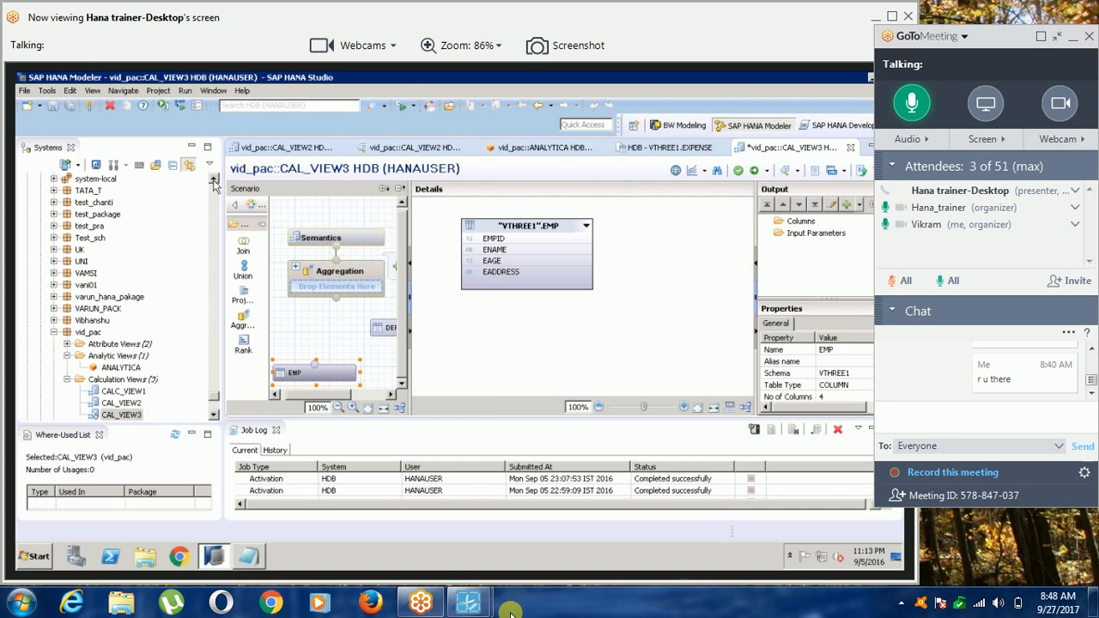
# Add the EXPENSE table from the VTHREE1 schema to the CAL_VIEW3 scenario.
pyautogui.scroll(20, 215, 185)
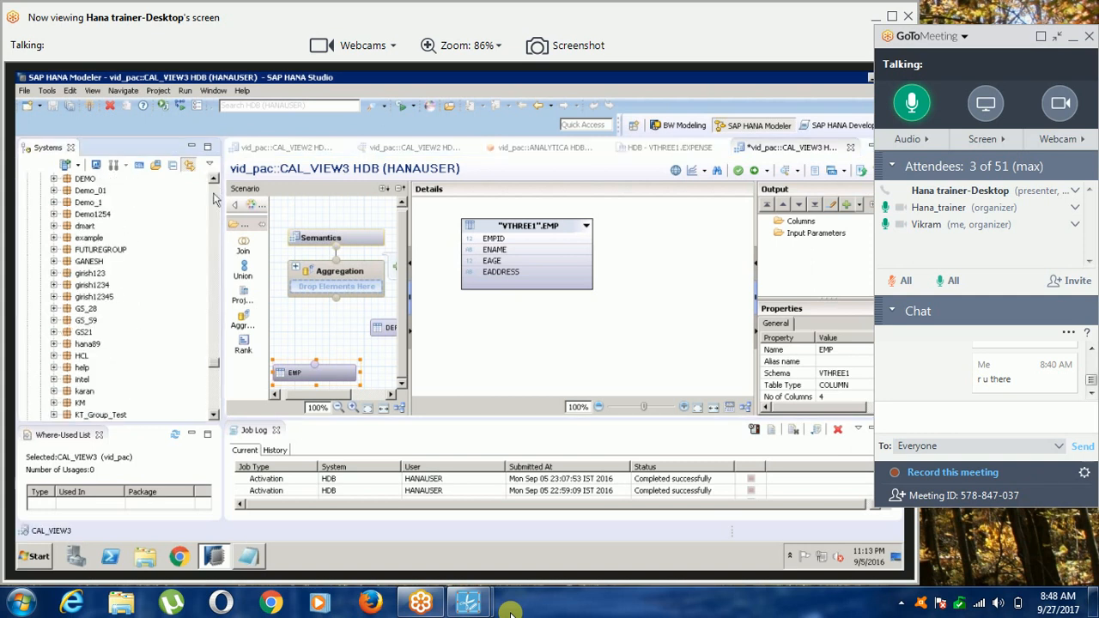
pyautogui.scroll(10, 214, 199)
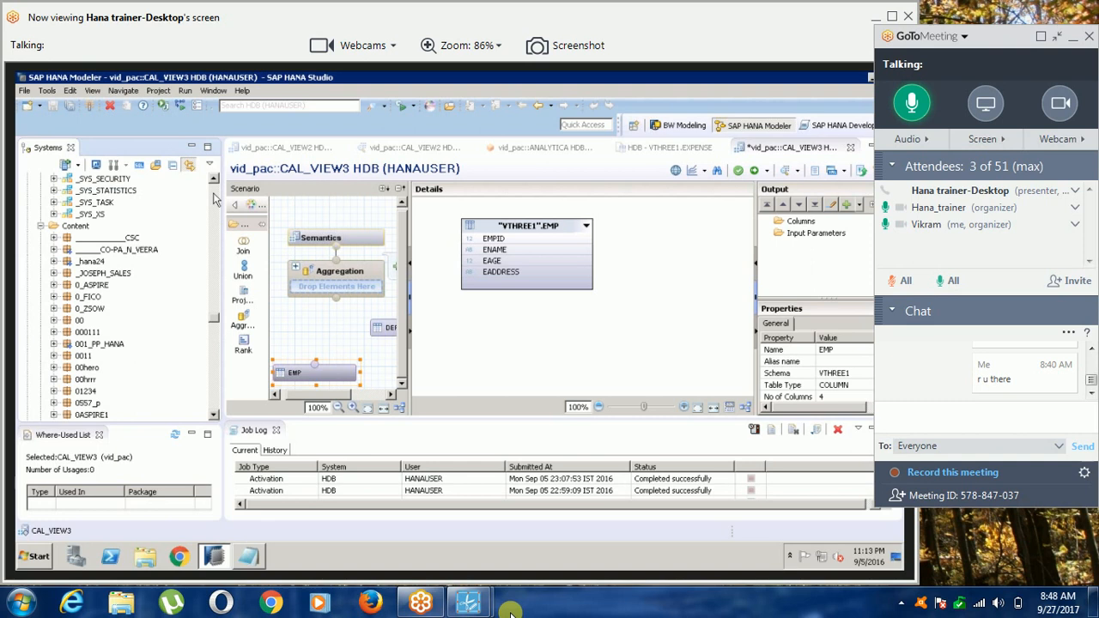
pyautogui.scroll(7, 215, 199)
pyautogui.moveTo(115, 296); pyautogui.dragTo(339, 345)
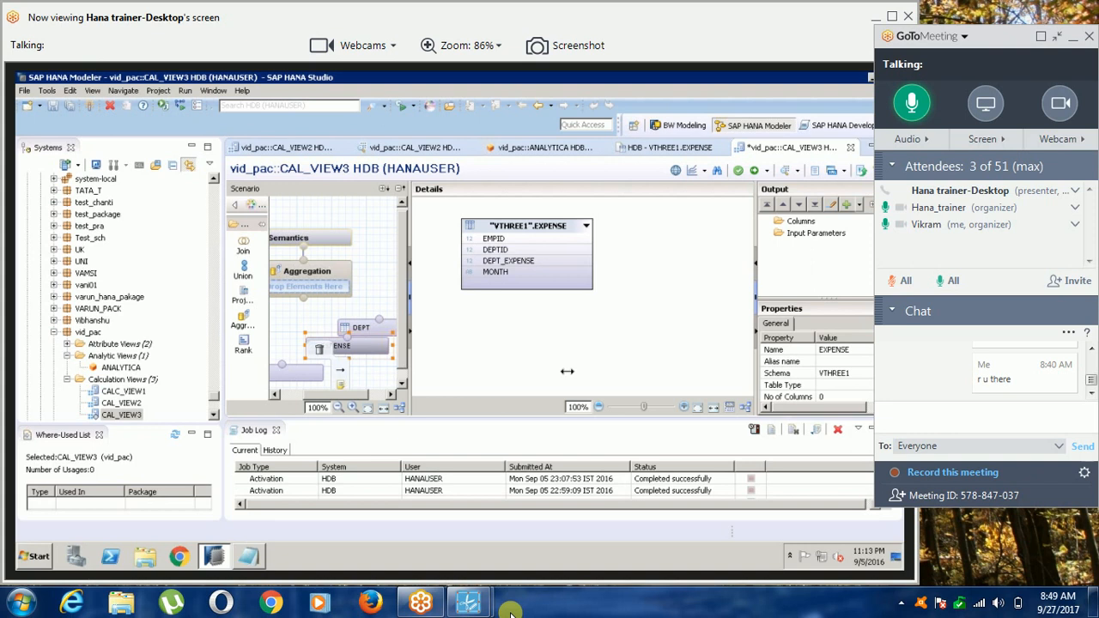
# Widen the scenario area and line up EMP, EXPENSE and DEPT in one row below the Aggregation node.
pyautogui.moveTo(567, 370); pyautogui.dragTo(590, 368)
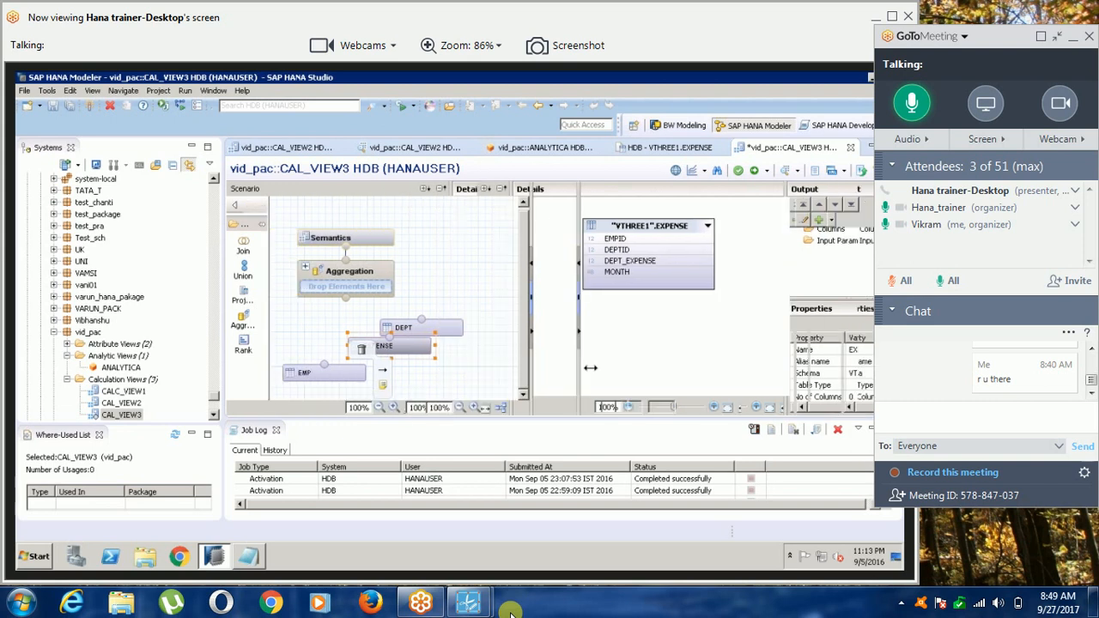
pyautogui.moveTo(408, 348); pyautogui.dragTo(452, 375)
pyautogui.moveTo(424, 329); pyautogui.dragTo(536, 374)
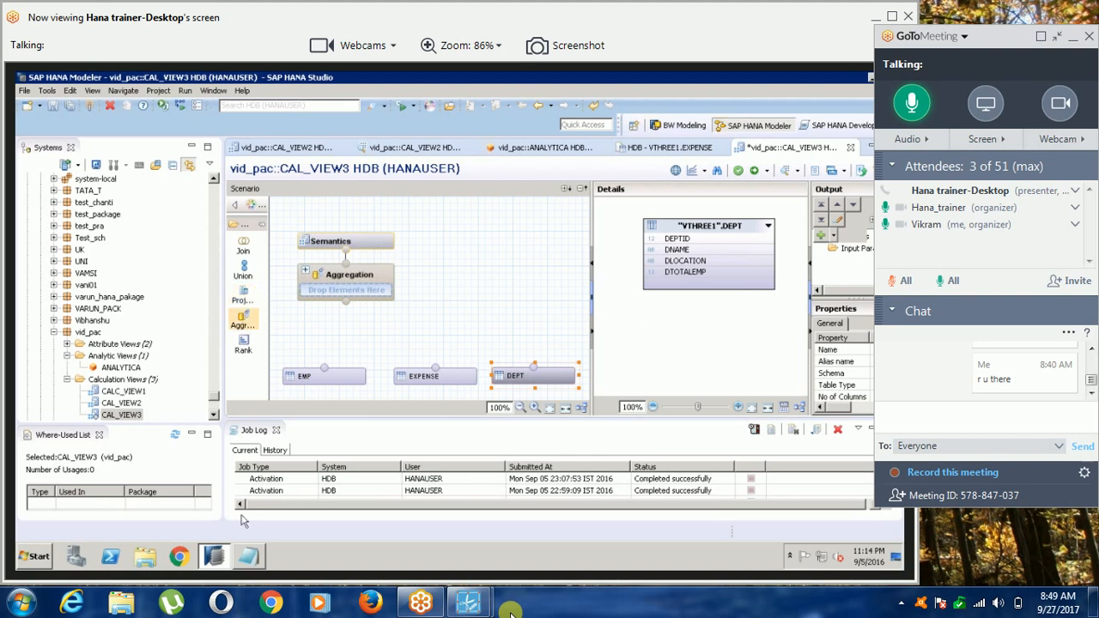
# Switch to the class notes in Notepad and add a dashed separator line followed by the heading "scenario#3:-".
pyautogui.moveTo(251, 562)
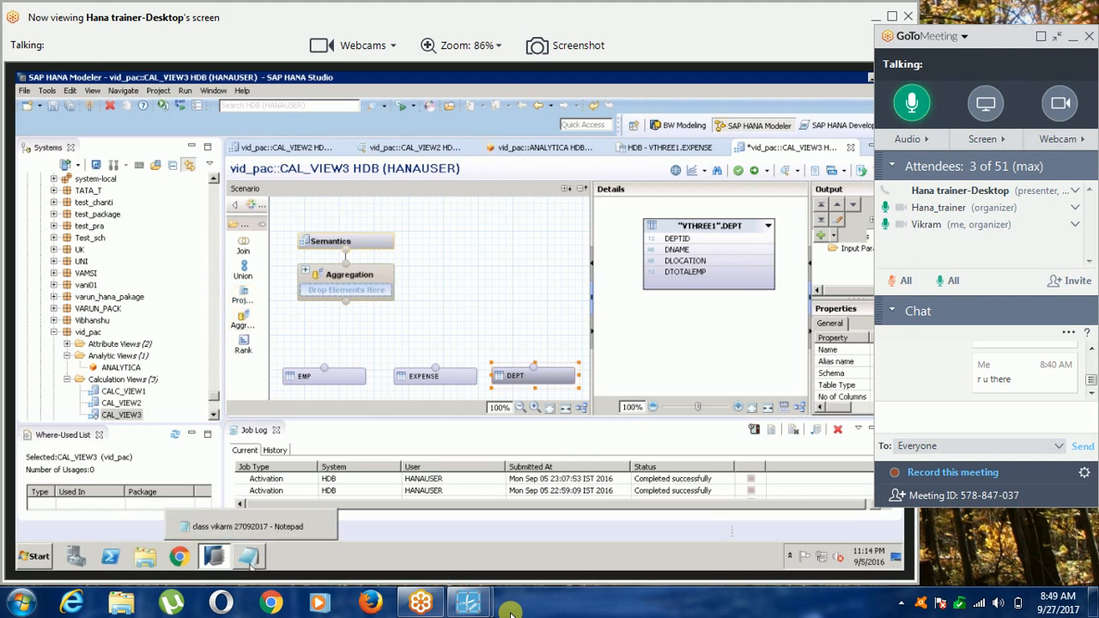
pyautogui.click(251, 563)
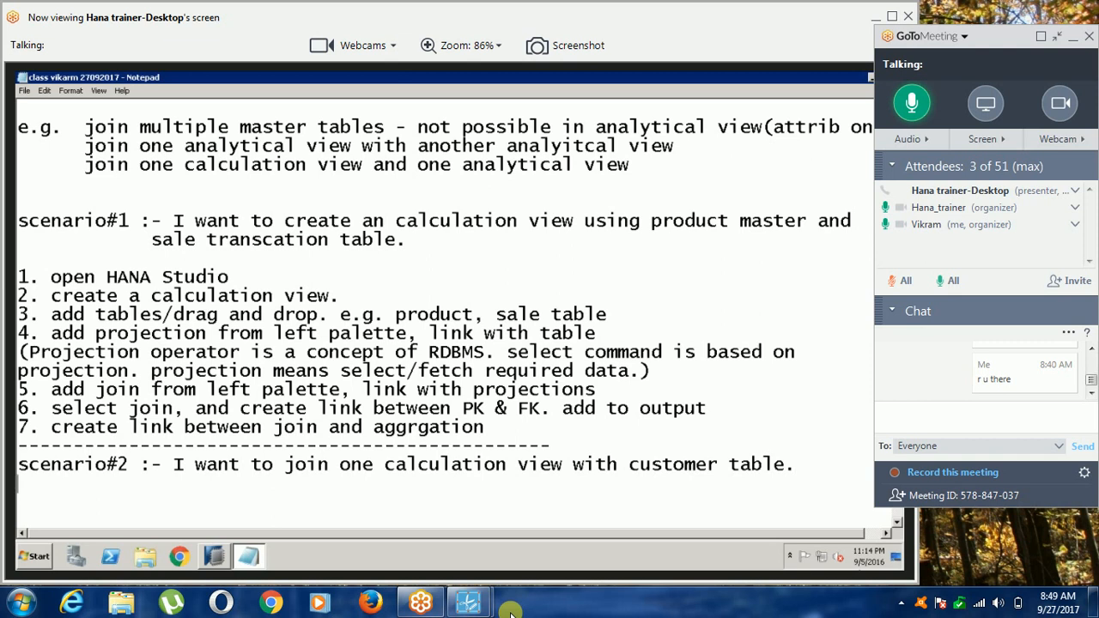
pyautogui.write('---------------------------------------')
pyautogui.press('Return')
pyautogui.write('scenario#3:- ')
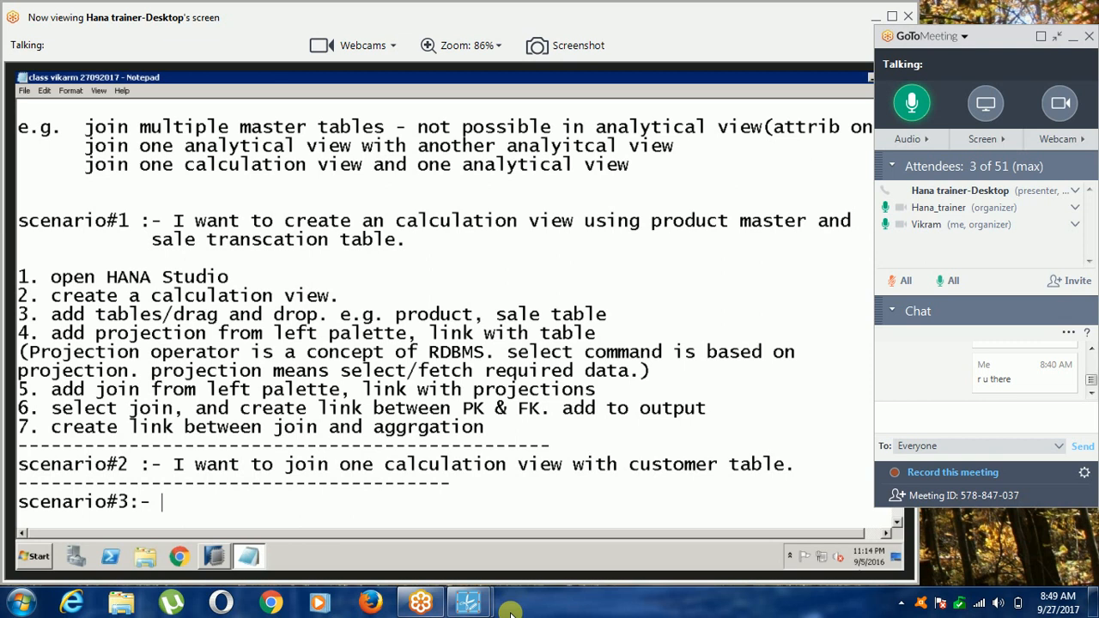
pyautogui.write('I want to join th')
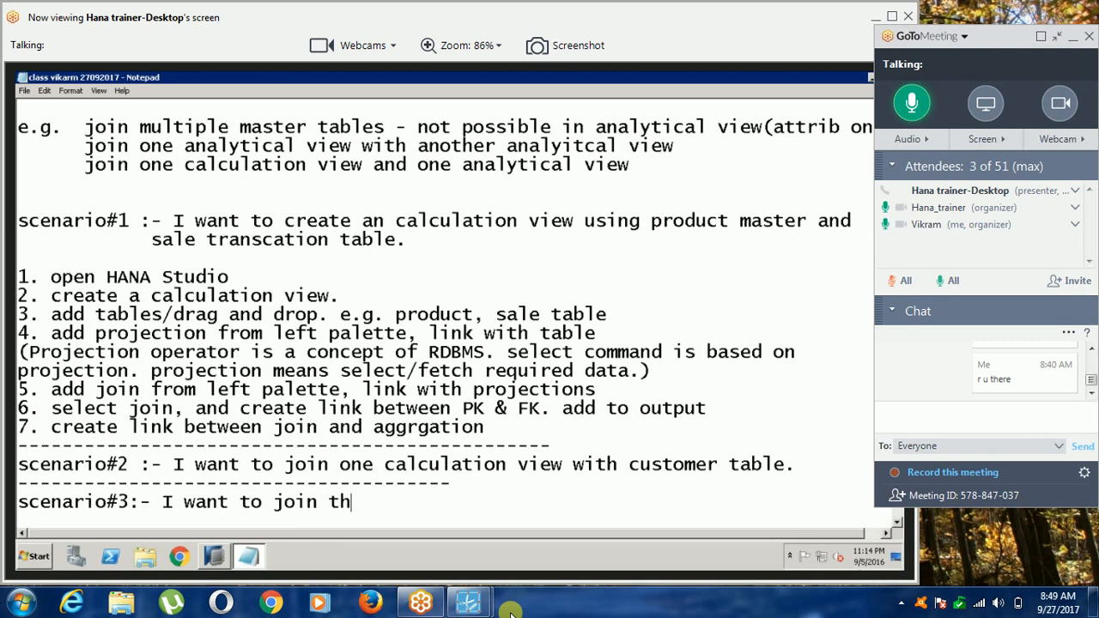
pyautogui.write('ree tables ')
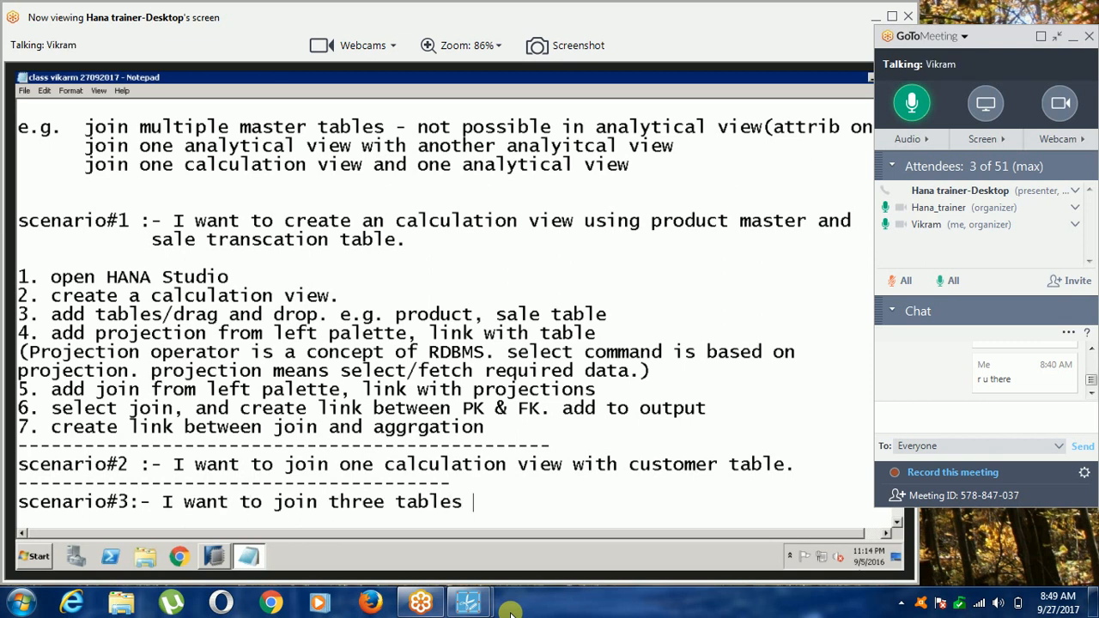
pyautogui.write('like emp')
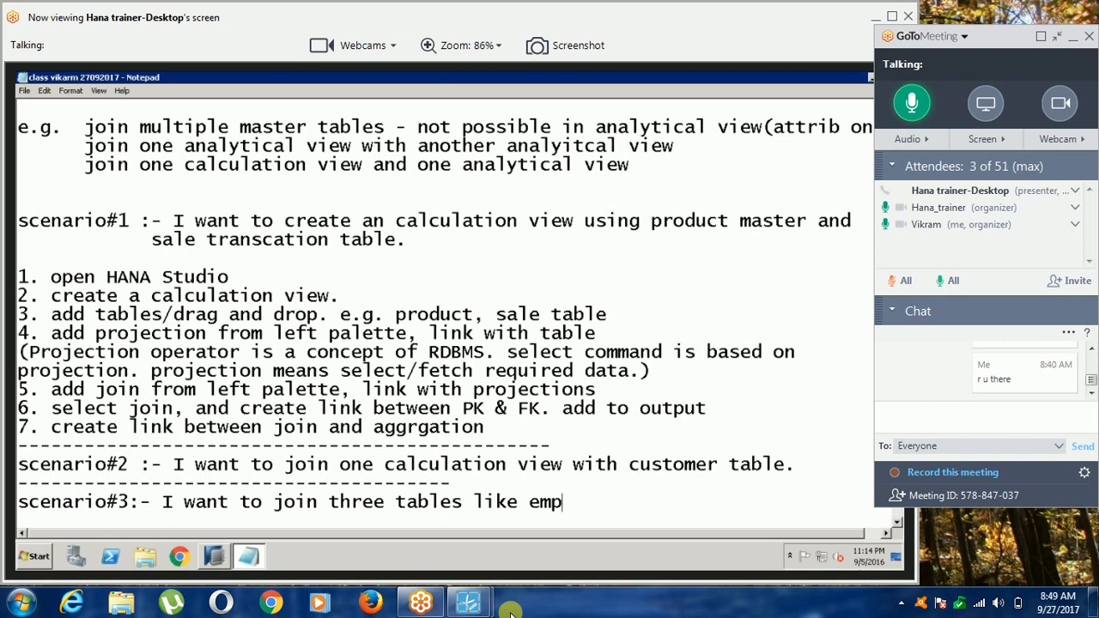
pyautogui.write(',dept,ext')
# Describe scenario 3 in the notes as "I want to join three tables like emp,dept,expenses".
pyautogui.press('BackSpace')
pyautogui.write('pensed')
pyautogui.press('BackSpace')
pyautogui.write('s')
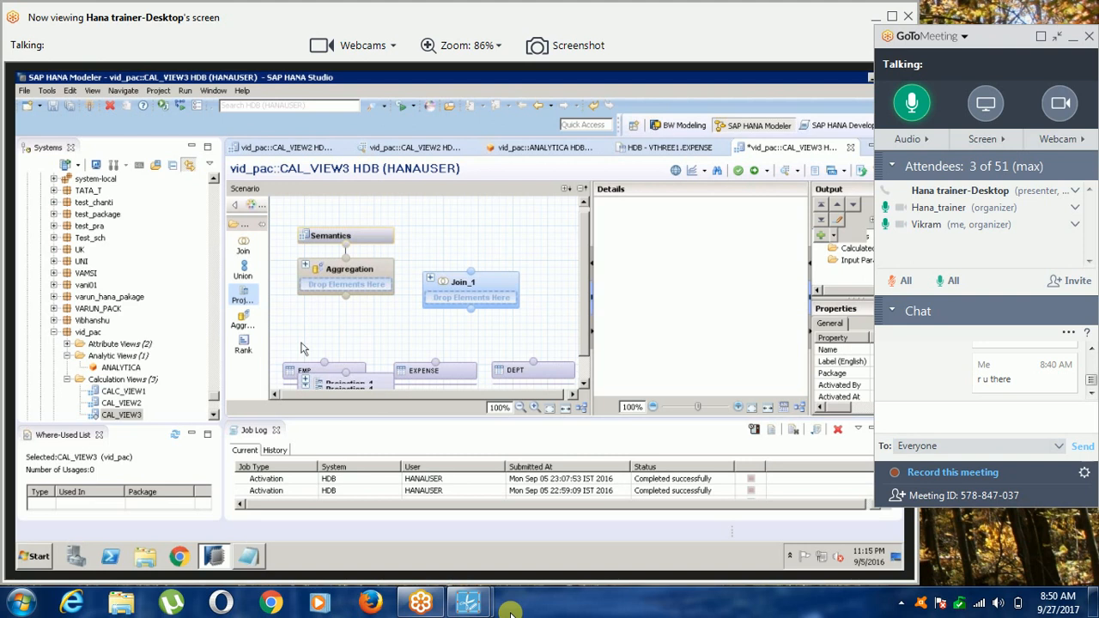
# Put the EMP table into Projection_1 and add further projections for the EXPENSE and DEPT tables.
pyautogui.scroll(-1, 303, 348)
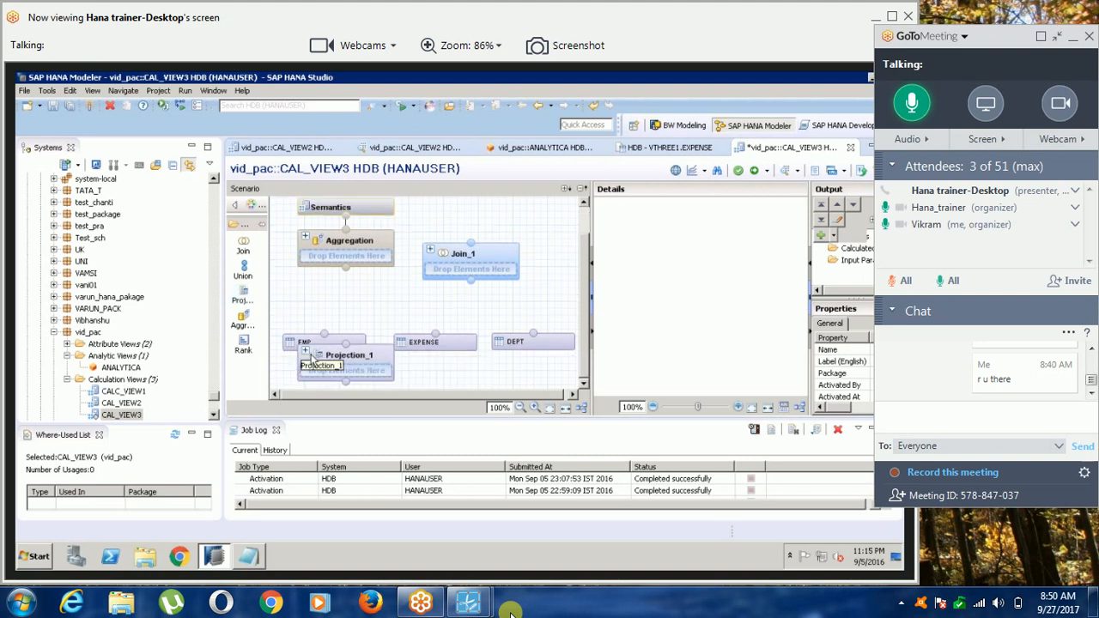
pyautogui.moveTo(297, 342); pyautogui.dragTo(330, 371)
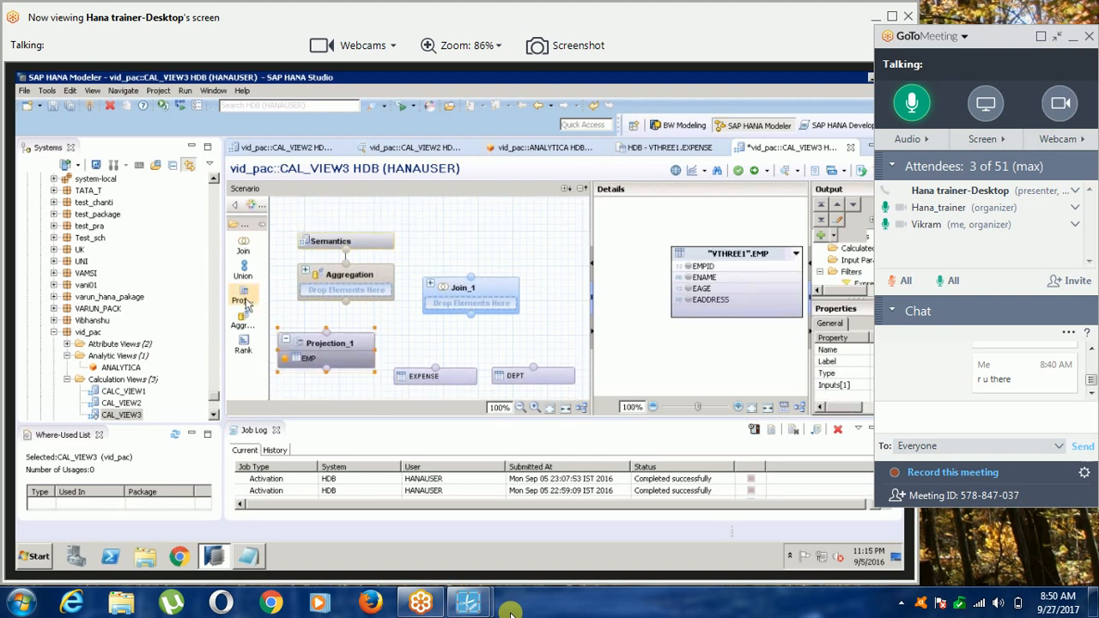
pyautogui.moveTo(243, 302); pyautogui.dragTo(427, 372)
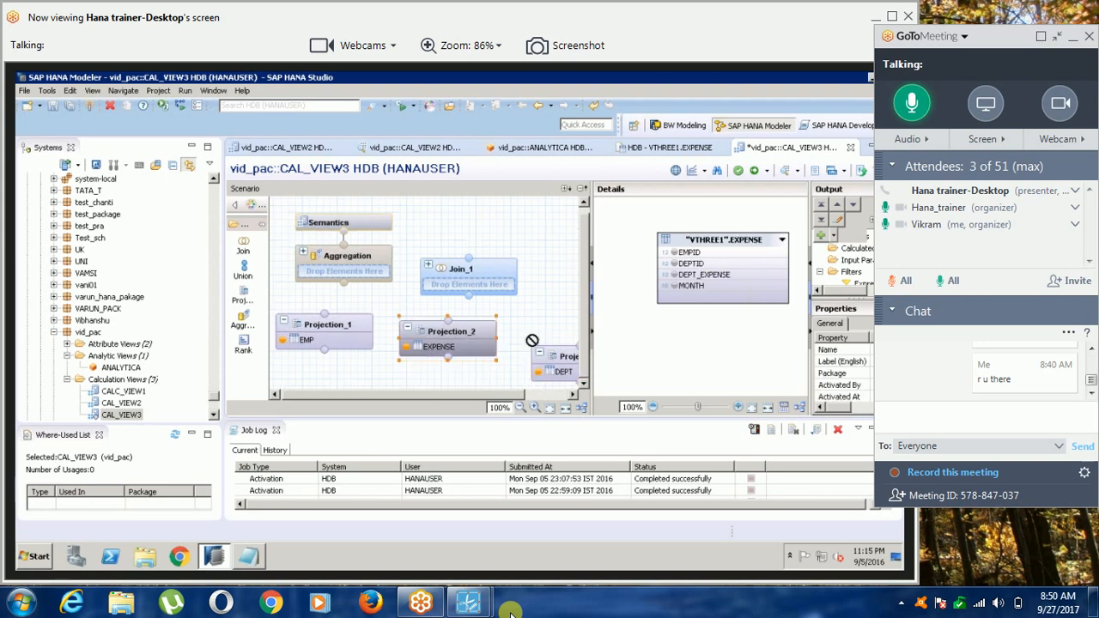
# Add all columns of EMP, EXPENSE and DEPT to the output of their respective projections.
pyautogui.rightClick(689, 262)
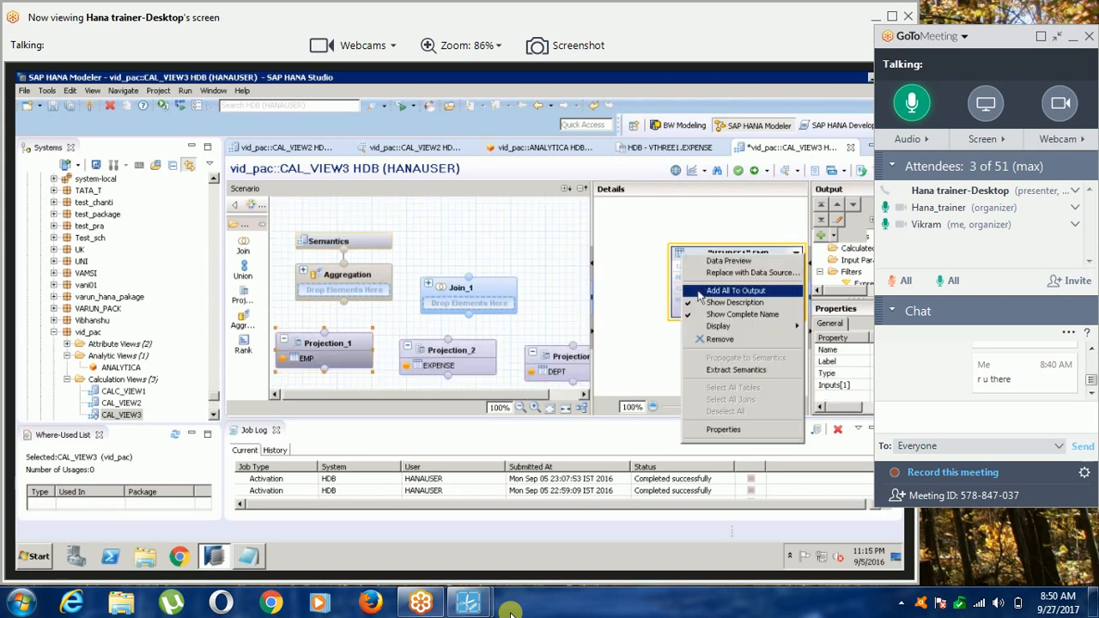
pyautogui.click(699, 292)
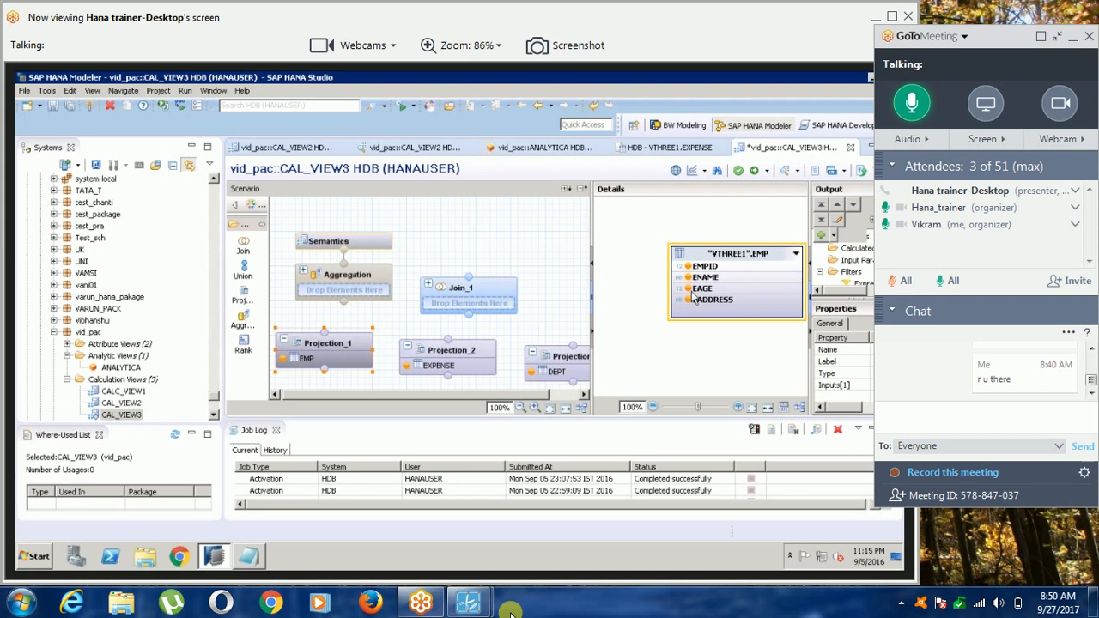
pyautogui.click(451, 351)
pyautogui.rightClick(668, 243)
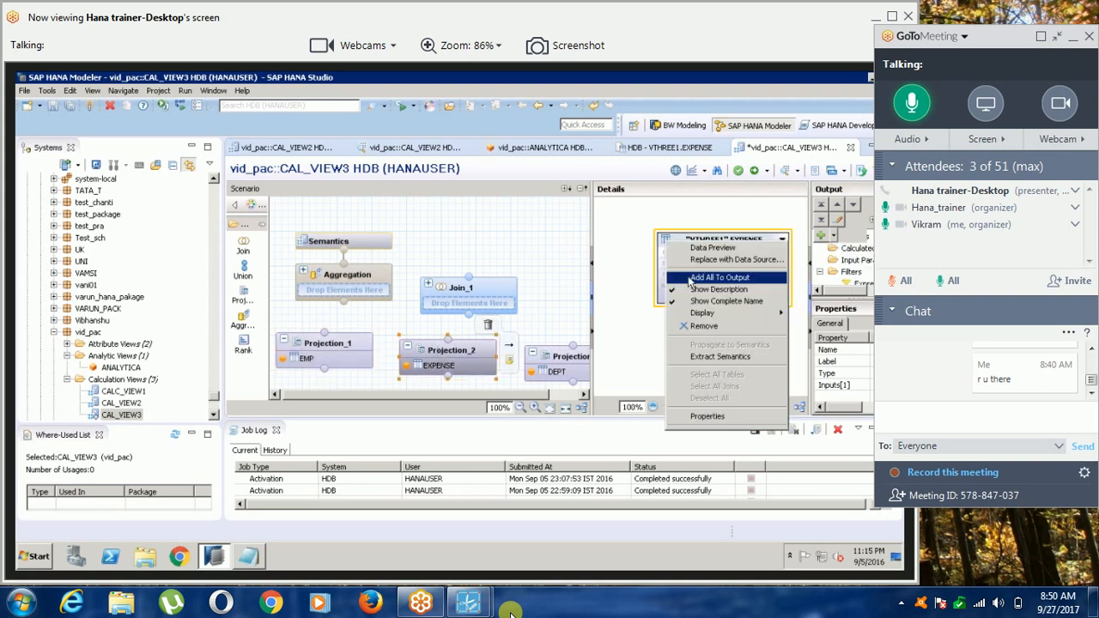
pyautogui.click(697, 278)
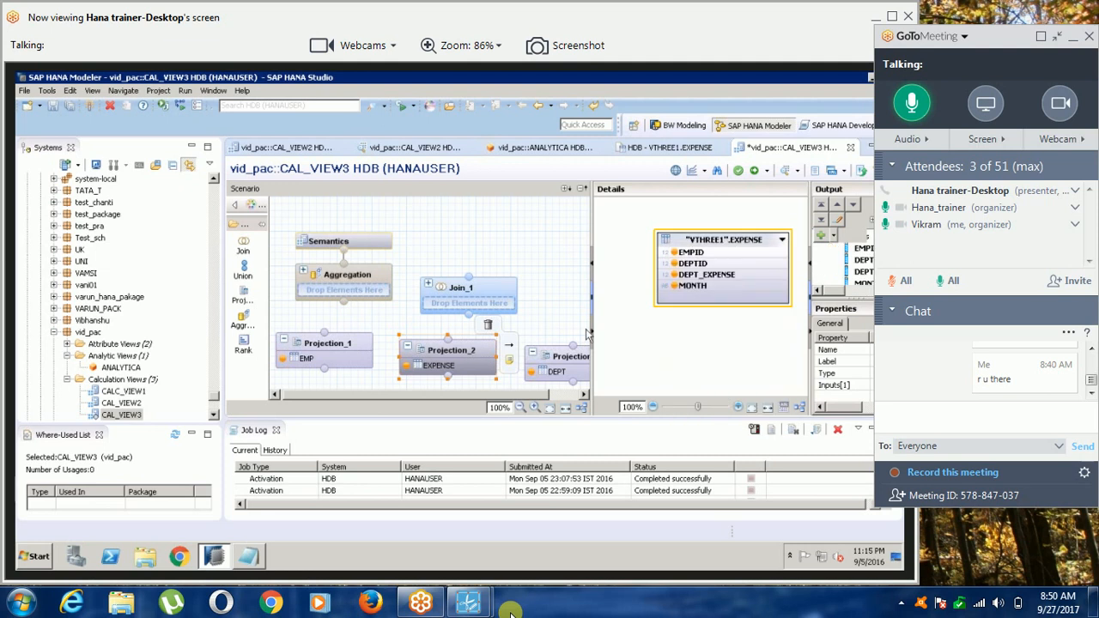
pyautogui.click(545, 357)
pyautogui.rightClick(667, 243)
pyautogui.click(684, 278)
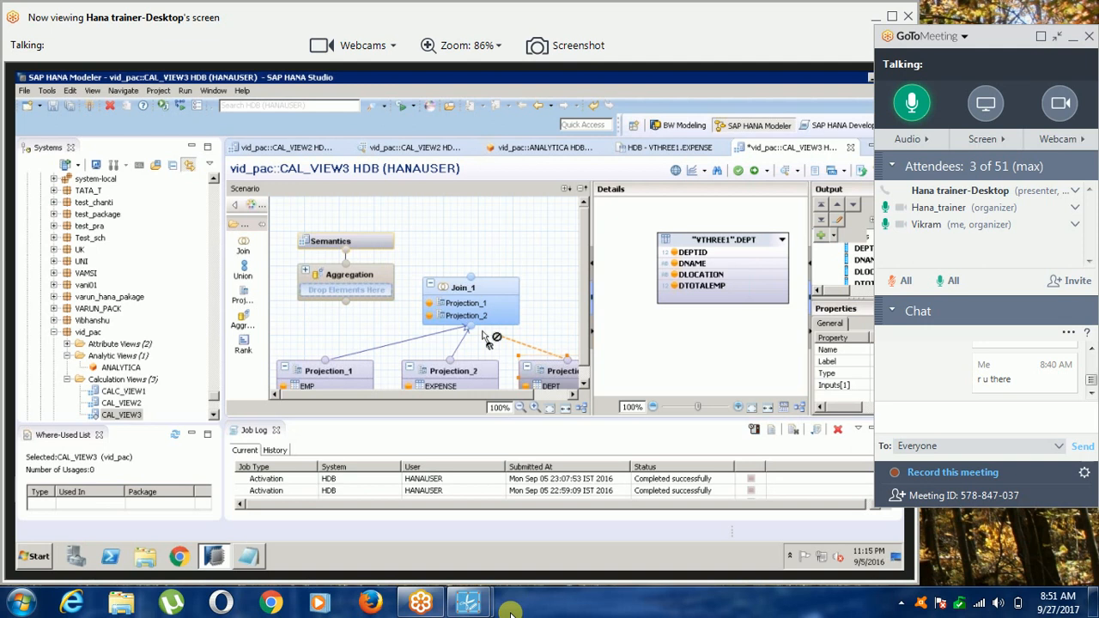
# Collapse the GoToMeeting control panel and show the shared desktop in full-screen mode.
pyautogui.click(1055, 36)
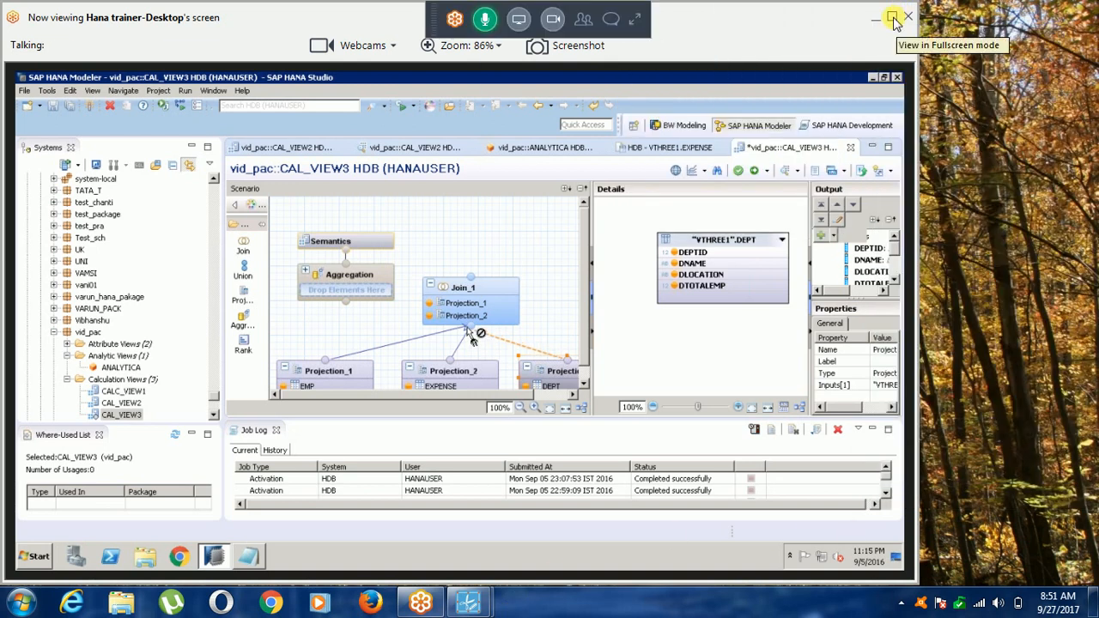
pyautogui.click(893, 18)
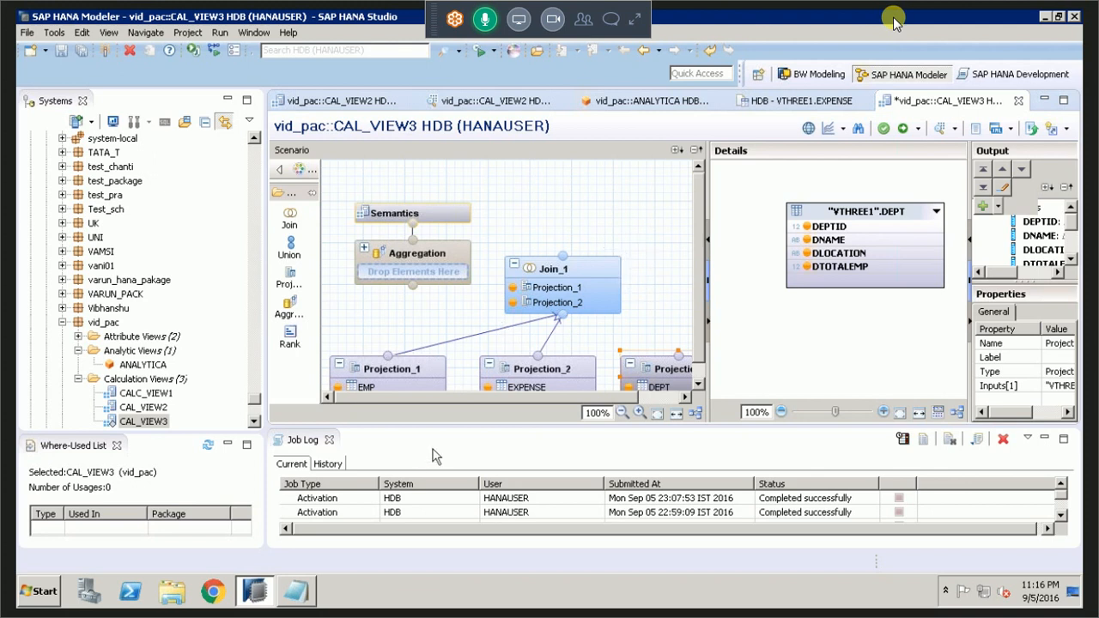
# In Join_1, link EMPID of Projection_1 to EMPID of Projection_2 and open the join definition.
pyautogui.moveTo(600, 273)
pyautogui.click(599, 271)
pyautogui.moveTo(795, 394); pyautogui.dragTo(831, 403)
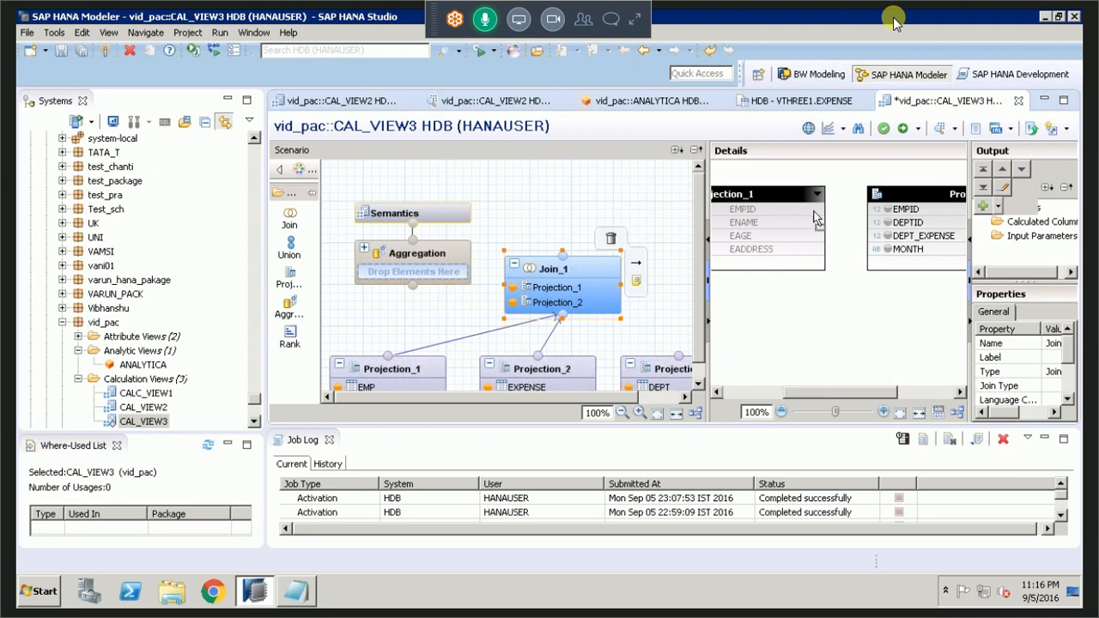
pyautogui.moveTo(814, 212); pyautogui.dragTo(854, 214)
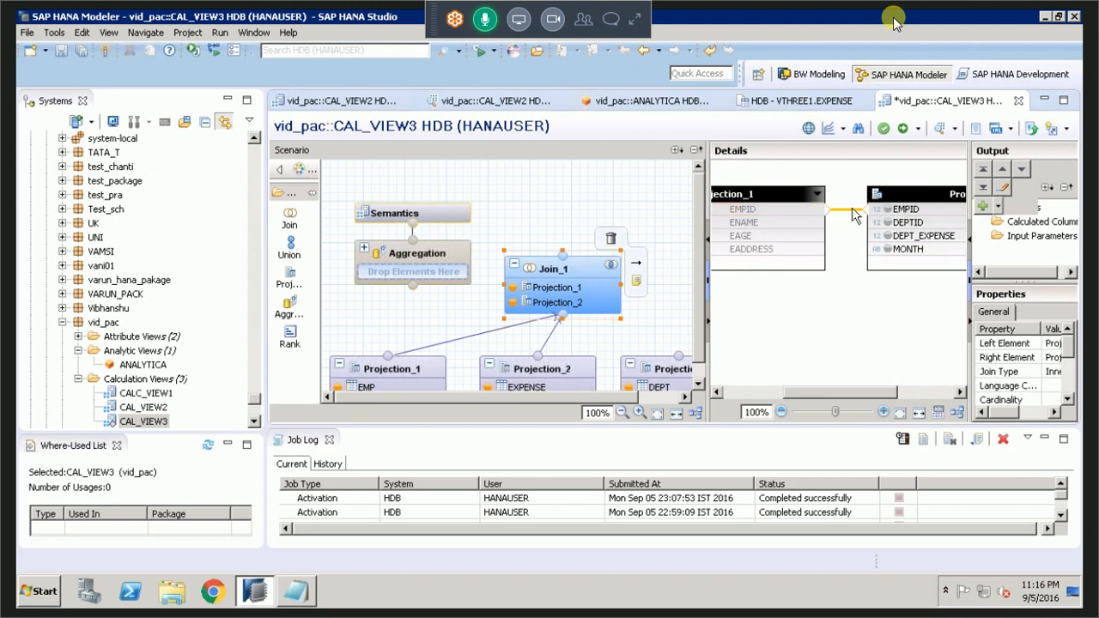
pyautogui.doubleClick(853, 209)
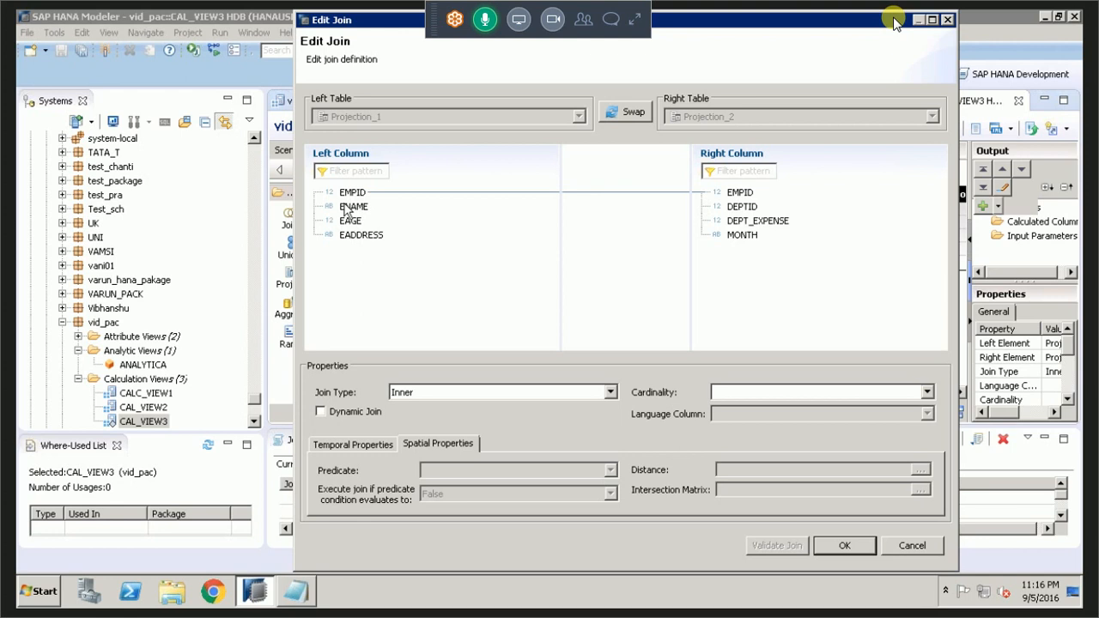
# Set the join between Projection_1 and Projection_2 to Right Outer with cardinality 1..n and confirm the definition.
pyautogui.click(582, 398)
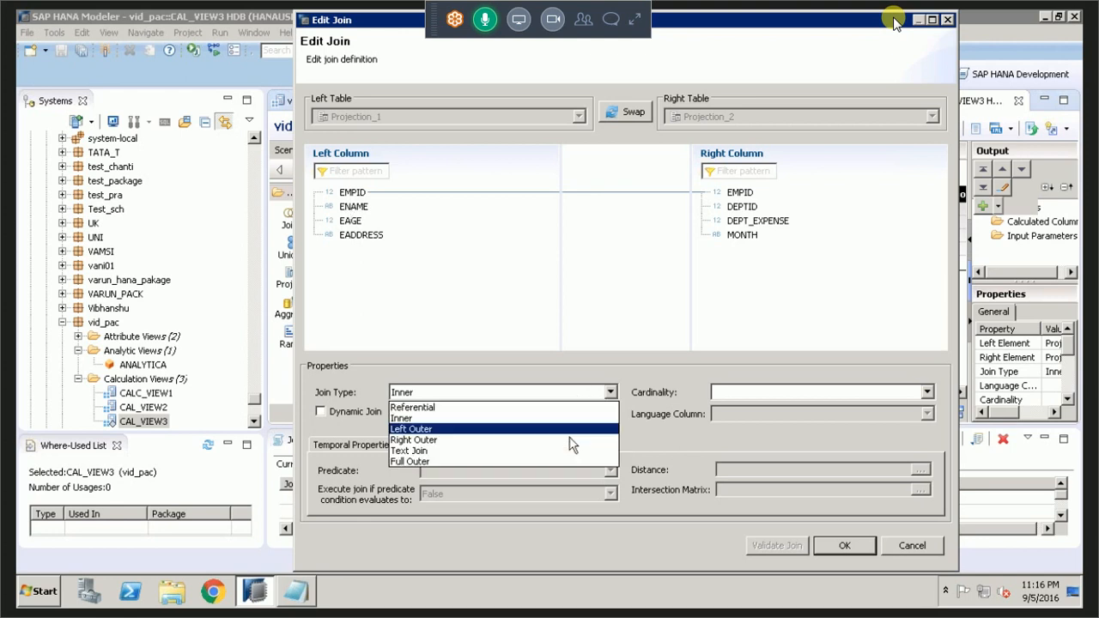
pyautogui.click(576, 439)
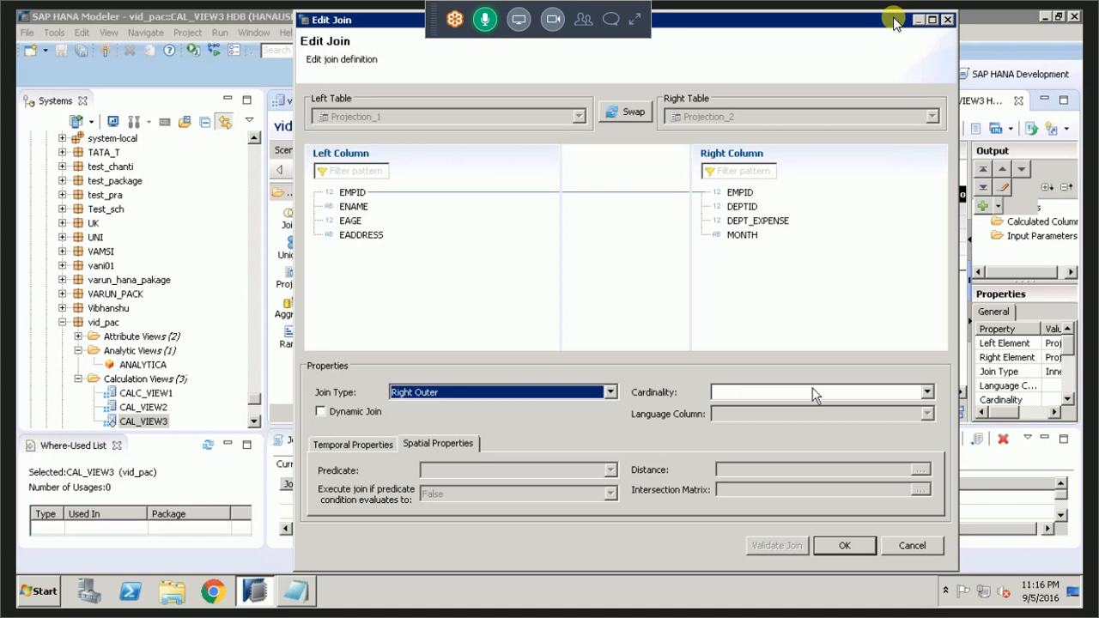
pyautogui.press('Escape')
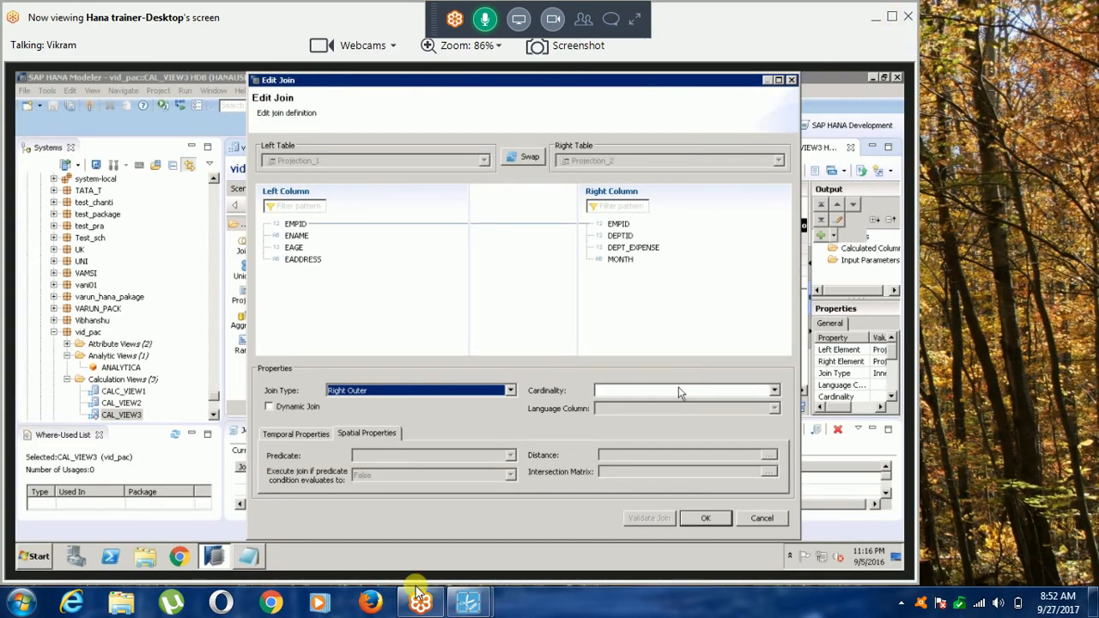
pyautogui.moveTo(470, 603)
pyautogui.click(513, 565)
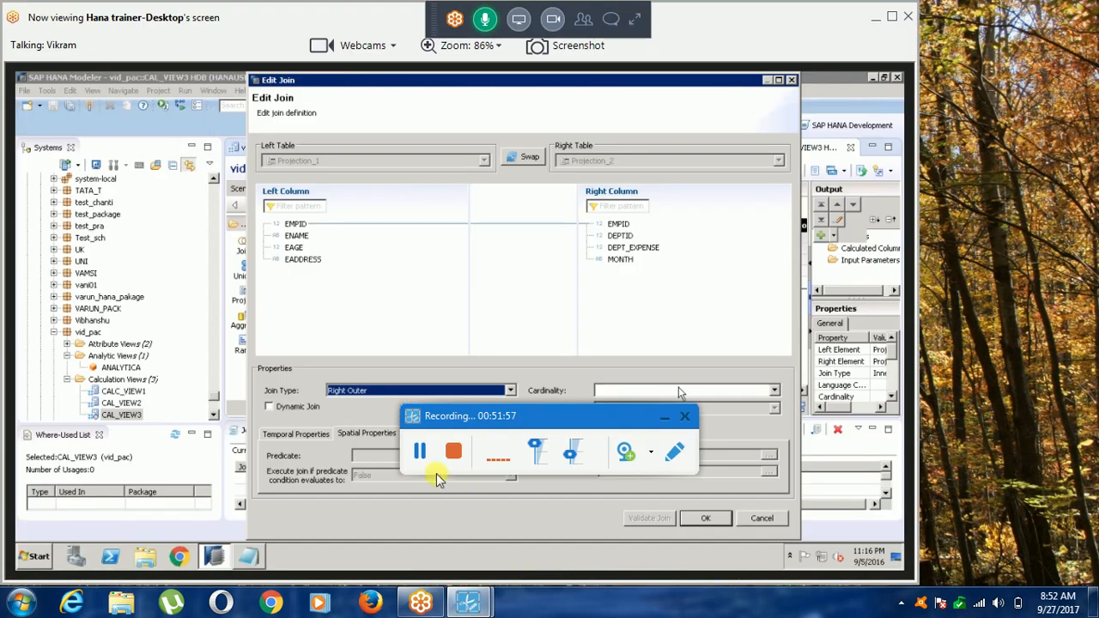
pyautogui.click(662, 419)
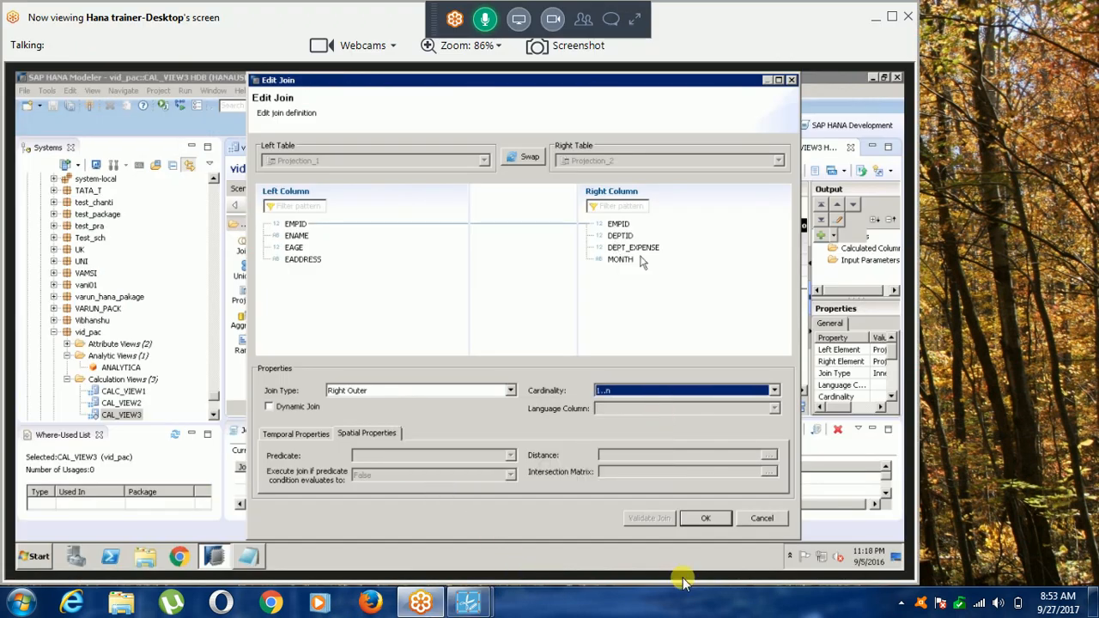
pyautogui.click(720, 520)
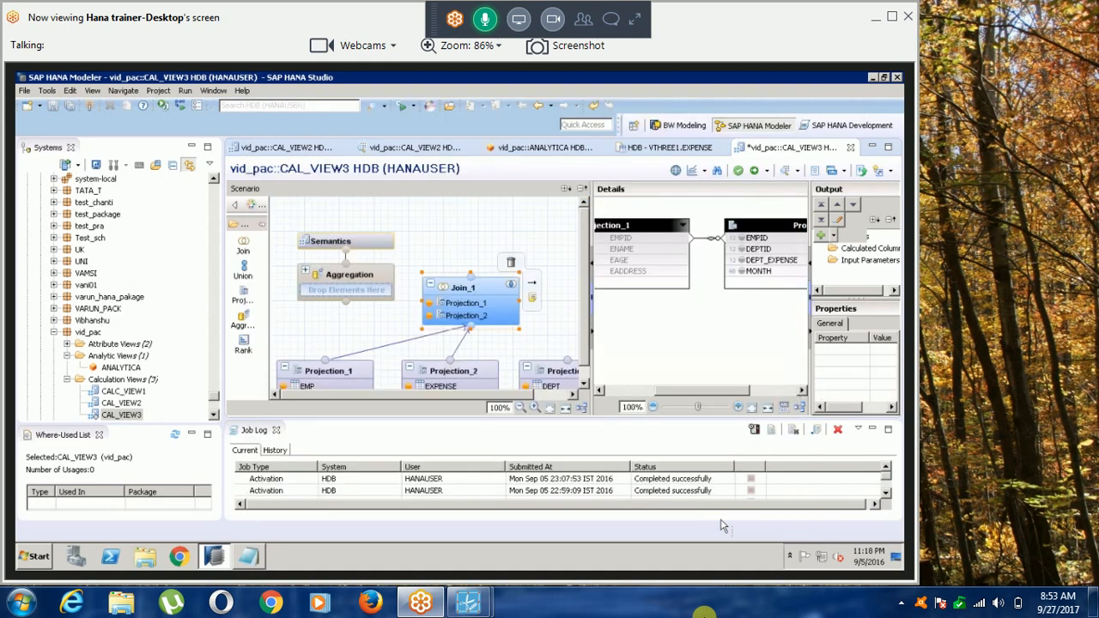
# Add the EMPID, DEPTID, DEPT_EXPENSE and MONTH columns of Projection_2 to the output of Join_1.
pyautogui.click(741, 239)
pyautogui.click(741, 250)
pyautogui.click(742, 260)
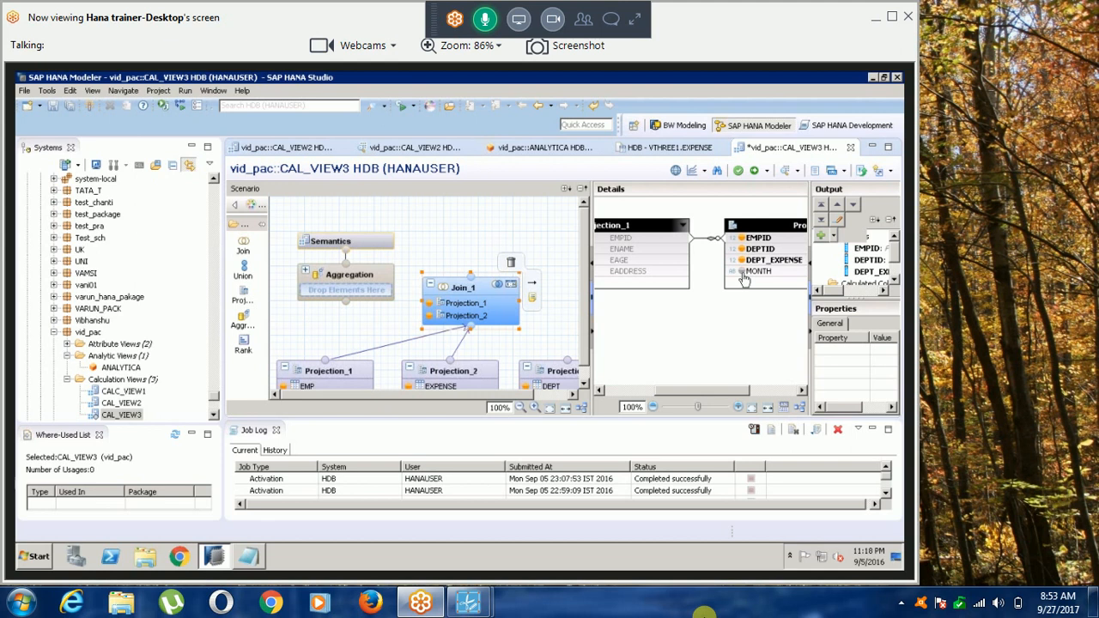
pyautogui.click(743, 272)
pyautogui.moveTo(721, 393); pyautogui.dragTo(699, 407)
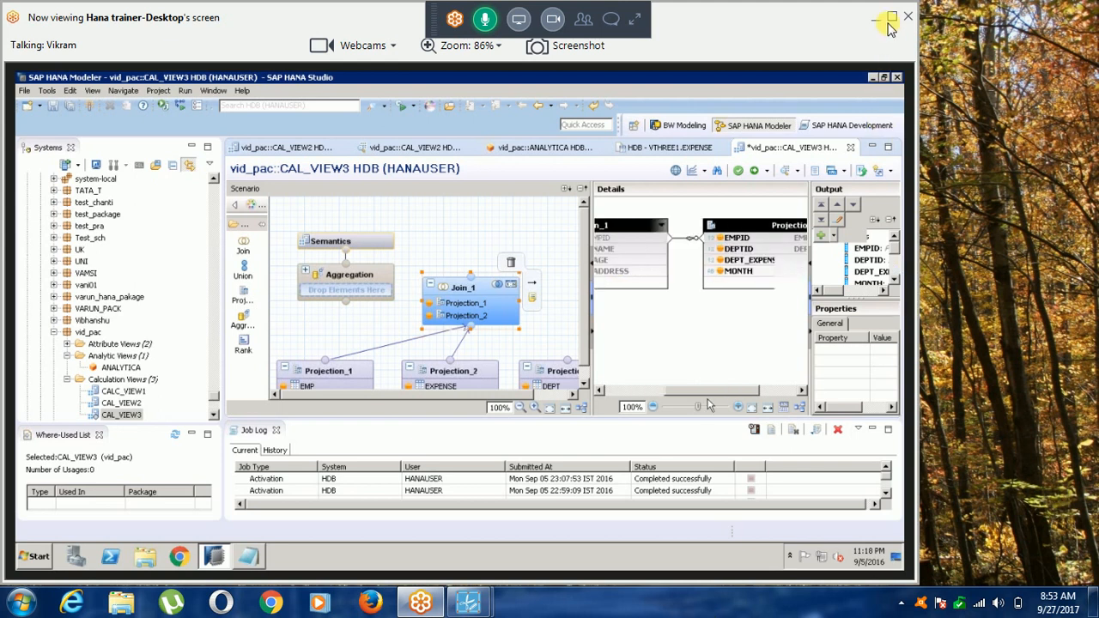
# Show the shared desktop in full screen and place Projection_2 below Projection_1 in the details of Join_1.
pyautogui.click(891, 18)
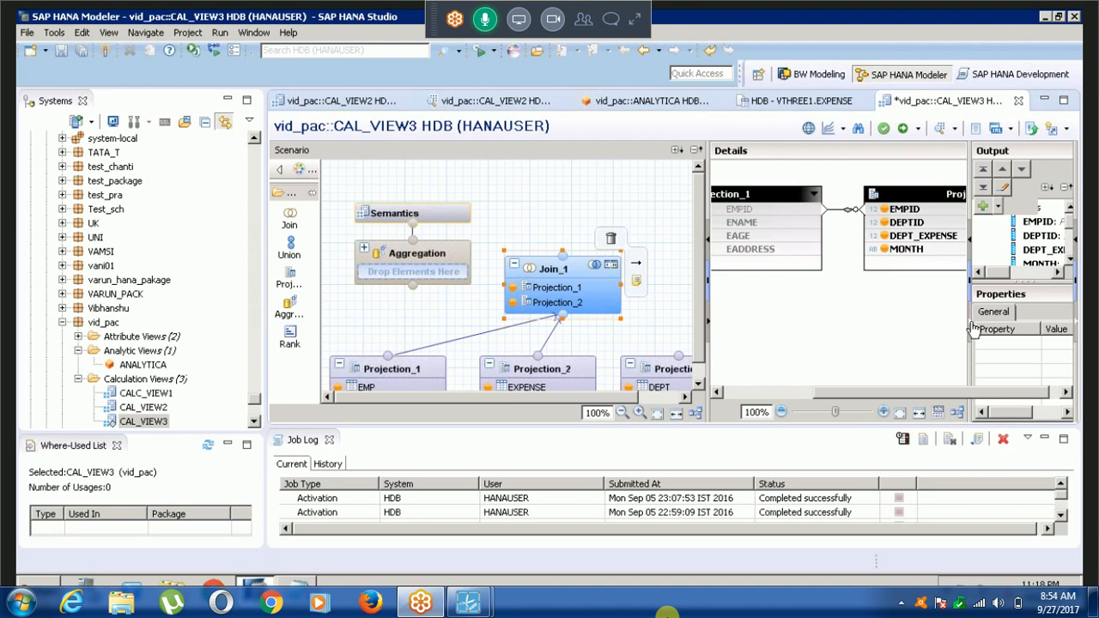
pyautogui.click(971, 324)
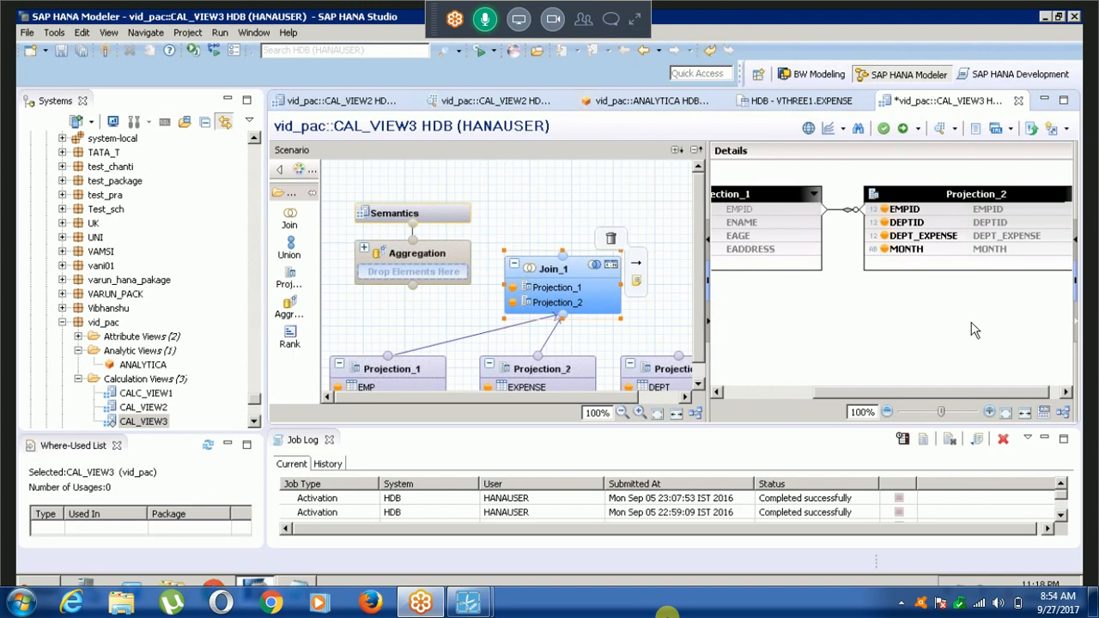
pyautogui.moveTo(907, 194); pyautogui.dragTo(774, 338)
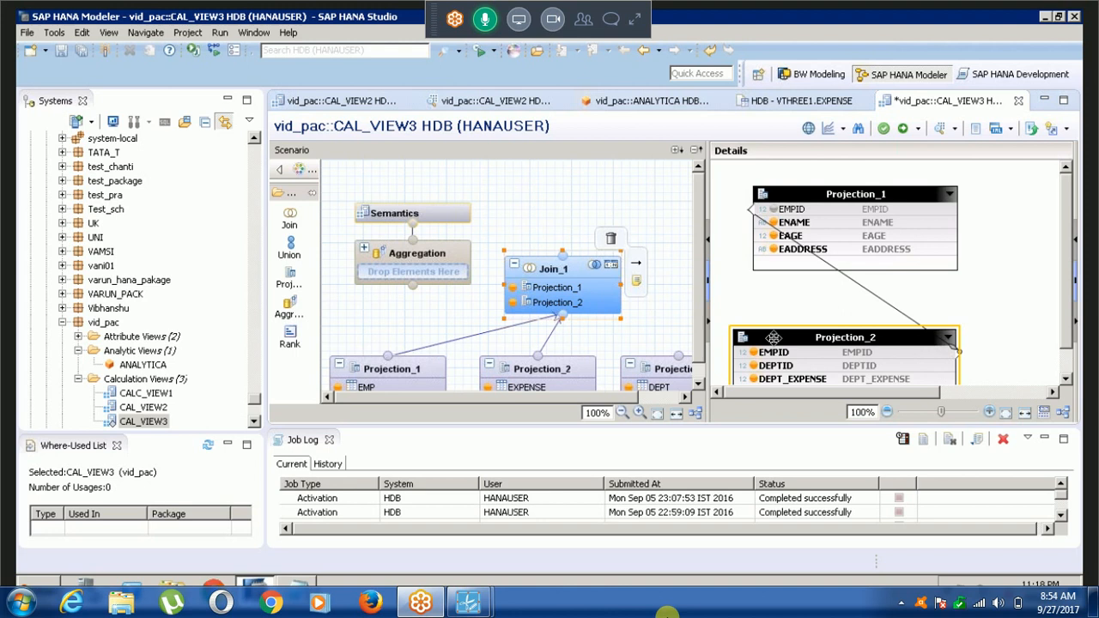
pyautogui.moveTo(773, 337); pyautogui.dragTo(773, 299)
pyautogui.click(1075, 280)
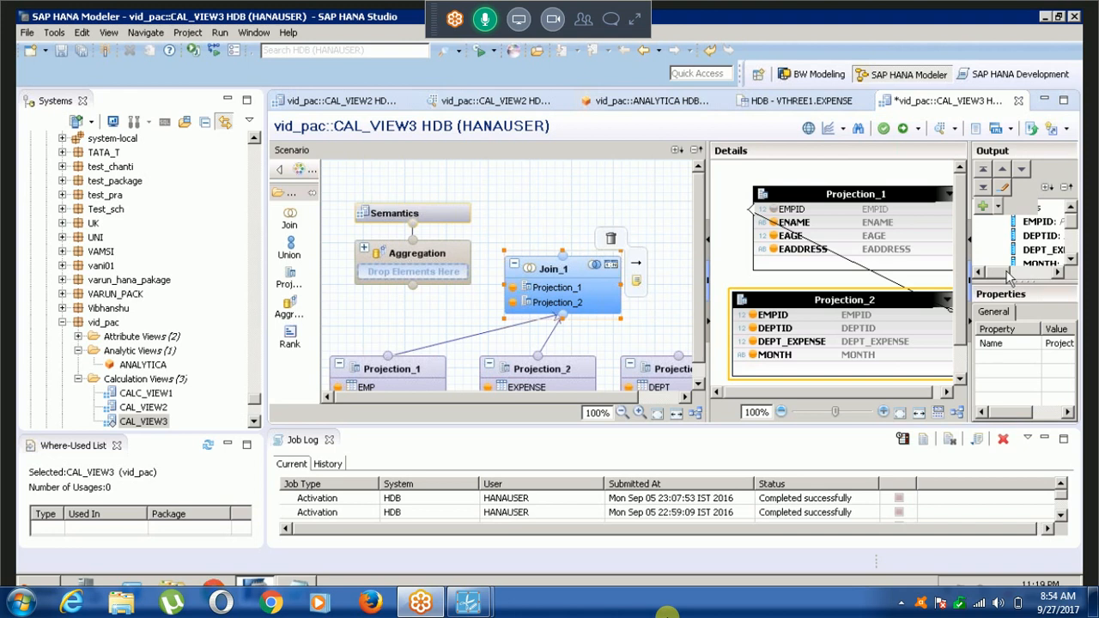
# Widen the scenario diagram to view all its nodes and restore the join details beside it.
pyautogui.click(701, 355)
pyautogui.click(706, 330)
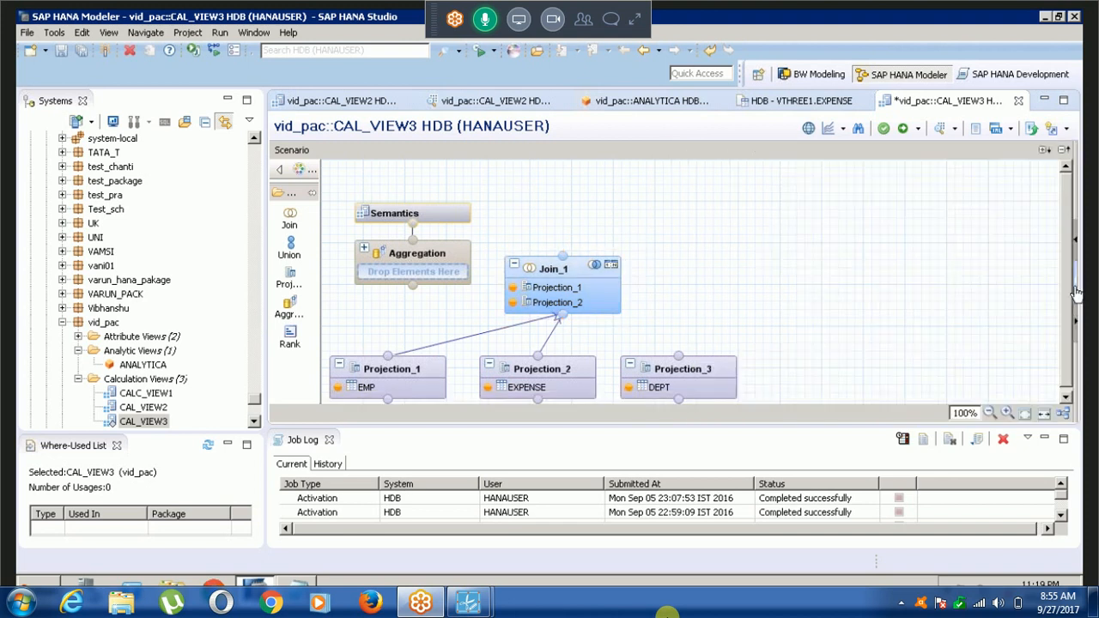
pyautogui.click(1076, 291)
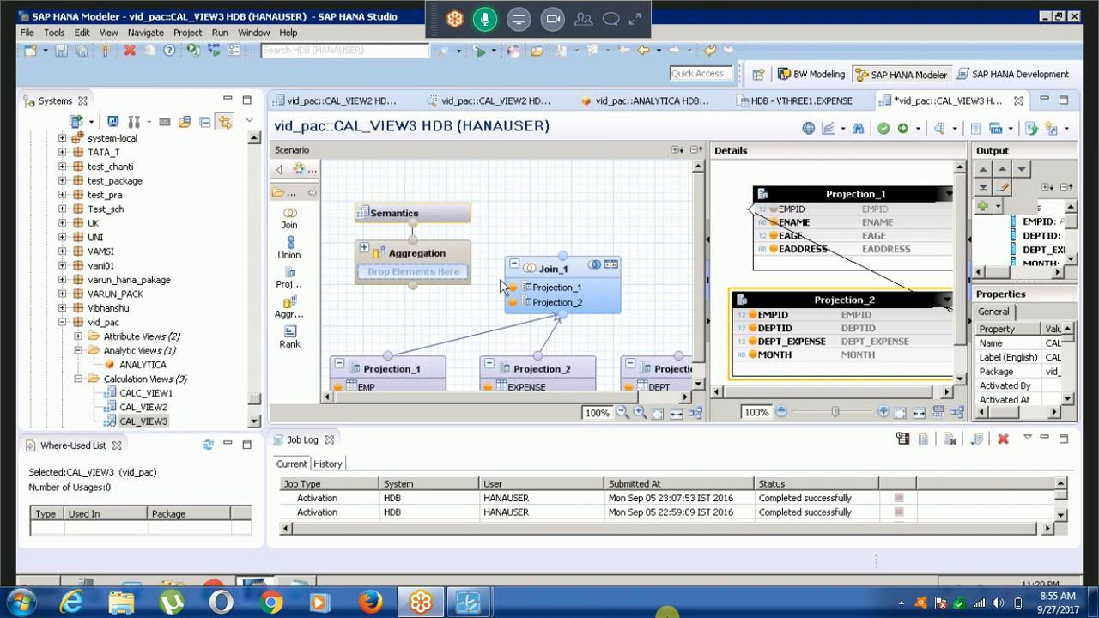
# Add a second join node, Join_2, to the scenario and connect Projection_3 and Join_1 to it.
pyautogui.moveTo(289, 218); pyautogui.dragTo(580, 169)
pyautogui.moveTo(630, 356); pyautogui.dragTo(591, 216)
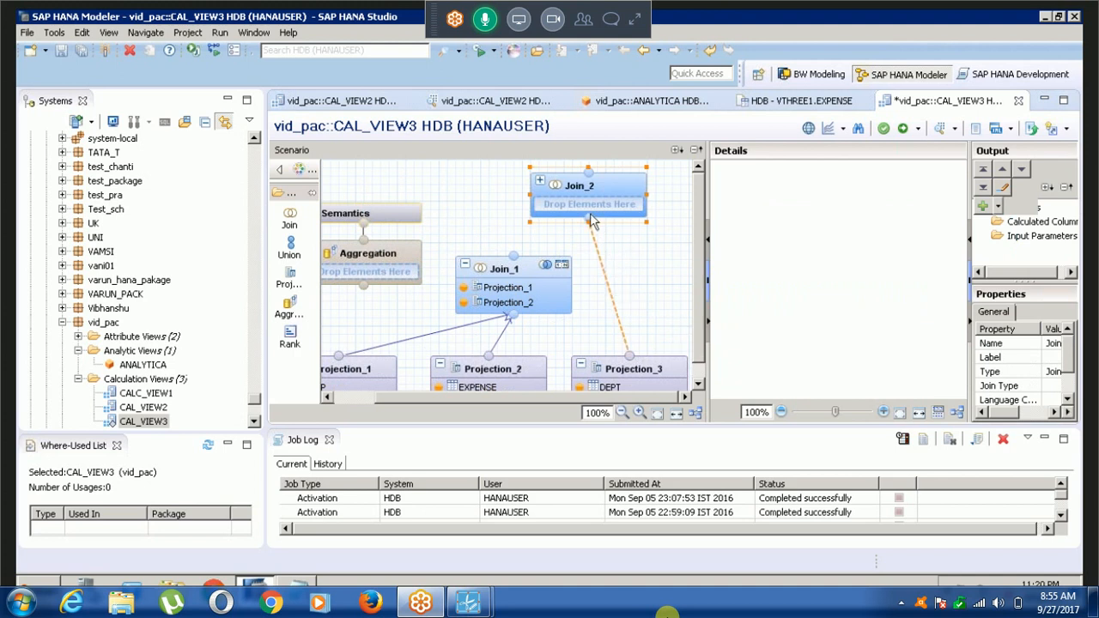
pyautogui.moveTo(590, 221)
pyautogui.mouseDown()
pyautogui.moveTo(569, 241)
pyautogui.moveTo(589, 221)
pyautogui.mouseUp()
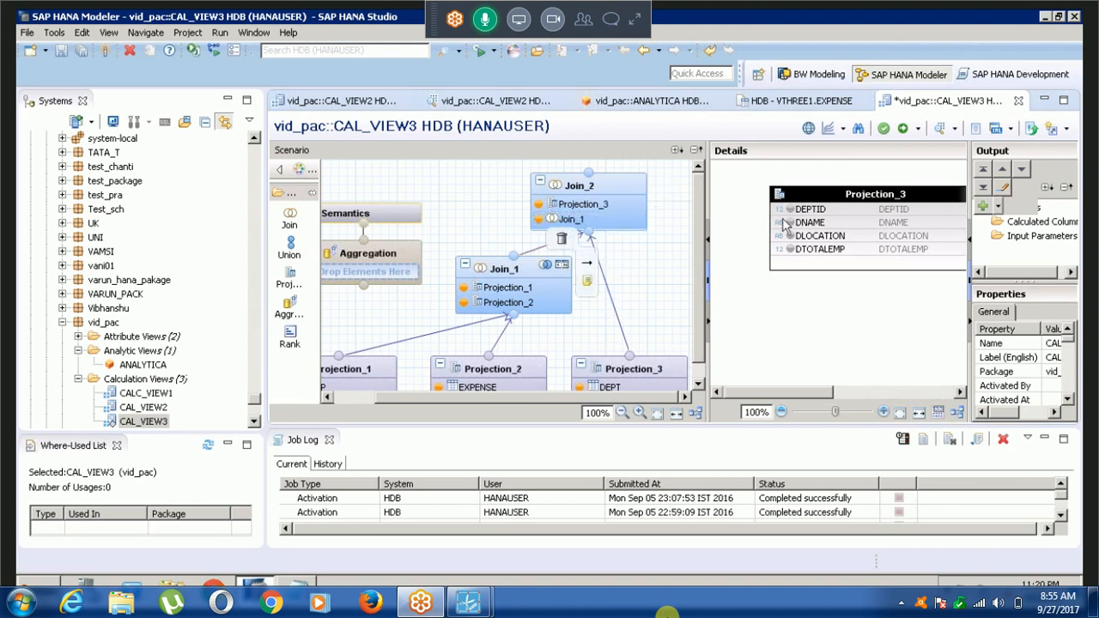
# In Join_2, link DEPTID of Projection_3 to DEPTID of Join_1 and set the join type to Right Outer.
pyautogui.click(518, 271)
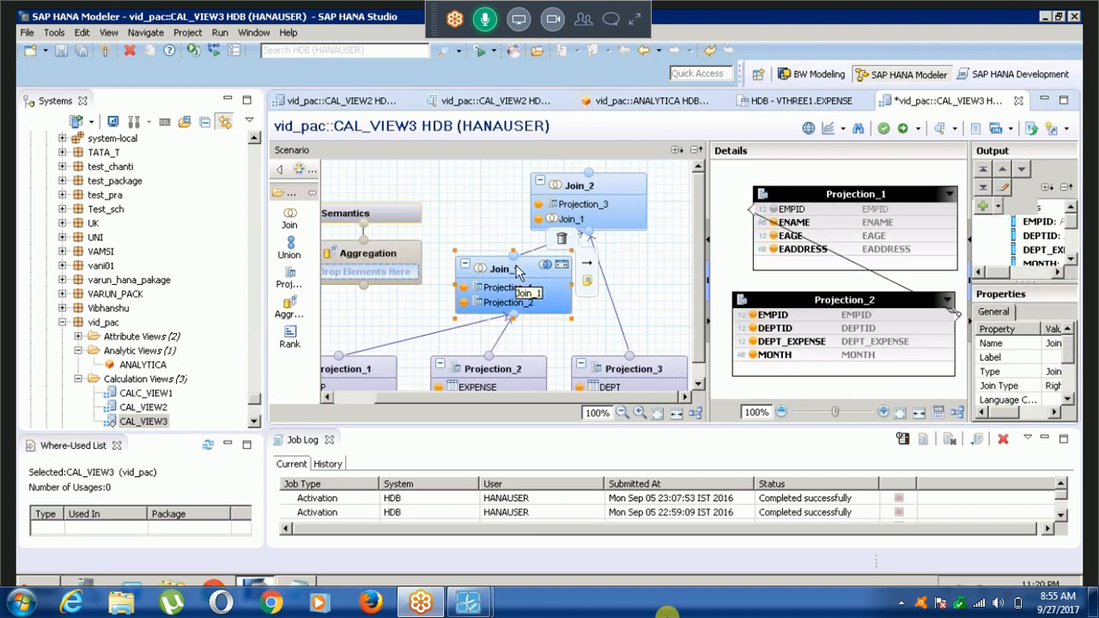
pyautogui.click(570, 193)
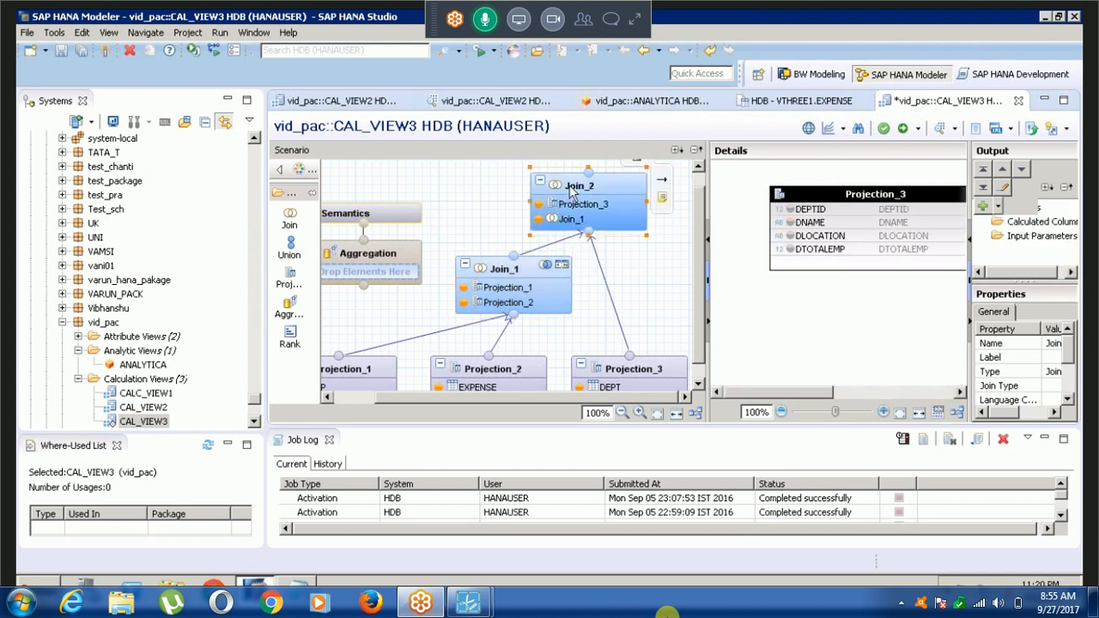
pyautogui.moveTo(742, 392); pyautogui.dragTo(834, 394)
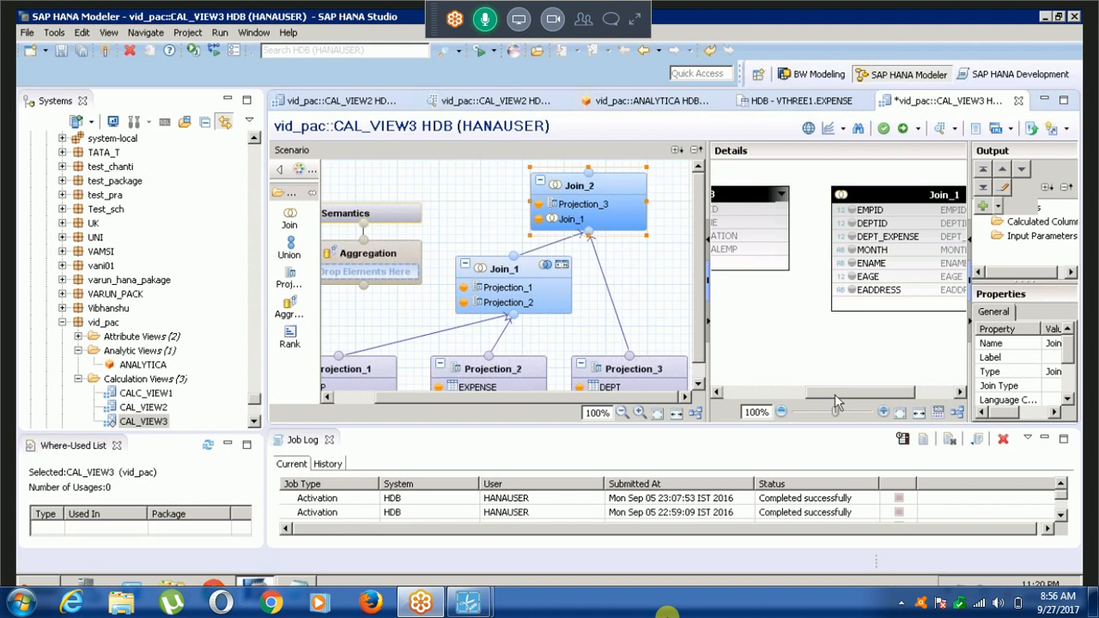
pyautogui.moveTo(834, 394); pyautogui.dragTo(790, 394)
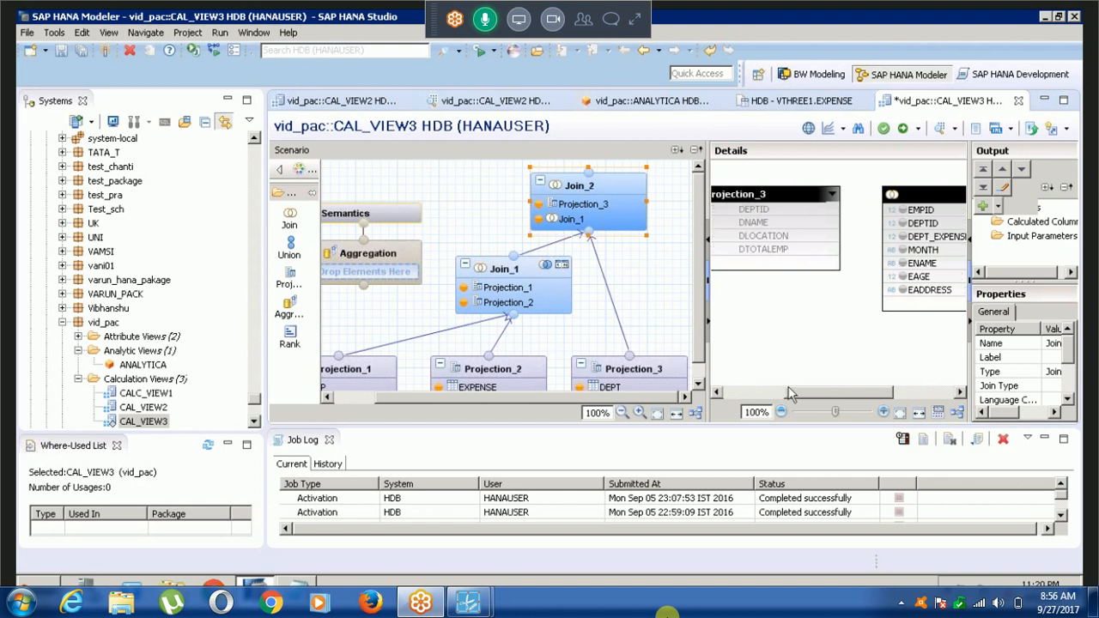
pyautogui.doubleClick(861, 215)
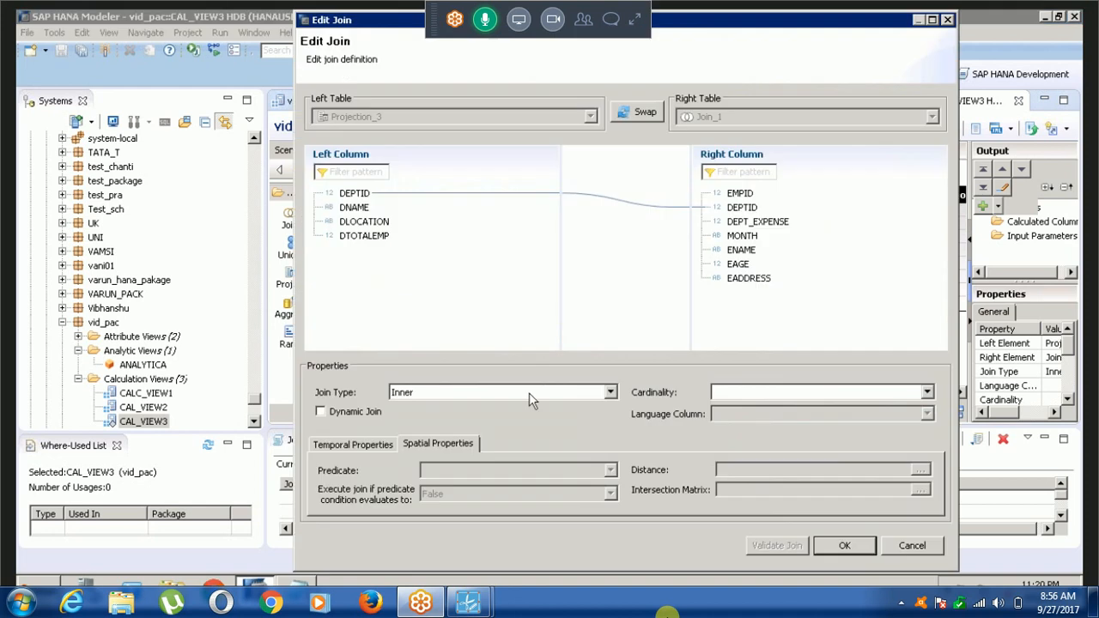
pyautogui.click(529, 392)
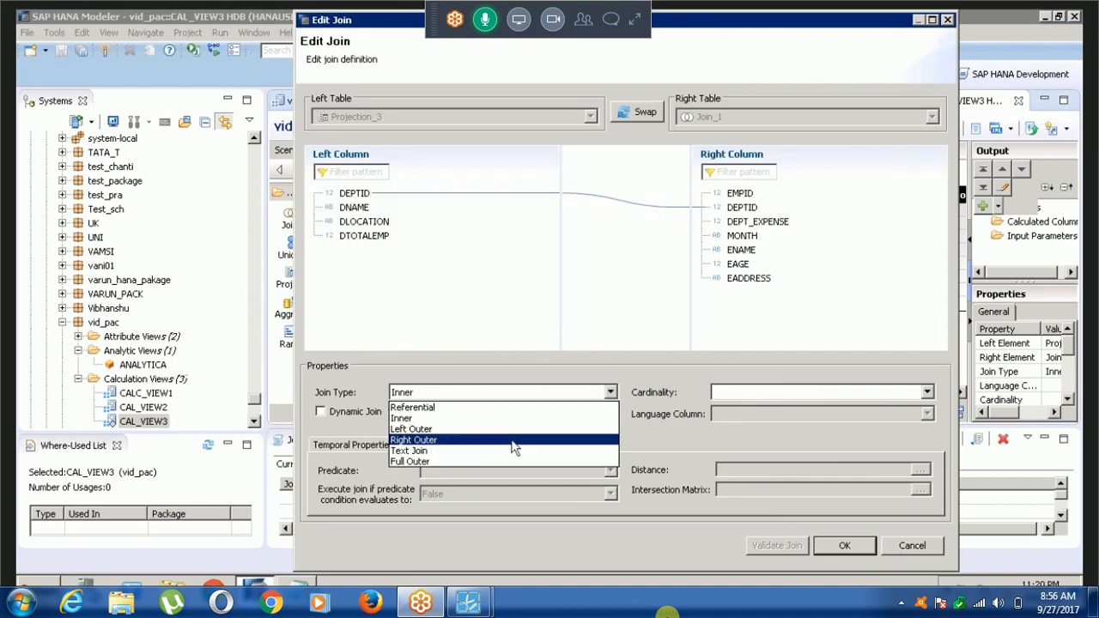
pyautogui.click(513, 440)
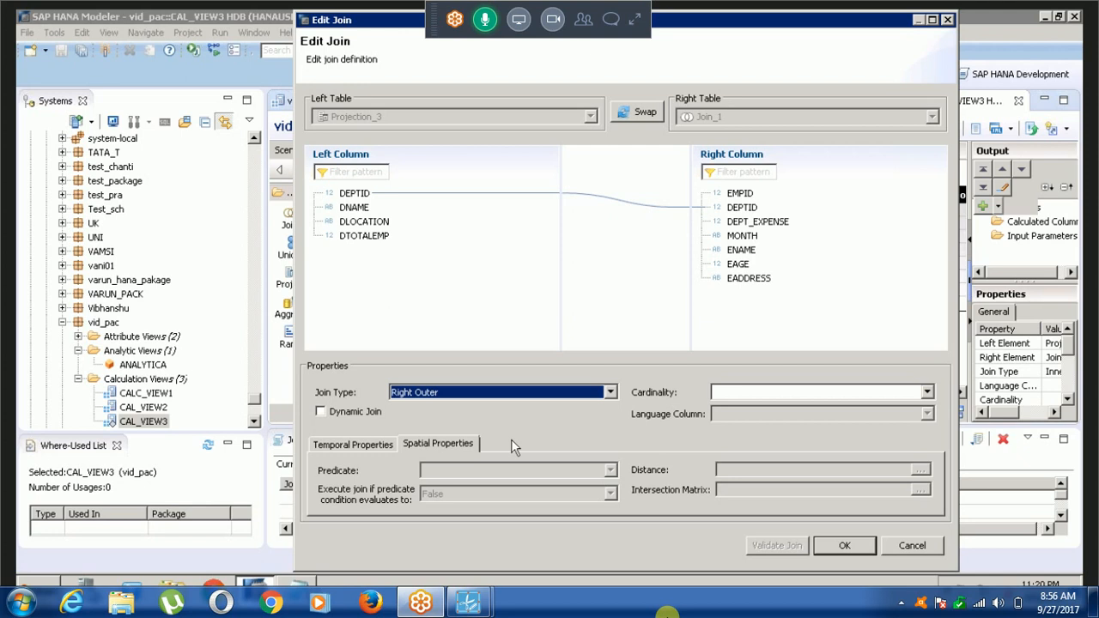
# Try the Referential join type for the DEPTID join and switch it back to Right Outer.
pyautogui.click(612, 393)
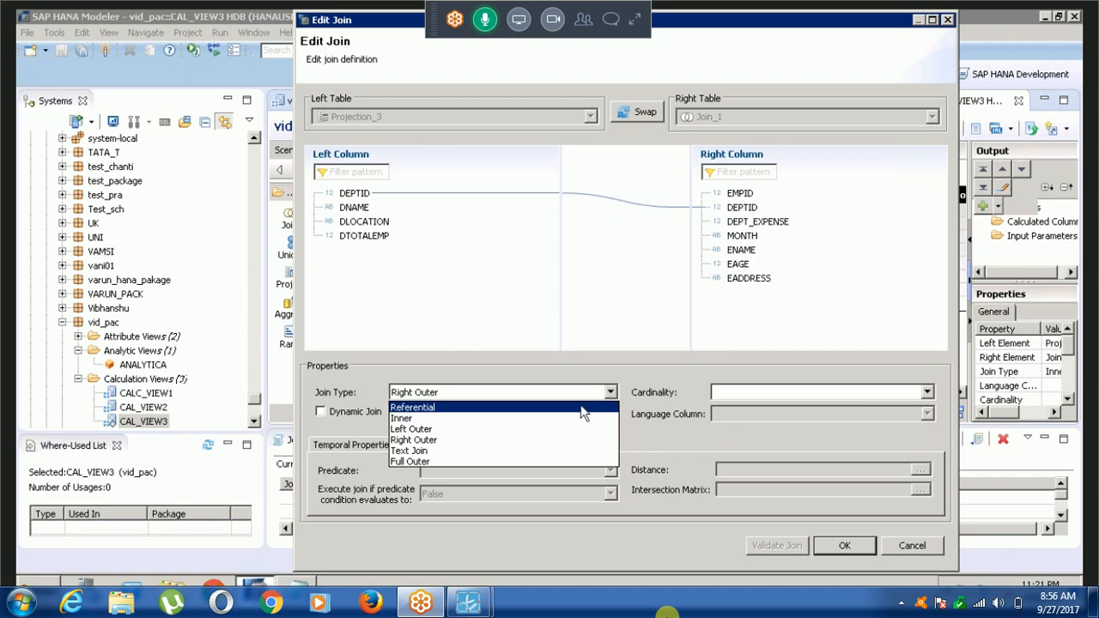
pyautogui.click(583, 406)
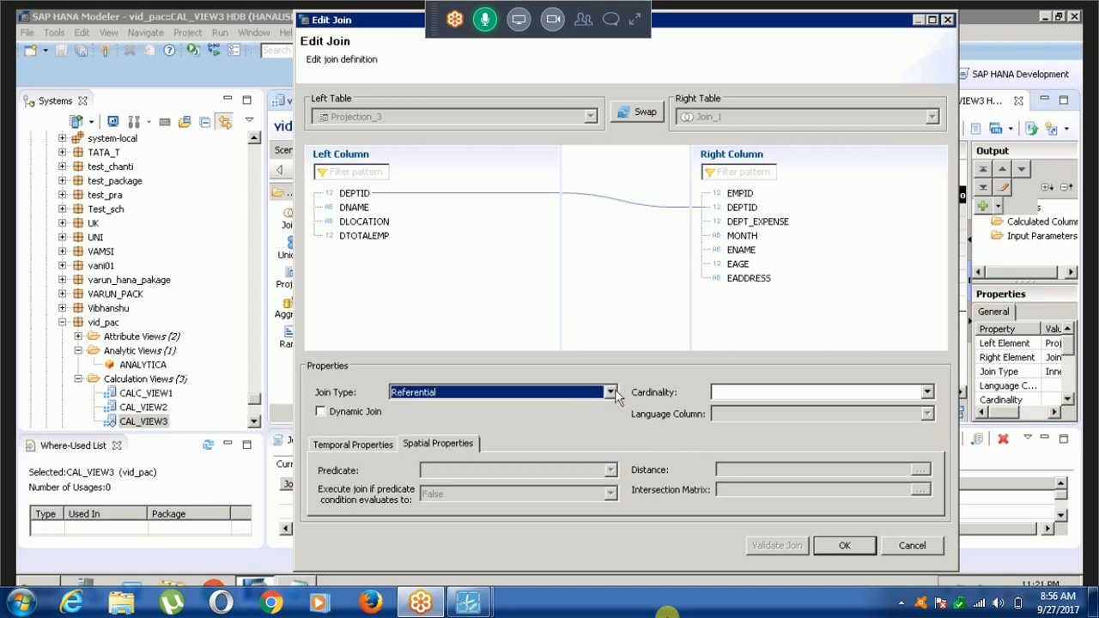
pyautogui.click(611, 393)
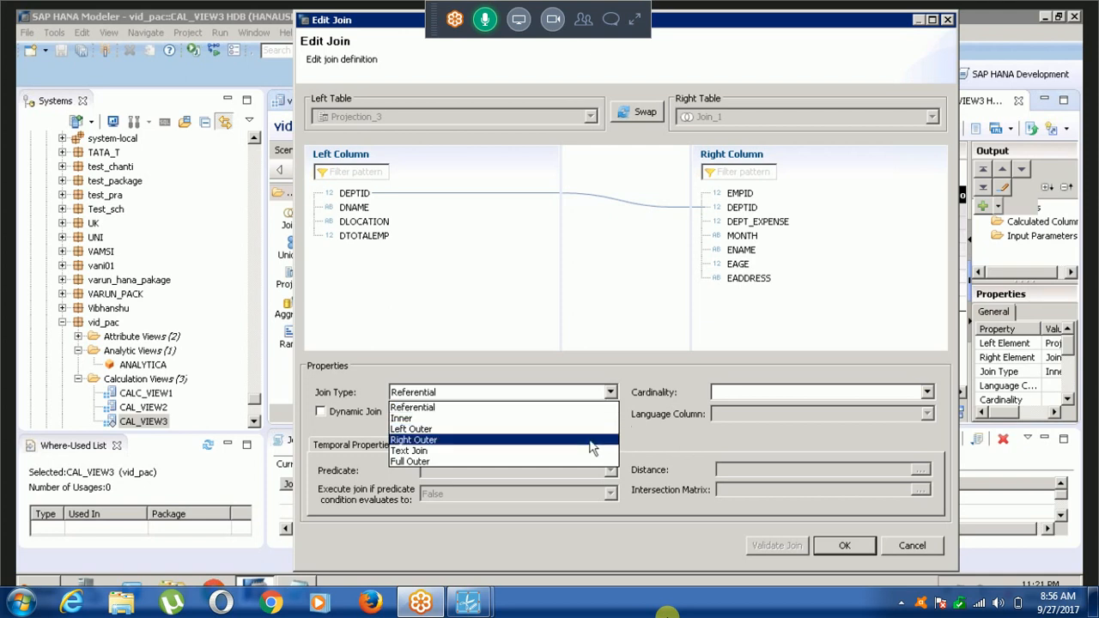
pyautogui.click(527, 408)
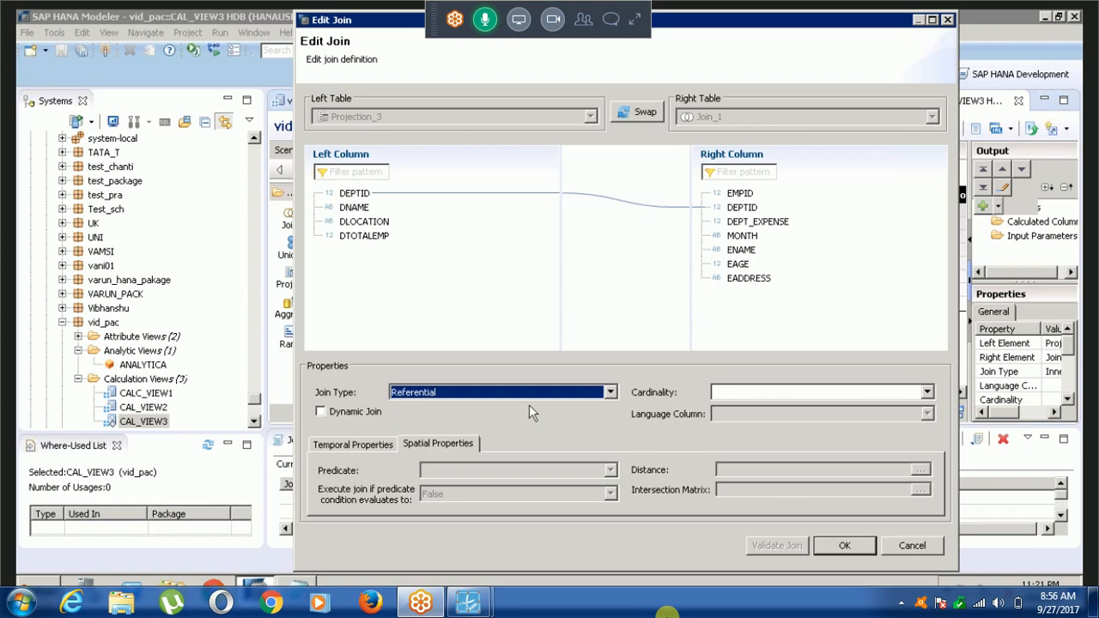
pyautogui.click(610, 393)
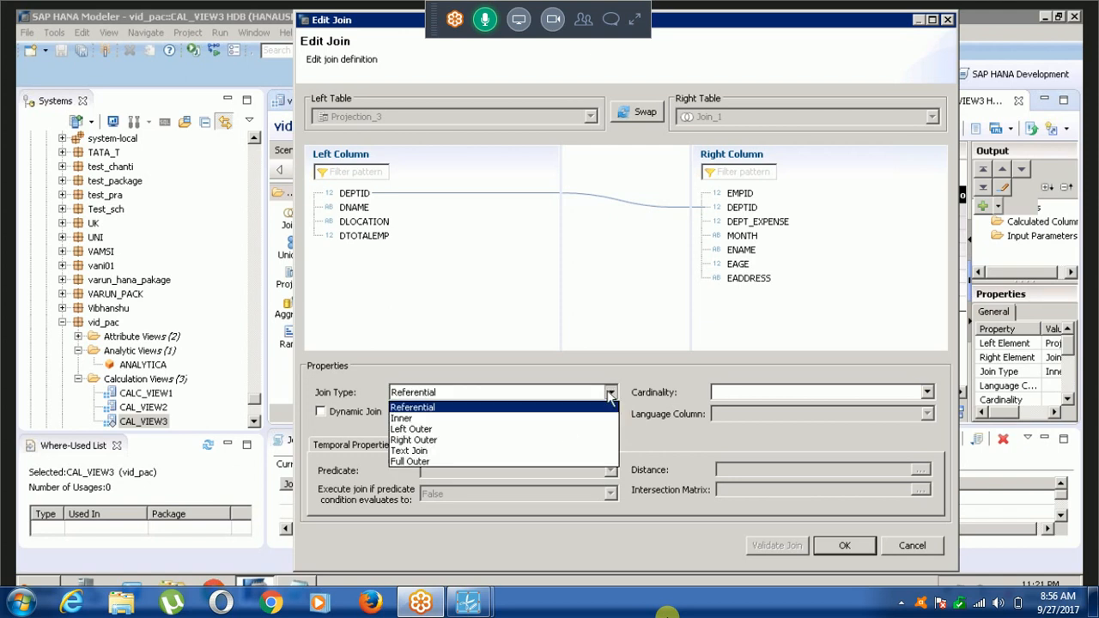
pyautogui.click(563, 441)
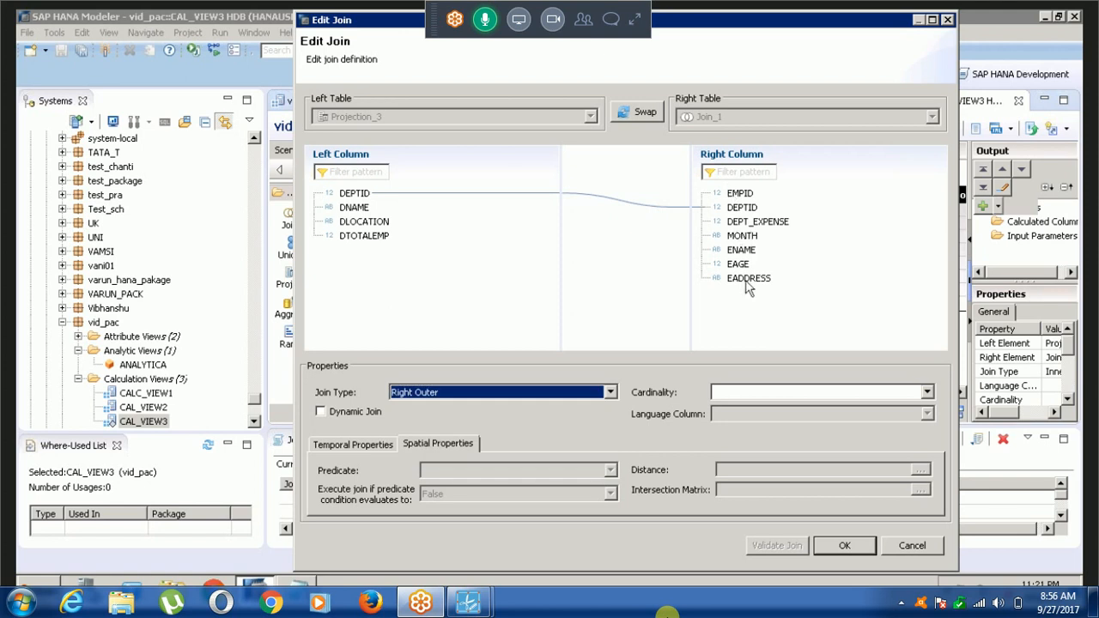
# Set the cardinality of the DEPTID join to 1..n and confirm the join definition.
pyautogui.click(762, 388)
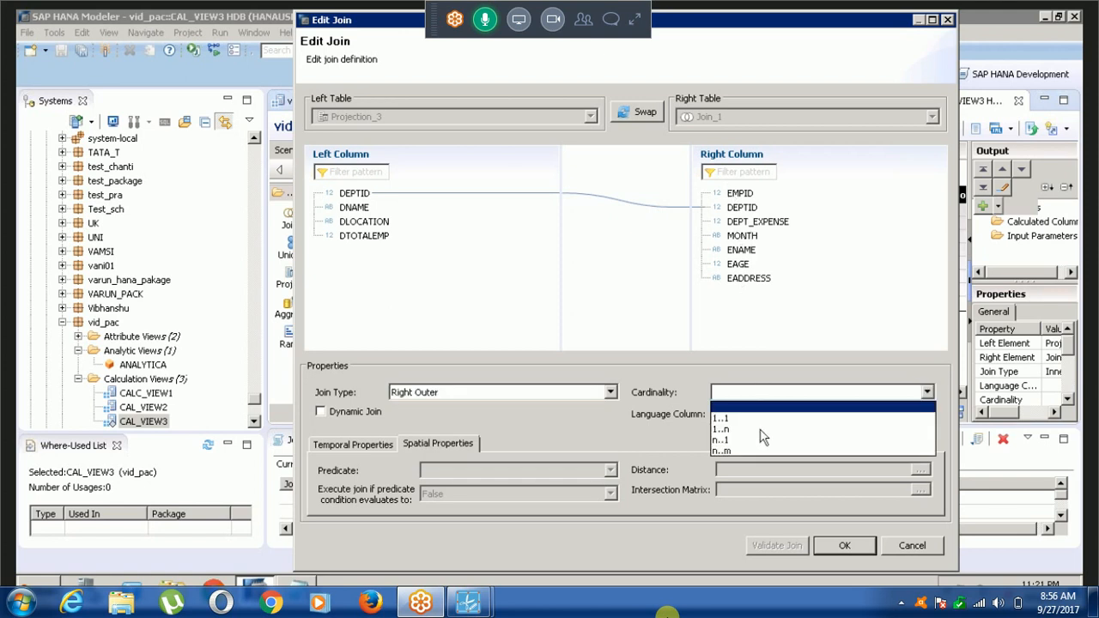
pyautogui.click(761, 430)
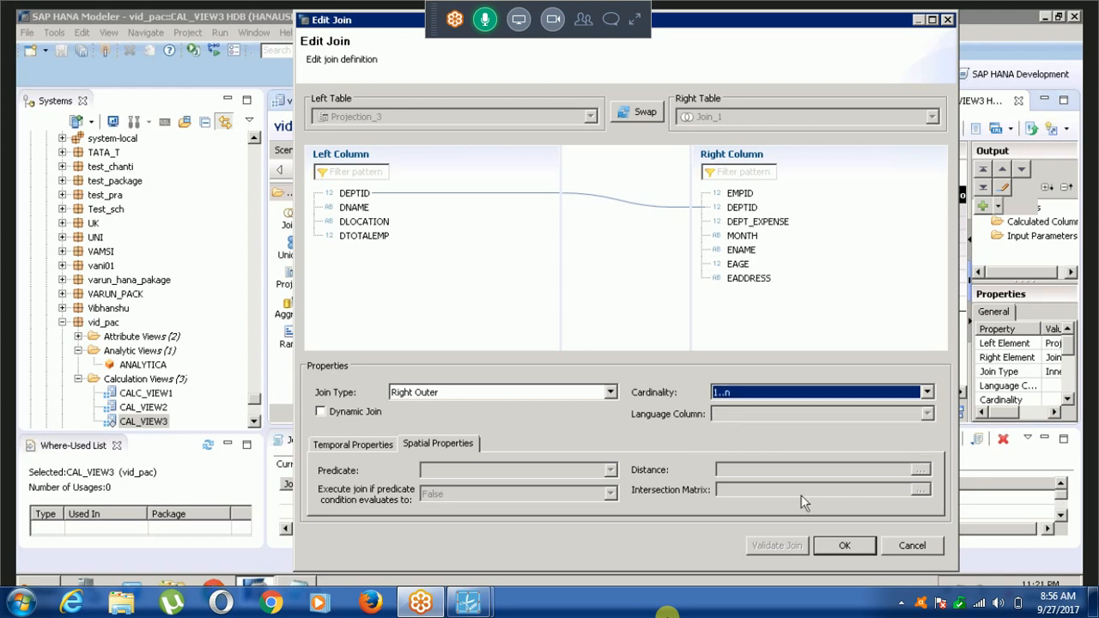
pyautogui.click(841, 546)
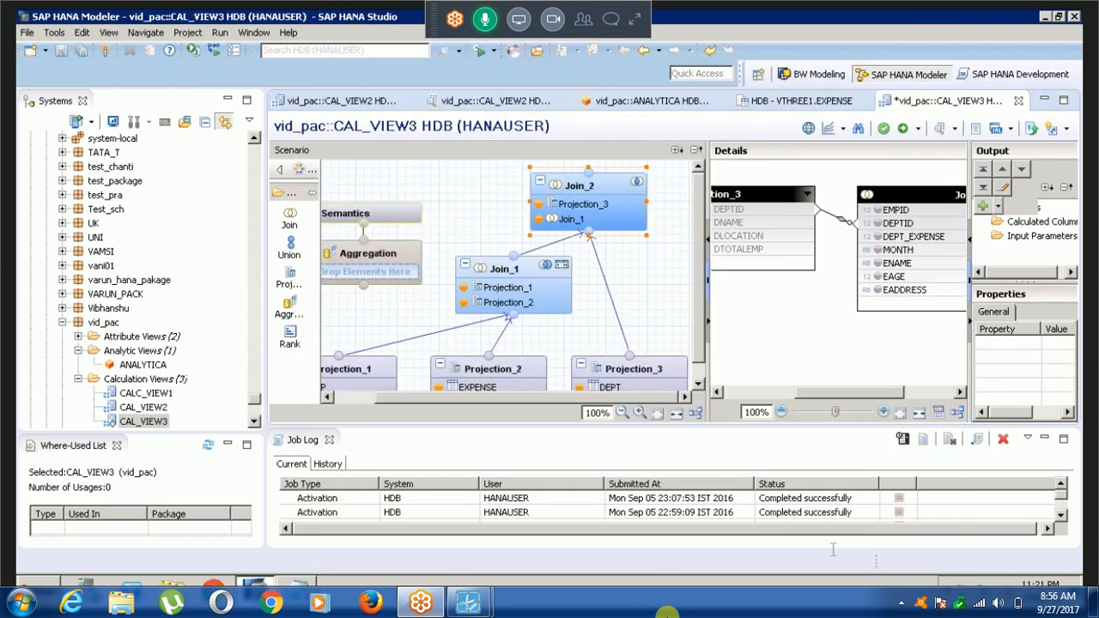
# Add all columns of Join_1, from EMPID through EADDRESS, to the output of Join_2.
pyautogui.click(878, 211)
pyautogui.click(878, 223)
pyautogui.click(878, 237)
pyautogui.click(877, 250)
pyautogui.click(876, 264)
pyautogui.click(878, 276)
pyautogui.click(878, 290)
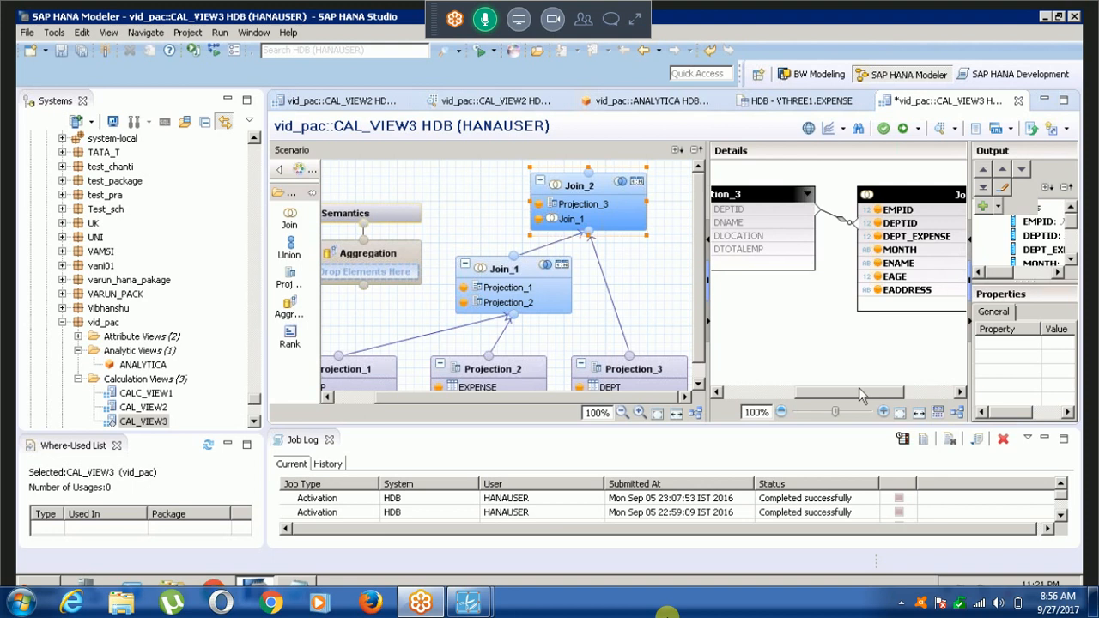
# Add the DTOTALEMP, DLOCATION and DNAME columns of Projection_3 to the output of Join_2.
pyautogui.moveTo(833, 392); pyautogui.dragTo(761, 391)
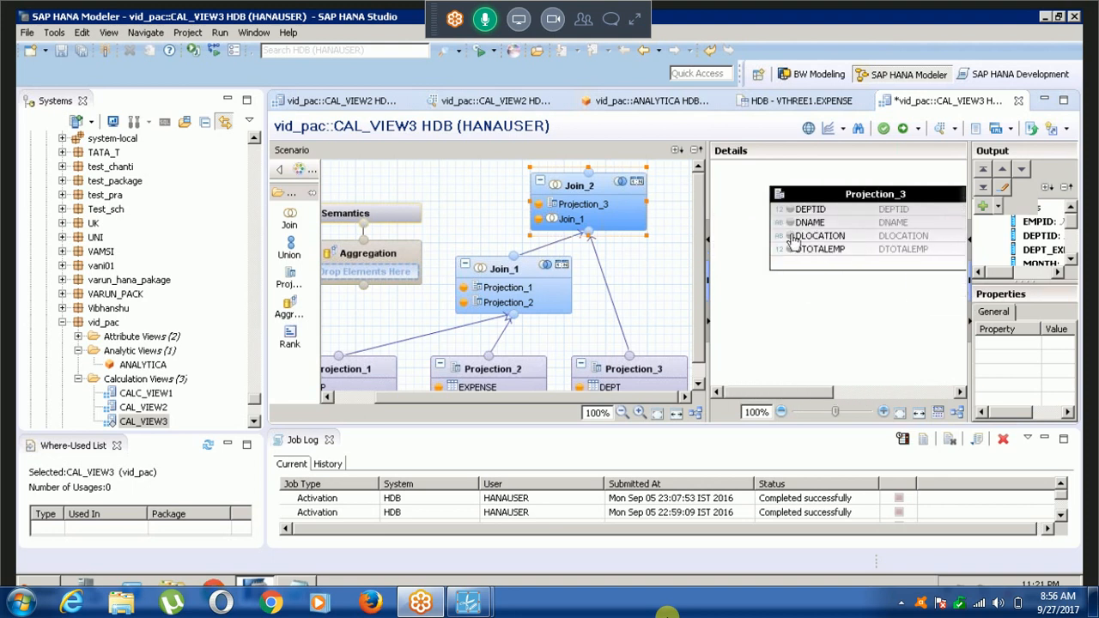
pyautogui.click(791, 249)
pyautogui.click(791, 236)
pyautogui.click(791, 222)
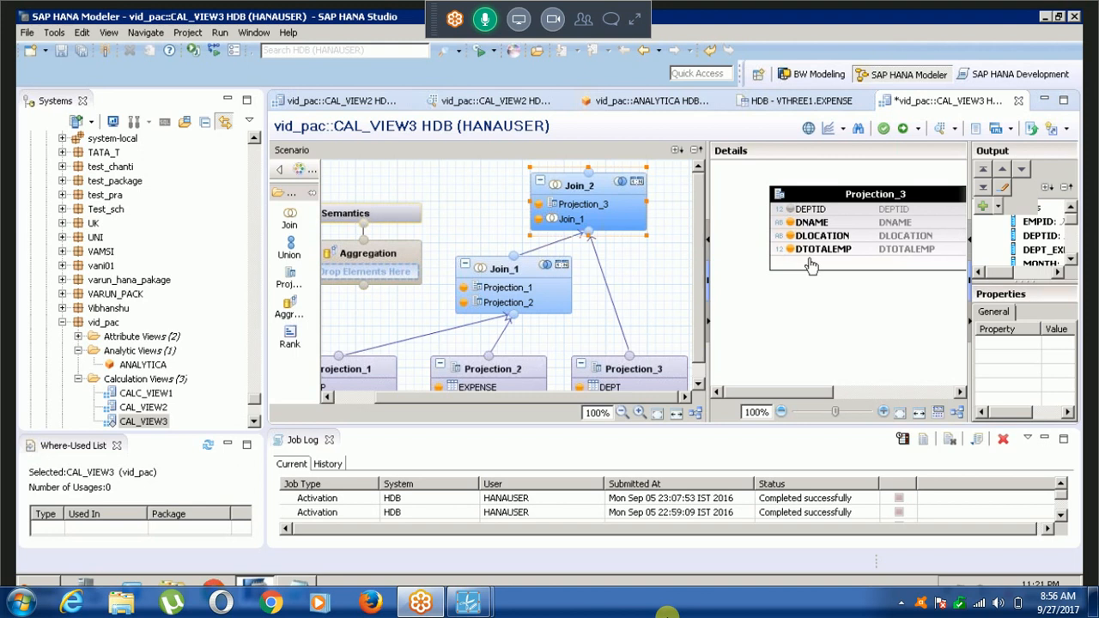
# Connect the output of Join_2 to the Aggregation node as its input.
pyautogui.click(830, 392)
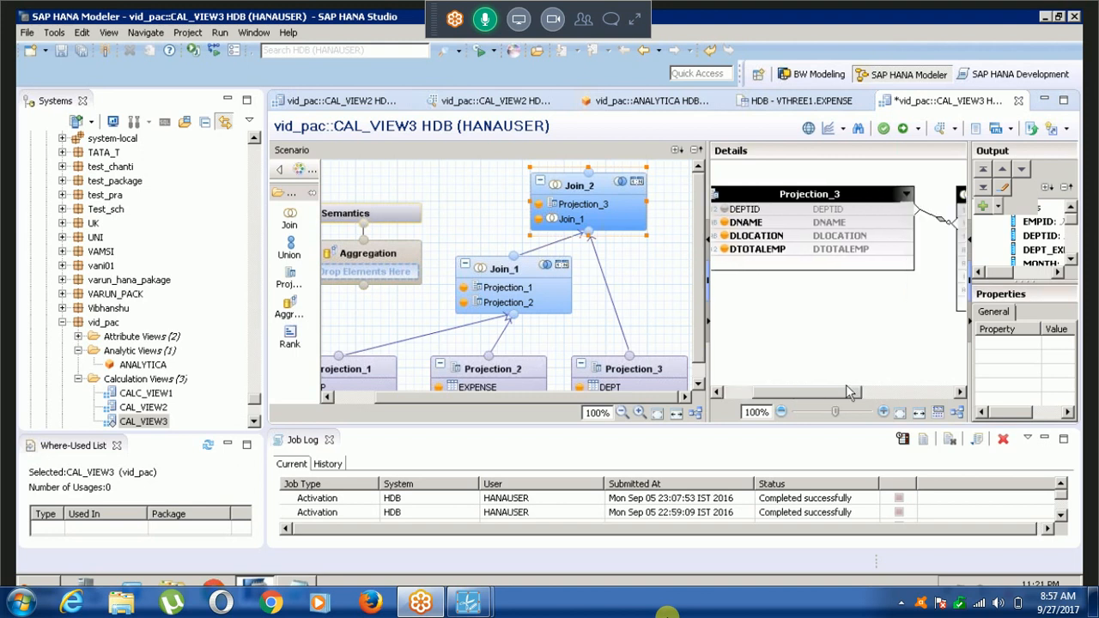
pyautogui.click(587, 175)
pyautogui.moveTo(587, 176); pyautogui.dragTo(364, 290)
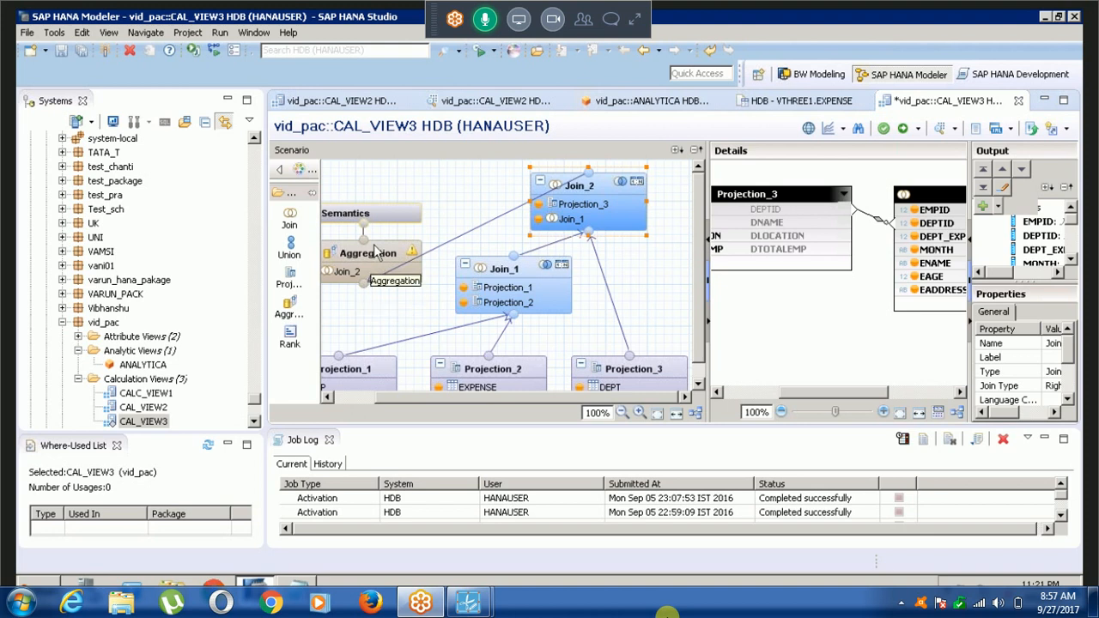
# Add EMPID and DEPTID of Join_2 to the Aggregation node's output, and add DEPT_EXPENSE as an aggregated column.
pyautogui.click(375, 250)
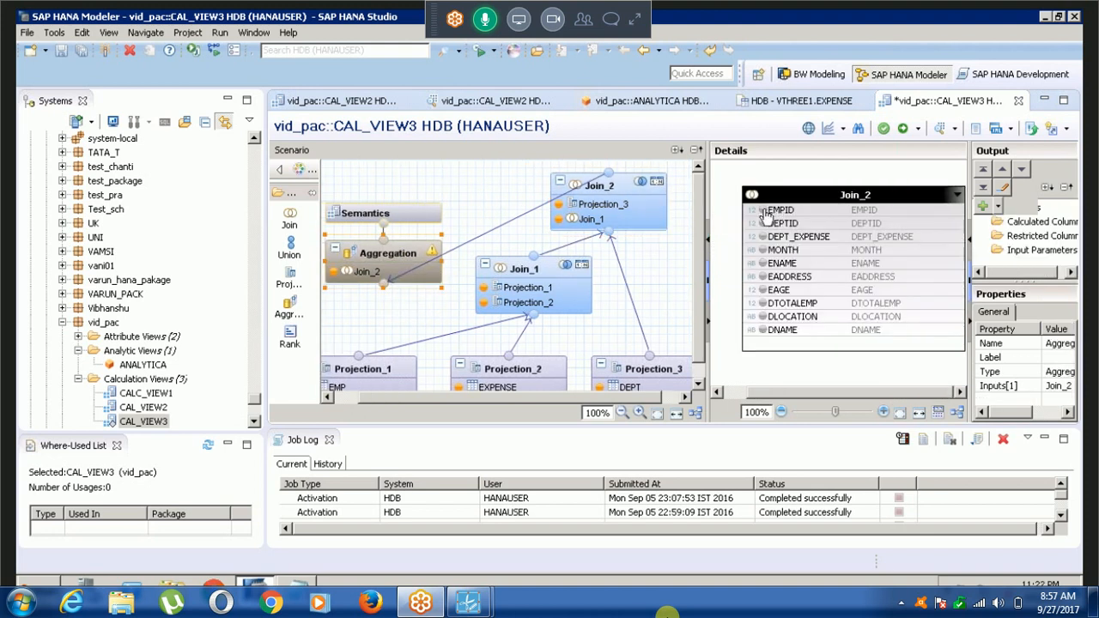
pyautogui.click(764, 212)
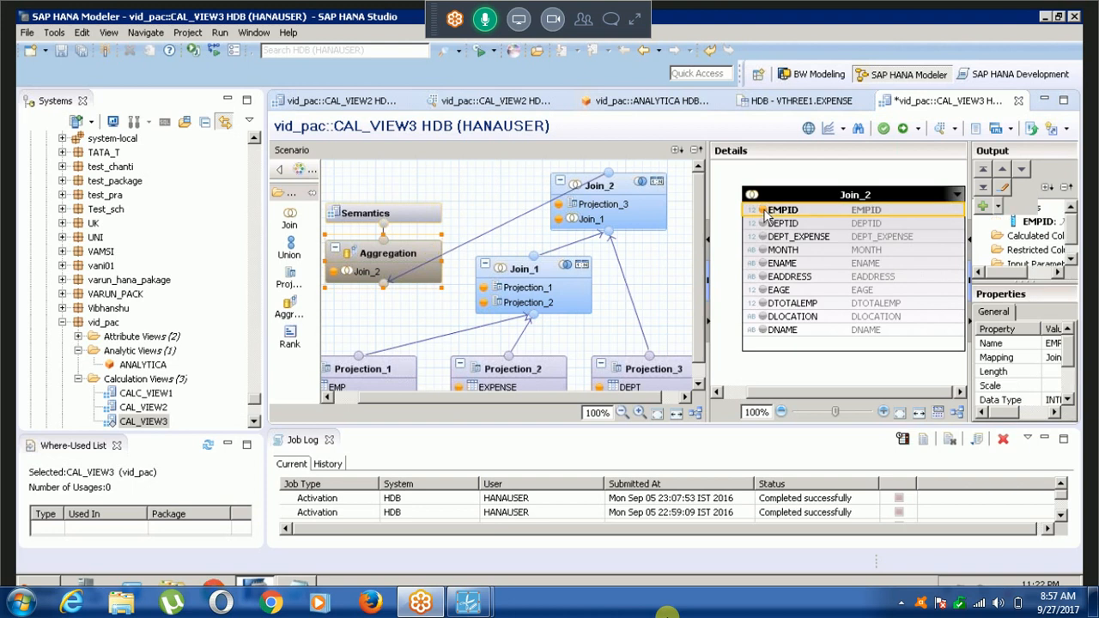
pyautogui.click(763, 222)
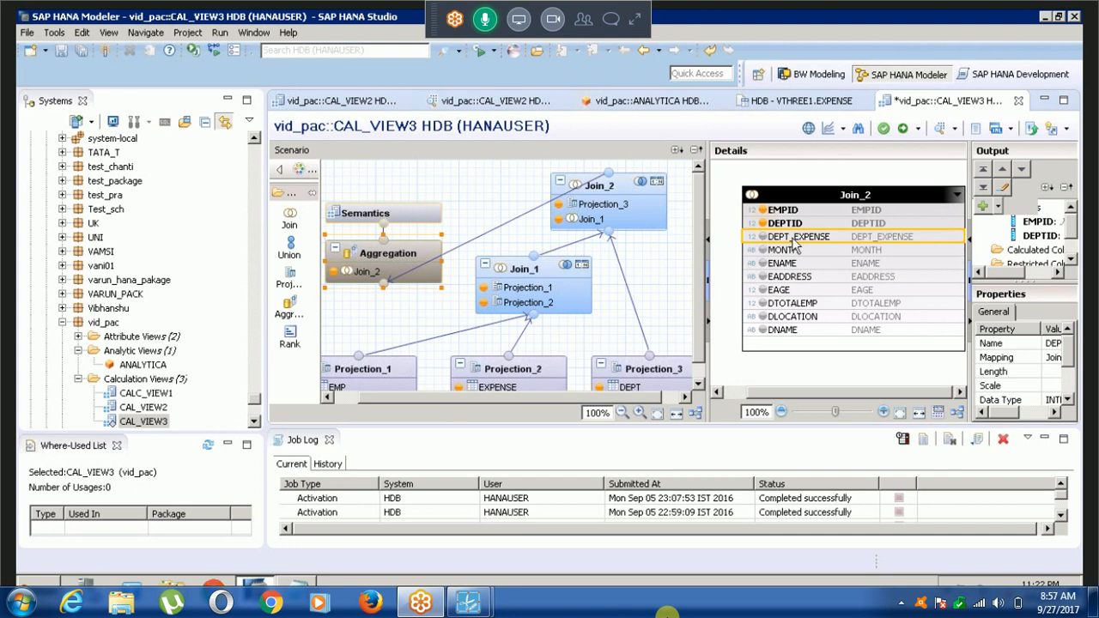
pyautogui.rightClick(793, 243)
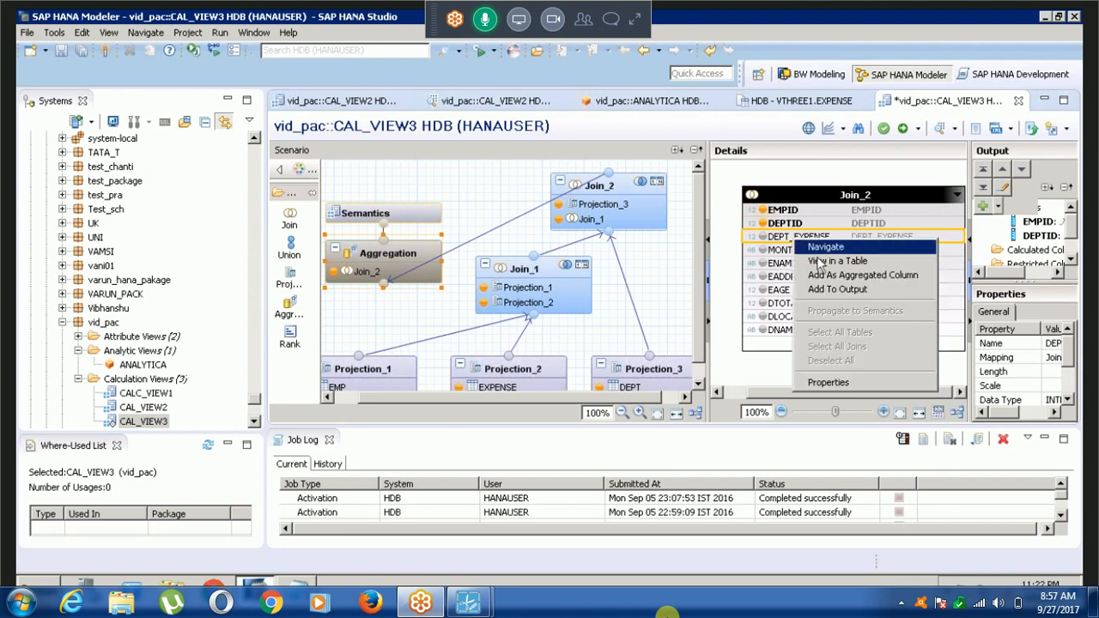
pyautogui.click(764, 237)
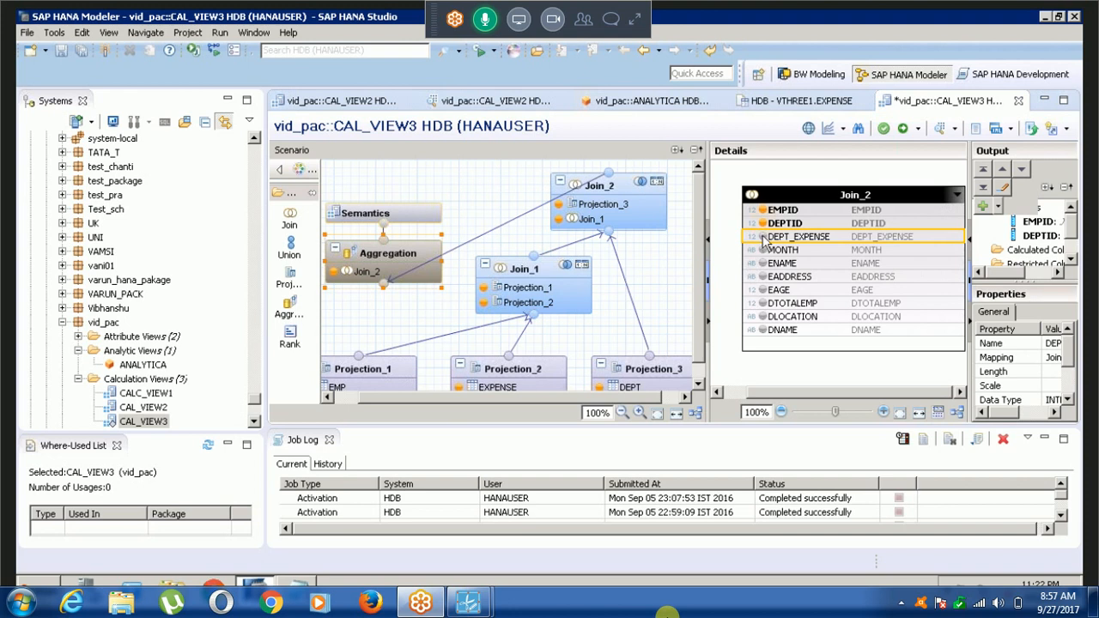
pyautogui.rightClick(764, 242)
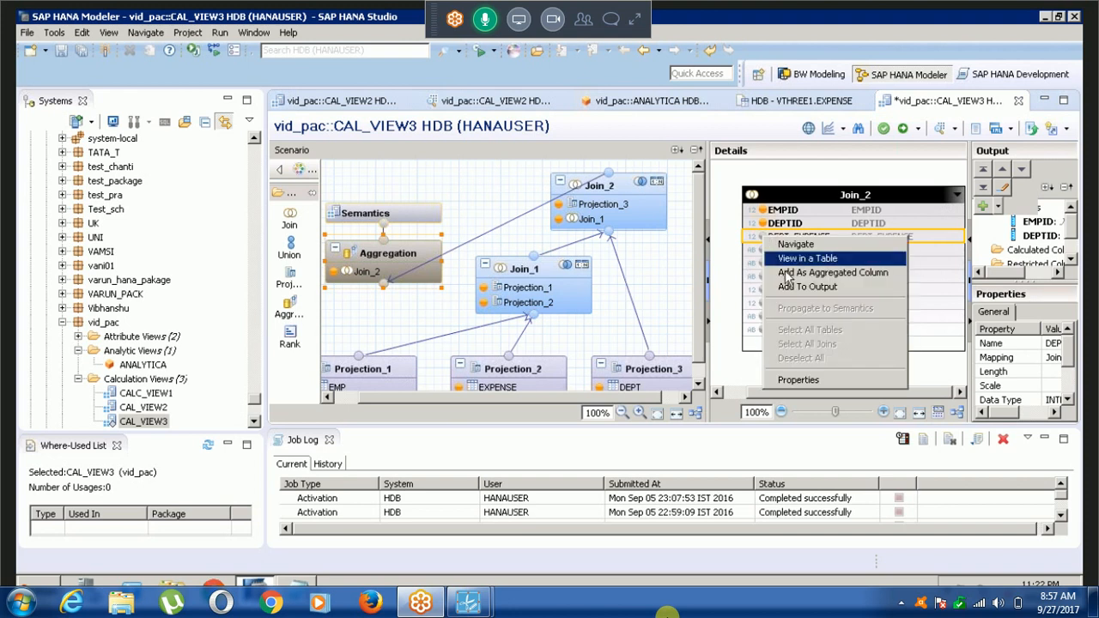
pyautogui.click(786, 273)
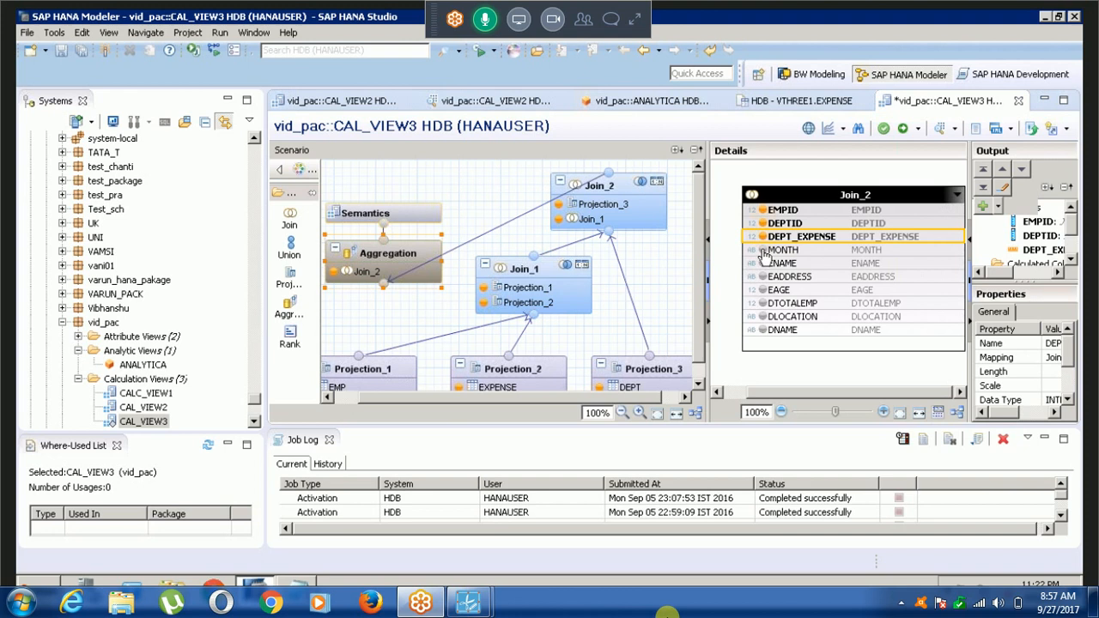
# Add the MONTH, ENAME, EADDRESS, EAGE, DTOTALEMP, DLOCATION and DNAME columns of Join_2 to the Aggregation output.
pyautogui.click(763, 250)
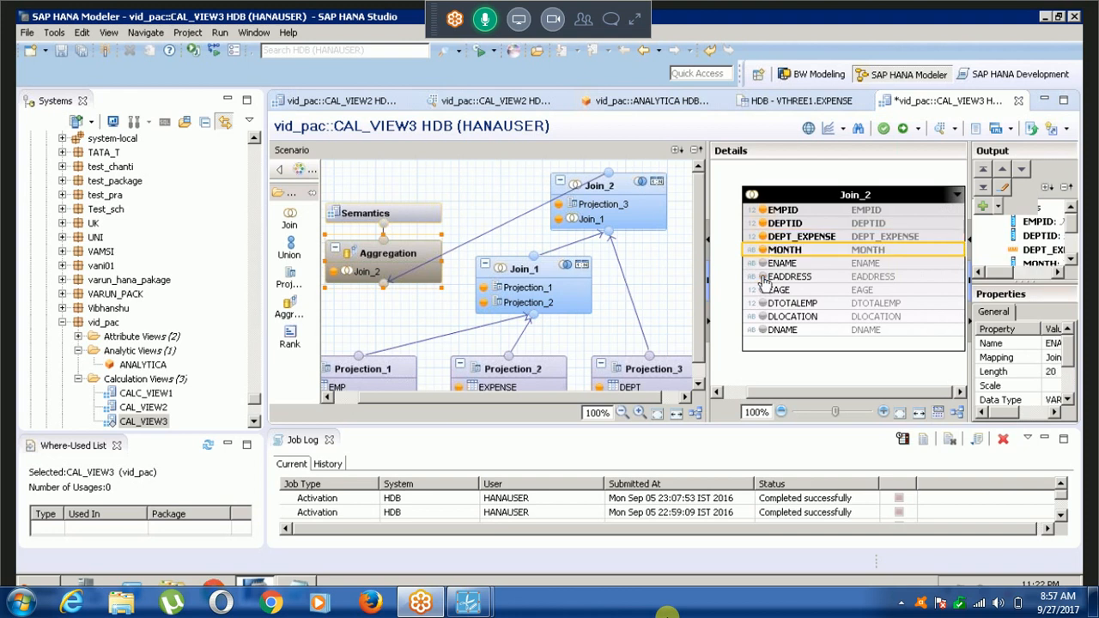
pyautogui.click(763, 278)
pyautogui.click(763, 290)
pyautogui.click(763, 304)
pyautogui.click(763, 317)
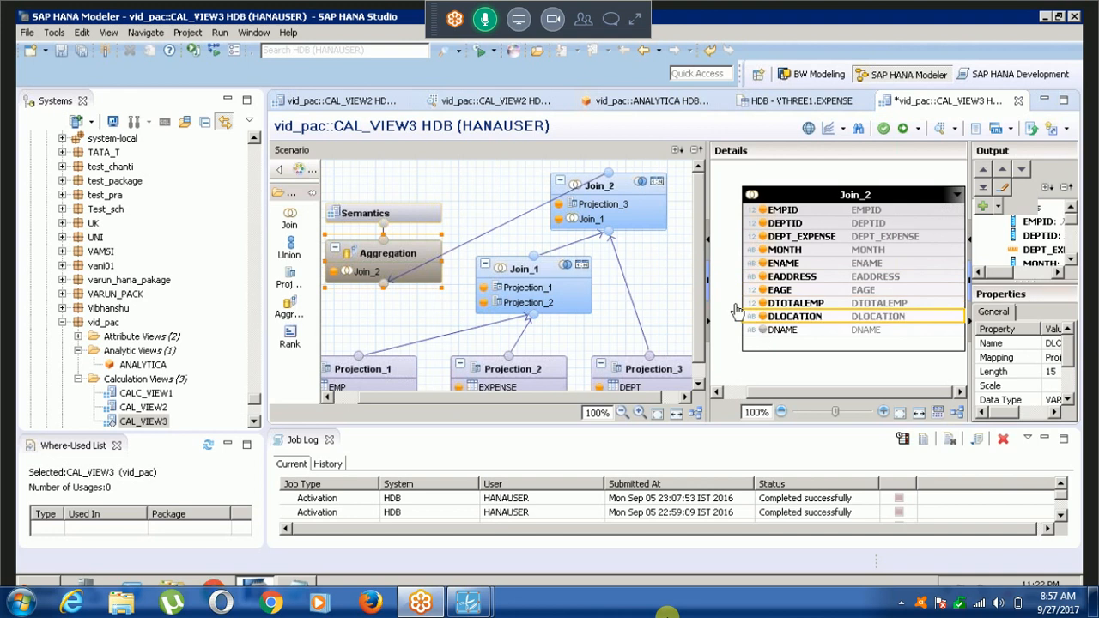
pyautogui.click(763, 331)
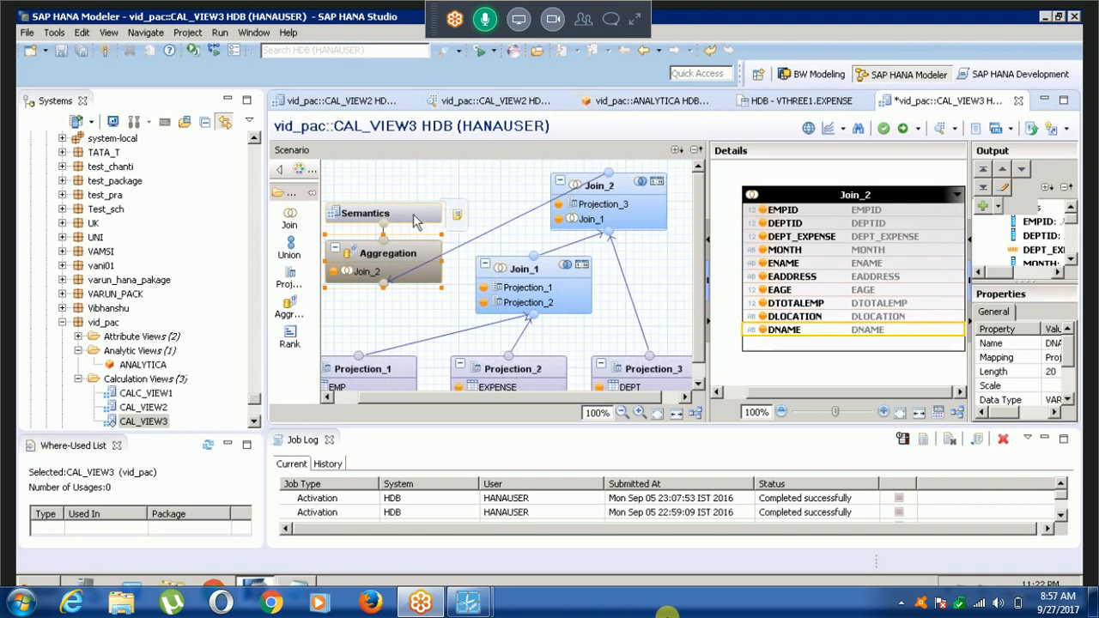
# In the Semantics node, set EMPID and DEPTID to type Attribute and mark EMPID as the key column.
pyautogui.click(414, 222)
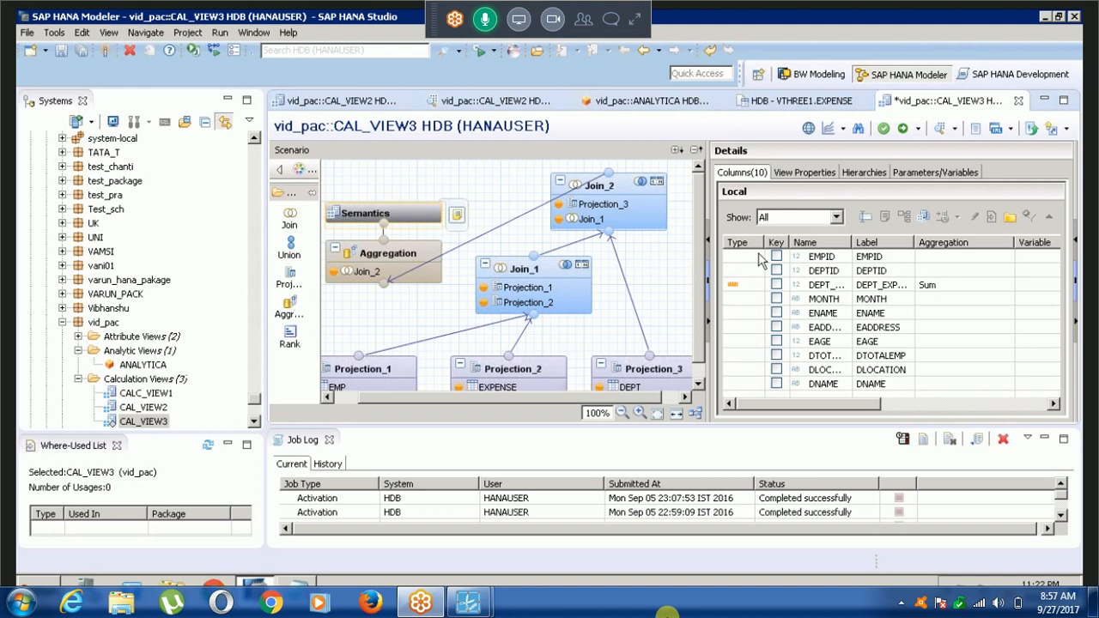
pyautogui.moveTo(758, 261); pyautogui.dragTo(757, 267)
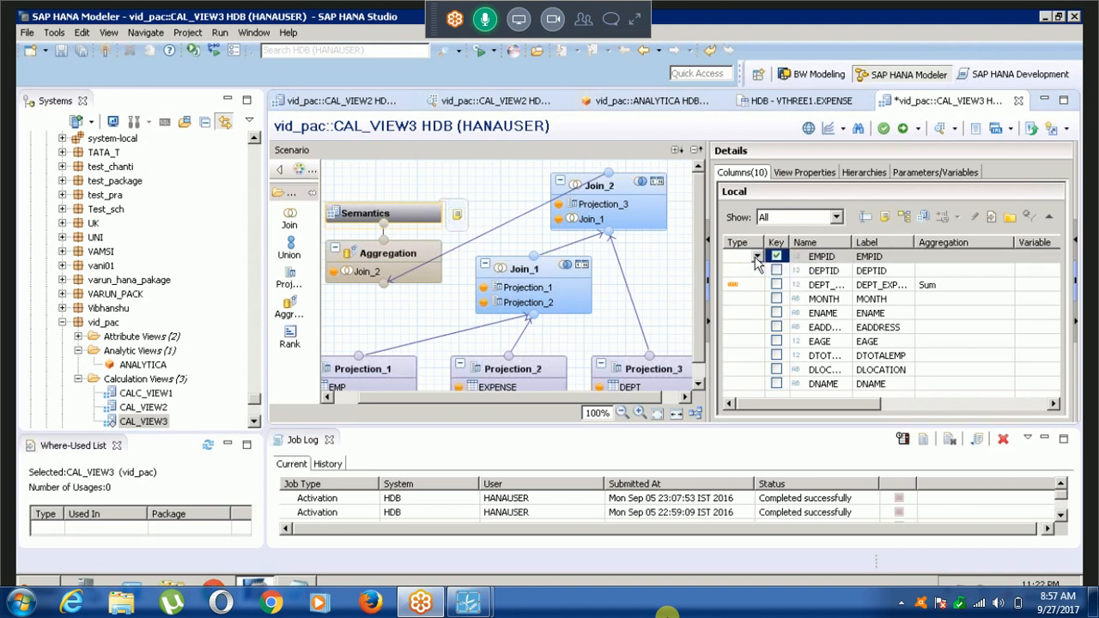
pyautogui.click(756, 257)
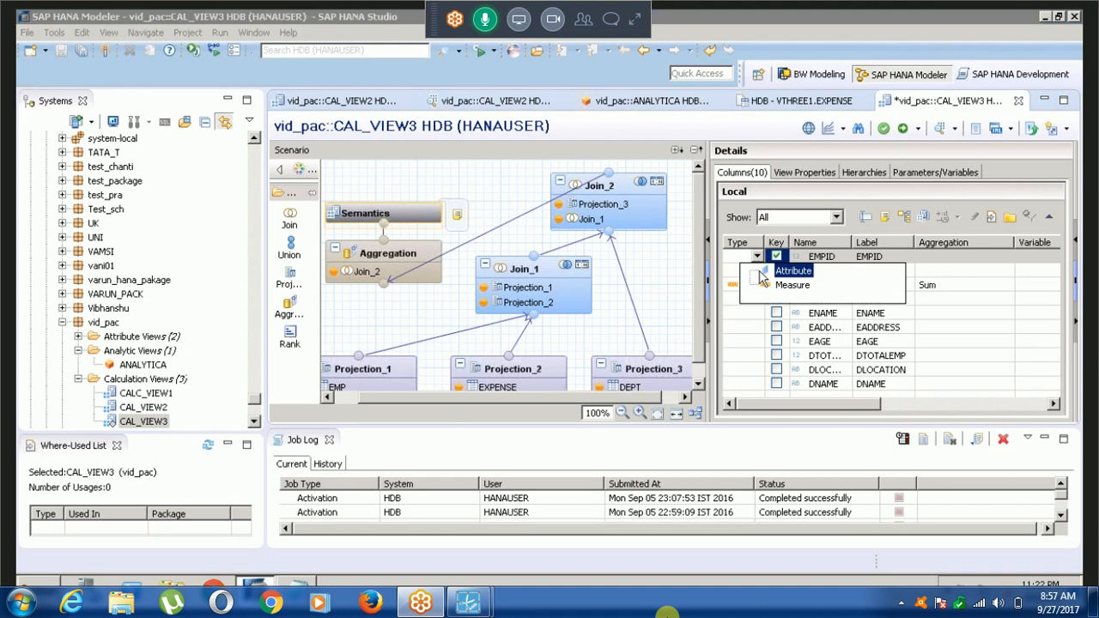
pyautogui.click(760, 271)
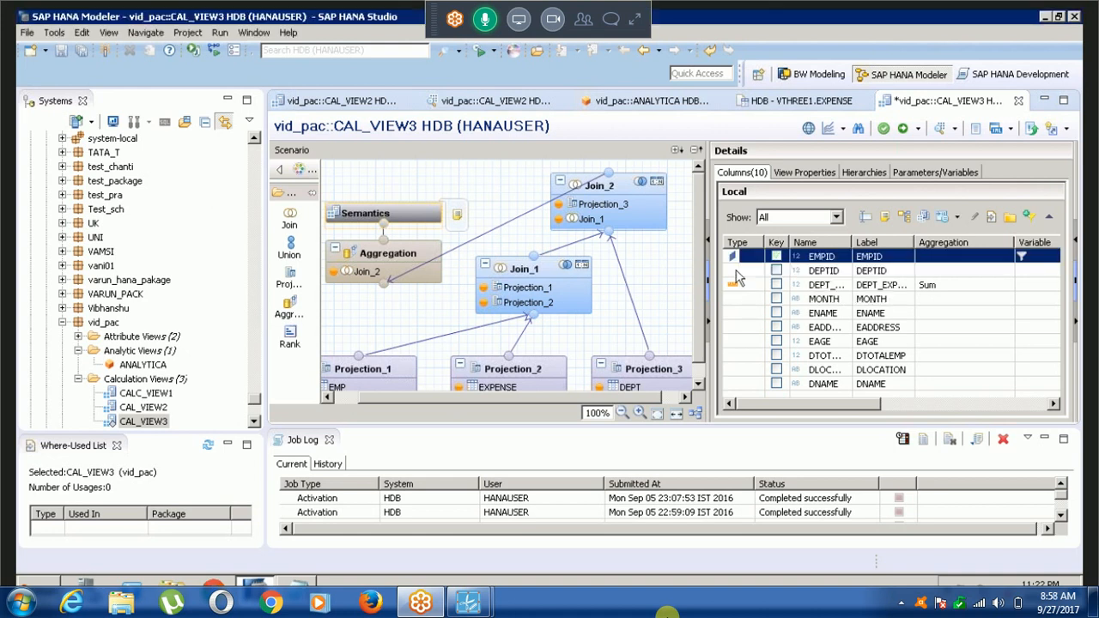
pyautogui.click(736, 271)
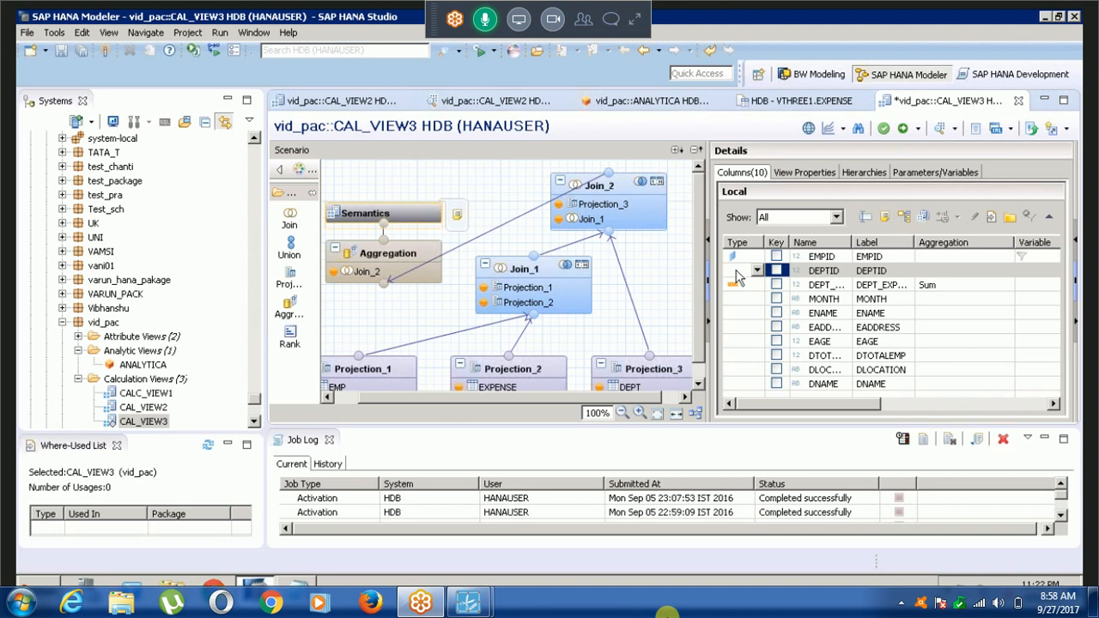
pyautogui.click(754, 271)
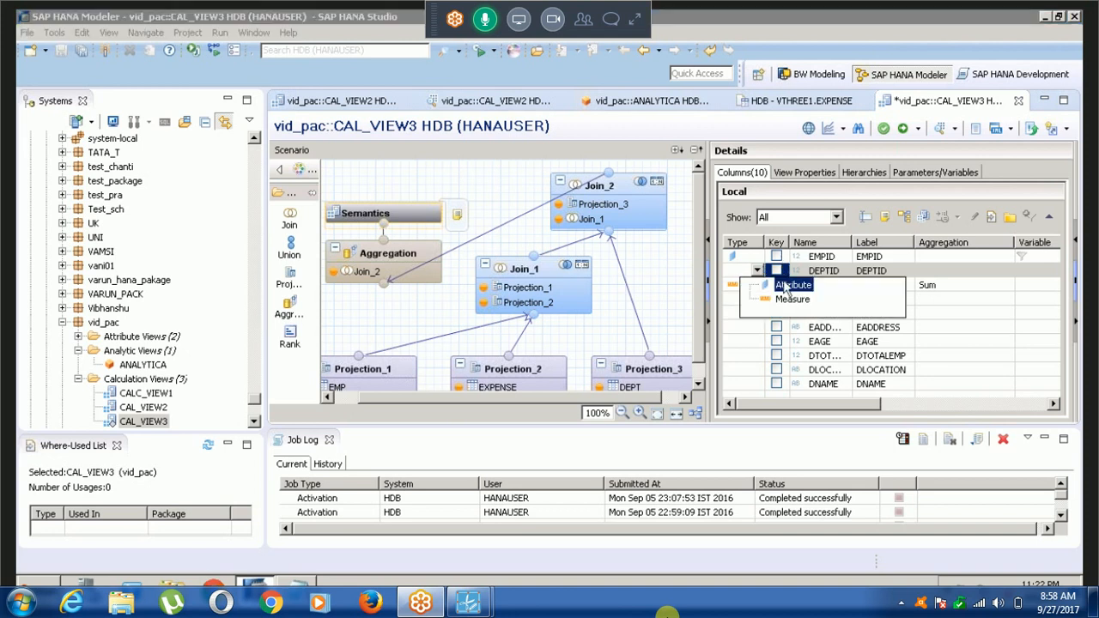
pyautogui.click(777, 285)
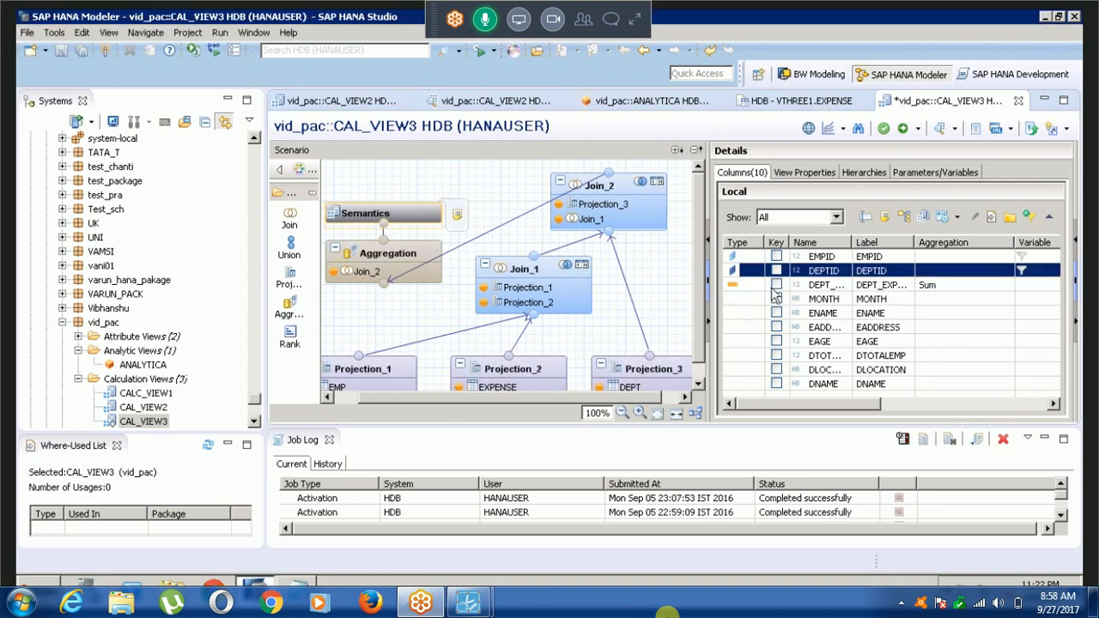
pyautogui.click(777, 257)
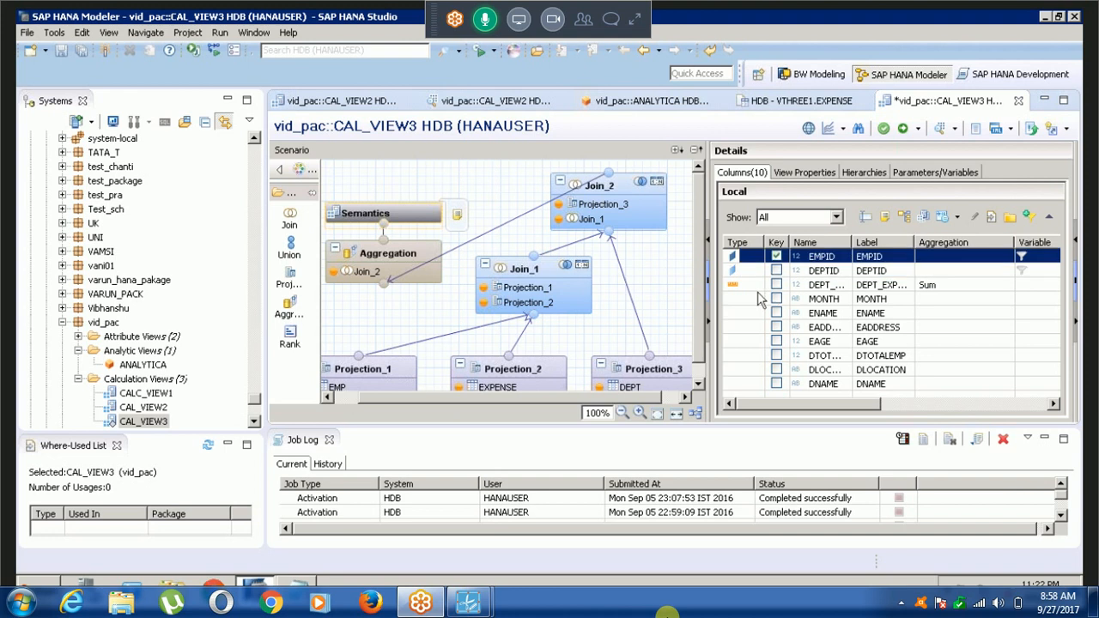
# Set the type of the MONTH, ENAME, EADDRESS and EAGE columns to Attribute.
pyautogui.click(758, 293)
pyautogui.click(762, 310)
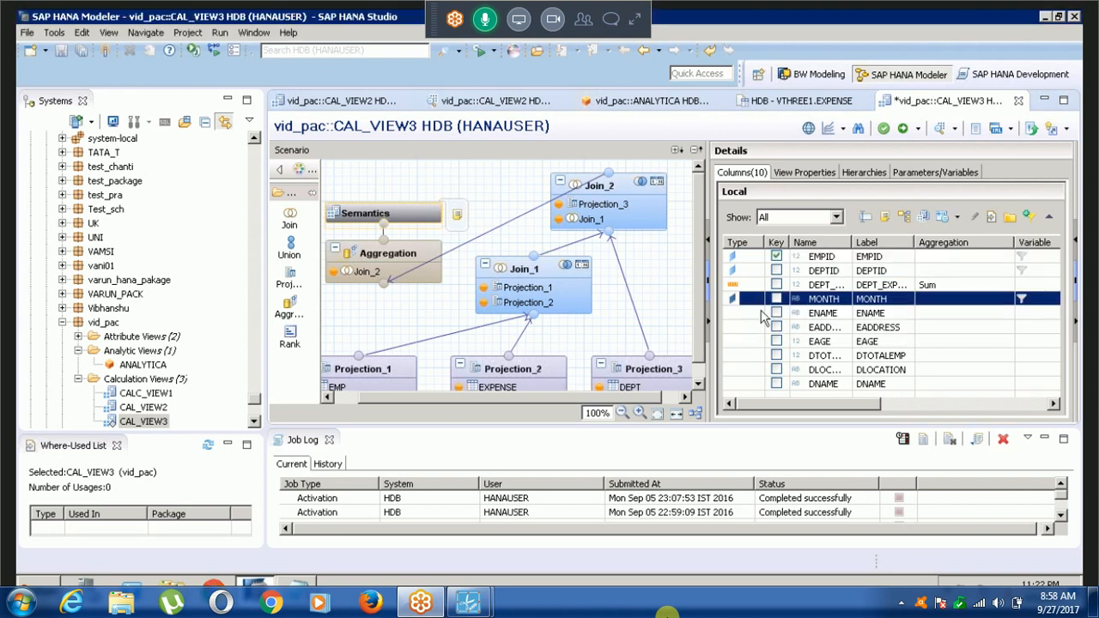
pyautogui.click(760, 316)
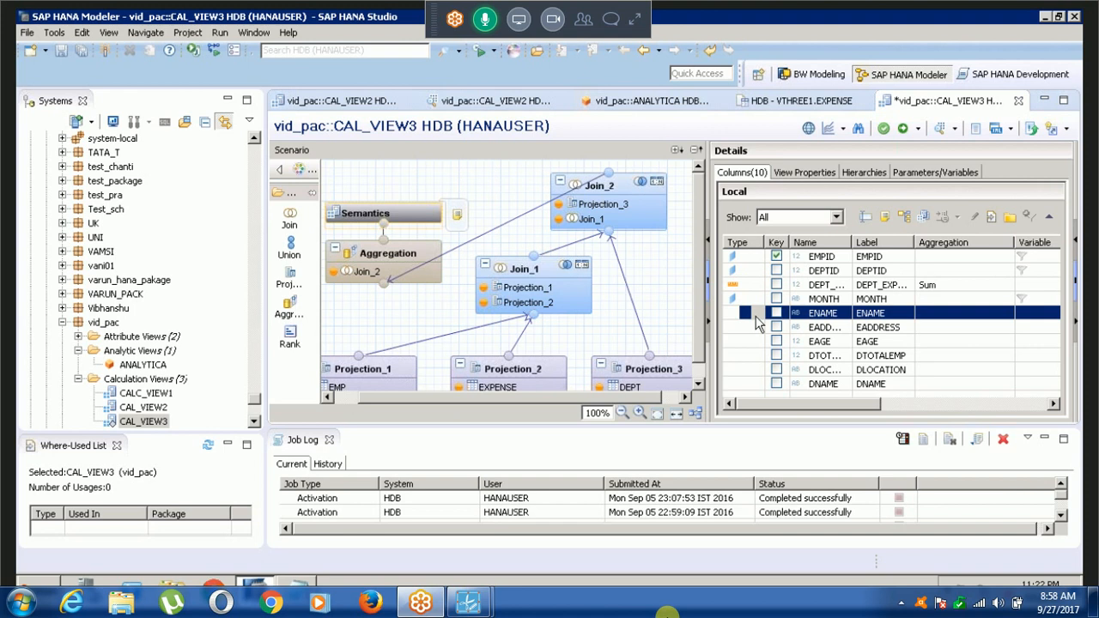
pyautogui.click(757, 316)
pyautogui.click(757, 327)
pyautogui.click(757, 328)
pyautogui.click(757, 328)
pyautogui.click(753, 342)
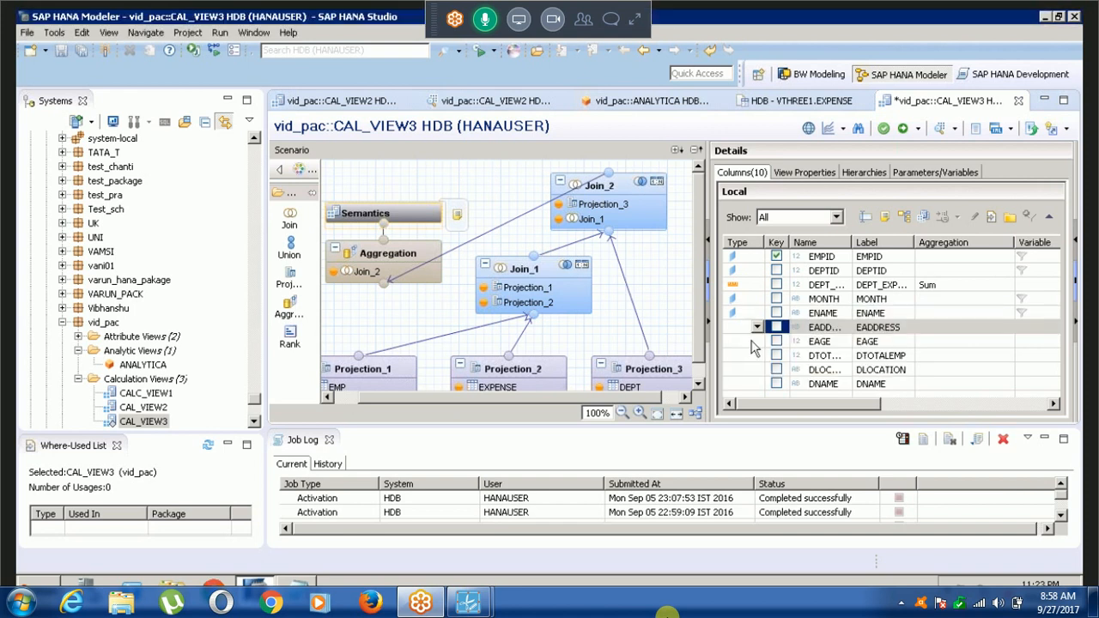
pyautogui.click(753, 344)
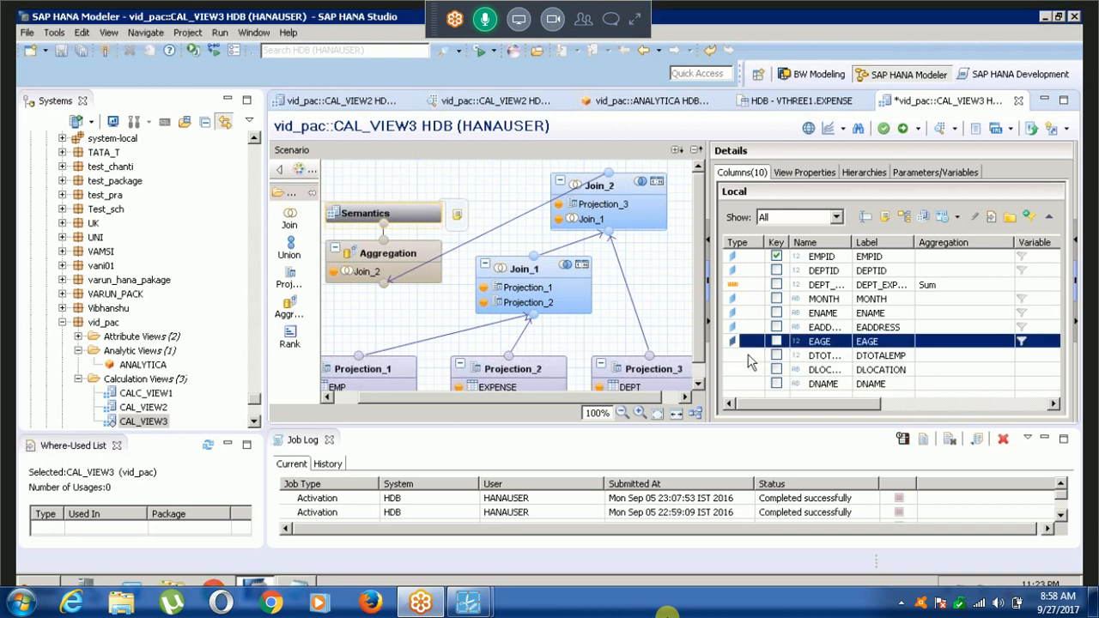
# Set the DTOTALEMP, DLOCATION and DNAME columns to type Attribute and activate CAL_VIEW3.
pyautogui.click(750, 357)
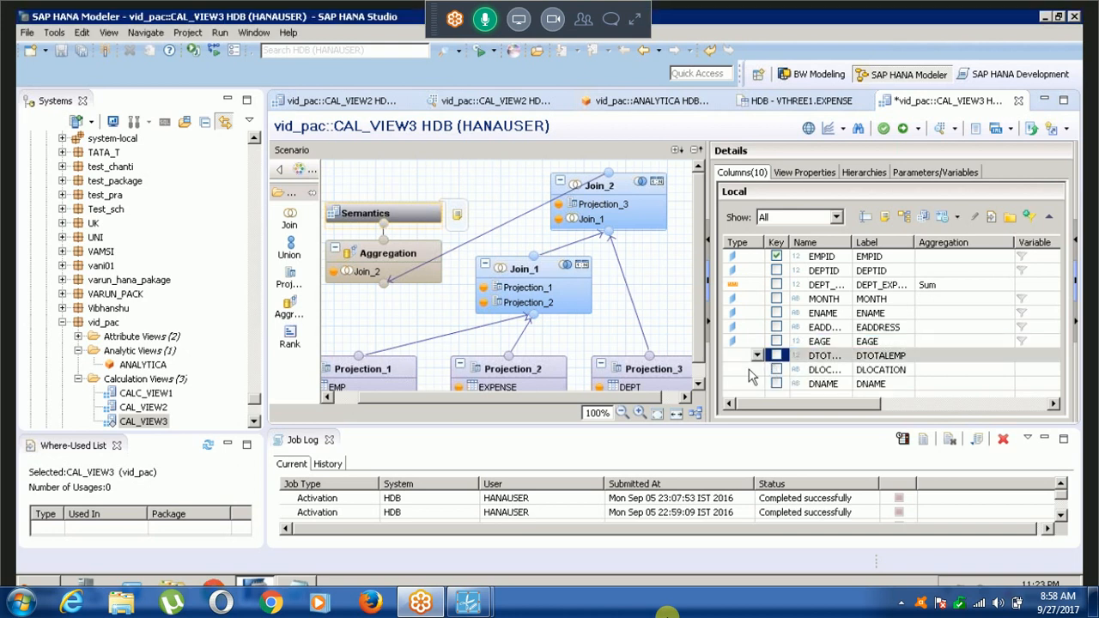
pyautogui.click(758, 369)
pyautogui.click(757, 371)
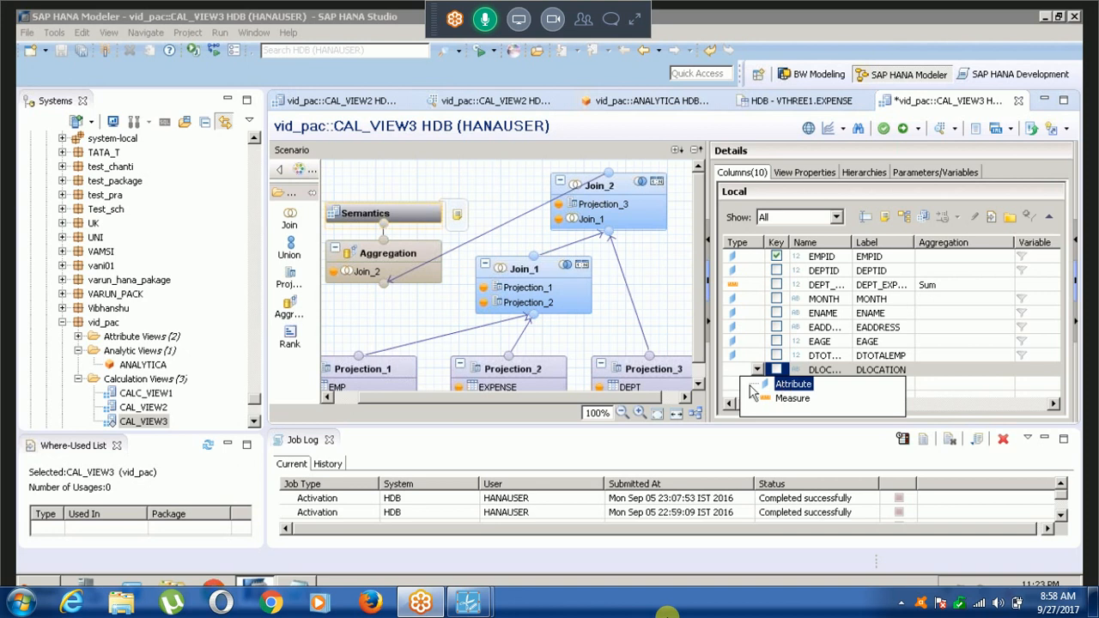
pyautogui.click(752, 385)
pyautogui.click(782, 388)
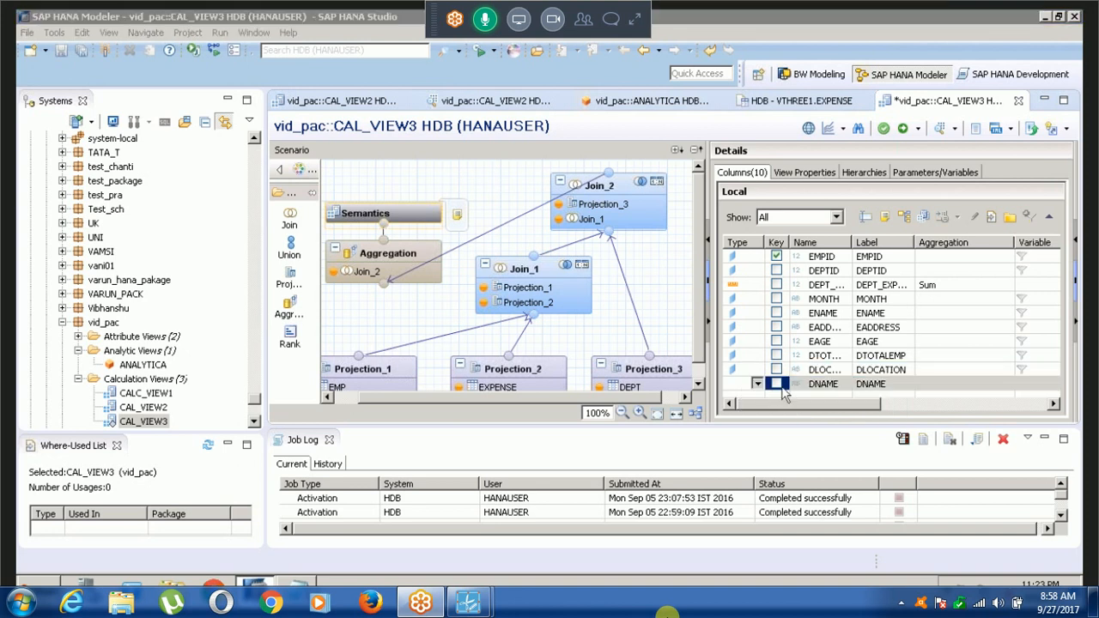
pyautogui.click(778, 399)
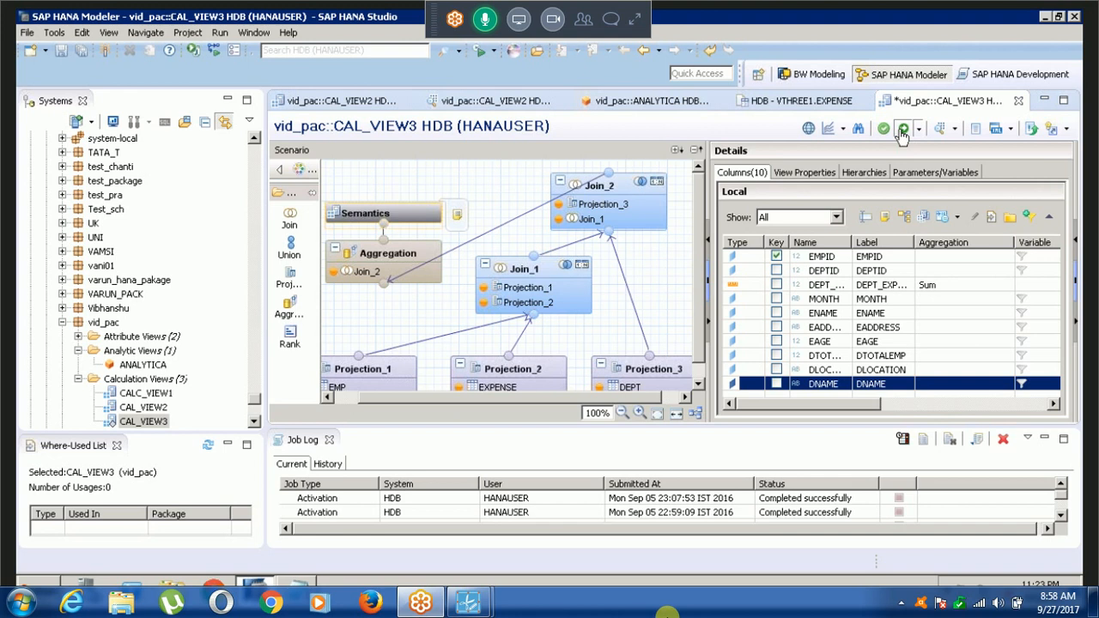
pyautogui.click(903, 131)
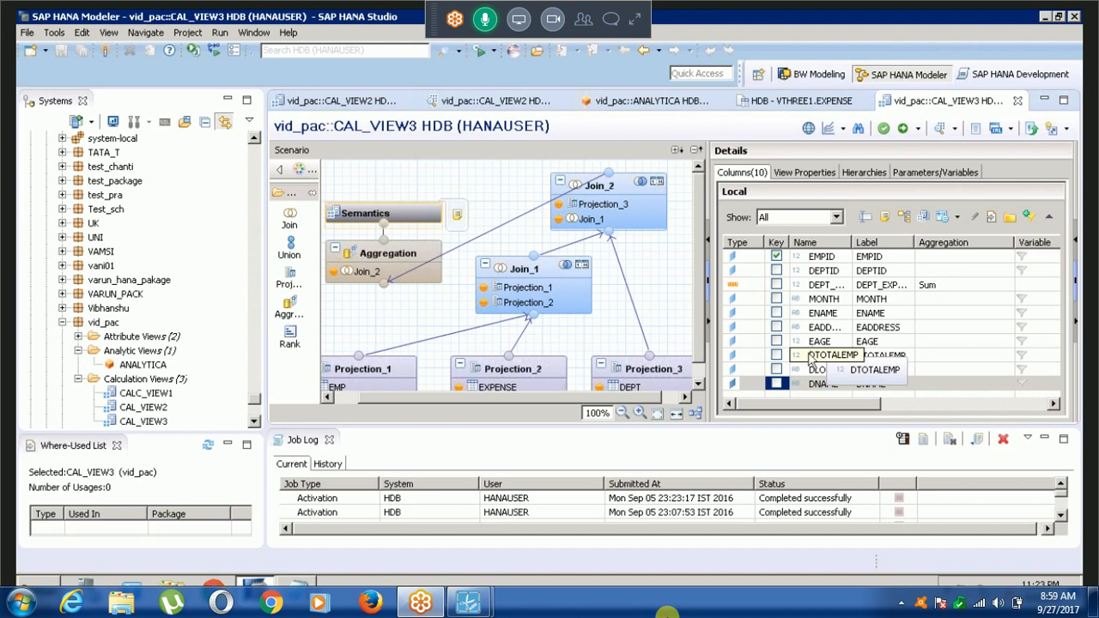
# Change the type of the DTOTALEMP column to Measure and activate the view again.
pyautogui.click(759, 364)
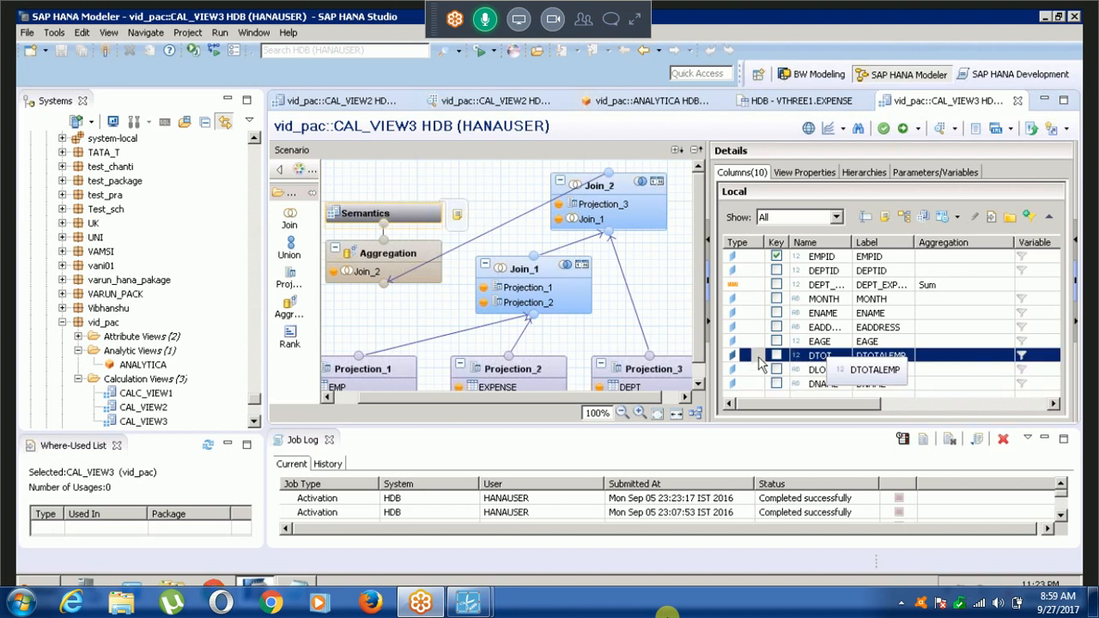
pyautogui.click(759, 361)
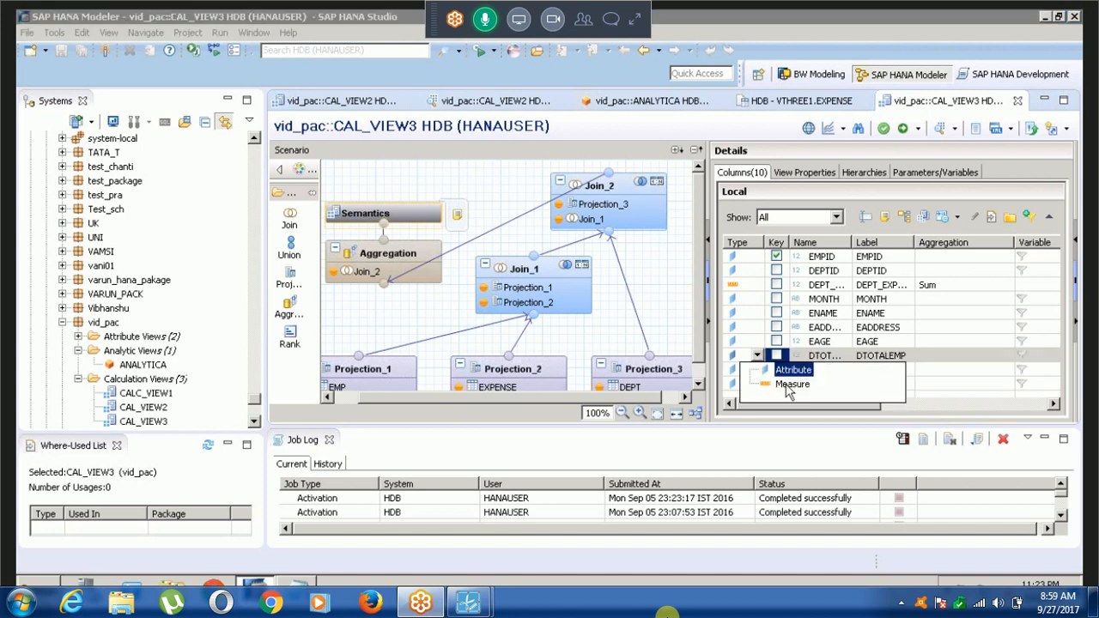
pyautogui.click(789, 386)
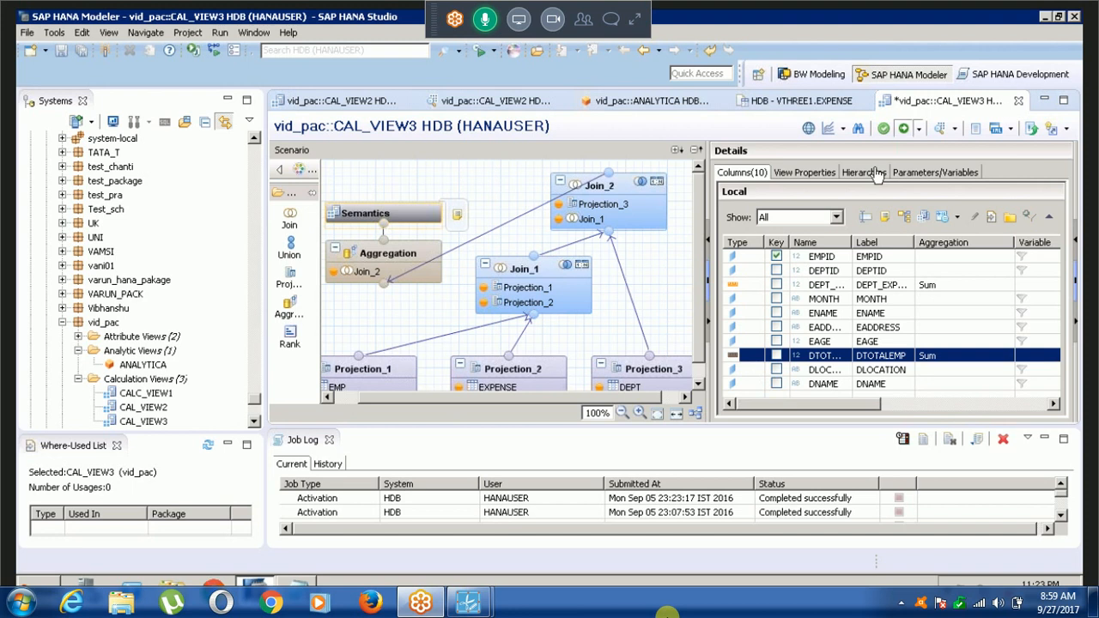
pyautogui.hotkey('ctrl', 'F3')
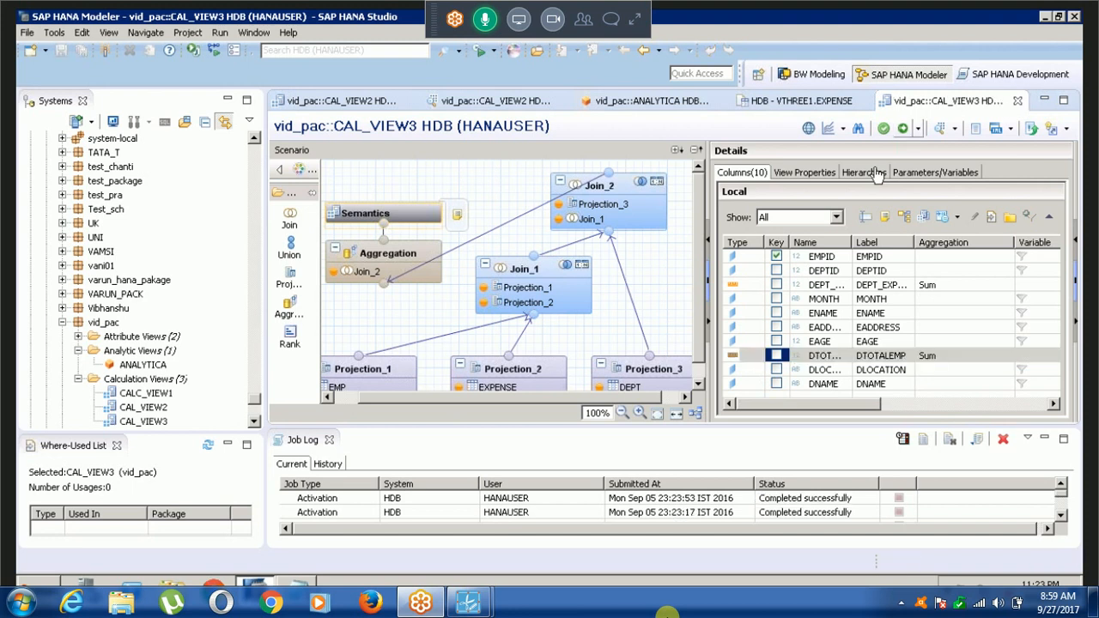
# Open the data preview of CAL_VIEW3 and display its raw data.
pyautogui.click(941, 129)
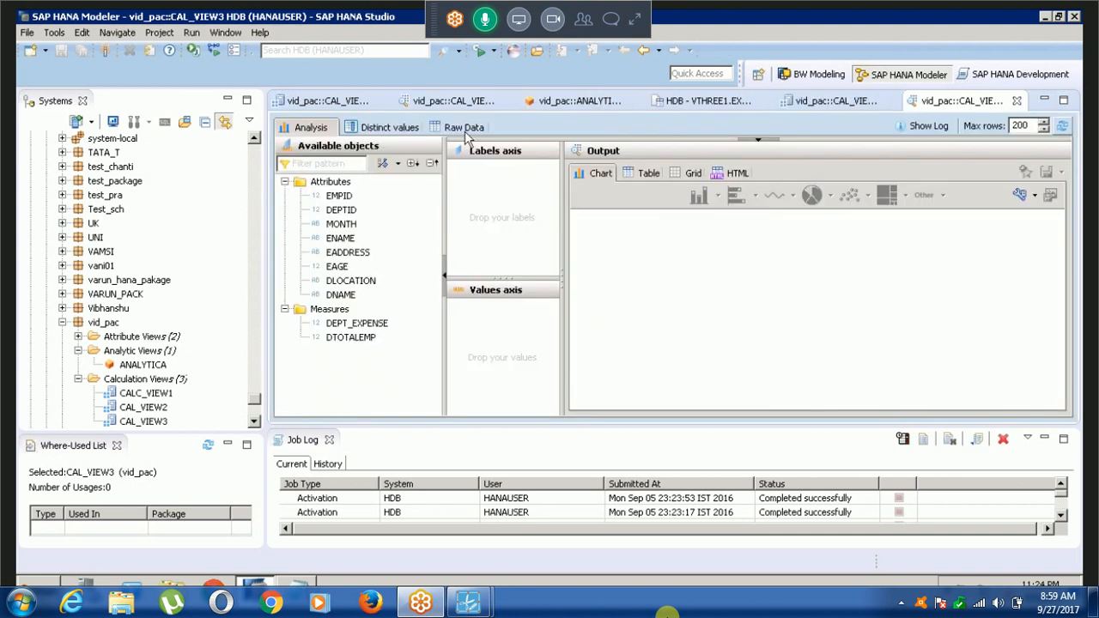
pyautogui.click(464, 129)
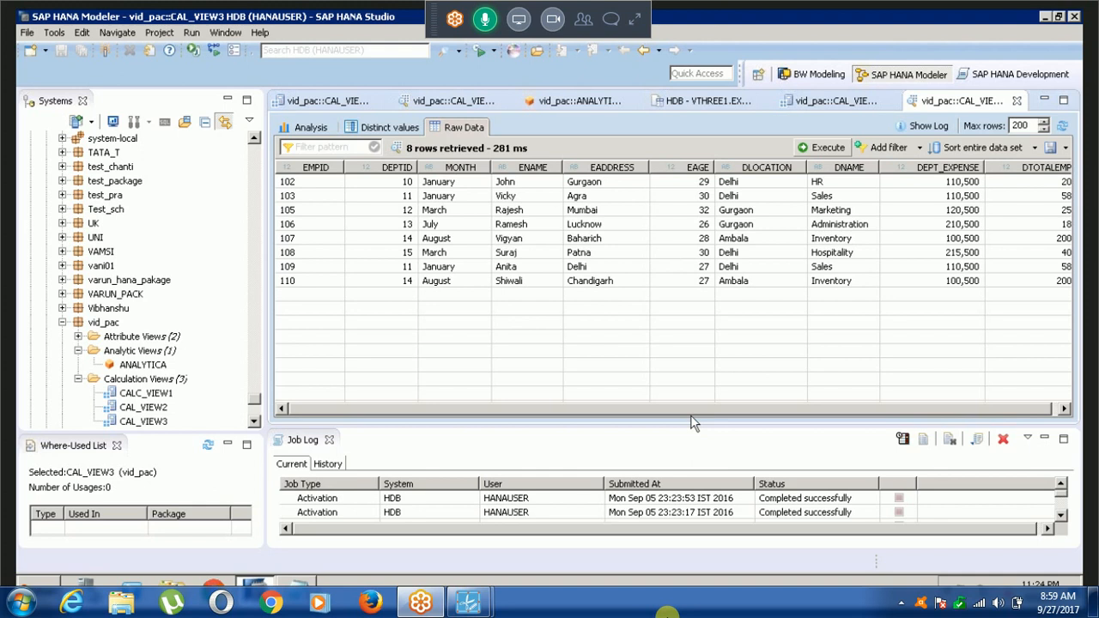
# Build an analysis chart from the CAL_VIEW3 preview data with DNAME on the labels axis and DTOTALEMP on the values axis.
pyautogui.moveTo(691, 415); pyautogui.dragTo(782, 404)
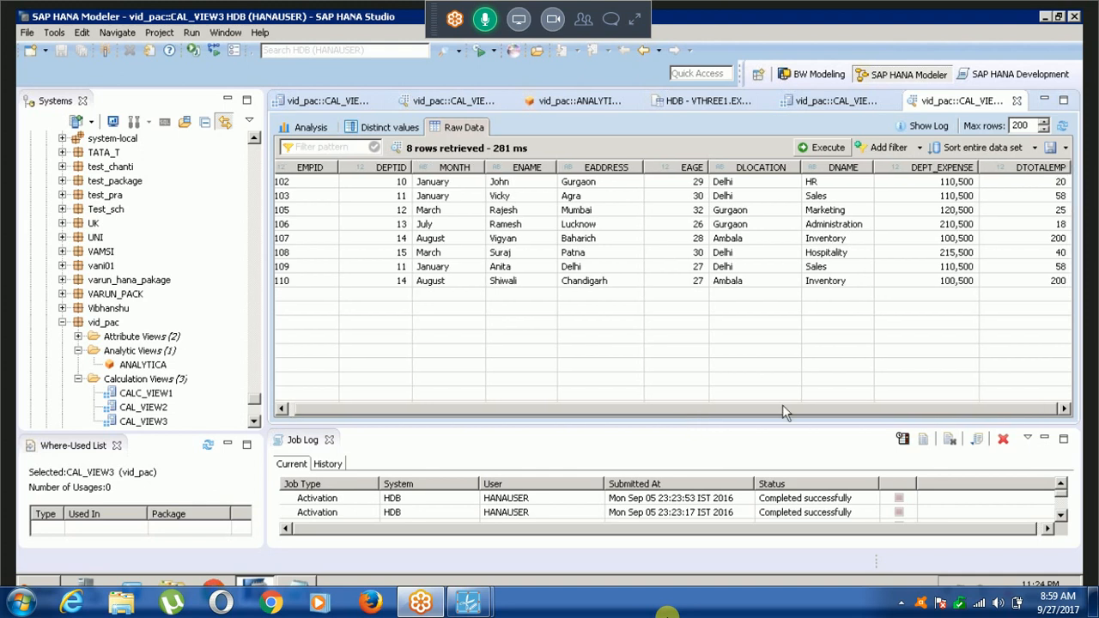
pyautogui.moveTo(782, 405); pyautogui.dragTo(461, 412)
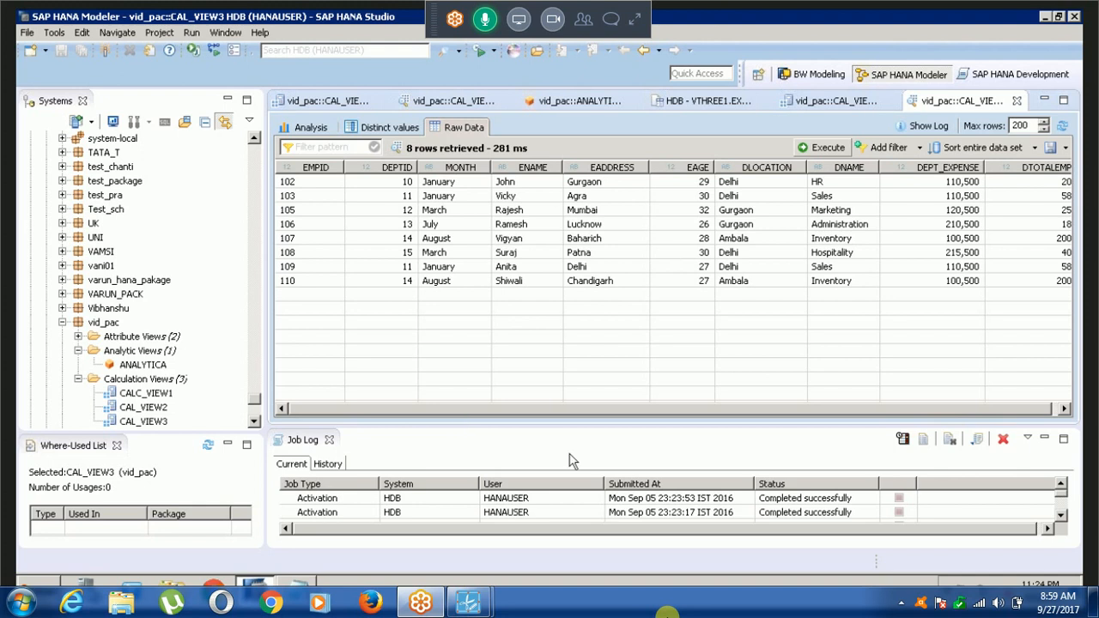
pyautogui.click(320, 129)
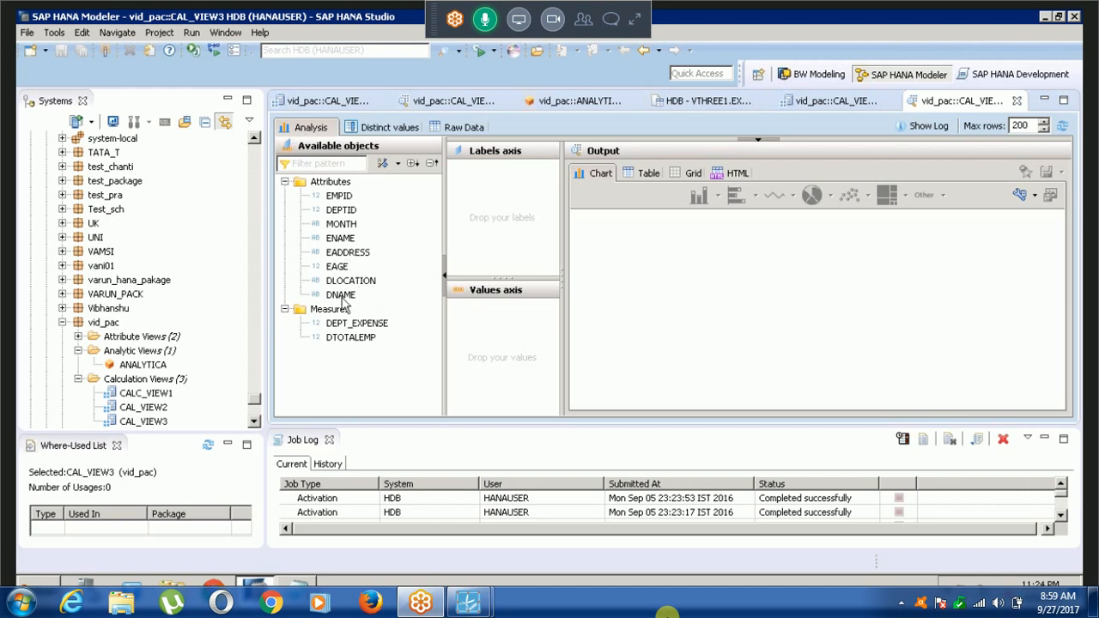
pyautogui.moveTo(342, 297); pyautogui.dragTo(480, 215)
pyautogui.click(363, 340)
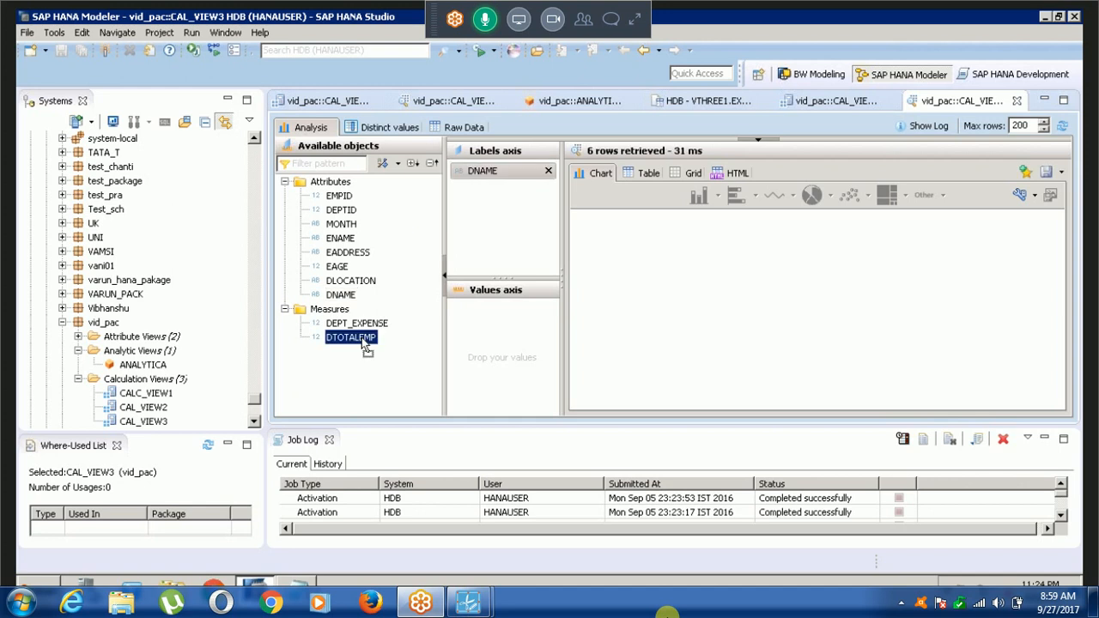
pyautogui.moveTo(365, 345); pyautogui.dragTo(455, 343)
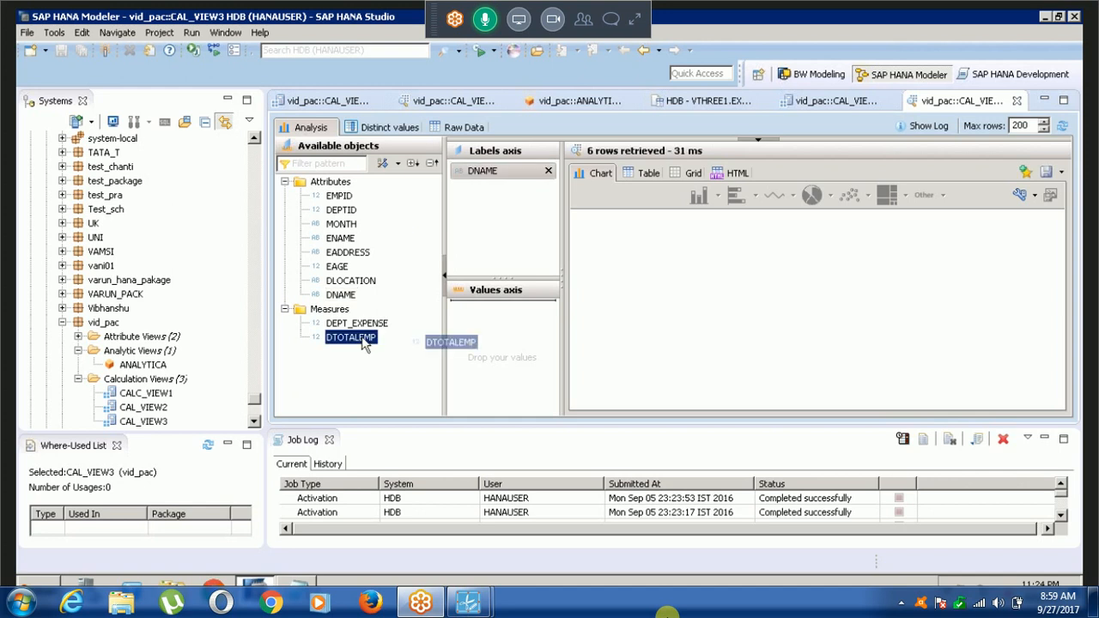
pyautogui.moveTo(364, 343); pyautogui.dragTo(503, 348)
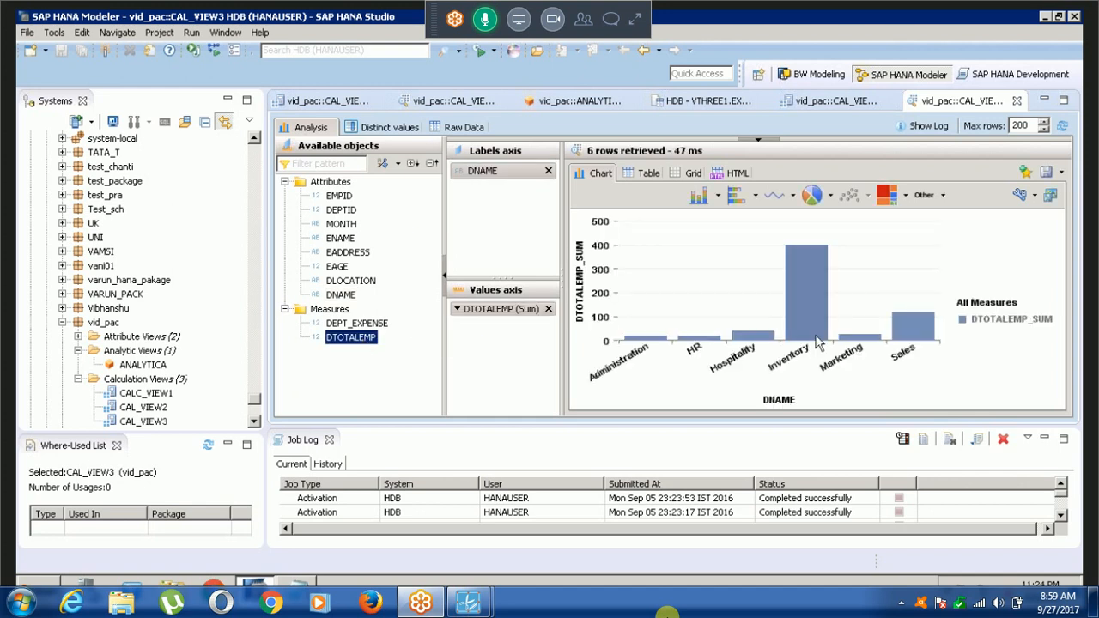
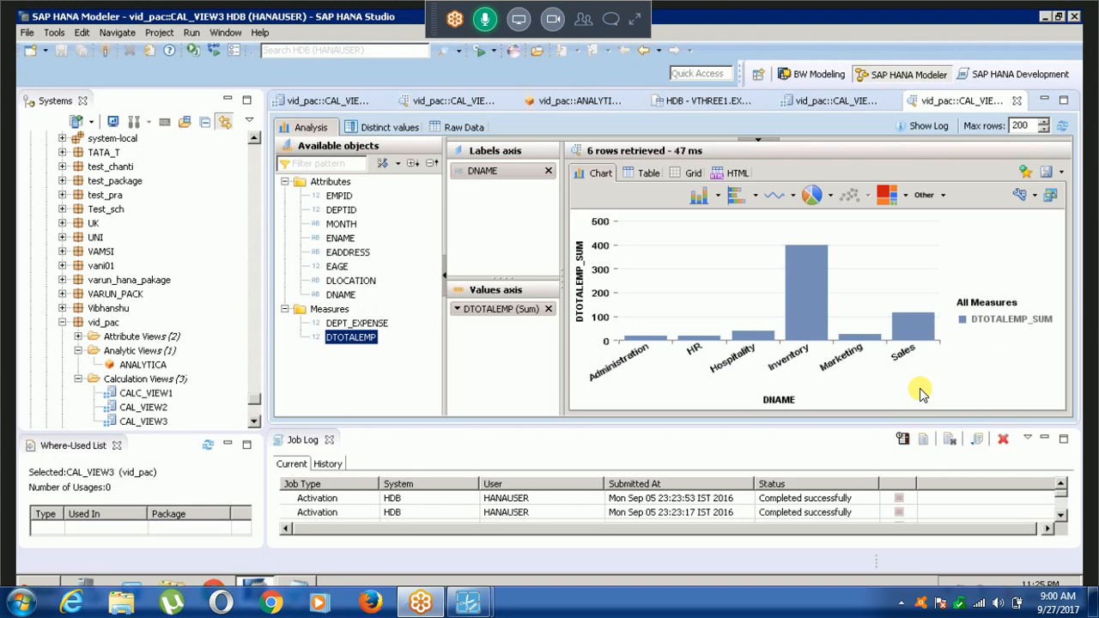
pyautogui.hotkey('alt', 'Tab')
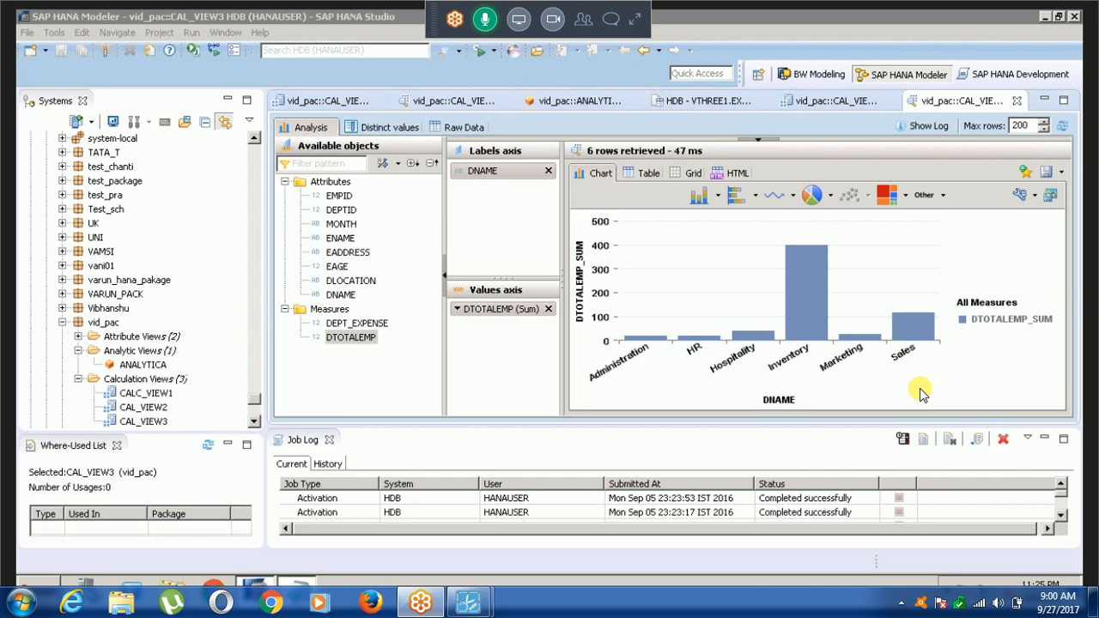
pyautogui.hotkey('alt', 'Tab')
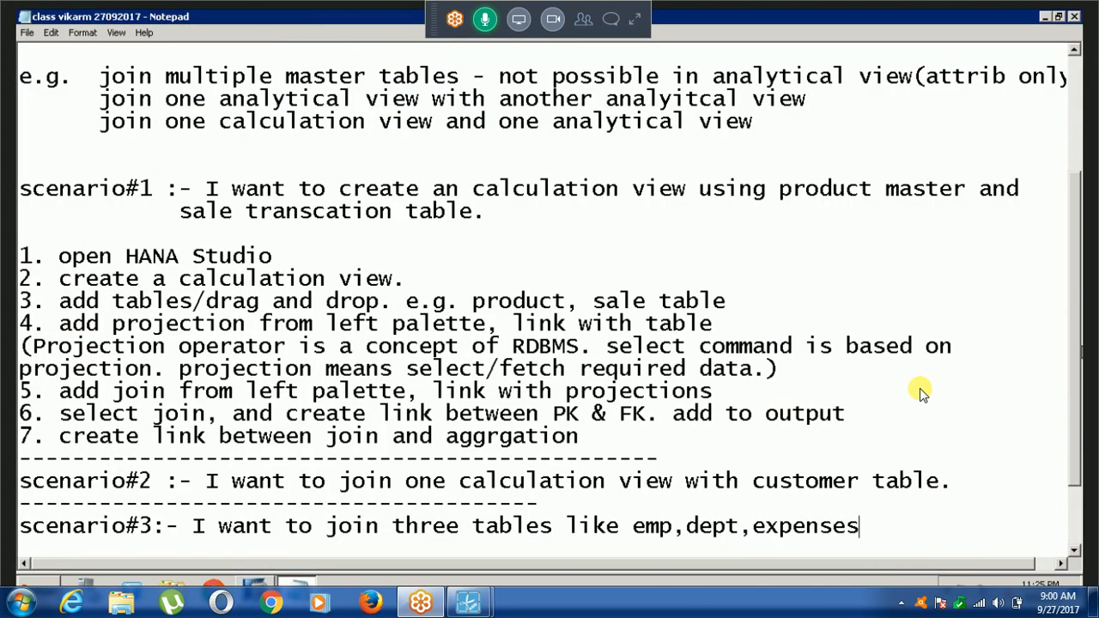
pyautogui.scroll(-2, 919, 392)
pyautogui.hotkey('alt', 'Tab')
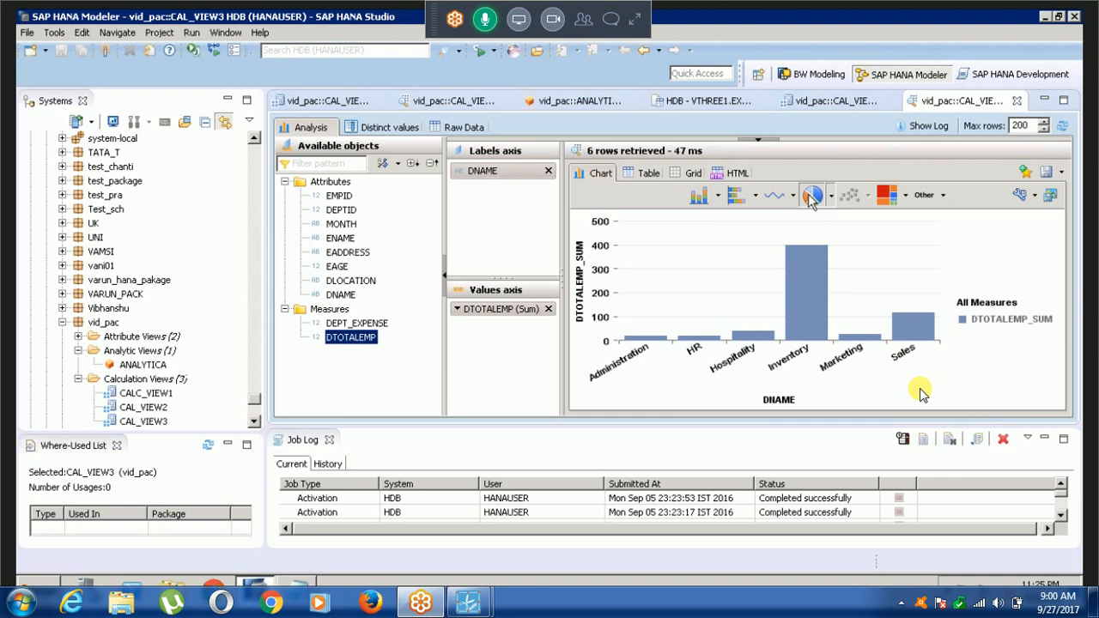
# View the department chart as pie, vertical bar and line variants, ending with the 3D Bar type.
pyautogui.click(812, 197)
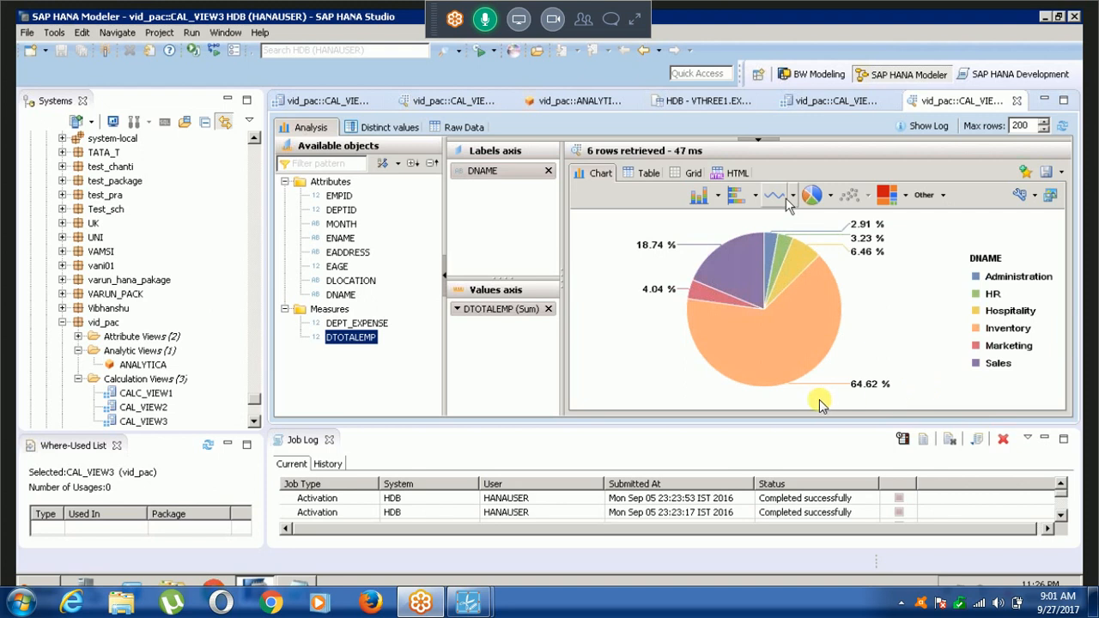
pyautogui.click(712, 199)
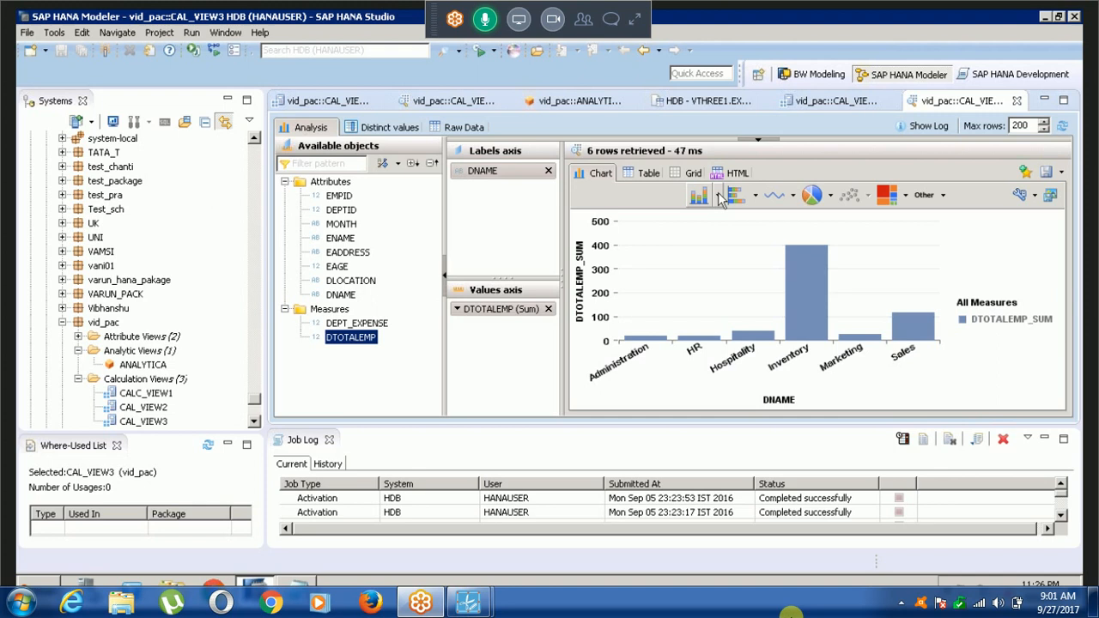
pyautogui.click(718, 197)
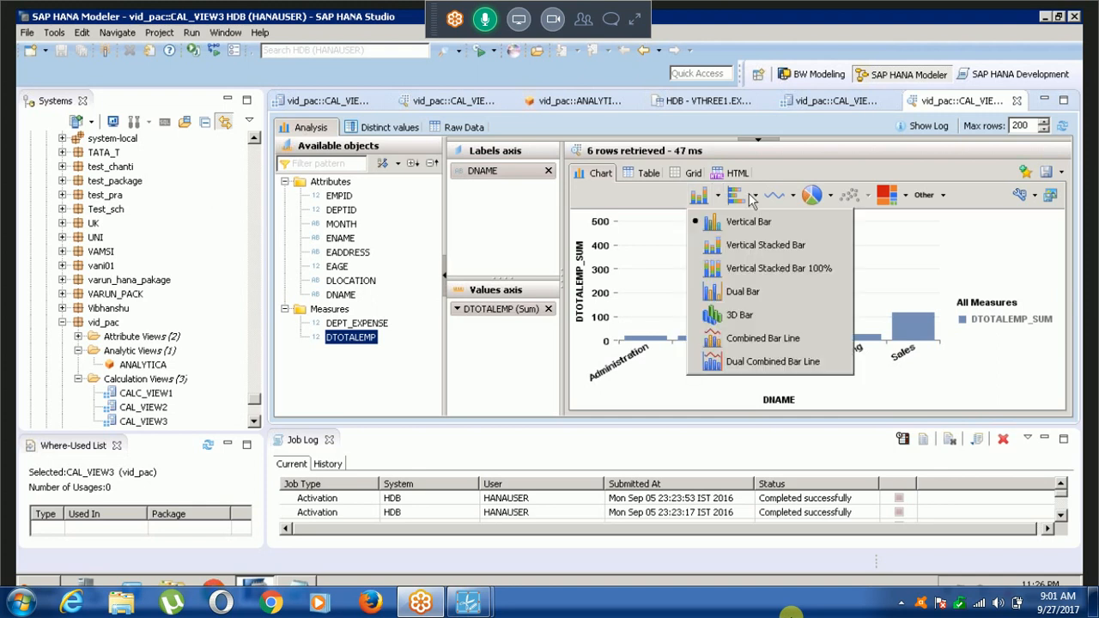
pyautogui.click(756, 196)
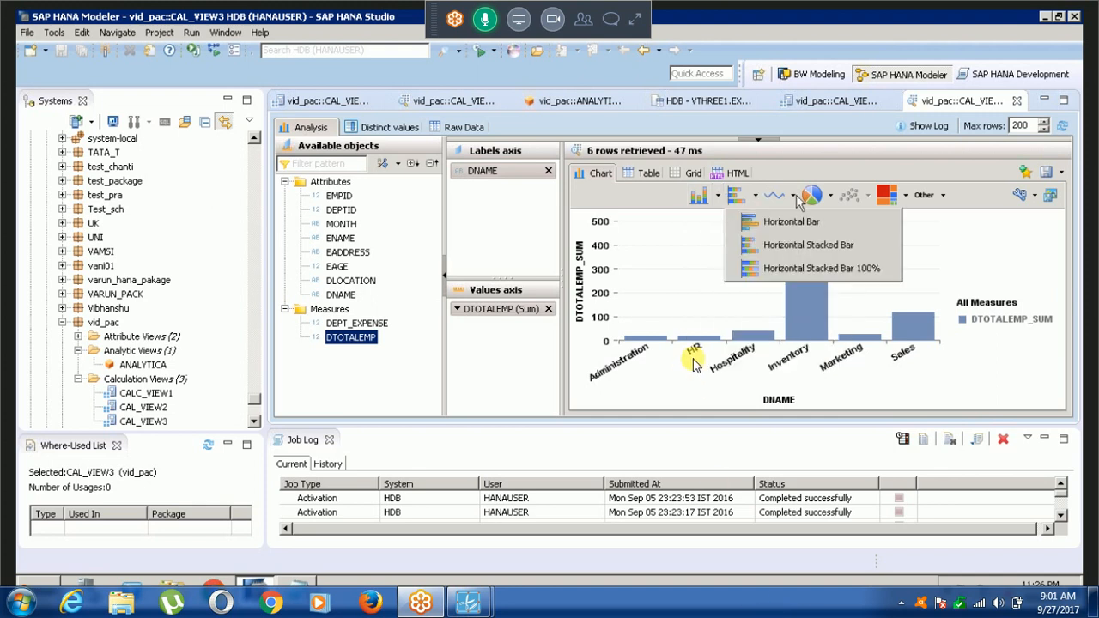
pyautogui.click(793, 197)
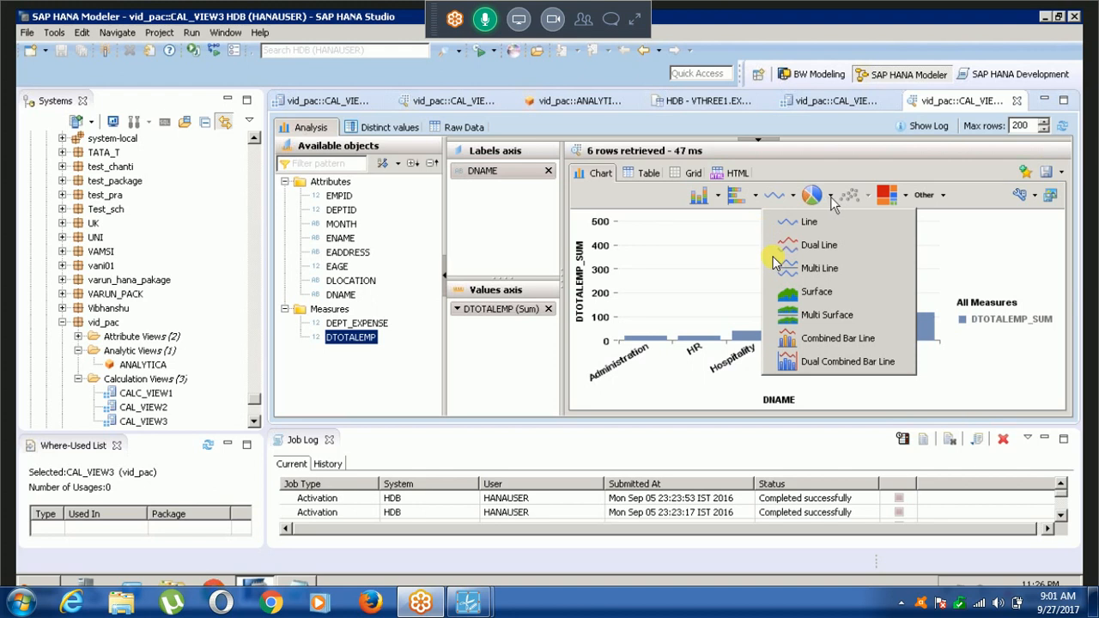
pyautogui.click(830, 197)
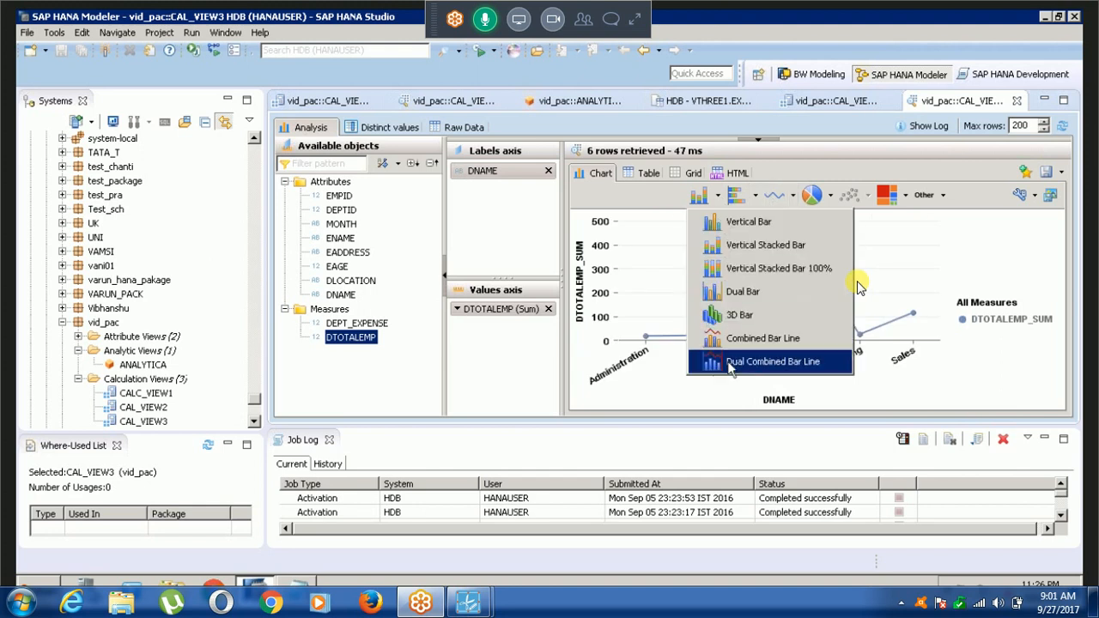
pyautogui.click(738, 316)
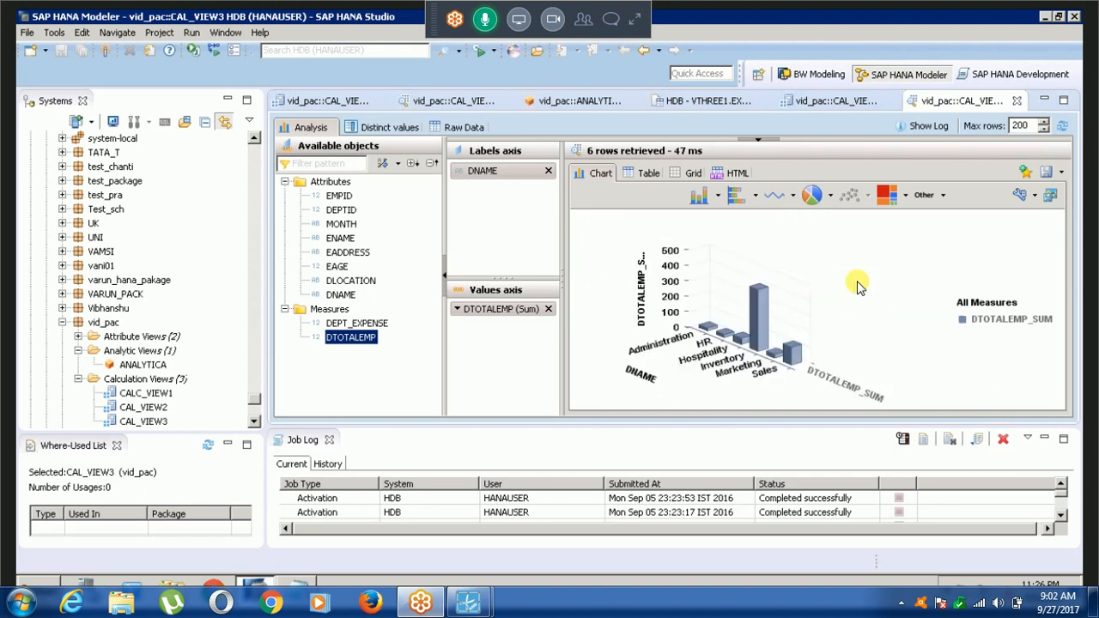
# Switch to the Notepad class notes and add a dashed separator line below the scenario#3 line.
pyautogui.hotkey('alt', 'Tab')
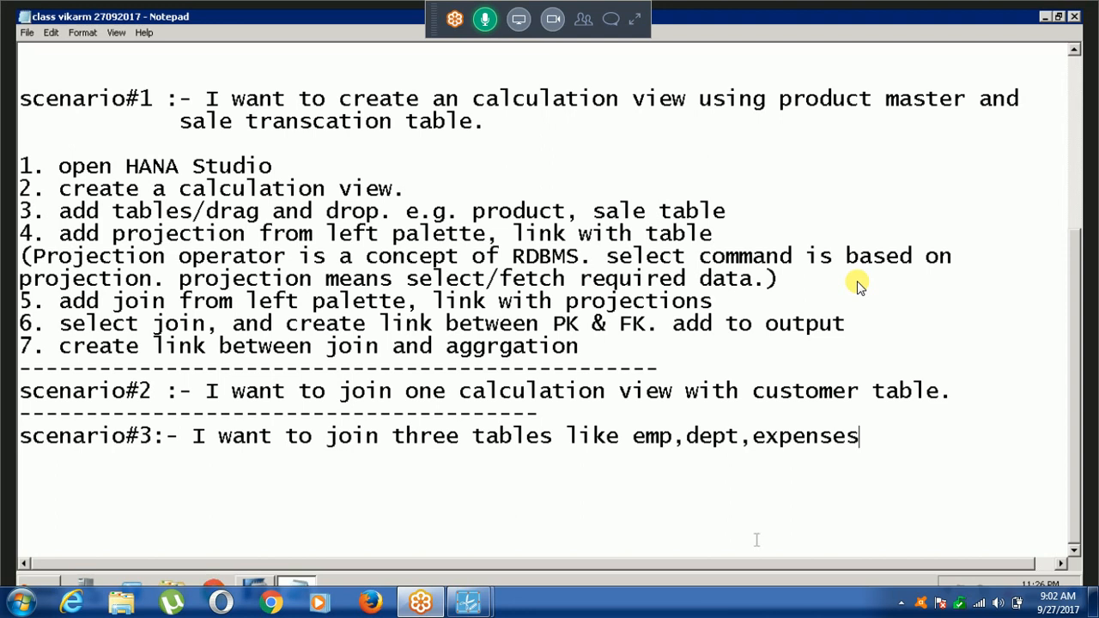
pyautogui.press('Return')
pyautogui.write('----------------------------------------------------')
pyautogui.press('Return')
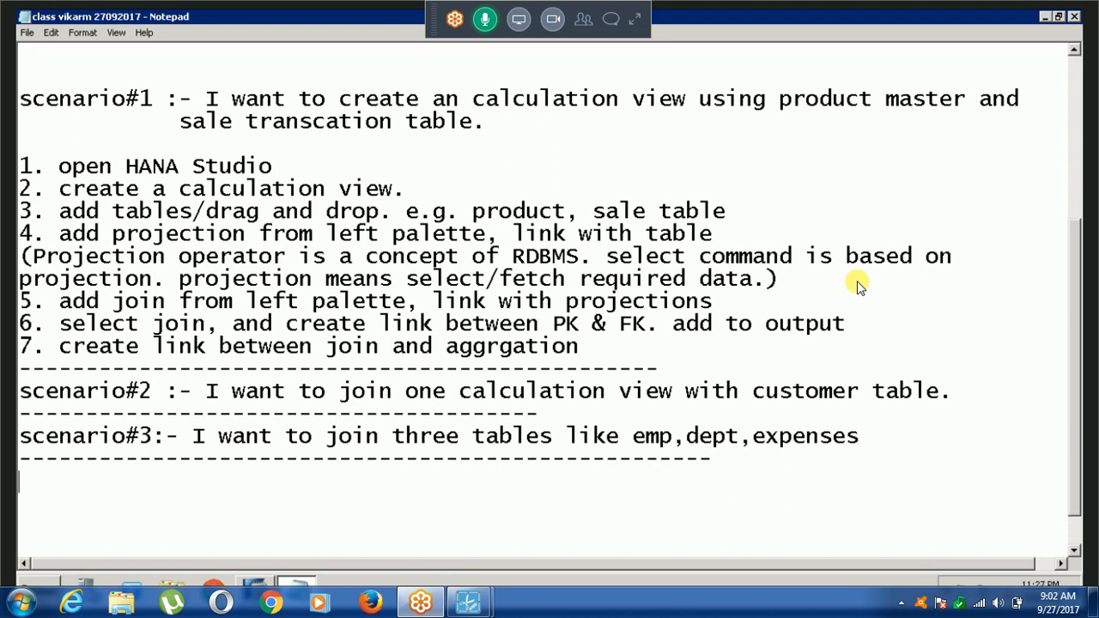
# Switch back to SAP HANA Studio and display the chart as Combined Bar Line and as Horizontal Stacked Bar.
pyautogui.hotkey('alt', 'Tab')
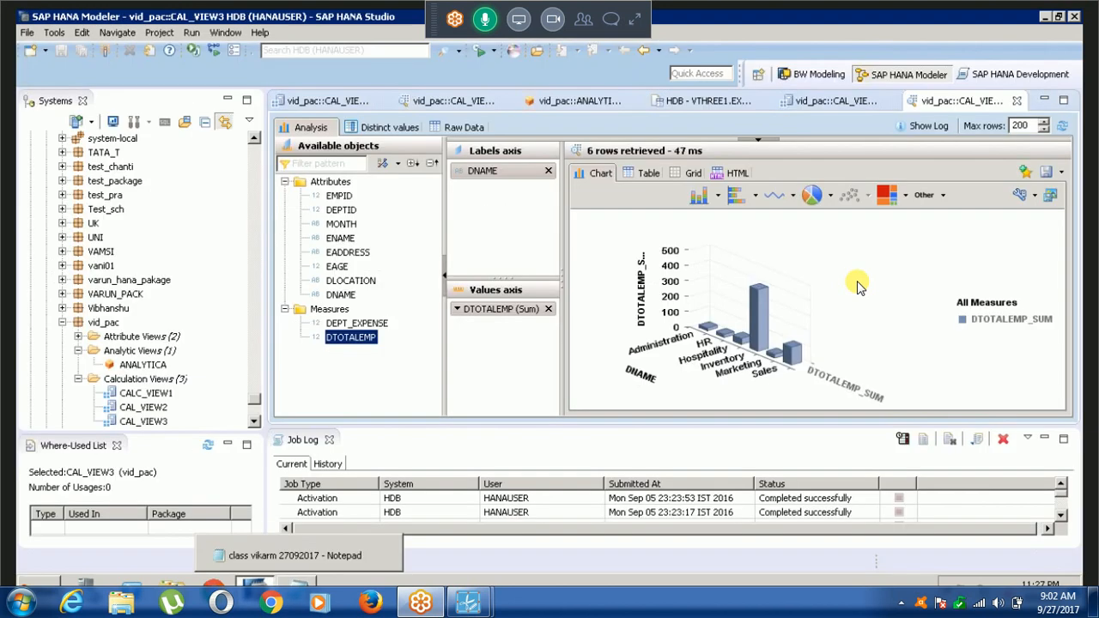
pyautogui.click(718, 197)
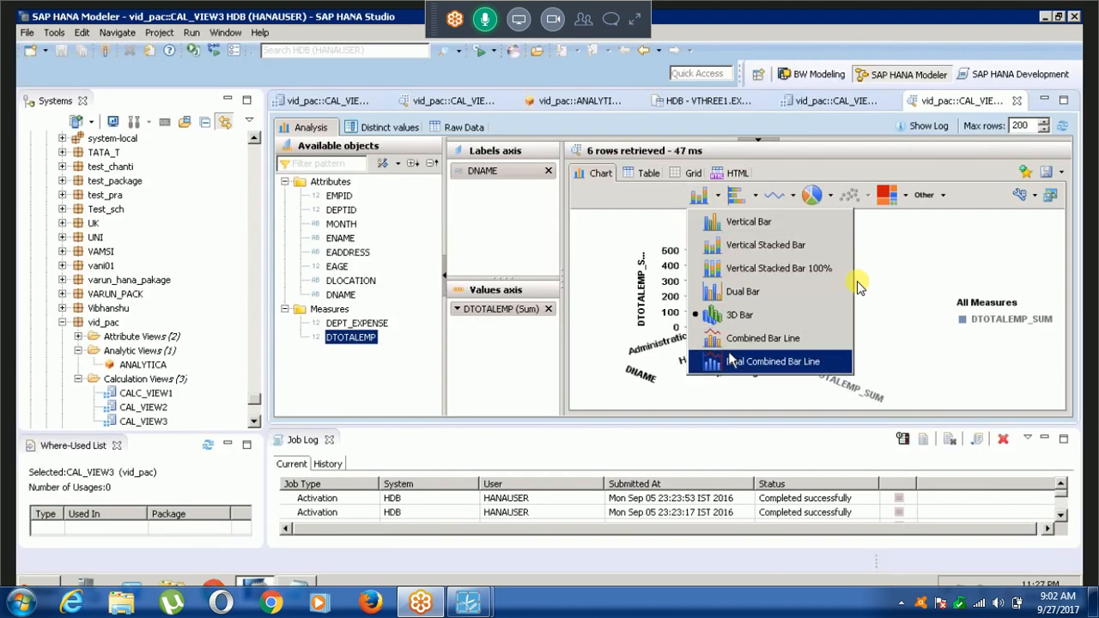
pyautogui.click(728, 340)
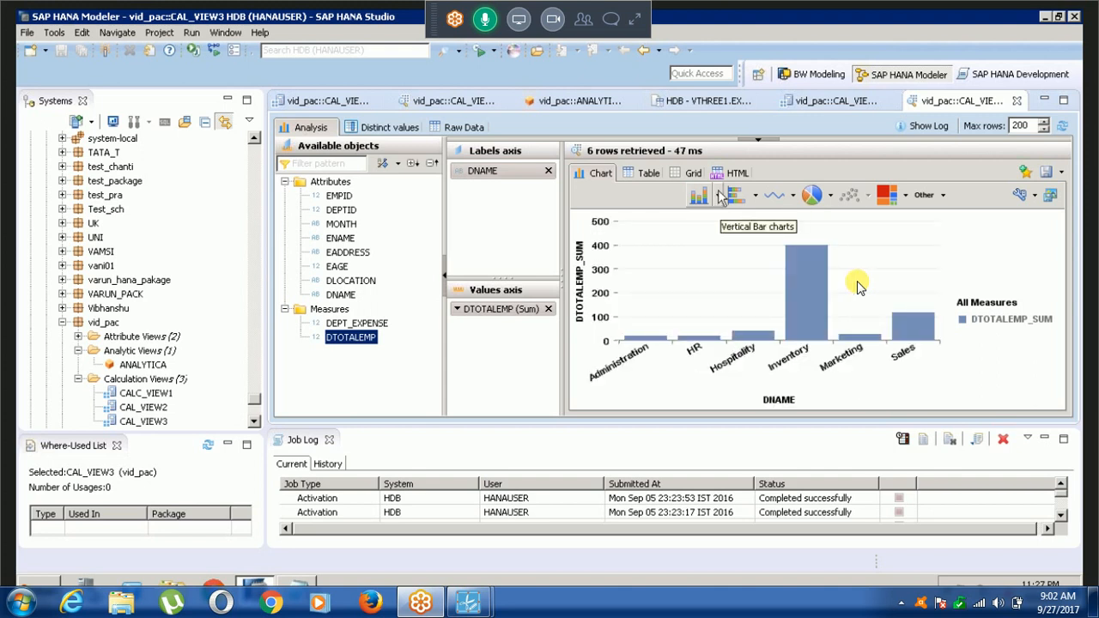
pyautogui.click(755, 195)
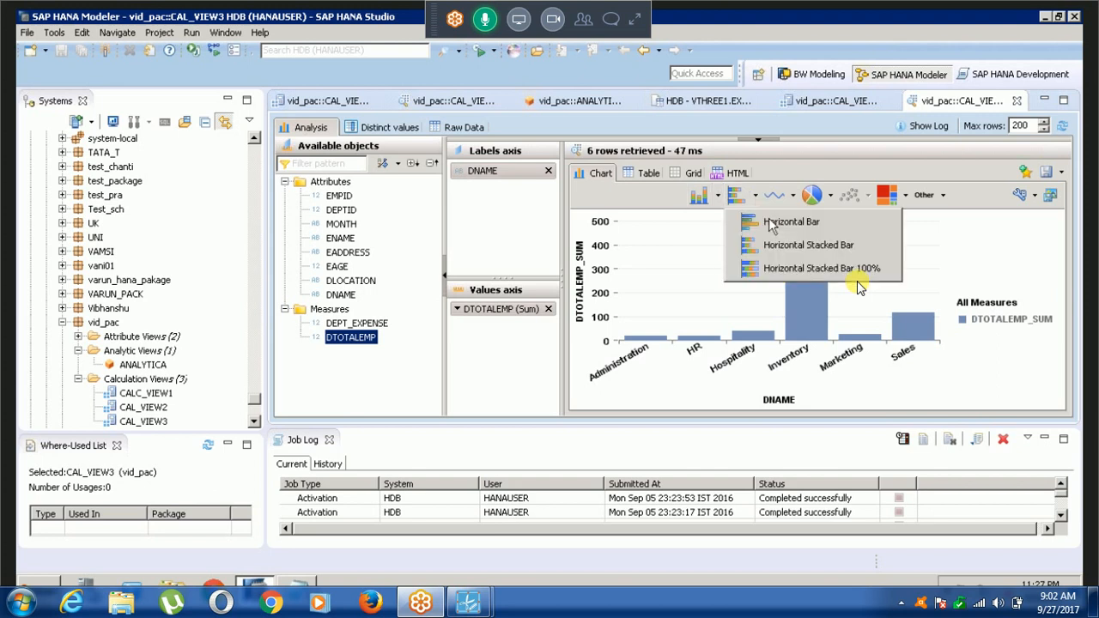
pyautogui.click(777, 246)
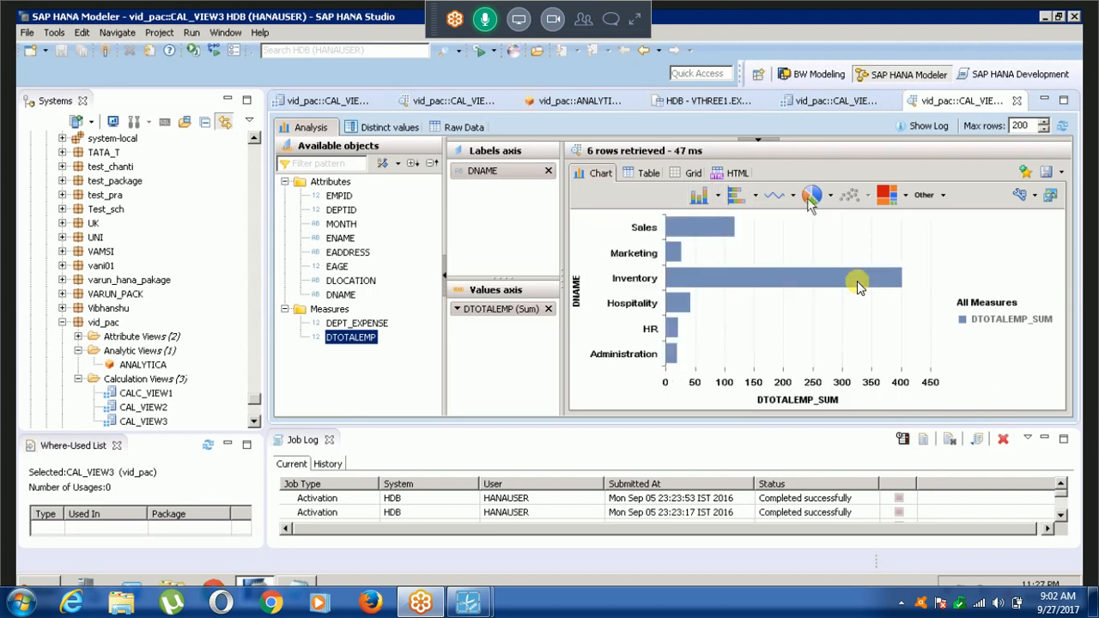
# Display the DTOTALEMP totals by department as a pie chart and as a map chart.
pyautogui.click(811, 195)
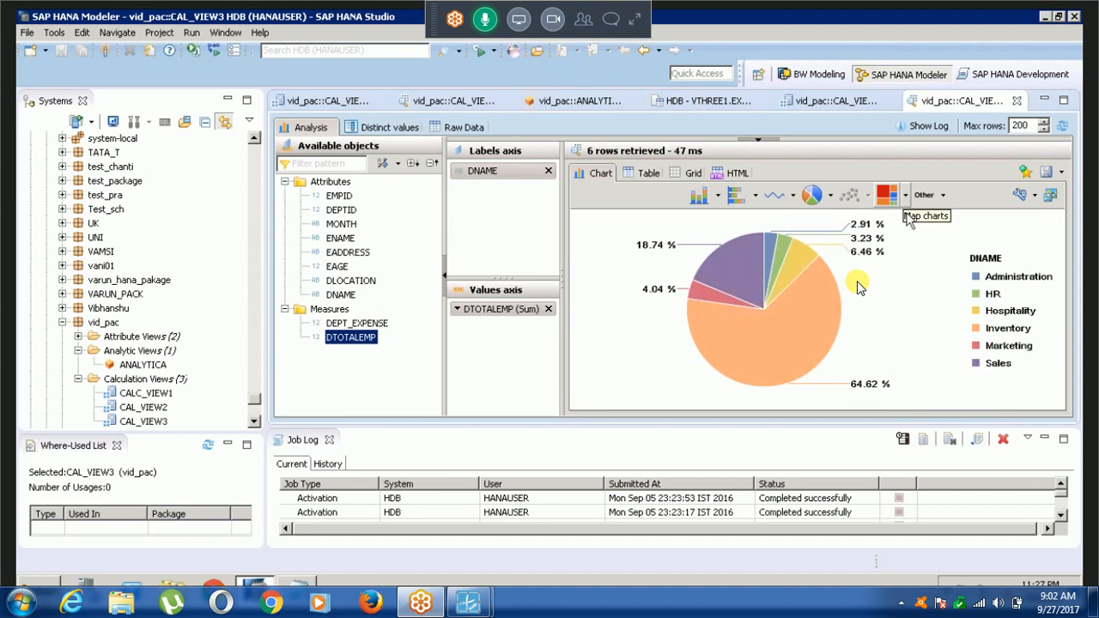
pyautogui.click(906, 199)
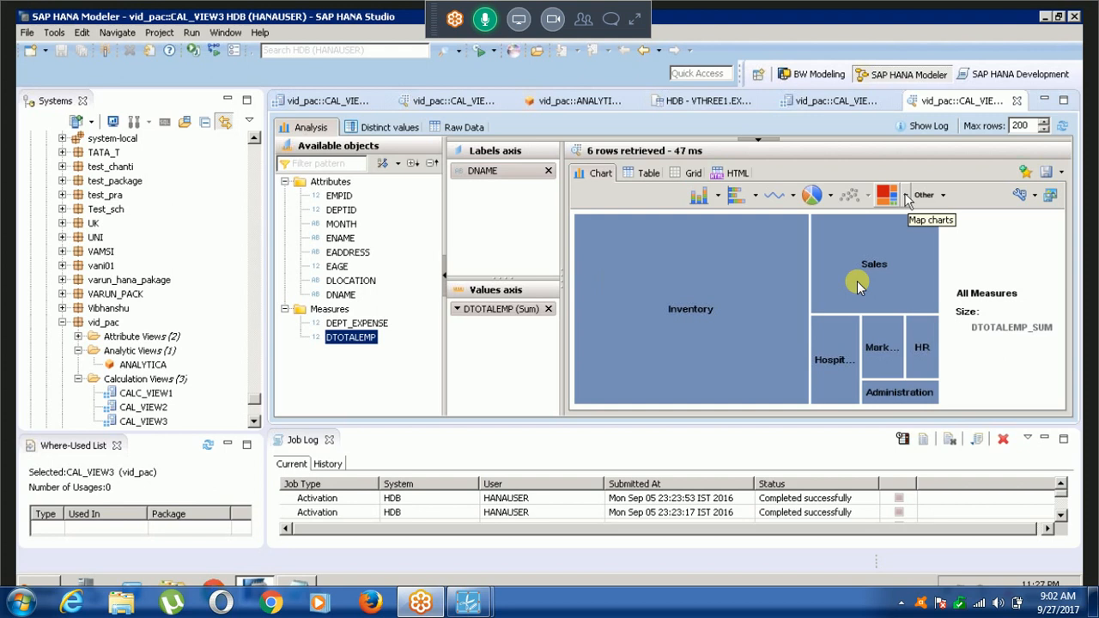
pyautogui.click(906, 197)
pyautogui.click(913, 235)
# Show the analysis result as HTML and examine its file export formats, including HTML File.
pyautogui.click(735, 172)
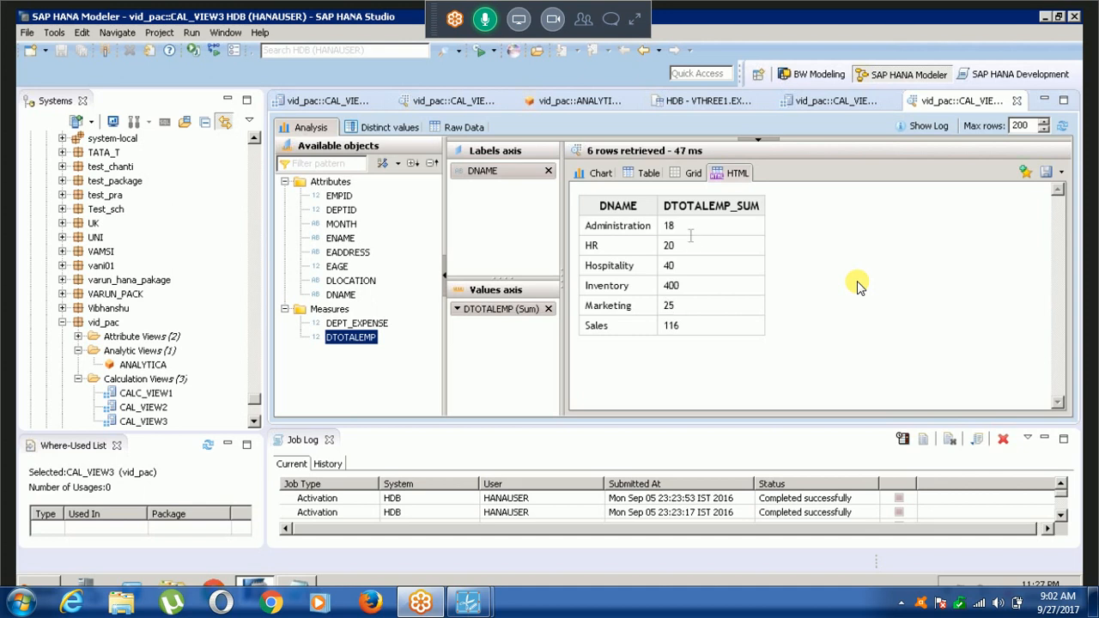
pyautogui.click(1061, 171)
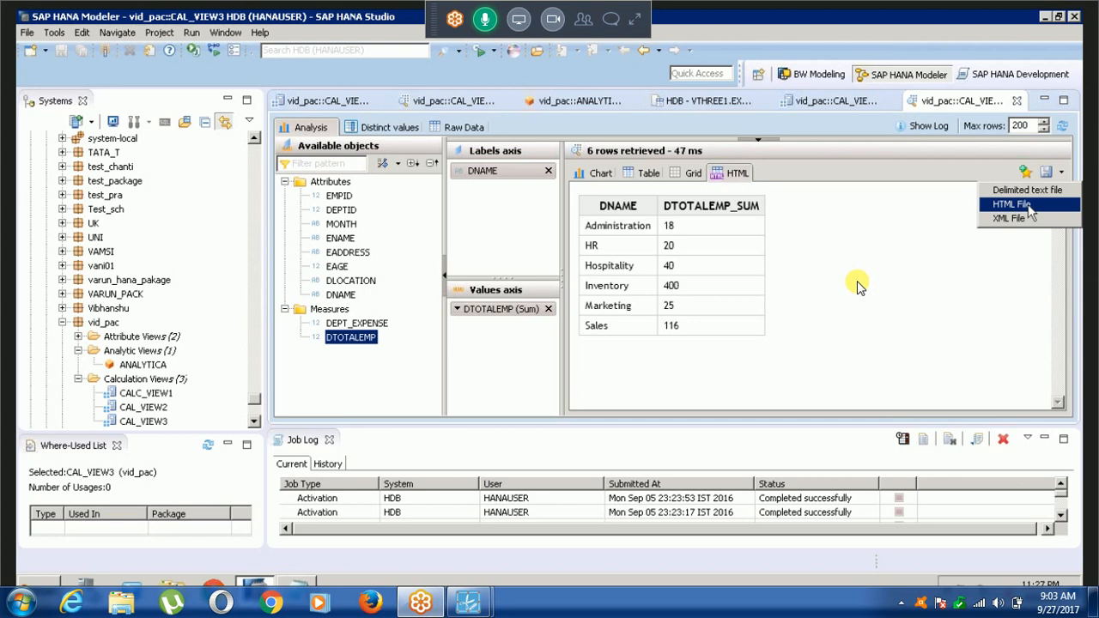
pyautogui.click(1029, 206)
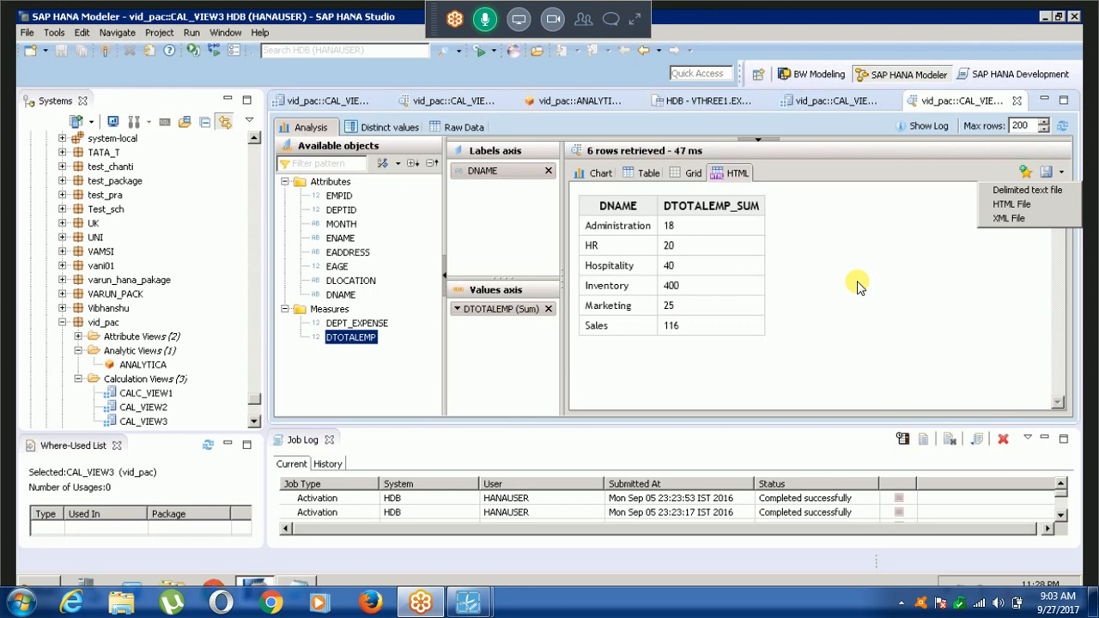
# Switch to the Notepad class notes and add the line "reporting tool e.g. bo, lumira" below the last separator.
pyautogui.click(296, 584)
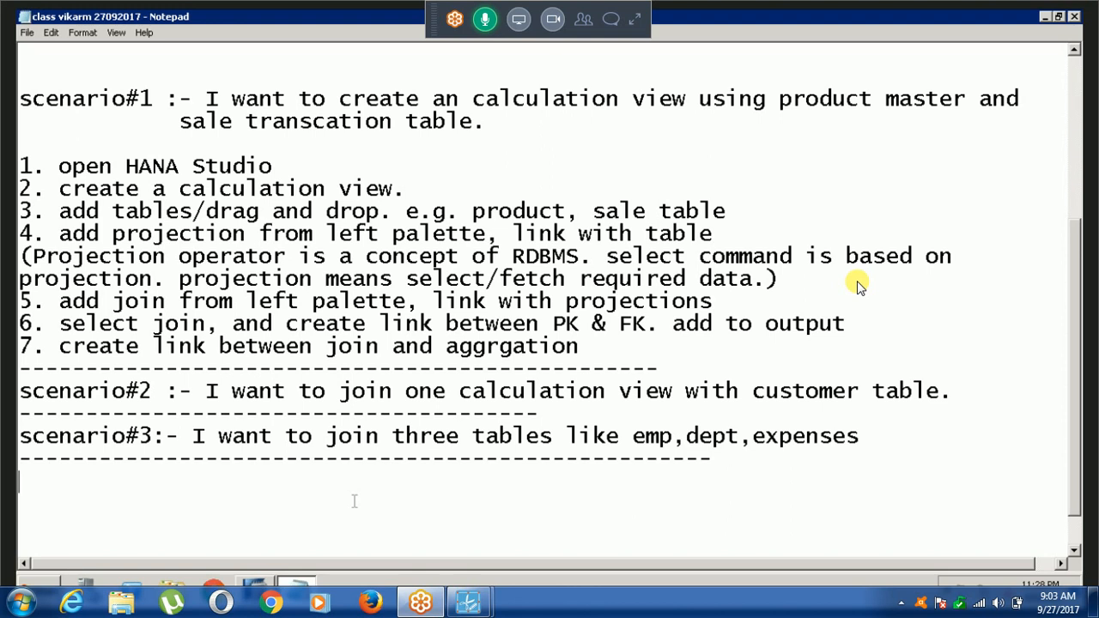
pyautogui.write('report')
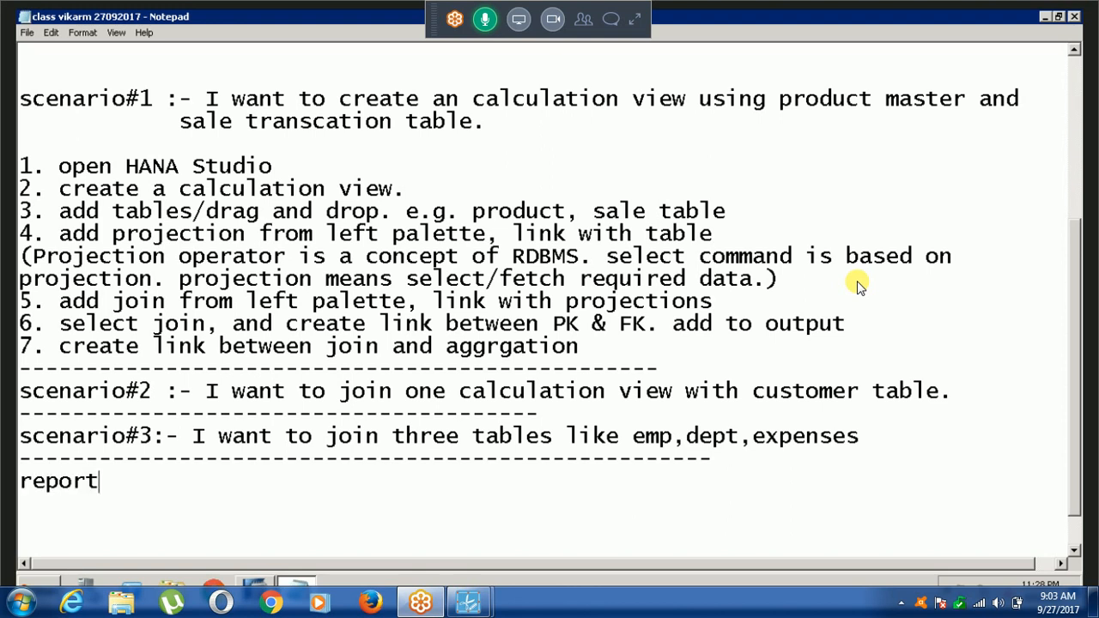
pyautogui.write('ing too')
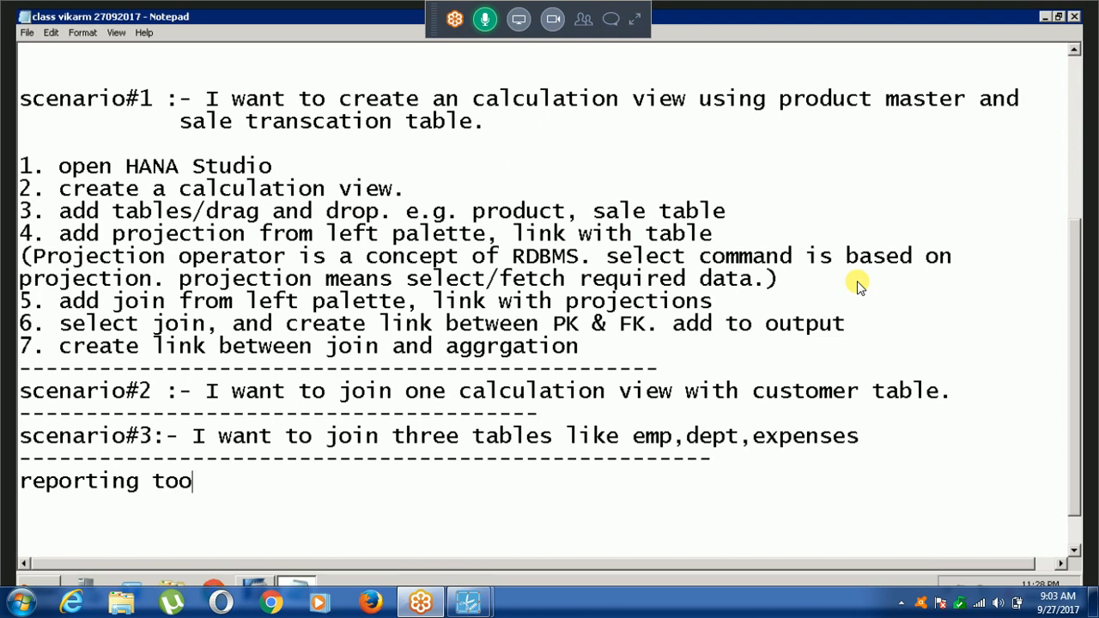
pyautogui.write('l e.g. bo, lumr')
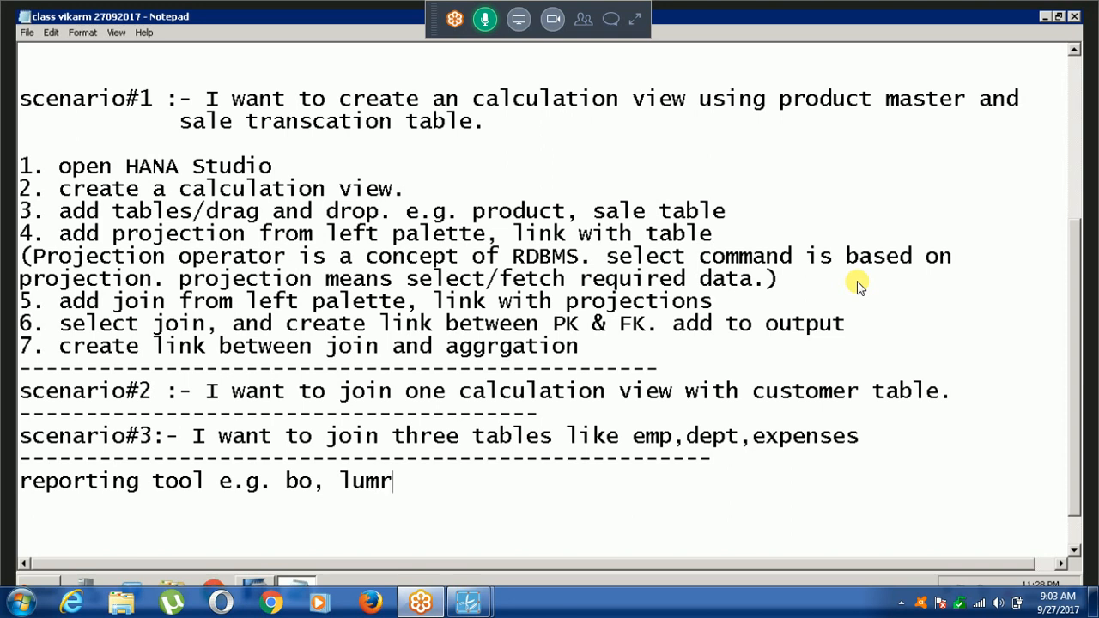
pyautogui.press('BackSpace')
pyautogui.write('ira')
pyautogui.press('Return')
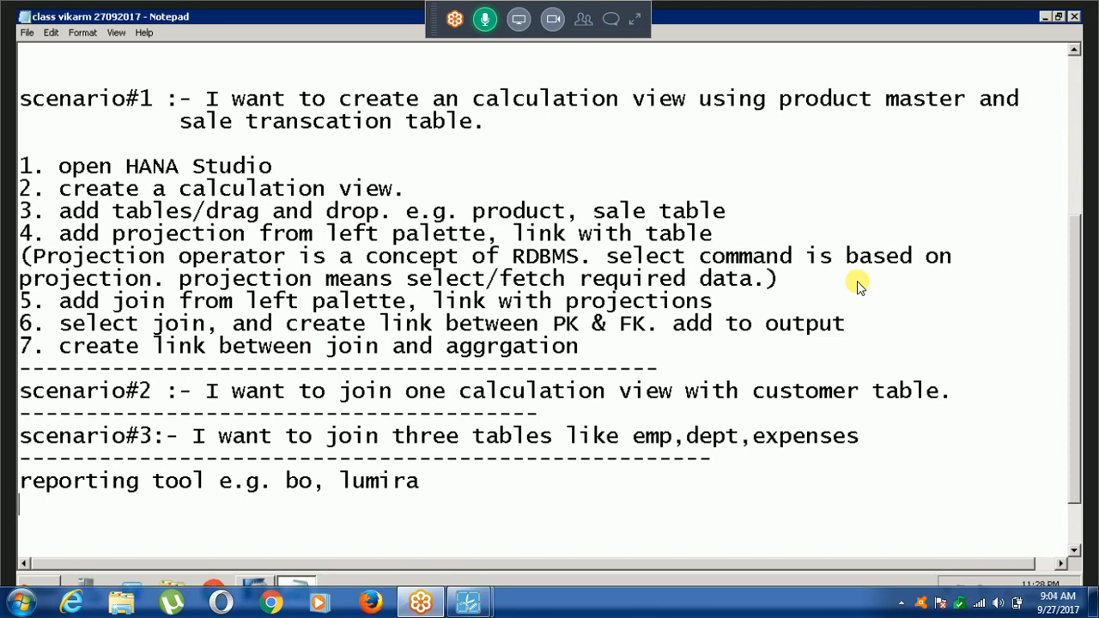
pyautogui.click(255, 583)
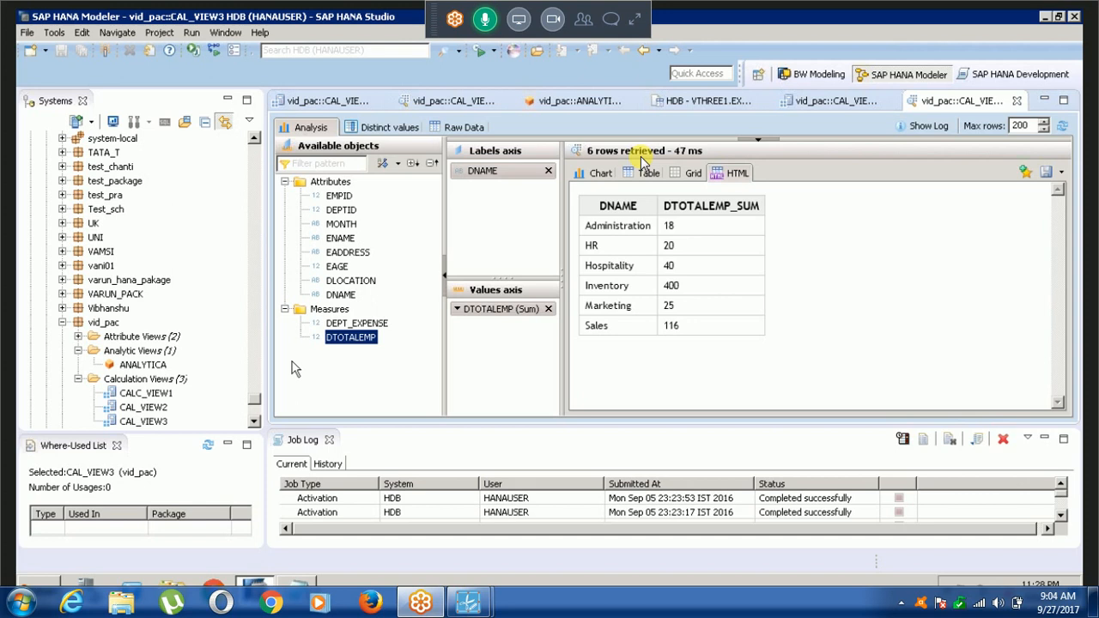
pyautogui.hotkey('alt', 'Tab')
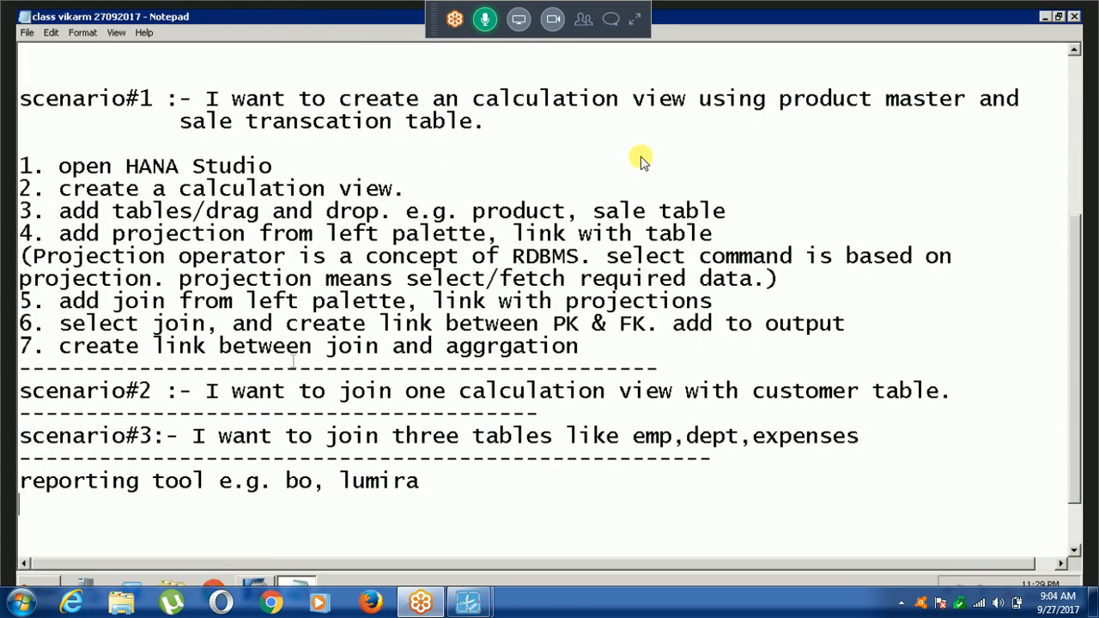
pyautogui.hotkey('alt', 'Tab')
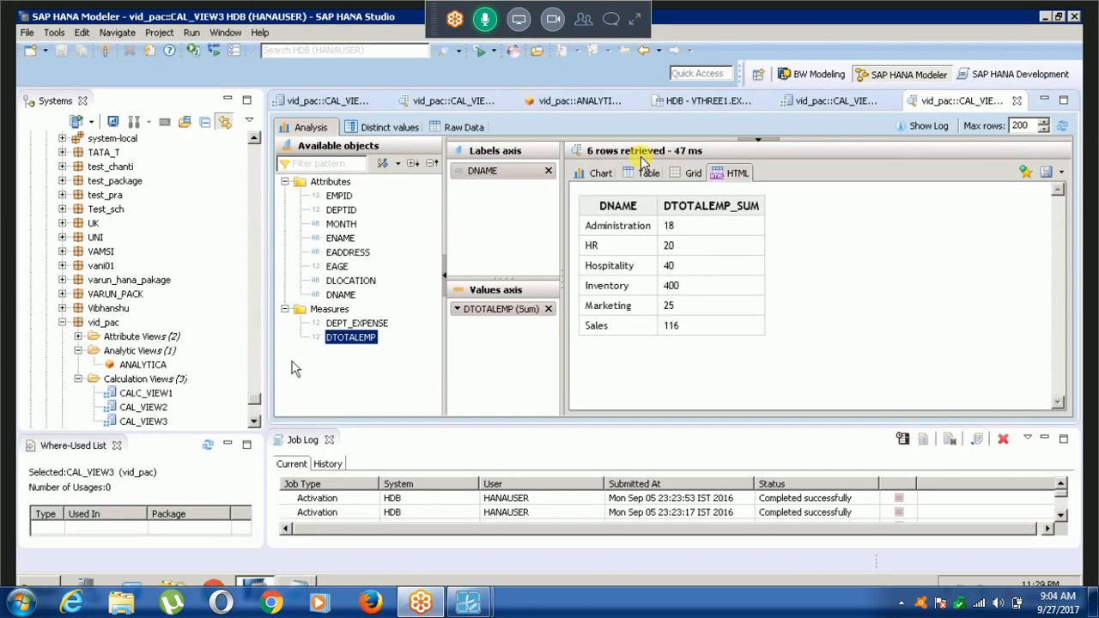
pyautogui.hotkey('alt', 'Tab')
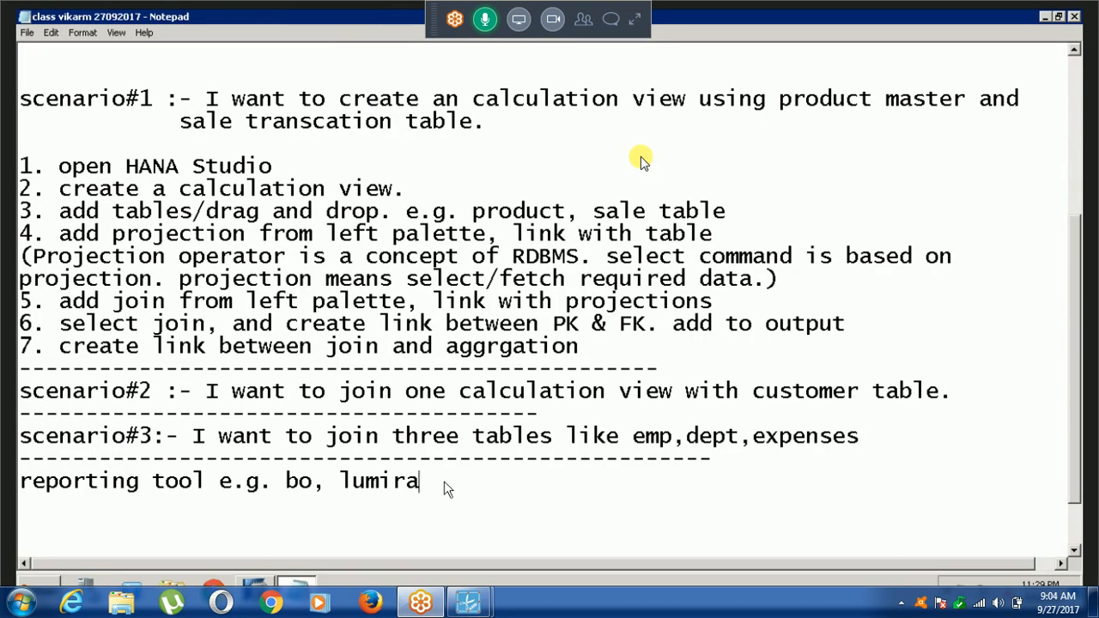
pyautogui.moveTo(255, 584)
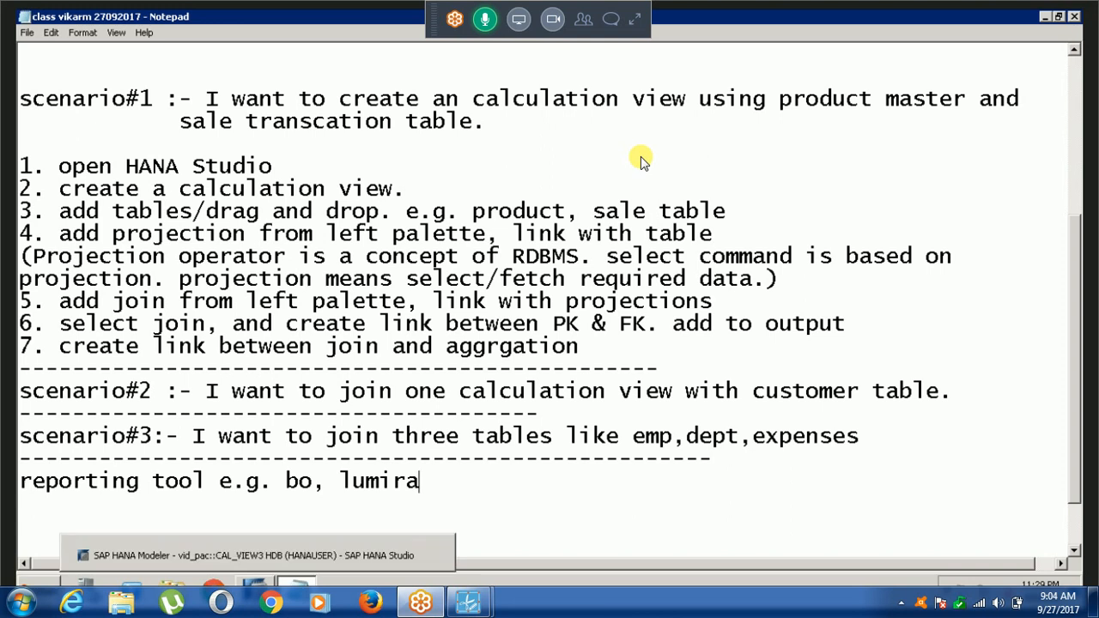
pyautogui.moveTo(285, 481); pyautogui.dragTo(312, 481)
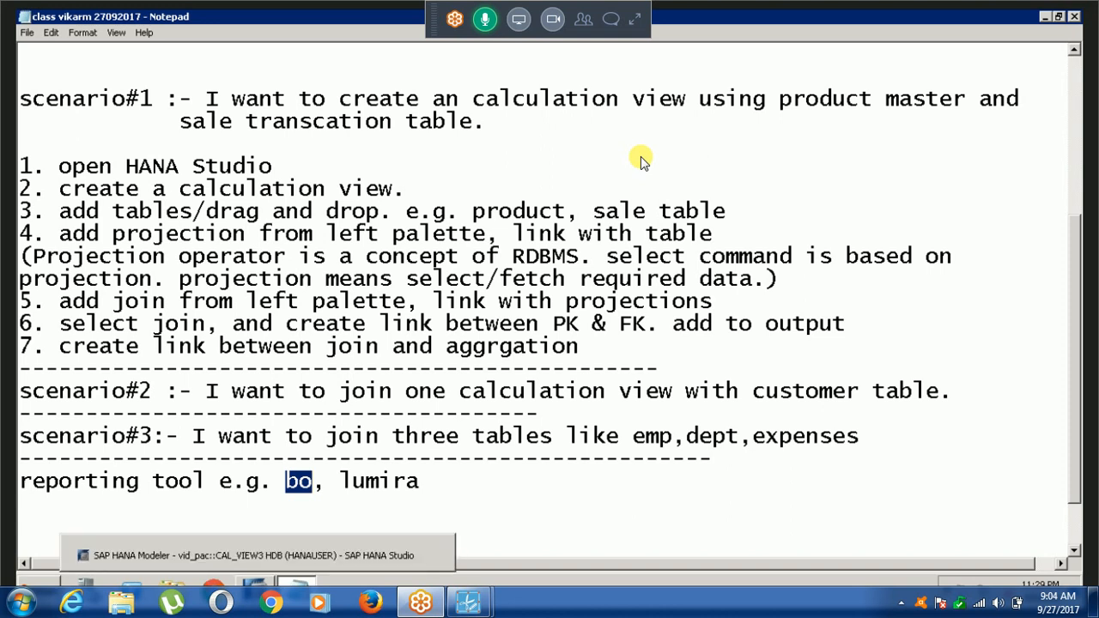
# Switch to SAP HANA Studio and look over the calculation views of the vid_pac package in the Systems tree.
pyautogui.hotkey('alt', 'Tab')
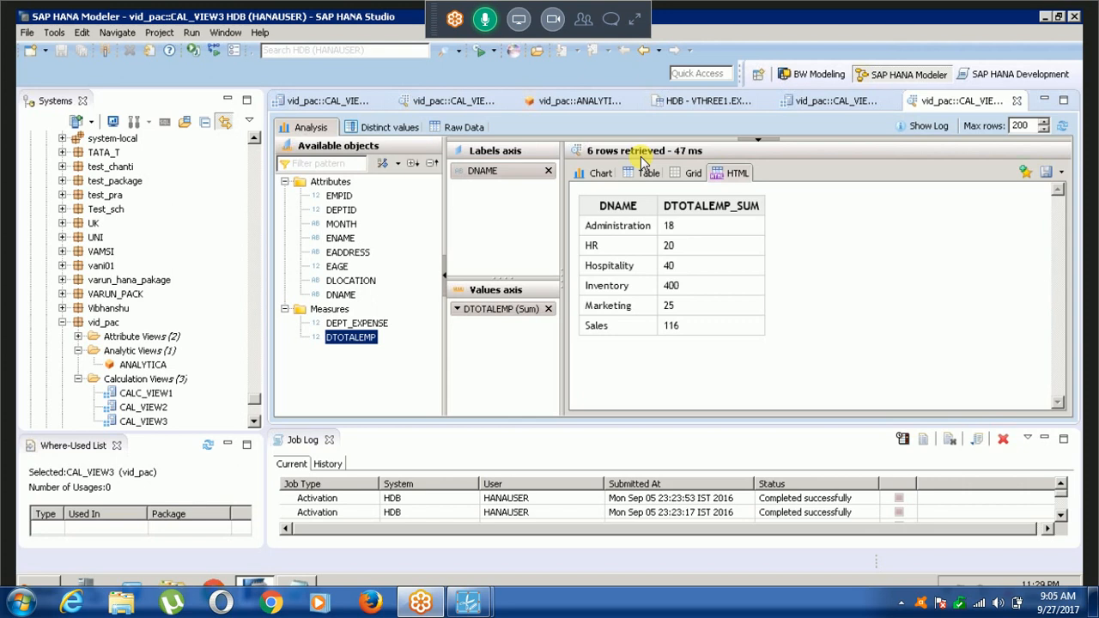
pyautogui.click(255, 423)
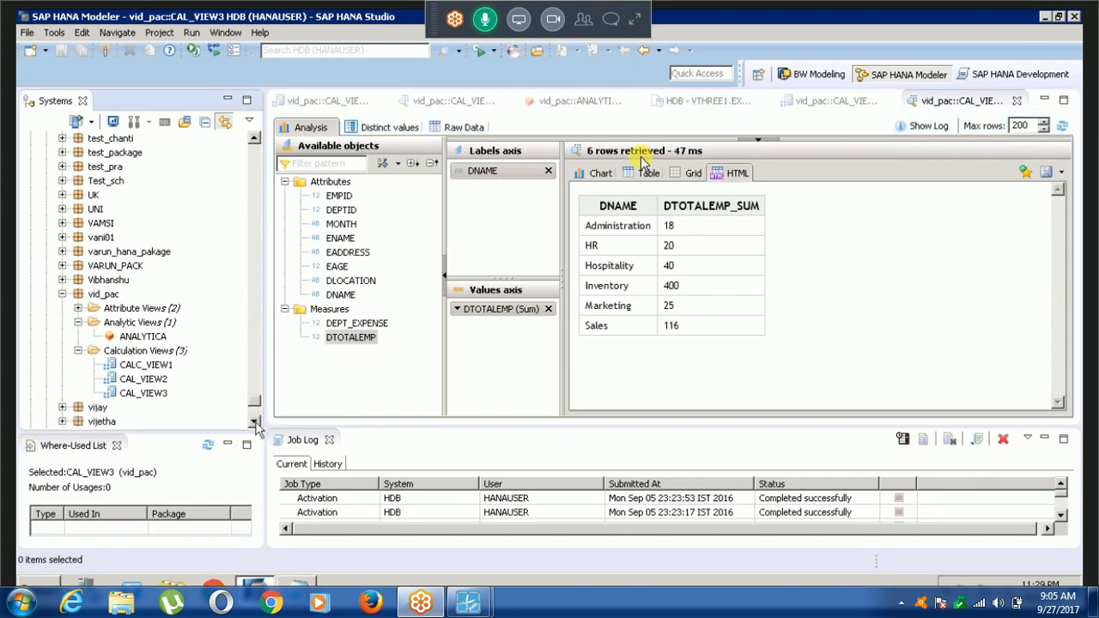
pyautogui.click(255, 423)
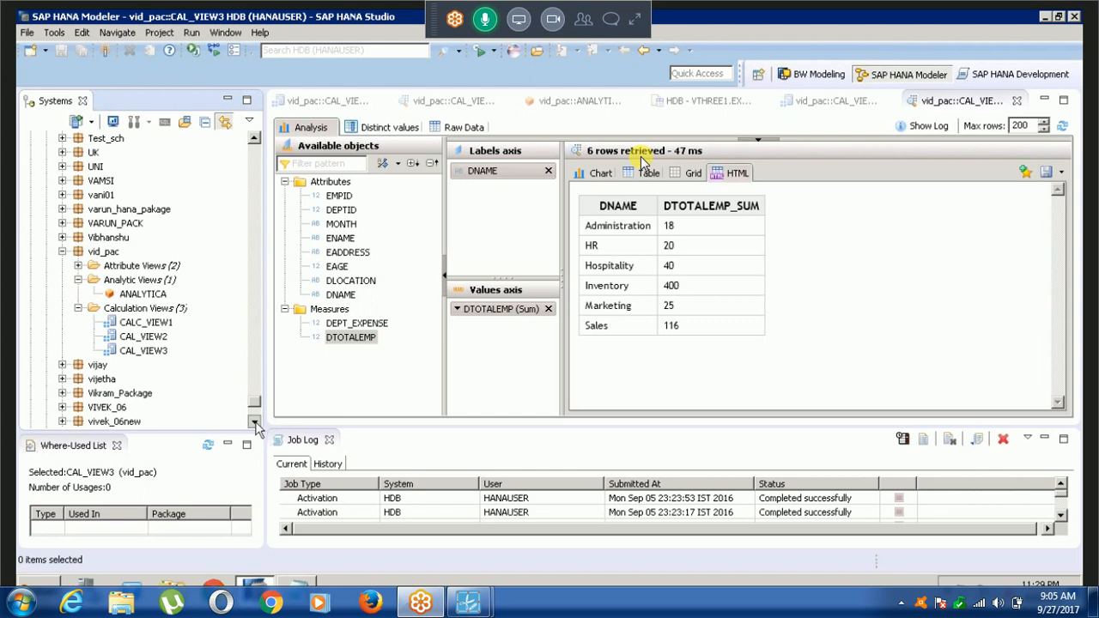
pyautogui.click(255, 424)
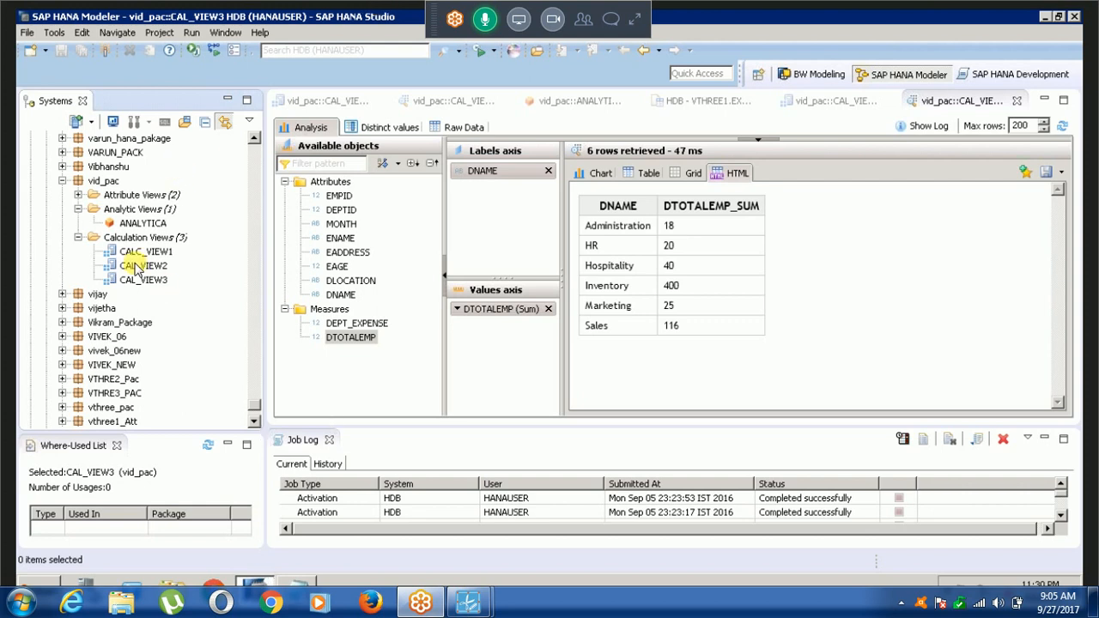
# Switch to the Notepad class notes and, leaving blank lines below the reporting tool line, write "after creation of views".
pyautogui.hotkey('alt', 'Tab')
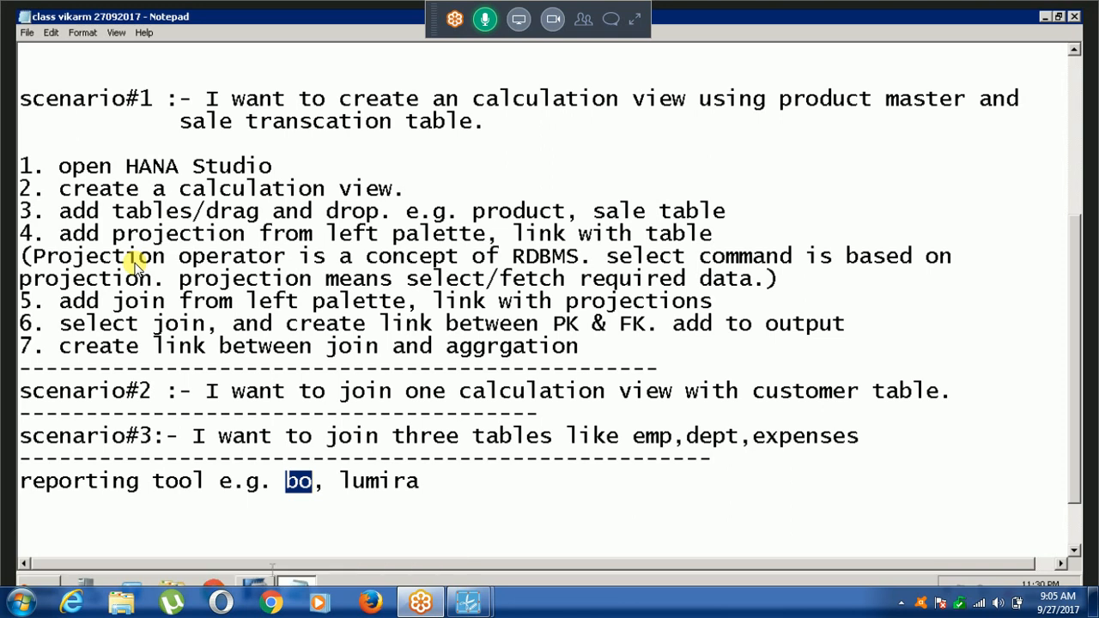
pyautogui.click(268, 535)
pyautogui.click(453, 484)
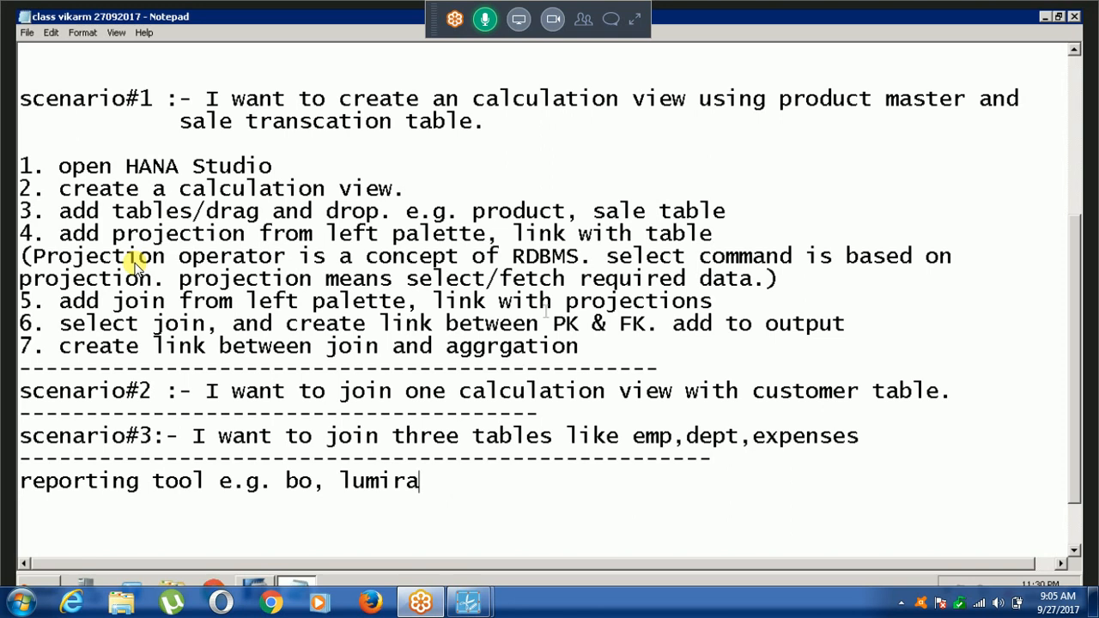
pyautogui.press('Return')
pyautogui.press('Return')
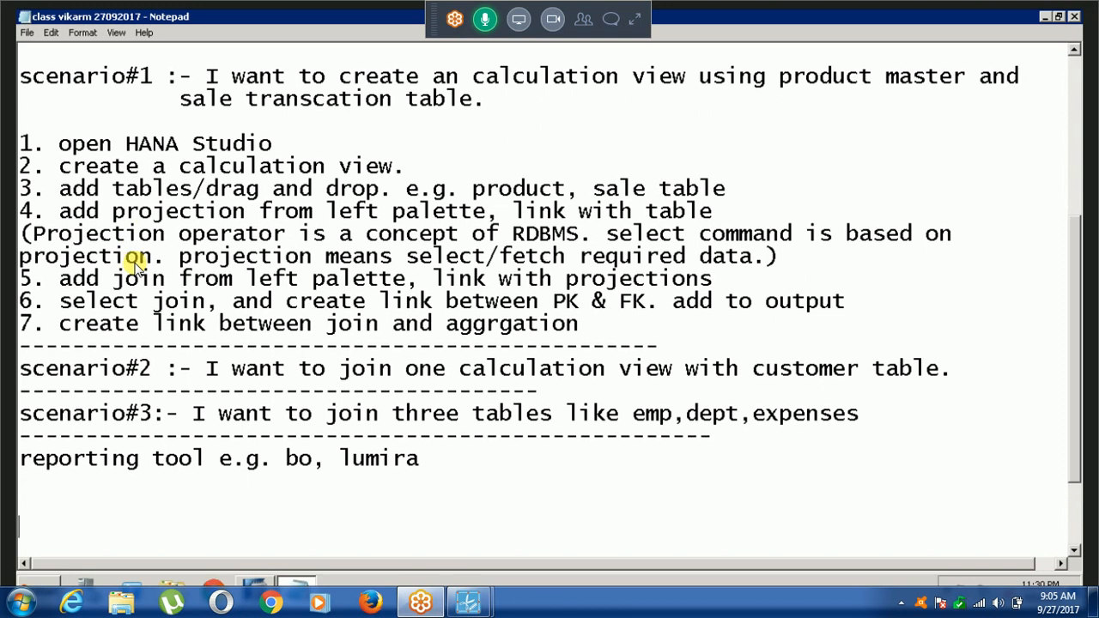
pyautogui.write('after c')
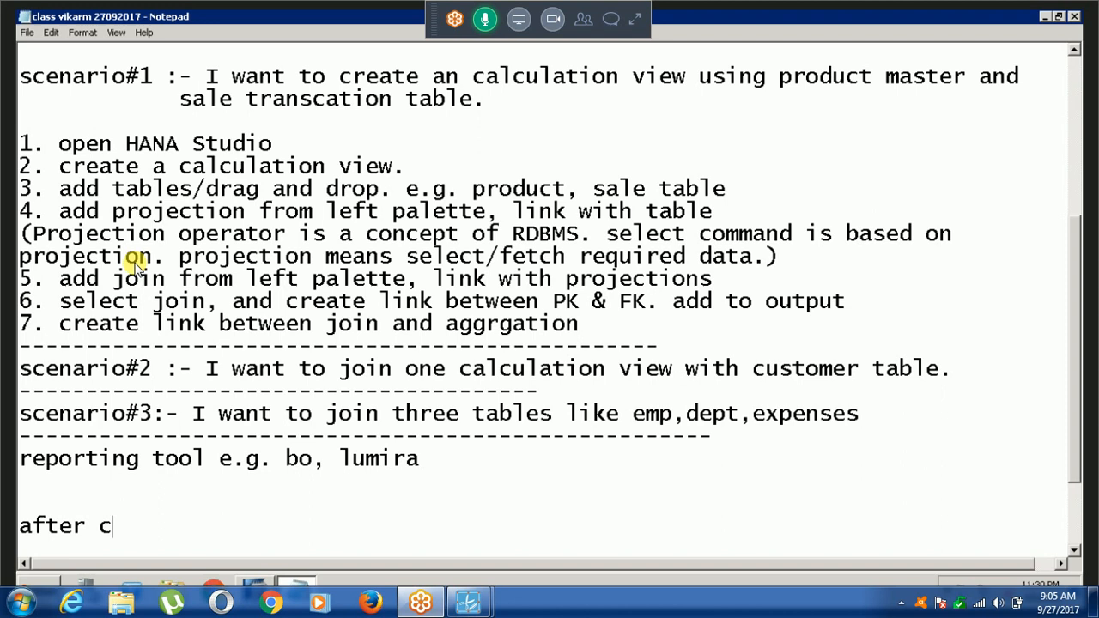
pyautogui.write('reatei')
pyautogui.press('BackSpace')
pyautogui.press('BackSpace')
pyautogui.write('ion of views')
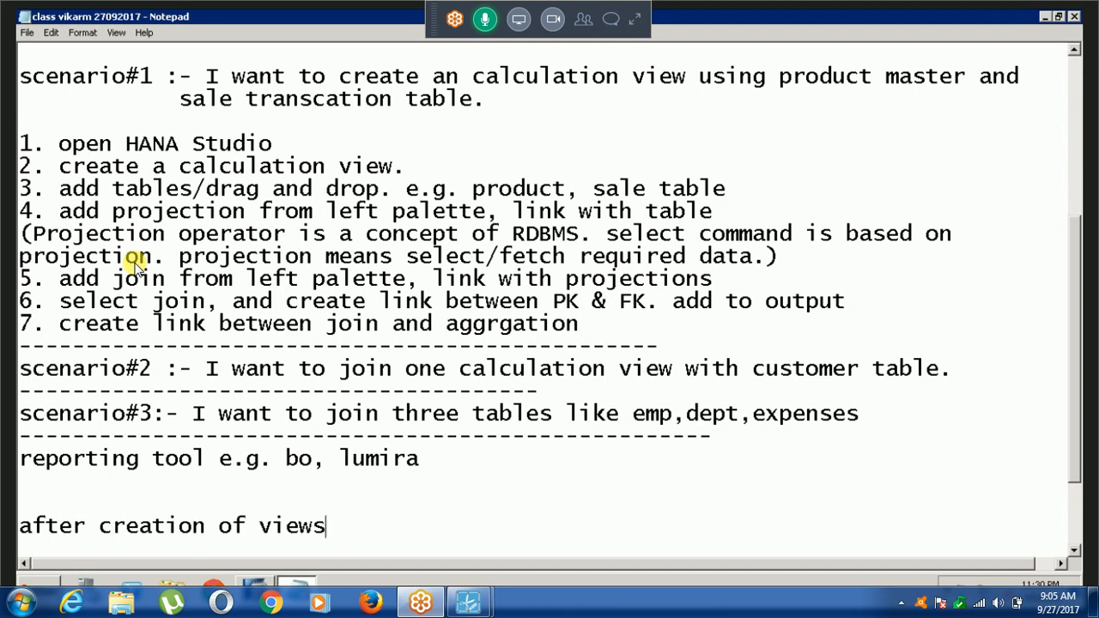
pyautogui.write(' mdeoler')
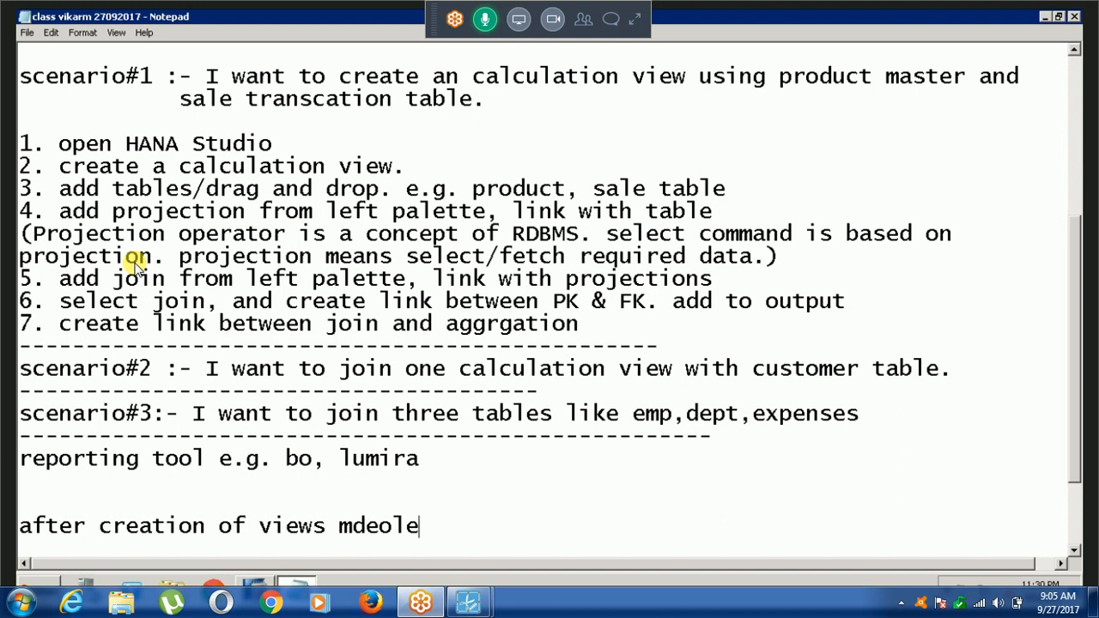
# Complete the sentence about the creation of views with "modeler job is over." and start a new line.
pyautogui.press('BackSpace')
pyautogui.press('BackSpace')
pyautogui.press('BackSpace')
pyautogui.press('BackSpace')
pyautogui.press('BackSpace')
pyautogui.press('BackSpace')
pyautogui.write('od')
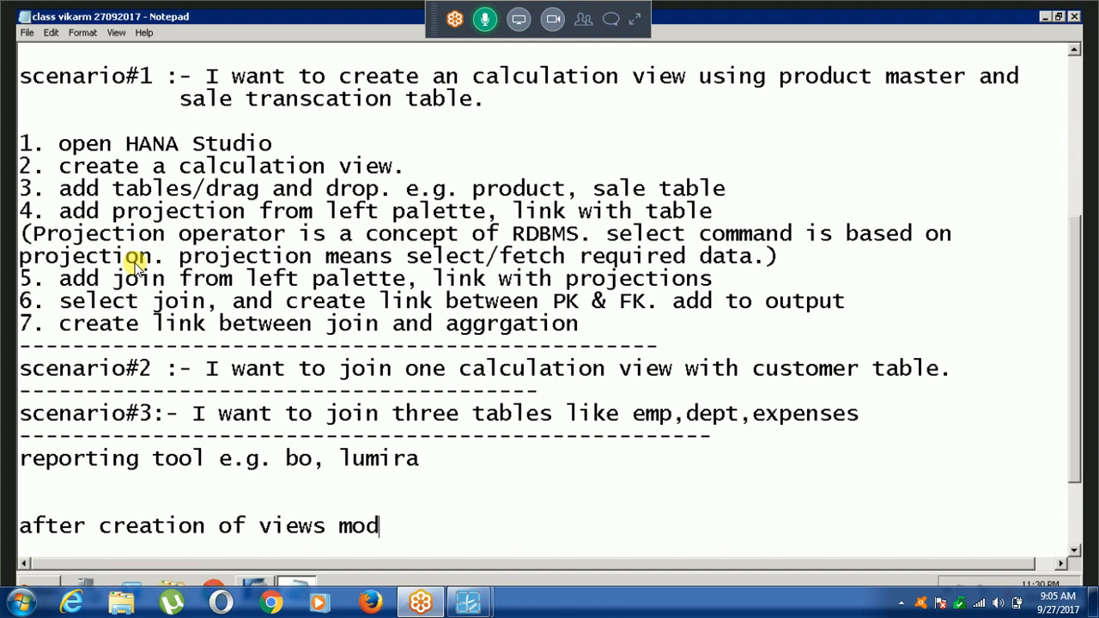
pyautogui.write('eler join i')
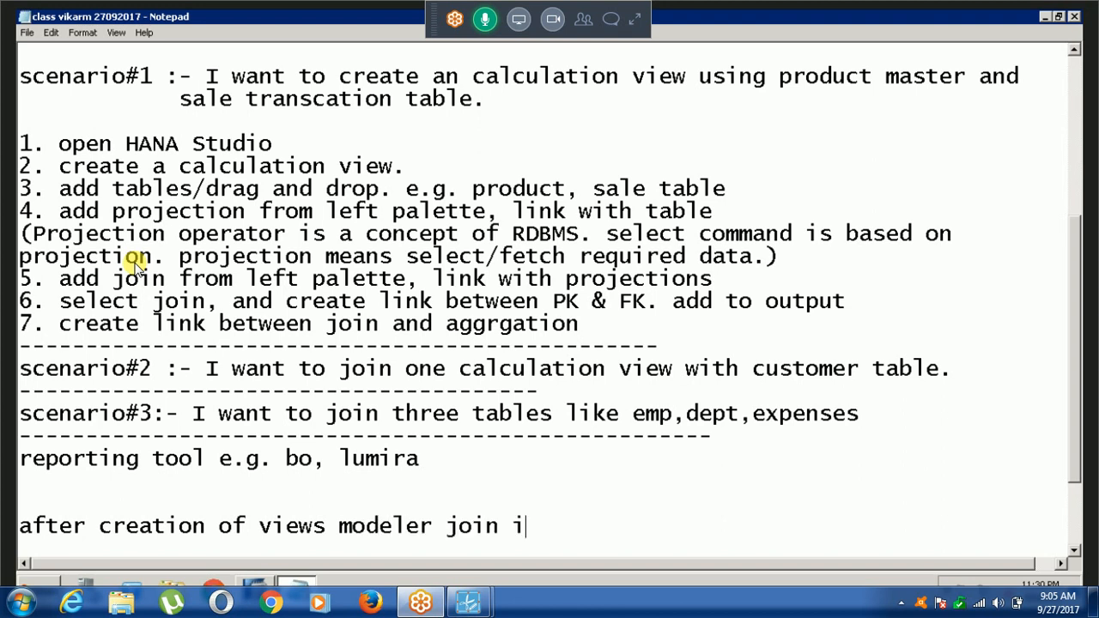
pyautogui.press('BackSpace')
pyautogui.press('BackSpace')
pyautogui.press('BackSpace')
pyautogui.press('BackSpace')
pyautogui.write('b is voer')
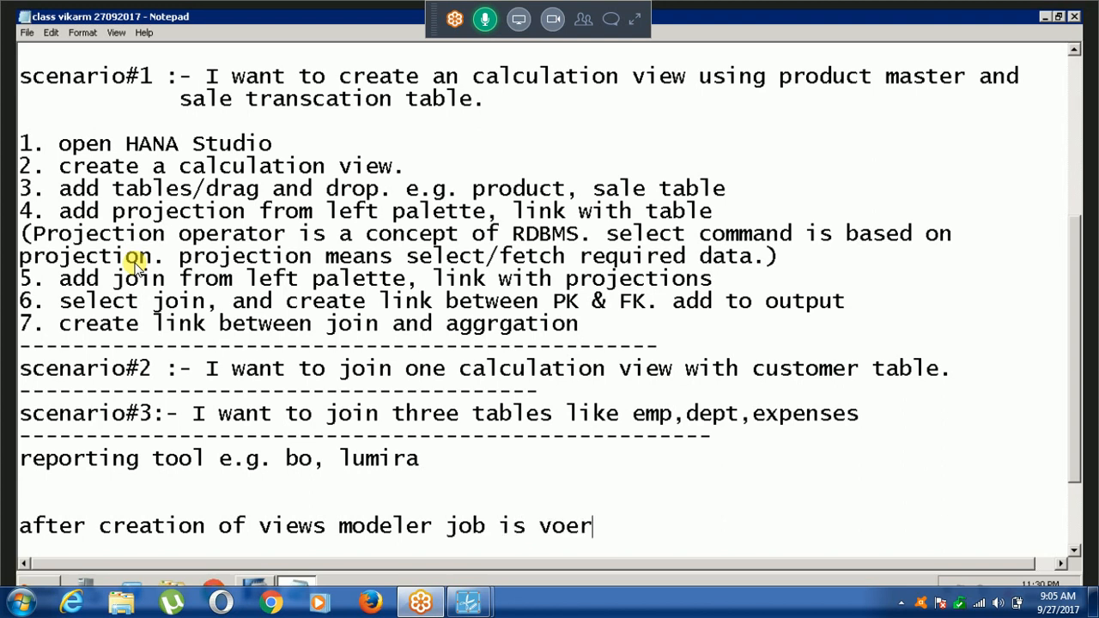
pyautogui.press('BackSpace')
pyautogui.press('BackSpace')
pyautogui.press('BackSpace')
pyautogui.press('BackSpace')
pyautogui.write('over.')
pyautogui.press('Return')
# Write the line "now reporting person will design reports and publish links." and minimize the screen recorder window.
pyautogui.write('now repo')
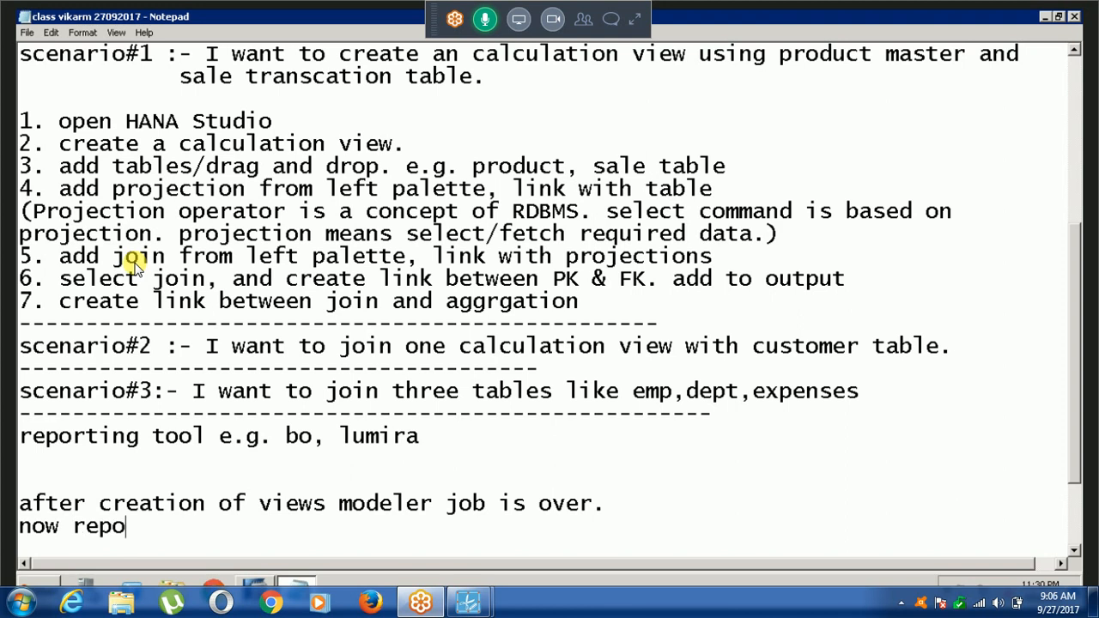
pyautogui.write('rting perso')
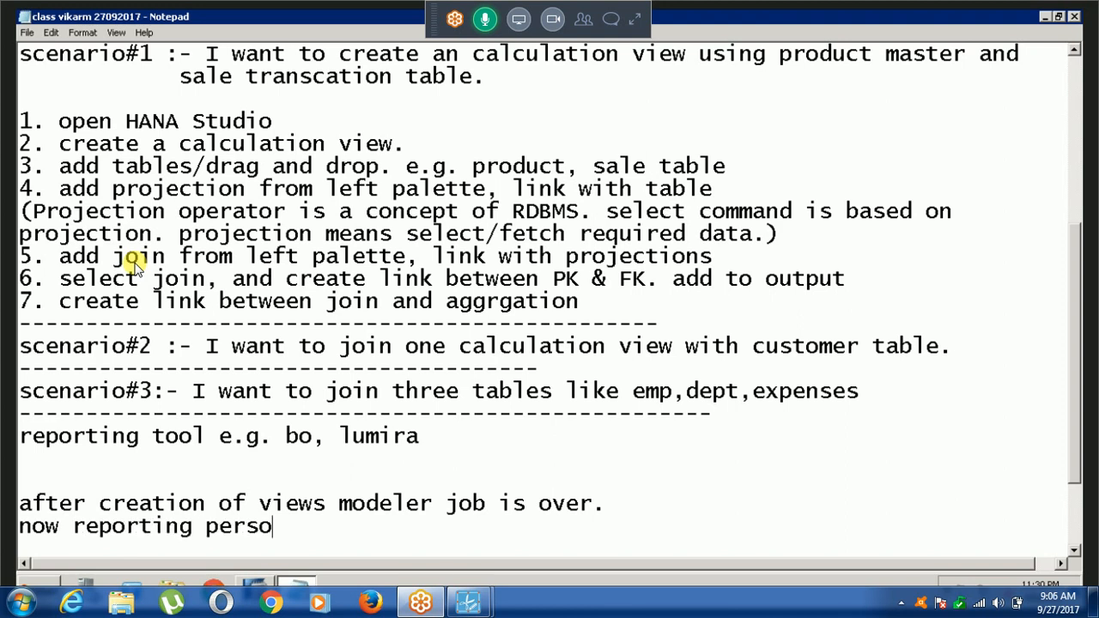
pyautogui.write('n will design')
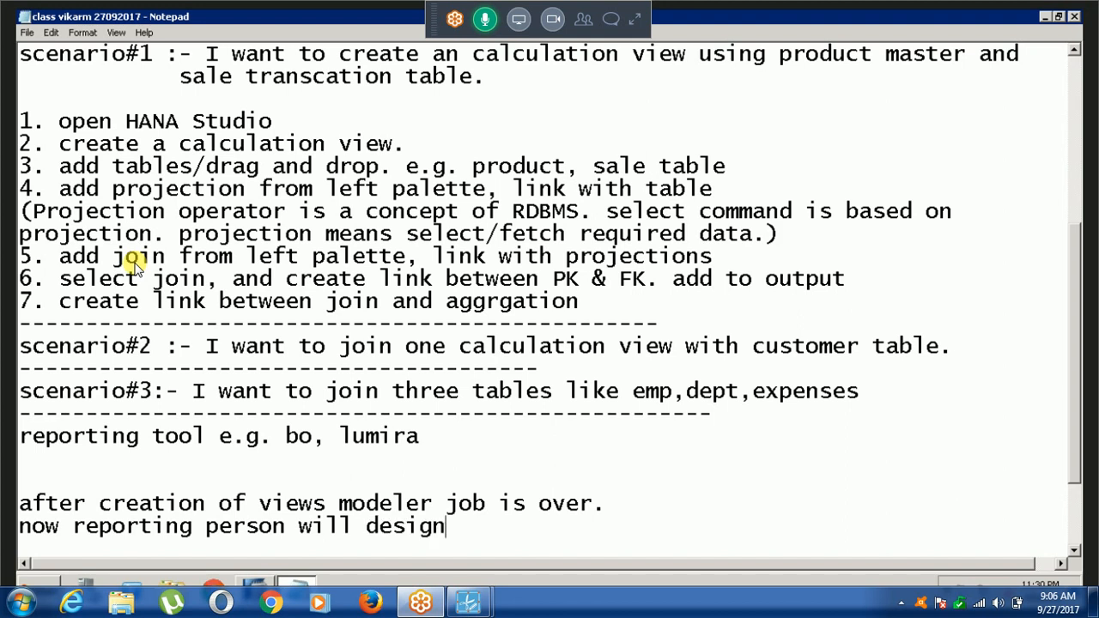
pyautogui.write(' reports and pub')
pyautogui.moveTo(467, 599)
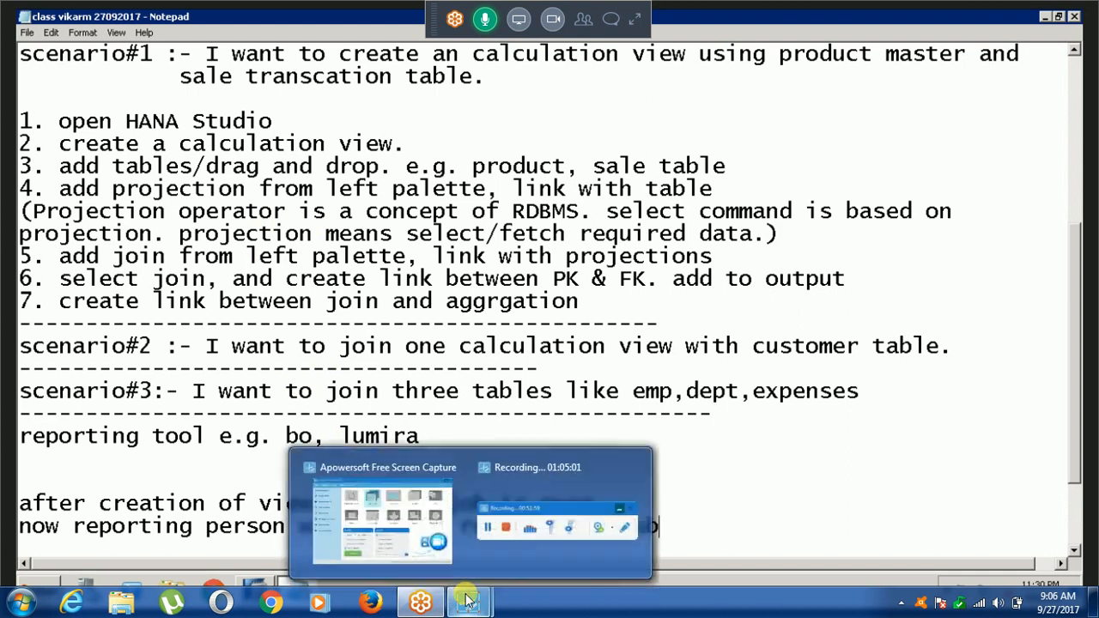
pyautogui.click(488, 575)
pyautogui.write('lish links.')
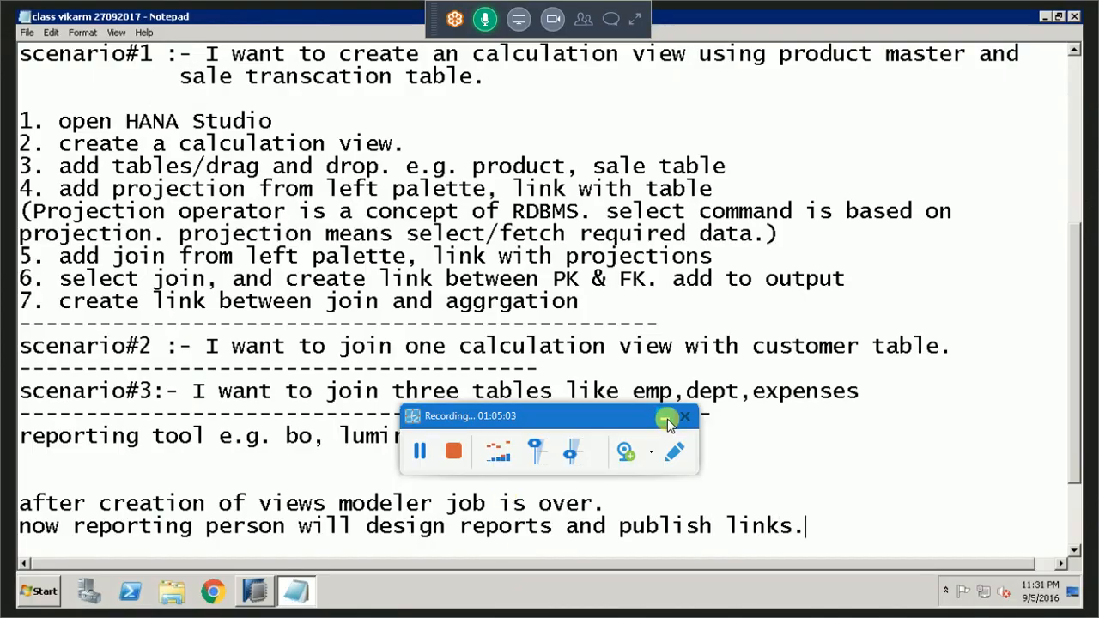
pyautogui.click(664, 417)
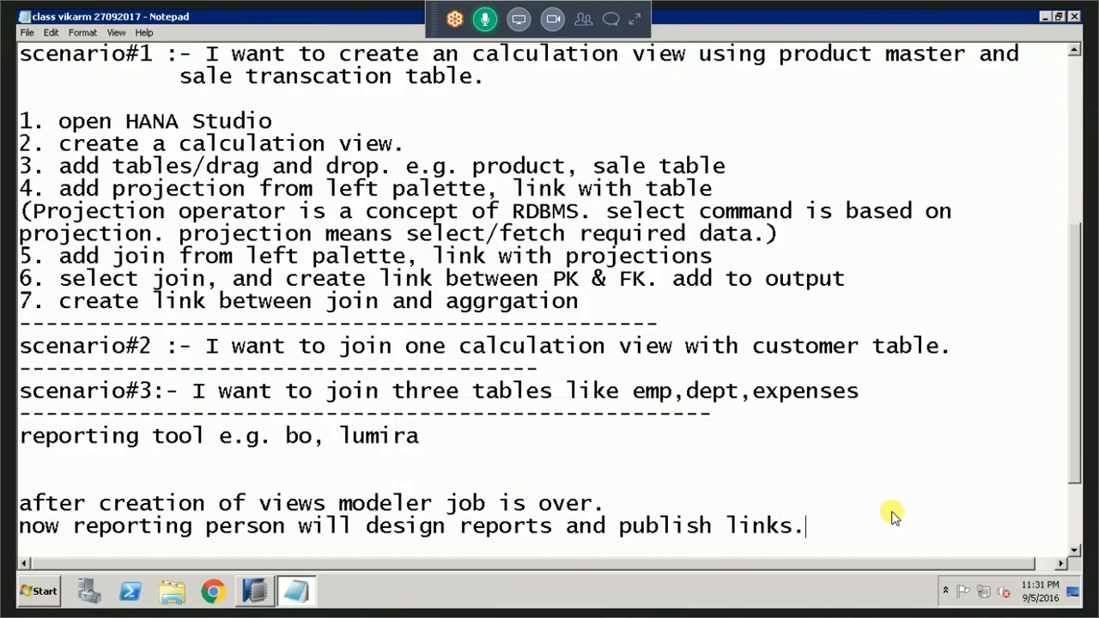
# Replace "links." at the end of the reporting person line with "reports" and add a line break.
pyautogui.press('BackSpace')
pyautogui.press('BackSpace')
pyautogui.press('BackSpace')
pyautogui.press('BackSpace')
pyautogui.press('BackSpace')
pyautogui.press('BackSpace')
pyautogui.write('reports')
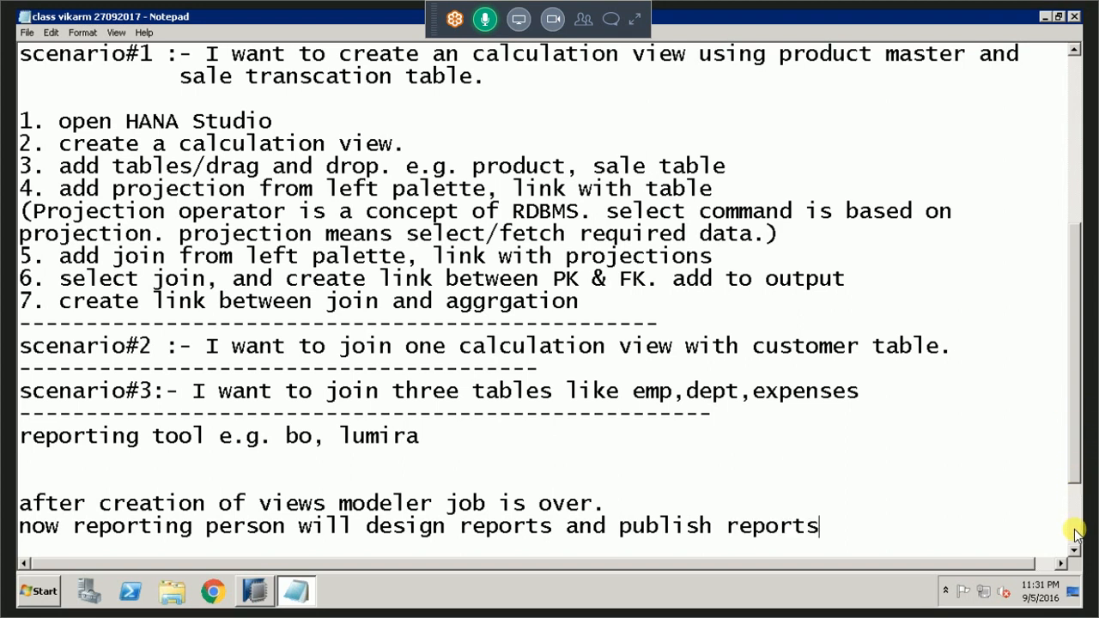
pyautogui.press('Return')
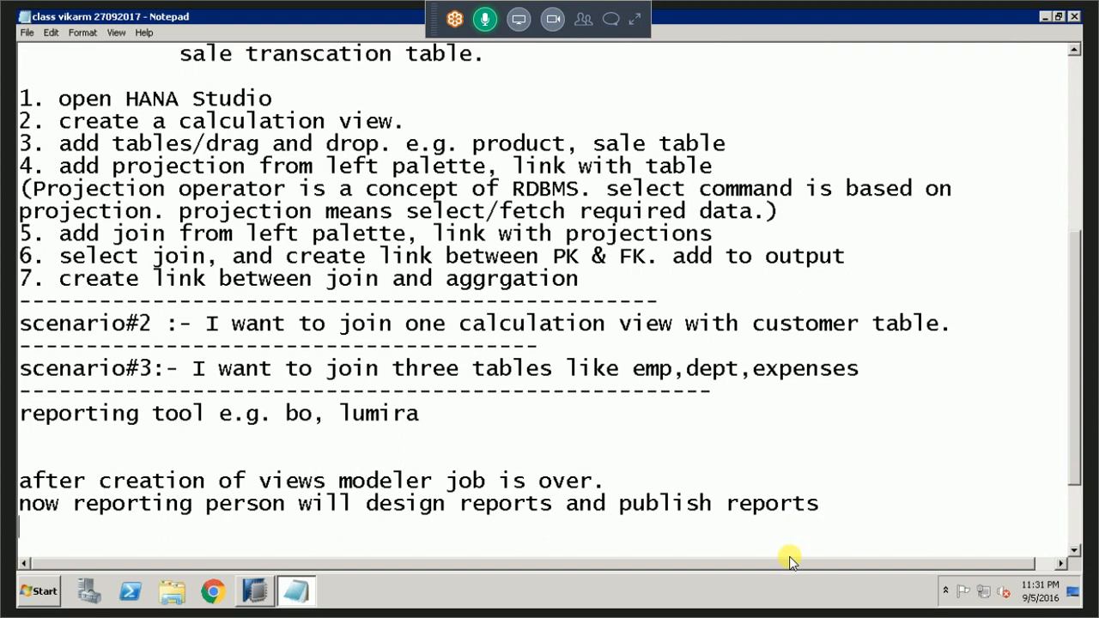
# Append "using BW/HANA" to the end of the line about the modeler job.
pyautogui.press('Up')
pyautogui.press('Left')
pyautogui.write('using ')
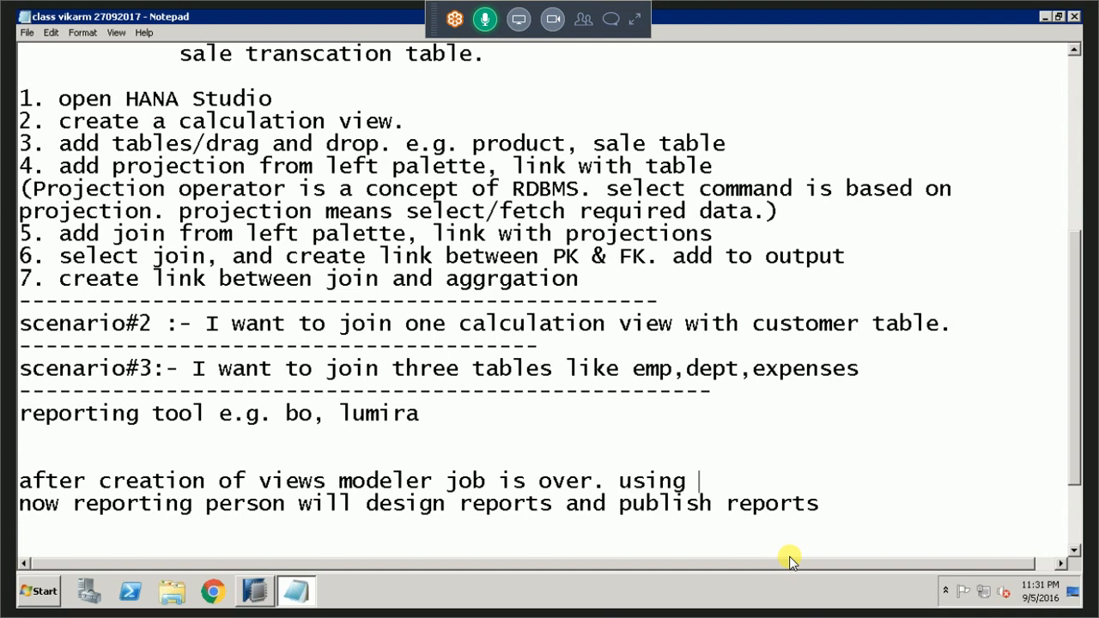
pyautogui.write('BW/HANA')
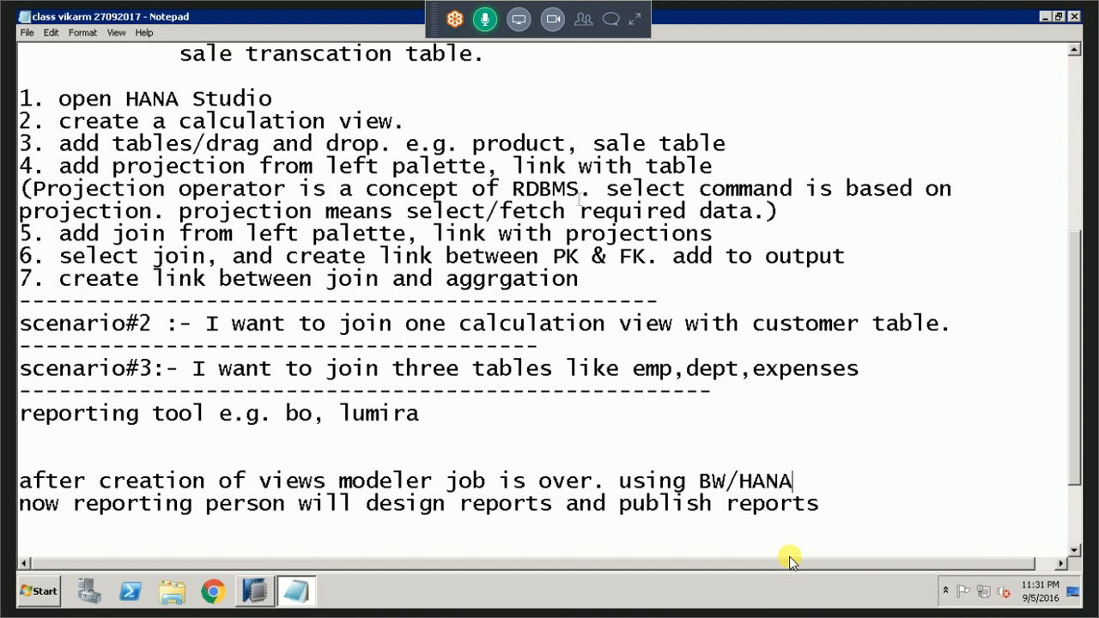
# Append the reporting tools ", BEX,BO,LUmira" to the end of the reporting person line.
pyautogui.click(816, 513)
pyautogui.write(', BEX,BO,LUmira')
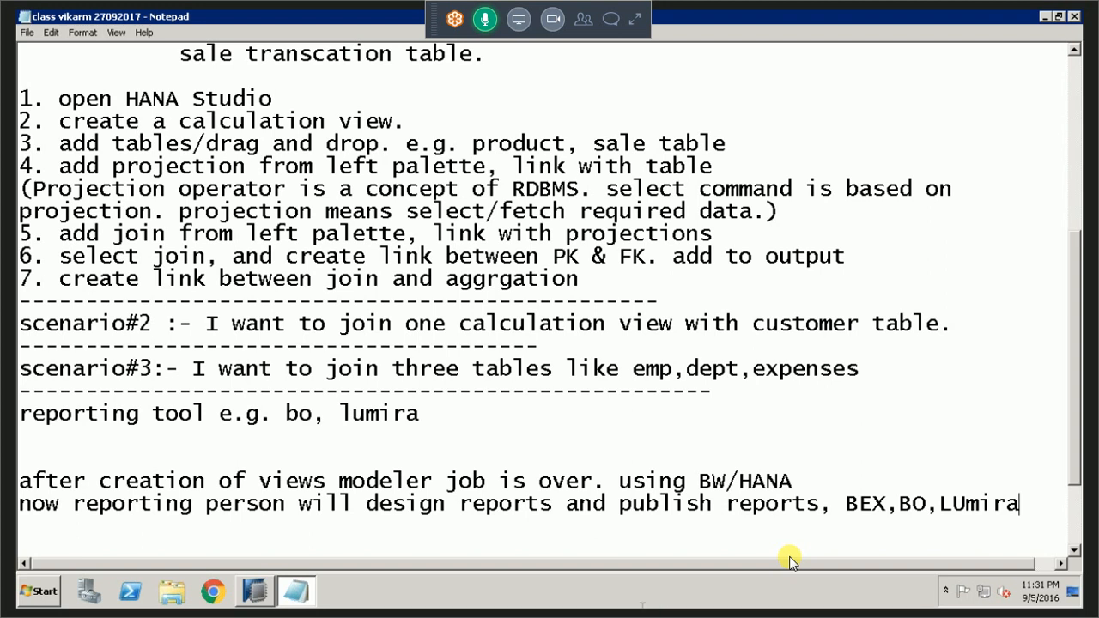
# Add a dashed separator below the reporting person line and begin the entry "scenario#4:- union".
pyautogui.press('Return')
pyautogui.write('-------------------------------------------------')
pyautogui.press('Return')
pyautogui.write('sce')
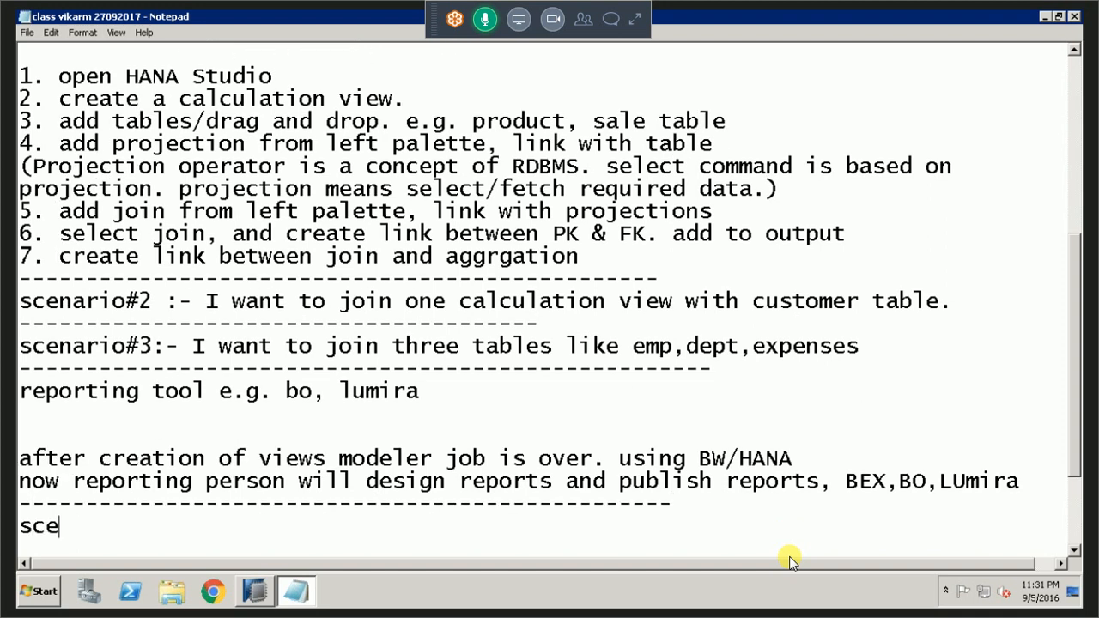
pyautogui.write('nario#')
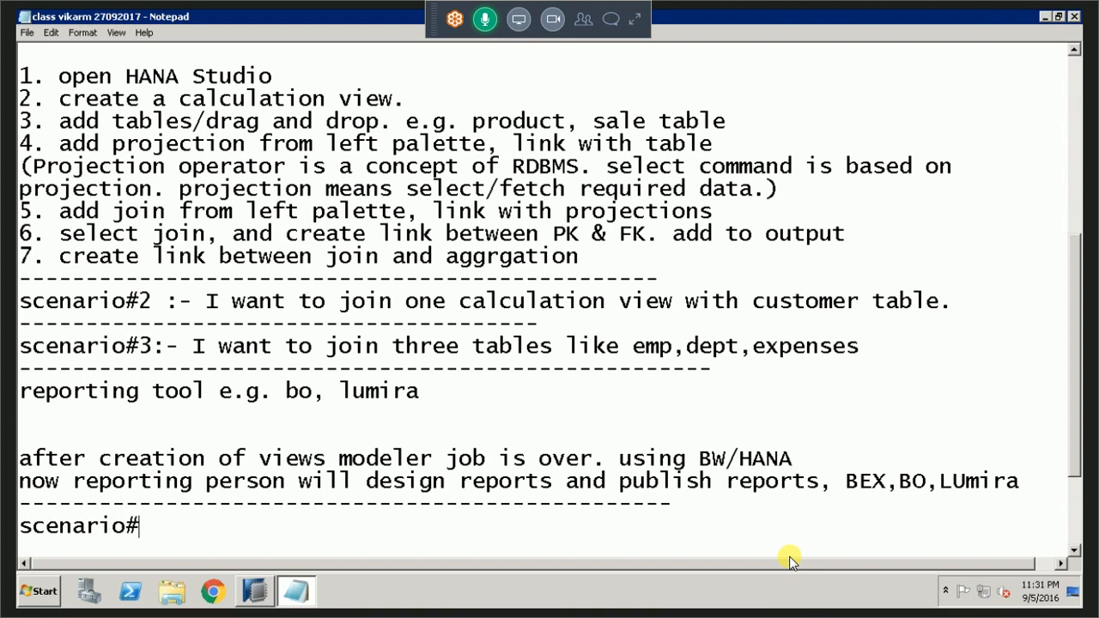
pyautogui.write('4:- union')
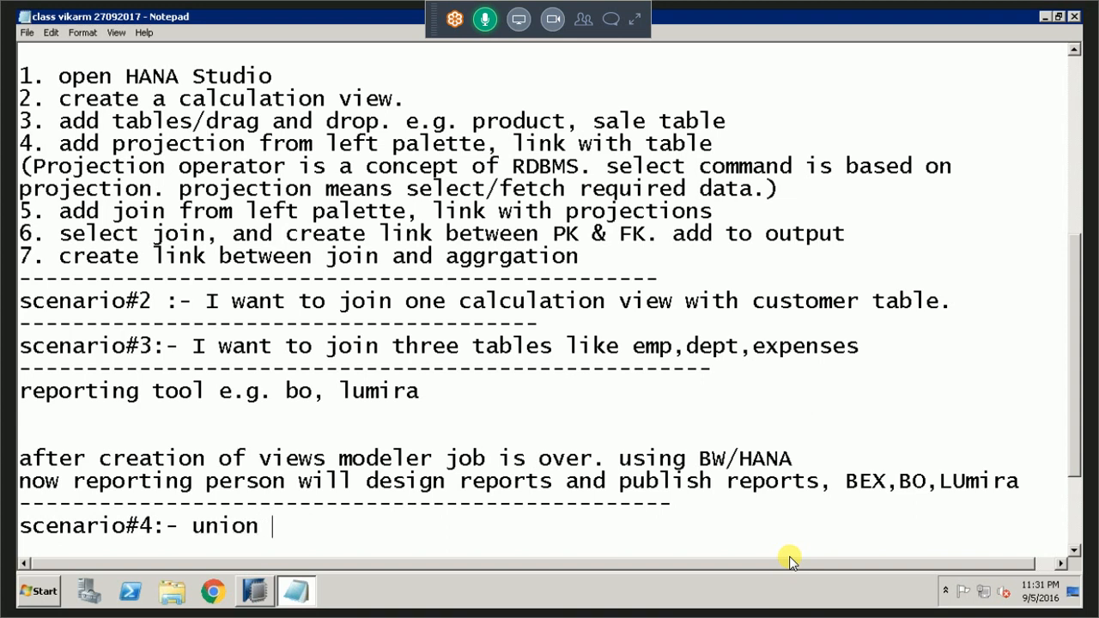
pyautogui.write(' e.g. pr')
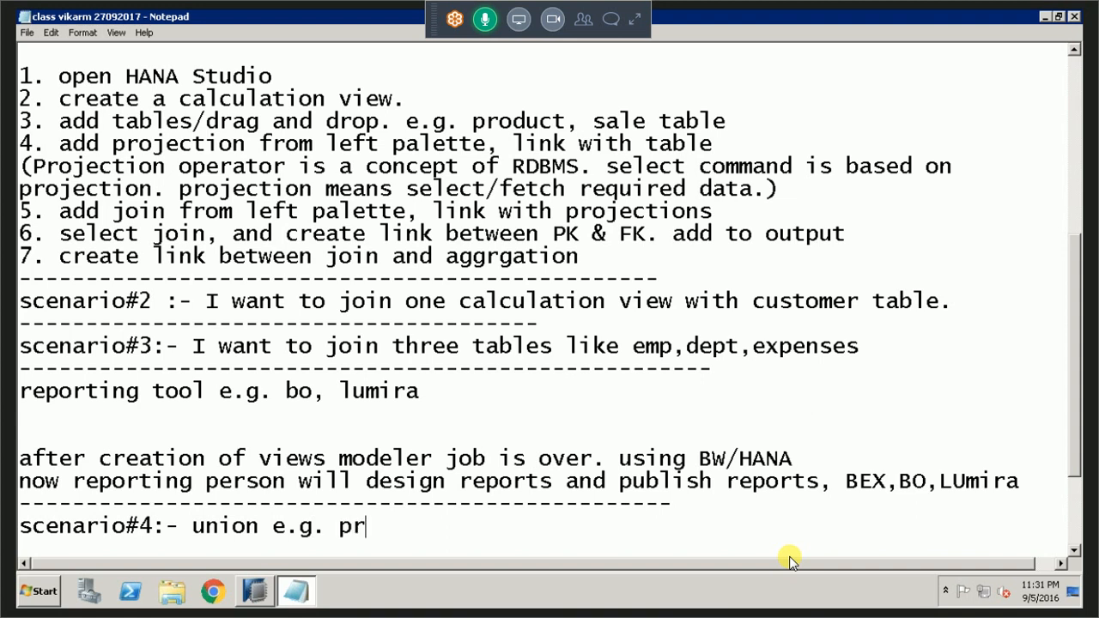
pyautogui.write('oduct')
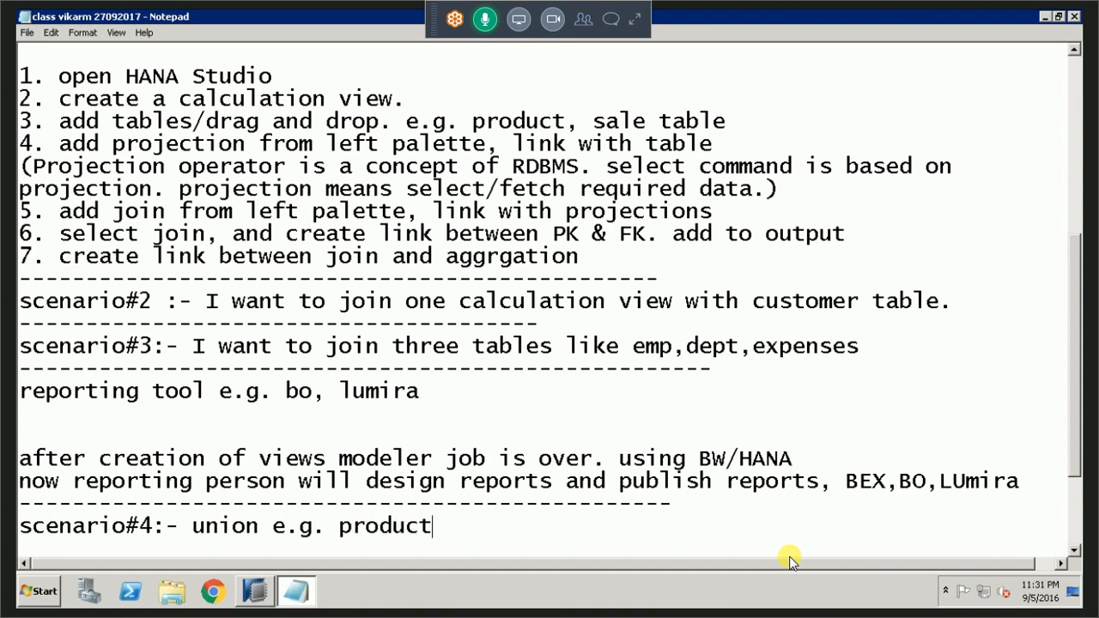
pyautogui.write('1')
pyautogui.write(' & p')
pyautogui.write('roduct ')
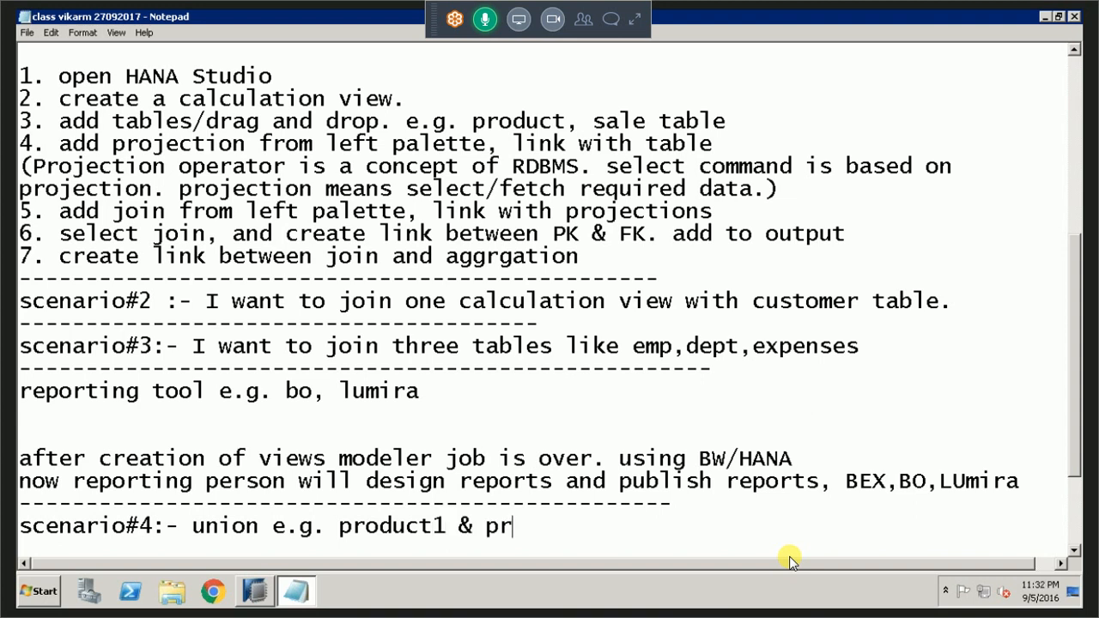
pyautogui.write('2')
# Complete the scenario#4 line with the example "e.g. product1 & product2 table".
pyautogui.press('BackSpace')
pyautogui.press('BackSpace')
pyautogui.write('2')
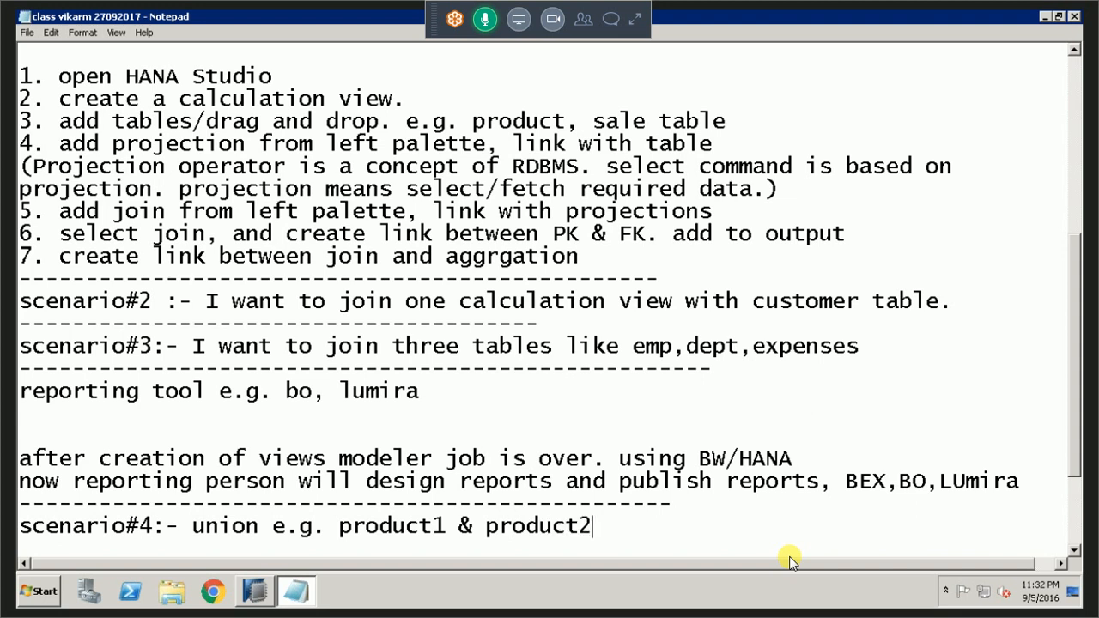
pyautogui.write(' table')
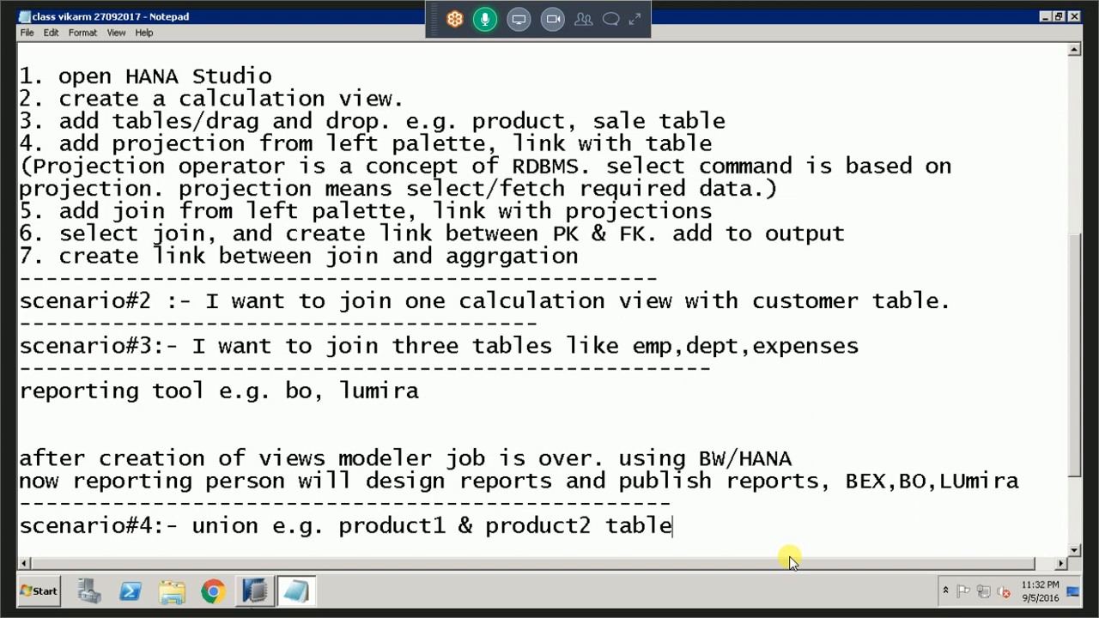
# Switch to SAP HANA Studio and select the PRODUCT table, listed between CUSTOMER and SALE, in the Systems tree.
pyautogui.click(258, 592)
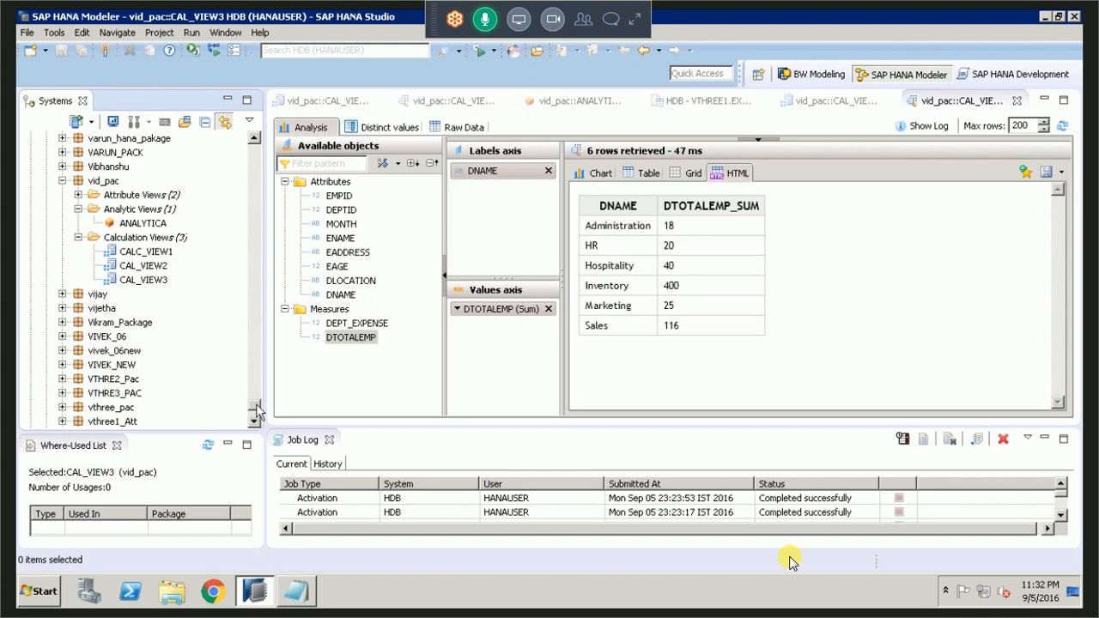
pyautogui.click(257, 391)
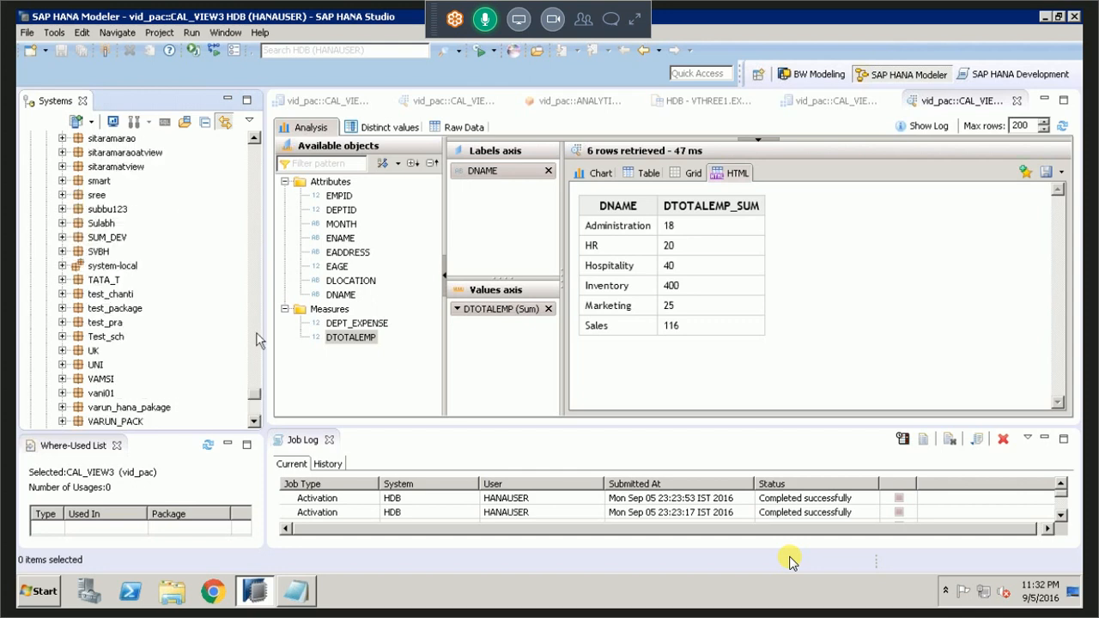
pyautogui.moveTo(256, 334); pyautogui.dragTo(244, 287)
pyautogui.click(139, 223)
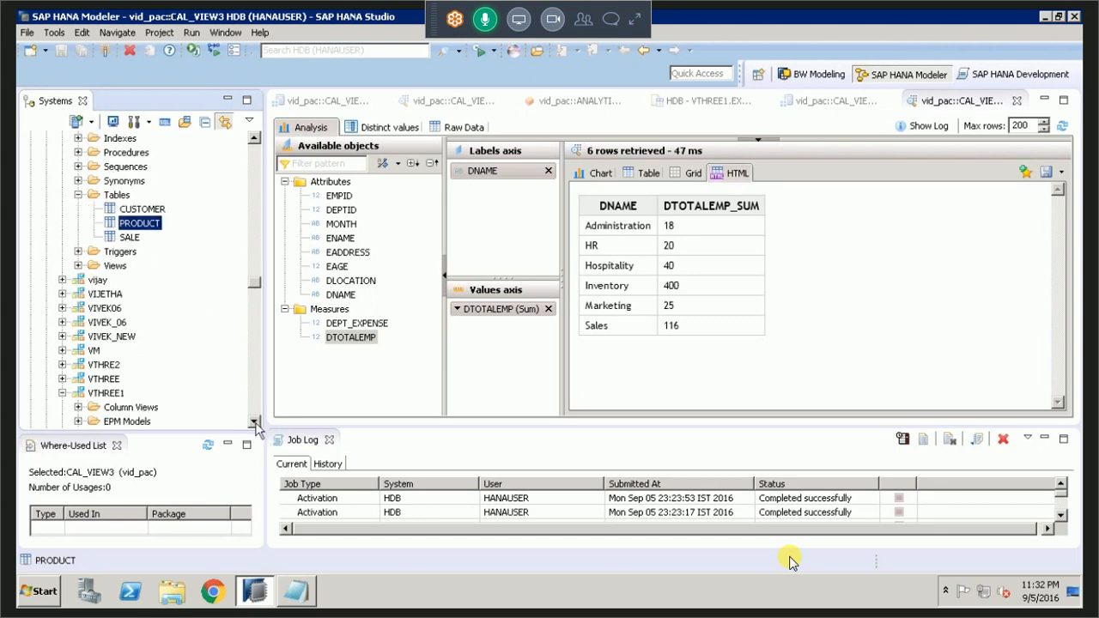
# Collapse the VTHREE1 schema in the Systems tree and return to the tables of the VID schema.
pyautogui.scroll(-4, 255, 426)
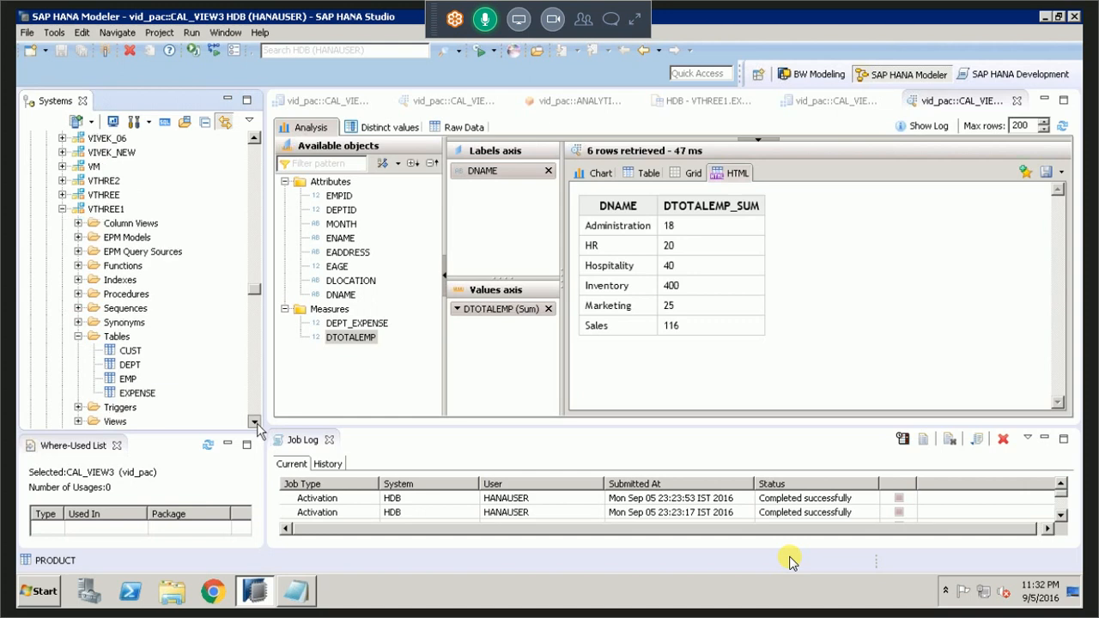
pyautogui.click(256, 424)
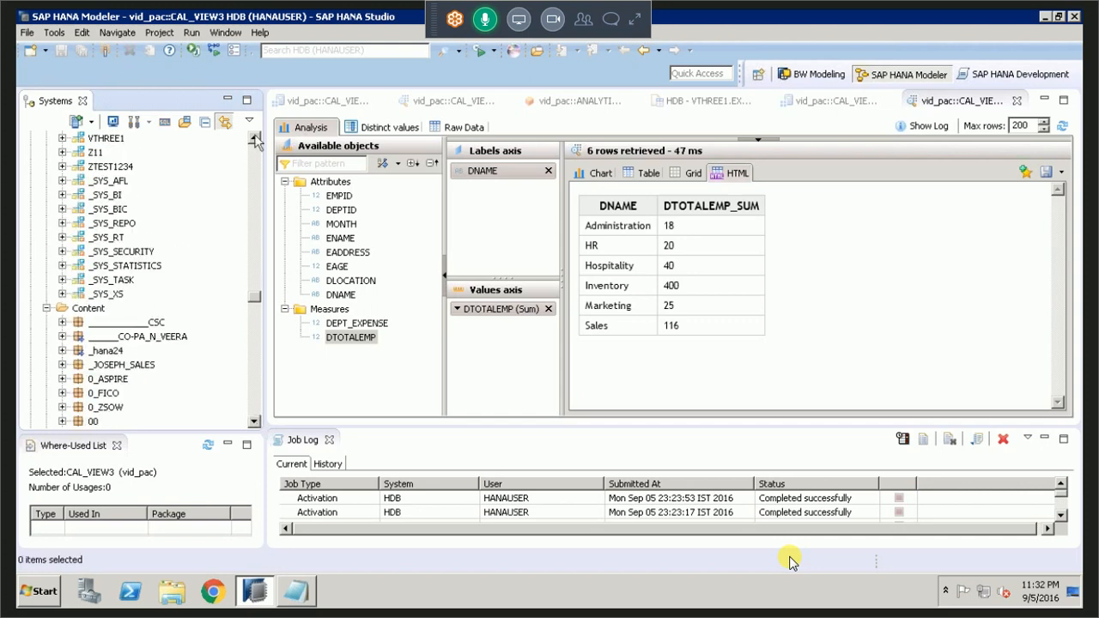
pyautogui.click(255, 137)
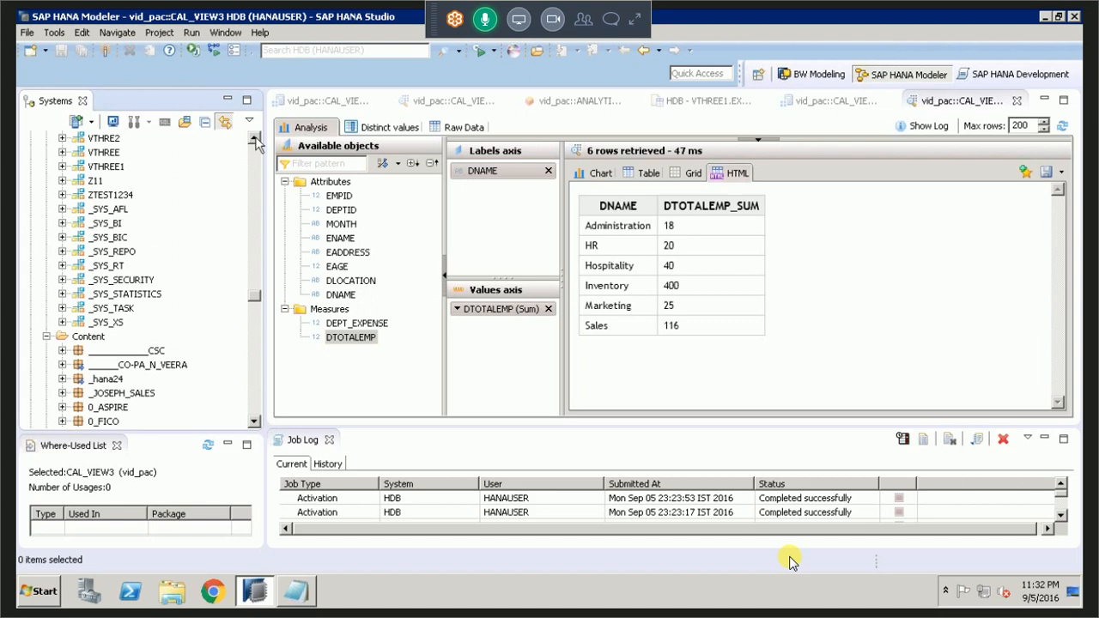
pyautogui.click(255, 138)
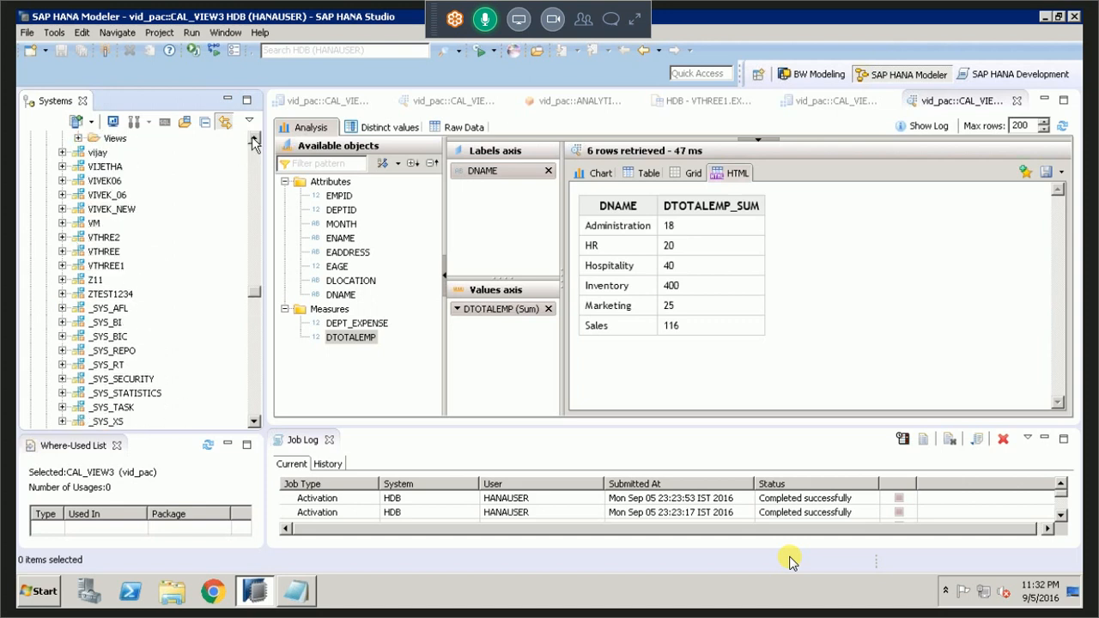
pyautogui.click(255, 138)
pyautogui.click(255, 138)
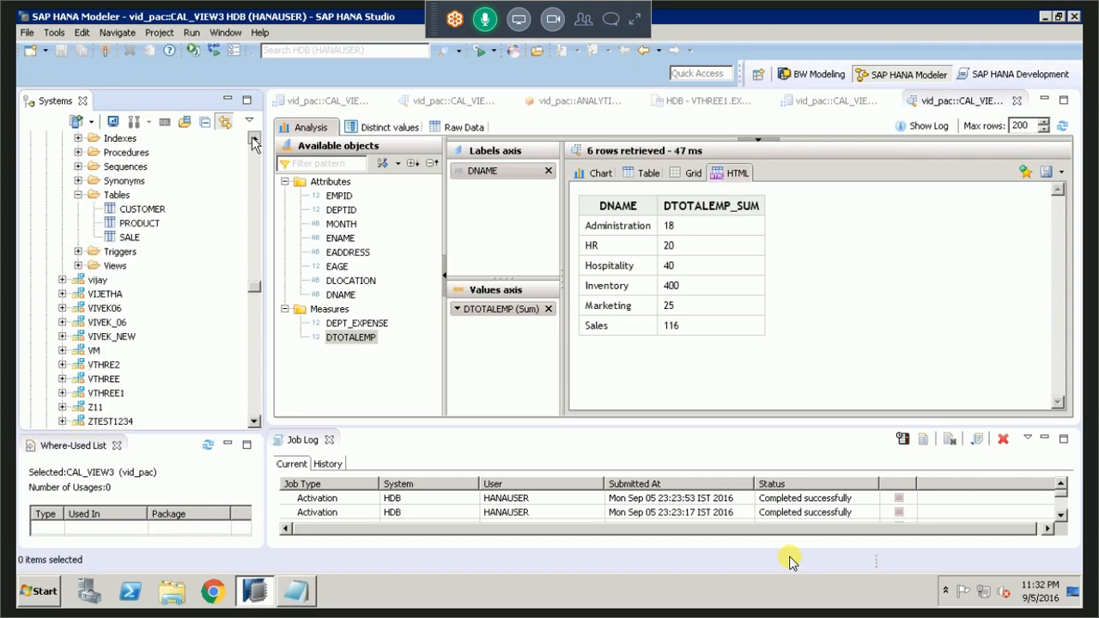
pyautogui.click(255, 138)
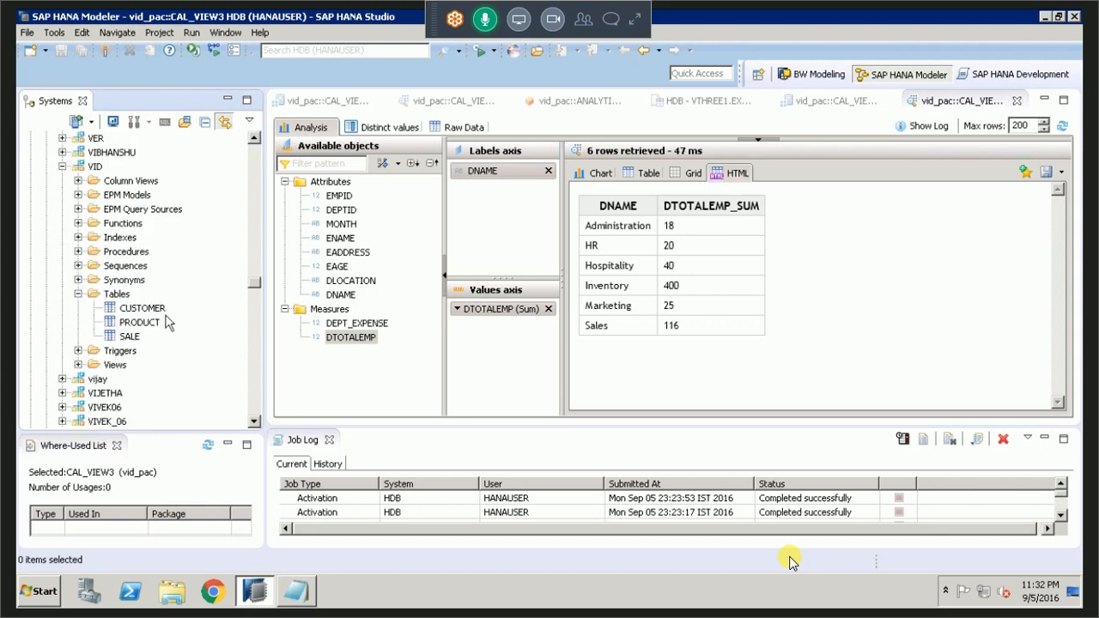
# Expand the VTHREE schema and its Tables folder in the Systems tree.
pyautogui.click(103, 393)
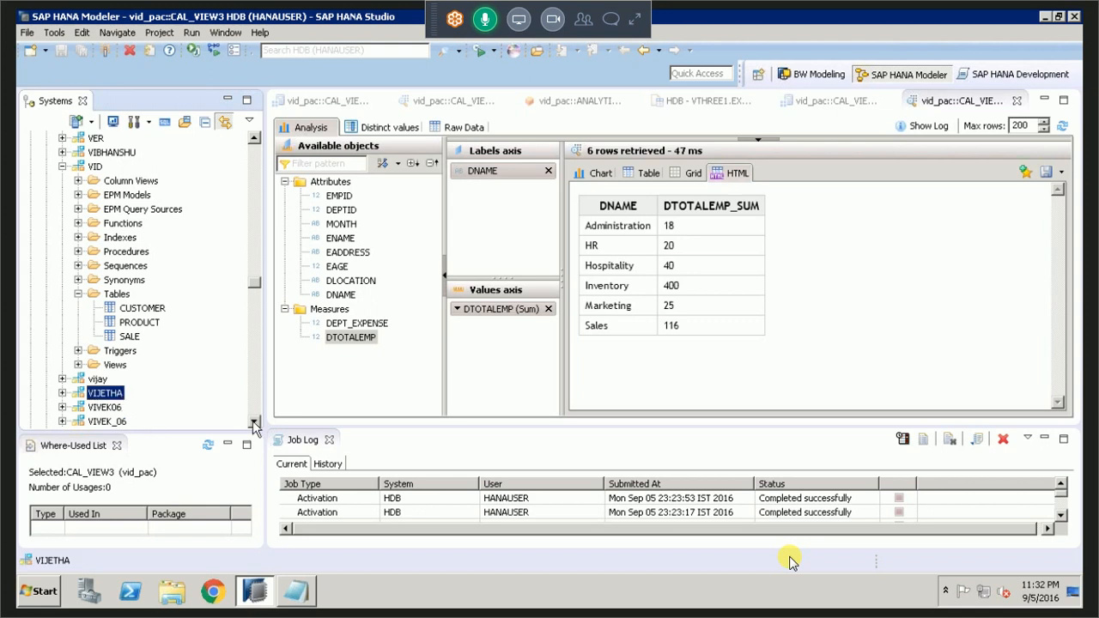
pyautogui.click(255, 423)
pyautogui.click(255, 423)
pyautogui.click(255, 422)
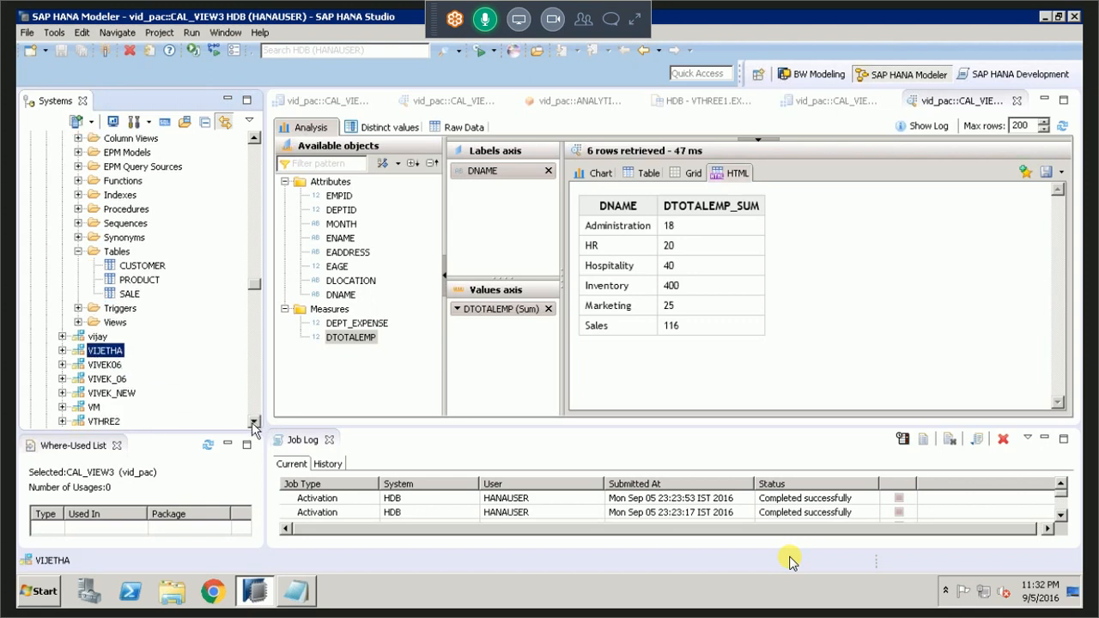
pyautogui.click(255, 423)
pyautogui.click(94, 394)
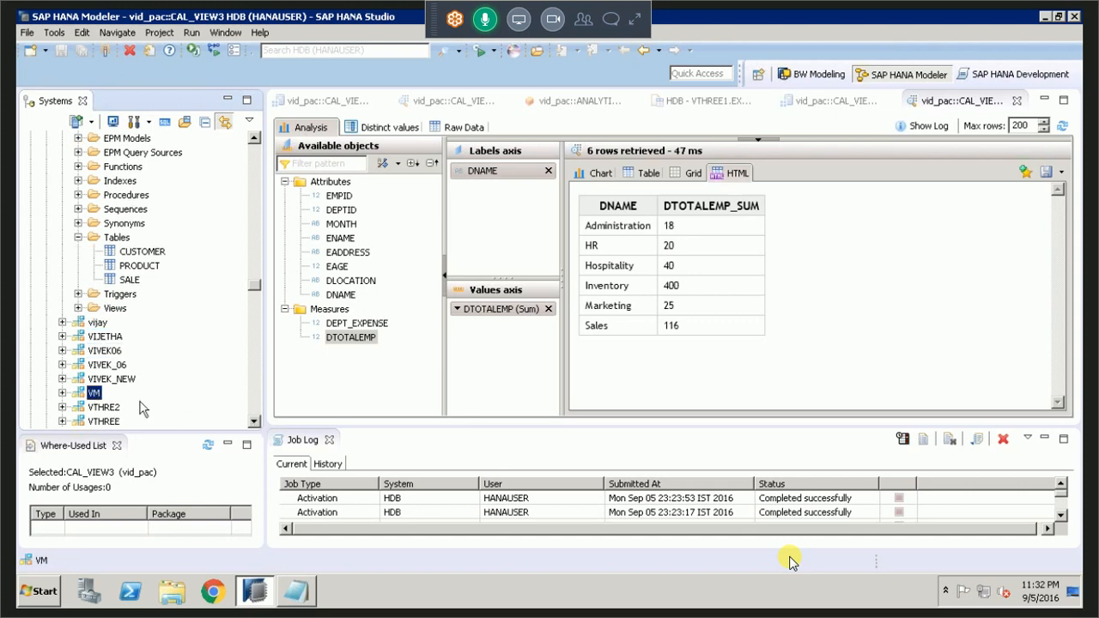
pyautogui.scroll(-1, 63, 398)
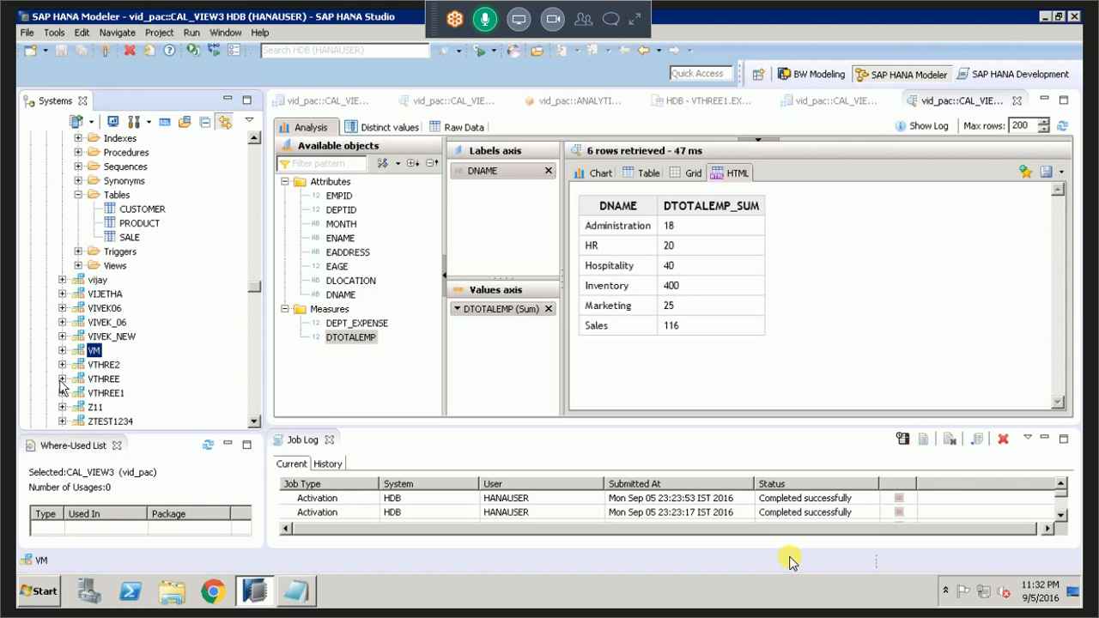
pyautogui.click(62, 379)
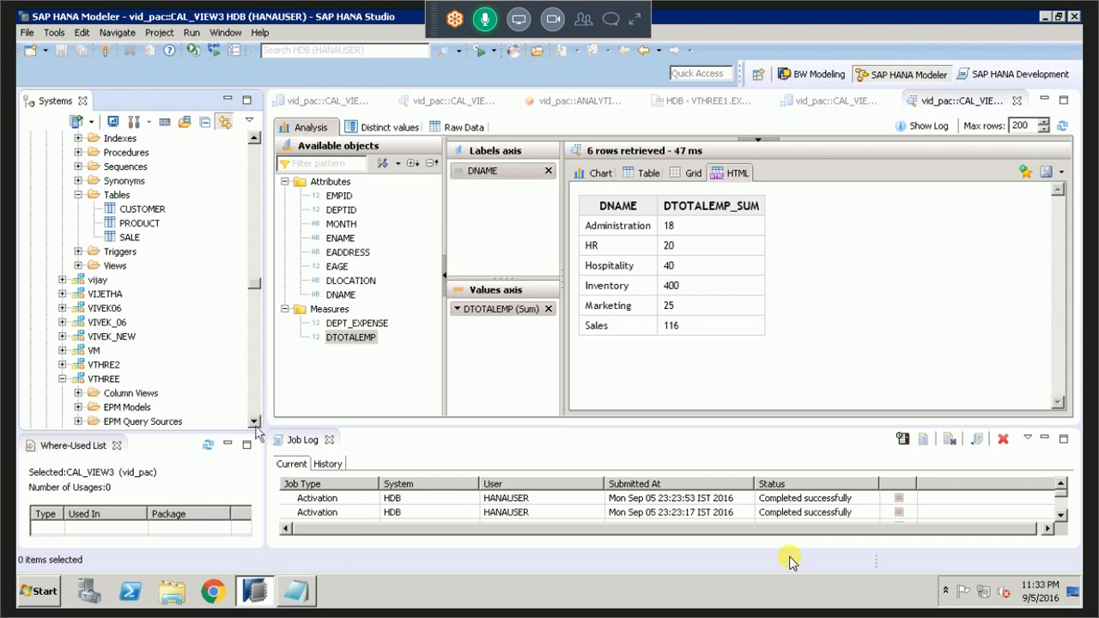
pyautogui.click(253, 422)
pyautogui.scroll(-2, 194, 413)
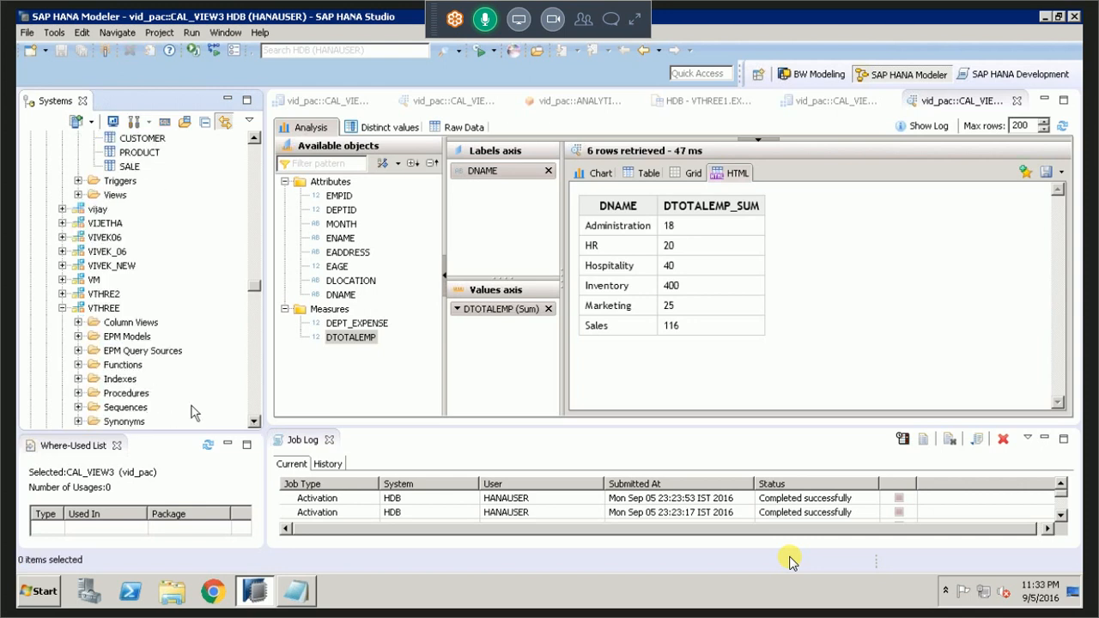
pyautogui.scroll(-1, 194, 413)
pyautogui.click(79, 394)
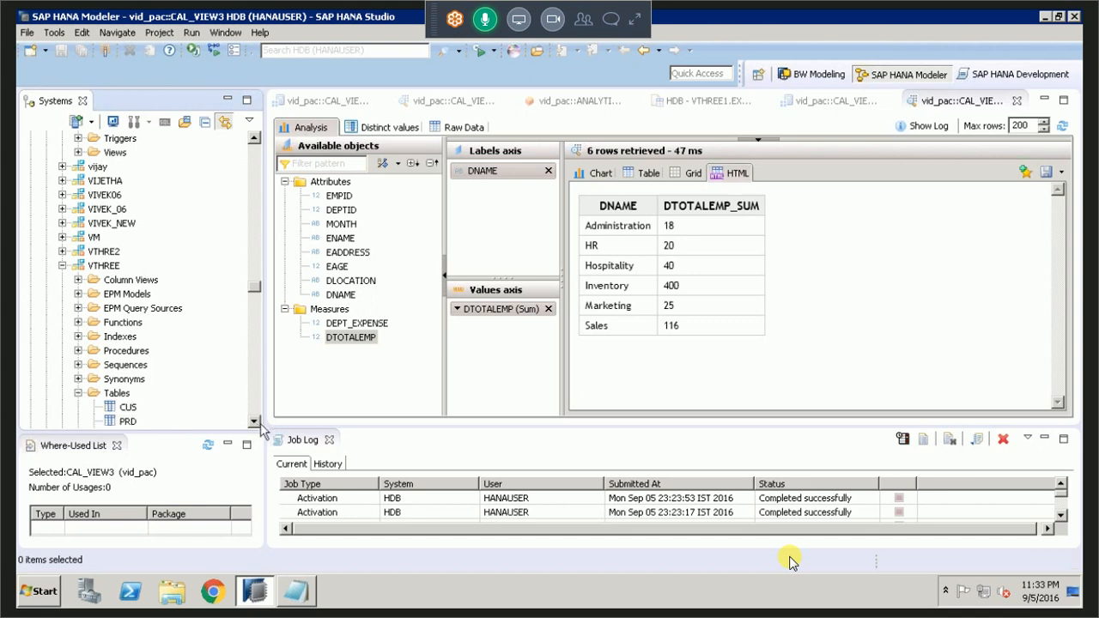
# Examine the content of the PRD table in the VTHREE schema, including its columns and rows, and close it.
pyautogui.scroll(-1, 214, 408)
pyautogui.click(127, 366)
pyautogui.rightClick(127, 366)
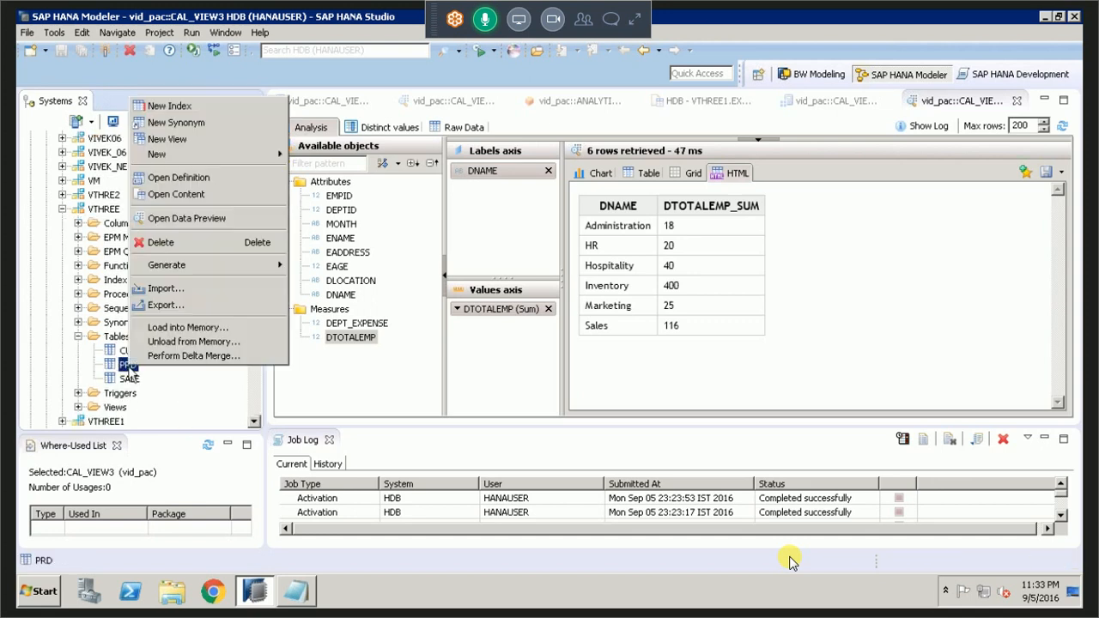
pyautogui.click(189, 196)
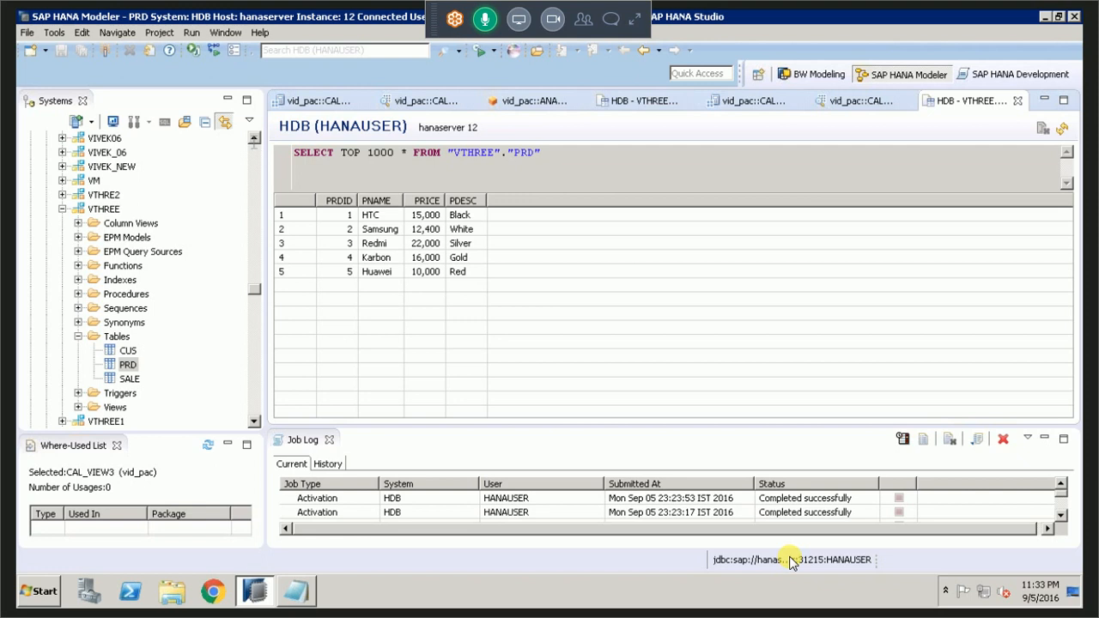
pyautogui.click(1018, 101)
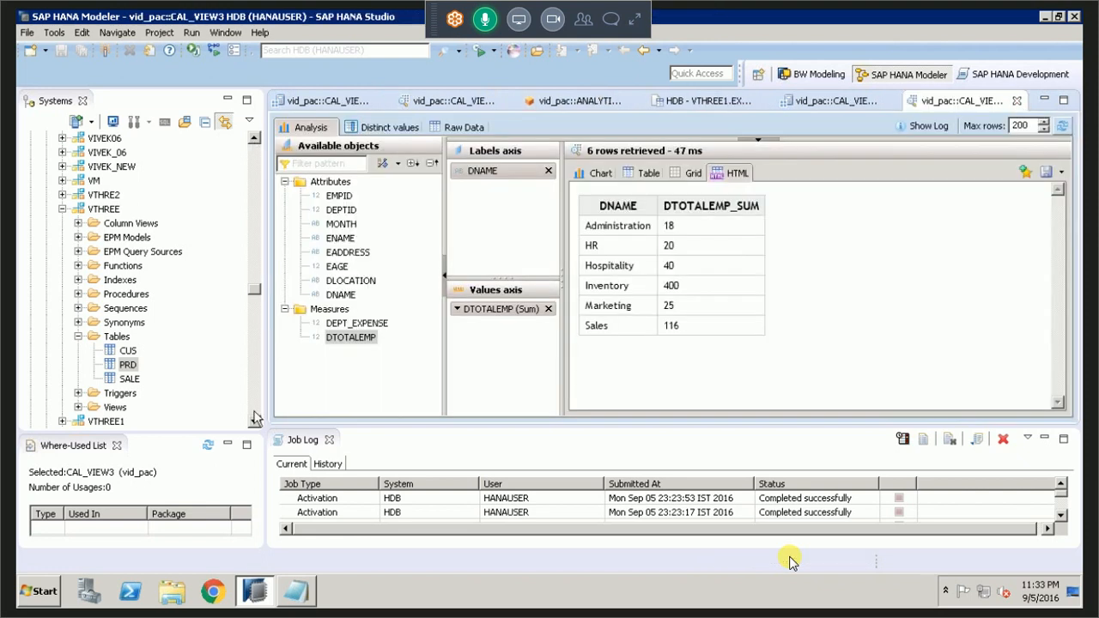
# Create a graphical calculation view named CALC_VIEW4 in the vid_pac package with data category CUBE.
pyautogui.click(255, 418)
pyautogui.click(255, 418)
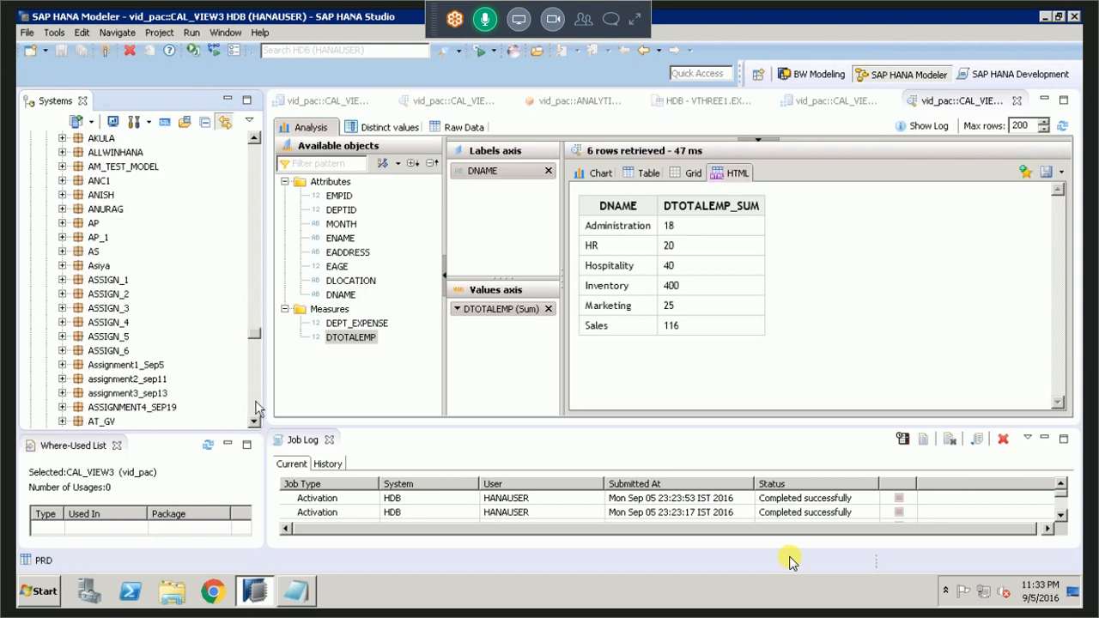
pyautogui.click(255, 404)
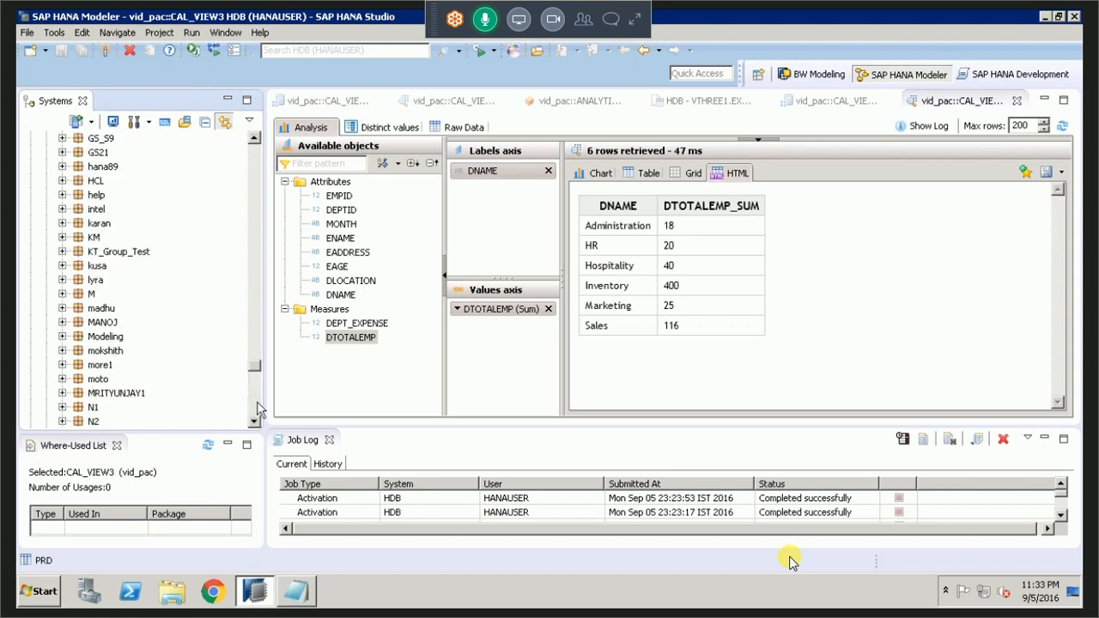
pyautogui.click(255, 408)
pyautogui.click(256, 403)
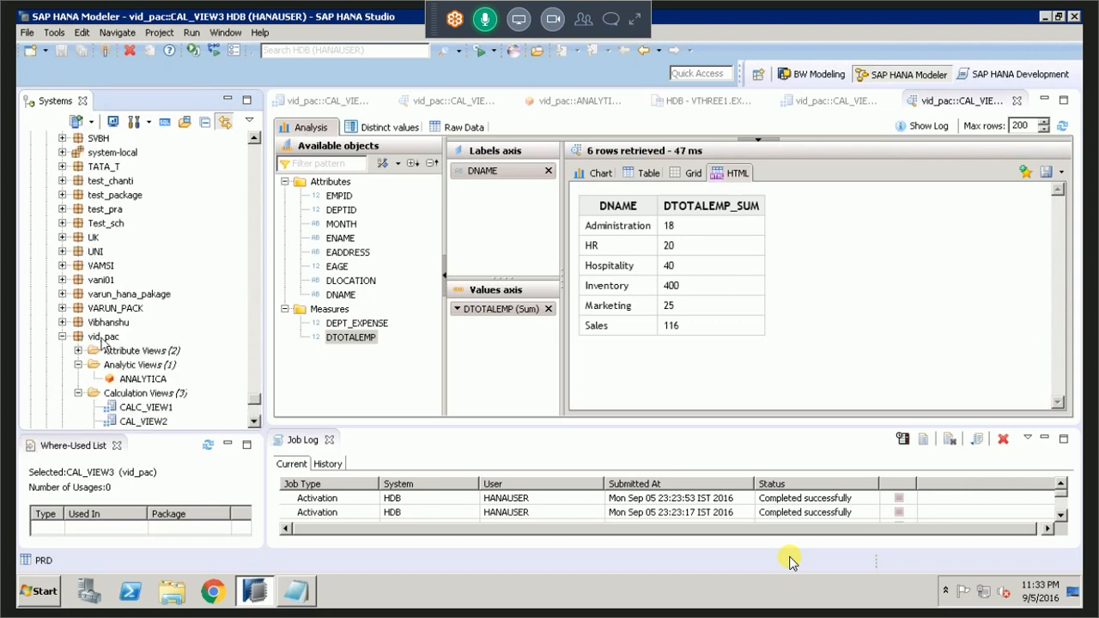
pyautogui.rightClick(119, 394)
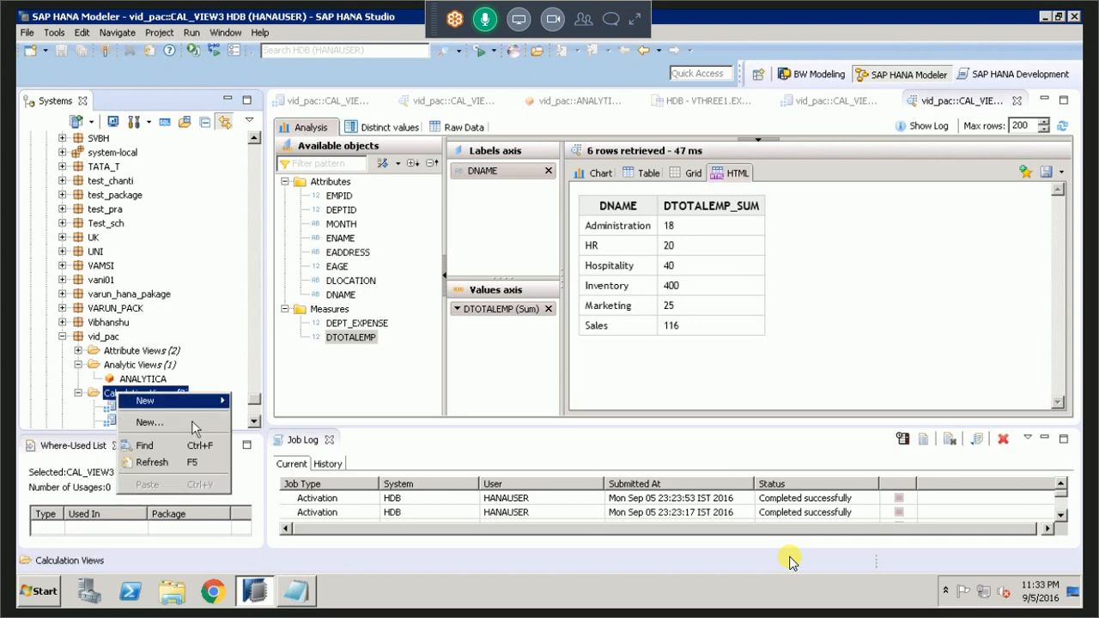
pyautogui.click(191, 420)
pyautogui.write('CALC_V')
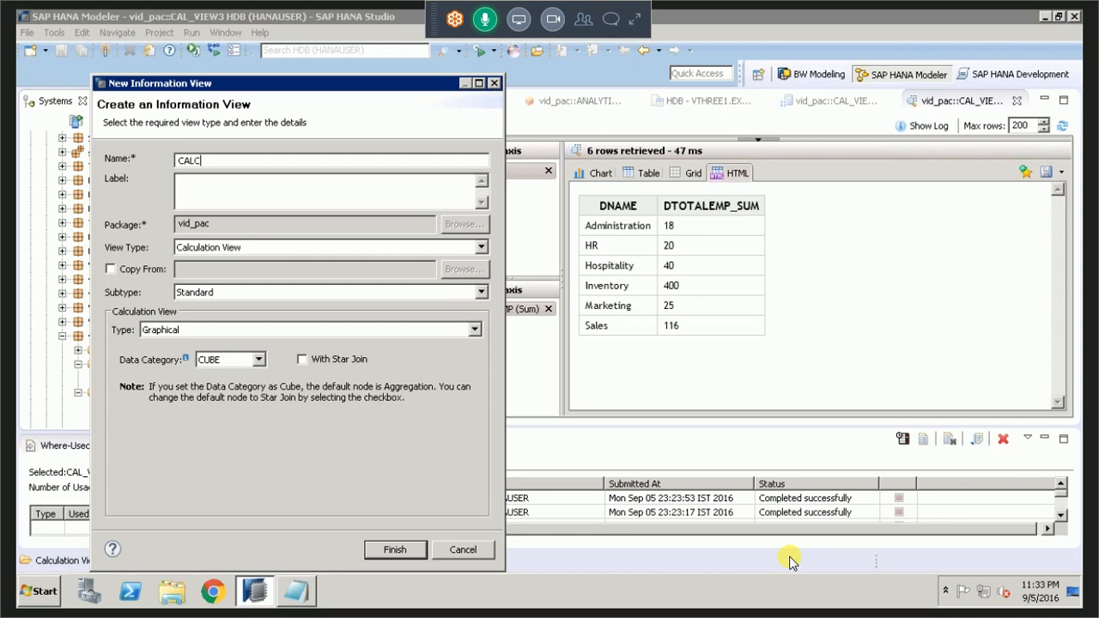
pyautogui.write('IEW4')
pyautogui.press('Tab')
pyautogui.press('Return')
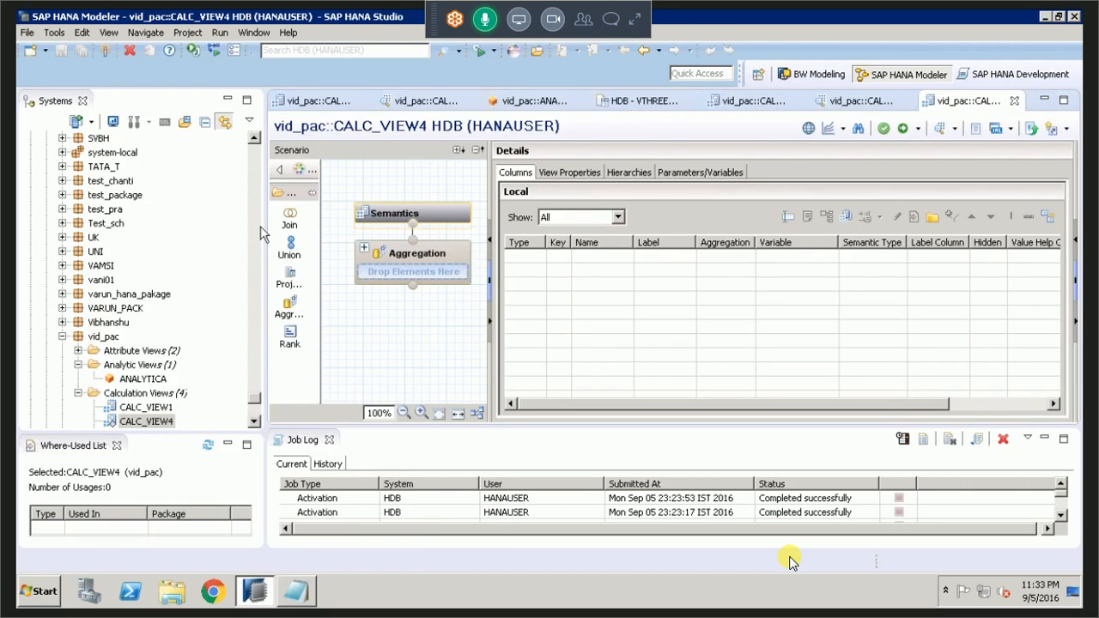
# Add the PRODUCT table from the VID schema to the CALC_VIEW4 scenario, below the Aggregation node.
pyautogui.scroll(20, 260, 226)
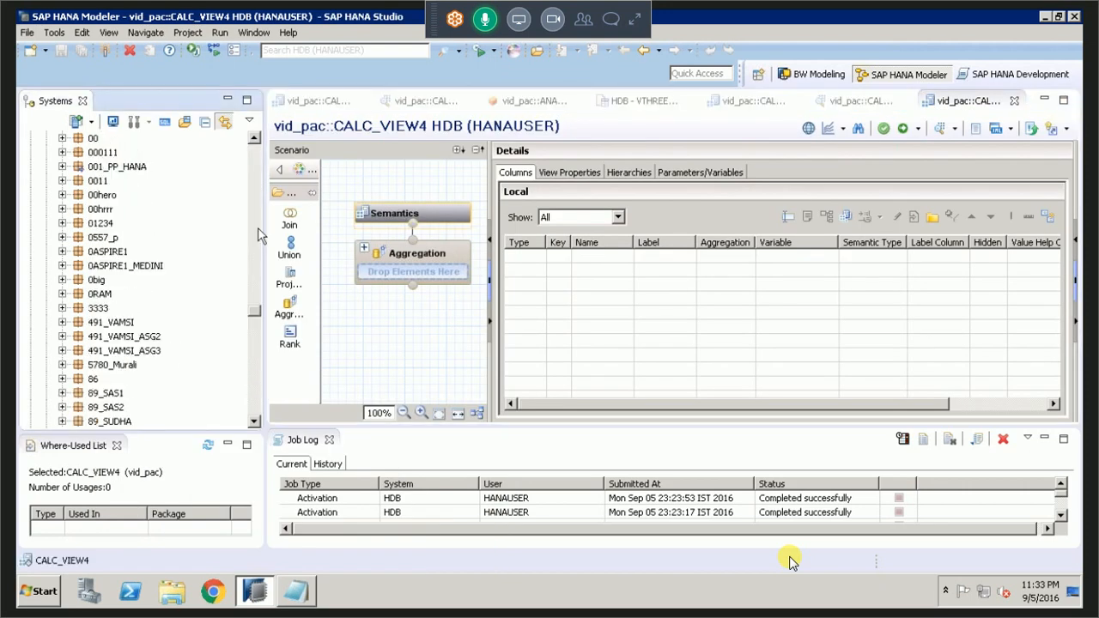
pyautogui.scroll(-20, 260, 234)
pyautogui.moveTo(140, 335); pyautogui.dragTo(146, 334)
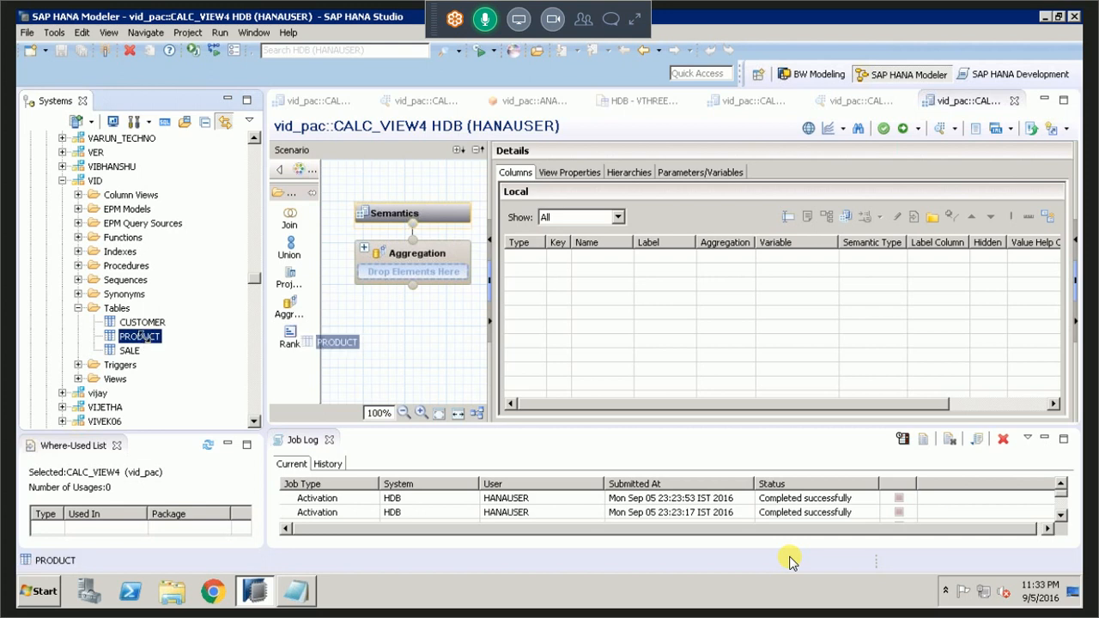
pyautogui.moveTo(318, 341); pyautogui.dragTo(382, 355)
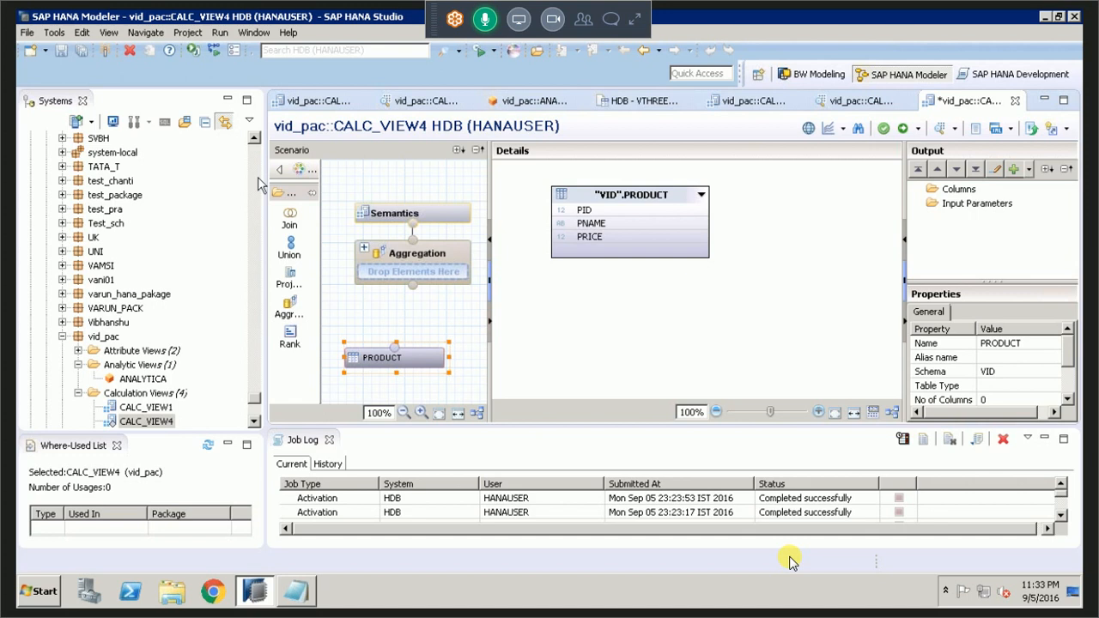
# Add the PRD table from the VTHREE schema to the scenario beside the PRODUCT table.
pyautogui.click(256, 178)
pyautogui.click(257, 179)
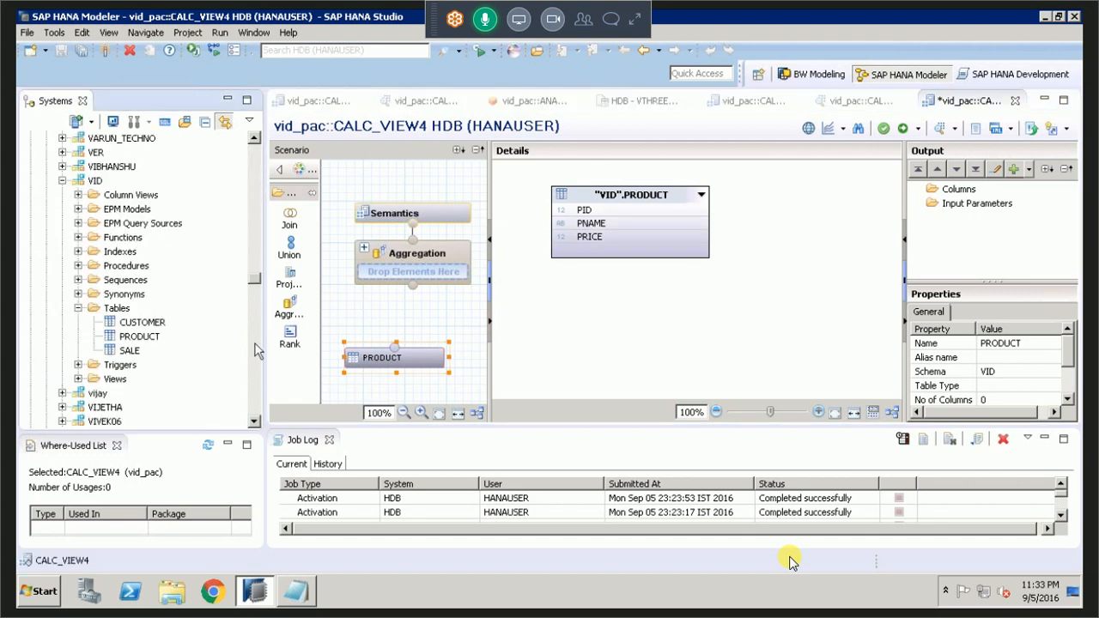
pyautogui.click(255, 344)
pyautogui.moveTo(213, 365); pyautogui.dragTo(214, 366)
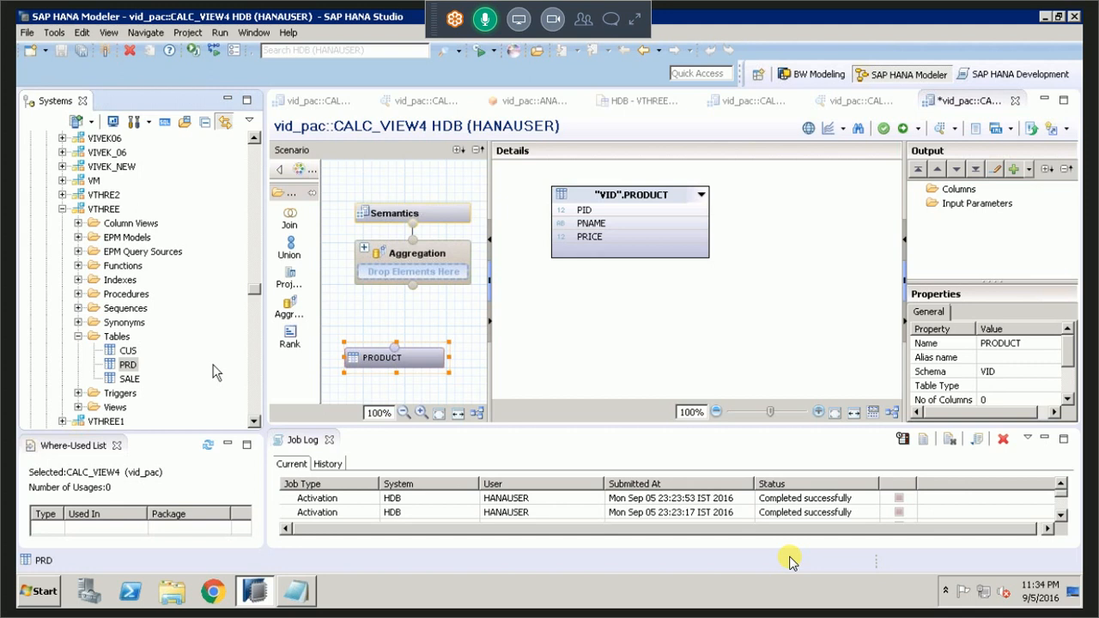
pyautogui.moveTo(215, 371); pyautogui.dragTo(407, 388)
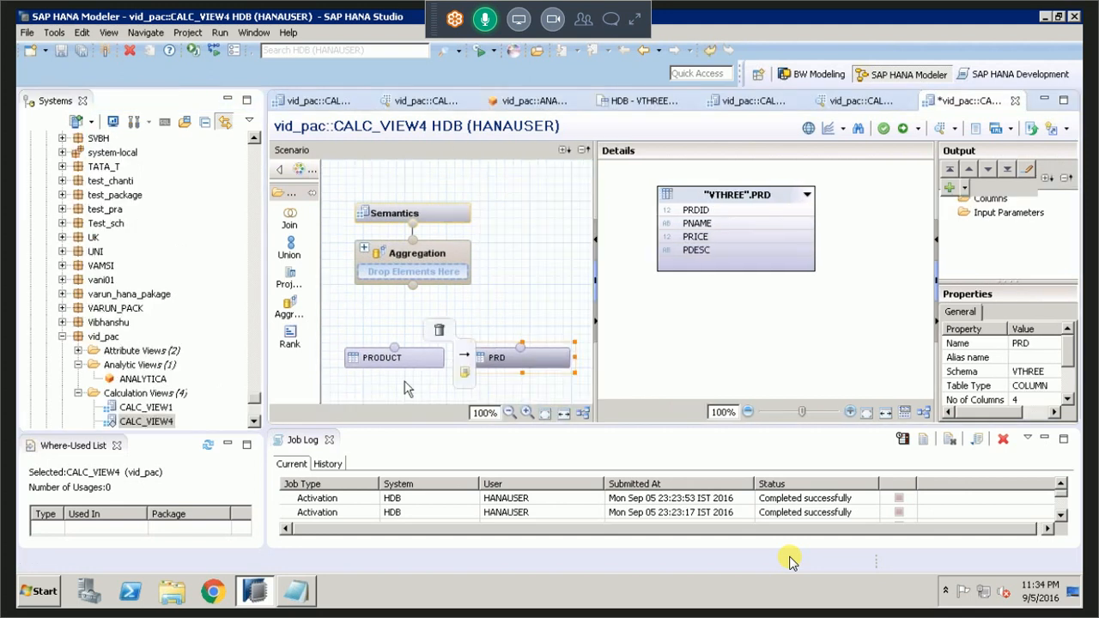
# Move the PRODUCT and PRD tables side by side lower in the scenario to free space below Aggregation.
pyautogui.moveTo(421, 361); pyautogui.dragTo(489, 384)
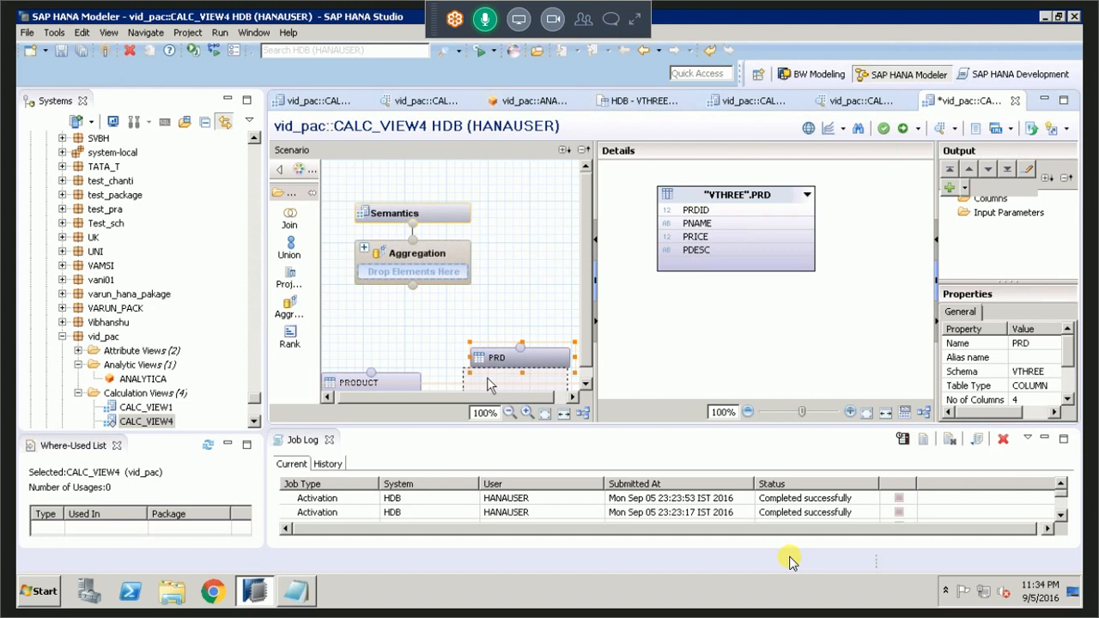
pyautogui.moveTo(487, 376); pyautogui.dragTo(484, 341)
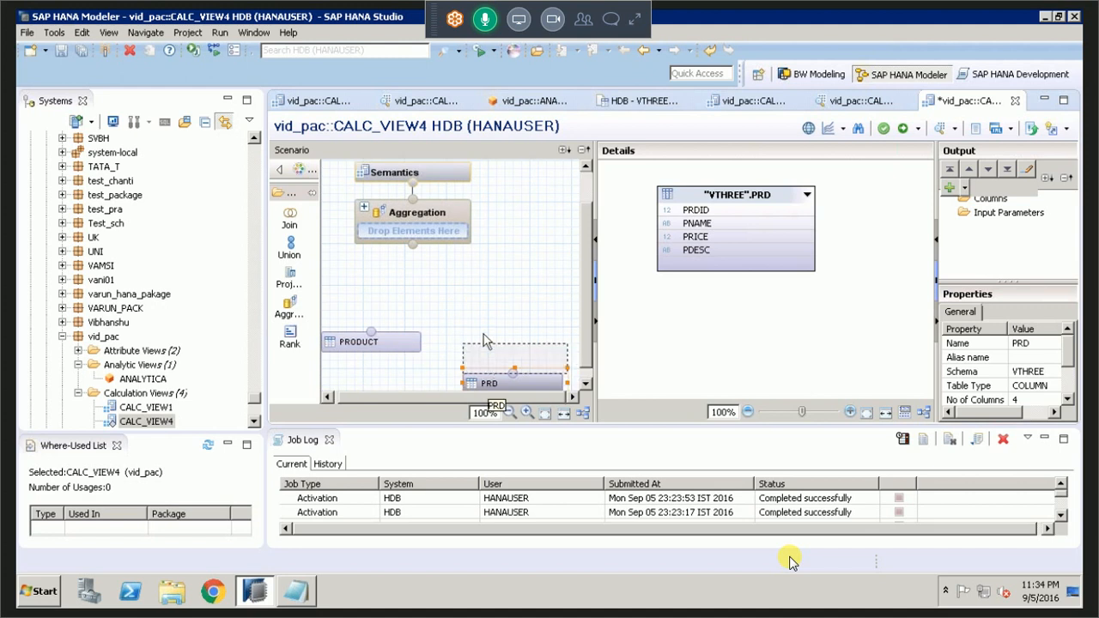
pyautogui.moveTo(483, 341); pyautogui.dragTo(505, 341)
# Add two projection nodes below Aggregation, using PRODUCT as the first one's source and PRD as the second one's.
pyautogui.click(289, 276)
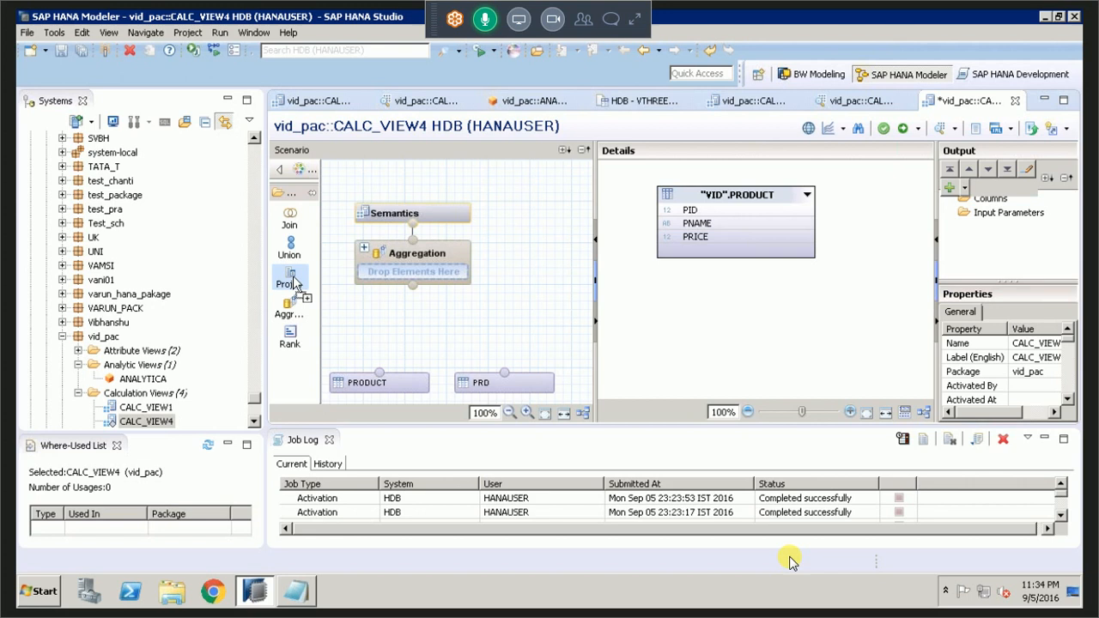
pyautogui.click(379, 332)
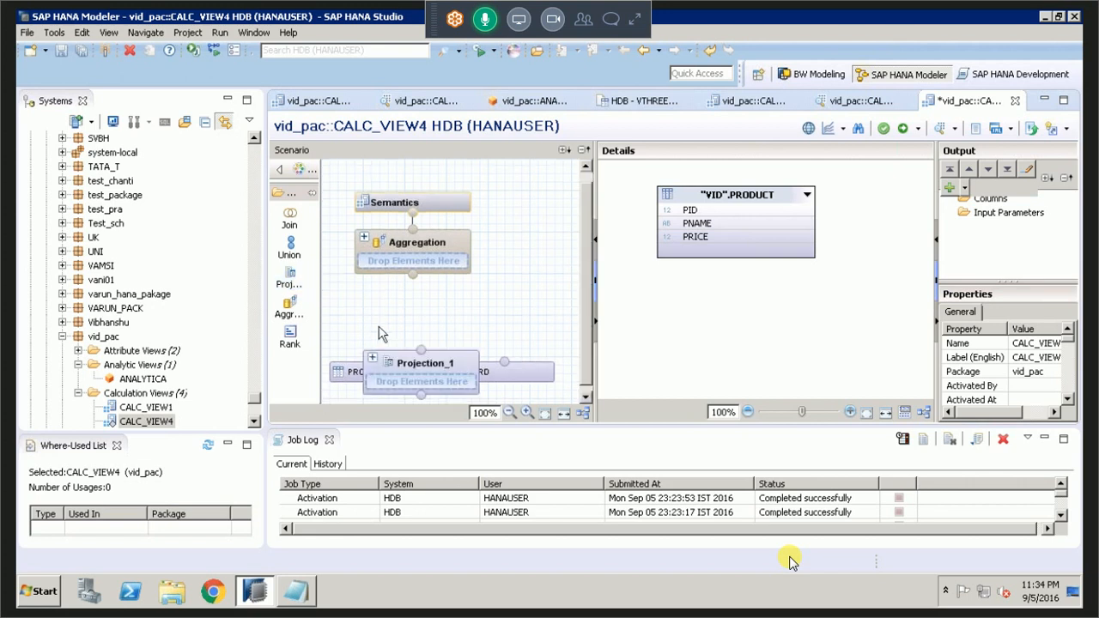
pyautogui.moveTo(382, 362); pyautogui.dragTo(382, 382)
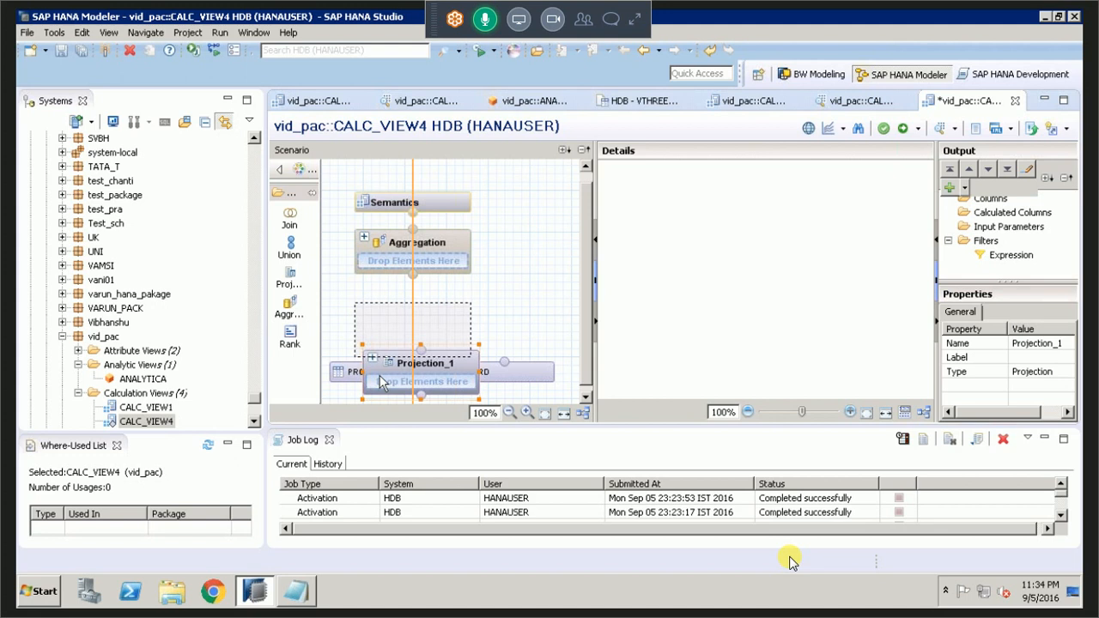
pyautogui.moveTo(380, 381); pyautogui.dragTo(383, 380)
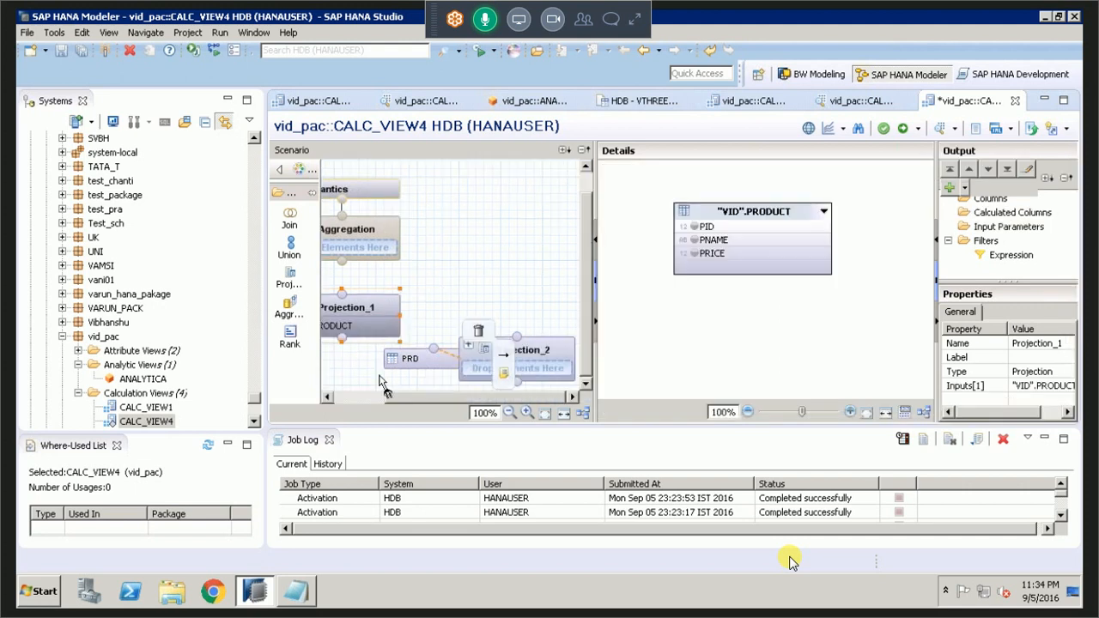
pyautogui.moveTo(380, 378); pyautogui.dragTo(380, 377)
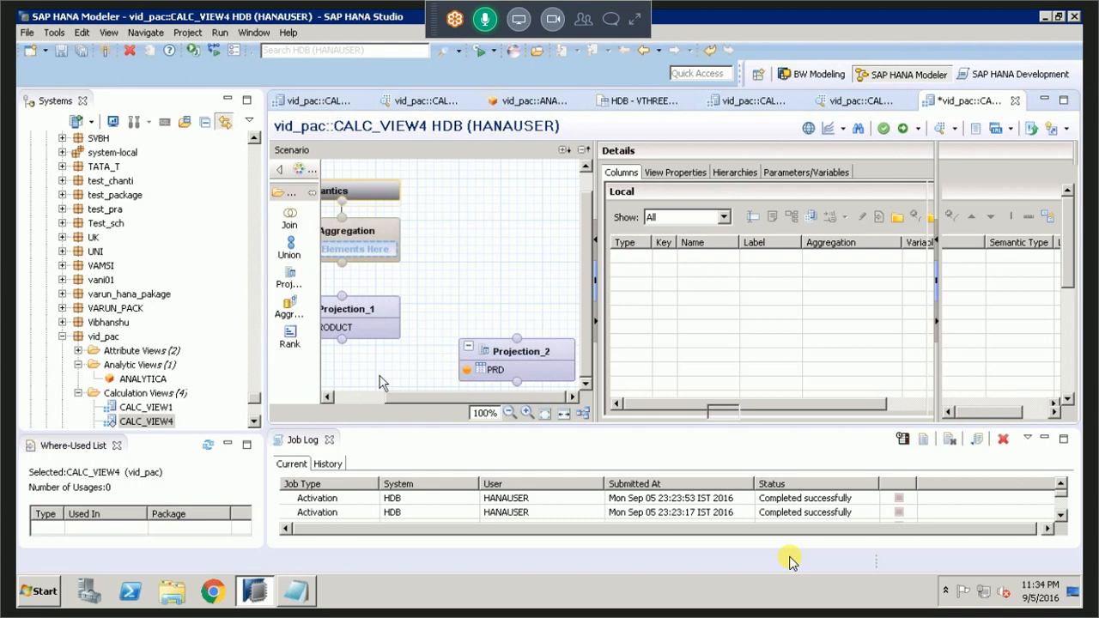
# Align the PRODUCT and PRD projections side by side and add all columns of both tables to their outputs.
pyautogui.moveTo(520, 352); pyautogui.dragTo(512, 331)
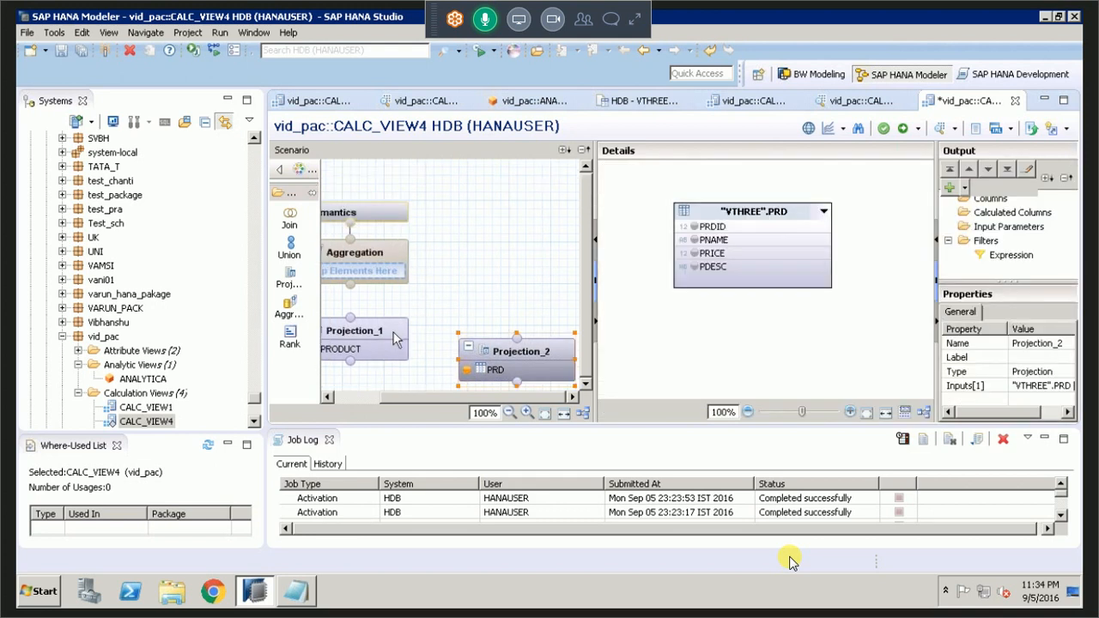
pyautogui.moveTo(393, 333); pyautogui.dragTo(410, 353)
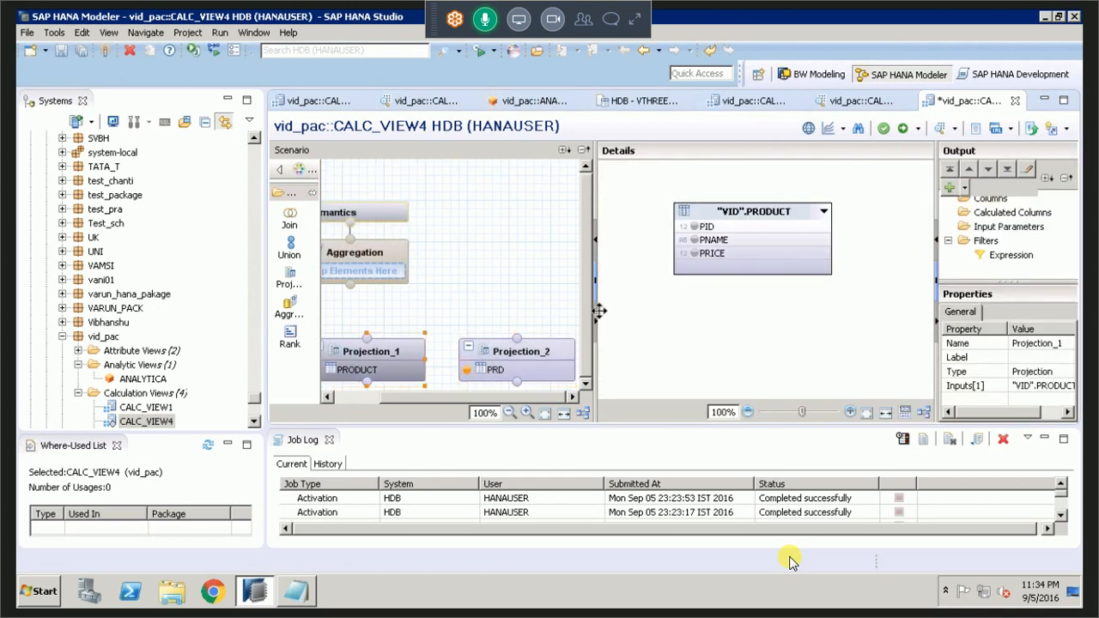
pyautogui.click(520, 357)
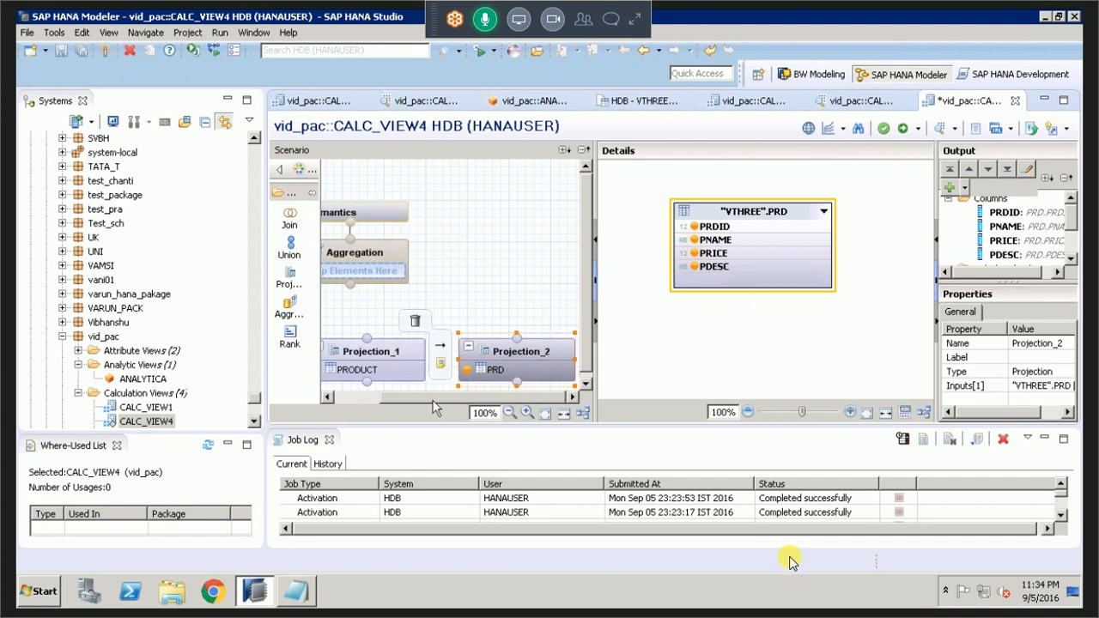
pyautogui.click(378, 356)
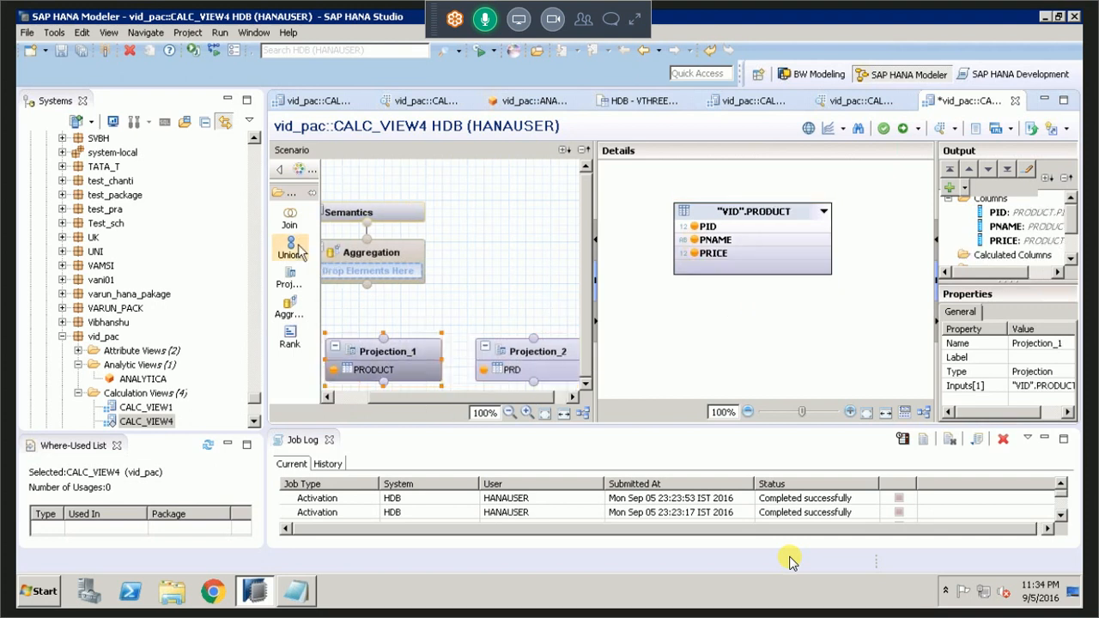
# Add a union node above the projections and connect both Projection_1 and Projection_2 to it as inputs.
pyautogui.moveTo(293, 248); pyautogui.dragTo(511, 314)
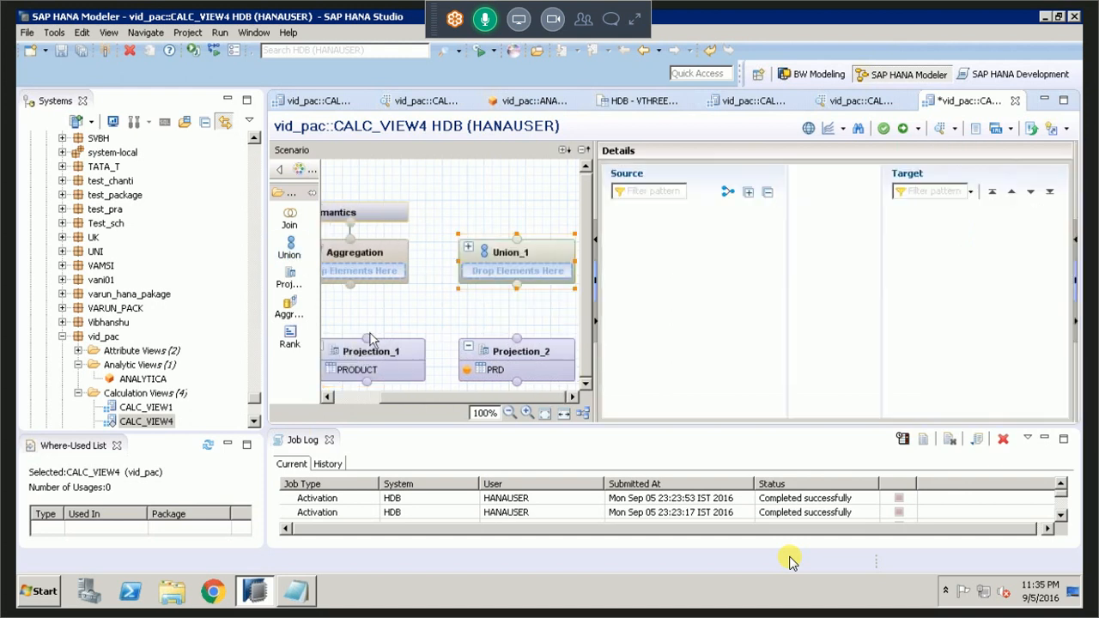
pyautogui.moveTo(369, 339); pyautogui.dragTo(468, 292)
pyautogui.moveTo(371, 348); pyautogui.dragTo(520, 296)
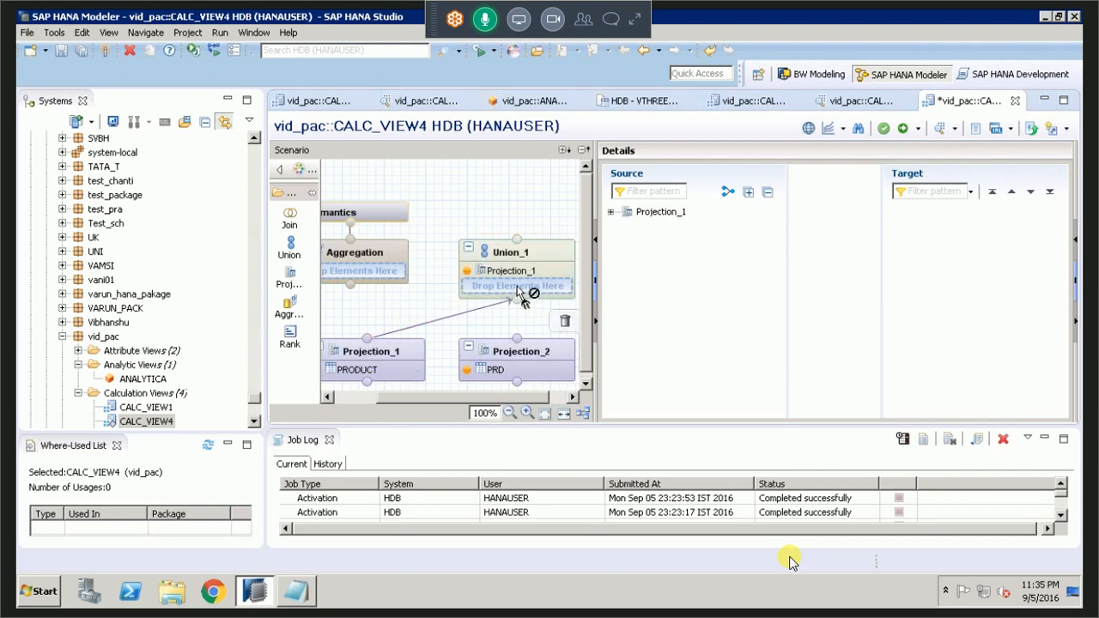
pyautogui.moveTo(516, 337); pyautogui.dragTo(517, 294)
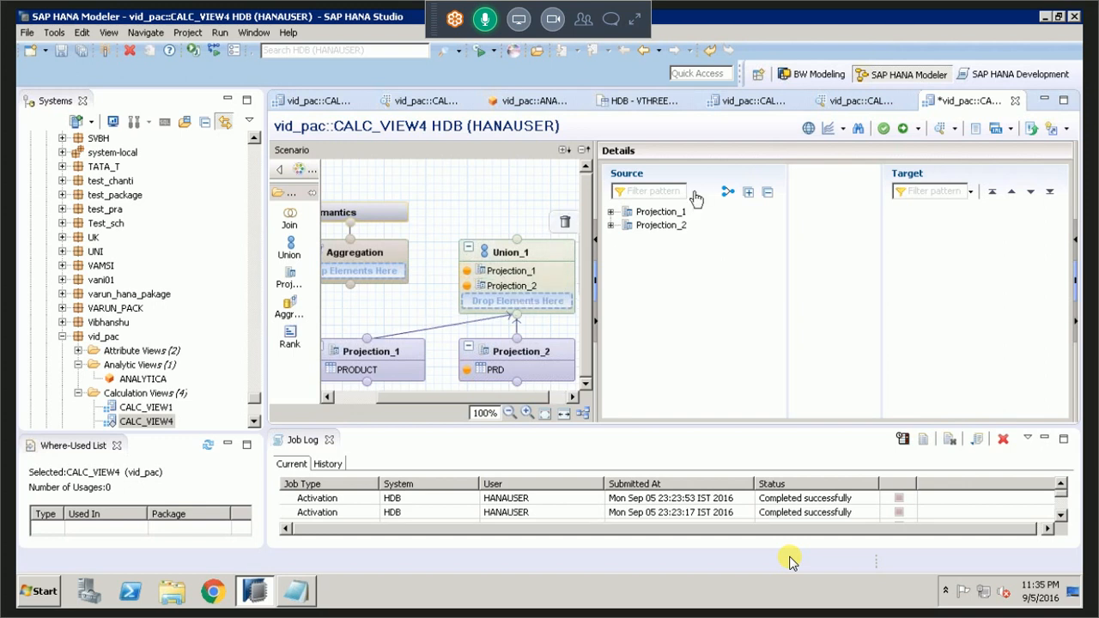
# Expand both union sources and add PID, PNAME and PRICE from Projection_1 to the union's target.
pyautogui.click(611, 211)
pyautogui.click(611, 265)
pyautogui.click(659, 225)
pyautogui.doubleClick(659, 225)
pyautogui.moveTo(662, 232); pyautogui.dragTo(669, 257)
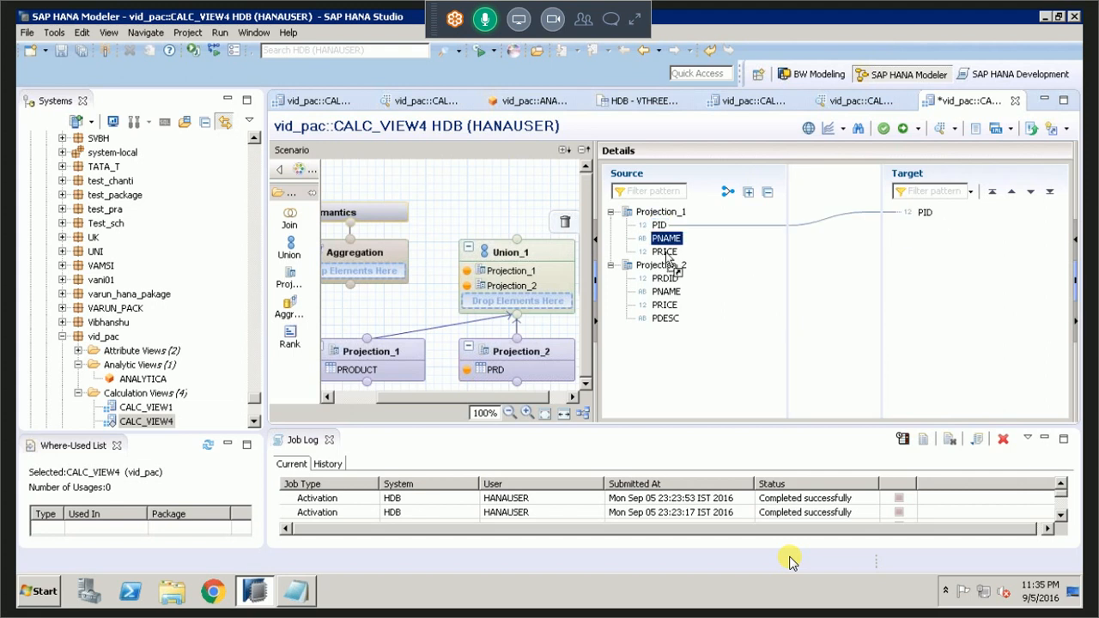
pyautogui.click(666, 252)
pyautogui.doubleClick(667, 253)
# Map Projection_2's PRDID, PNAME and PRICE to the target's PID, PNAME and PRICE, and add PDESC as a further target column.
pyautogui.moveTo(665, 278); pyautogui.dragTo(925, 215)
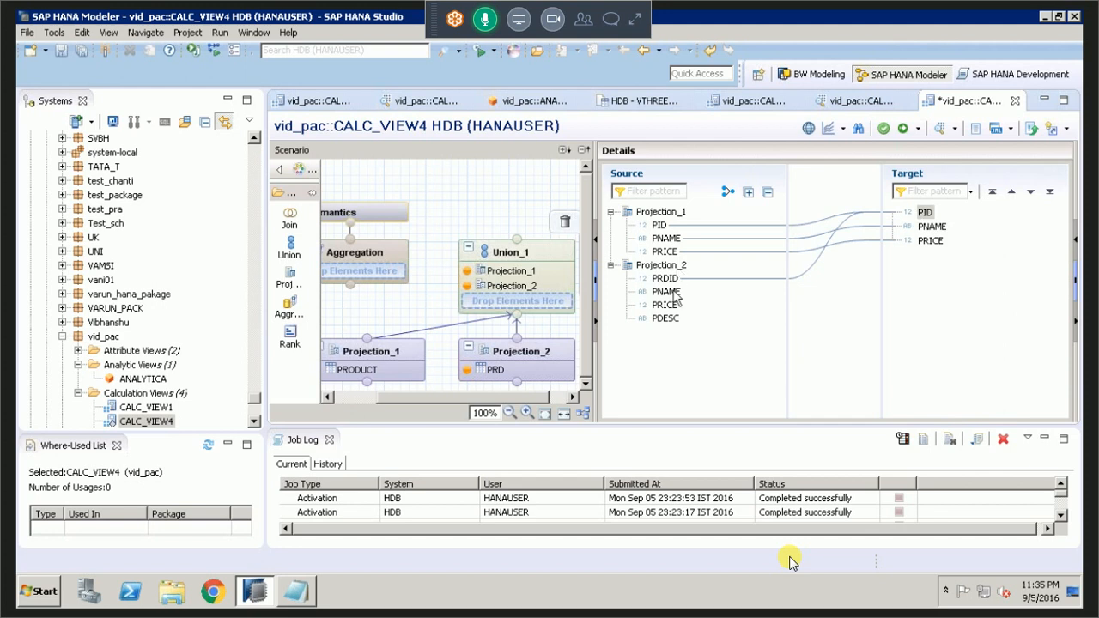
pyautogui.moveTo(676, 296); pyautogui.dragTo(935, 231)
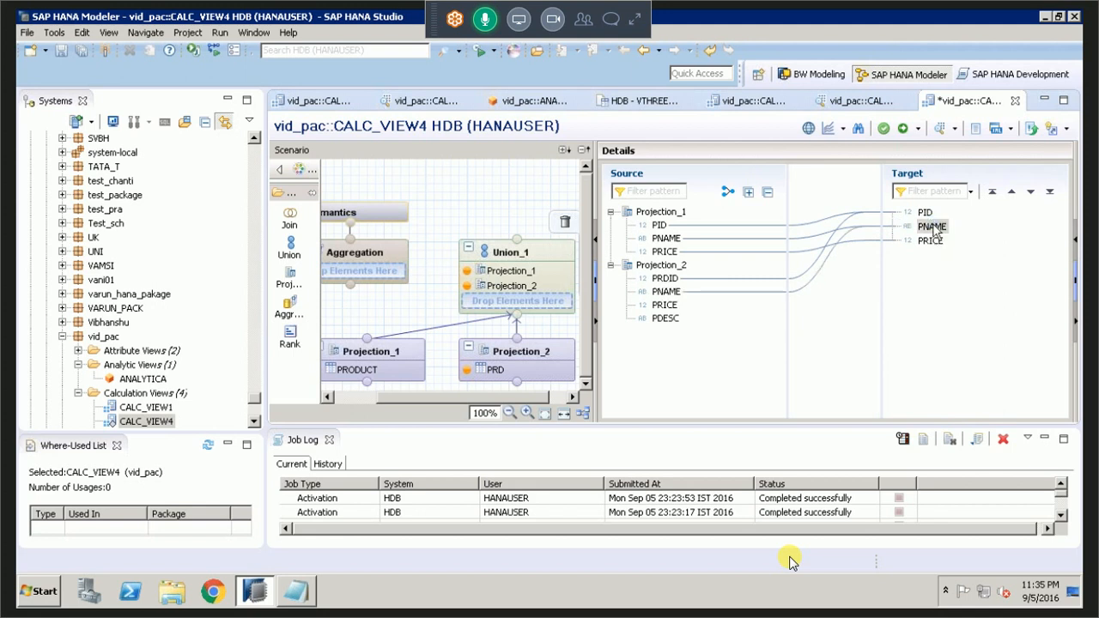
pyautogui.moveTo(672, 309); pyautogui.dragTo(933, 242)
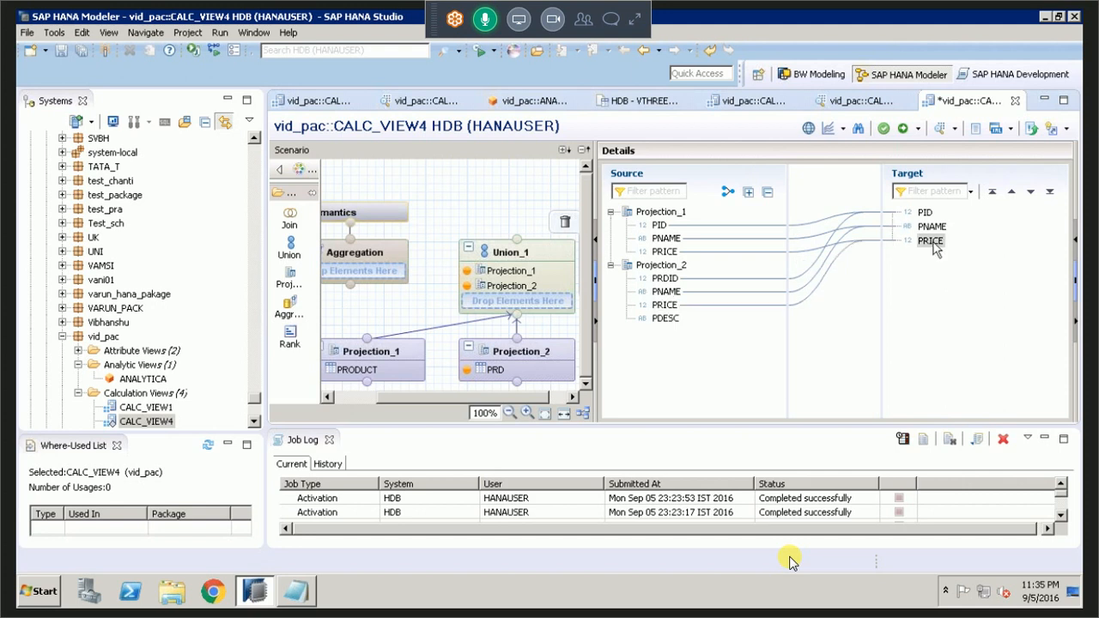
pyautogui.click(663, 318)
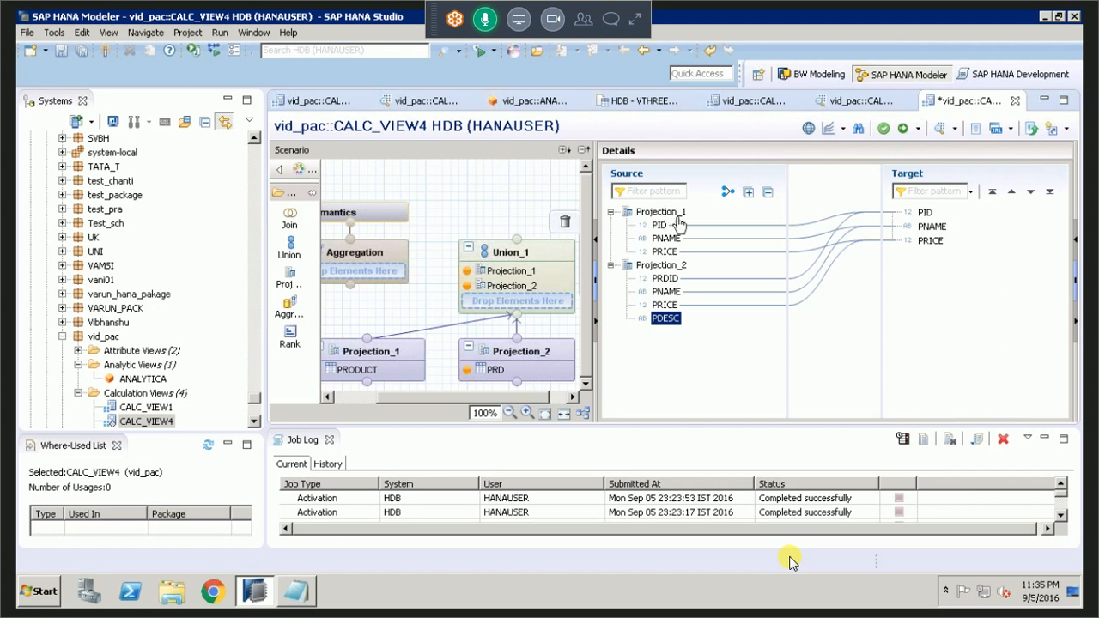
pyautogui.moveTo(661, 319); pyautogui.dragTo(927, 262)
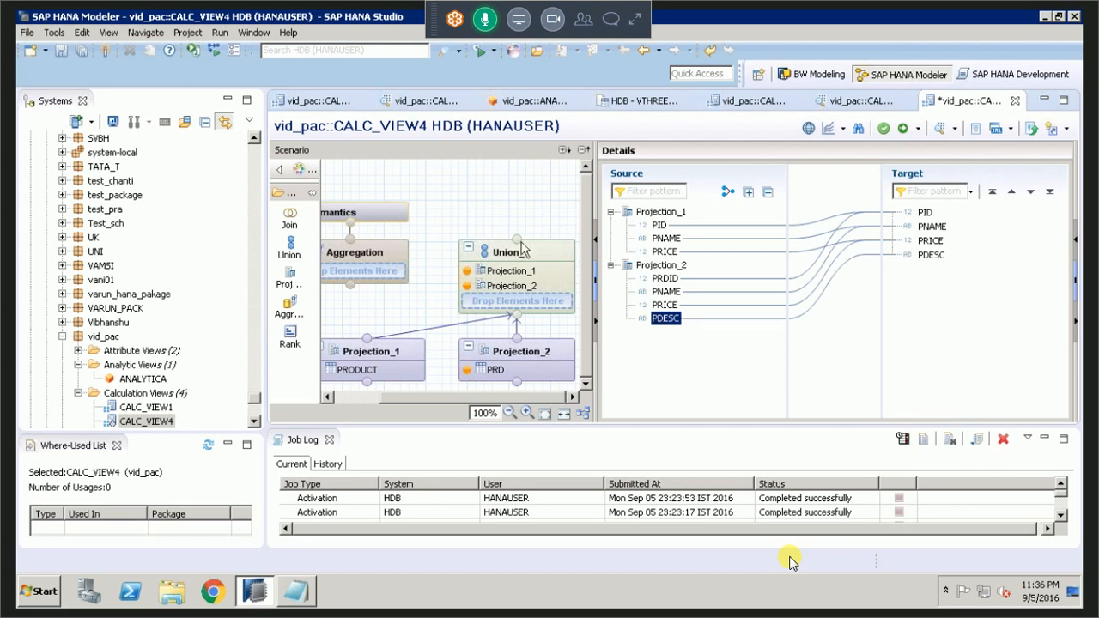
# Feed Union_1 into the Aggregation node and output PID, PNAME and PDESC, with PRICE as an aggregated column.
pyautogui.moveTo(517, 240); pyautogui.dragTo(517, 241)
pyautogui.moveTo(517, 243); pyautogui.dragTo(353, 286)
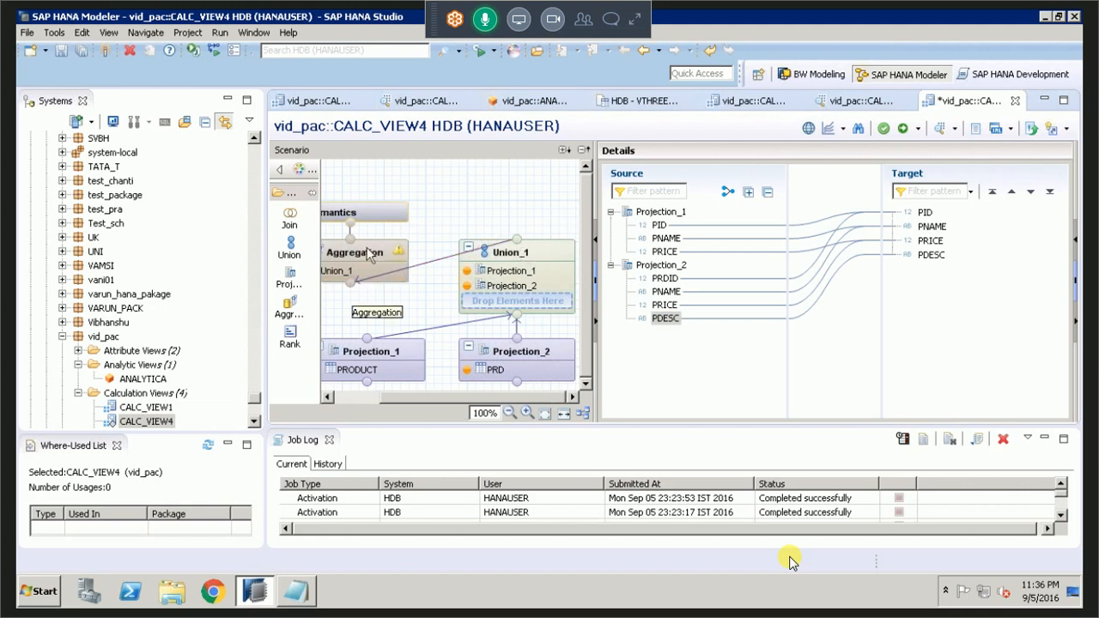
pyautogui.click(395, 252)
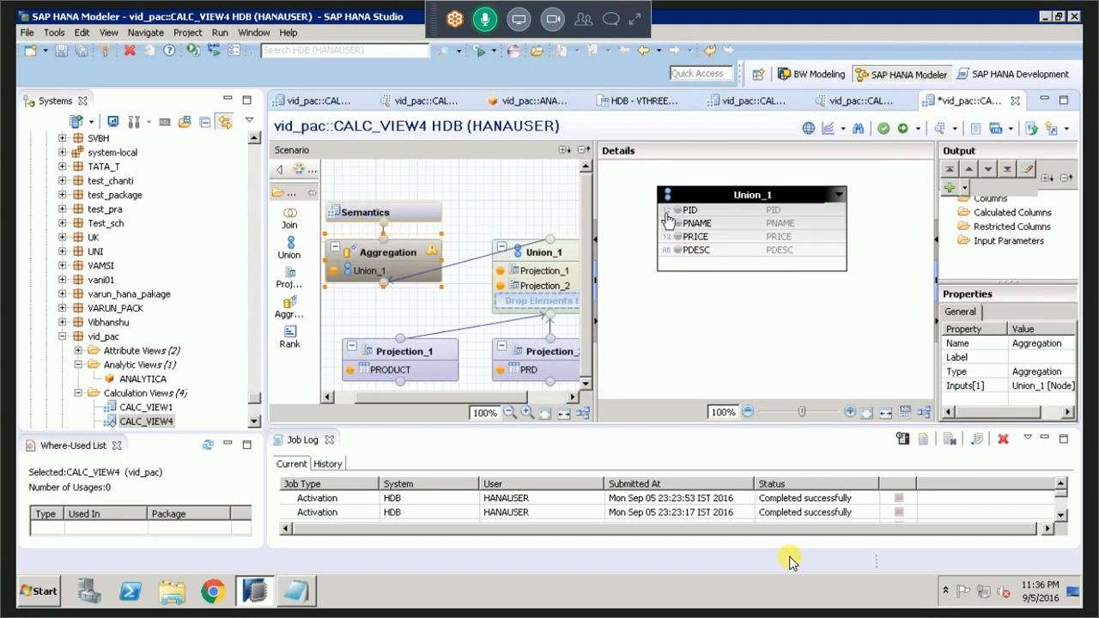
pyautogui.click(675, 210)
pyautogui.click(677, 224)
pyautogui.click(692, 237)
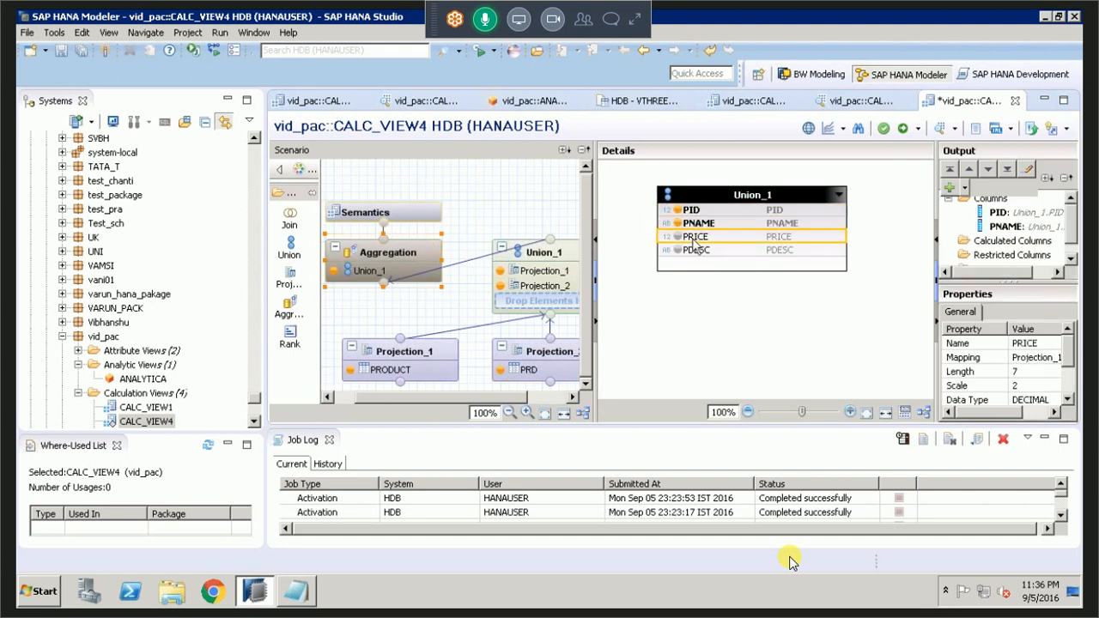
pyautogui.rightClick(693, 243)
pyautogui.press('Return')
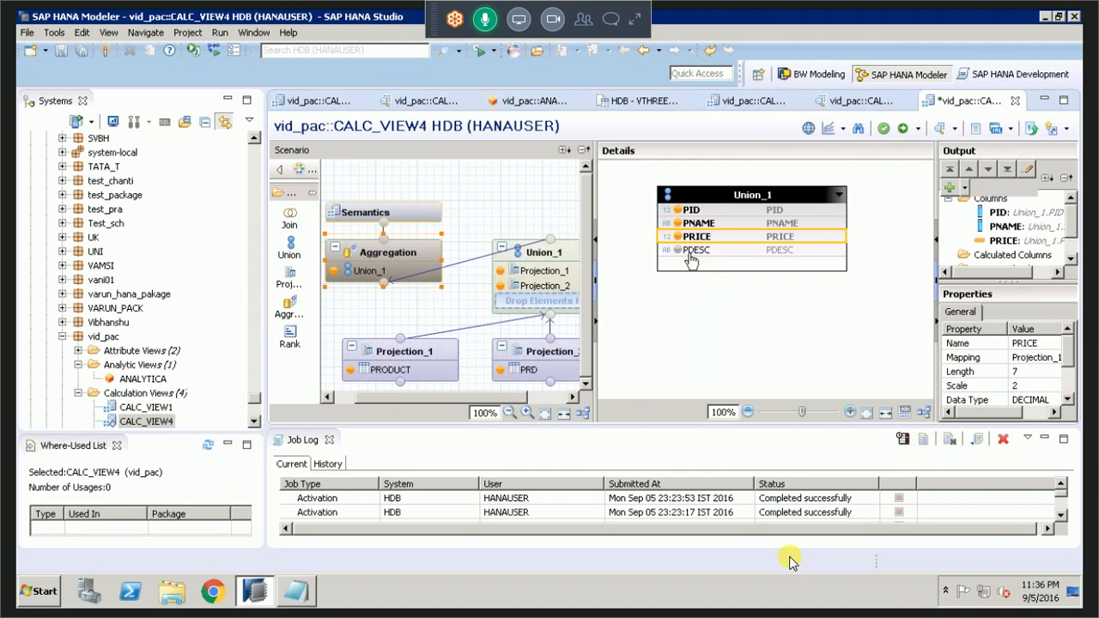
pyautogui.click(692, 250)
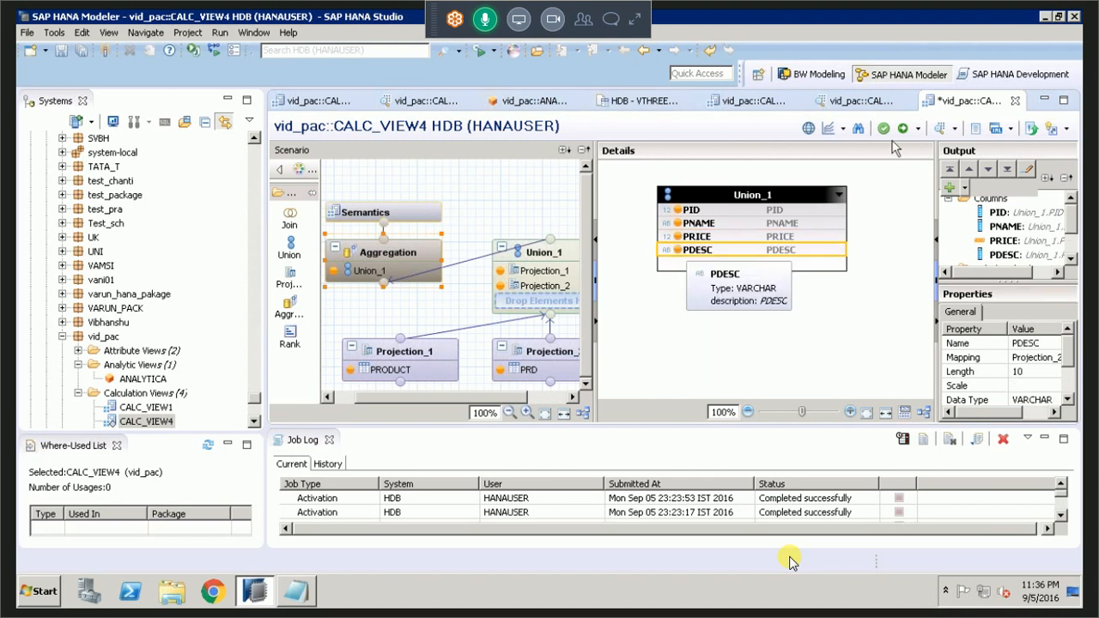
# In the Semantics node, set the column type of PID, PNAME and PDESC to Attribute.
pyautogui.click(434, 217)
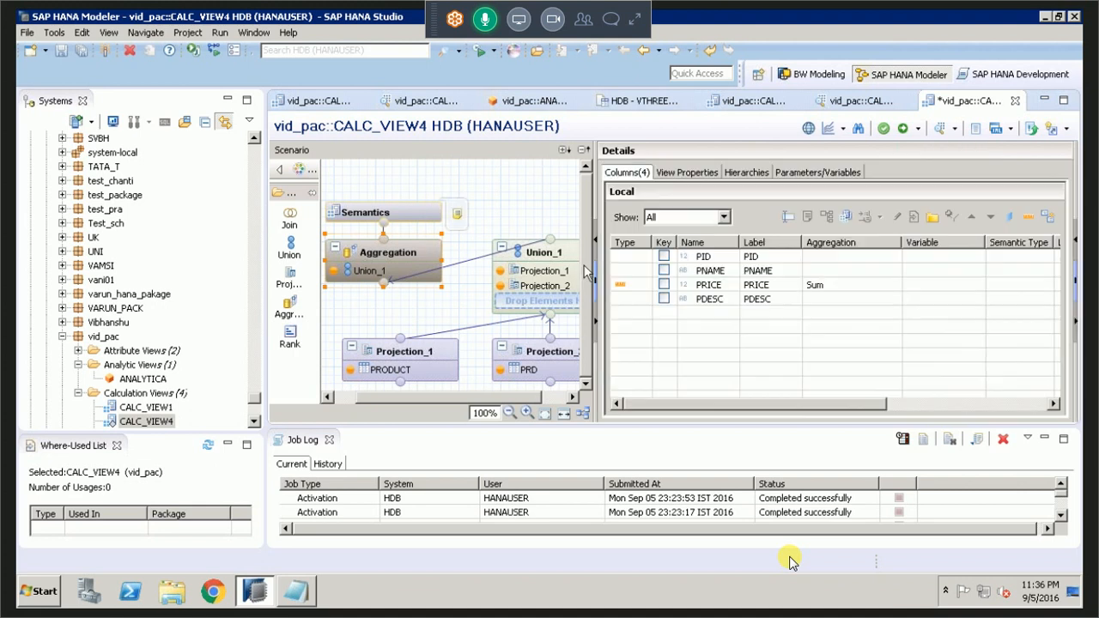
pyautogui.click(663, 255)
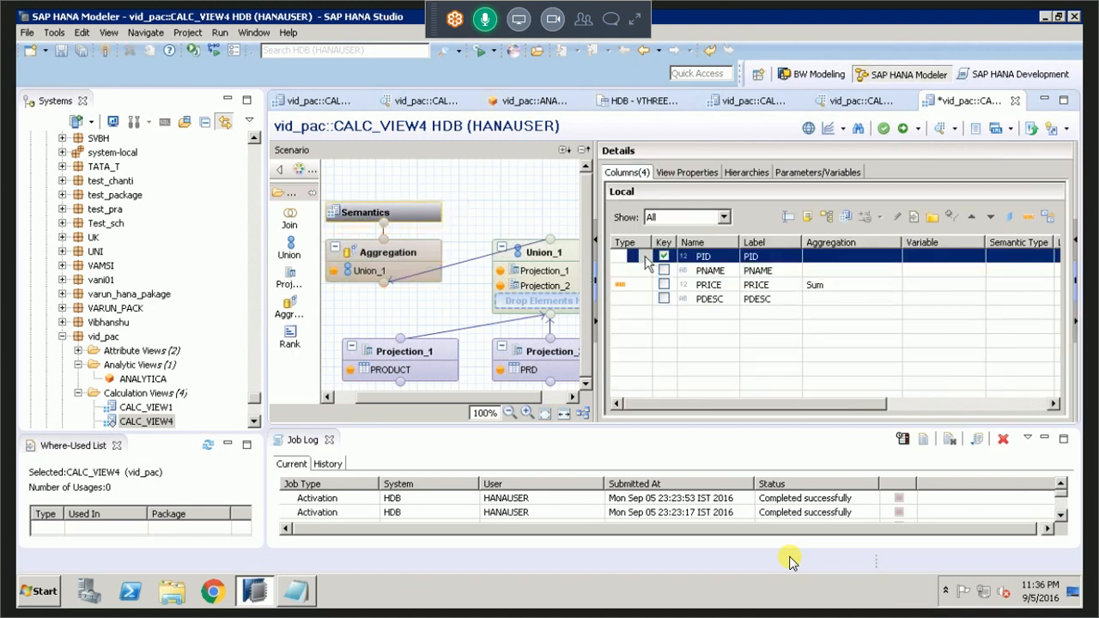
pyautogui.click(645, 257)
pyautogui.click(644, 256)
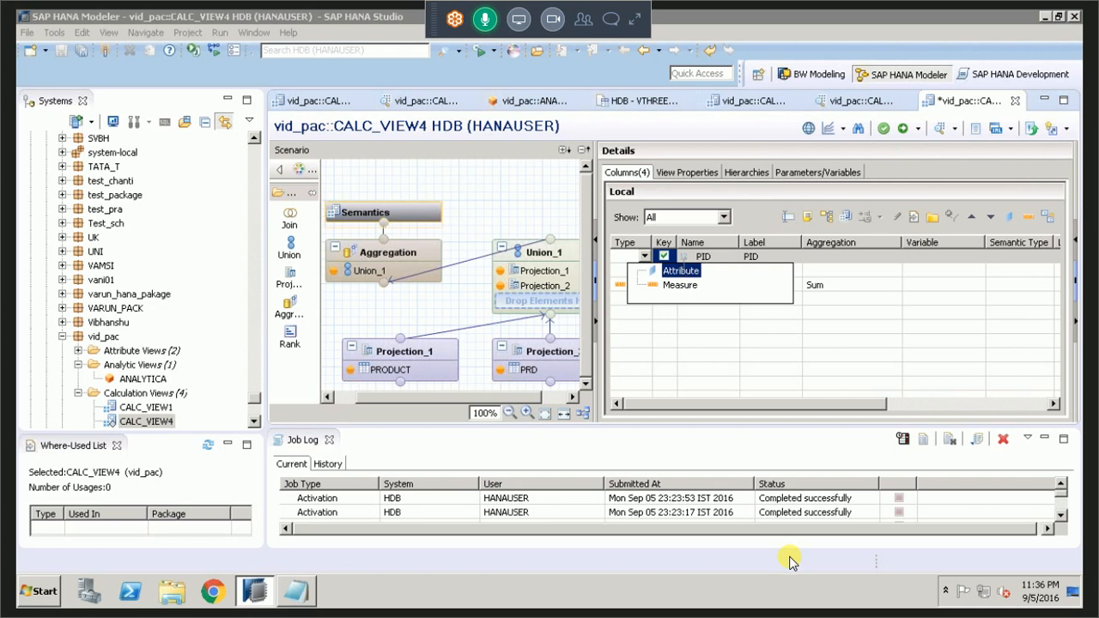
pyautogui.click(683, 270)
pyautogui.click(640, 270)
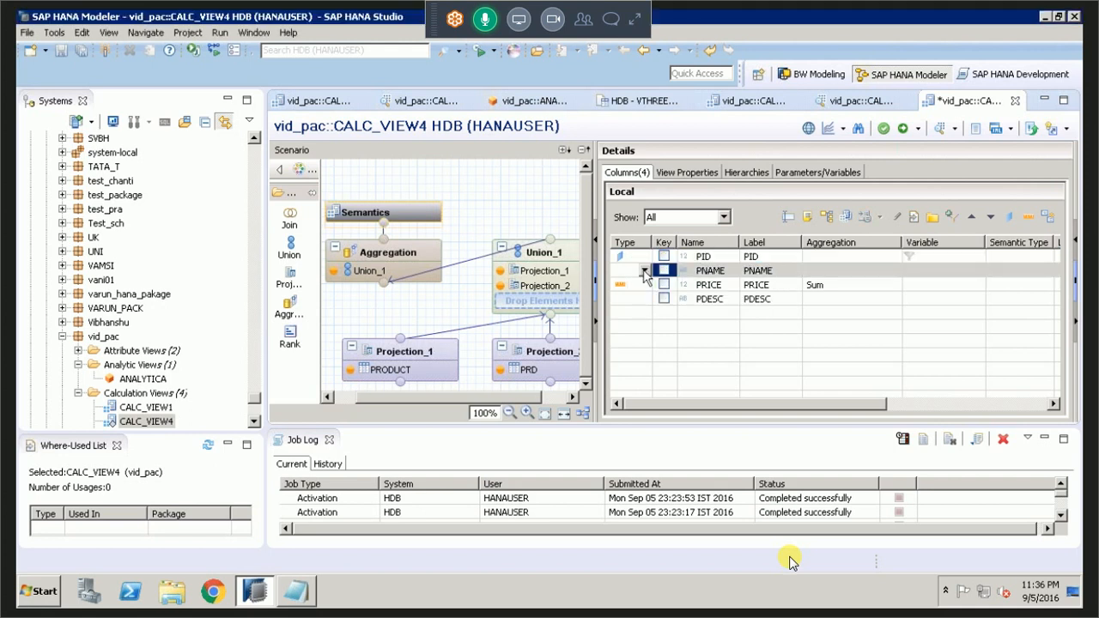
pyautogui.click(644, 270)
pyautogui.click(649, 297)
pyautogui.click(649, 290)
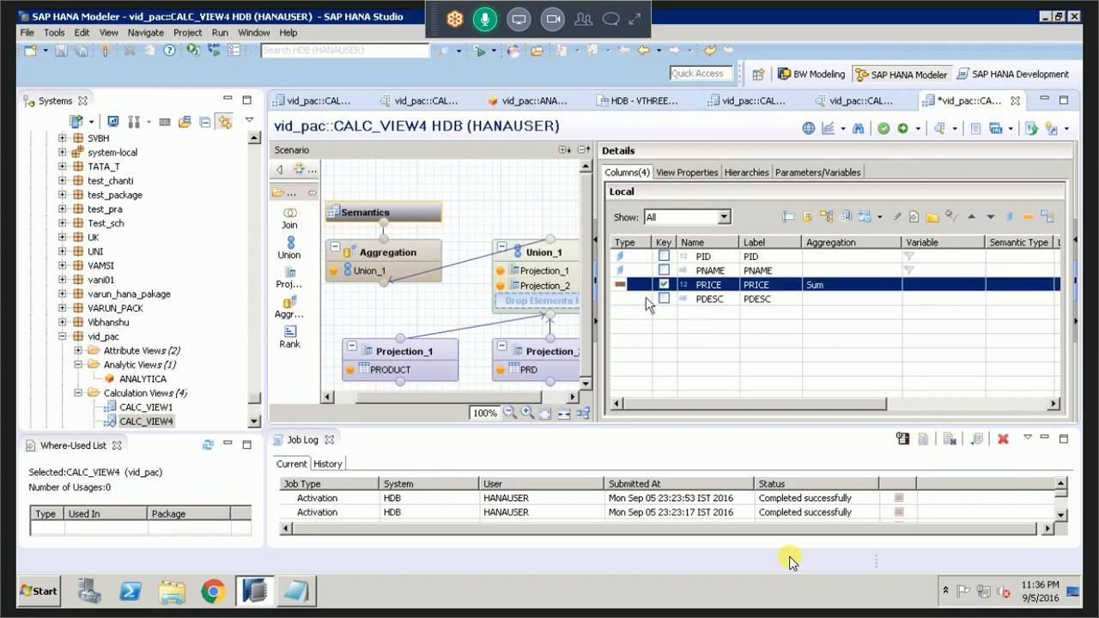
pyautogui.click(648, 300)
pyautogui.click(644, 299)
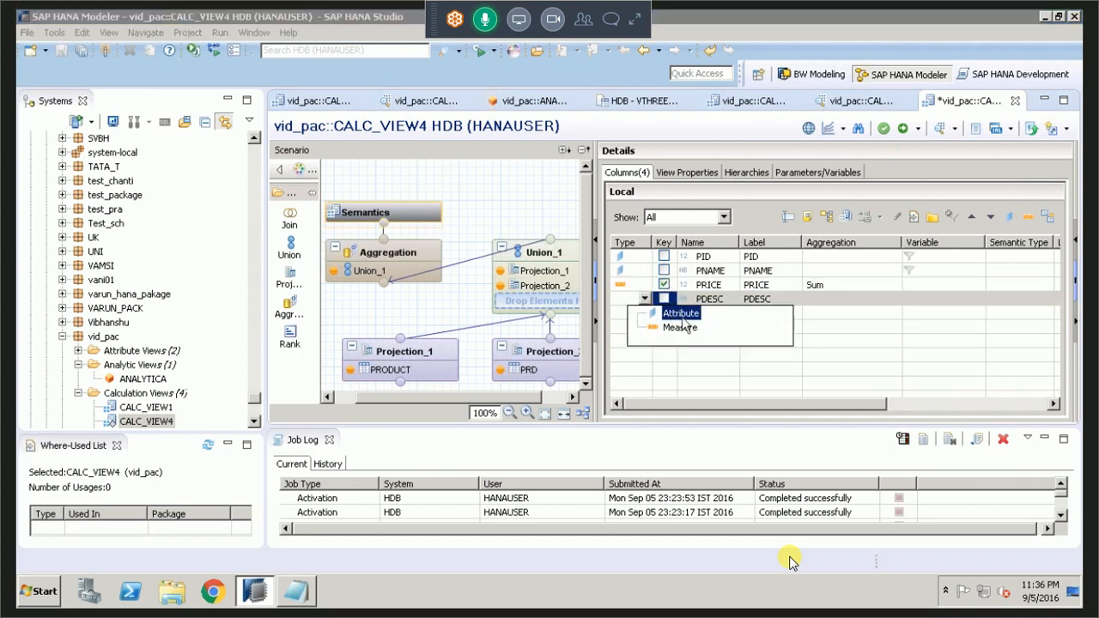
# Clear the key flag on PRICE and mark PID as the key column.
pyautogui.click(668, 287)
pyautogui.click(668, 286)
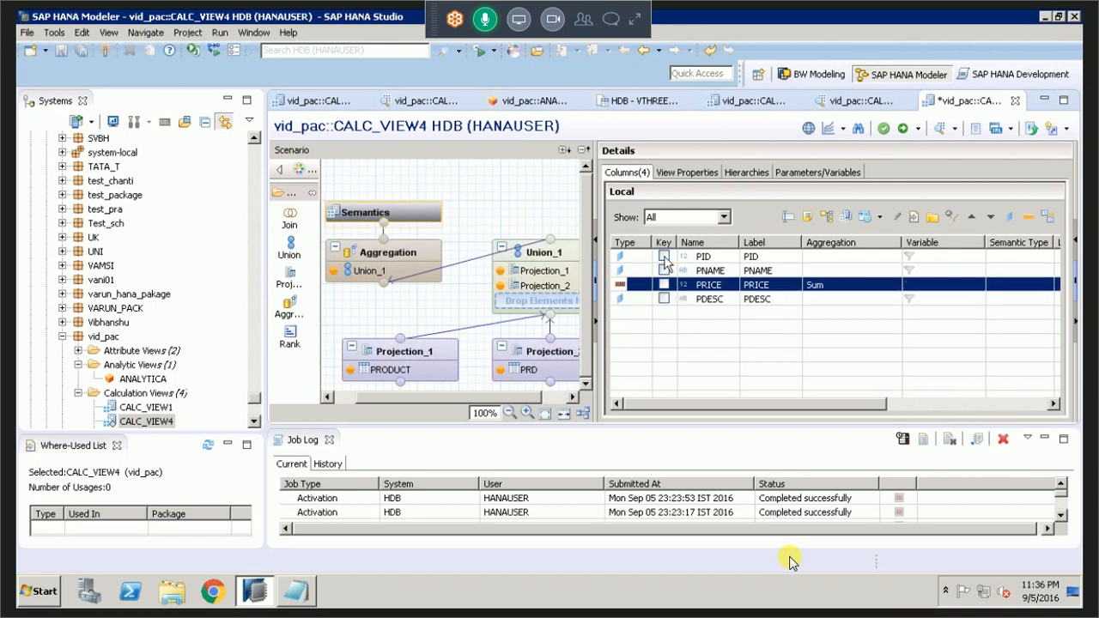
pyautogui.click(664, 257)
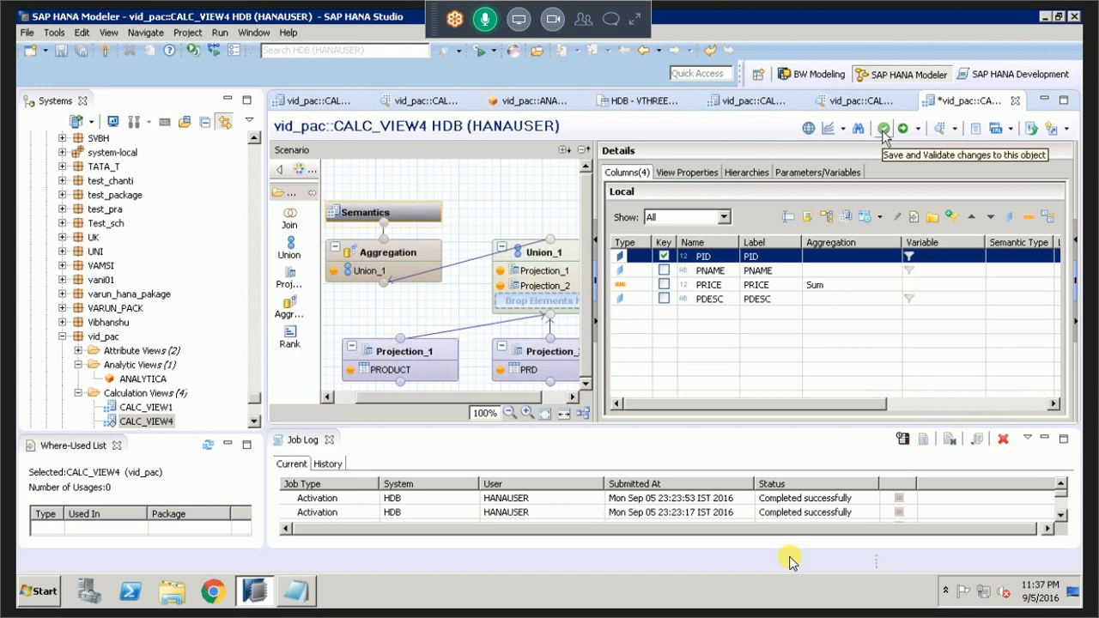
# Review the output options and properties of the PRICE column in the Aggregation node.
pyautogui.click(424, 250)
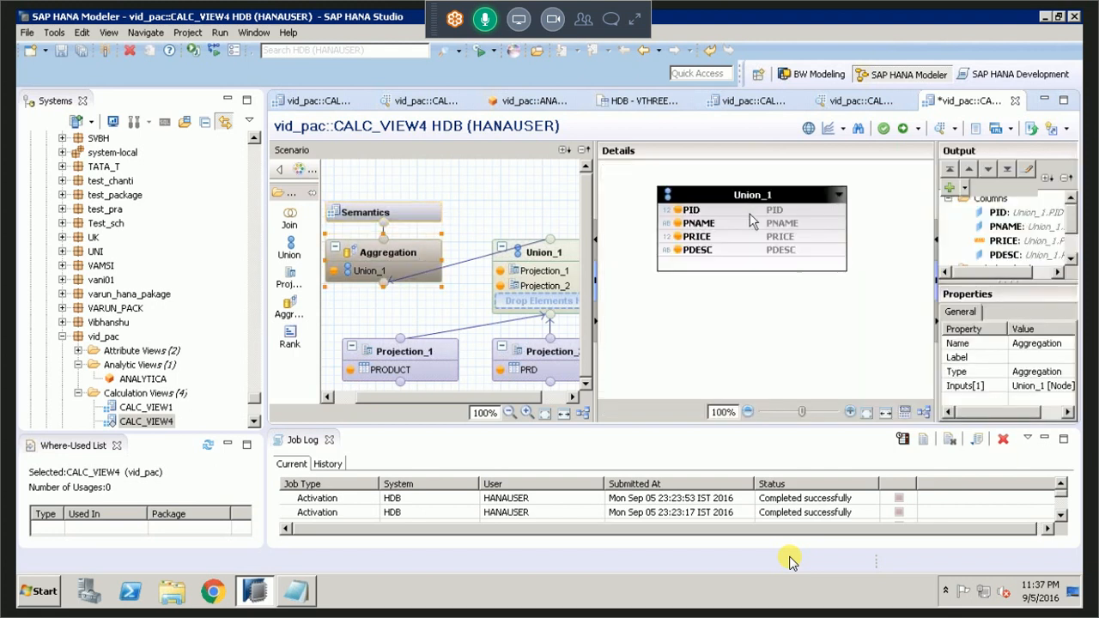
pyautogui.click(685, 240)
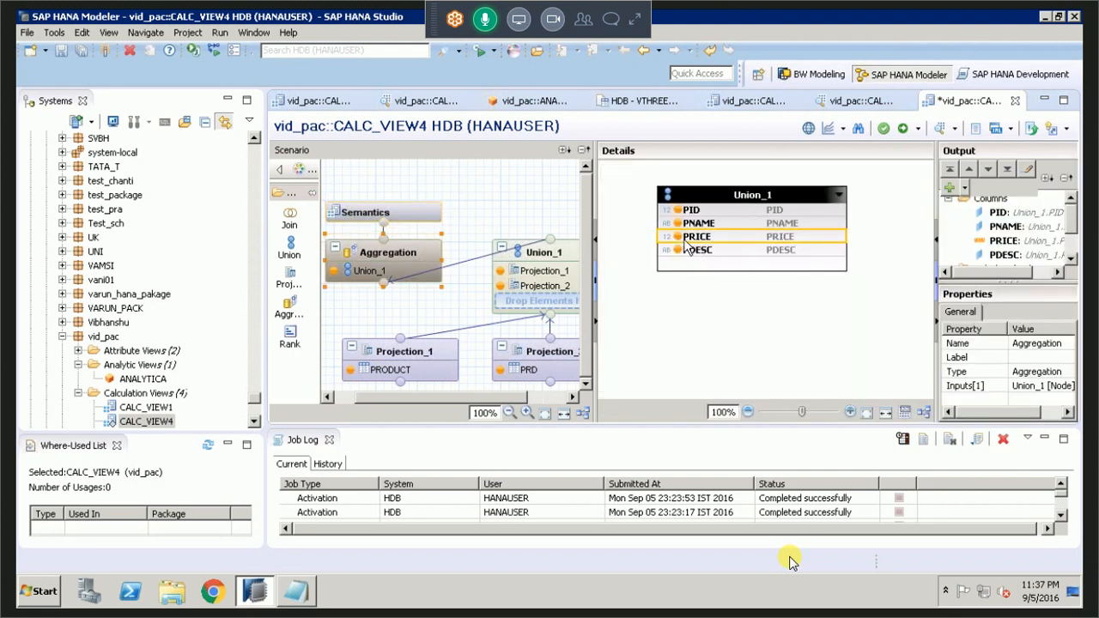
pyautogui.rightClick(687, 244)
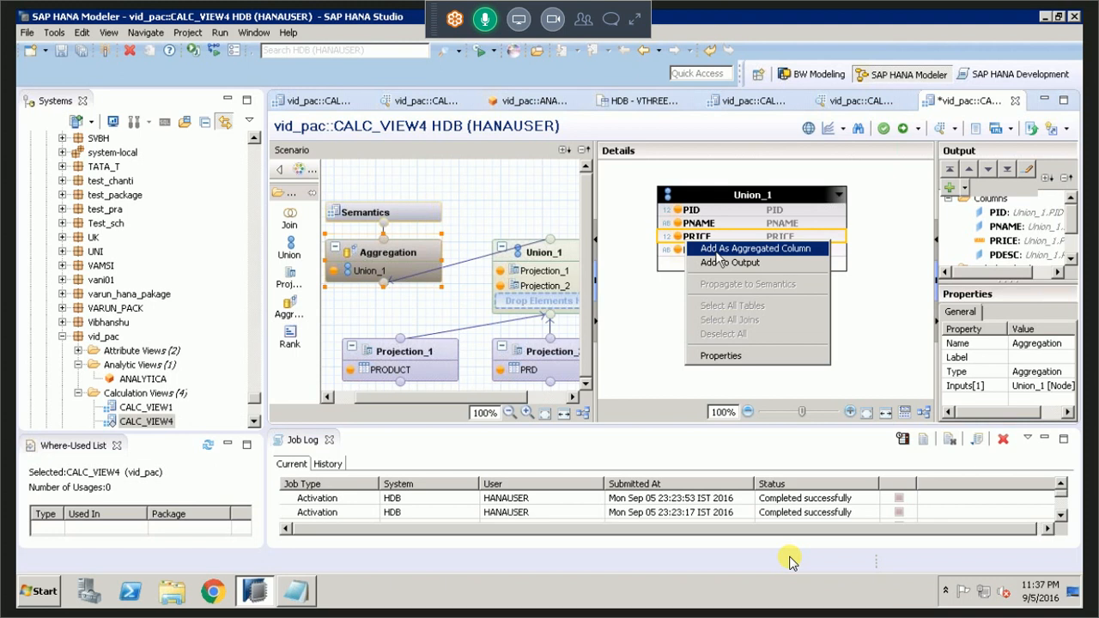
pyautogui.click(998, 243)
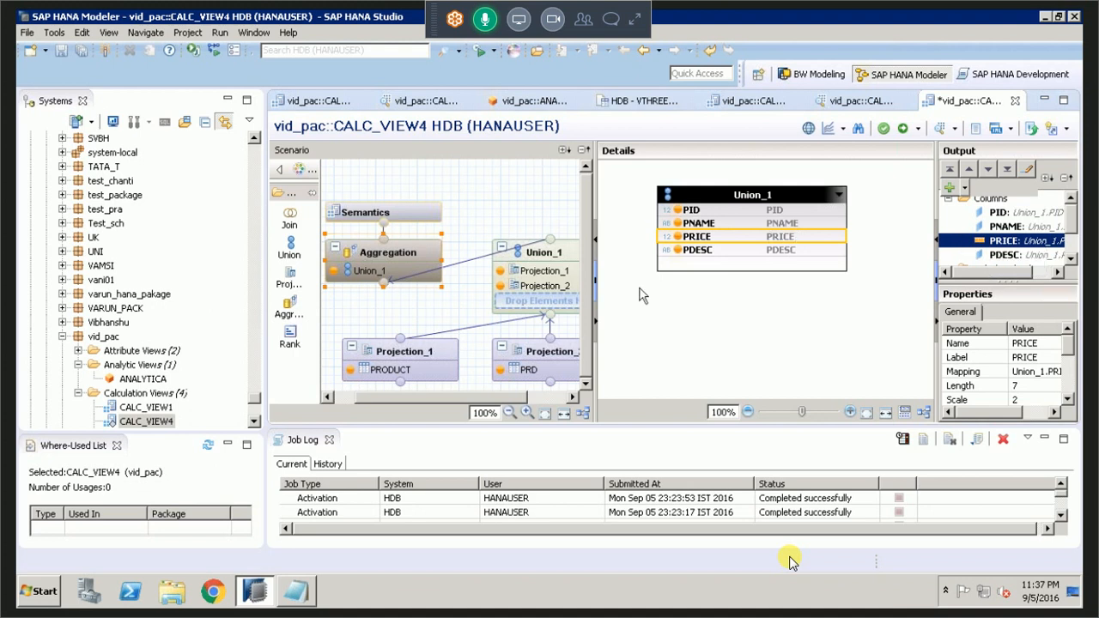
# Return to the Semantics node, save and activate CALC_VIEW4, and preview its raw data.
pyautogui.moveTo(420, 217)
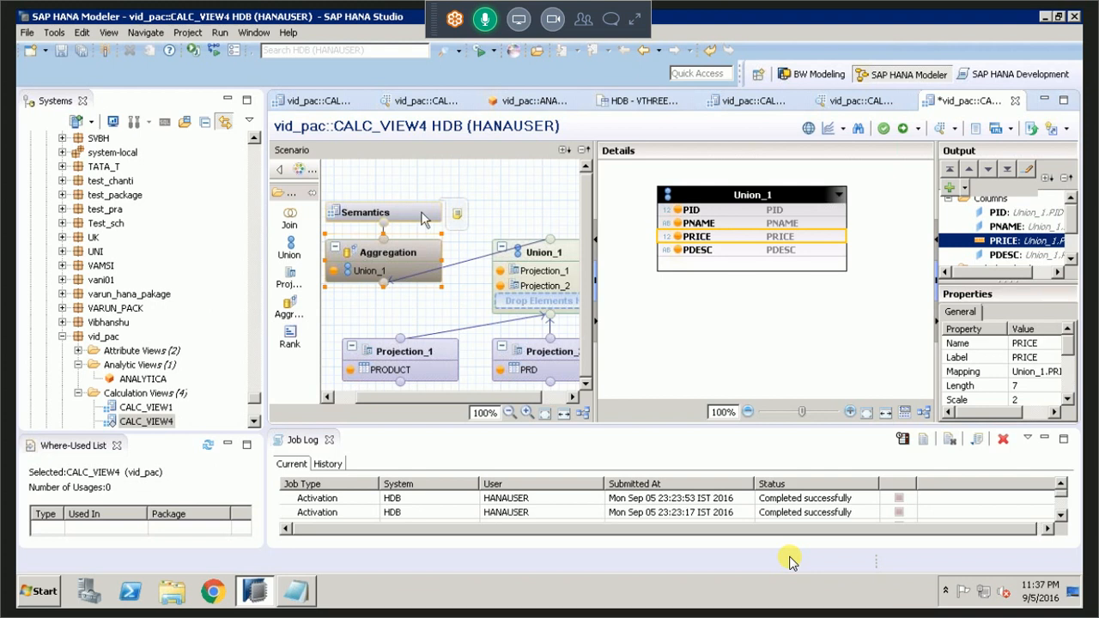
pyautogui.click(420, 216)
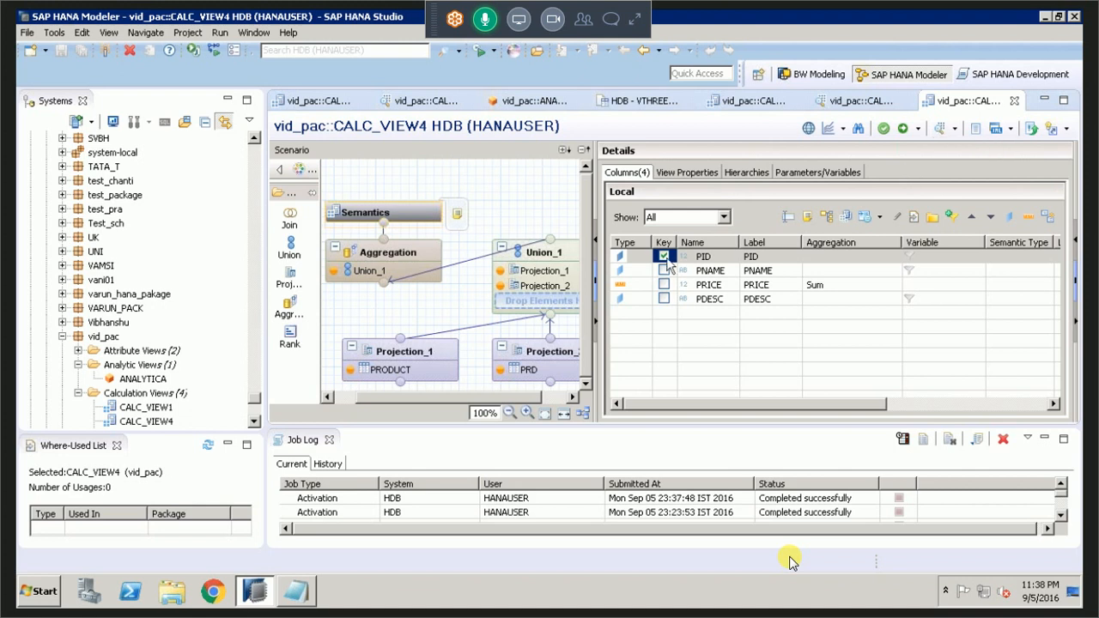
pyautogui.click(933, 119)
pyautogui.click(459, 128)
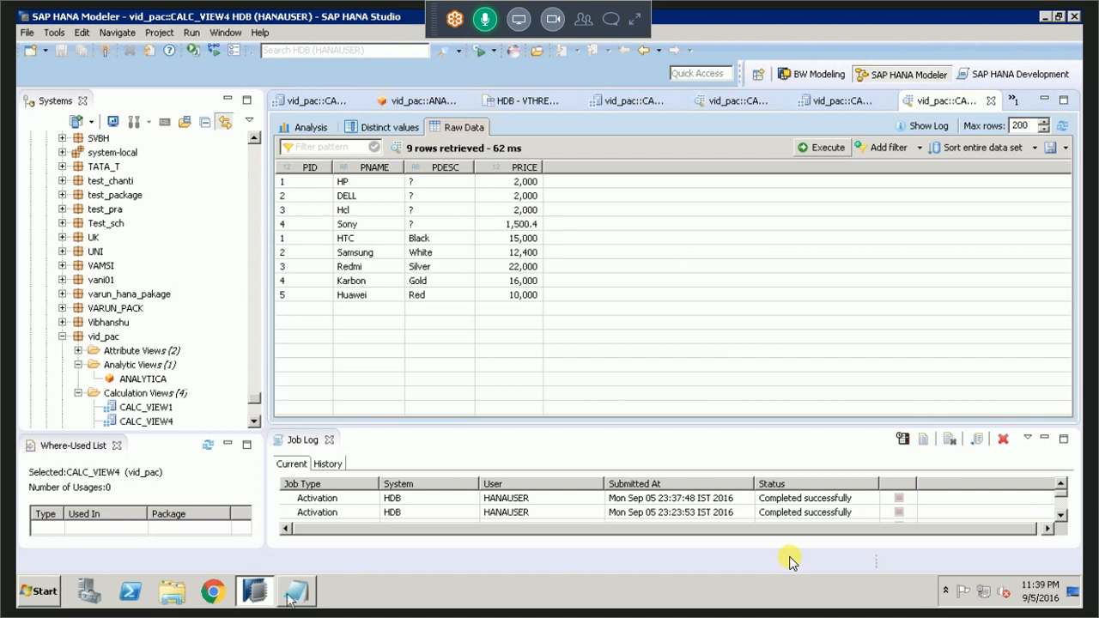
# Examine the unioned rows in the raw data and sort them by PNAME.
pyautogui.moveTo(305, 600)
pyautogui.click(312, 182)
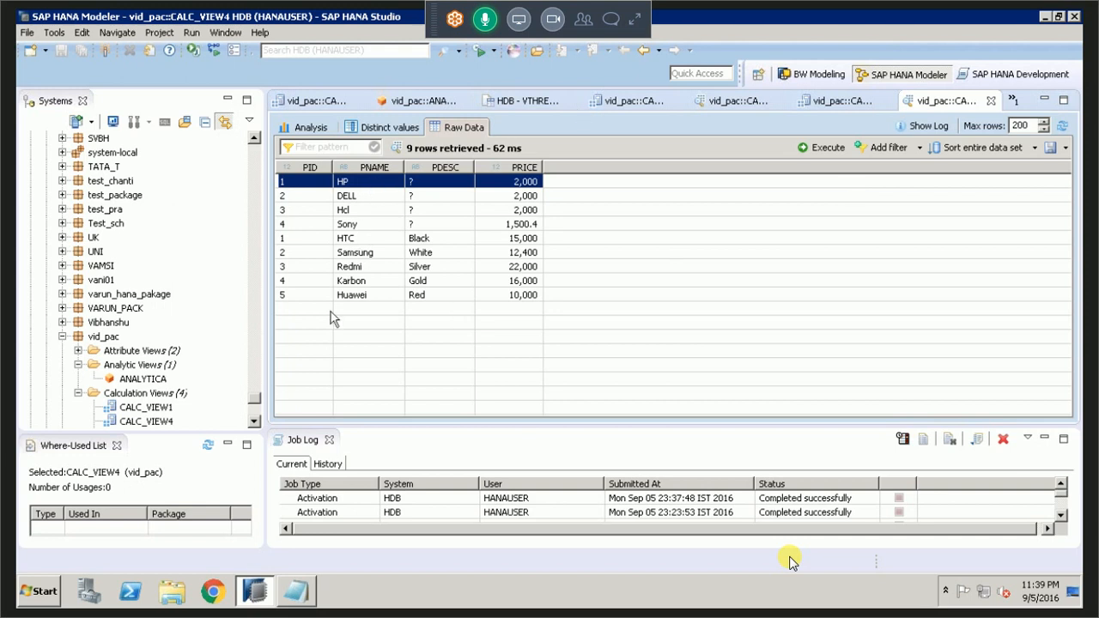
pyautogui.click(390, 170)
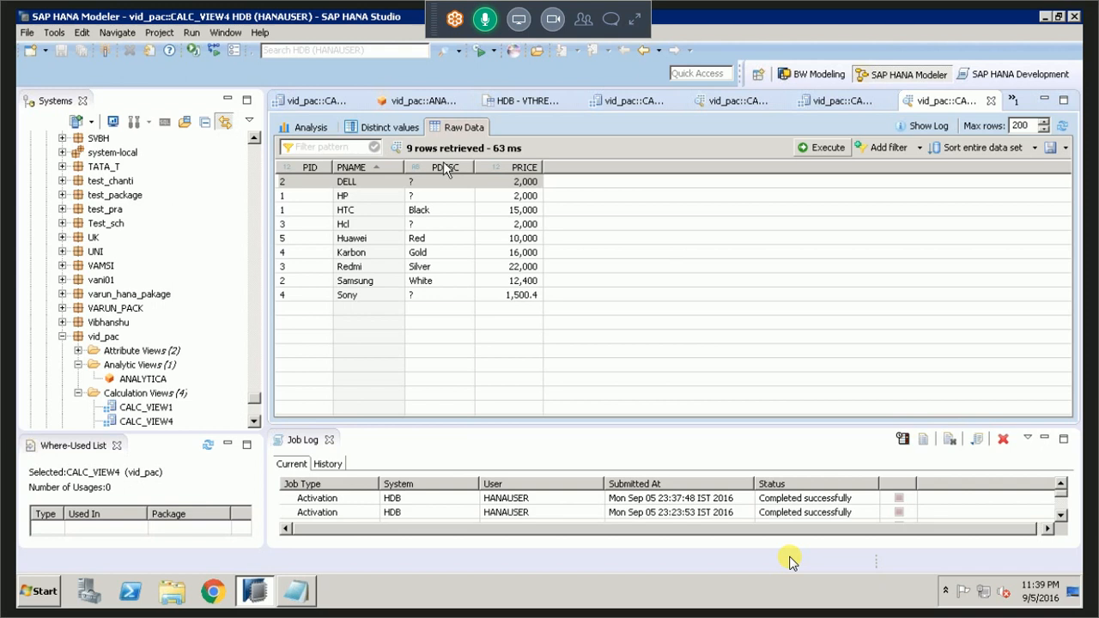
pyautogui.press('Escape')
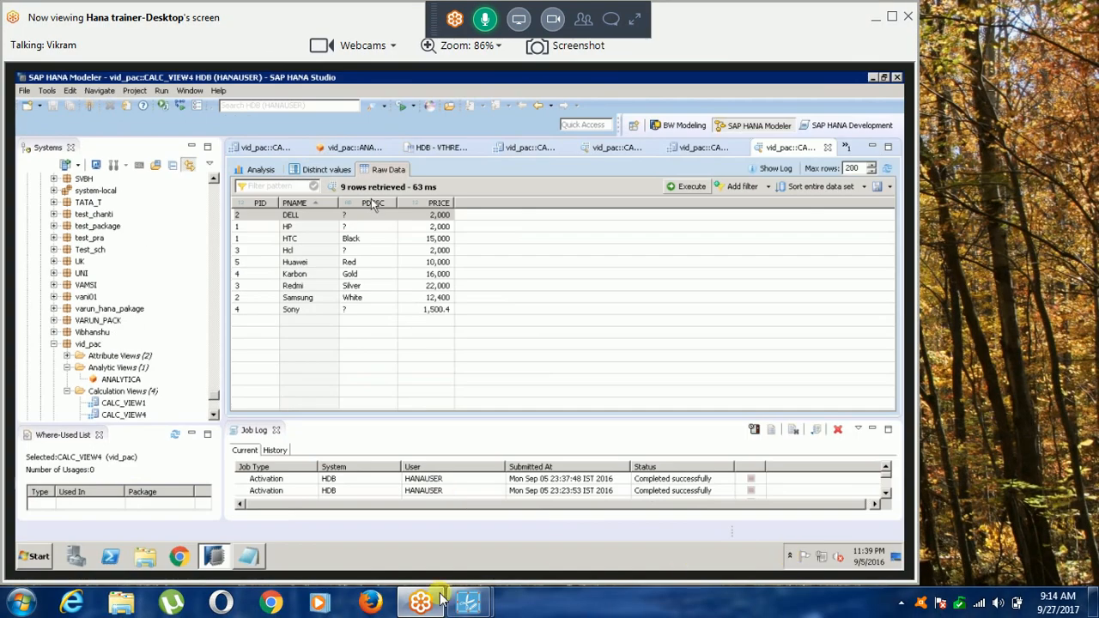
pyautogui.moveTo(472, 601)
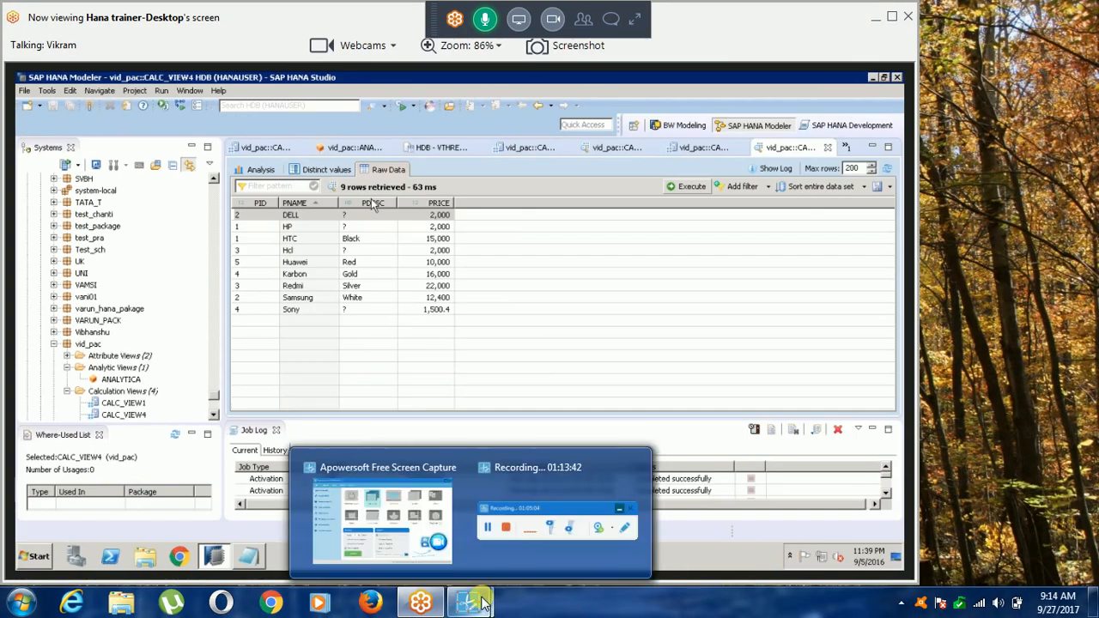
pyautogui.click(498, 556)
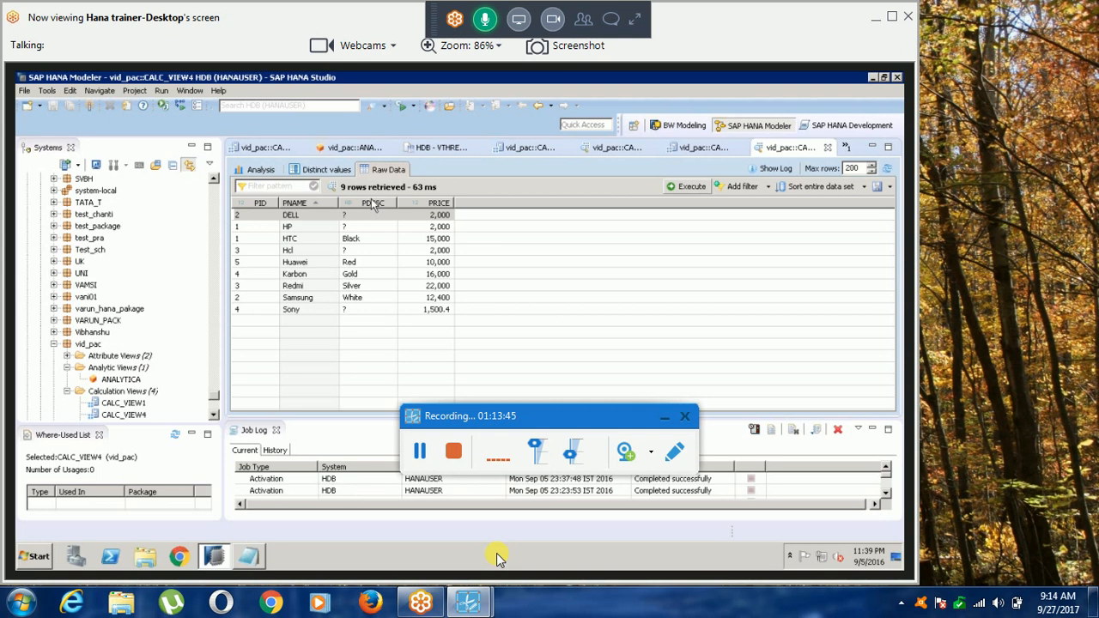
pyautogui.click(416, 448)
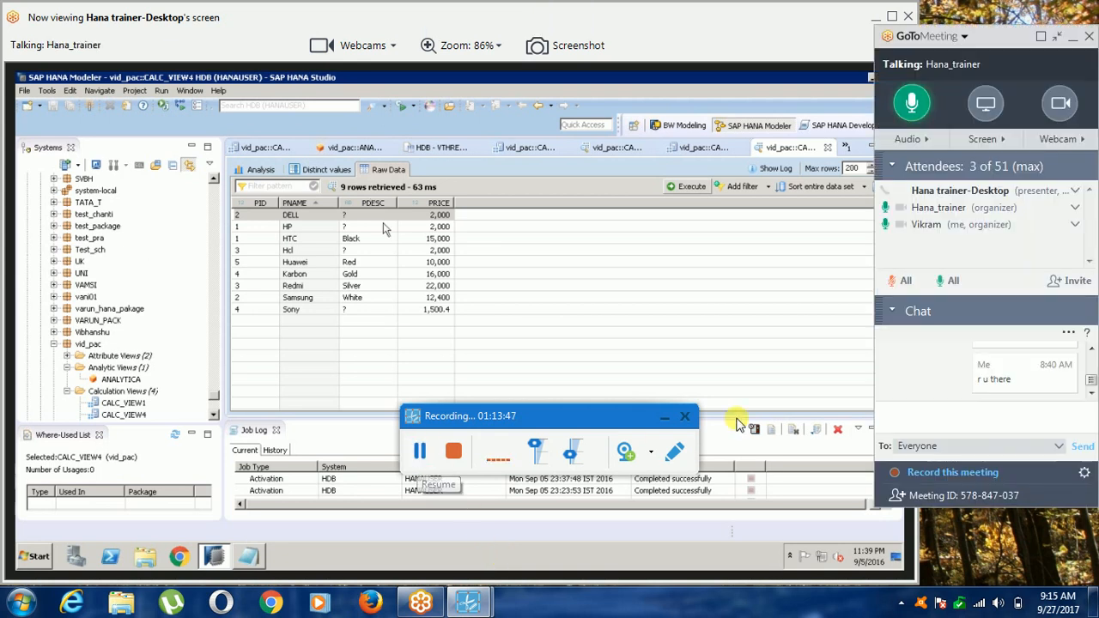